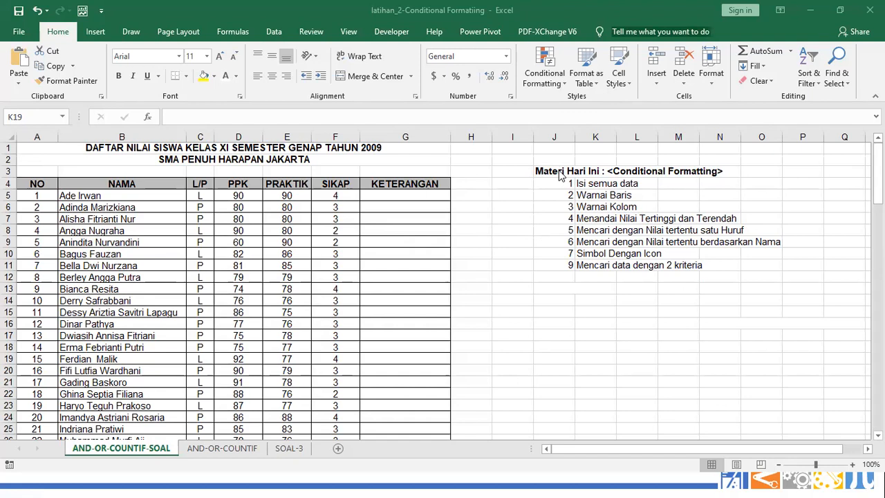
Select the topic list J4:O11, then pick the first topic, Isi semua data, in K4
click(579, 184)
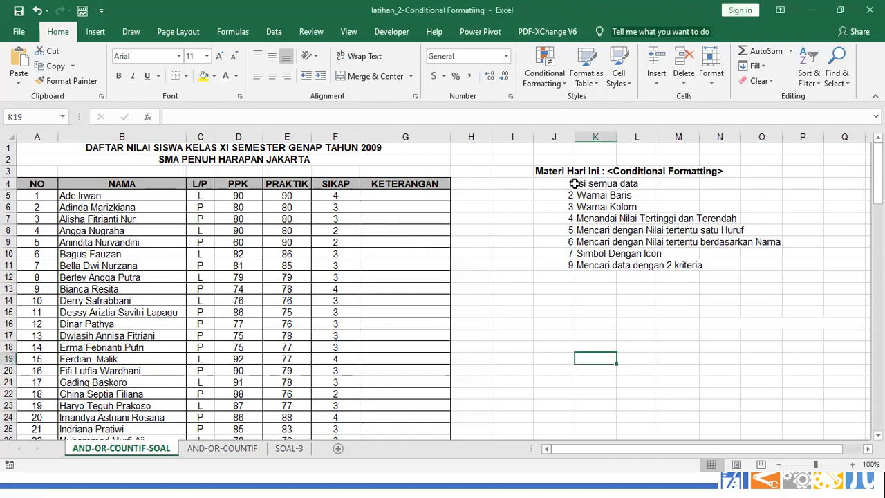
click(570, 183)
drag(570, 183, 778, 259)
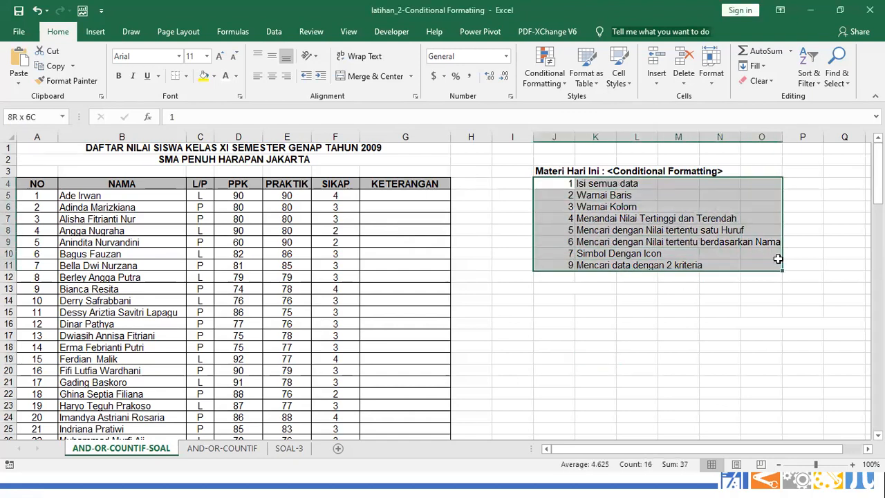
click(581, 187)
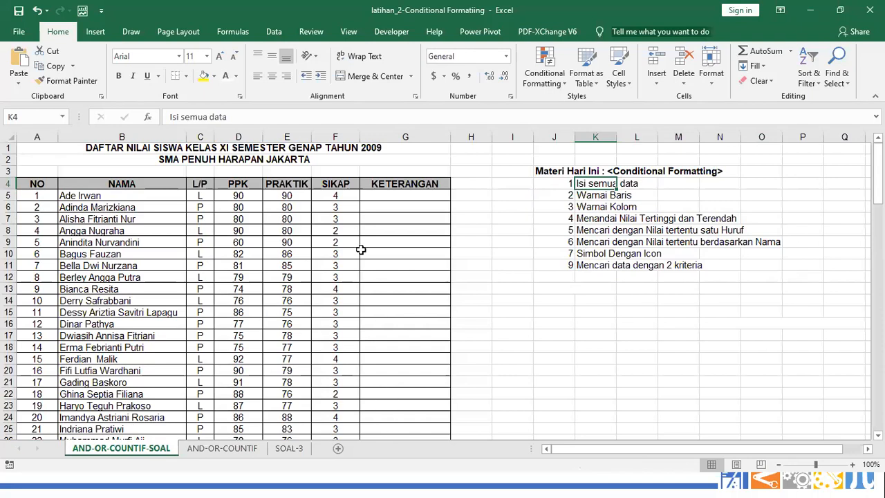
Show the taskbar thumbnails of all open Excel windows
key(alt+Tab)
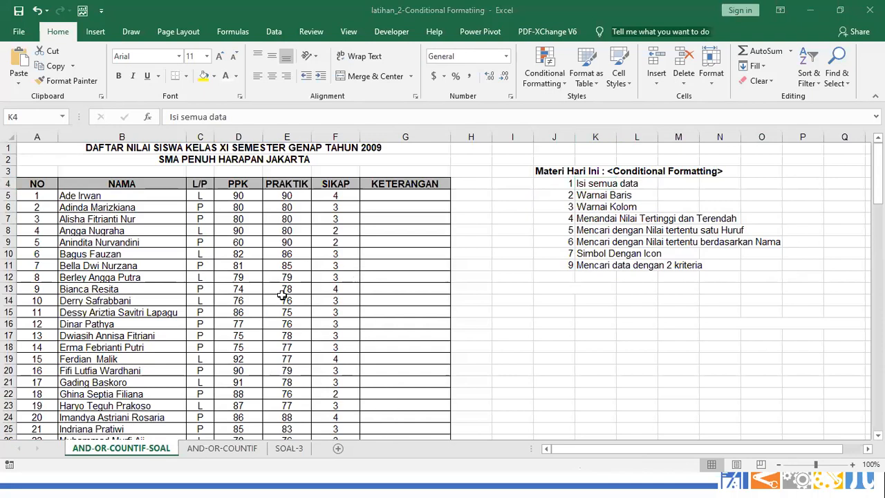
key(super)
mouse_move(393, 482)
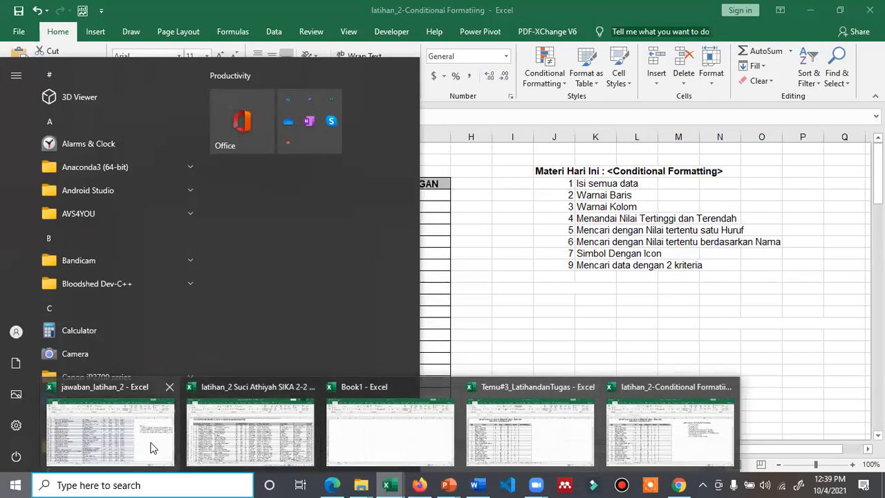
Return to the Conditional Formatting workbook, open latihan_2 from Recent, then close it
click(661, 454)
click(435, 335)
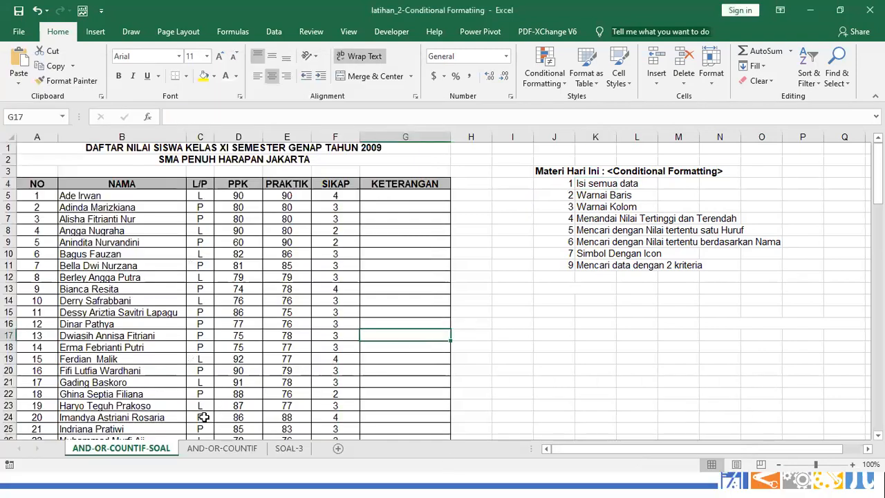
click(159, 242)
key(alt+f)
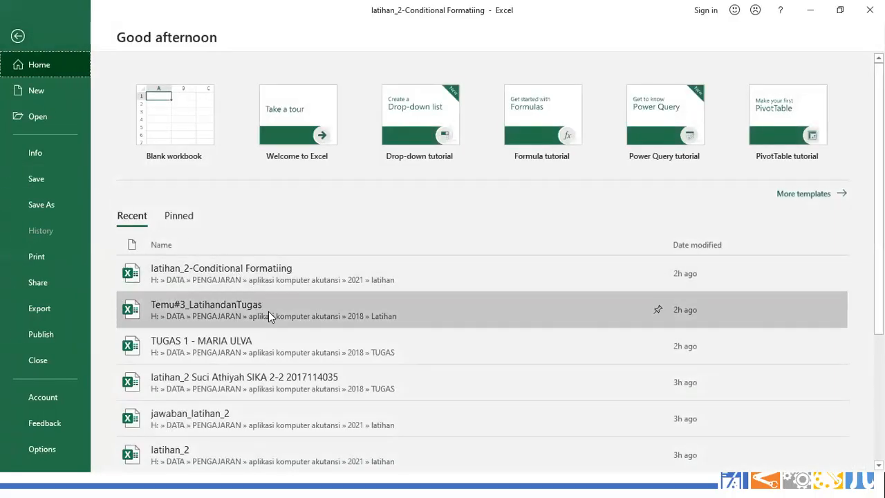
scroll(256, 415, down, 1)
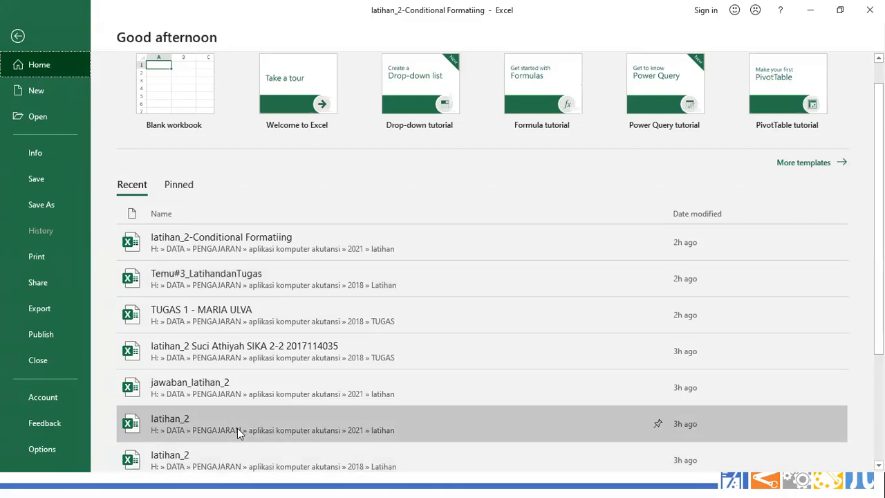
click(237, 428)
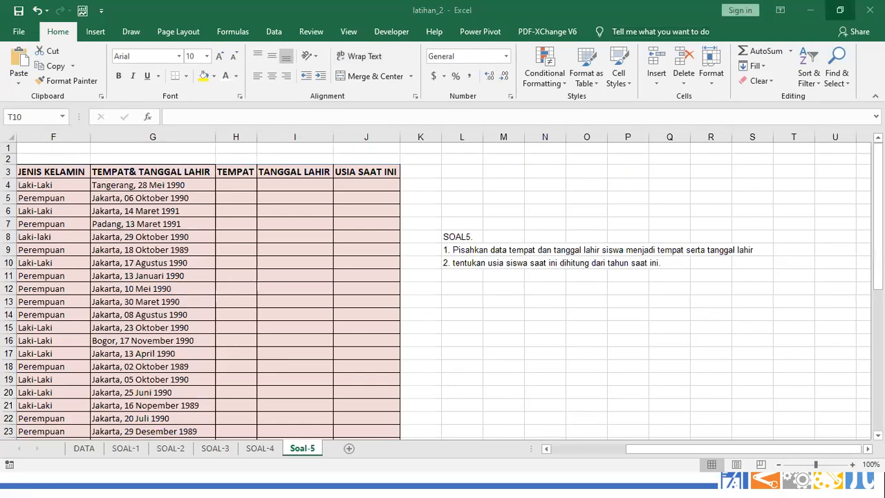
click(869, 10)
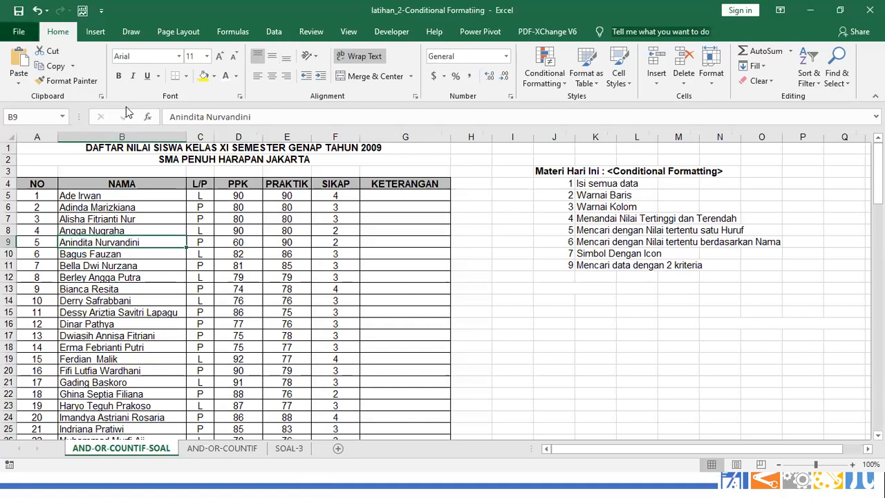
Browse the Recent workbooks list again, then go back to the grade sheet
key(alt+f)
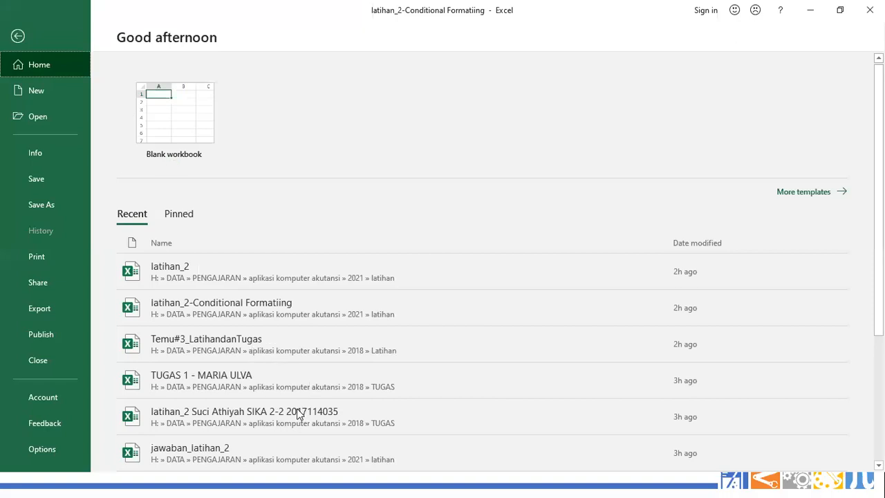
scroll(374, 290, down, 2)
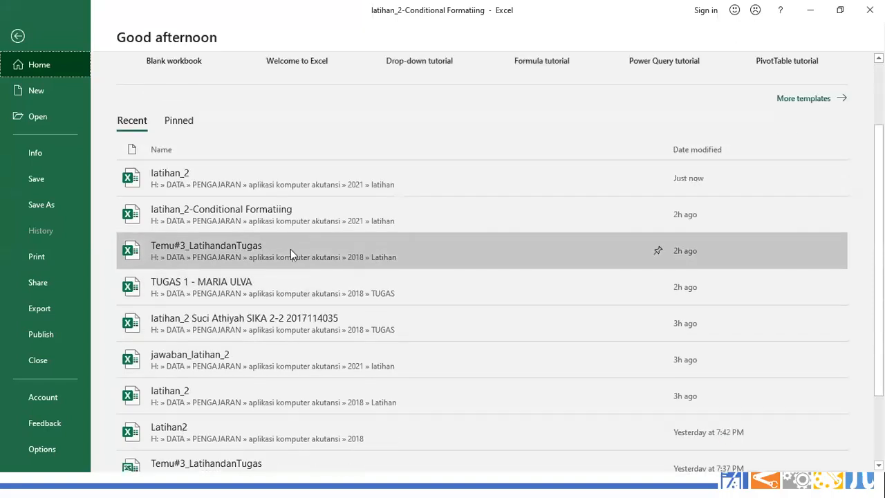
scroll(276, 439, down, 1)
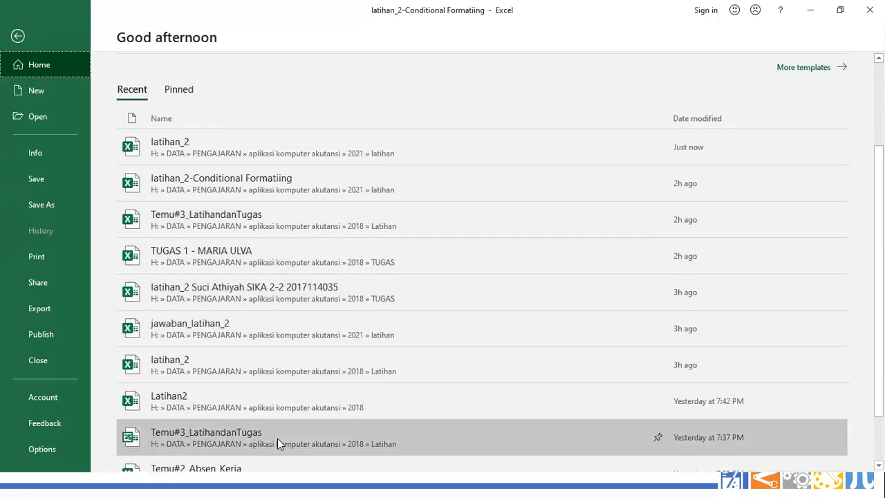
scroll(277, 438, down, 1)
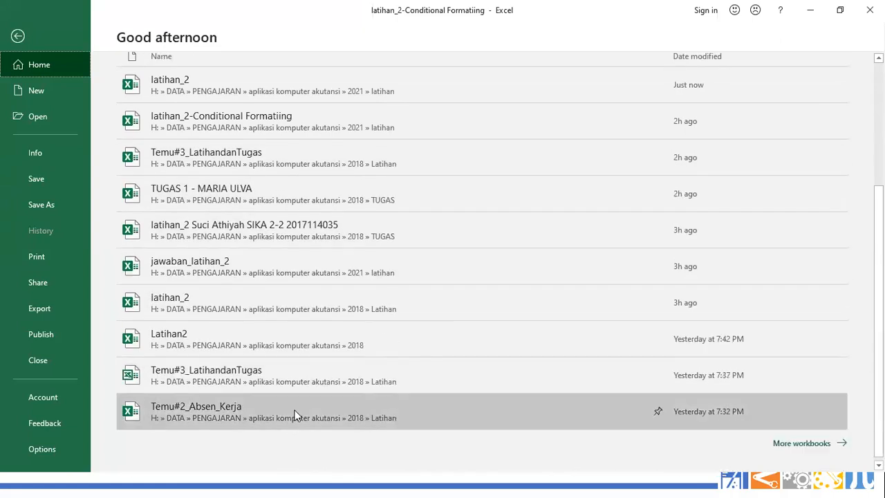
key(Escape)
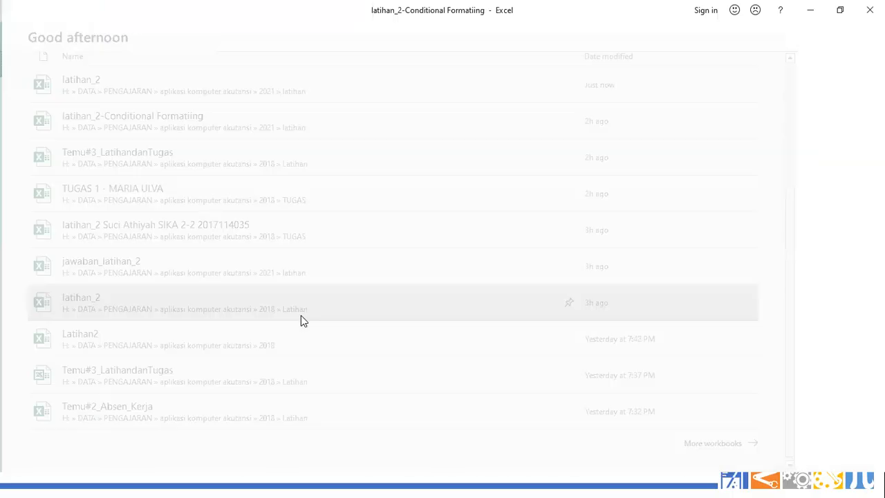
click(480, 230)
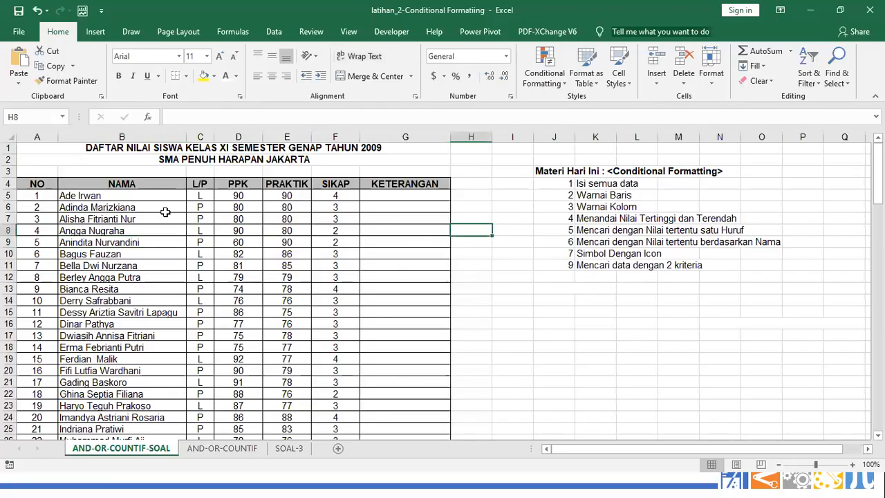
click(119, 149)
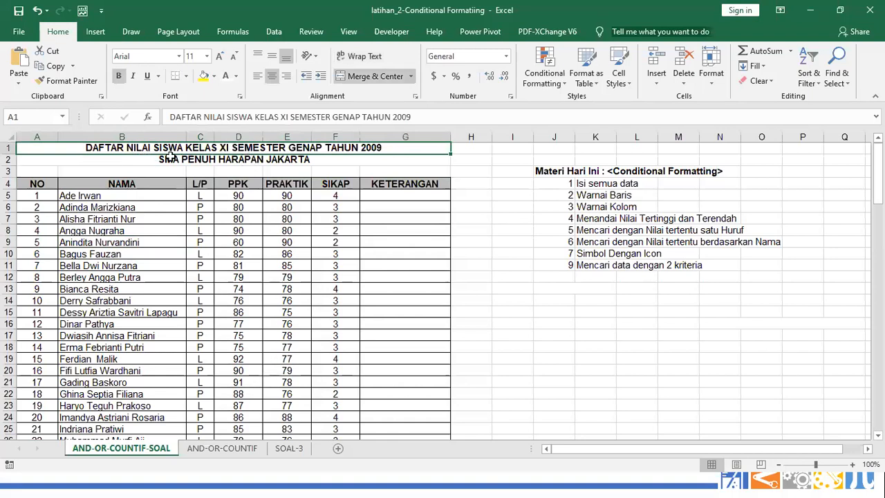
click(171, 158)
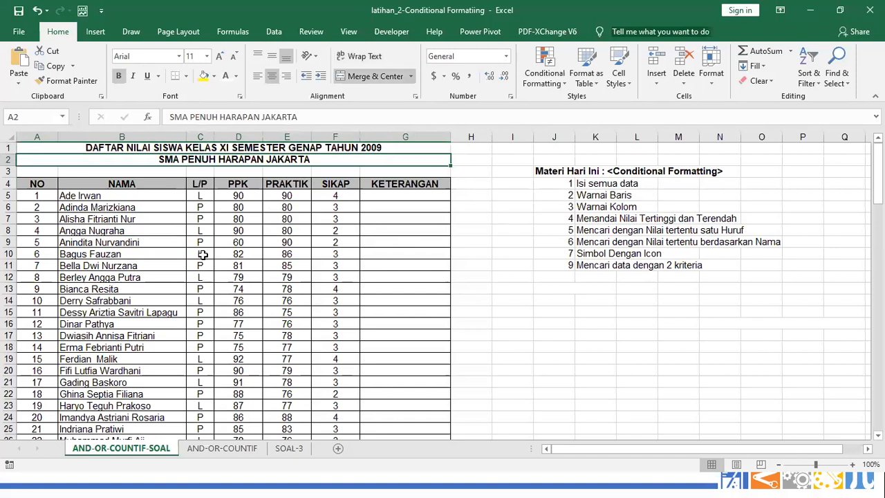
drag(97, 265, 88, 312)
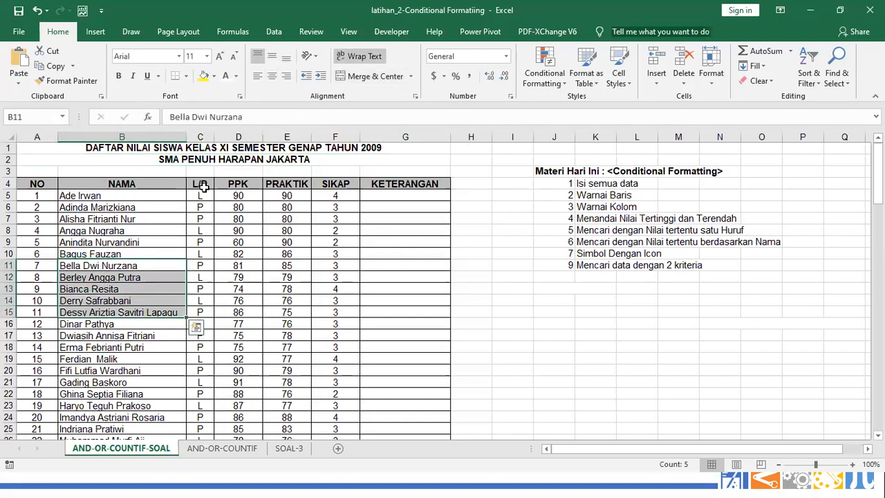
click(200, 186)
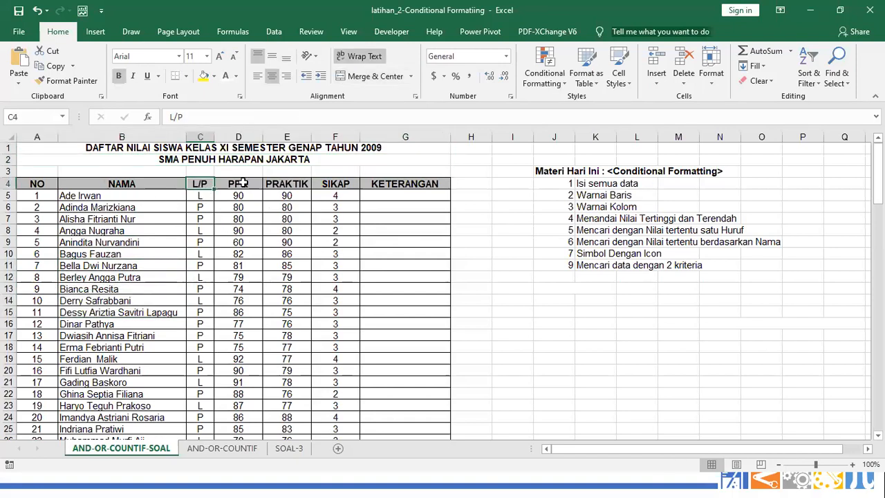
click(243, 183)
click(296, 194)
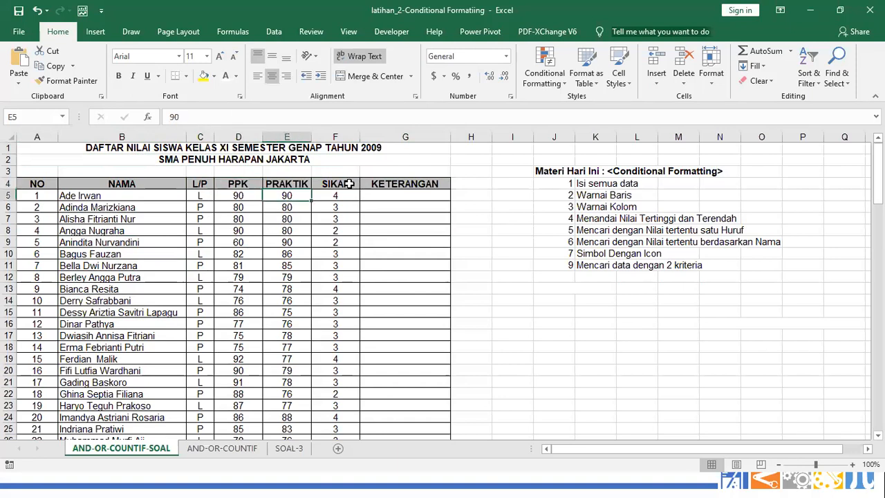
click(350, 183)
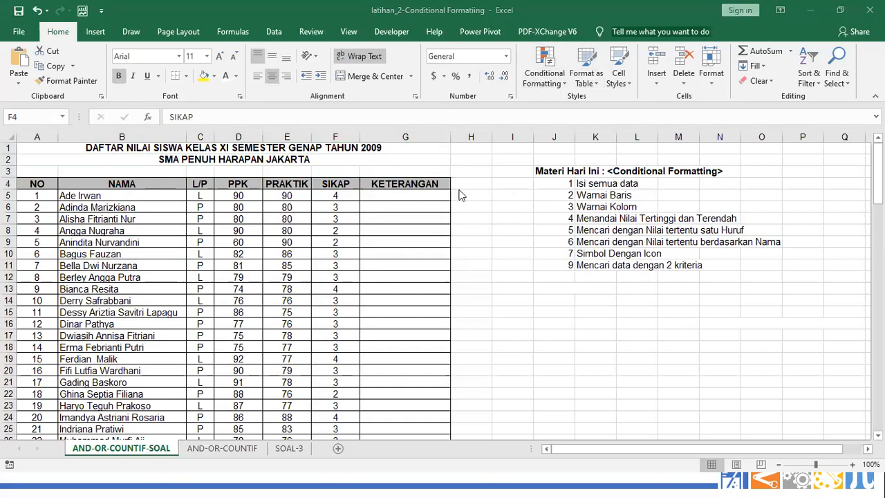
click(579, 185)
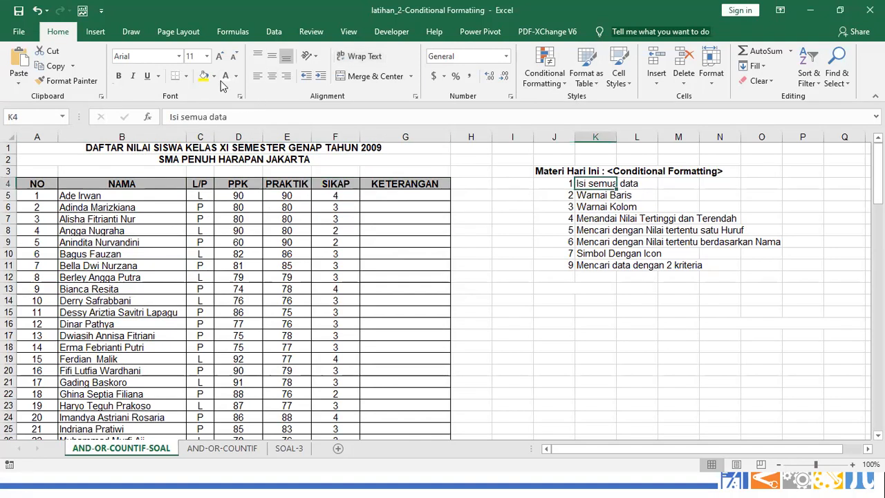
Colour the Isi semua data topic text red
click(236, 76)
click(238, 194)
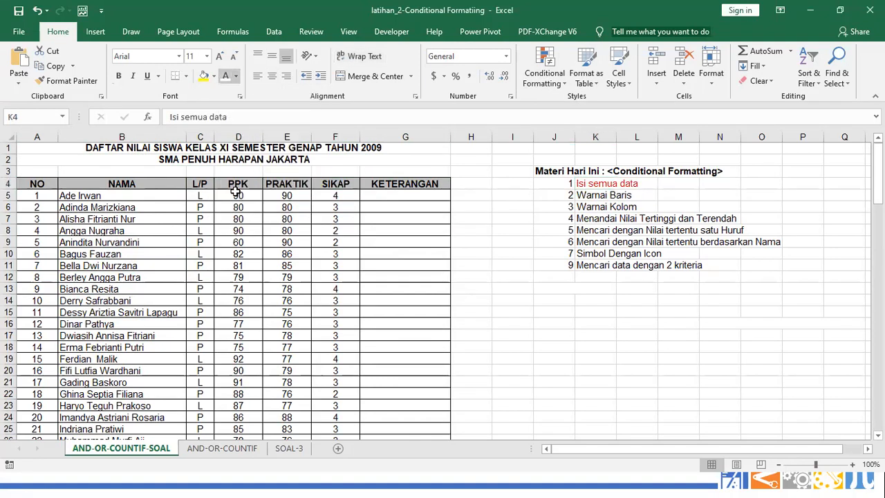
scroll(339, 357, down, 8)
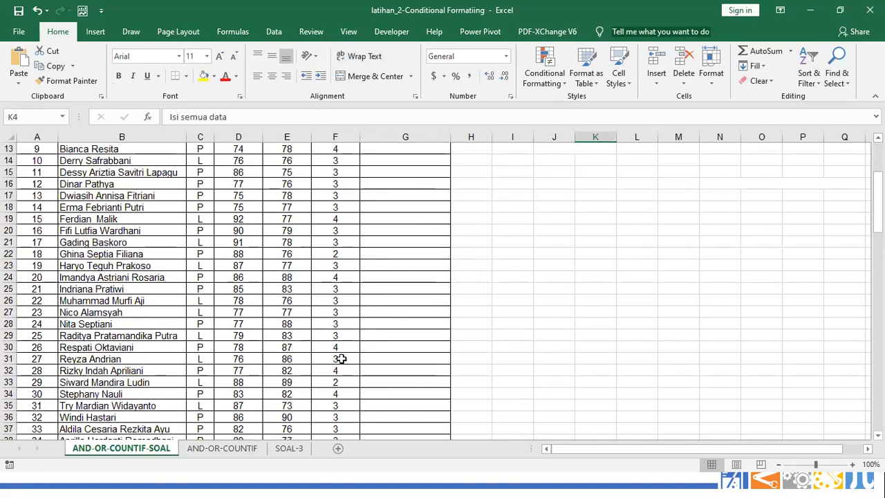
scroll(263, 346, down, 1)
scroll(259, 316, up, 2)
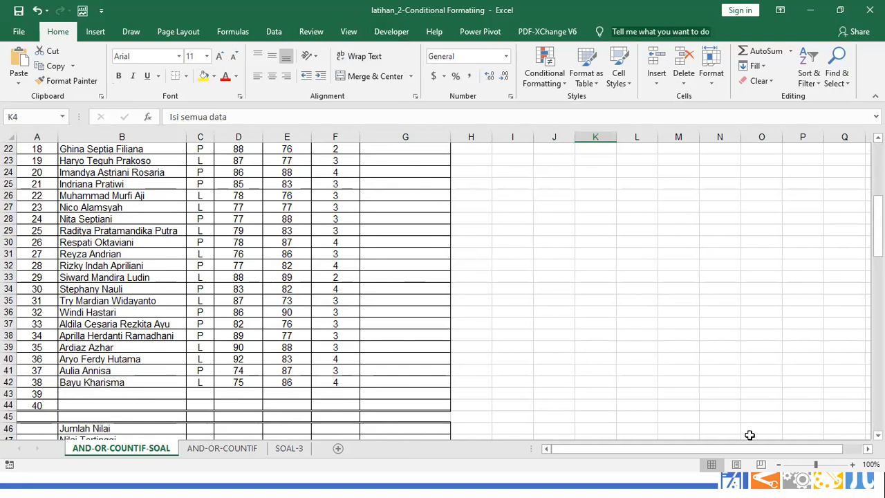
scroll(429, 201, up, 7)
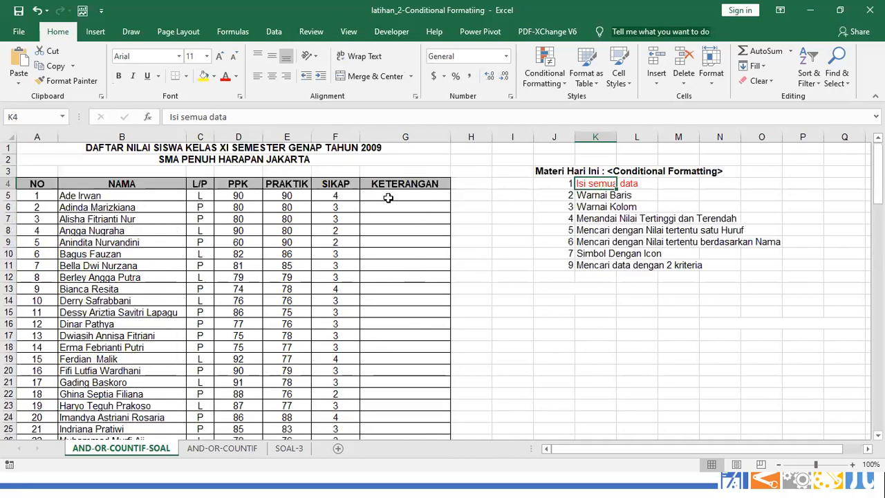
Select G5, then scroll down to the task instructions and CONTOH formula in rows 46–70
click(388, 198)
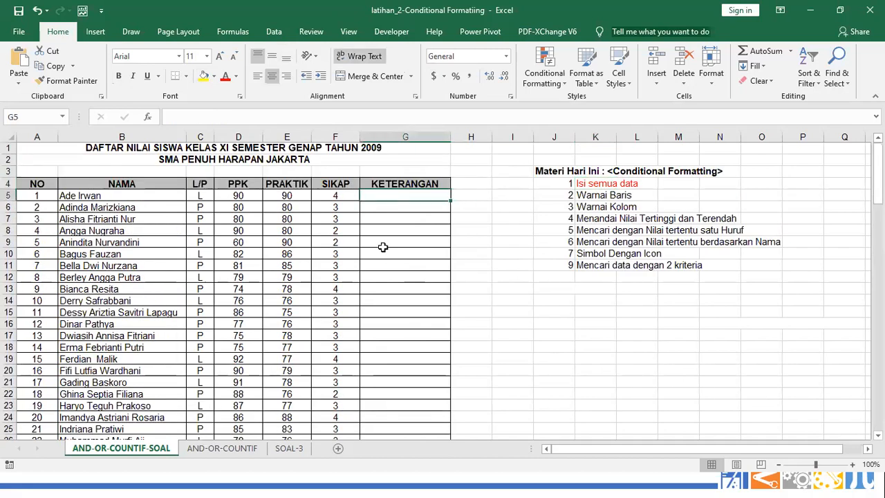
scroll(381, 276, down, 7)
scroll(381, 306, down, 3)
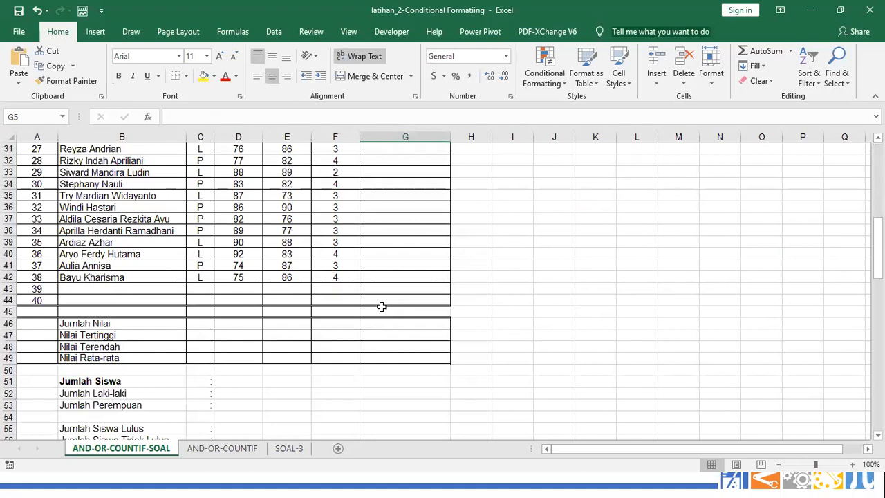
scroll(381, 307, down, 5)
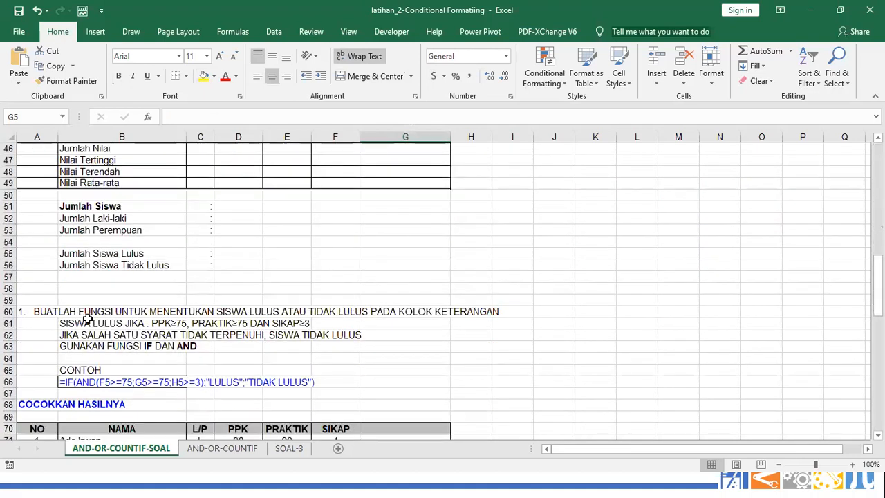
Point out the pass criteria line, including SIKAP≥3, in the instructions
click(177, 325)
click(232, 323)
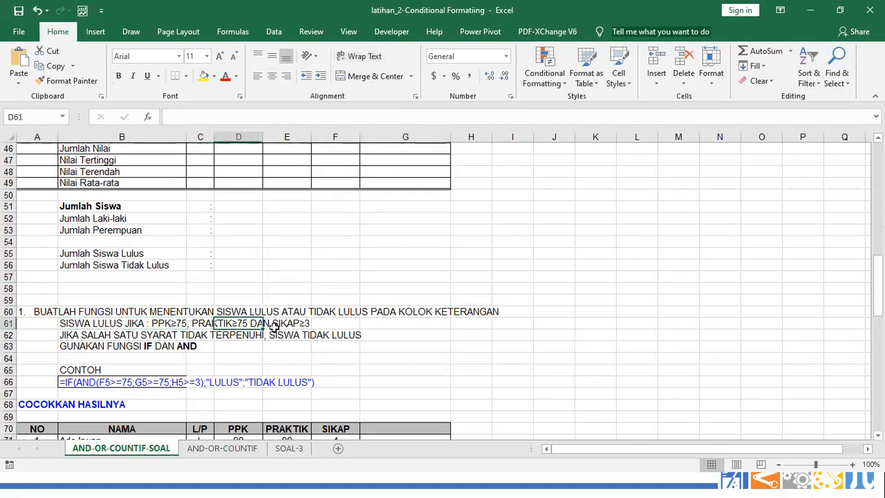
click(289, 324)
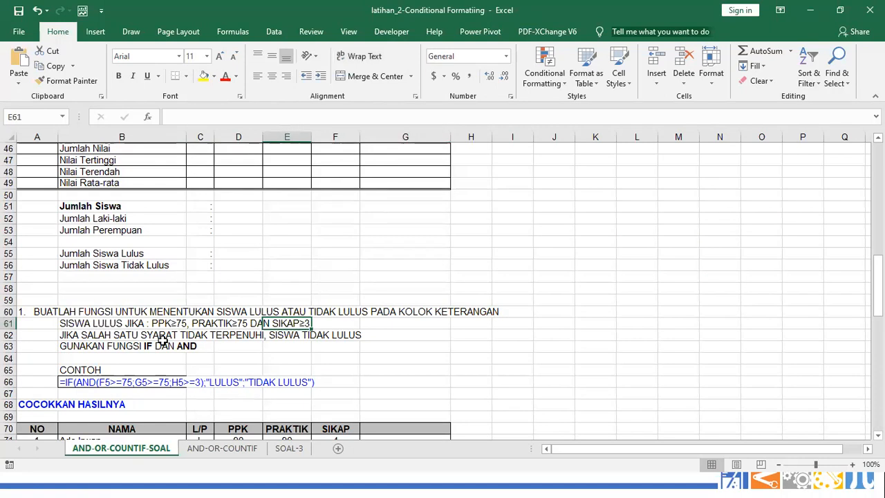
Copy the example formula text in B66 and return to cell G5
click(79, 382)
right_click(78, 383)
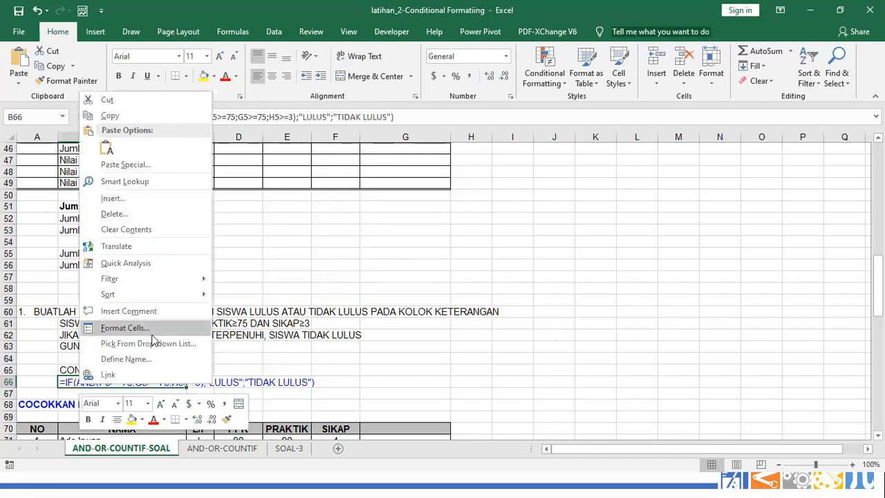
click(111, 116)
scroll(333, 358, up, 4)
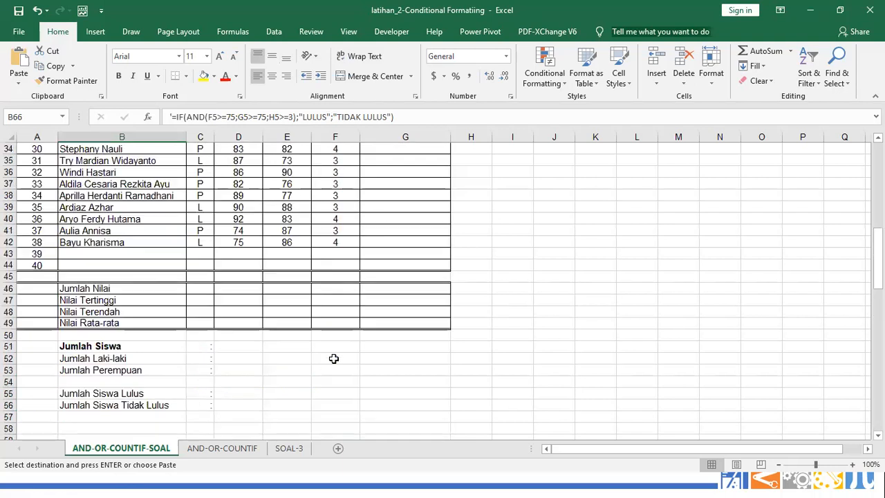
scroll(333, 358, up, 11)
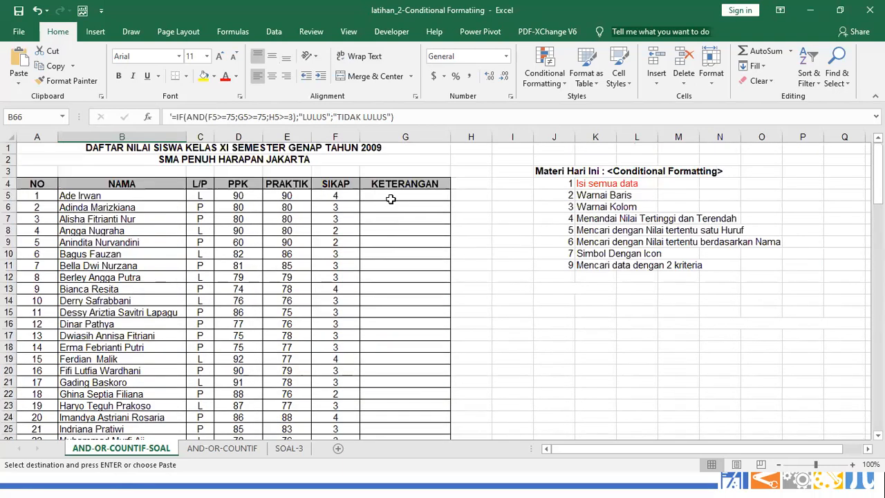
click(391, 199)
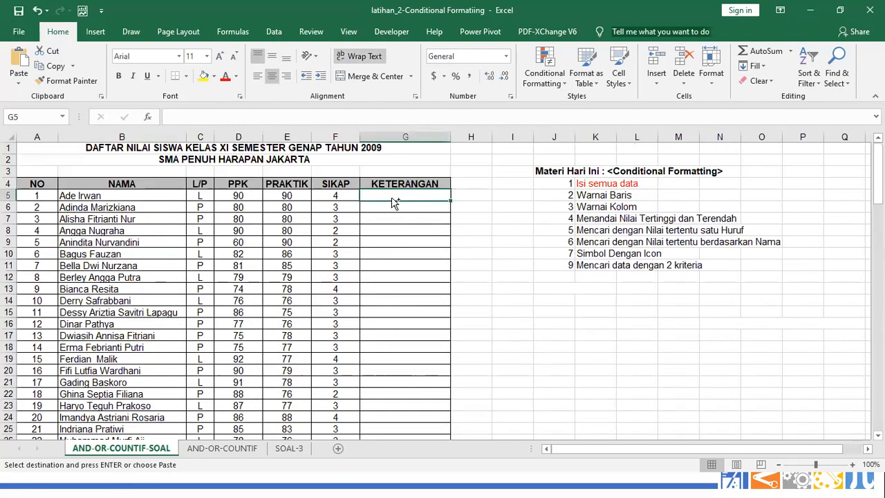
Paste the example into G5, clear it, and start =IF(AND(D5>=75, instead
key(ctrl+v)
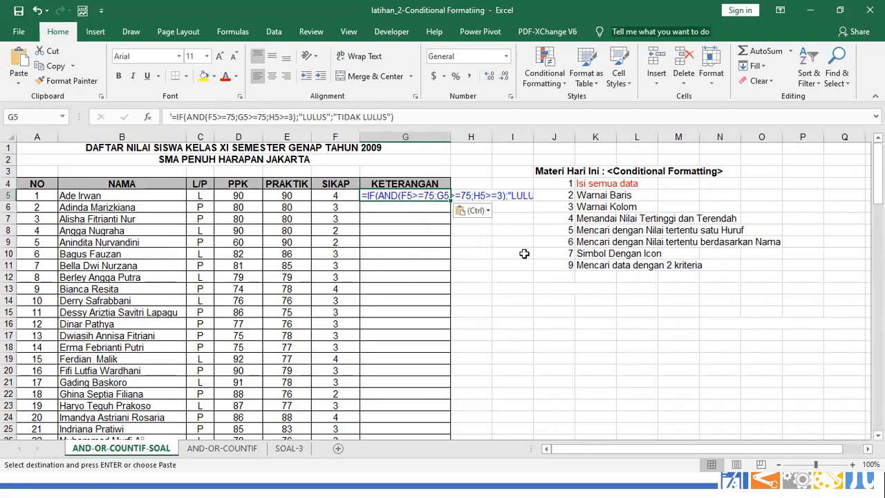
key(Delete)
text(=)
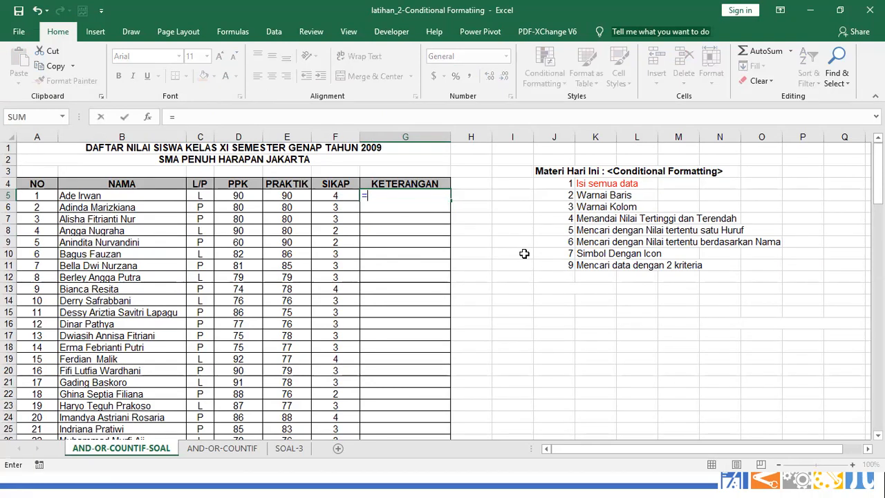
text(if()
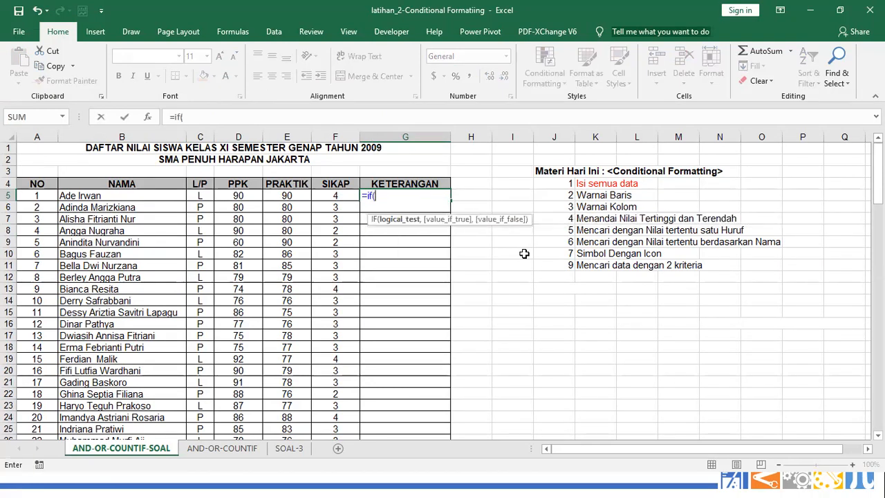
text(and()
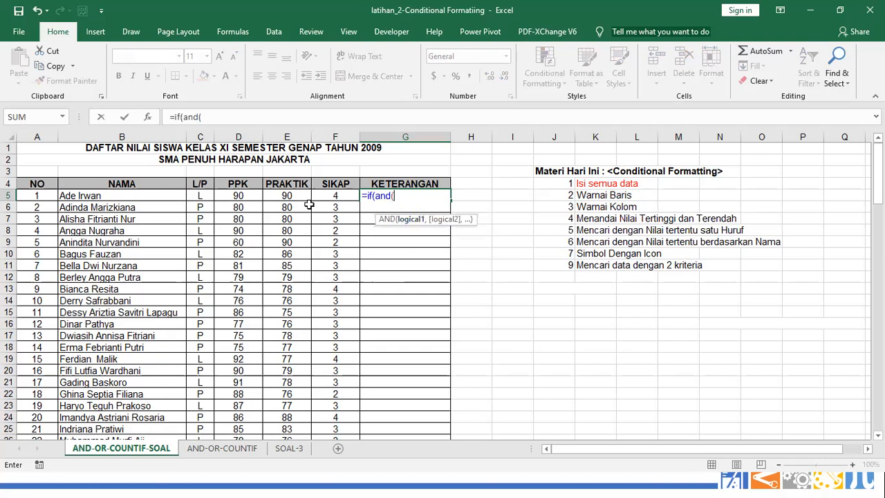
click(229, 196)
text(>=75,)
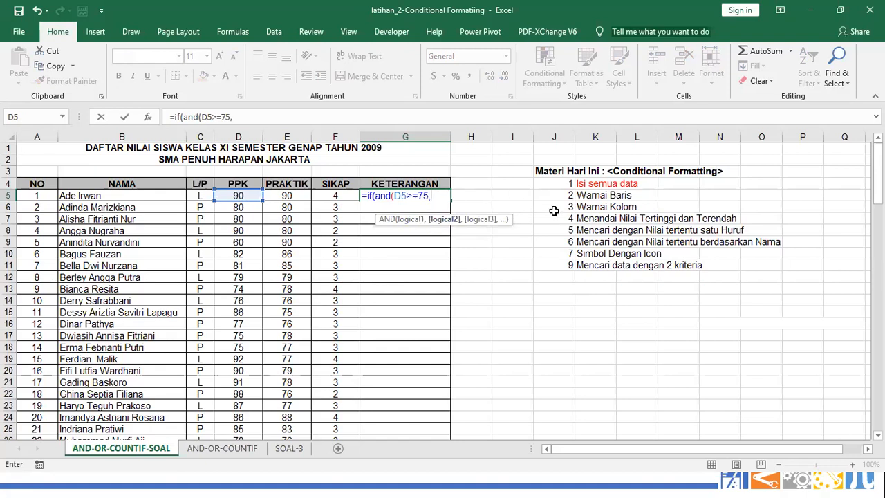
Complete the G5 formula with E5>=75, F5>=3 and the LULUS/TIDAK LULUS results
click(283, 198)
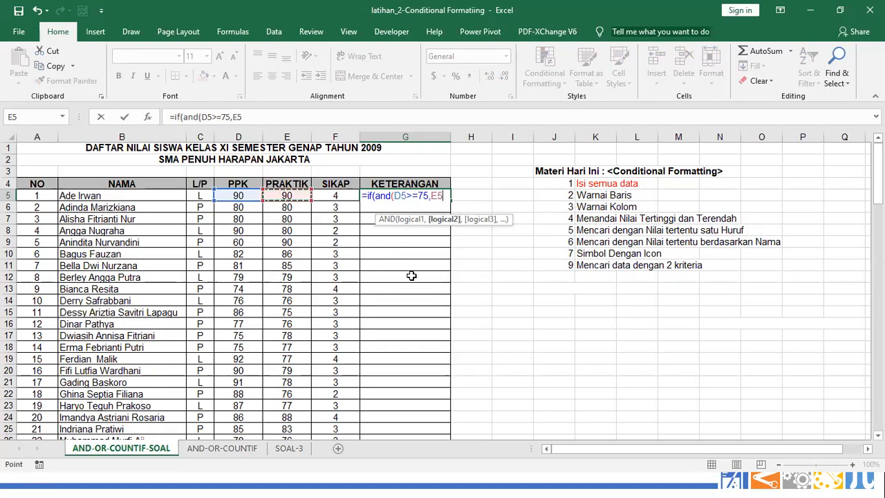
text(>=75)
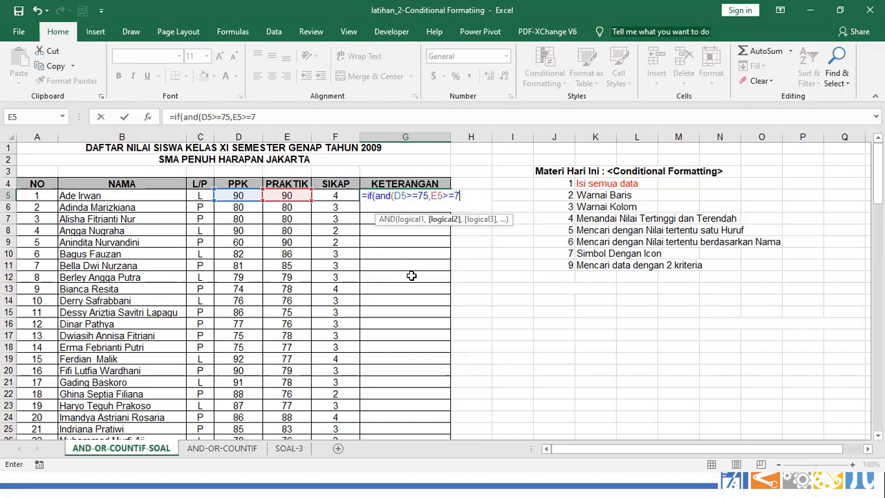
text(,)
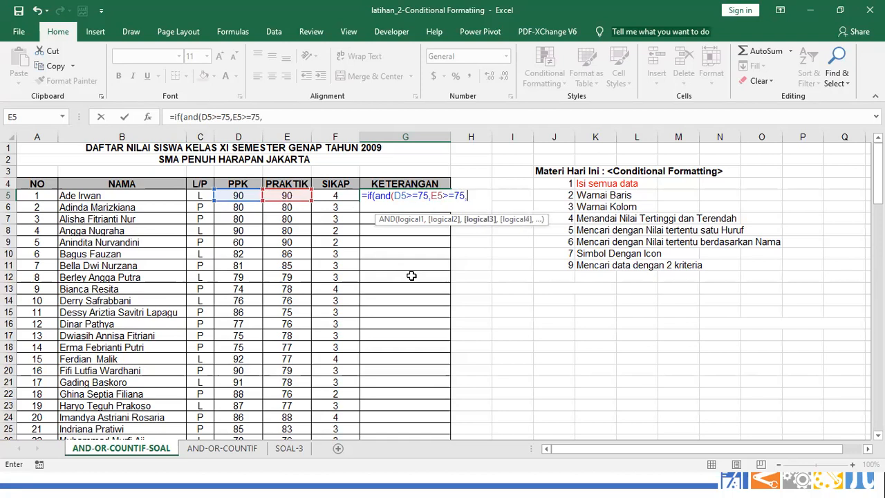
click(330, 195)
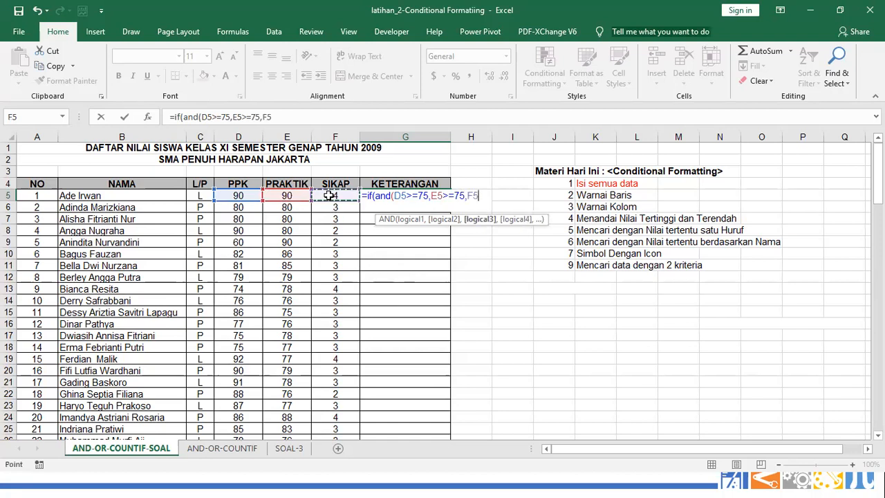
text(>=3)
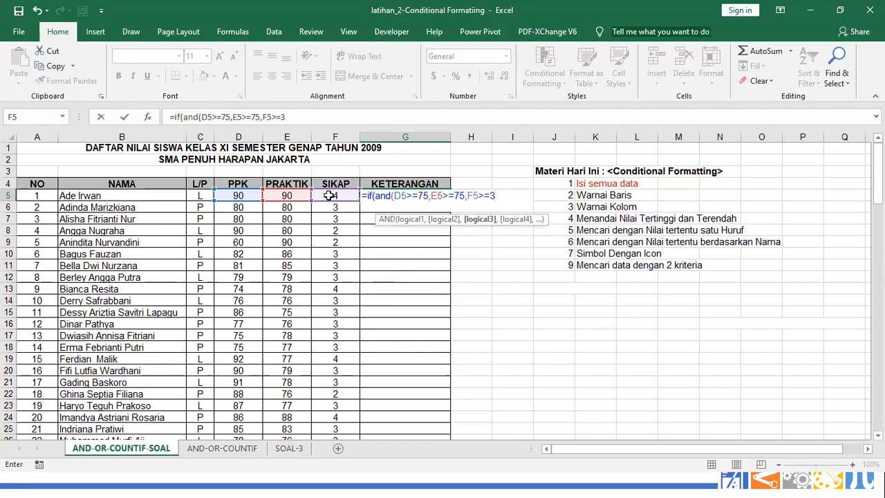
text())
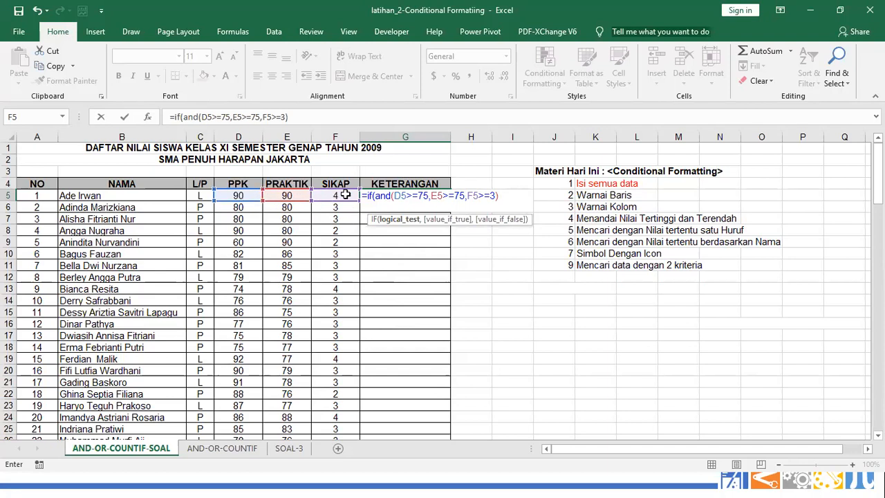
text(,)
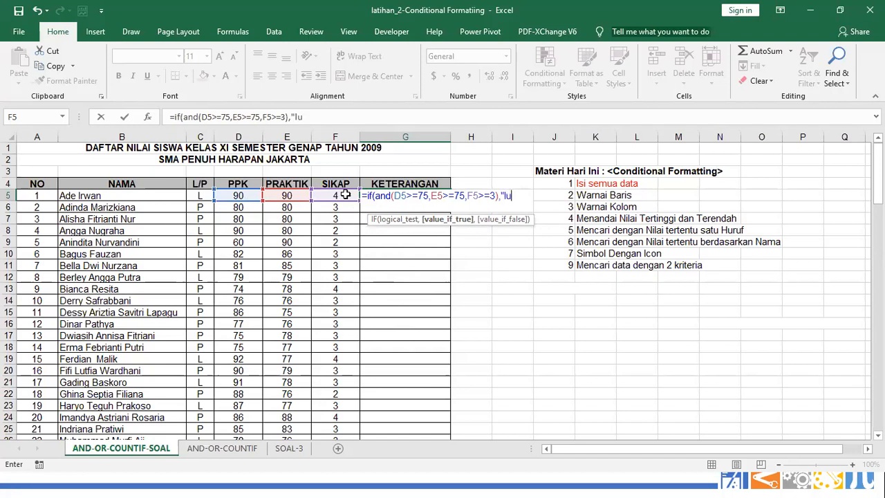
text("LULUS)
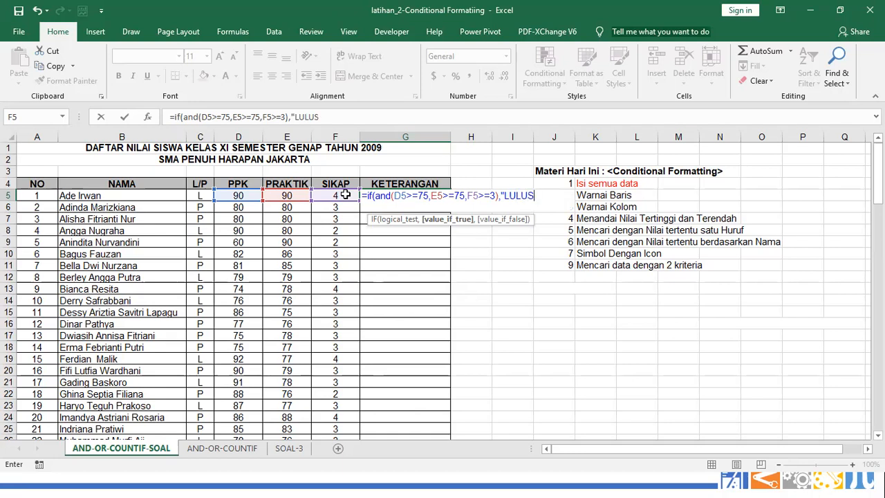
text("",")
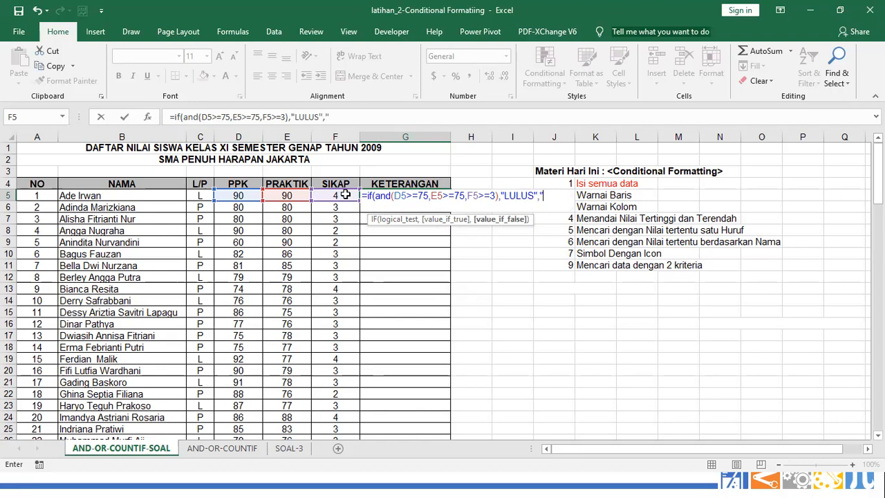
text(TIDAK LULUS"))
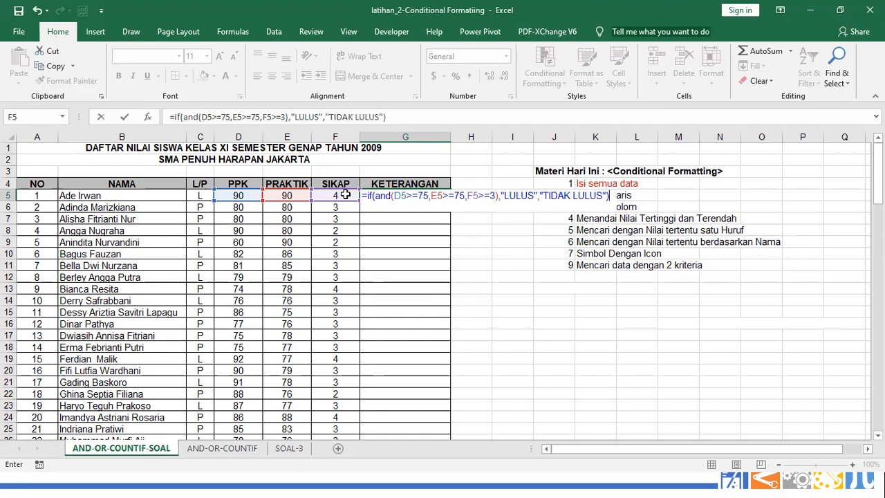
key(Return)
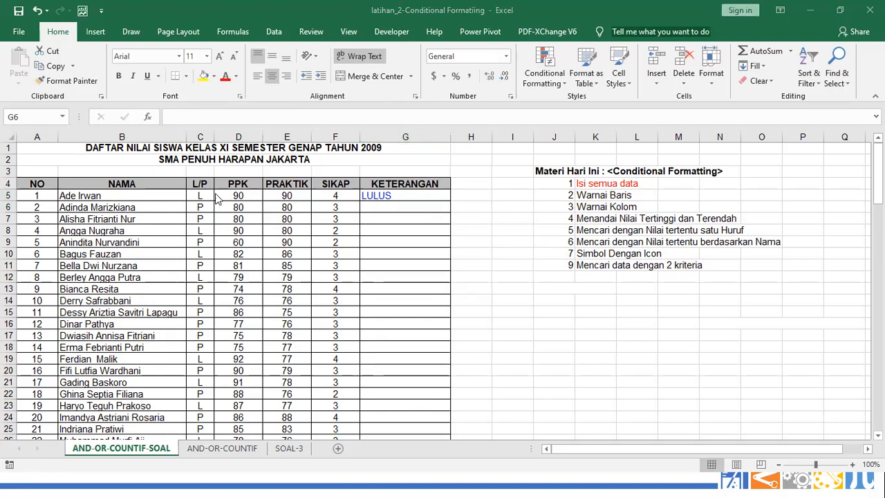
click(242, 201)
click(284, 193)
click(245, 197)
click(286, 196)
click(335, 196)
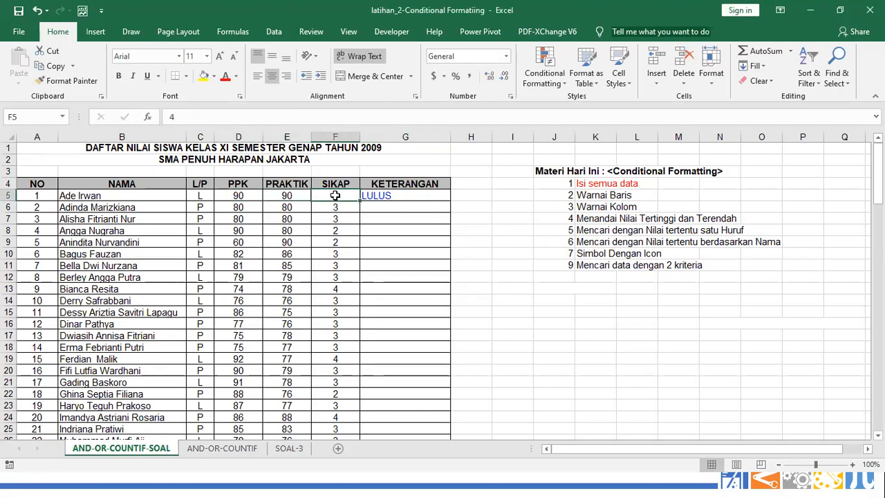
click(376, 196)
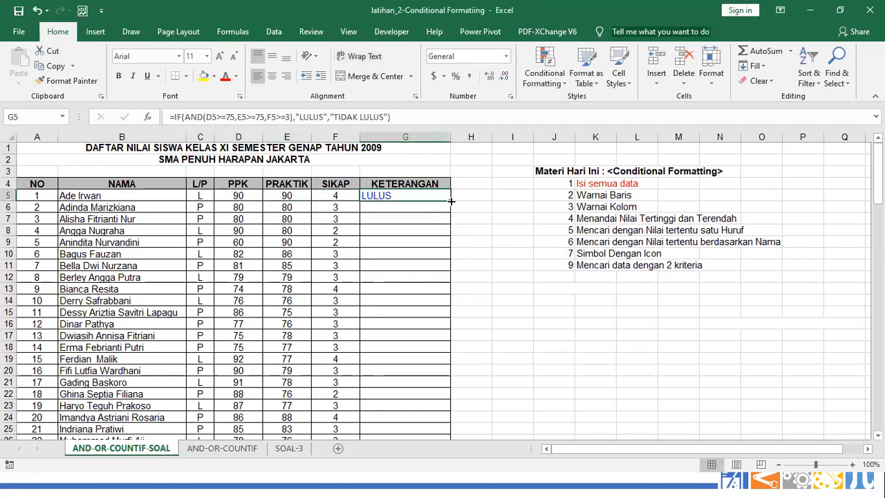
double_click(450, 200)
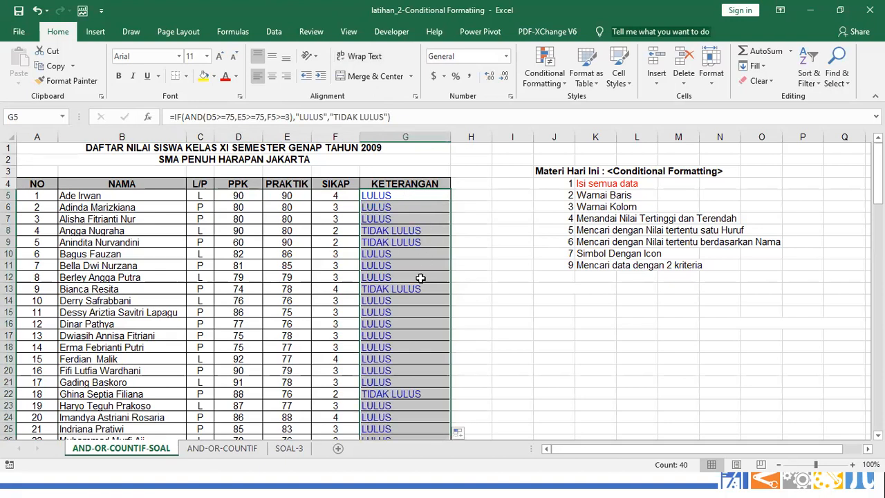
scroll(419, 294, down, 3)
scroll(418, 294, down, 6)
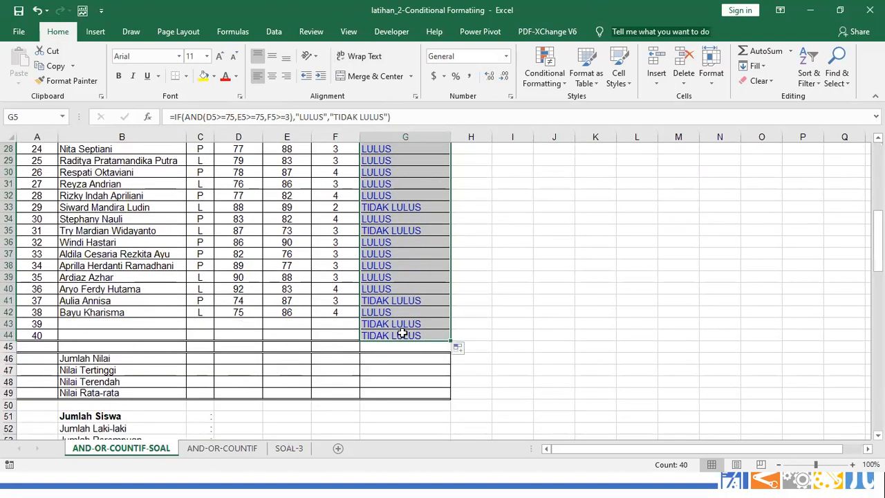
click(404, 325)
scroll(443, 290, up, 9)
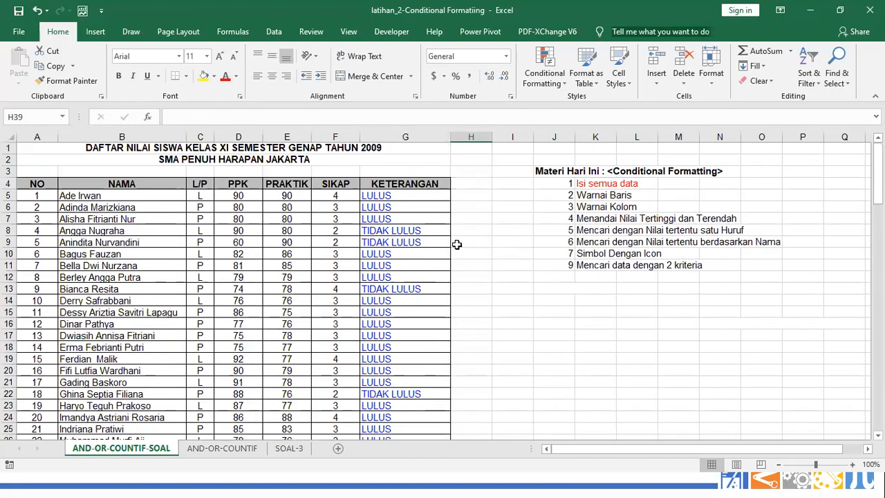
click(403, 206)
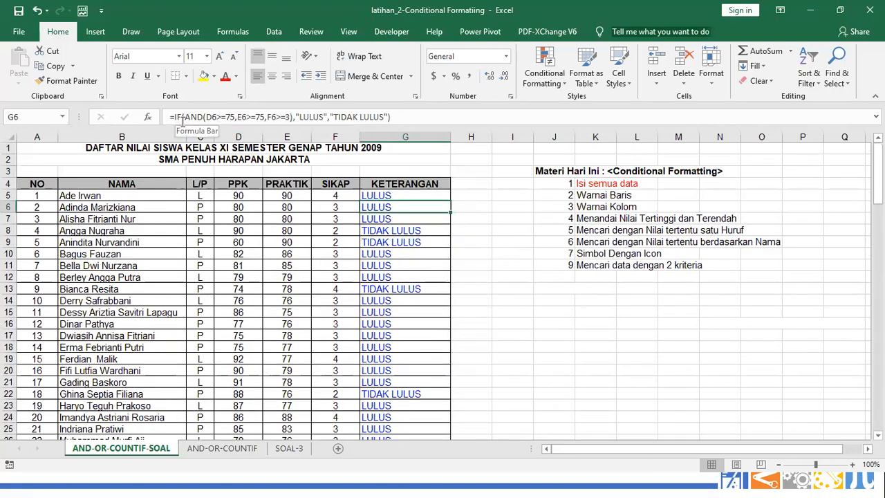
click(569, 312)
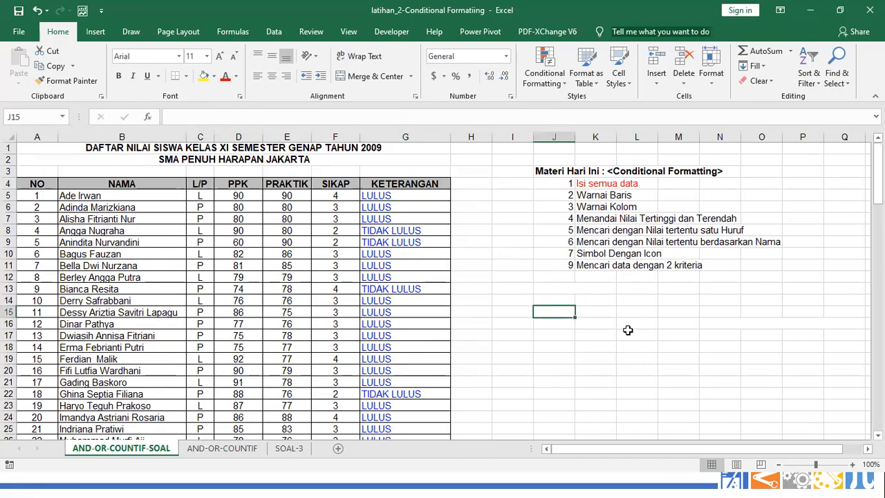
Enter =IF(C15="P","HANDPHONE","headset") in J15, correcting the misspelled third argument
text(I)
text(=IF)
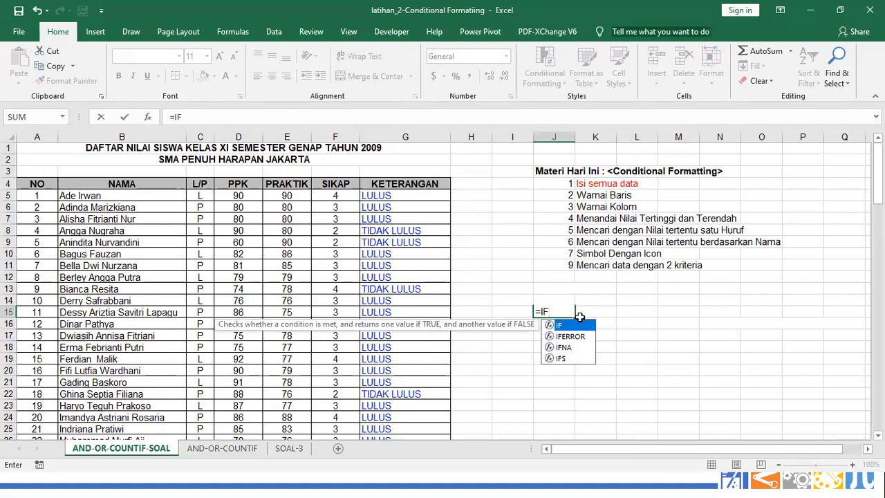
text(()
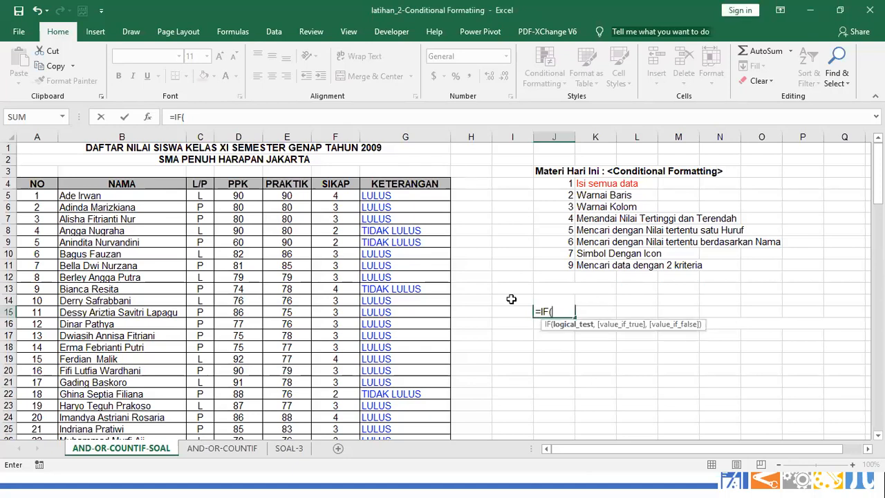
click(206, 313)
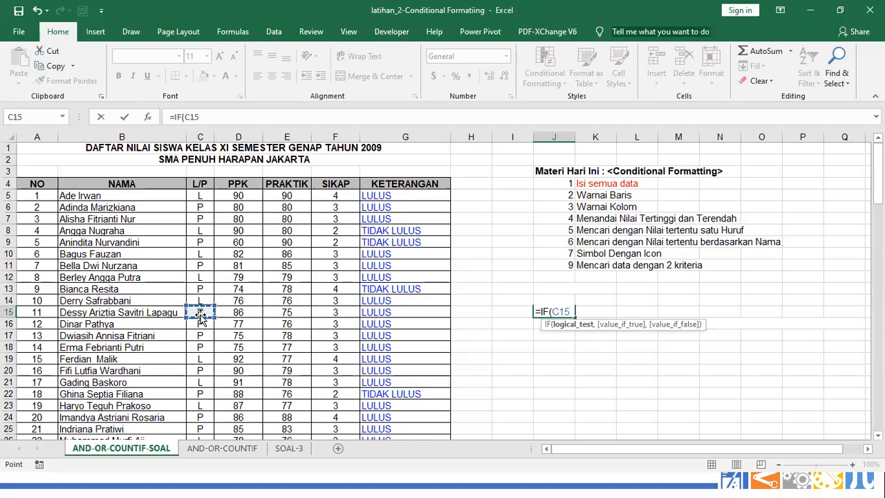
text(=")
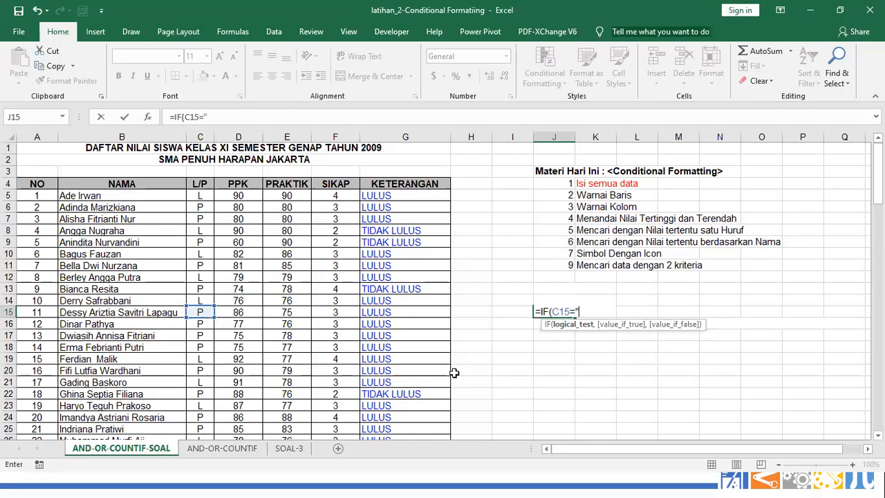
text(P",")
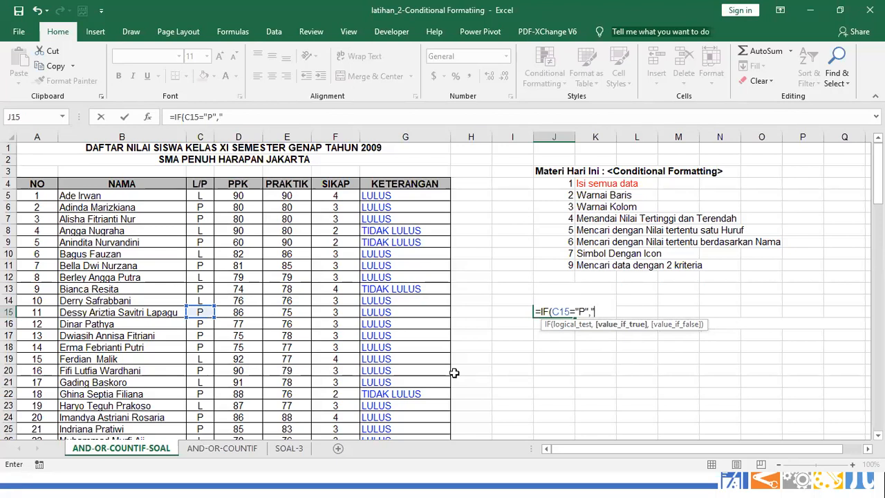
text(HANDP)
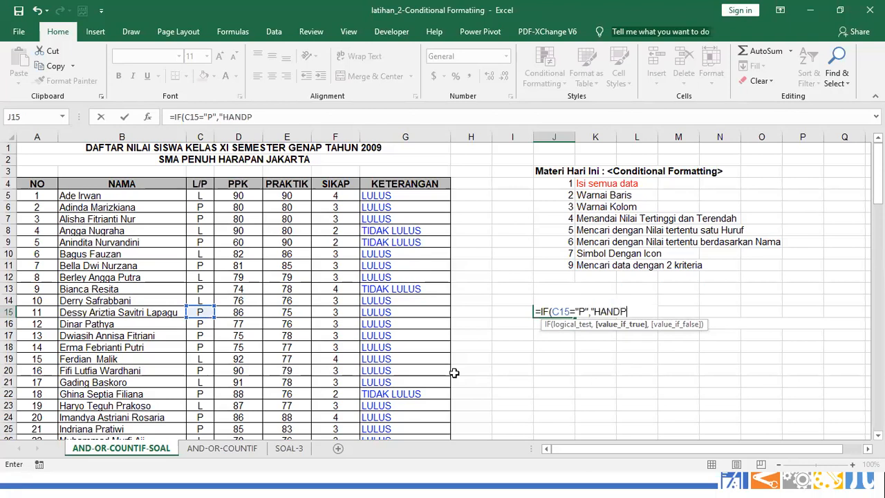
text(HONE",)
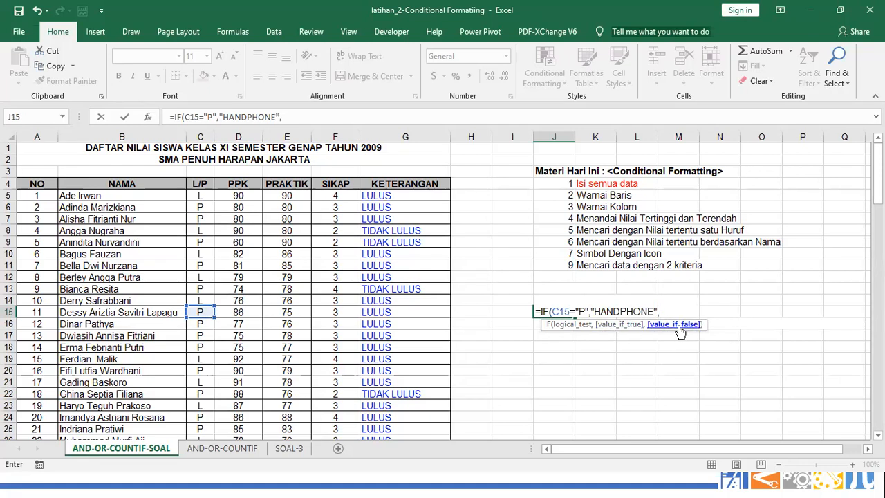
text(")
text(HANDSTET)
key(BackSpace)
key(BackSpace)
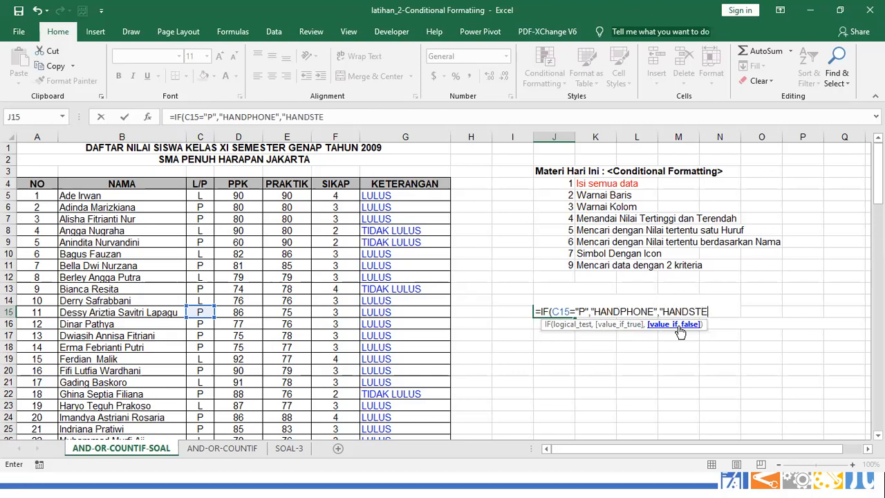
key(BackSpace)
text(ET)
key(BackSpace)
key(BackSpace)
key(BackSpace)
key(BackSpace)
key(BackSpace)
key(BackSpace)
key(BackSpace)
key(BackSpace)
key(BackSpace)
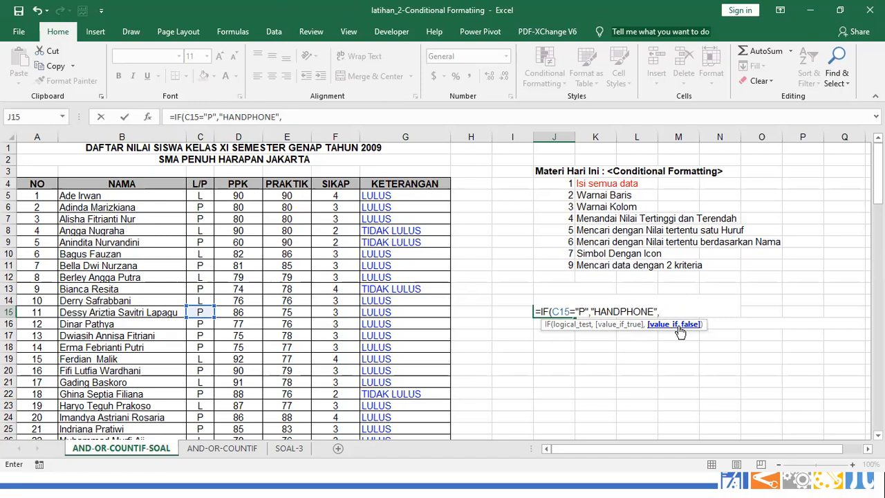
text("headset"))
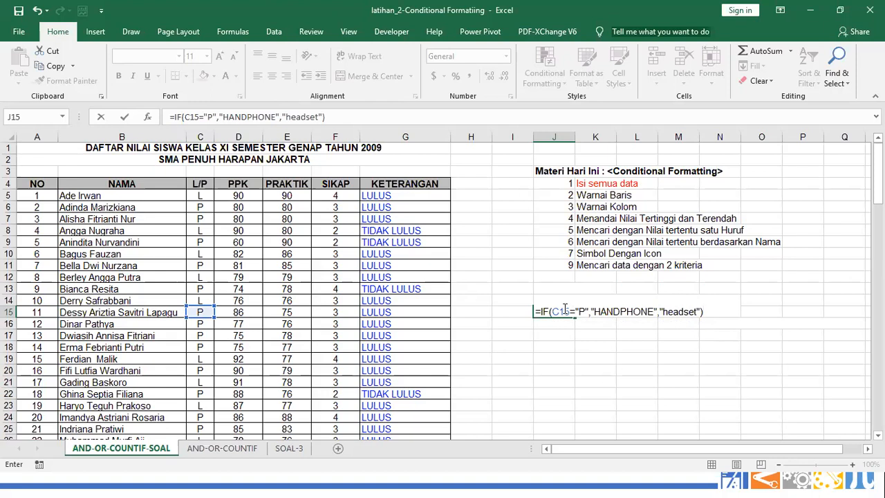
click(715, 311)
key(Return)
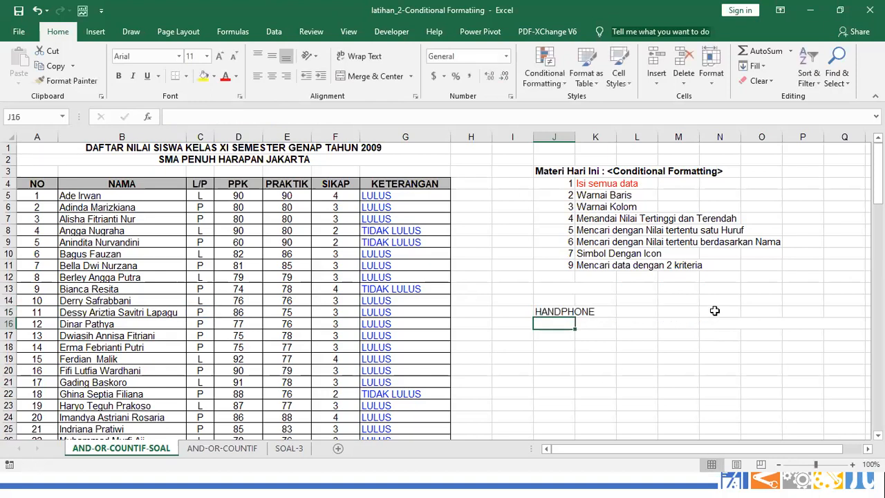
Fill the J15 formula down to J19 and check J19 against C19's gender
click(565, 312)
drag(573, 316, 571, 364)
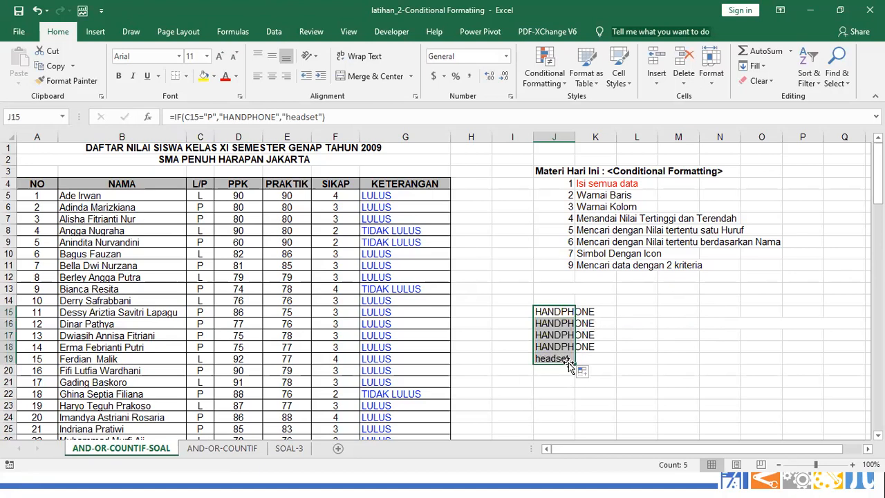
click(549, 359)
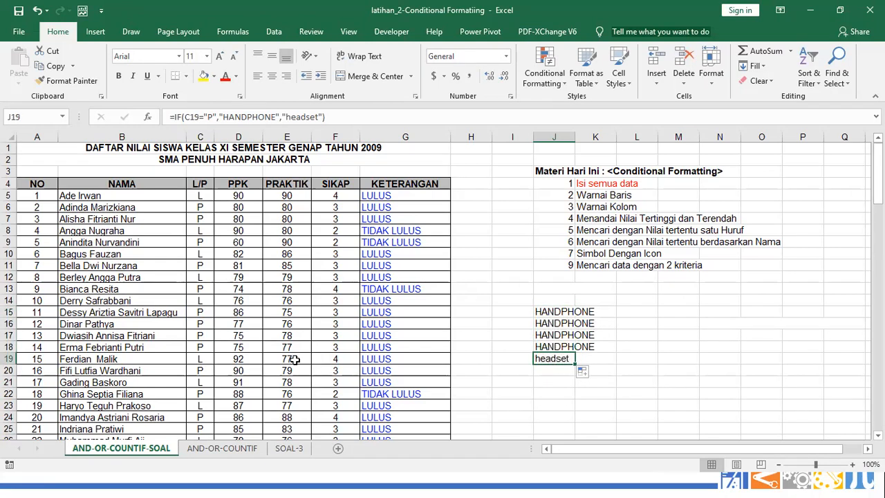
click(204, 360)
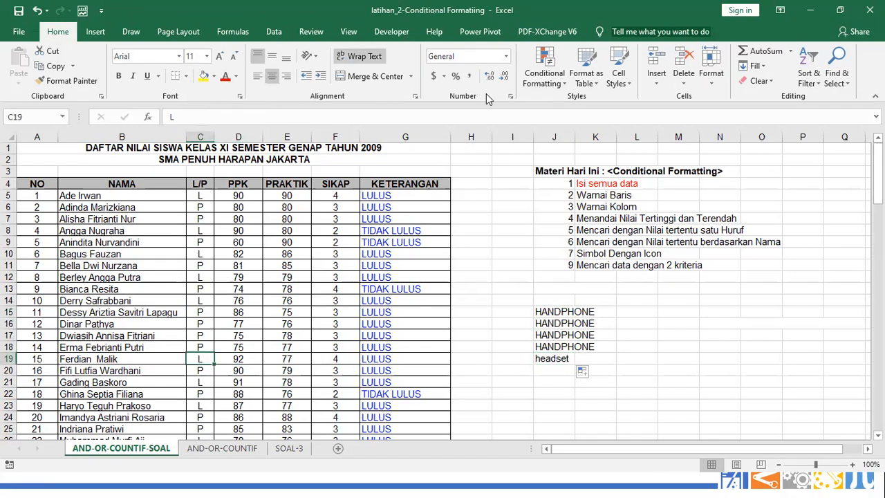
Review the J15 IF formula and the AND conditions in G5's formula
click(545, 313)
click(398, 194)
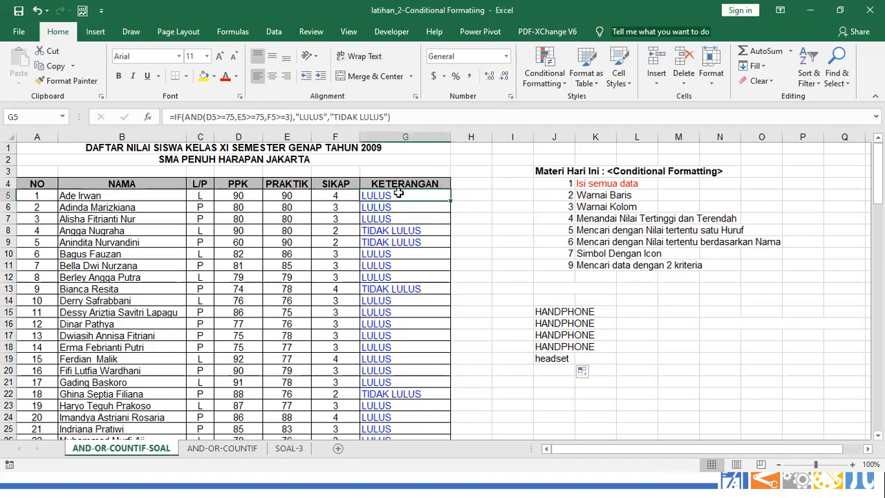
drag(184, 118, 291, 117)
click(219, 120)
click(248, 121)
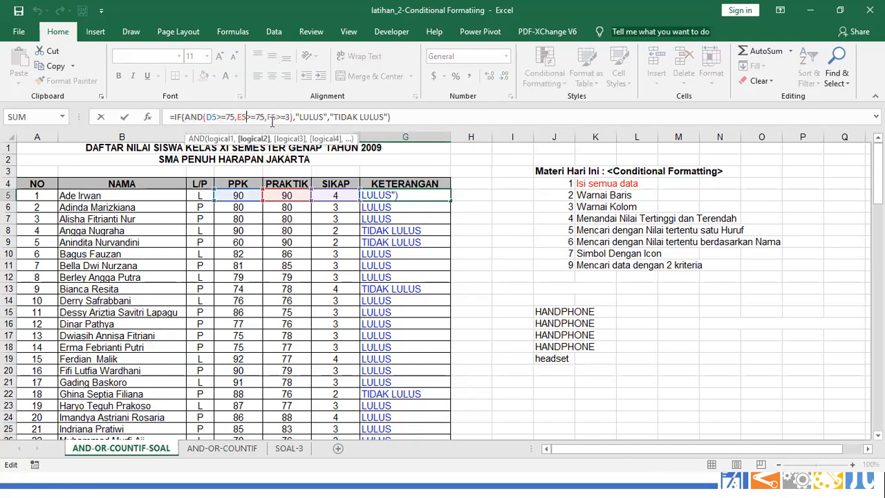
click(562, 312)
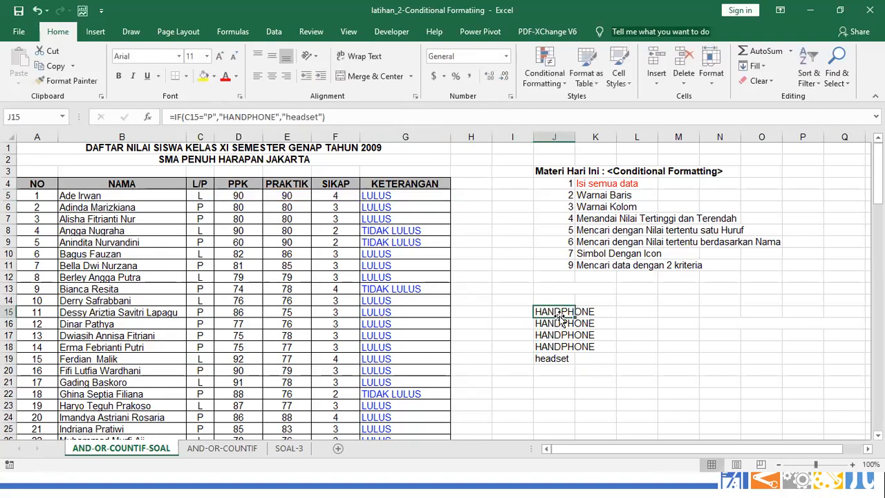
click(692, 300)
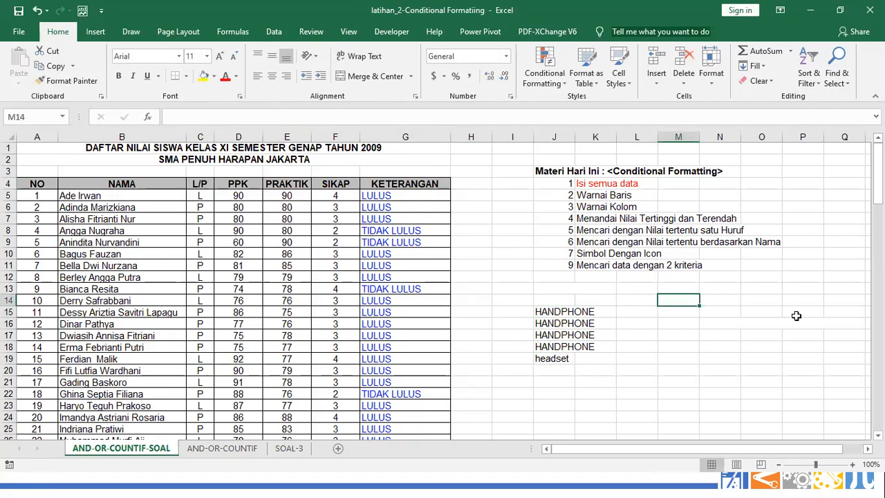
Enter grade A with score 80 in M16:N16 and colour the 80 red
text(A)
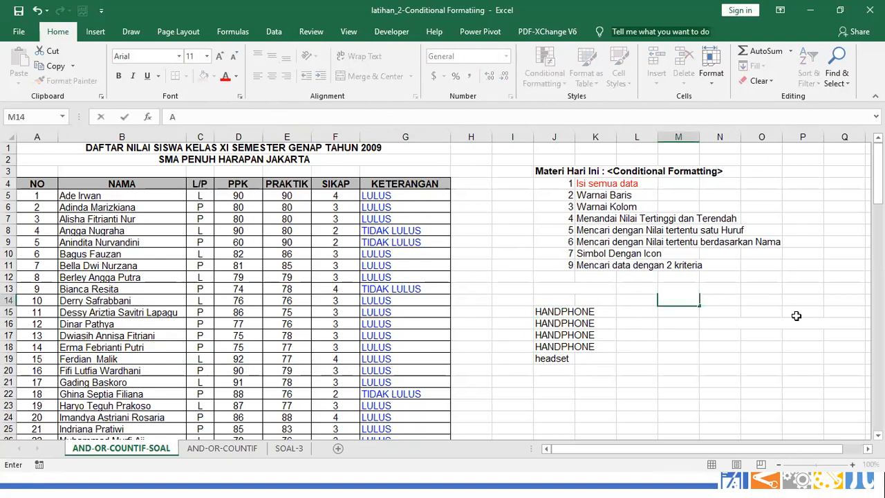
key(Escape)
key(Down)
key(Down)
text(a)
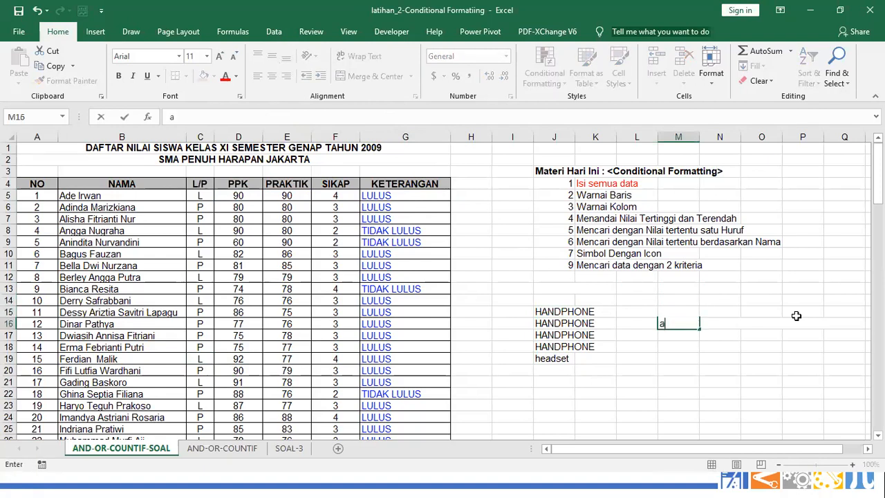
key(BackSpace)
text(A)
key(Tab)
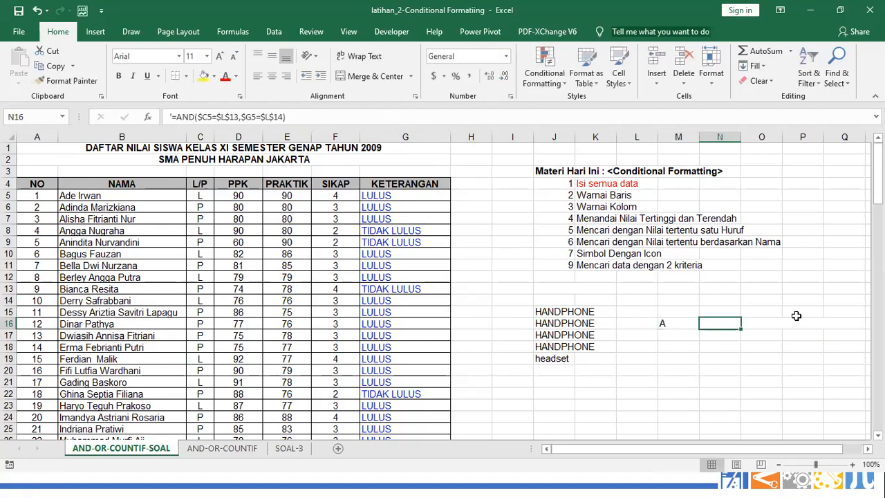
text(80)
key(Return)
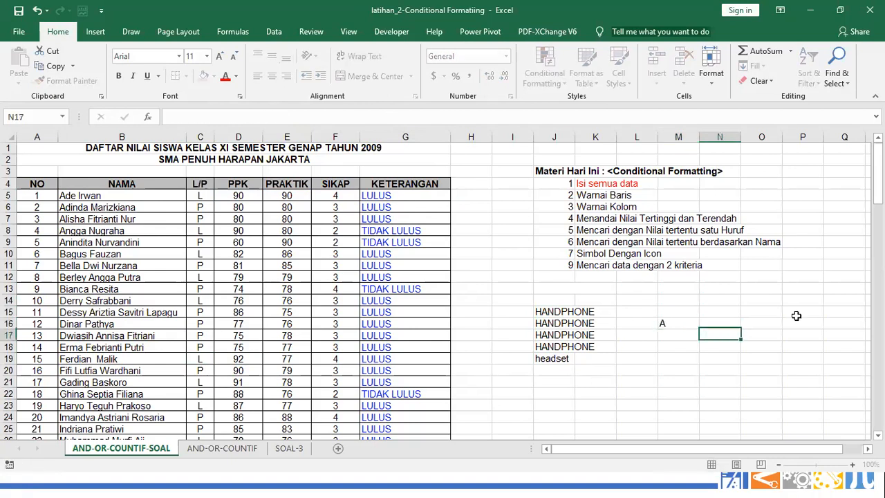
key(Up)
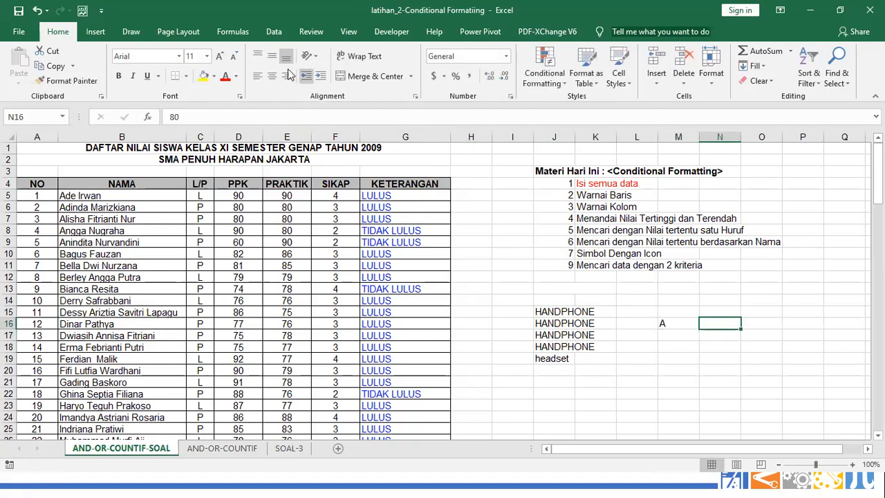
click(225, 76)
Add grade B with score 70 in M17:N17
key(Down)
key(Left)
text(B)
key(Tab)
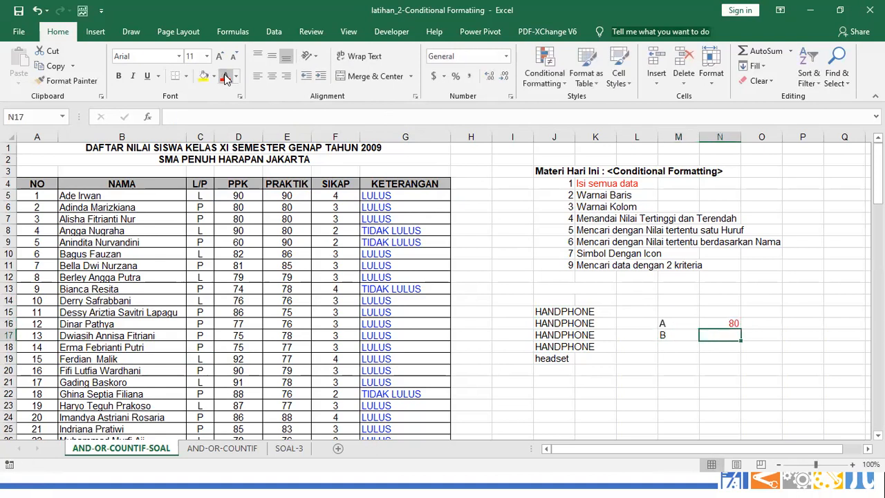
text(70)
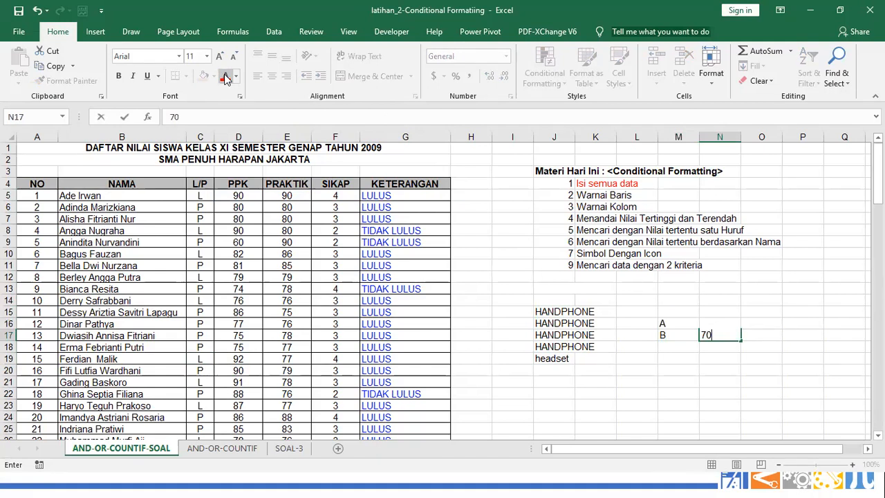
key(Return)
Add grade C with 60 and grade D with 50 in rows 18–19
text(C)
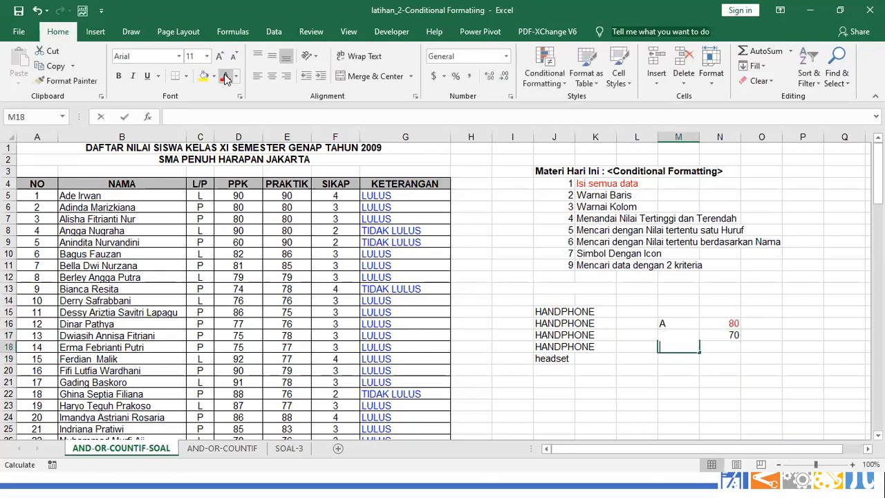
key(Tab)
text(60)
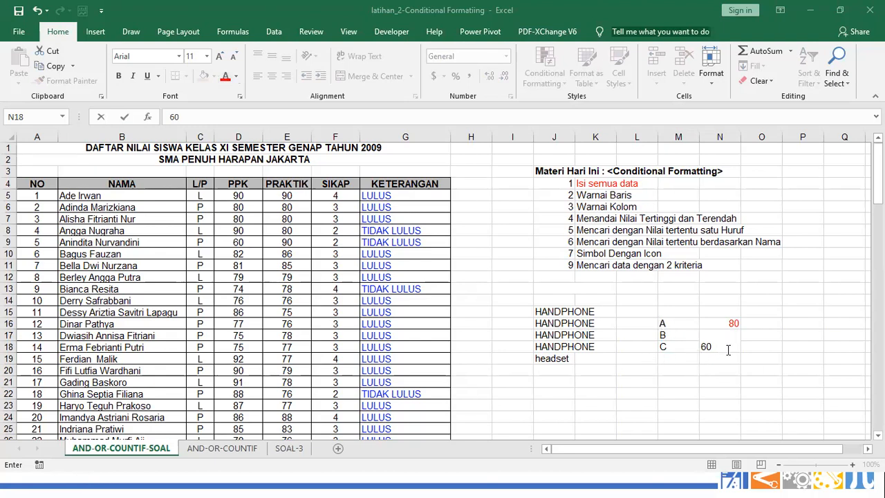
click(721, 348)
key(Return)
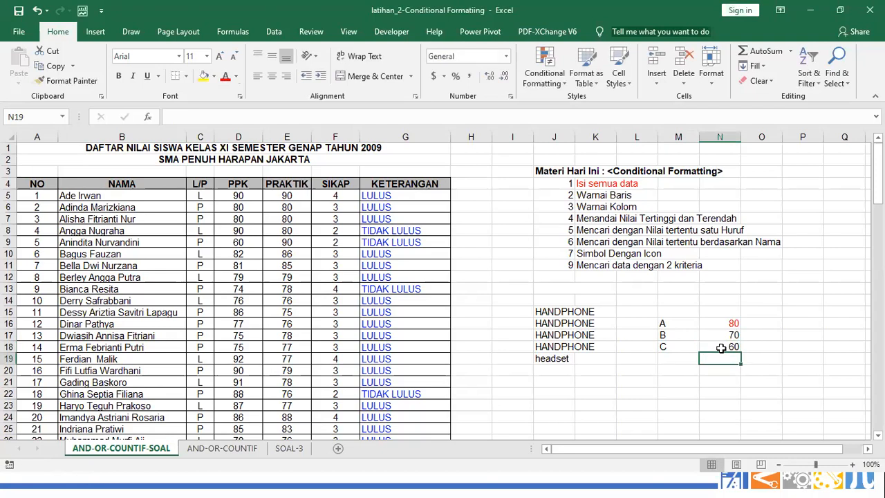
click(666, 358)
text(D)
key(Right)
text(50)
key(Return)
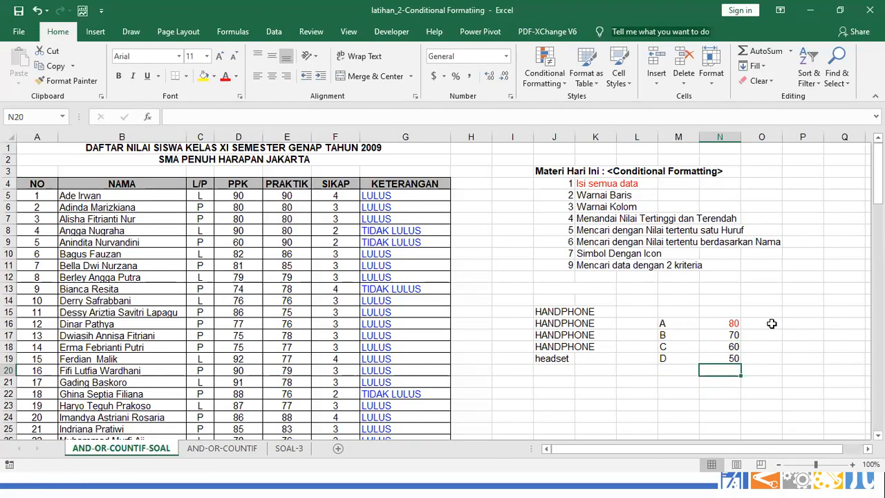
click(804, 322)
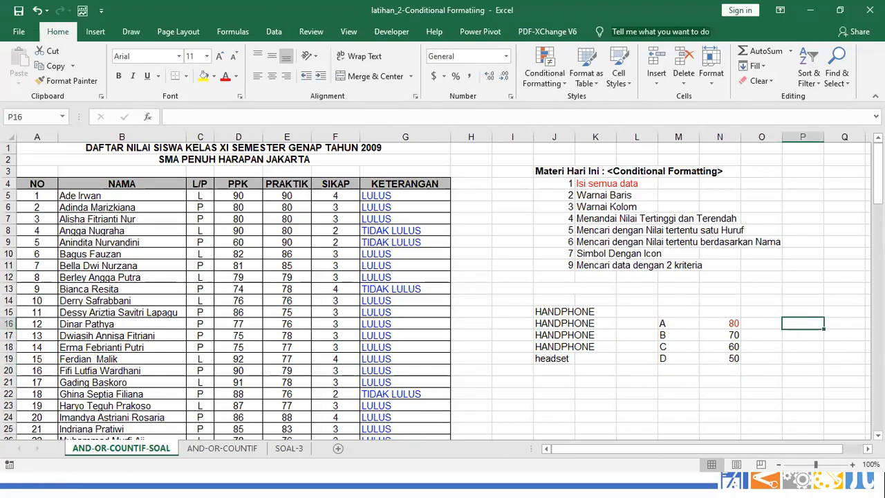
Enter the ranges >=80 and 70-79 in column P beside grades A and B
text(71)
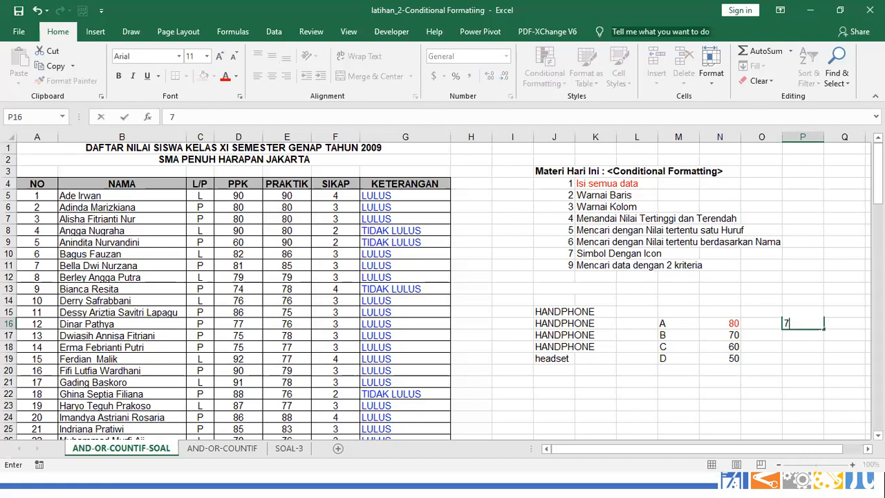
key(BackSpace)
key(BackSpace)
text(>)
text(=80)
key(Return)
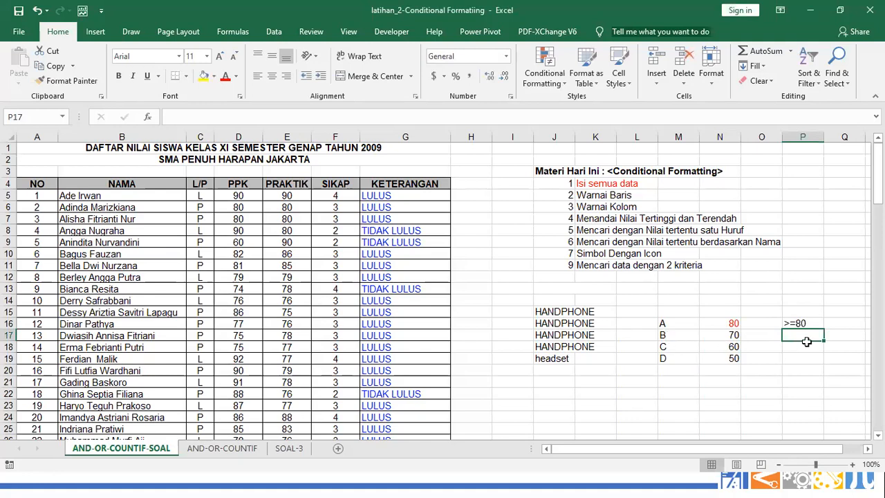
key(Left)
key(Left)
key(Left)
key(Right)
key(Right)
key(Right)
text(70)
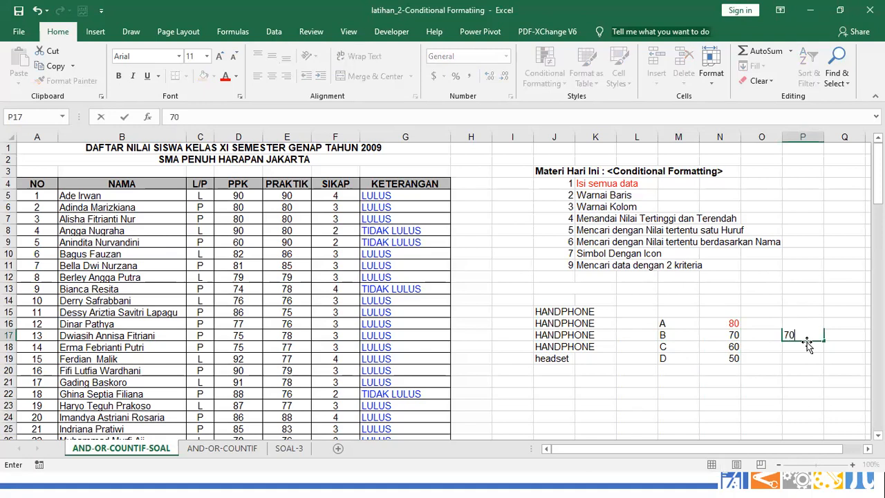
text(-79)
key(Return)
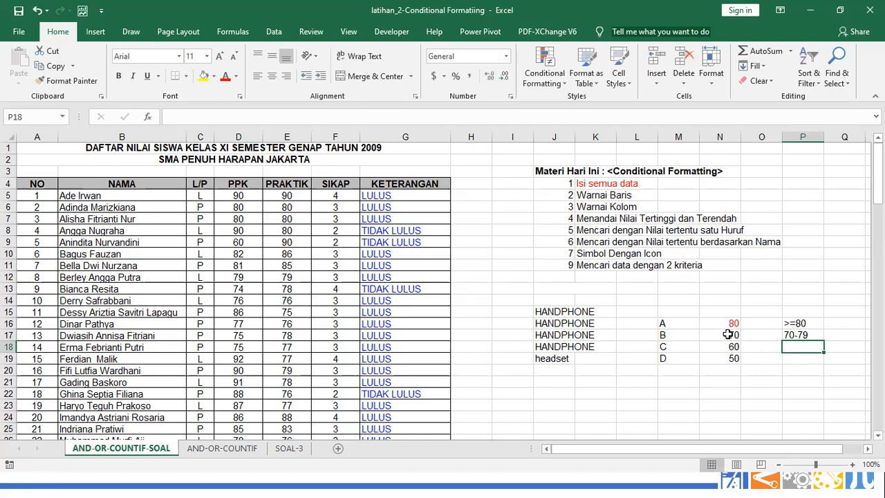
Add the range 60-69 beside grade C and recheck the A and B ranges
click(813, 323)
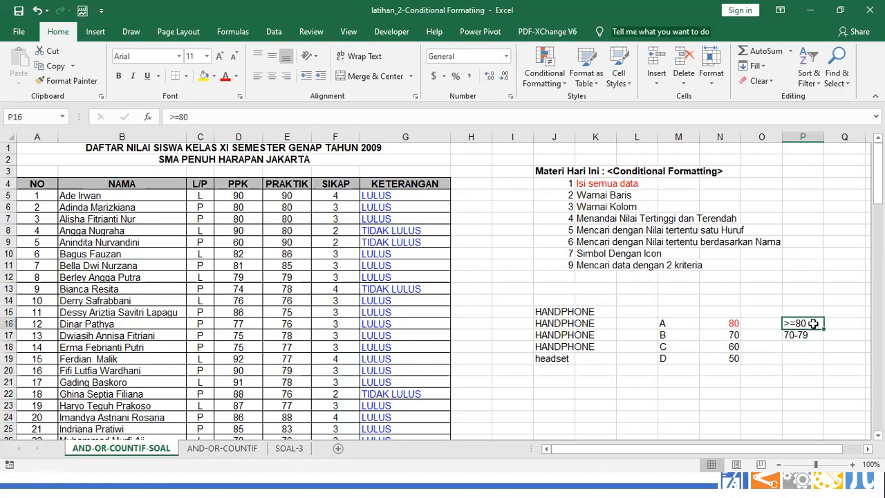
click(809, 335)
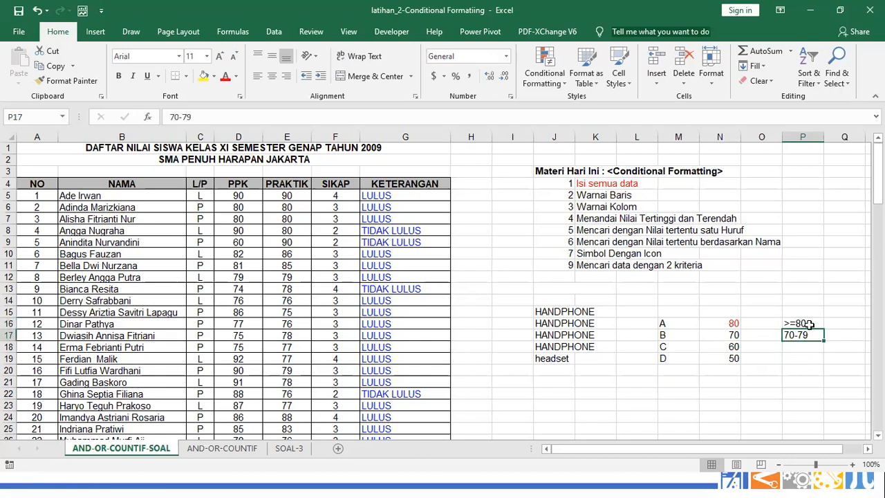
click(807, 348)
text(60)
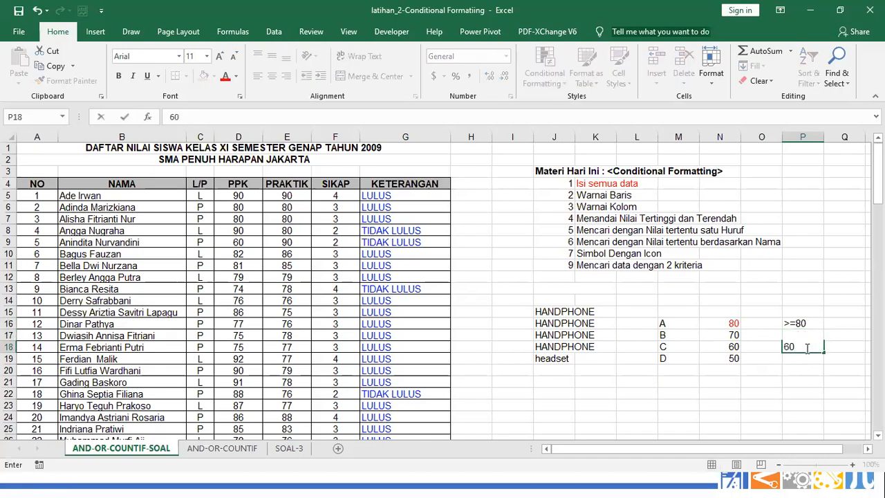
text(-69)
key(Return)
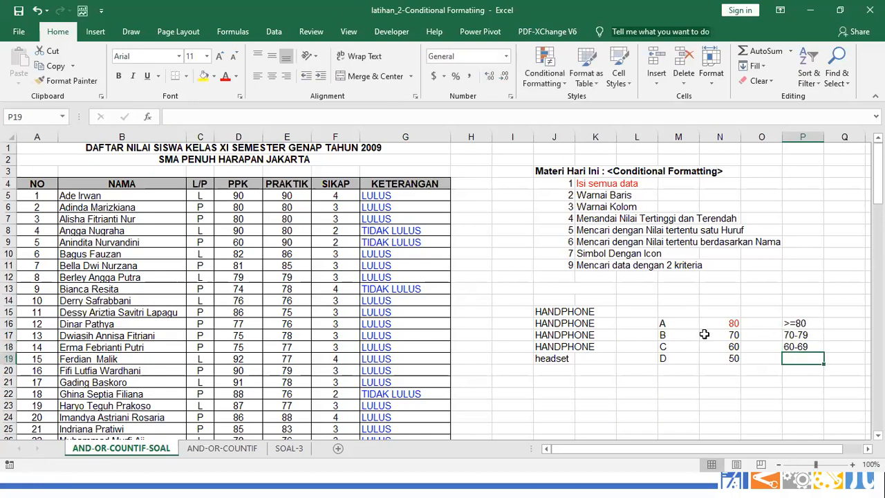
click(796, 322)
click(796, 335)
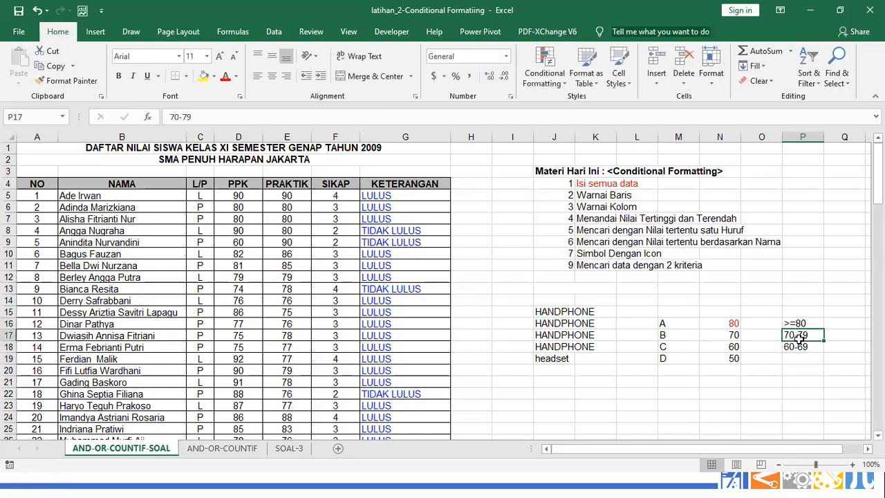
click(793, 348)
Type AND(C6>=70,C6<79) in K23 and highlight it alongside grade B's row M17:P17
click(585, 406)
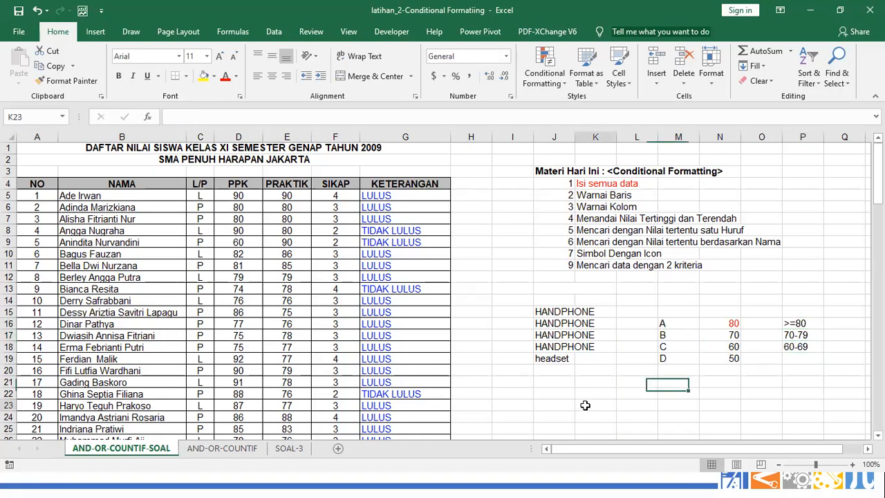
text(AND()
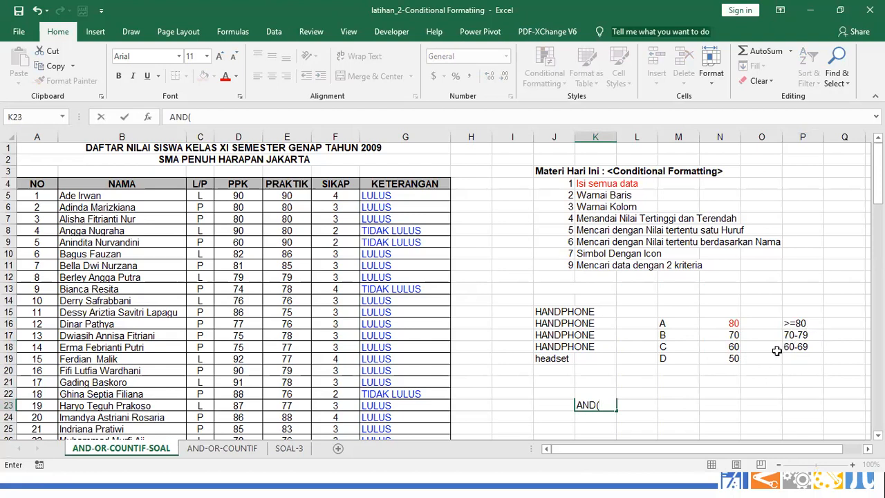
text(C6>=70,)
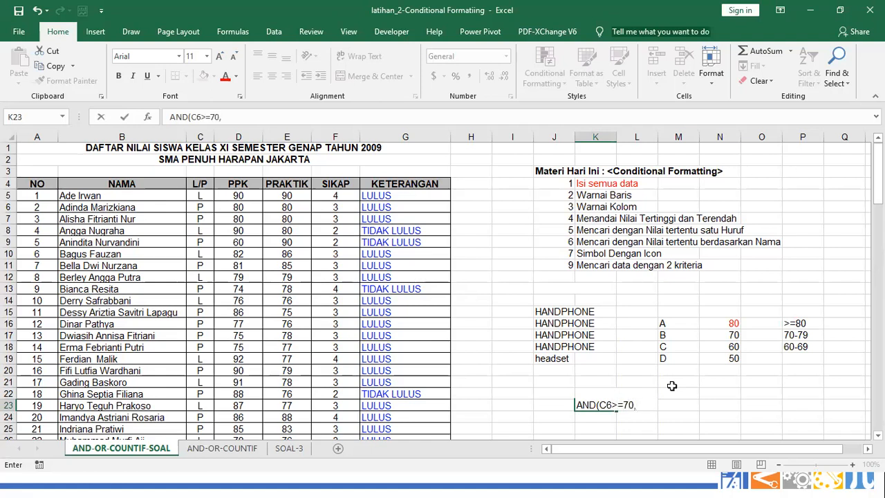
text(C6<)
text(79))
key(Return)
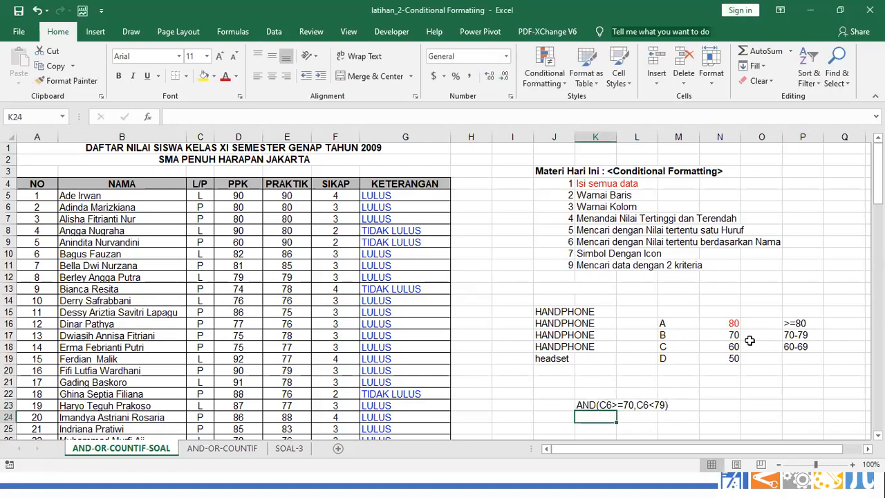
drag(665, 335, 802, 334)
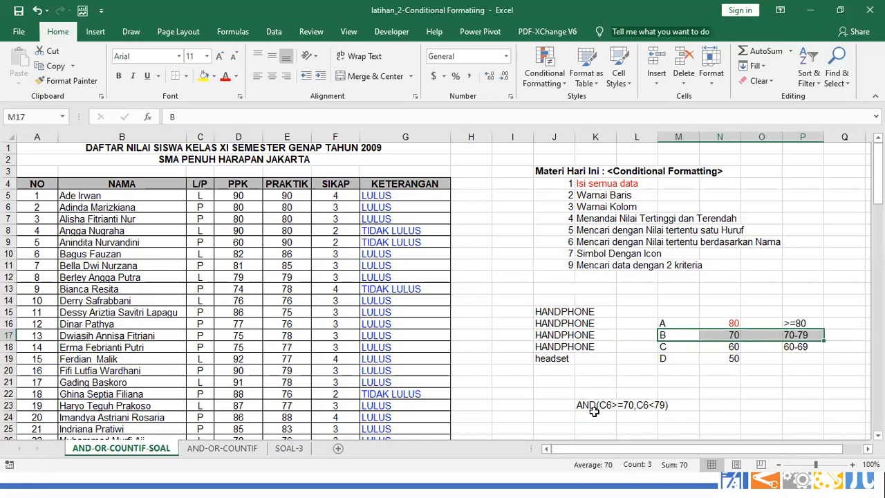
drag(581, 408, 661, 404)
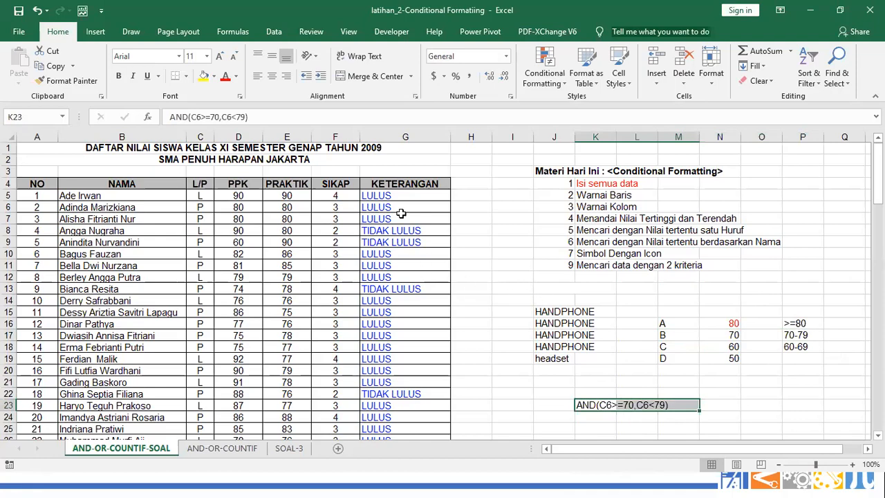
scroll(392, 211, down, 1)
scroll(389, 185, down, 3)
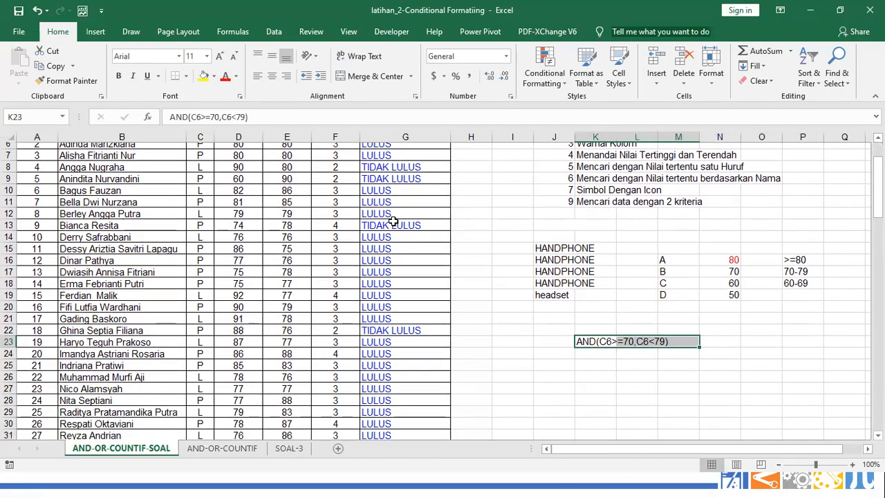
click(397, 231)
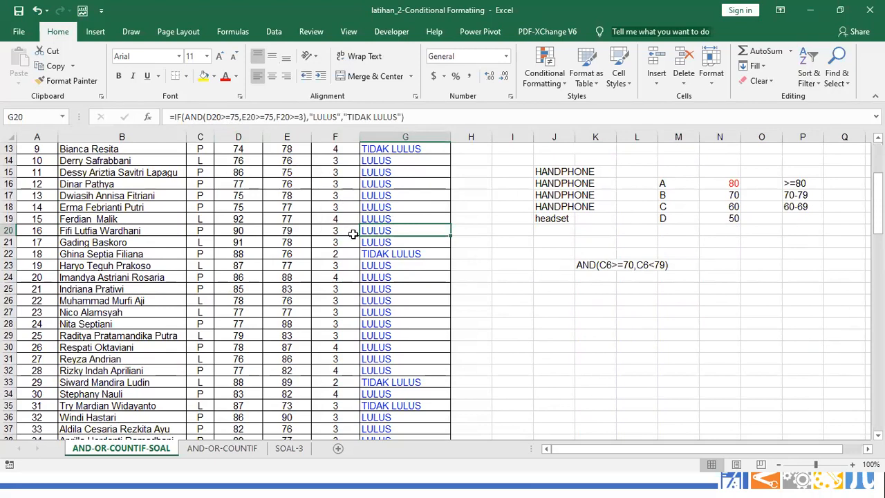
click(377, 258)
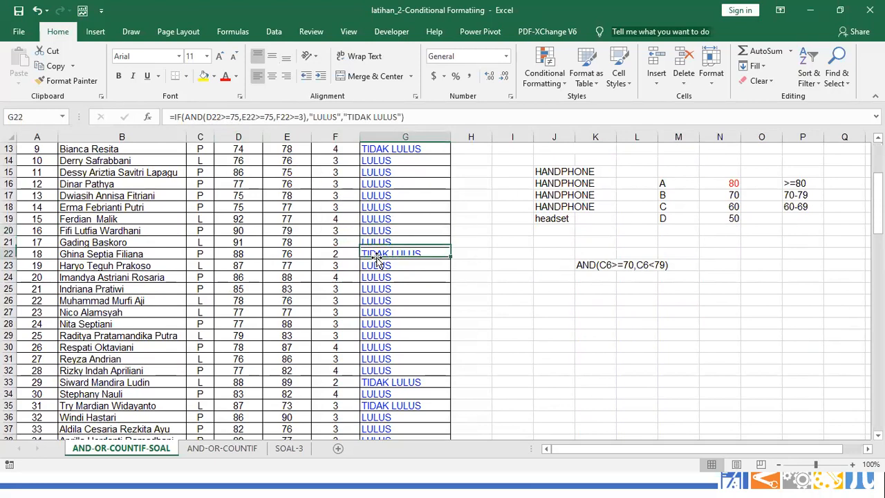
click(339, 254)
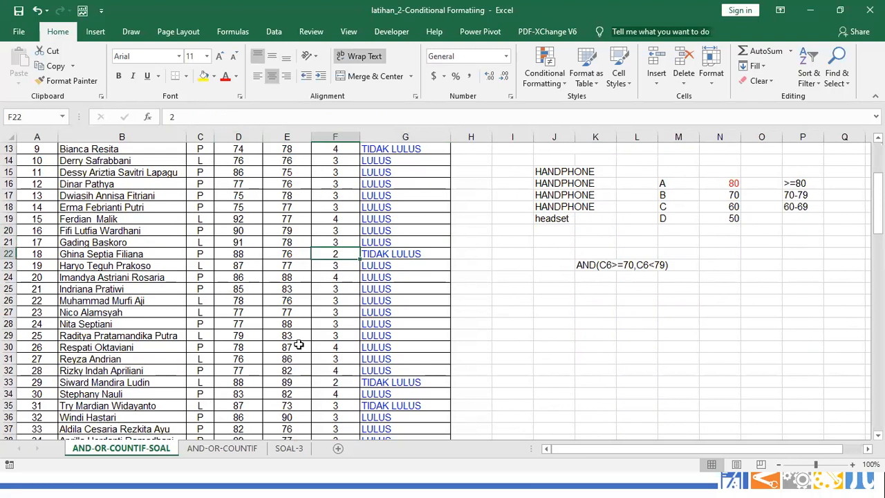
text(4)
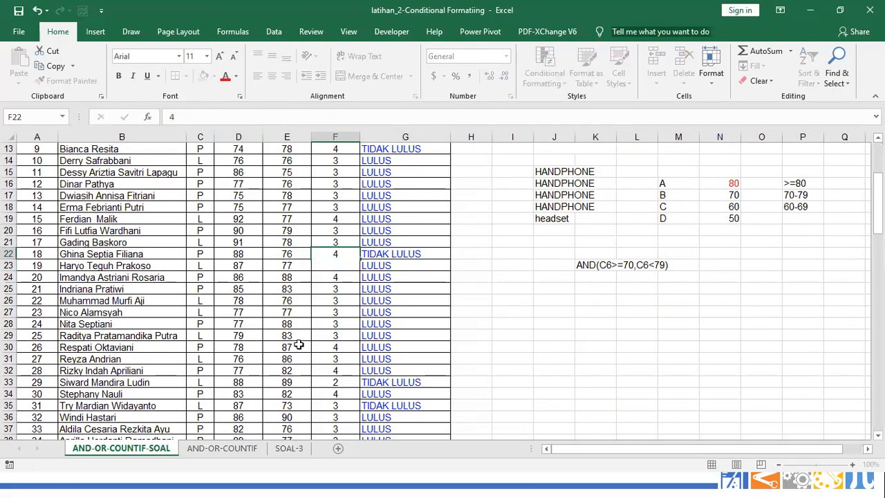
key(Return)
key(ctrl+z)
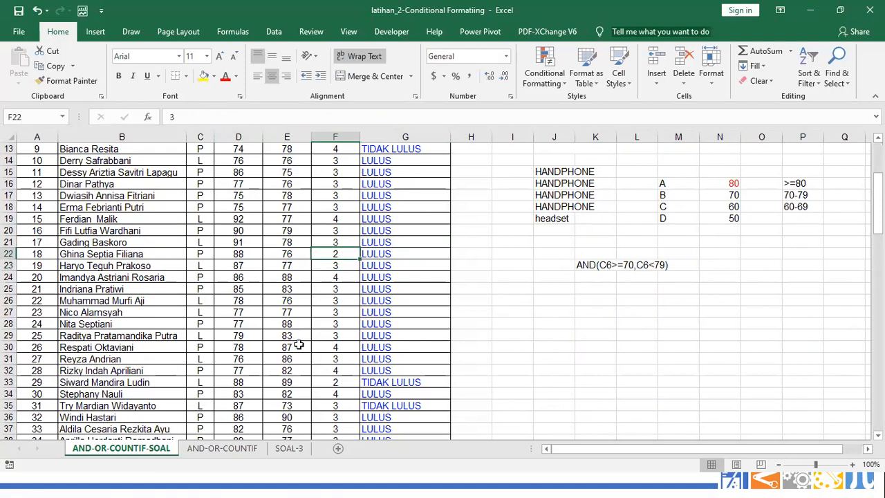
click(399, 101)
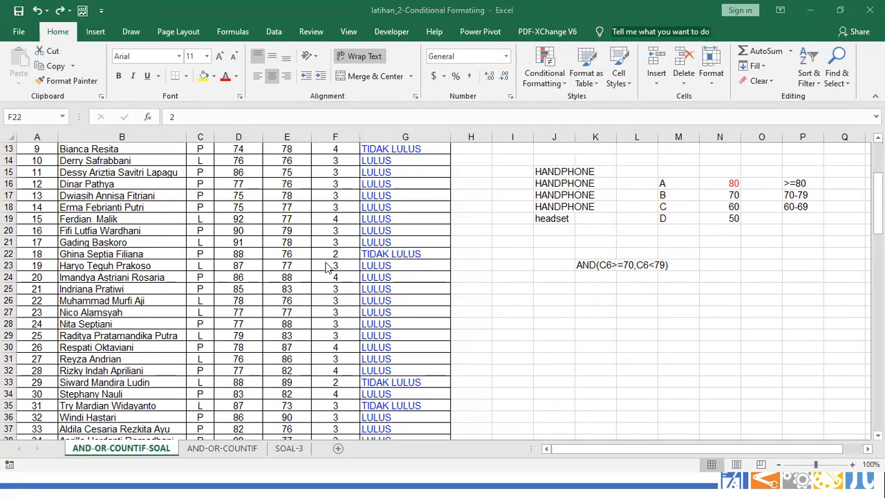
click(288, 242)
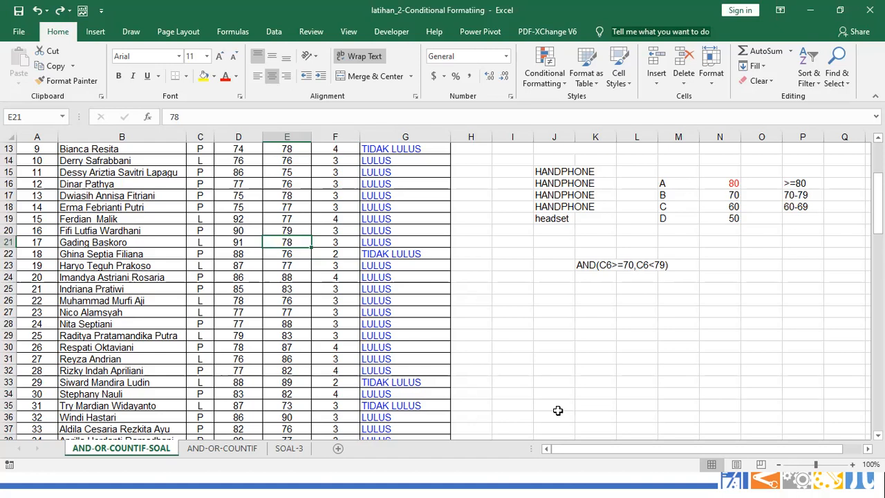
text(78)
key(BackSpace)
key(BackSpace)
text(56)
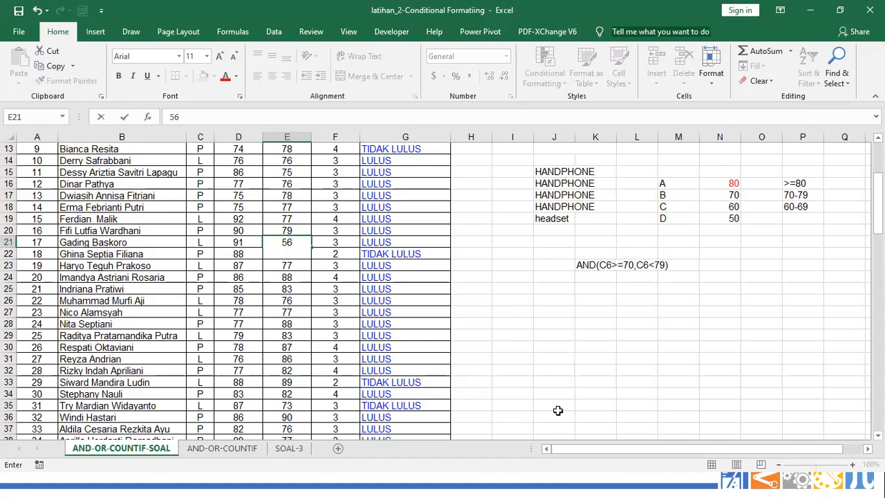
key(Return)
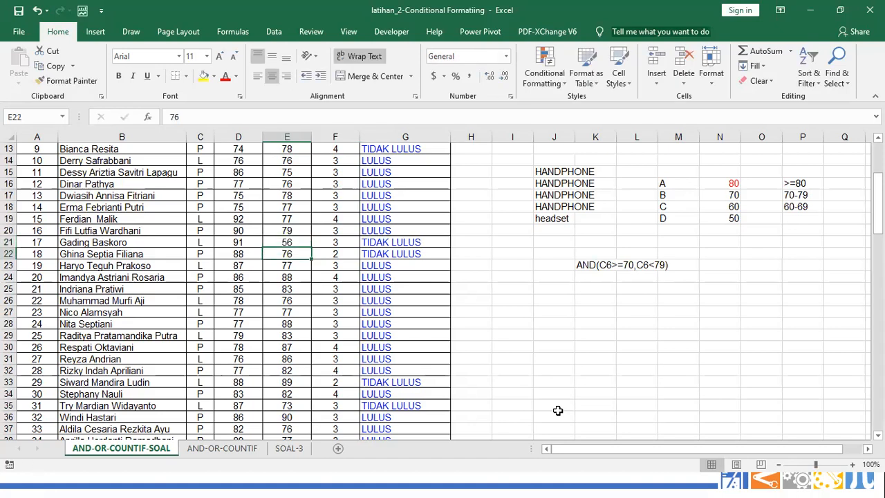
key(ctrl+z)
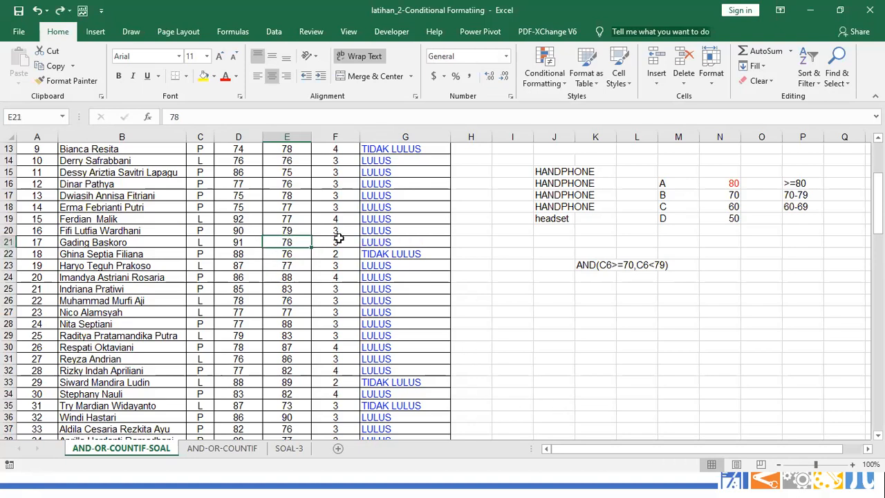
click(367, 238)
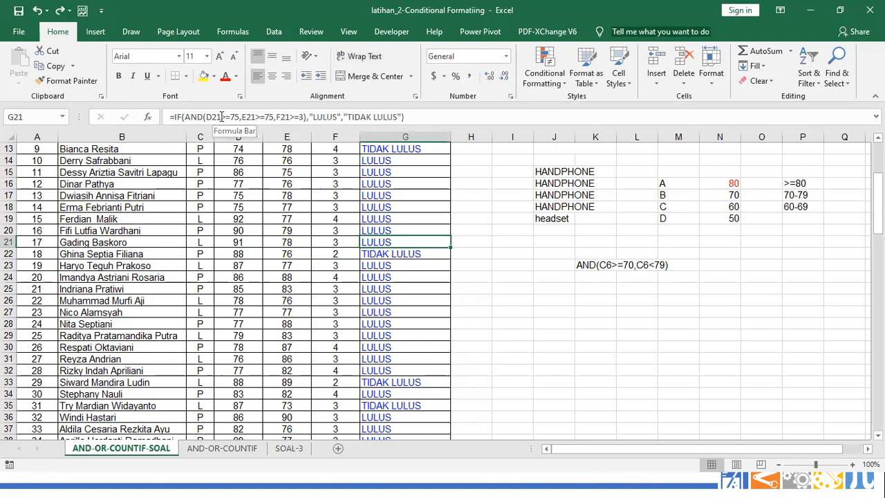
scroll(361, 240, down, 3)
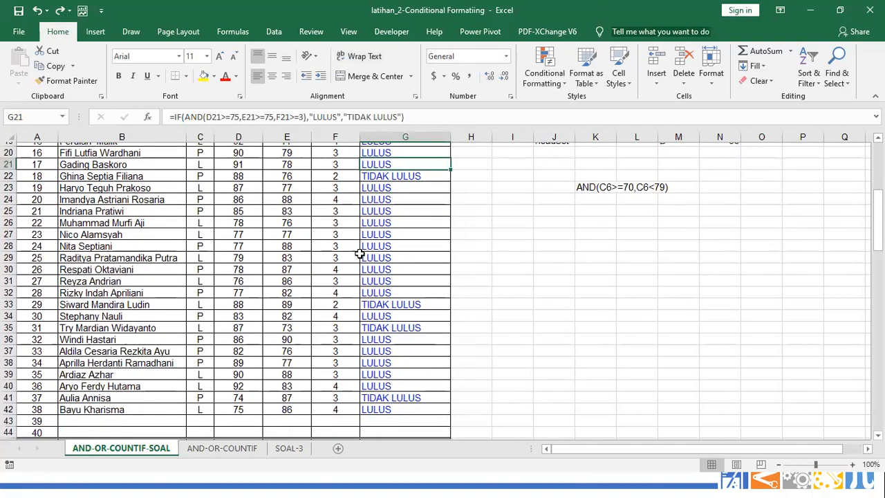
scroll(361, 240, up, 4)
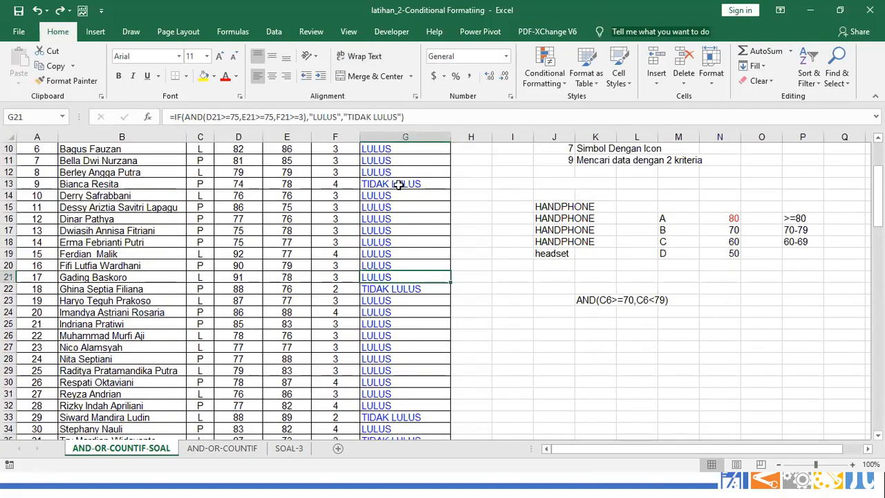
scroll(399, 186, down, 1)
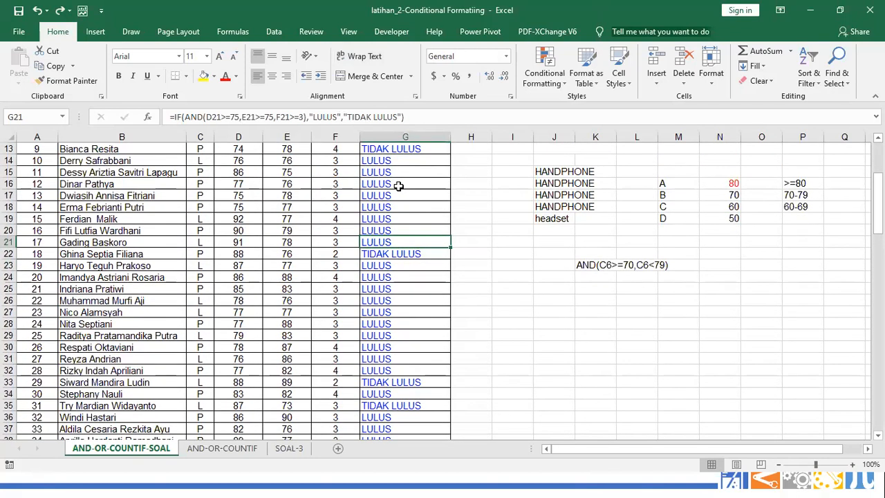
scroll(300, 296, down, 7)
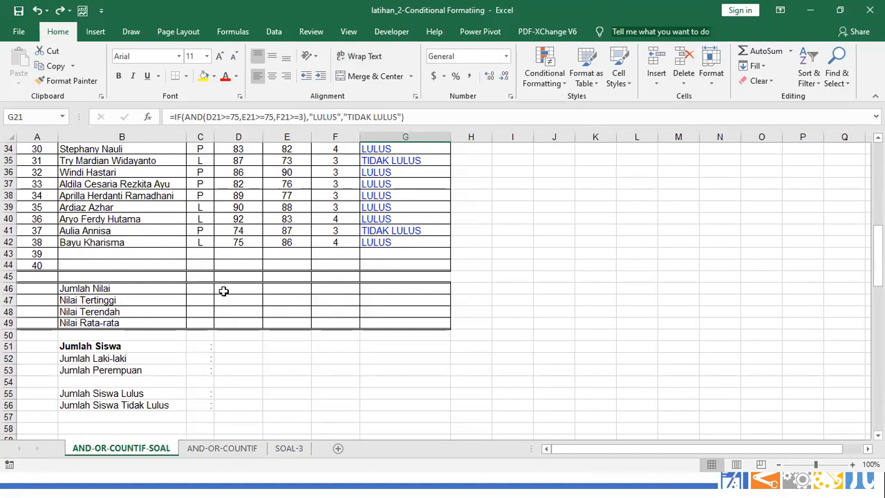
Enter =SUM(D5:D42) in D46 and copy it into E46 and F46
click(237, 290)
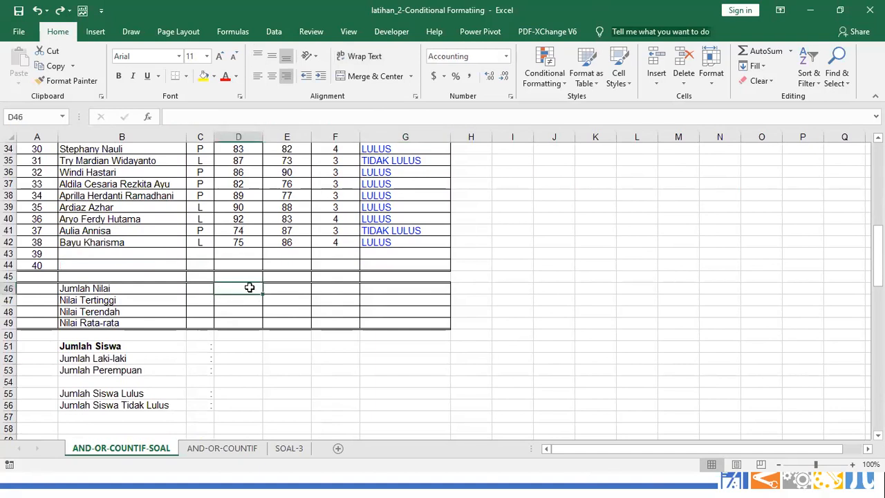
text(=SUM)
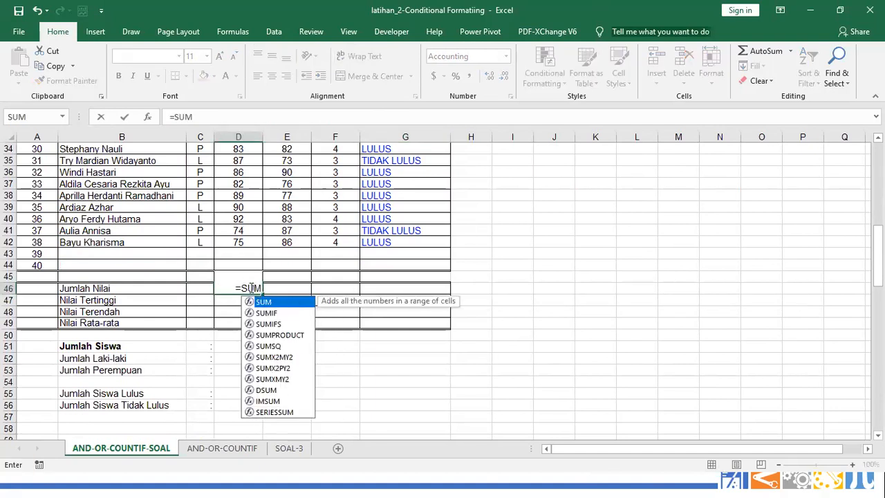
text(()
drag(234, 241, 238, 170)
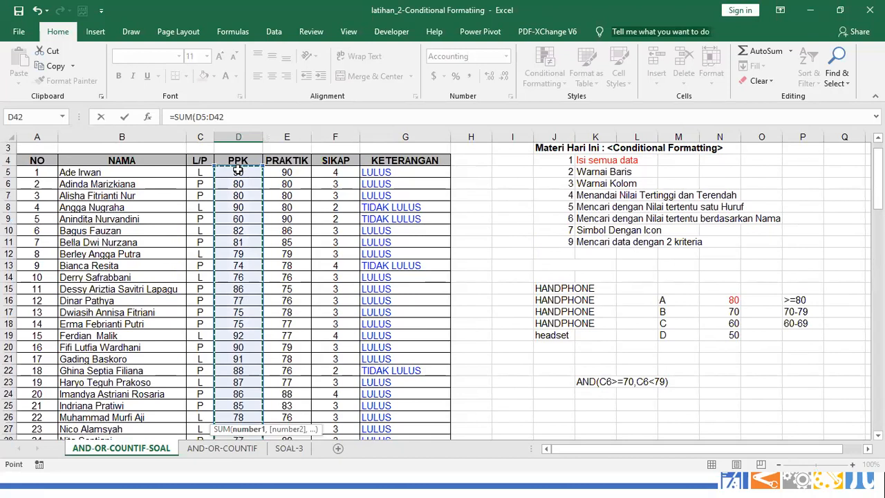
key(Return)
scroll(238, 170, down, 1)
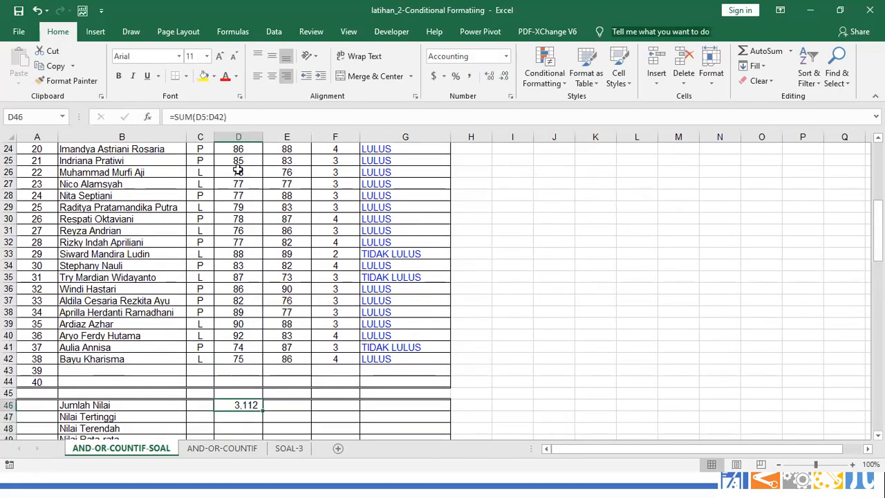
key(ctrl+c)
key(Right)
key(ctrl+v)
key(ctrl+c)
key(Right)
key(ctrl+v)
Make D46 read =SUM($D$5:$D$42) and copy it across E46:F46, so all show 3,112
key(Down)
key(Left)
key(Left)
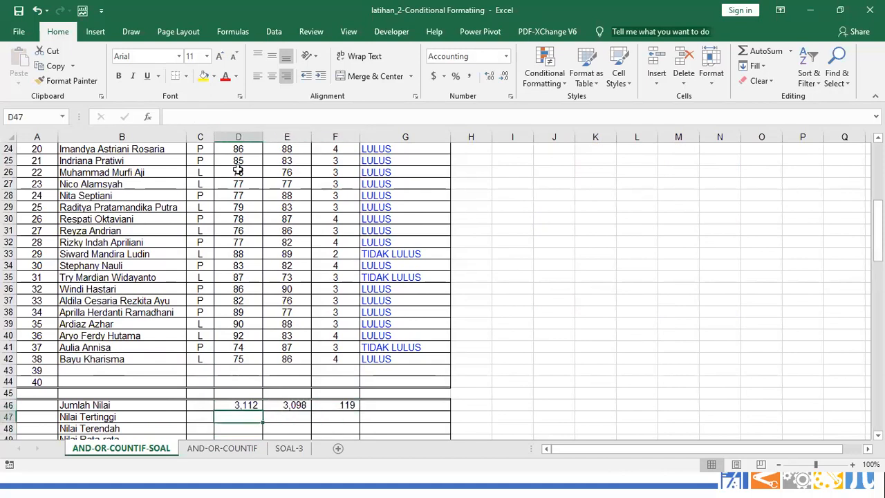
key(Up)
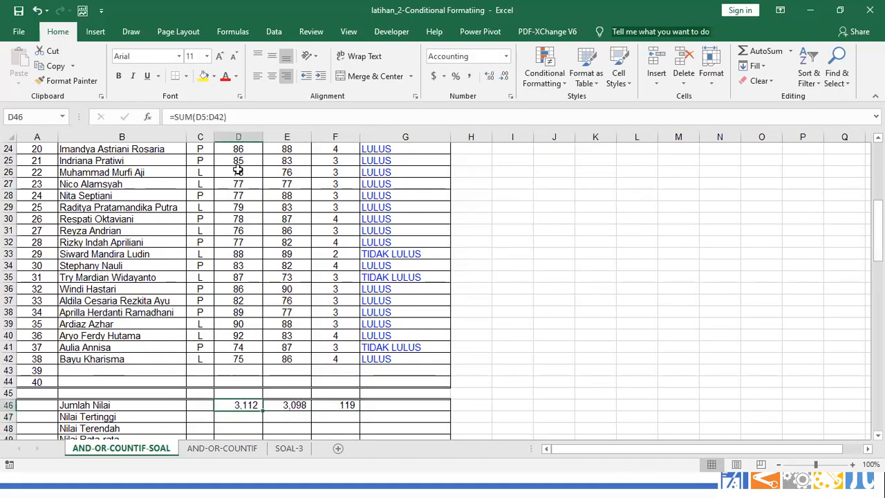
click(196, 117)
key(F4)
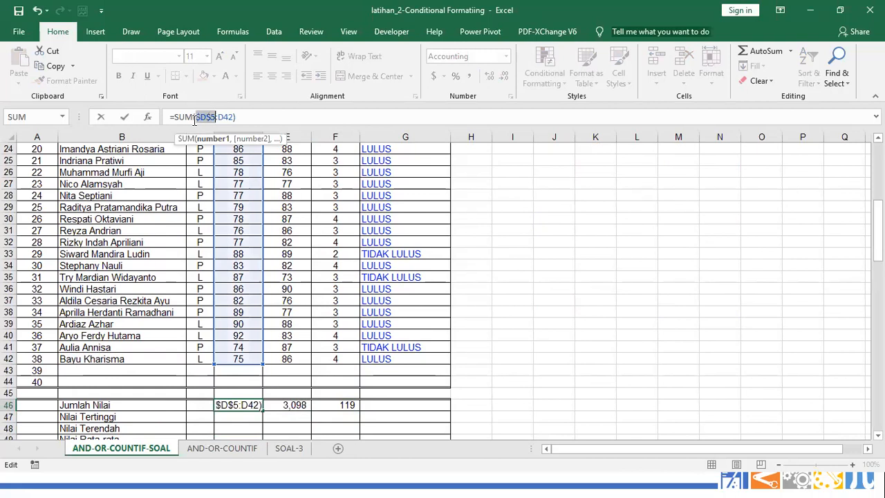
key(F4)
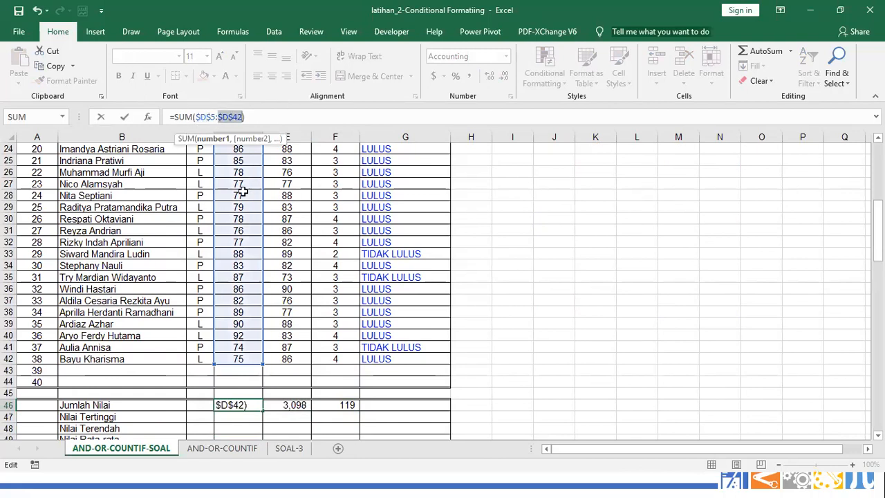
key(ctrl+Return)
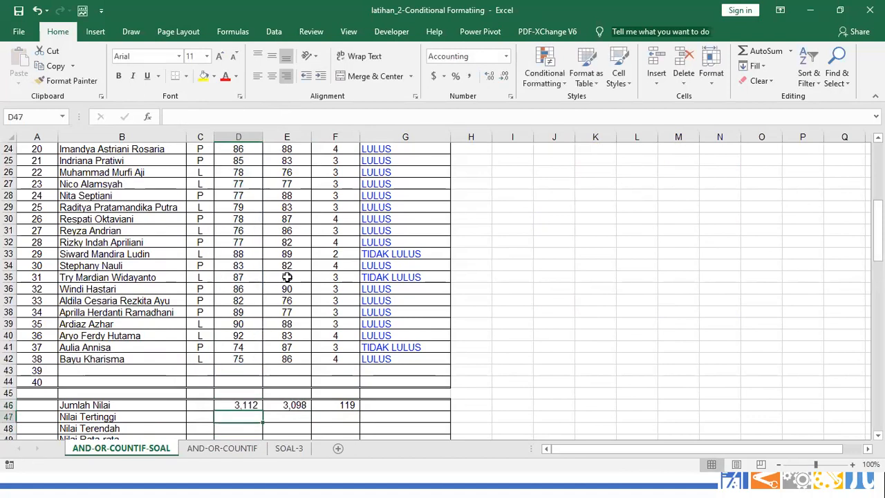
key(ctrl+c)
key(Right)
key(ctrl+v)
key(ctrl+c)
key(Right)
key(ctrl+v)
key(ctrl+z)
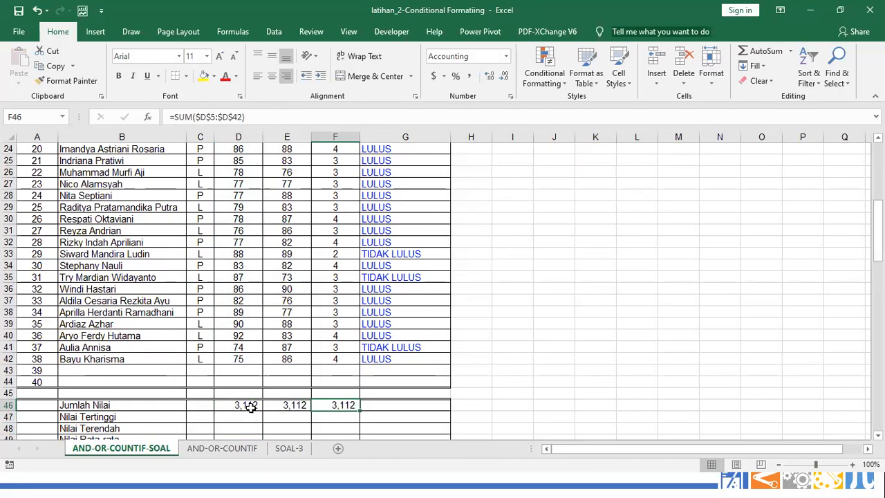
Change the D46 total to =SUM(D$5:D$42), locking only the rows
click(256, 407)
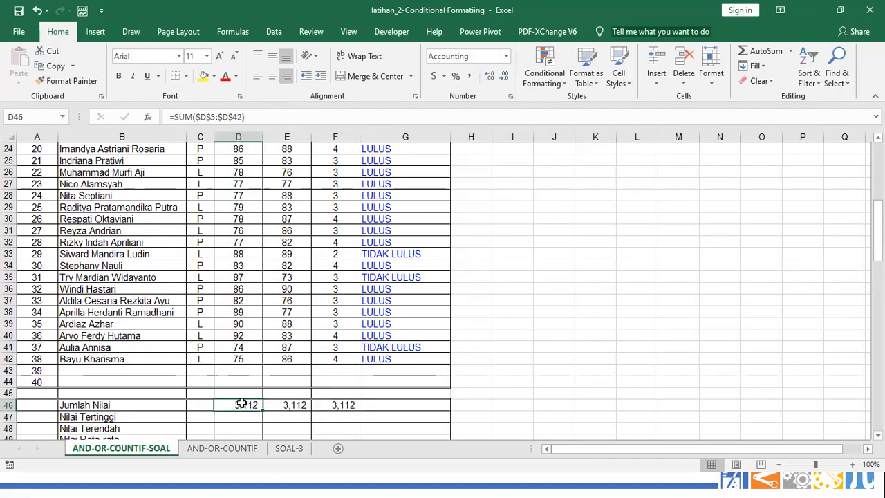
click(290, 406)
click(247, 407)
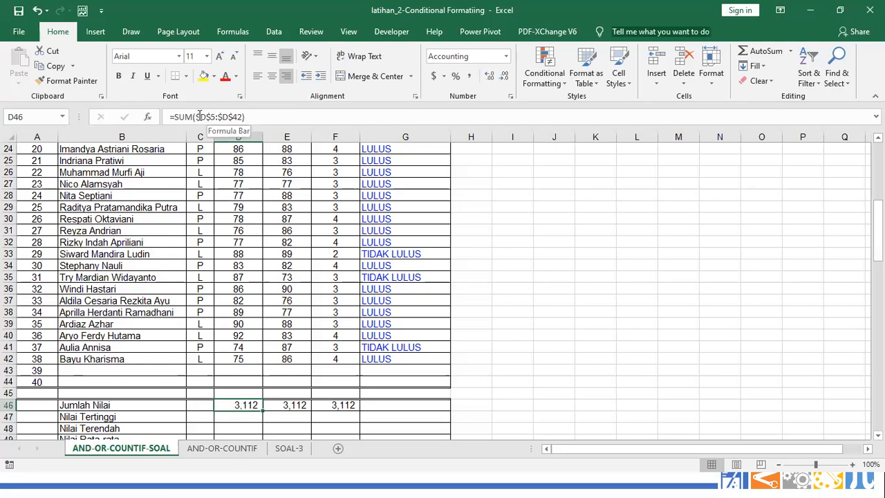
click(198, 116)
key(Delete)
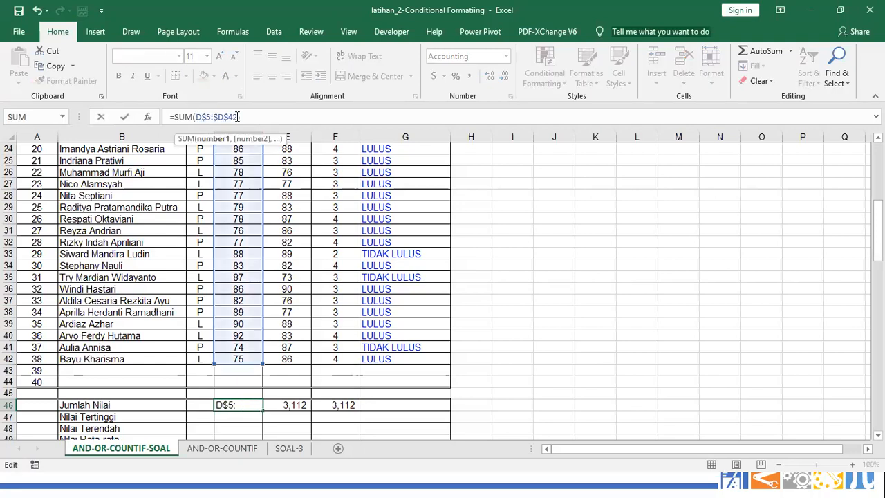
key(Delete)
key(Return)
Copy the row-locked sum into E46 and F46, giving 3,098 and 119
key(Up)
key(ctrl+c)
key(Right)
key(ctrl+v)
key(Right)
key(Return)
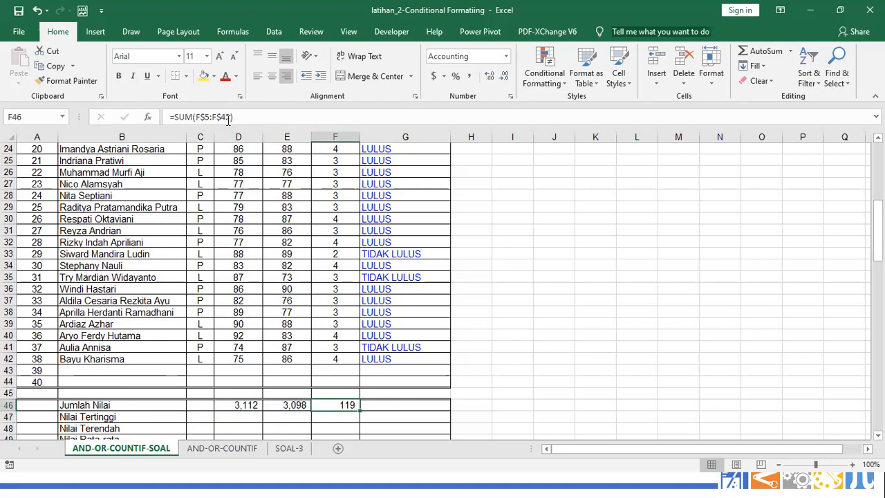
click(570, 262)
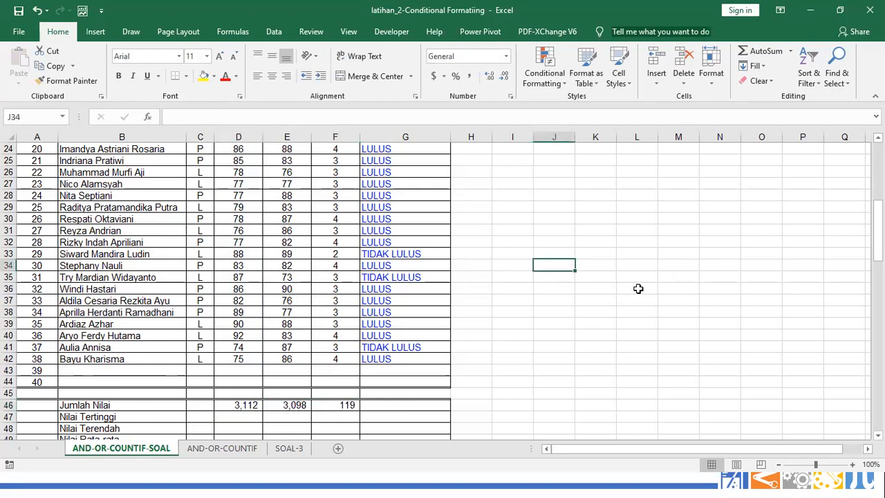
Zoom to 130% and enter $A1 in cell J34
ctrl+scroll(638, 288, up, 1)
ctrl+scroll(638, 288, up, 1)
drag(646, 450, 713, 446)
text($)
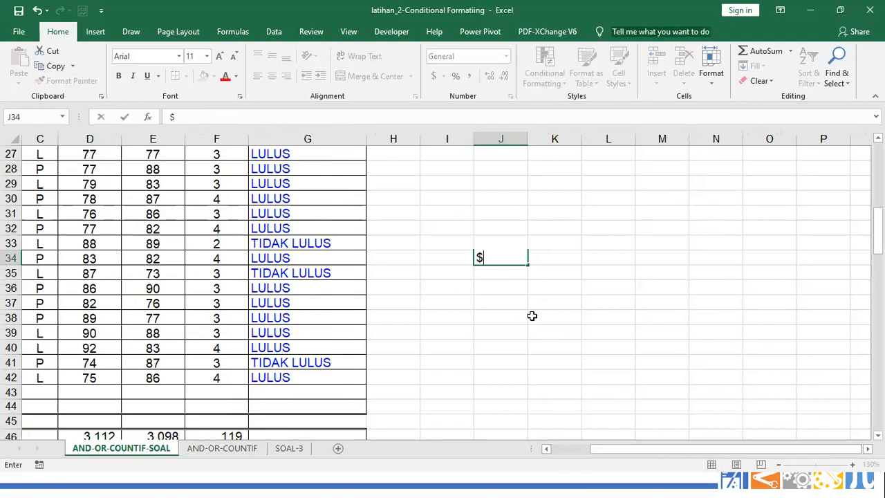
text(A1)
key(Return)
click(500, 258)
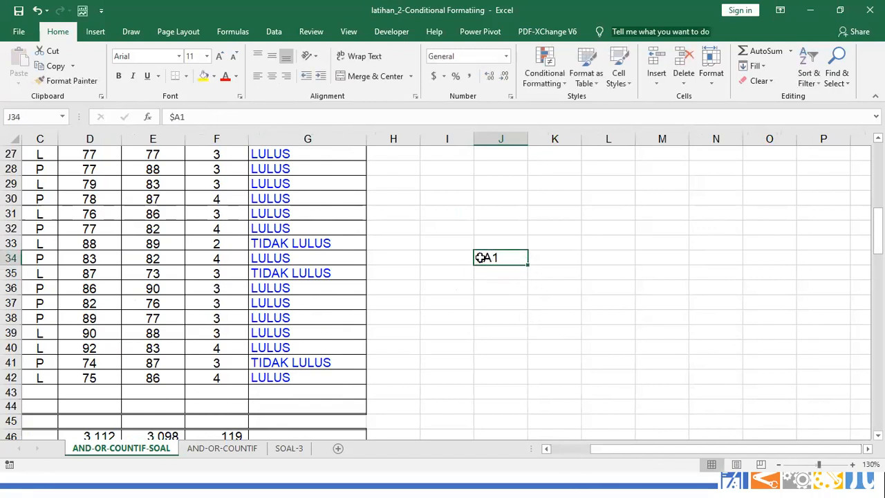
Enter a1, A2 and A3 in cells K34 through M34
click(541, 258)
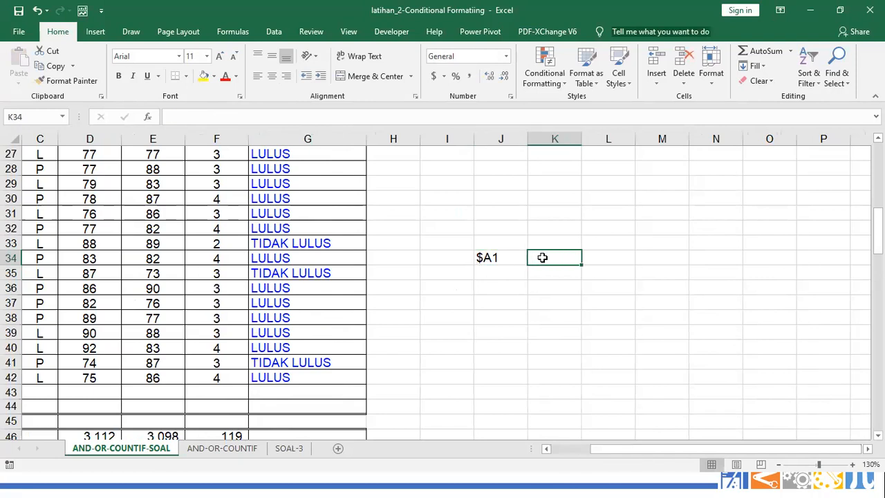
text(a1)
key(Tab)
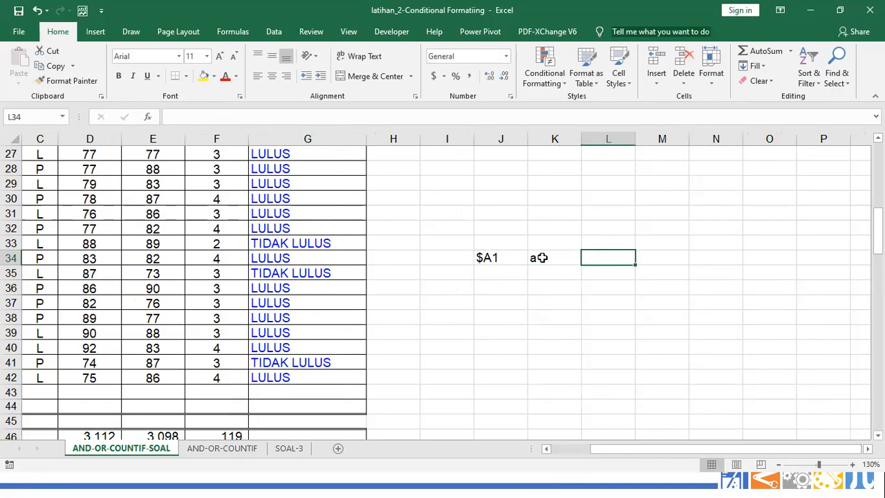
text(A2)
key(Tab)
text(A)
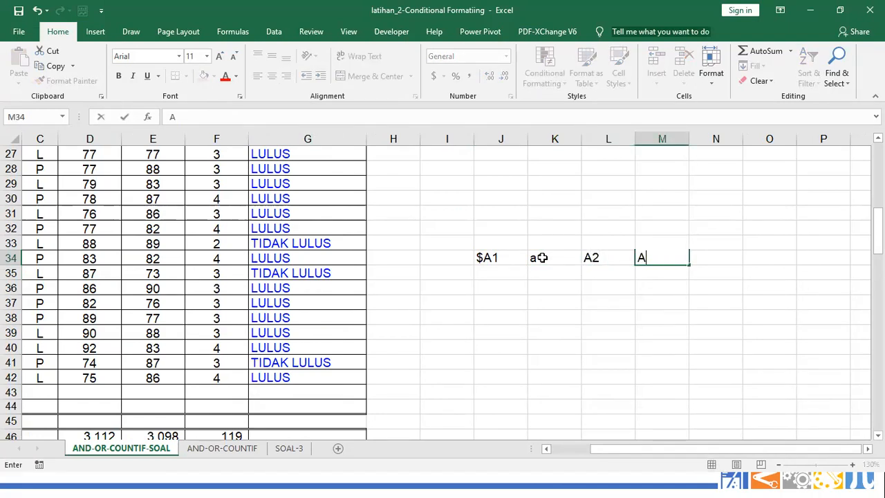
text(3)
key(Tab)
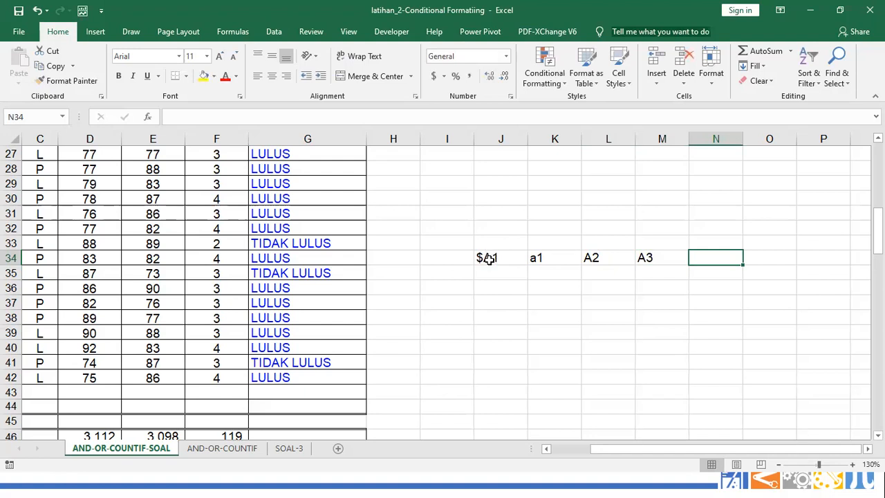
click(488, 259)
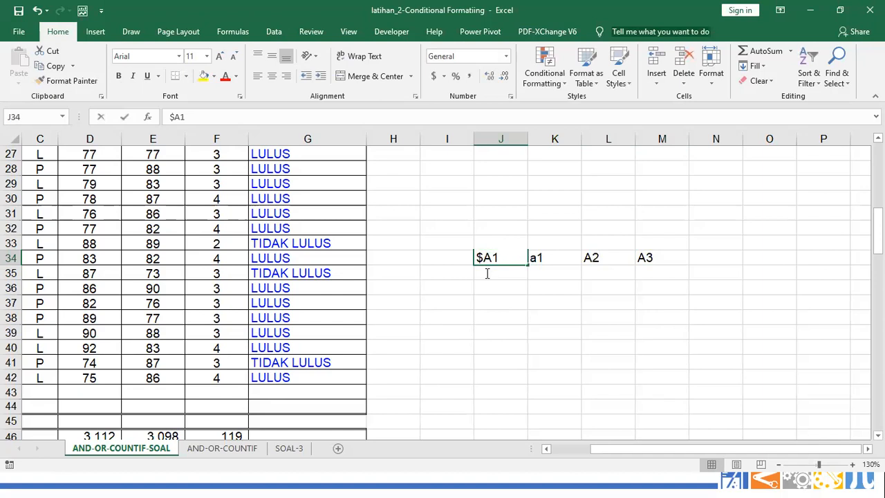
Fill row 35 with A$1, A1, B1 and C1 across J35:M35
click(487, 273)
text(A$1)
key(Return)
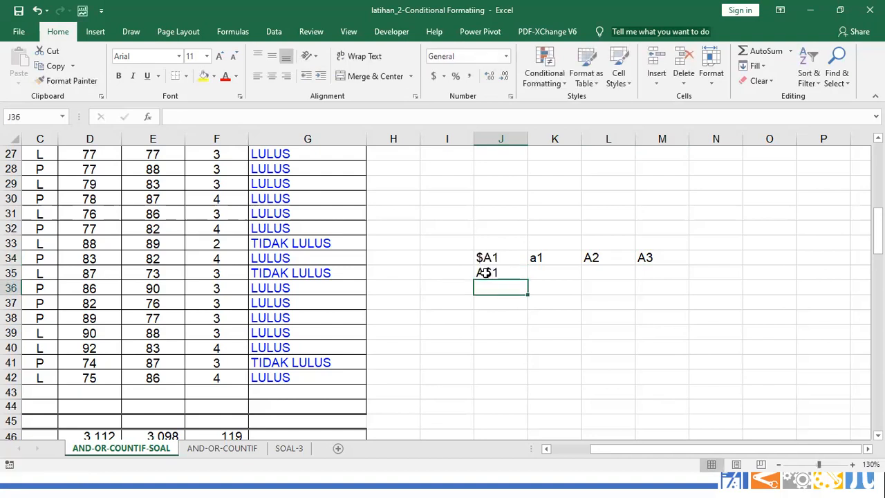
key(Up)
key(Right)
text(A1)
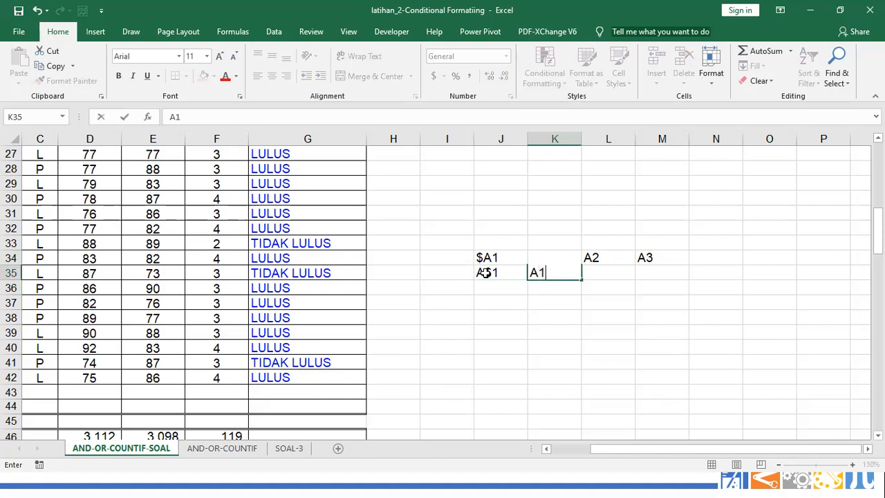
key(Right)
text(B)
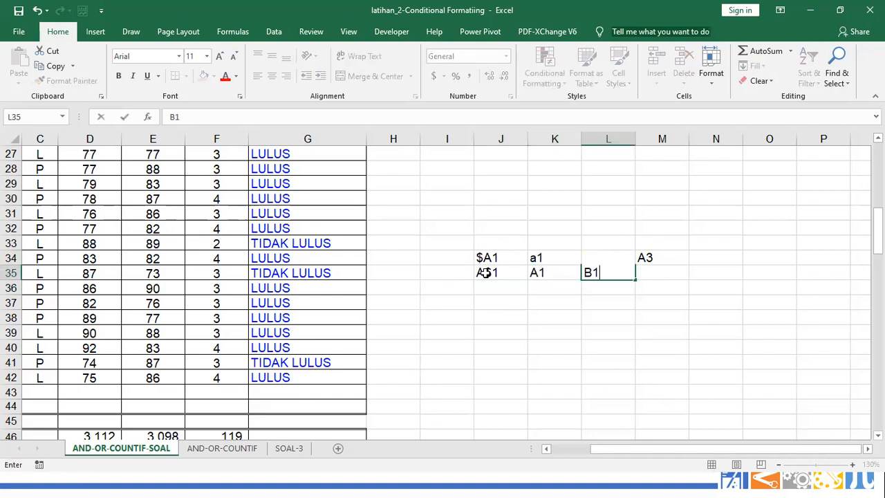
key(Right)
text(C1)
key(Return)
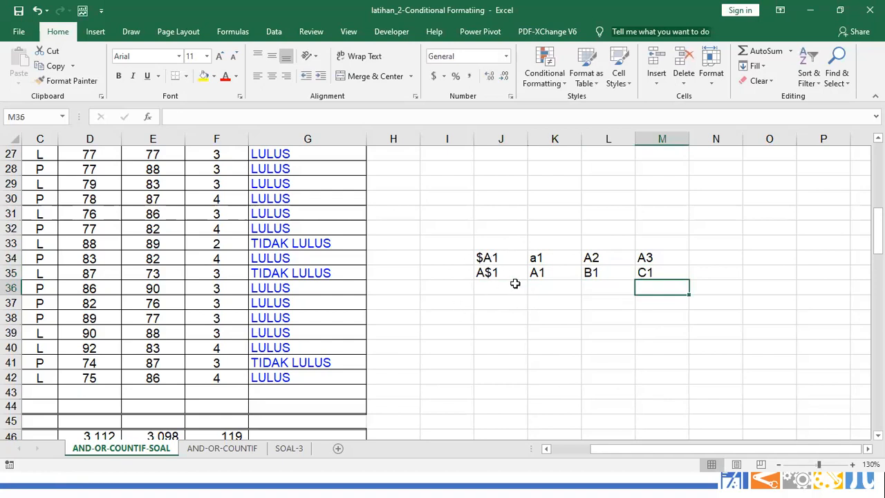
Fill row 36 with $A$1, A1, A1 and A1 across J36:M36
click(480, 288)
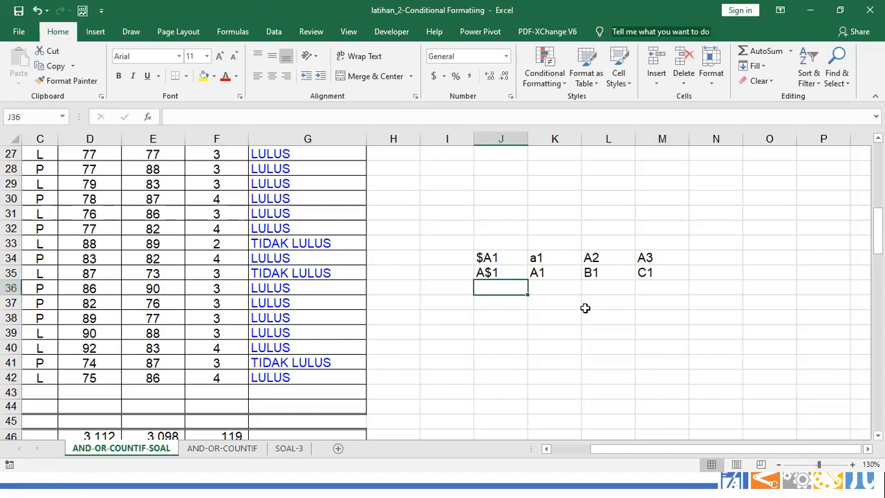
text(A1)
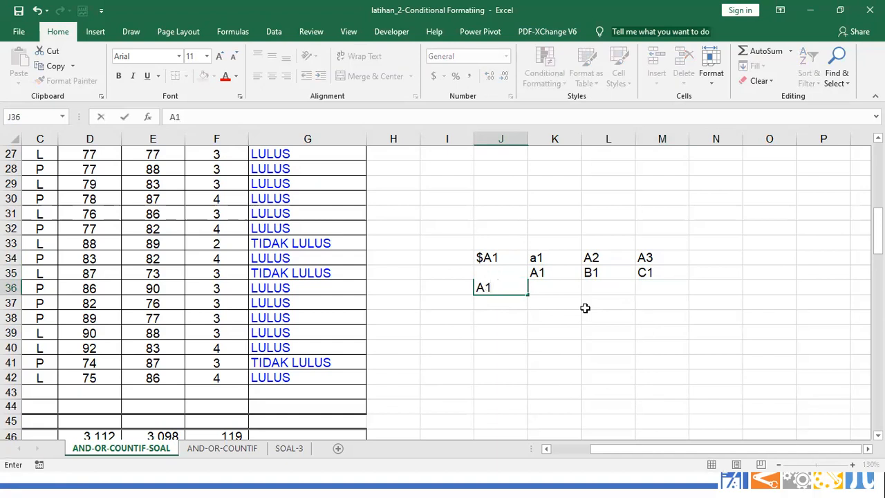
key(BackSpace)
key(BackSpace)
text($A$1)
key(Return)
key(Up)
key(Right)
text(A1)
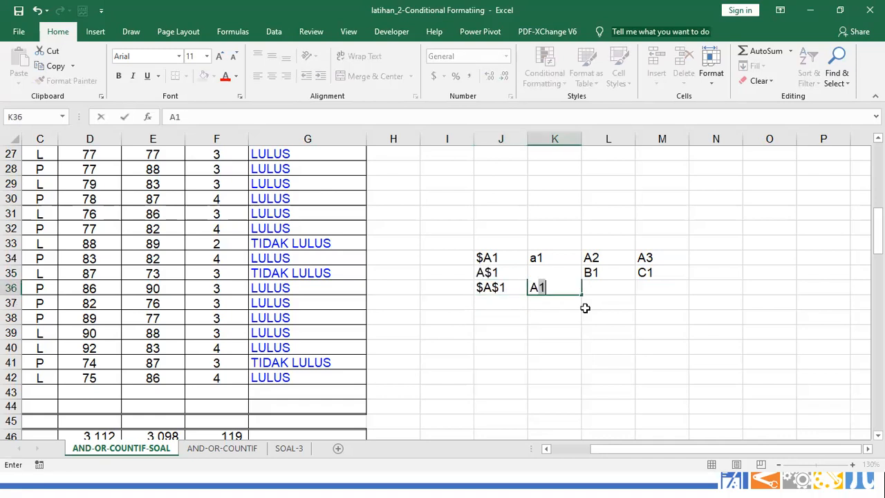
key(Right)
text(A1)
key(Right)
text(A1)
key(Return)
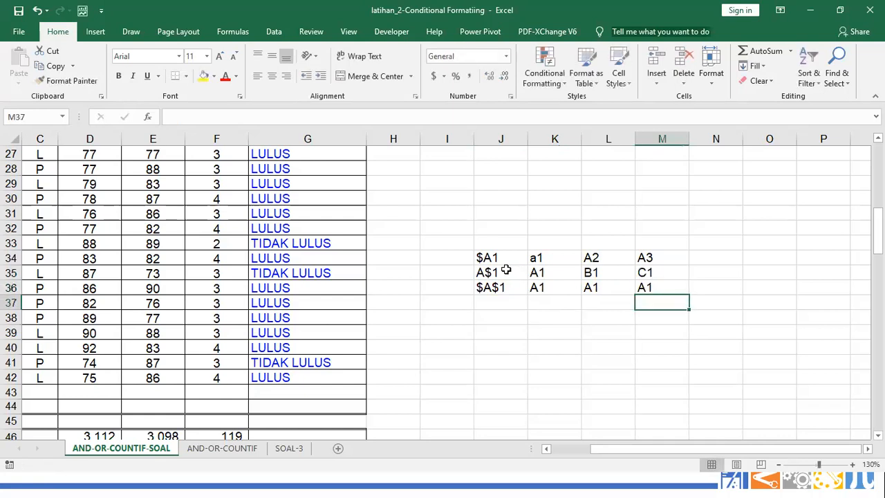
Begin a formula in cell J38 with an equals sign
click(503, 317)
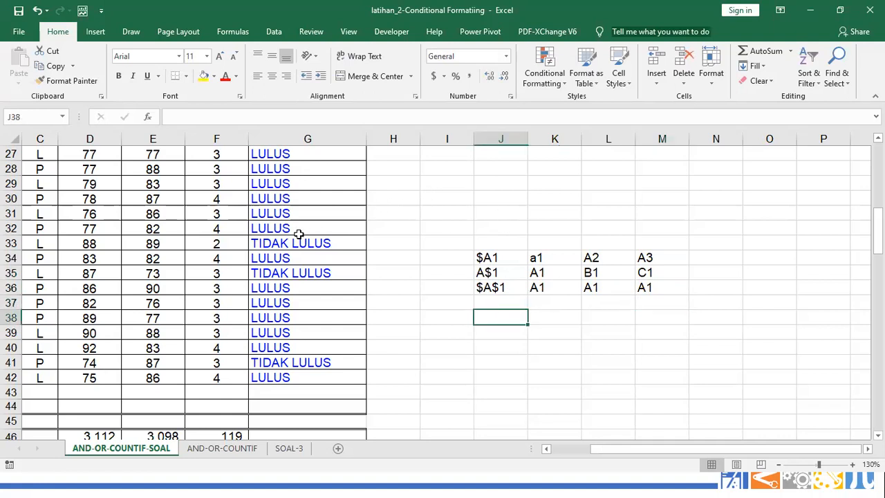
click(224, 275)
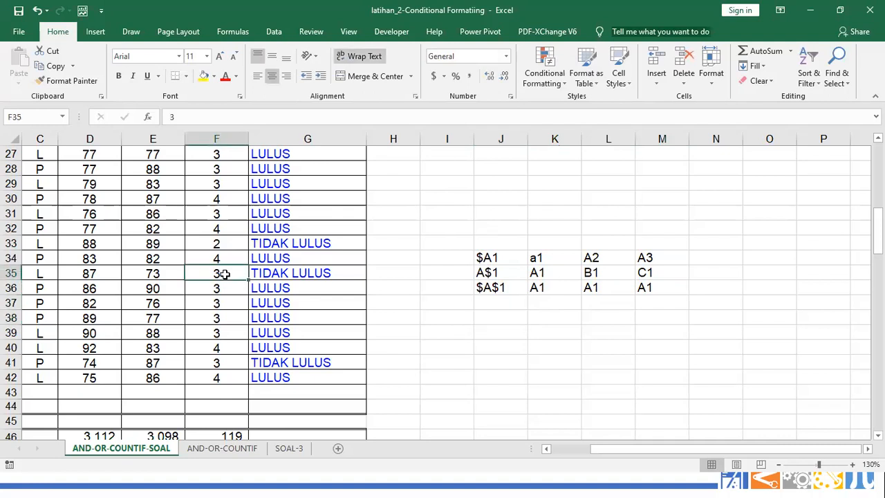
click(523, 319)
text(=)
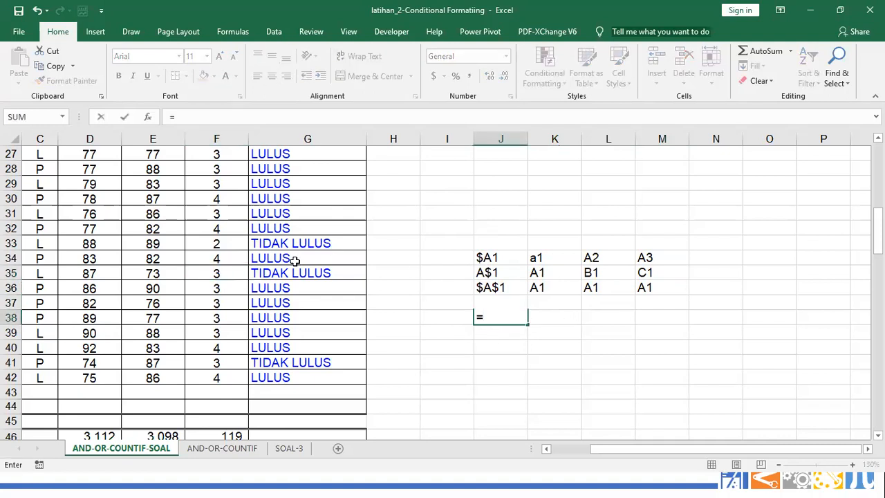
drag(93, 256, 202, 379)
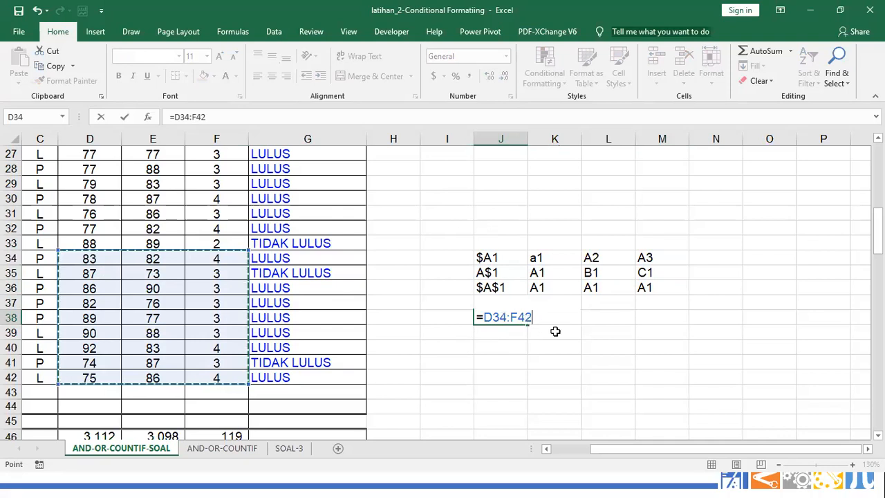
key(F4)
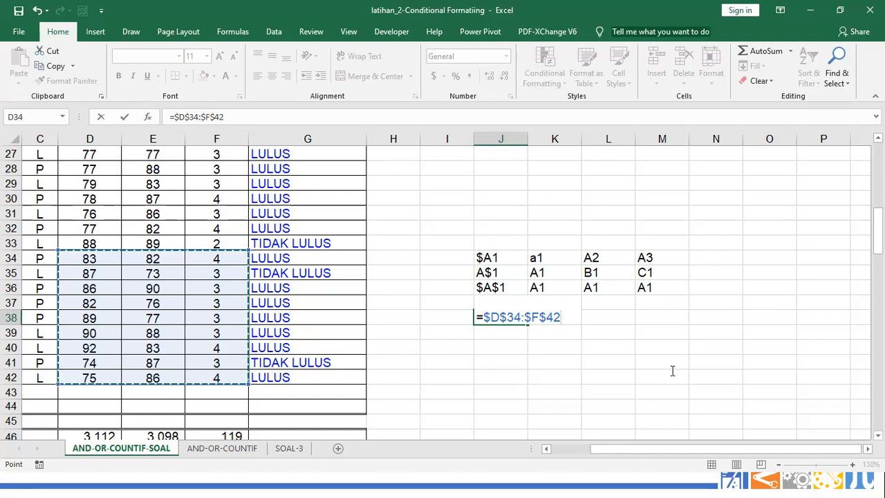
key(F4)
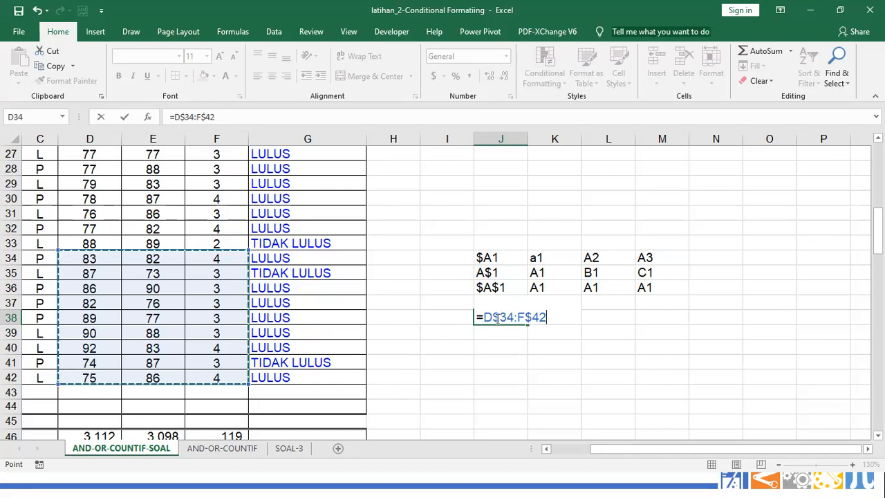
key(F4)
key(F4)
key(F4)
key(F4)
key(F4)
key(F4)
key(F4)
key(F4)
key(F4)
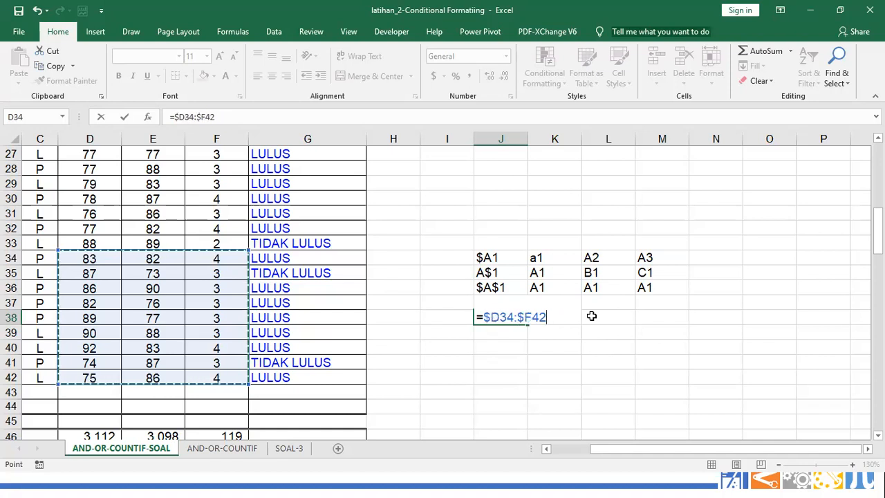
key(Escape)
scroll(574, 346, down, 2)
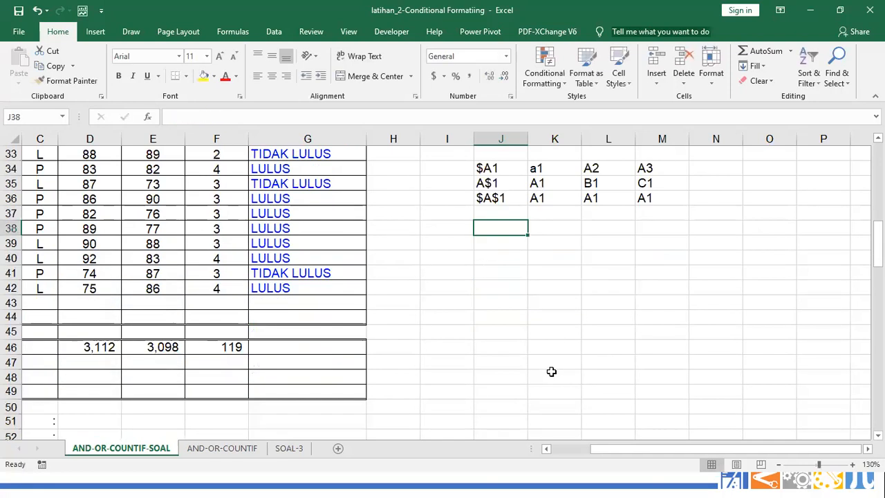
Check the D46:F46 SUM totals, then centre-align the summary cells D46:F49
click(98, 347)
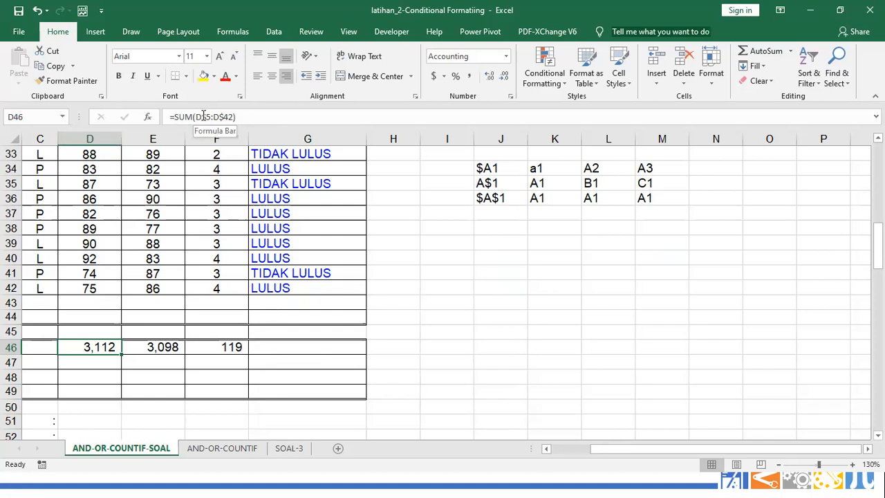
click(160, 345)
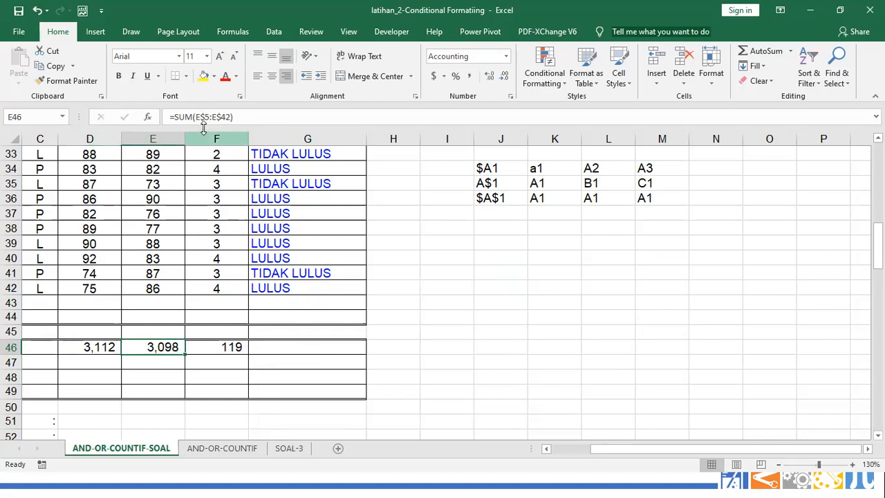
click(220, 345)
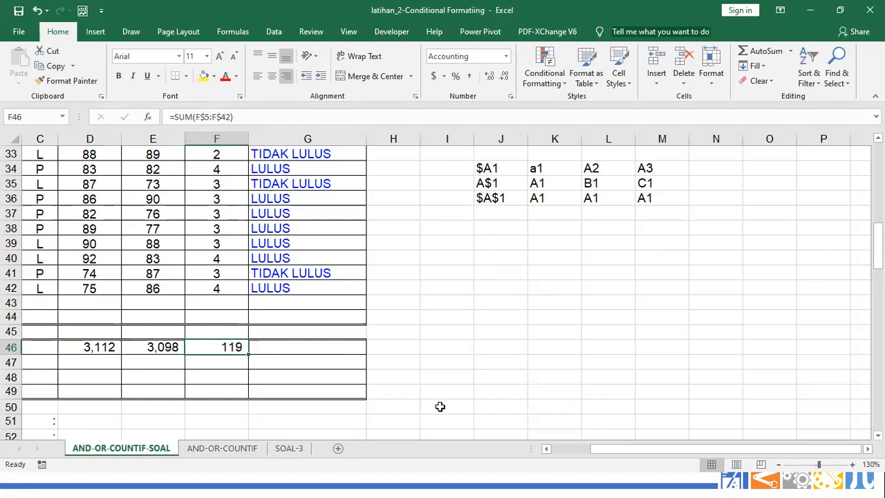
drag(592, 447, 573, 446)
mouse_move(241, 347)
mouse_down()
mouse_move(366, 355)
mouse_move(375, 346)
mouse_move(379, 385)
mouse_up()
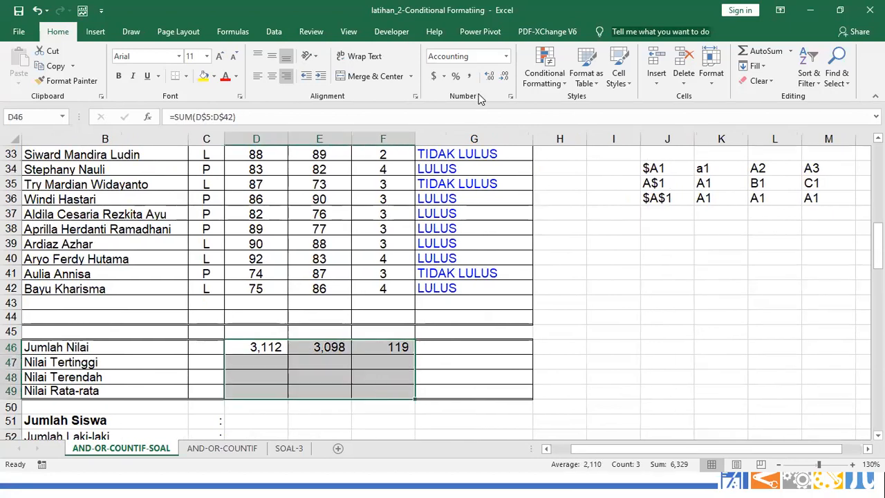
click(272, 78)
click(416, 97)
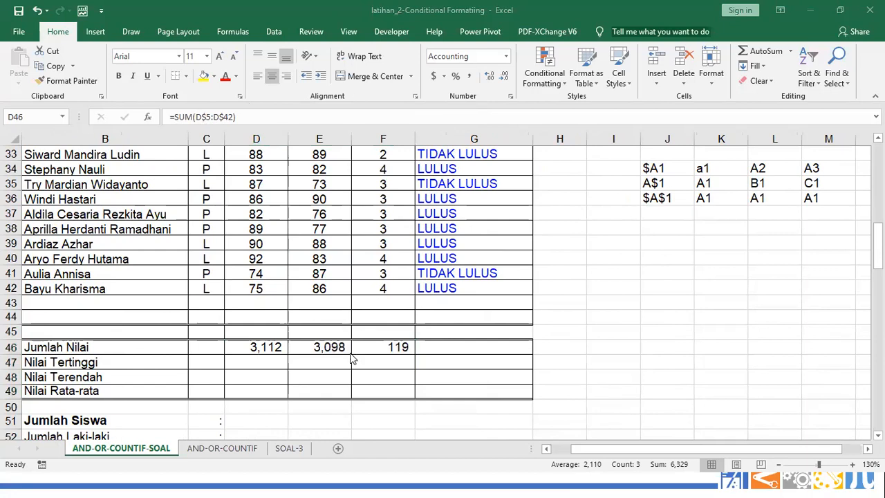
Enter =MAX(D5:D42) in D47 for the highest PPK score, 92
click(256, 363)
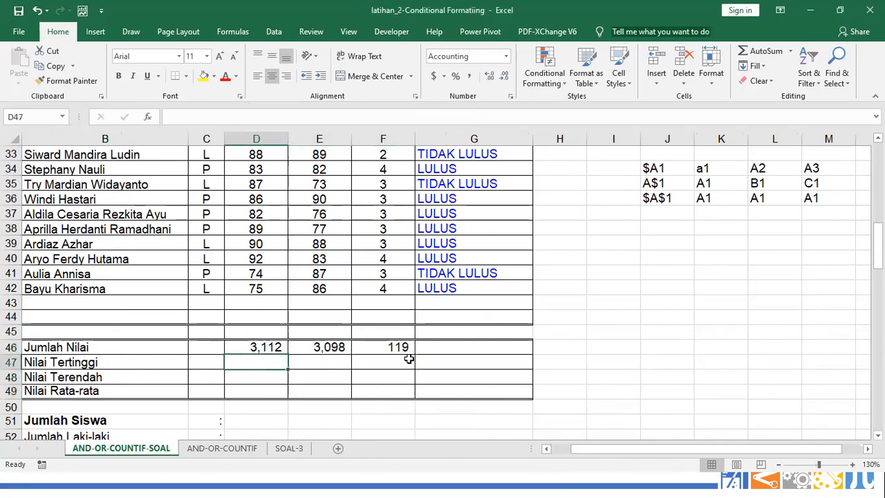
text(=MAX)
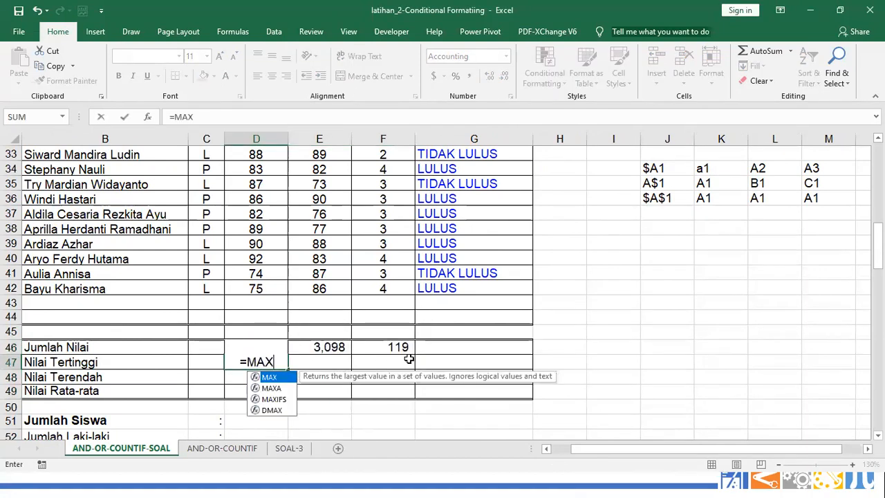
text(()
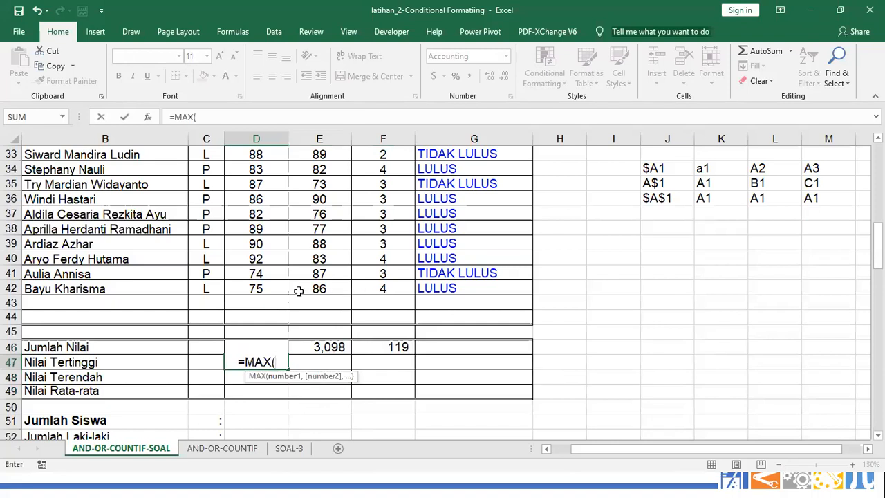
drag(276, 287, 266, 179)
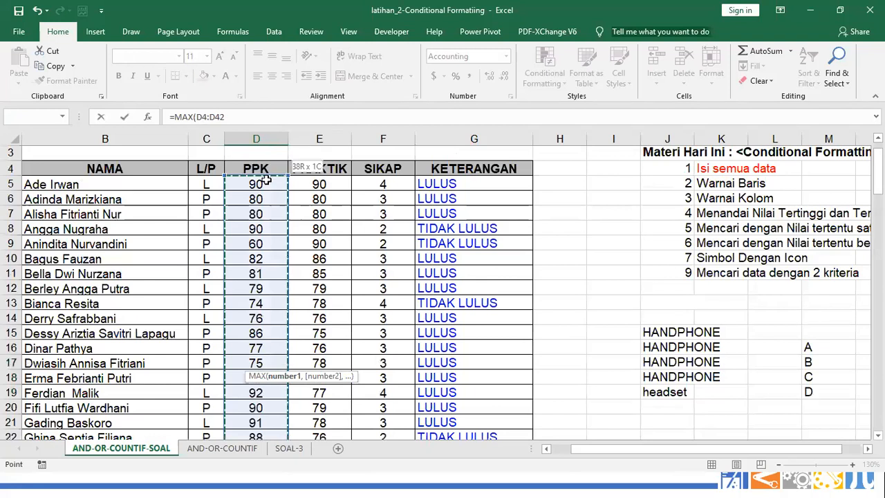
key(Return)
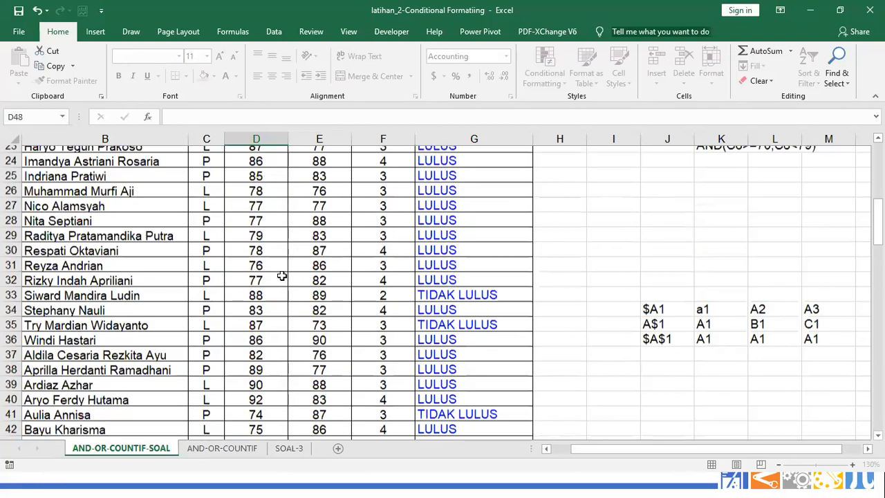
Fill the MAX formula across E47:F47 and verify their ranges, showing 90 and 4
scroll(279, 346, down, 3)
drag(277, 407, 360, 402)
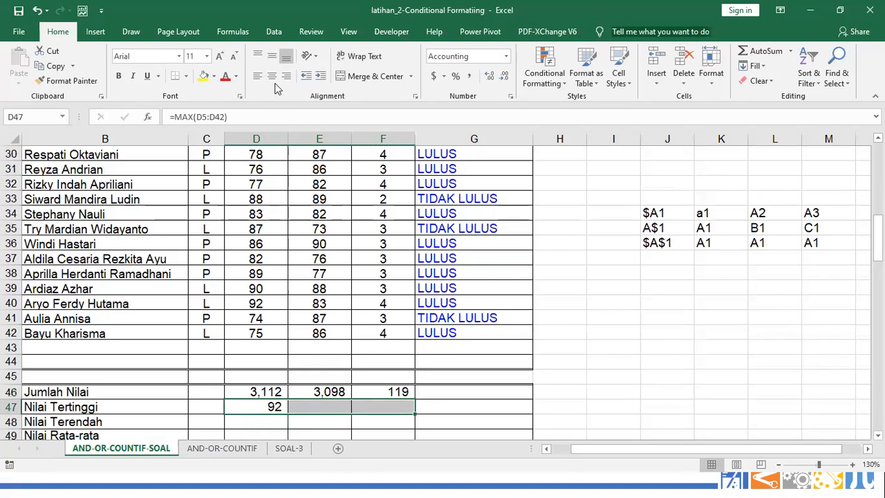
click(252, 409)
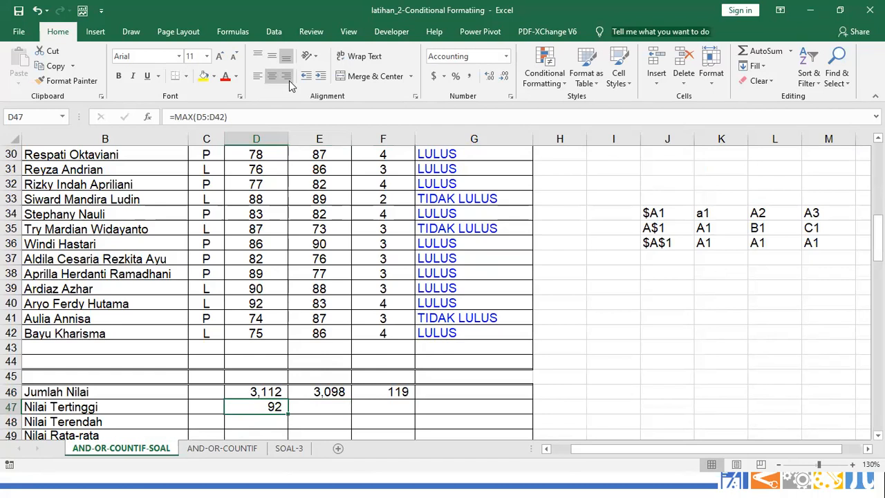
click(323, 411)
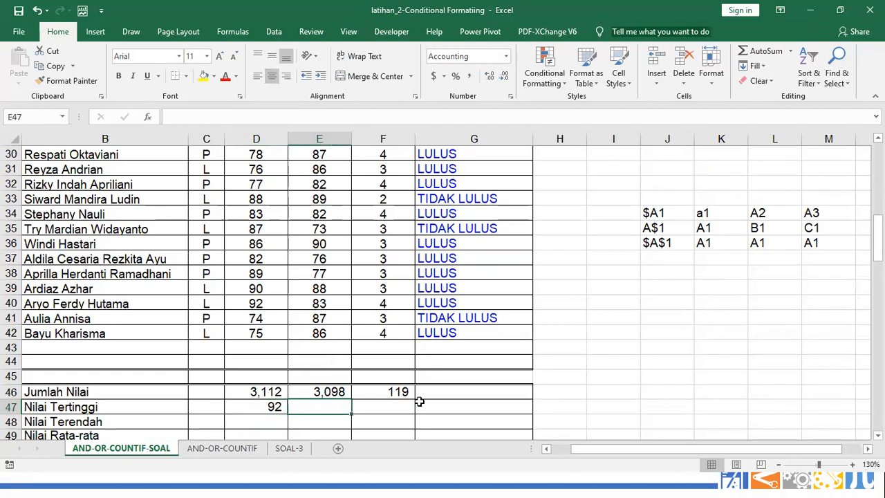
key(Left)
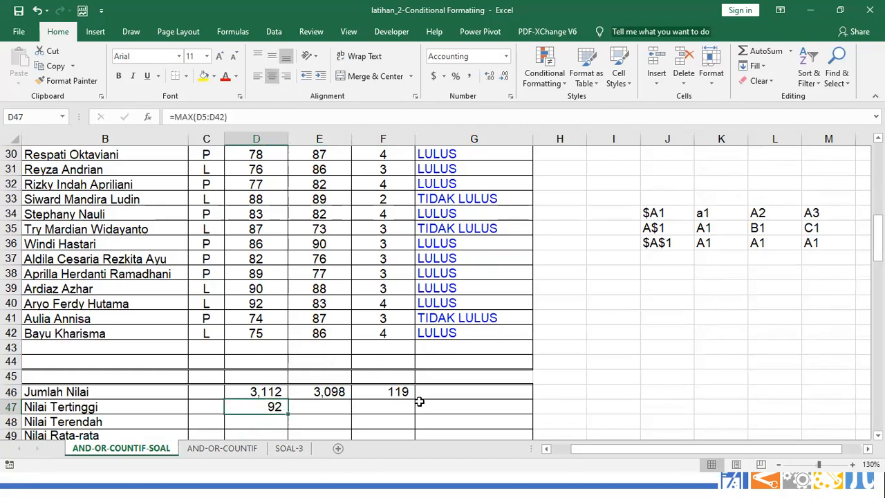
key(ctrl+c)
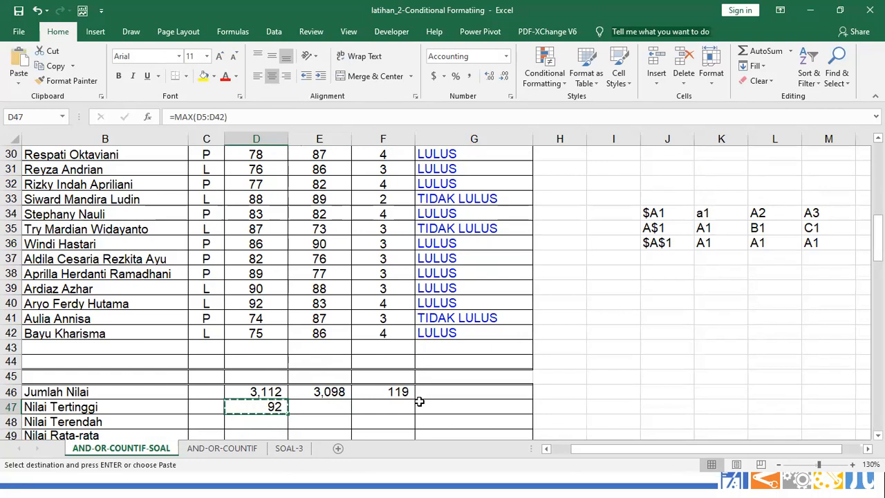
key(Escape)
drag(288, 413, 383, 410)
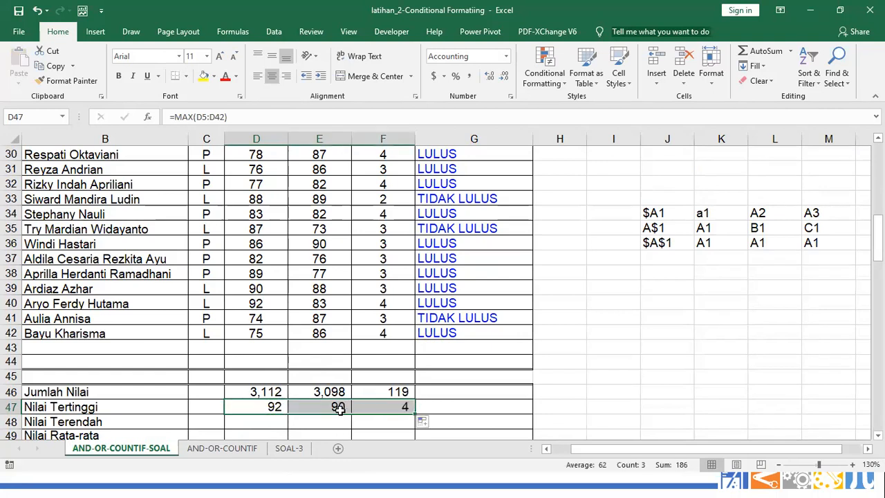
click(340, 409)
double_click(339, 409)
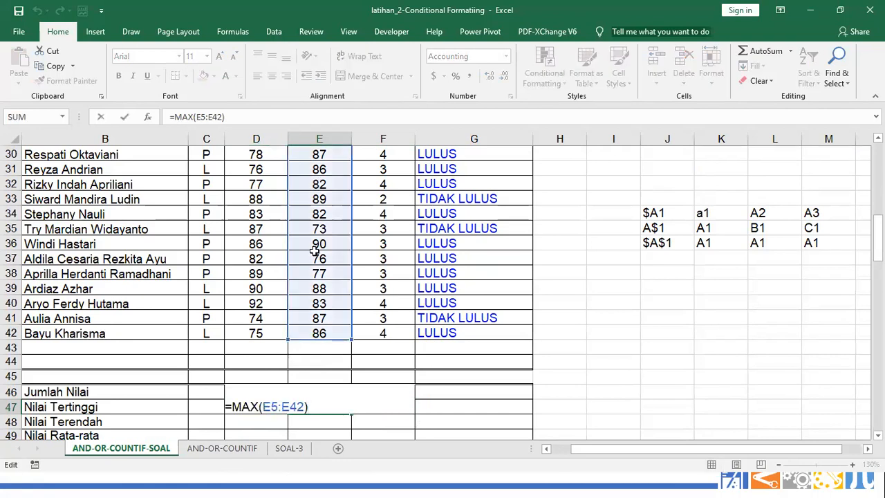
key(Escape)
double_click(371, 406)
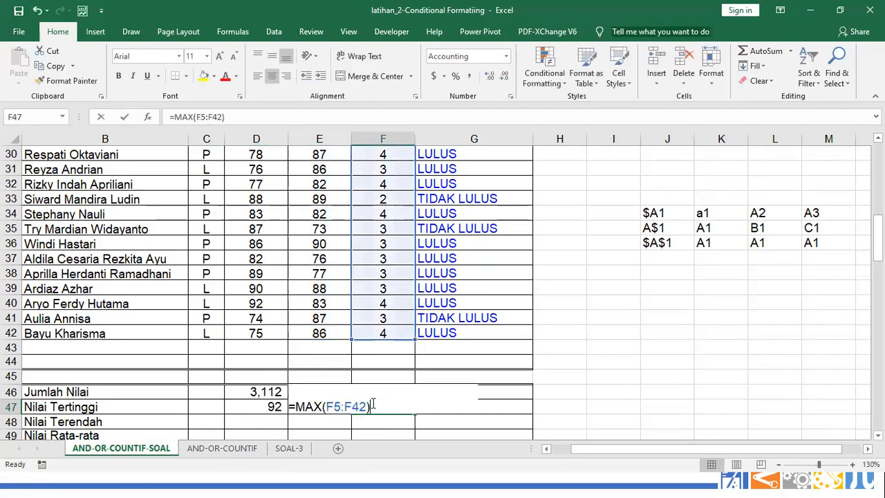
key(Escape)
scroll(373, 405, down, 1)
click(276, 363)
Enter =MIN(D5:D42) in D48 and fill it to F48, giving 60, 73 and 2
key(Down)
text(=MIN()
drag(257, 289, 257, 186)
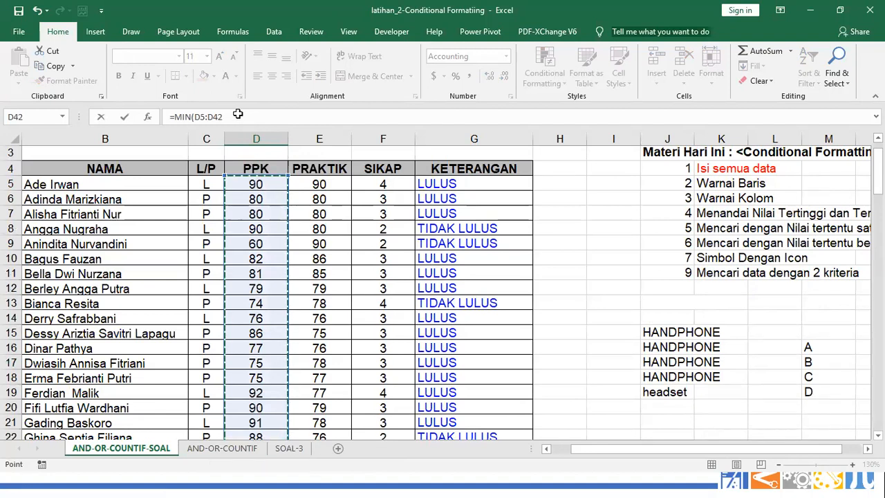
key(Return)
scroll(277, 164, down, 1)
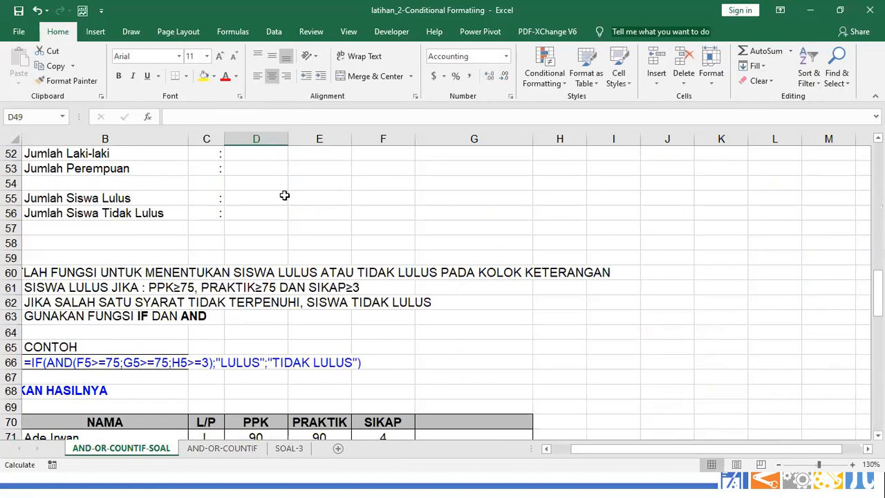
scroll(285, 198, up, 3)
scroll(285, 200, up, 3)
click(288, 365)
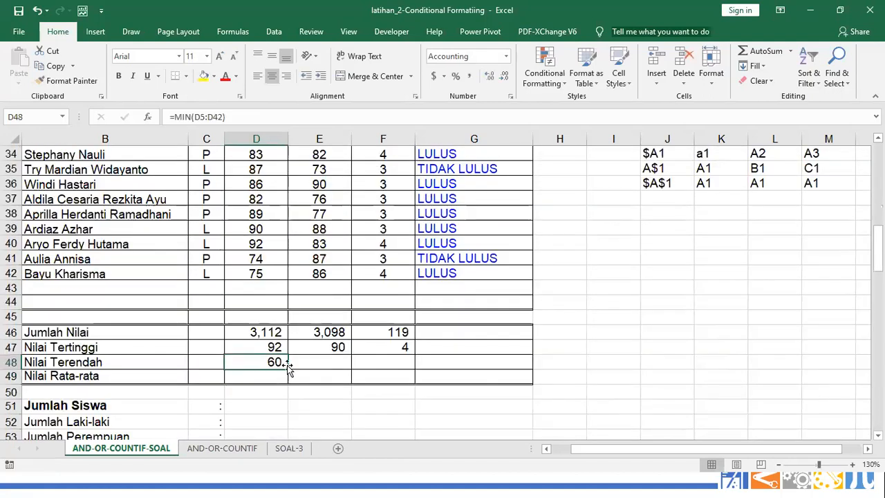
drag(289, 366, 388, 361)
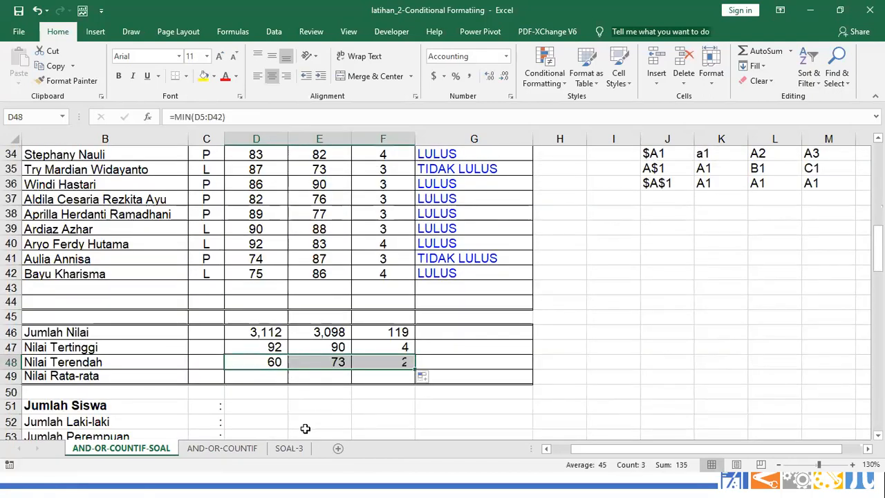
click(273, 378)
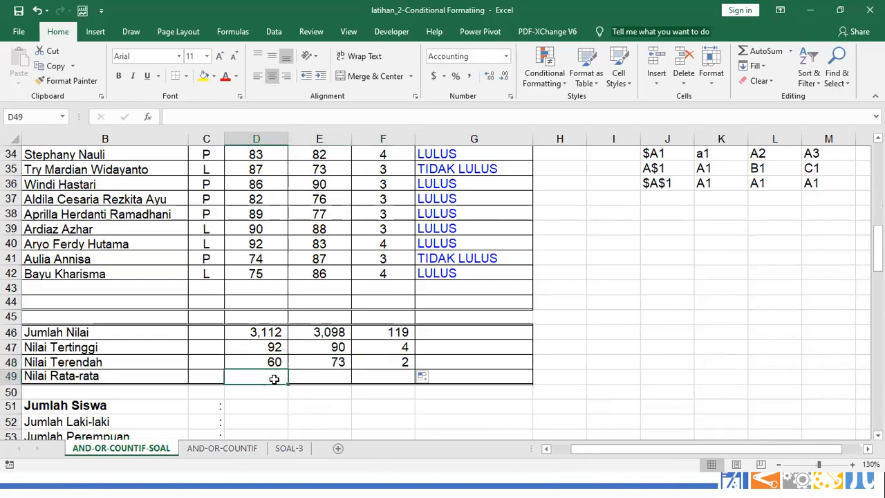
Enter =AVERAGE(D5:D42) in D49 for the average PPK score
text(=AV)
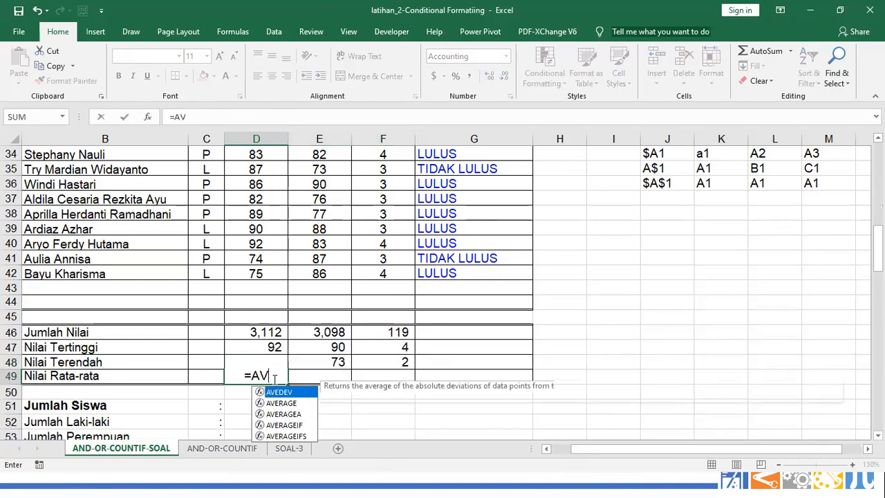
text(ERAGE()
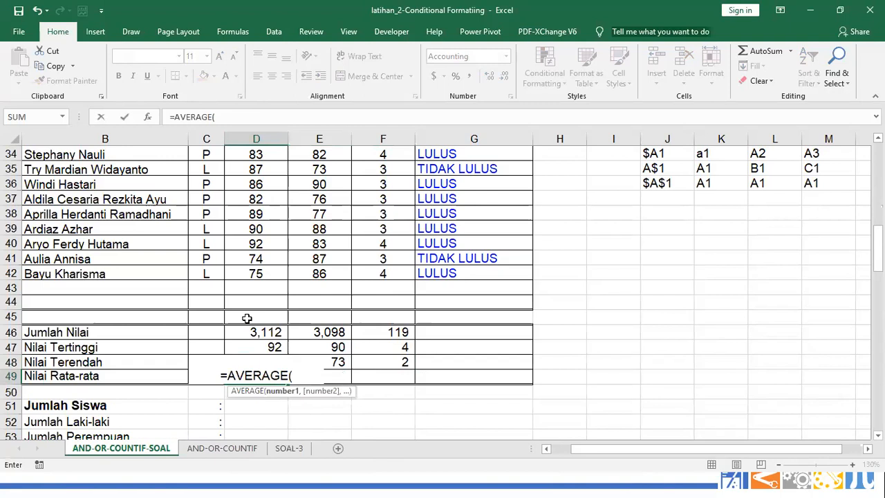
click(255, 275)
drag(256, 275, 250, 184)
key(Return)
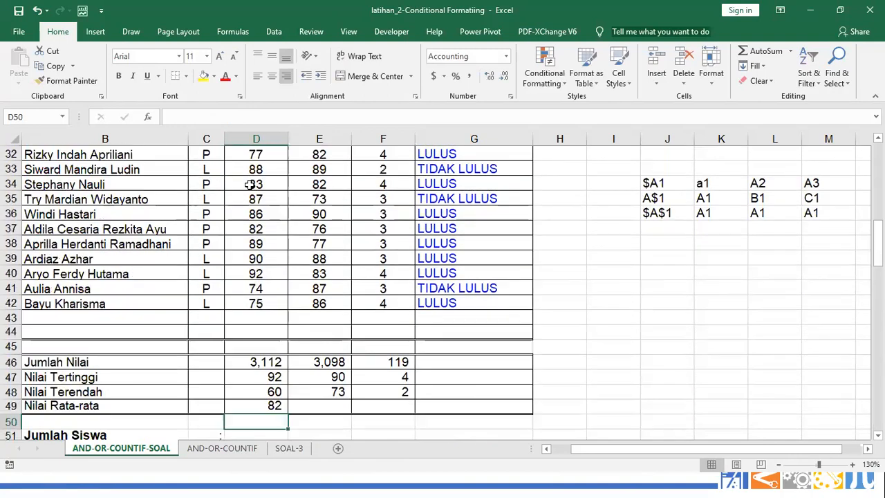
Copy the AVERAGE formula into E49 and F49 and verify their ranges
key(Up)
key(ctrl+c)
key(Right)
key(ctrl+v)
key(ctrl+c)
key(Right)
key(ctrl+v)
key(Escape)
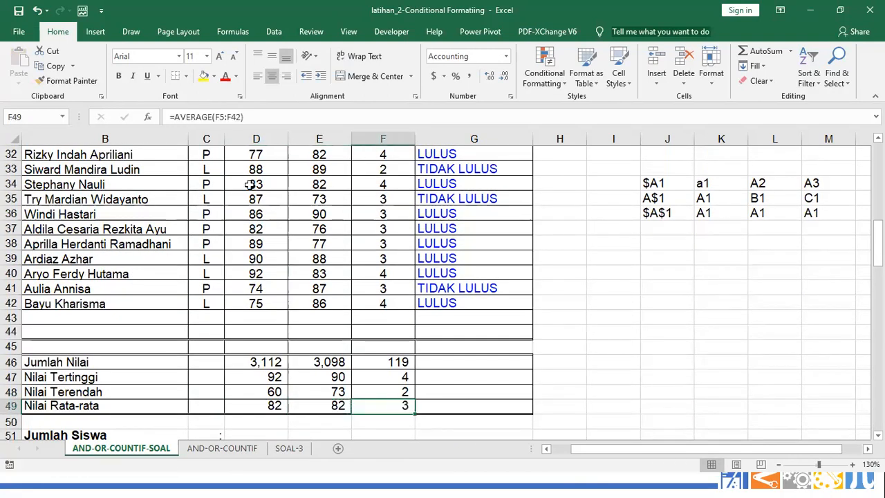
key(F2)
key(Escape)
key(Left)
key(F2)
key(Escape)
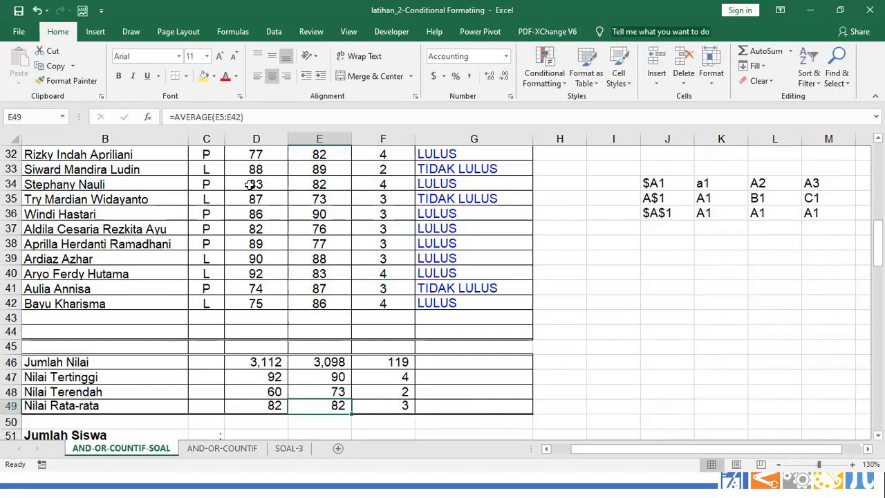
scroll(426, 280, down, 2)
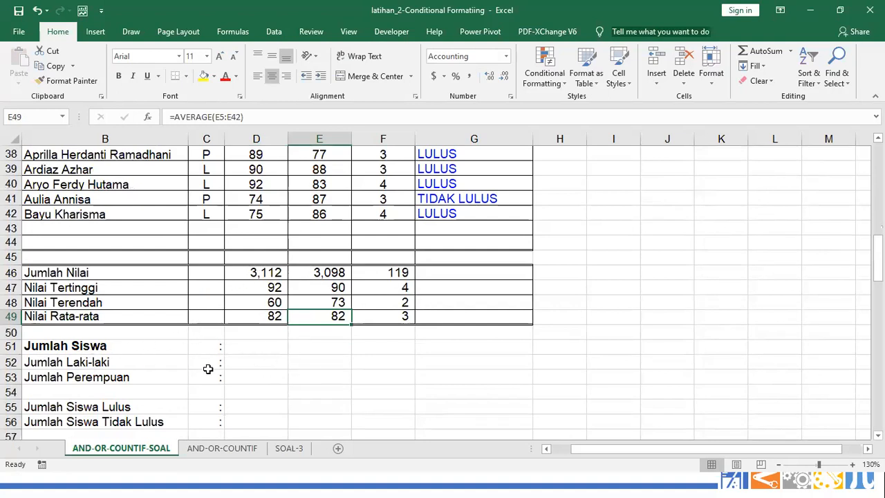
Enter =COUNTIF($C$5:$C$42,"L") in D52 to count the male students (17)
click(269, 361)
text(=)
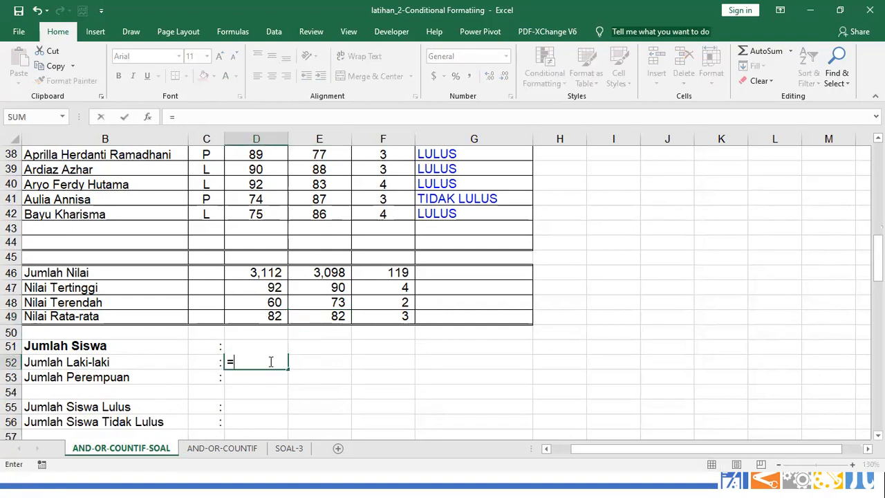
text(COUNTIF)
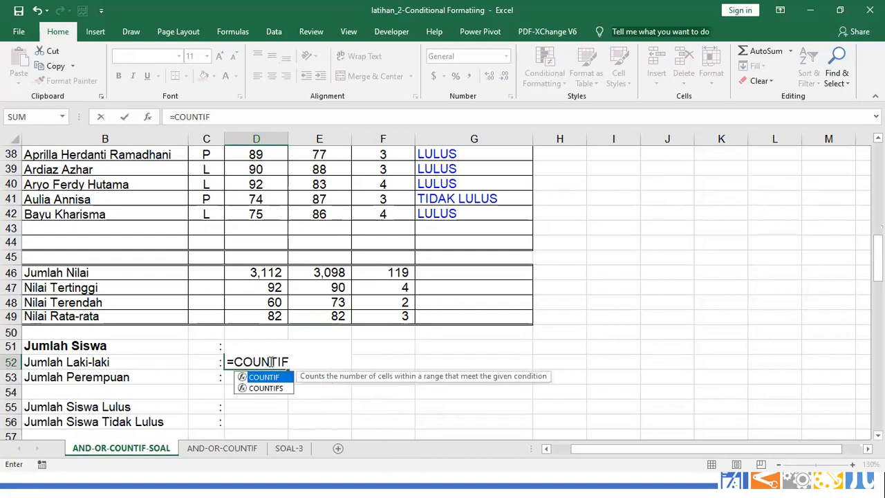
text(()
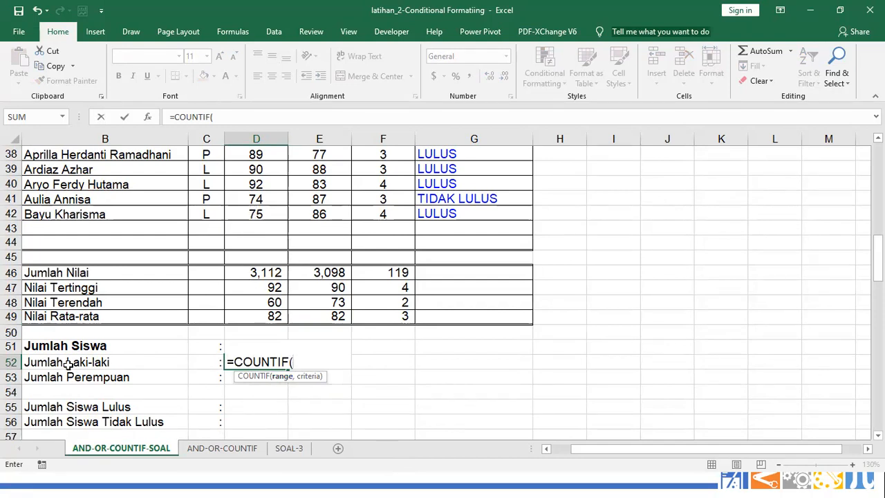
click(205, 215)
drag(206, 215, 213, 182)
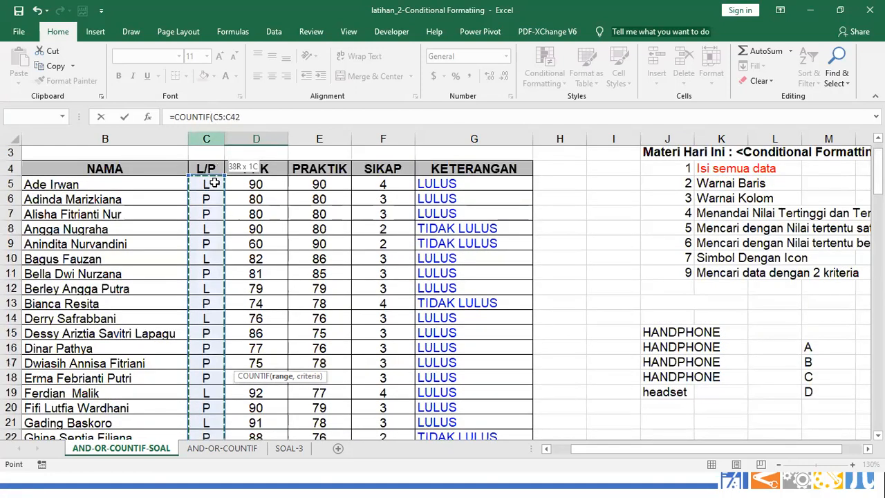
key(F4)
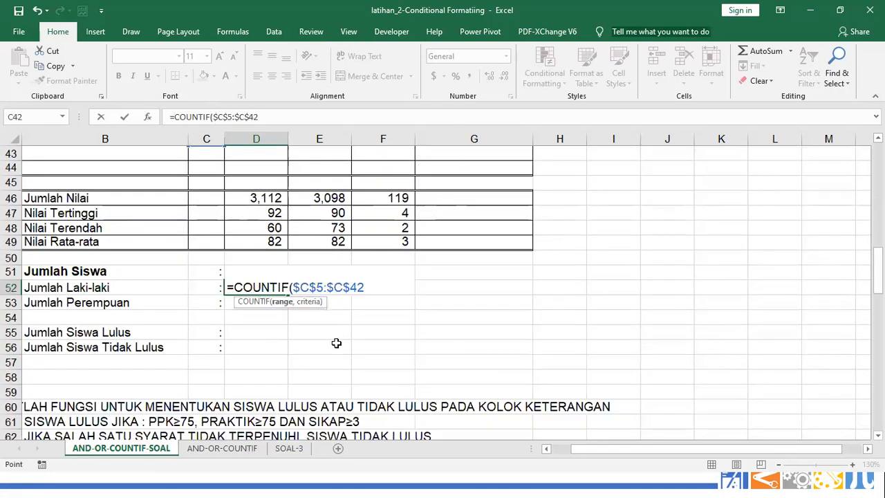
text(,"L)
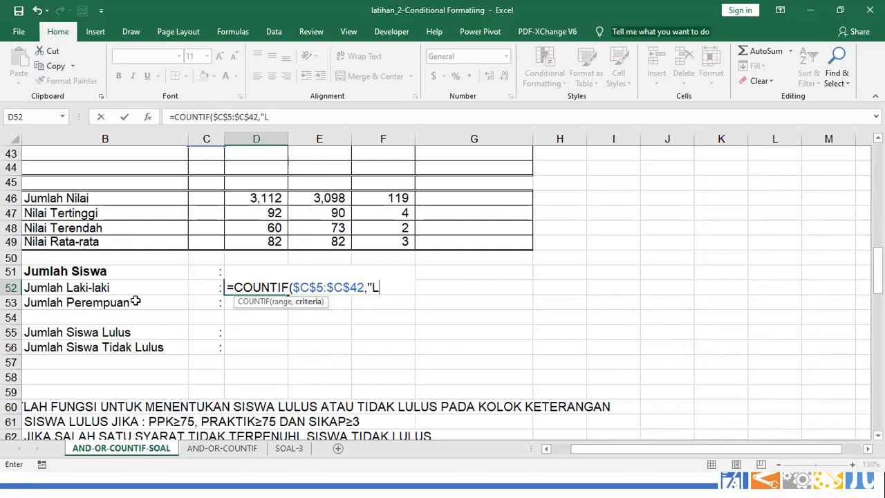
text())
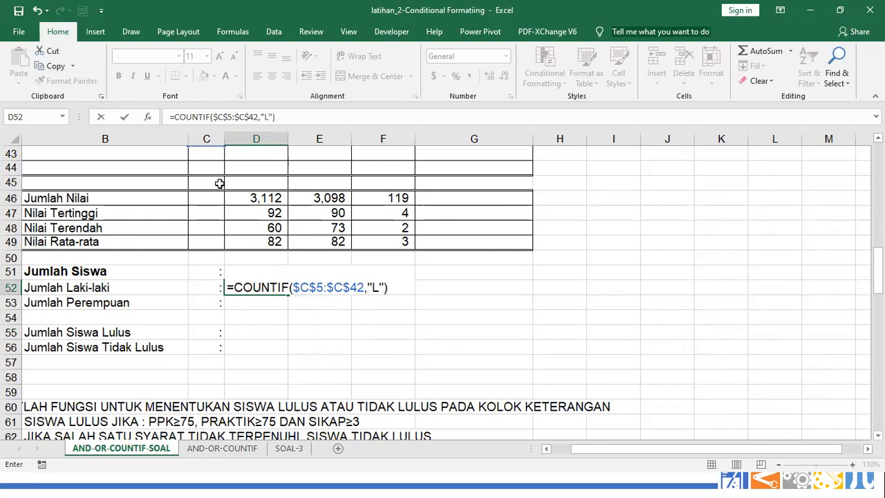
scroll(217, 182, up, 1)
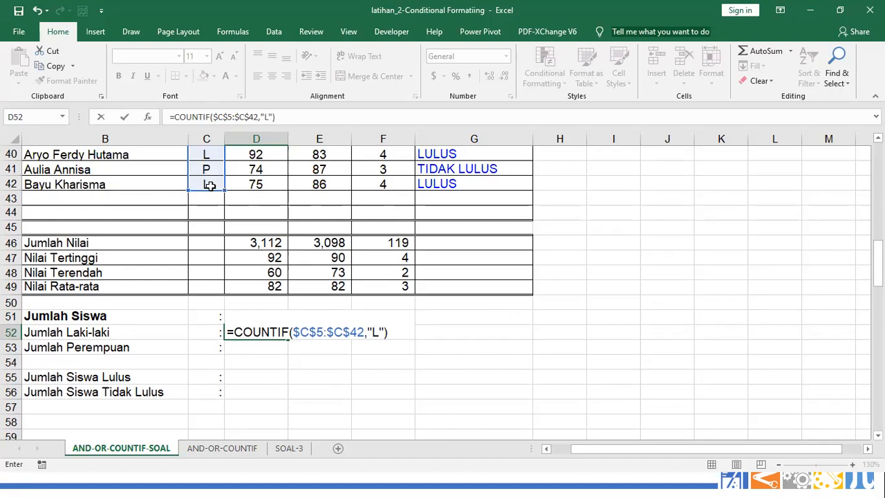
key(Return)
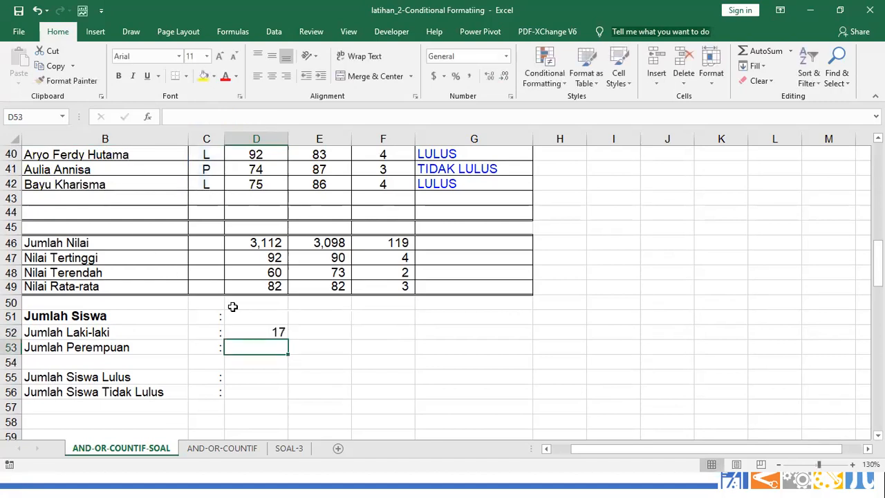
Copy the count formula to D53 and change its criterion to "P" for female students (21)
click(280, 338)
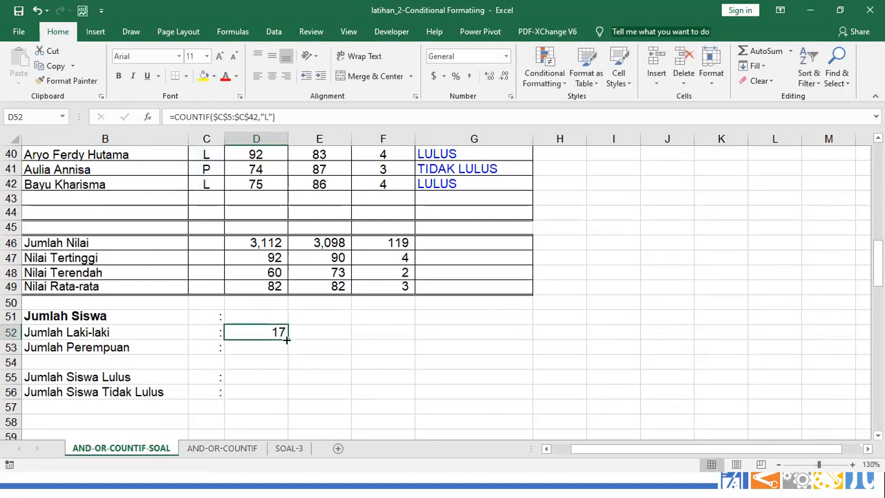
drag(287, 339, 285, 353)
click(278, 348)
double_click(279, 347)
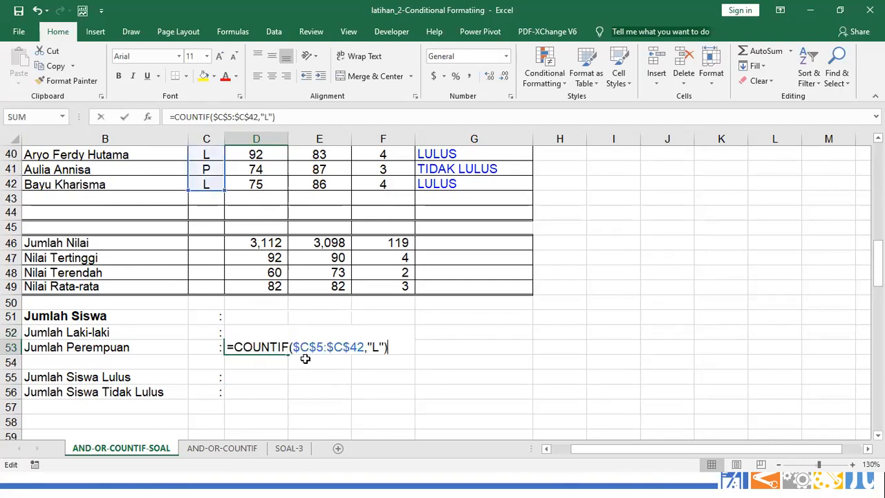
click(380, 347)
key(BackSpace)
text(P)
key(Return)
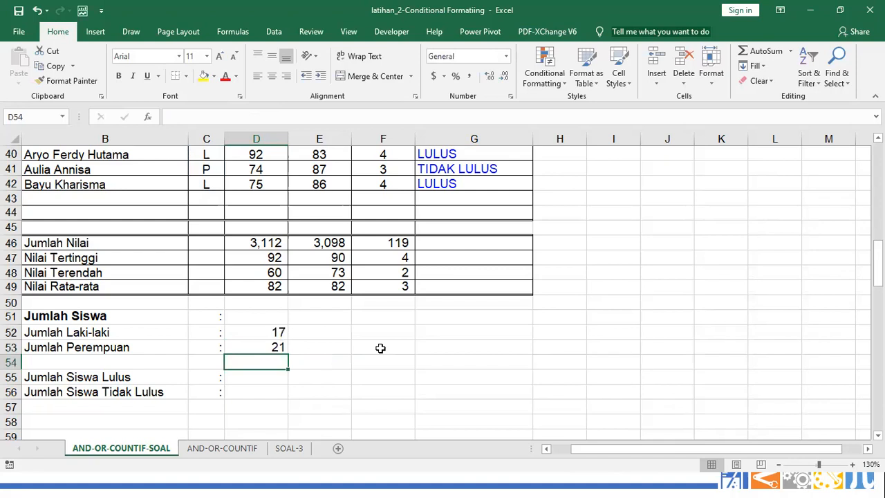
Enter =D52+D53 in D51 so Jumlah Siswa totals 38 students
click(261, 318)
text(=)
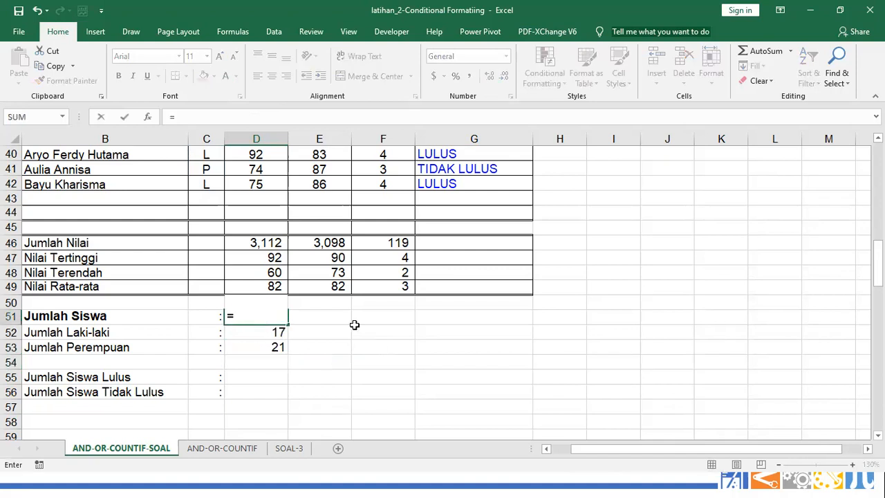
key(Down)
text(+)
key(Down)
key(Down)
key(Return)
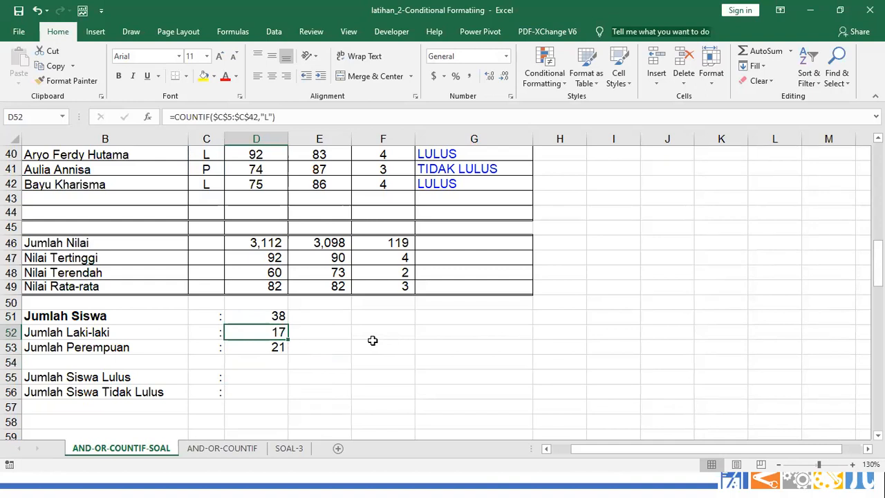
Copy the male COUNTIF formula from D52 down to D53 and delete its L criterion
click(282, 316)
click(276, 332)
drag(288, 336, 287, 353)
click(278, 345)
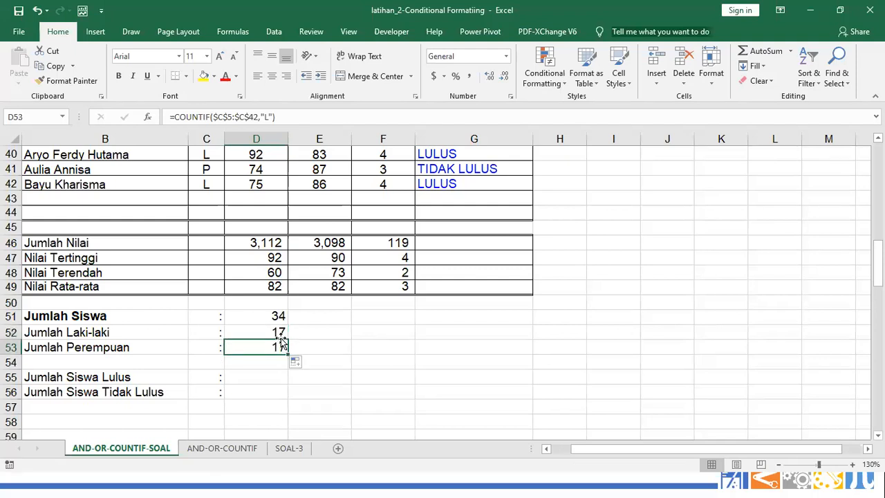
click(267, 116)
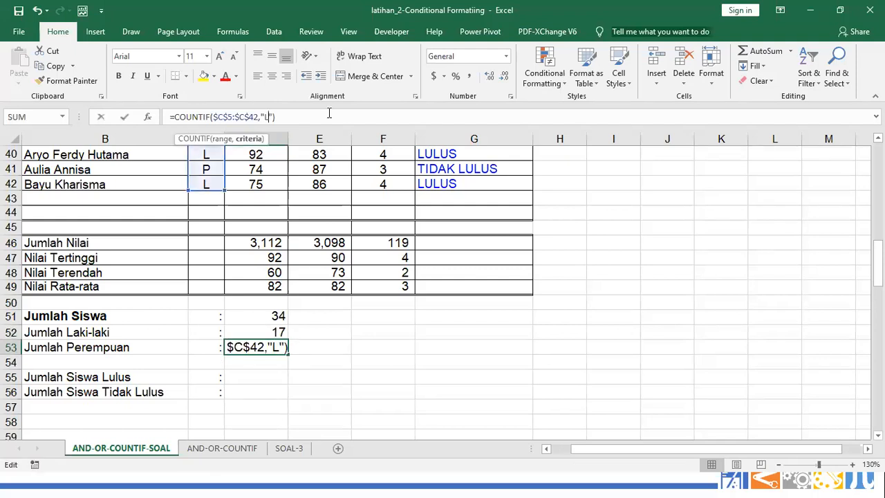
key(BackSpace)
key(Return)
Cancel the stray P entry and give D53 the criterion "P", counting 21 female students
key(Down)
key(Down)
key(Down)
key(Down)
key(Down)
key(Down)
key(Down)
key(Down)
key(Down)
key(Down)
key(Down)
text(P)
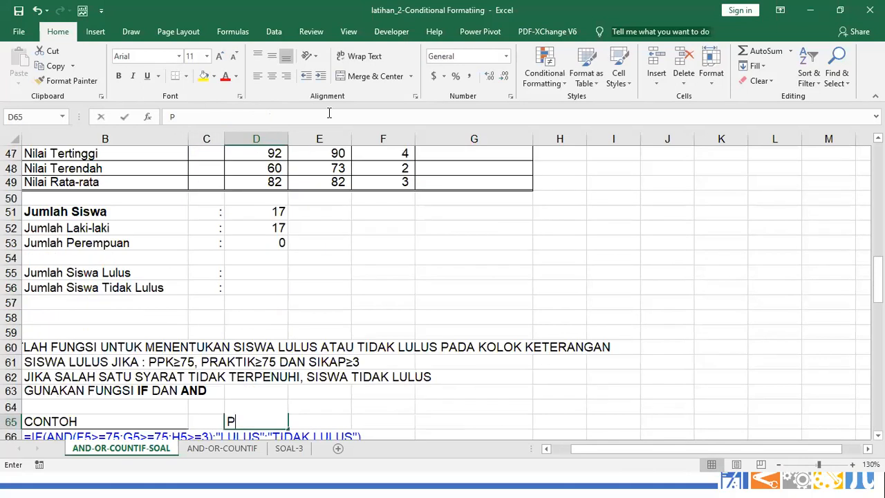
key(Escape)
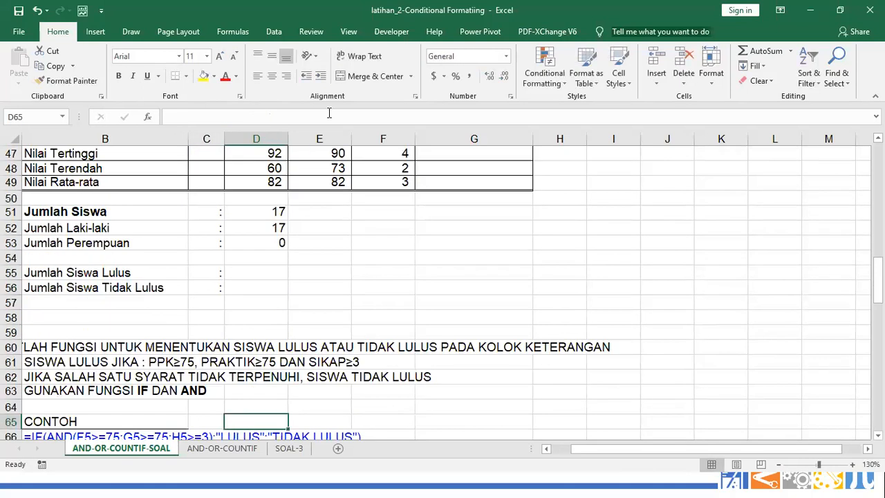
click(275, 240)
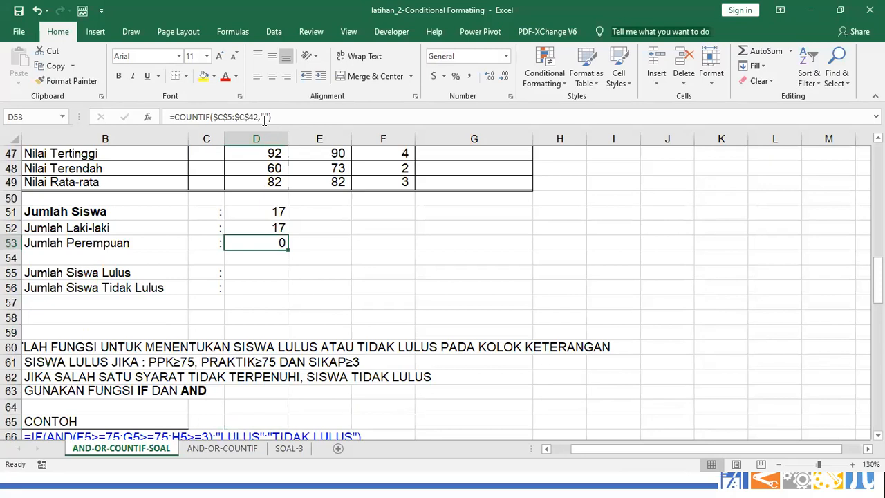
click(264, 118)
text(P)
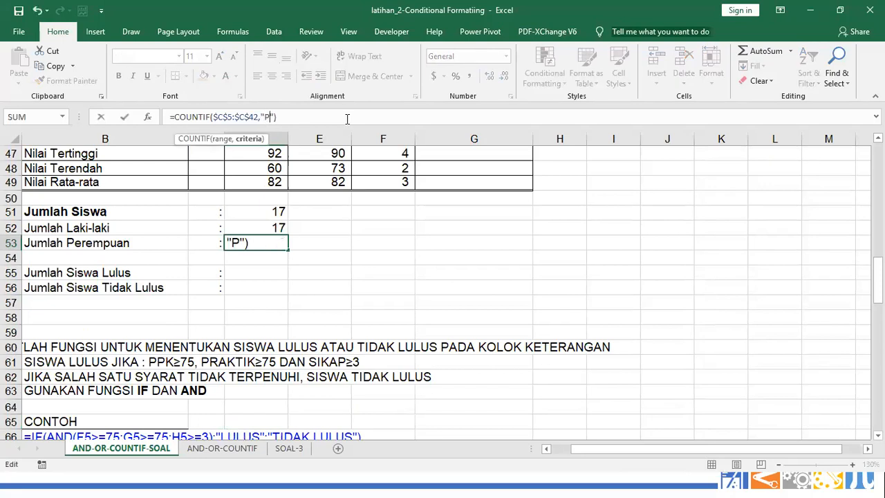
key(Return)
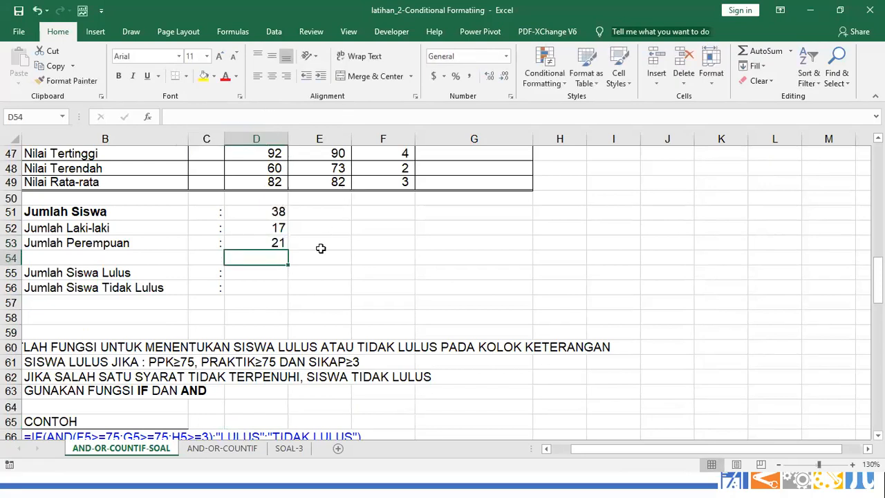
scroll(276, 273, up, 1)
Copy D52's COUNTIF across to G52 and inspect the copied formula in E52
click(276, 272)
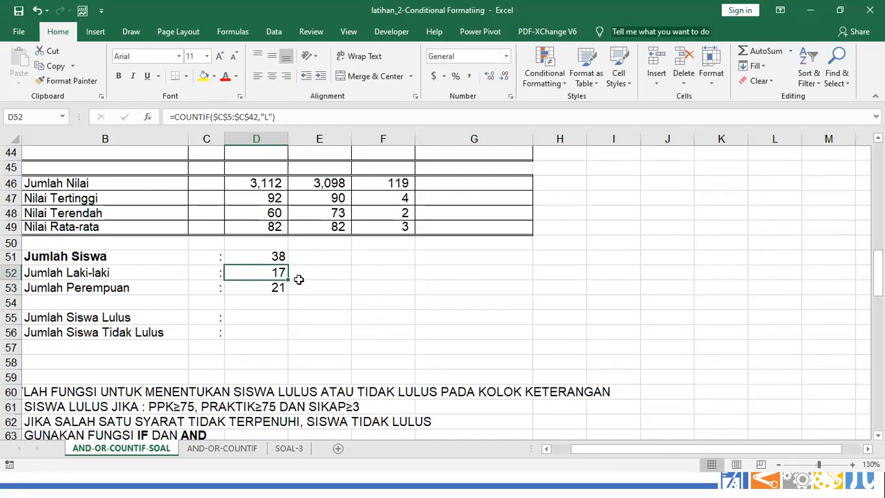
drag(290, 280, 486, 283)
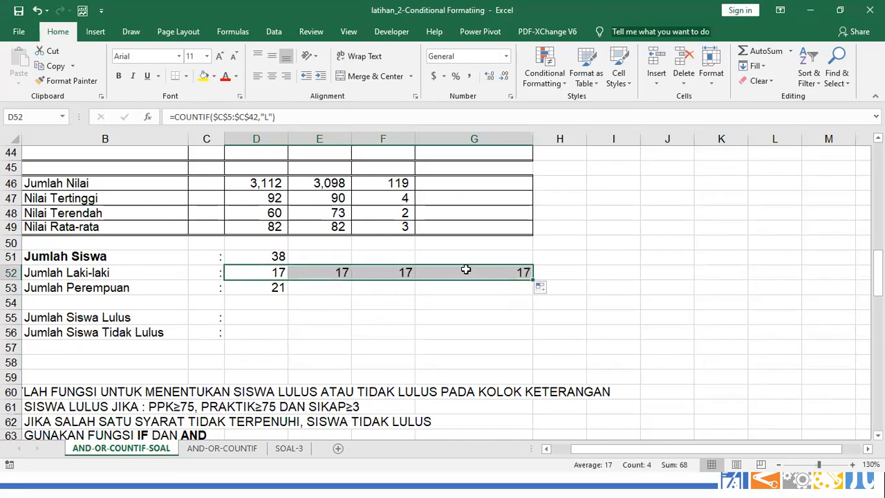
scroll(288, 237, up, 1)
scroll(288, 236, up, 1)
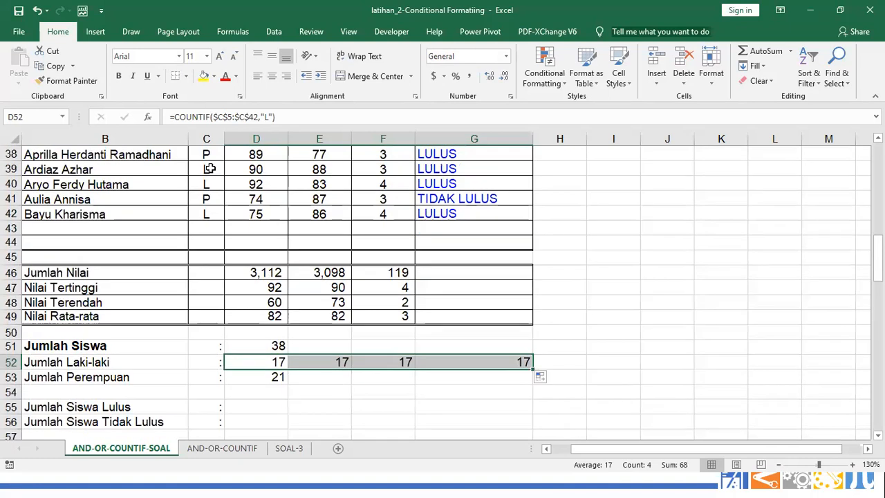
click(207, 200)
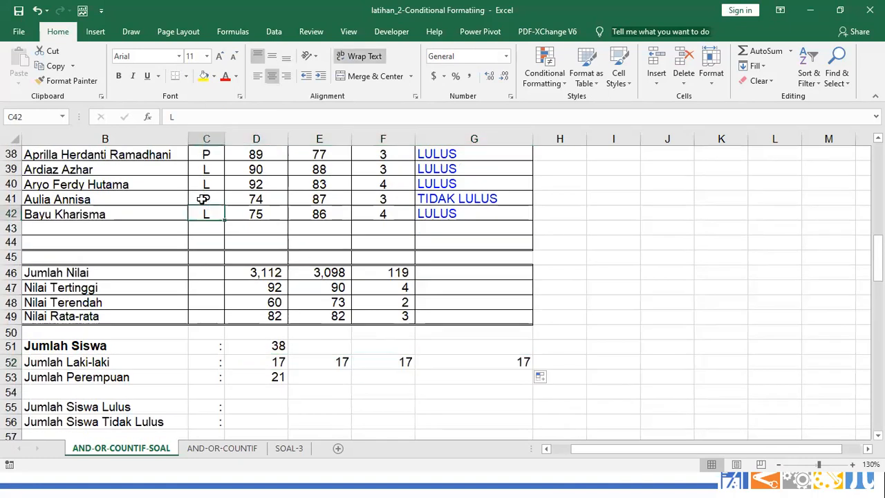
click(348, 359)
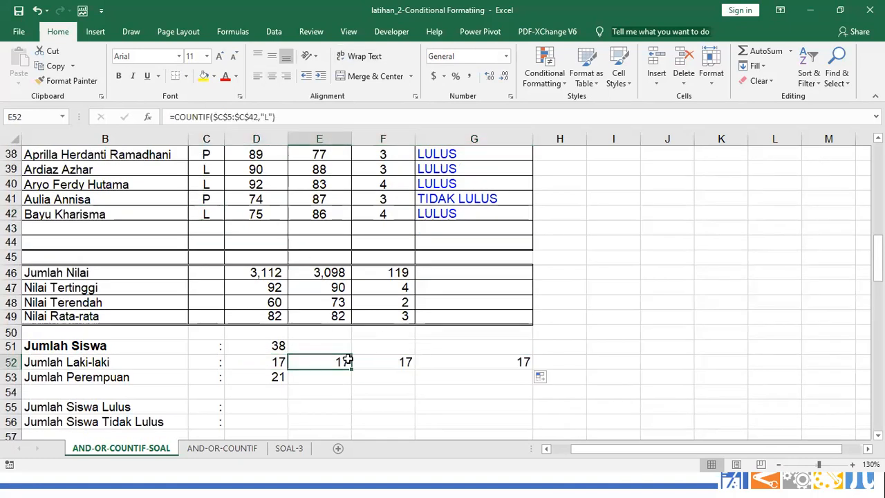
double_click(347, 359)
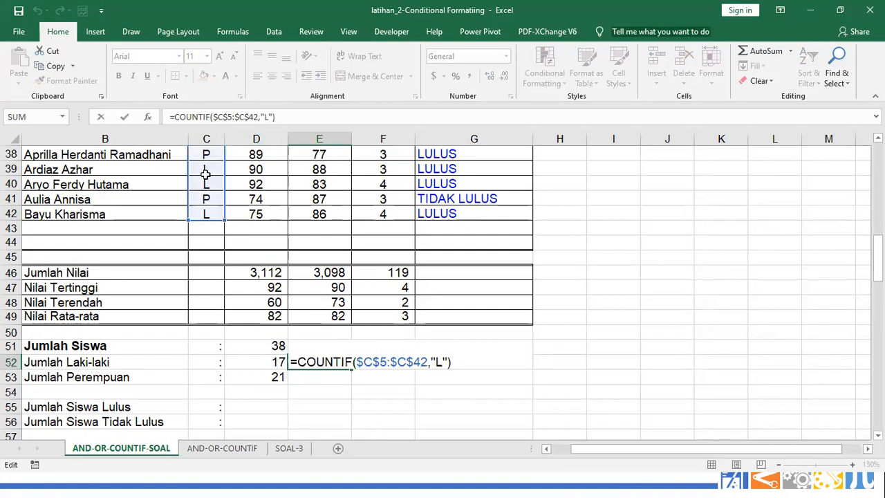
key(ctrl+Return)
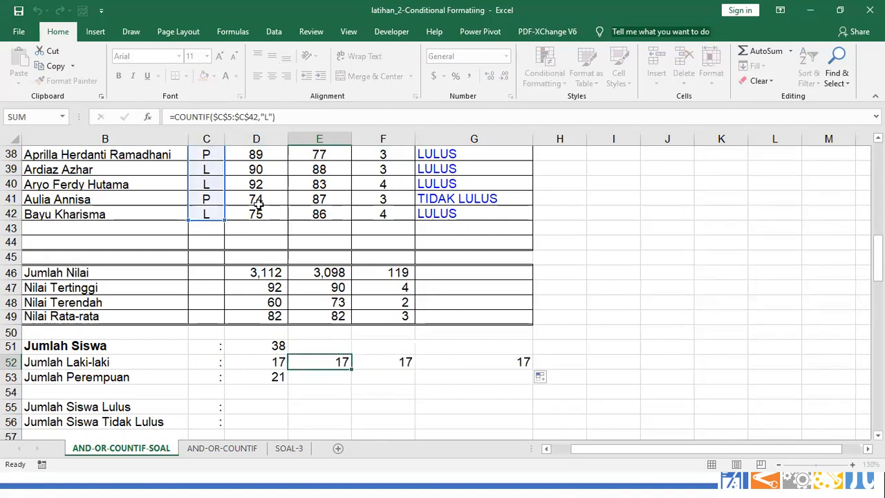
Change D52's range from $C$5:$C$42 to the relative C5:C42 using F4
click(280, 361)
click(232, 118)
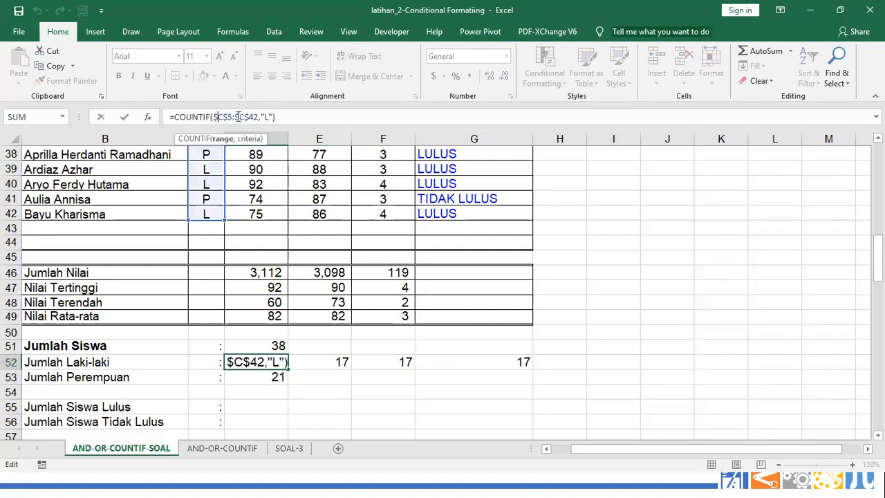
key(F4)
key(F4)
key(F4)
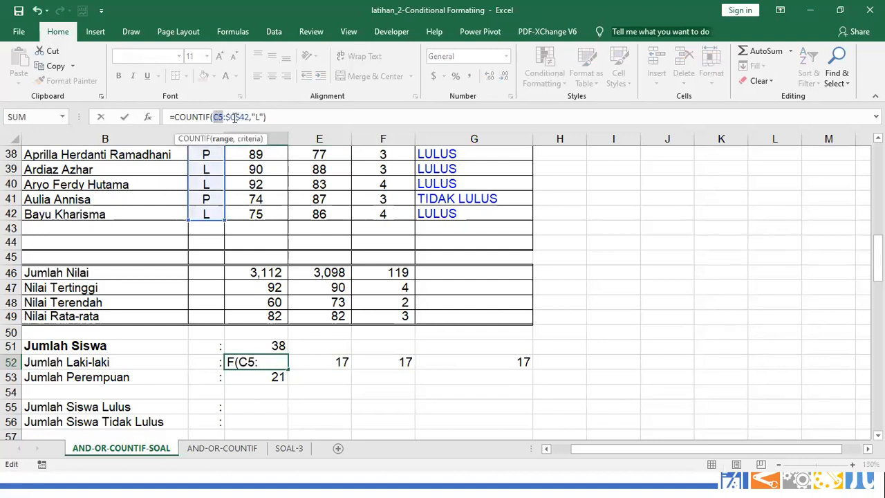
click(231, 118)
key(F4)
key(F4)
key(F4)
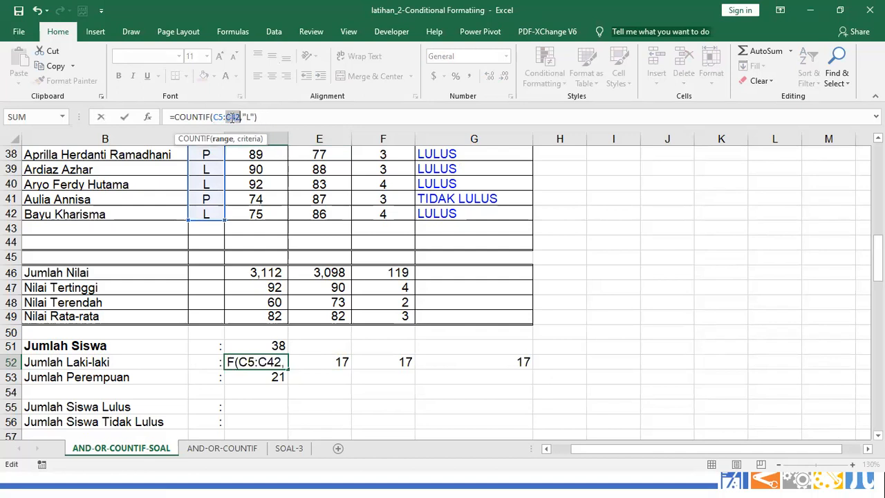
key(Return)
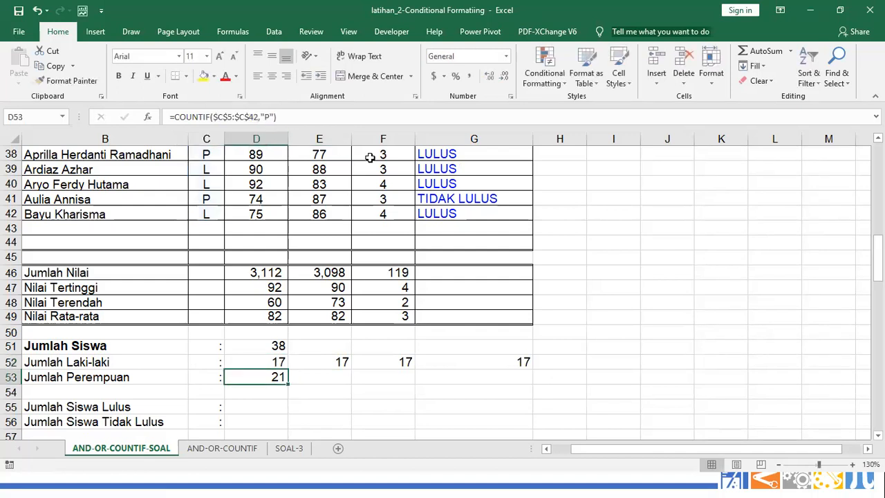
Copy the relative formula across to G52 and inspect E52's shifted D5:D42 range
click(276, 365)
drag(289, 370, 345, 365)
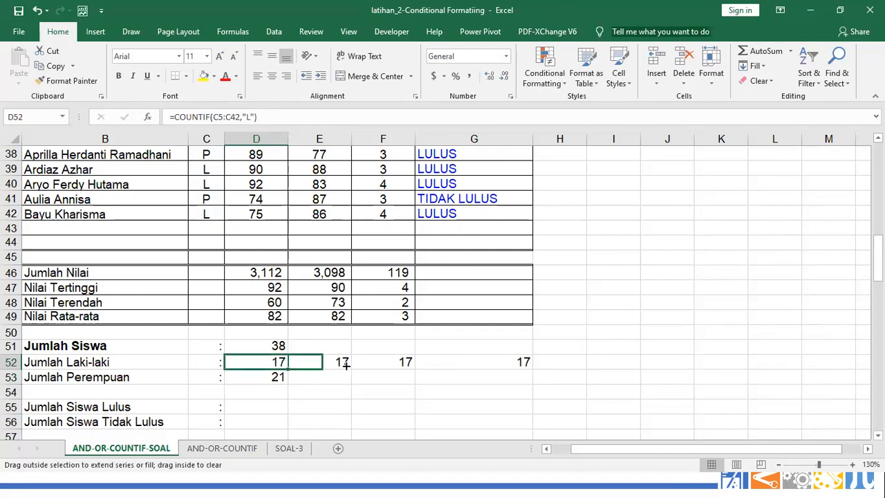
drag(346, 365, 347, 365)
drag(516, 367, 490, 367)
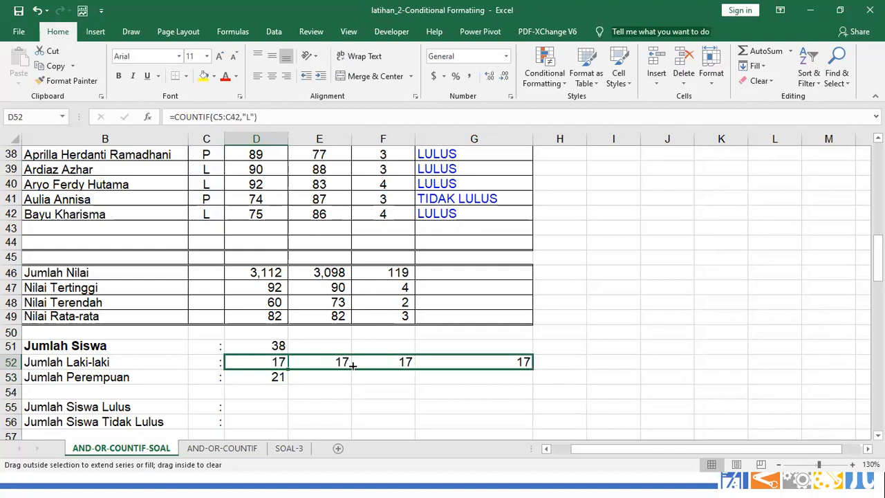
click(325, 366)
click(481, 362)
click(333, 358)
double_click(333, 358)
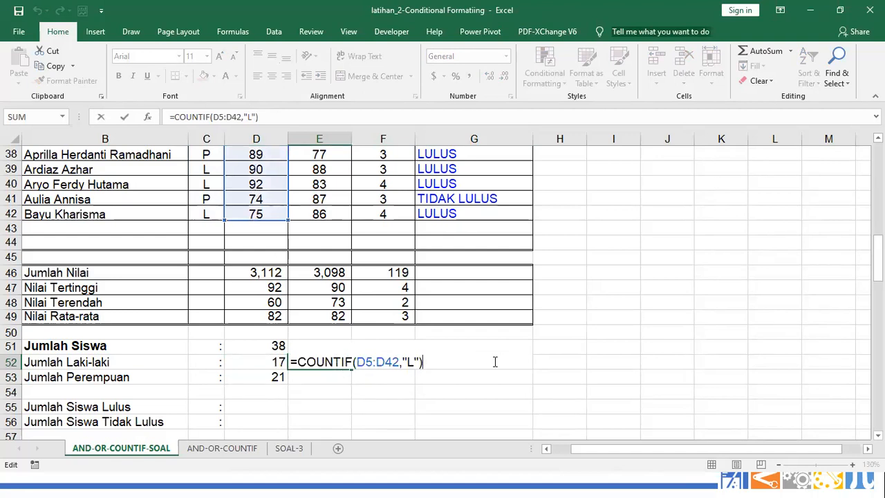
key(Escape)
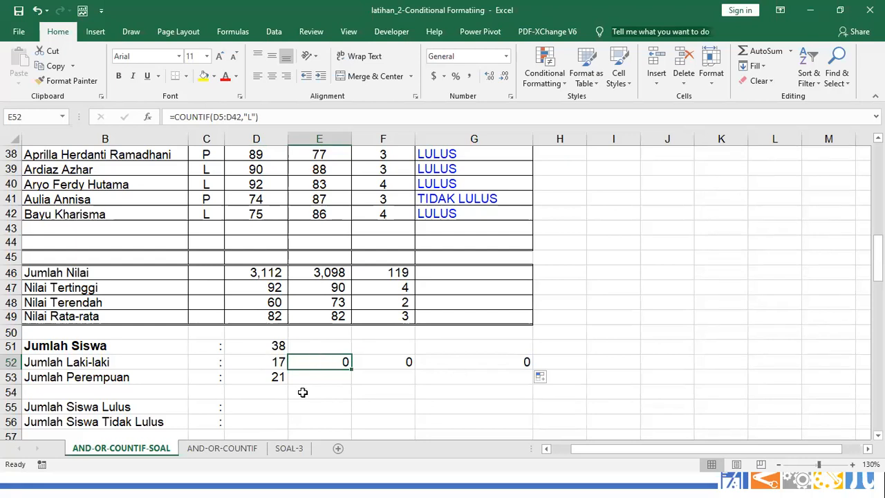
Delete the zero-result copies in E52:G52, leaving only 17 in D52
click(270, 363)
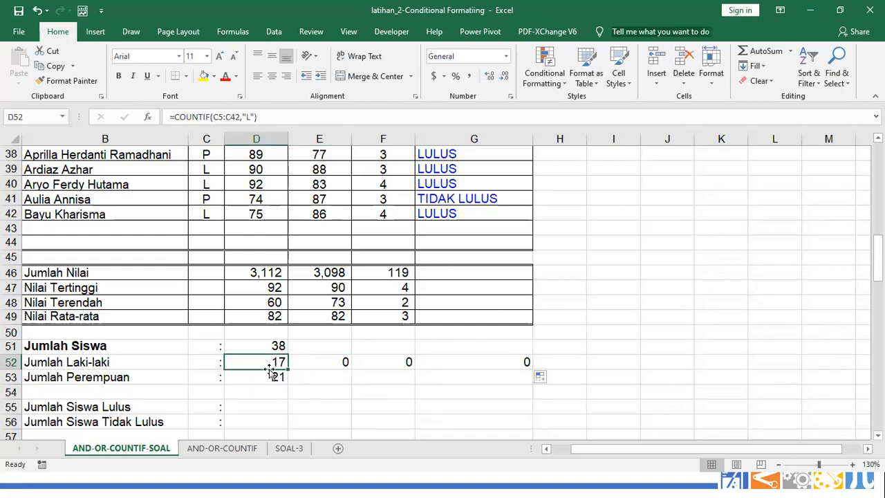
click(321, 365)
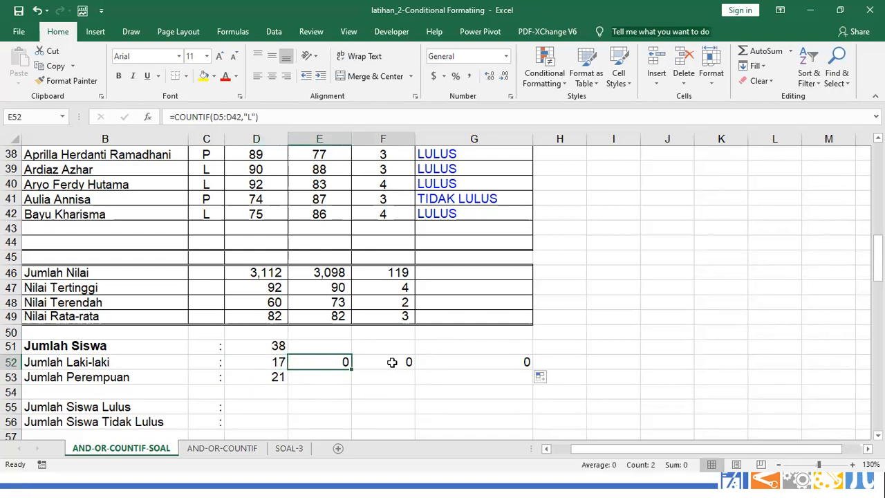
drag(392, 362, 507, 361)
key(Delete)
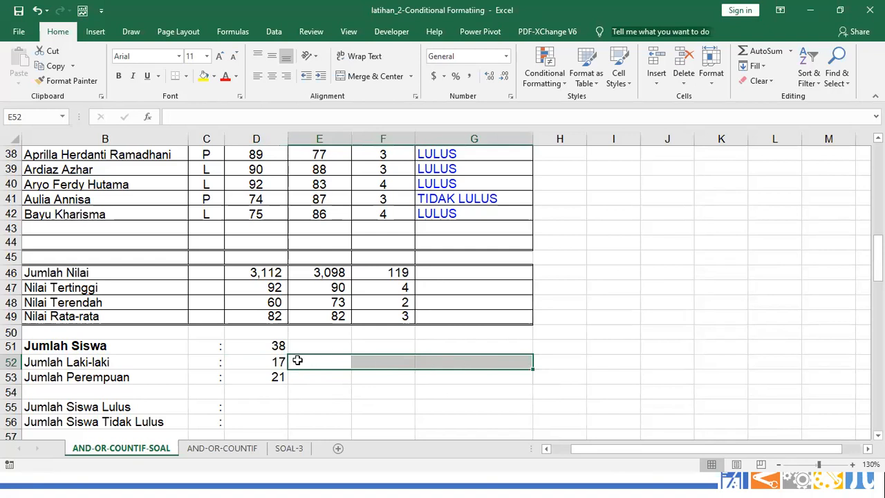
Make D52's range absolute again as $C$5:$C$42
click(277, 361)
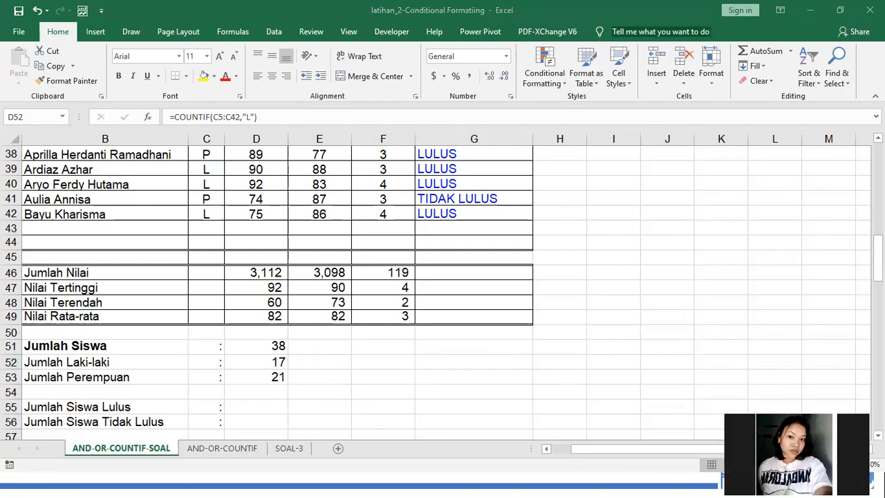
click(269, 360)
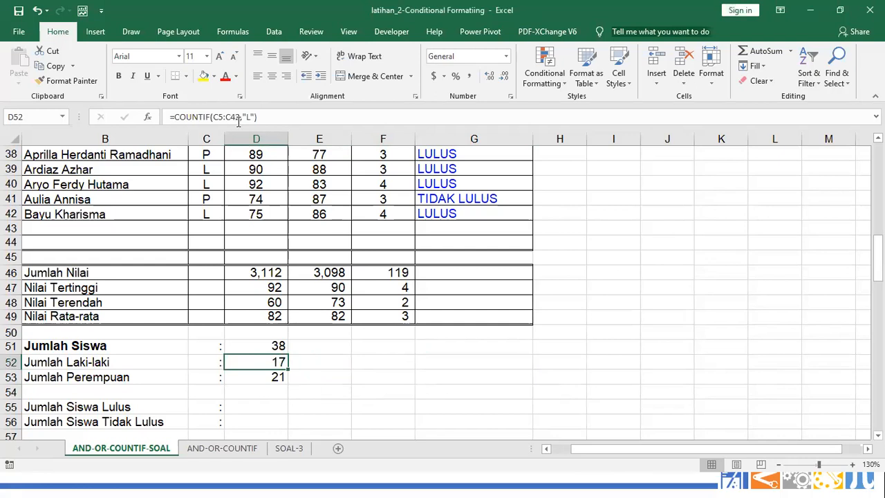
double_click(220, 118)
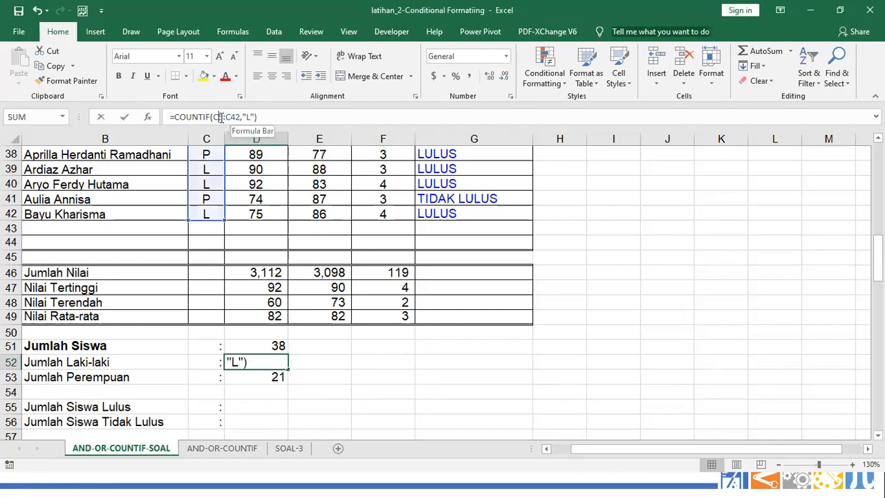
key(F4)
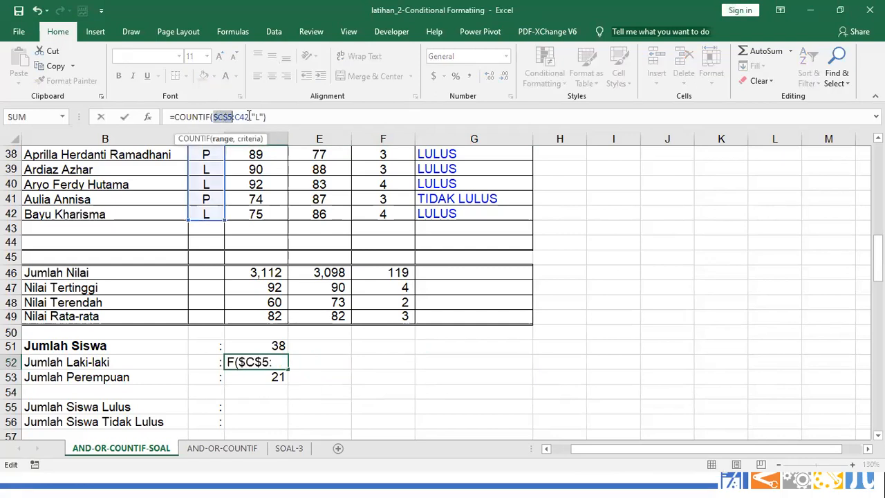
click(246, 118)
key(F4)
key(Return)
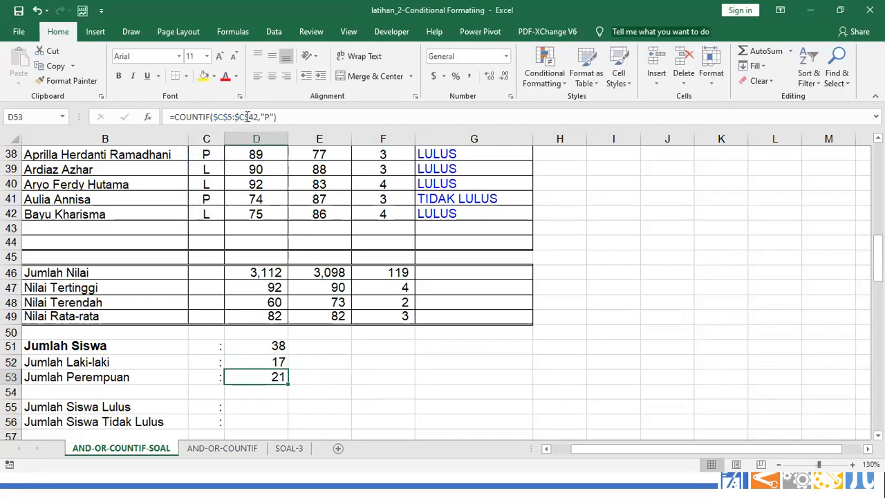
Change C42 to P to test the counts (16/22), then restore L
click(206, 215)
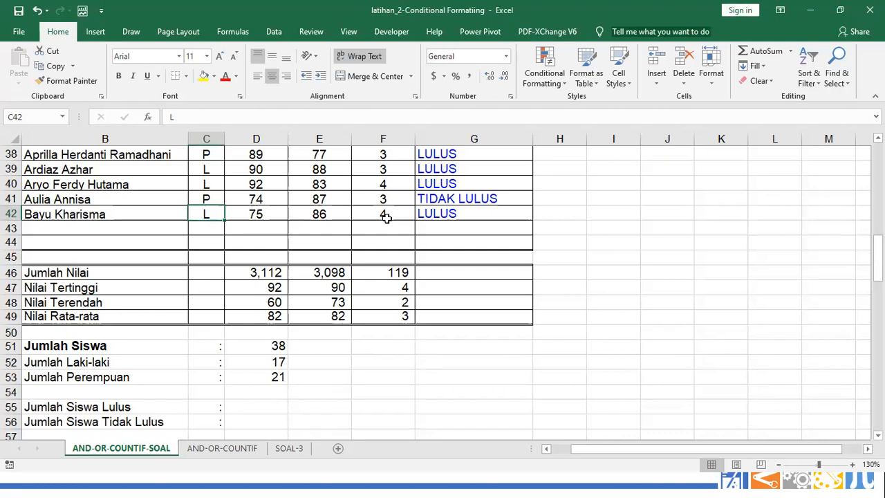
text(L)
key(BackSpace)
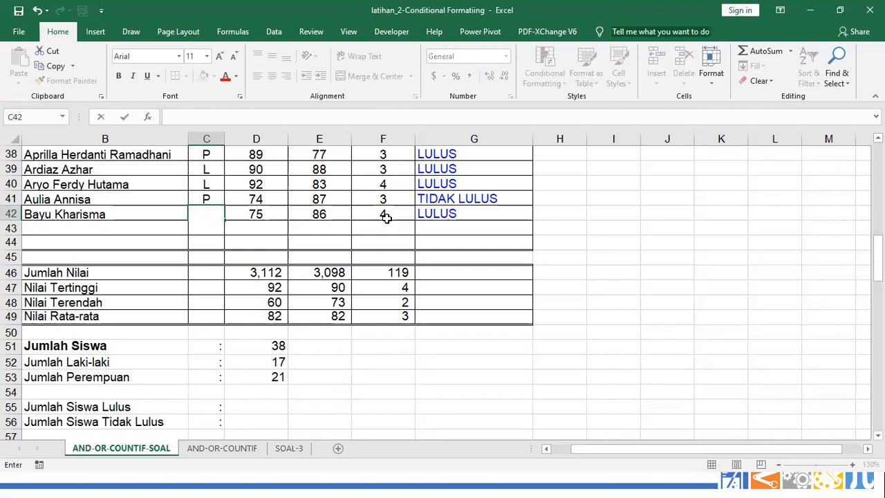
text(P)
key(Return)
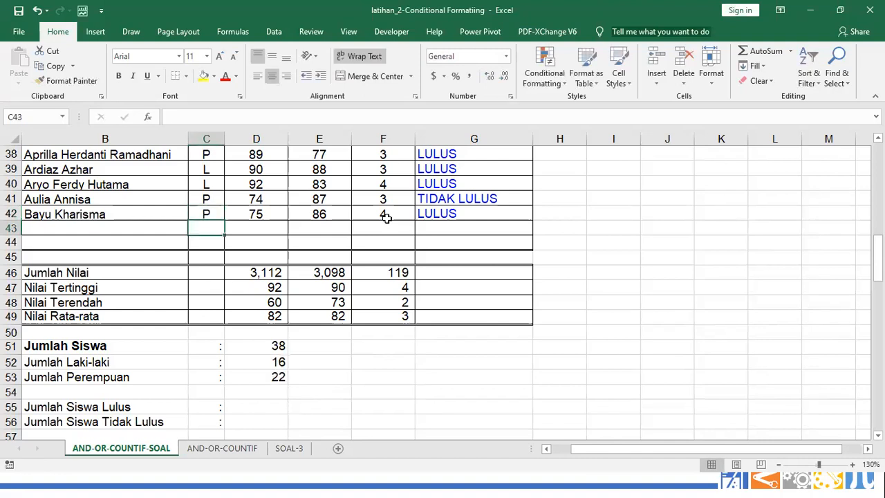
key(Up)
text(L)
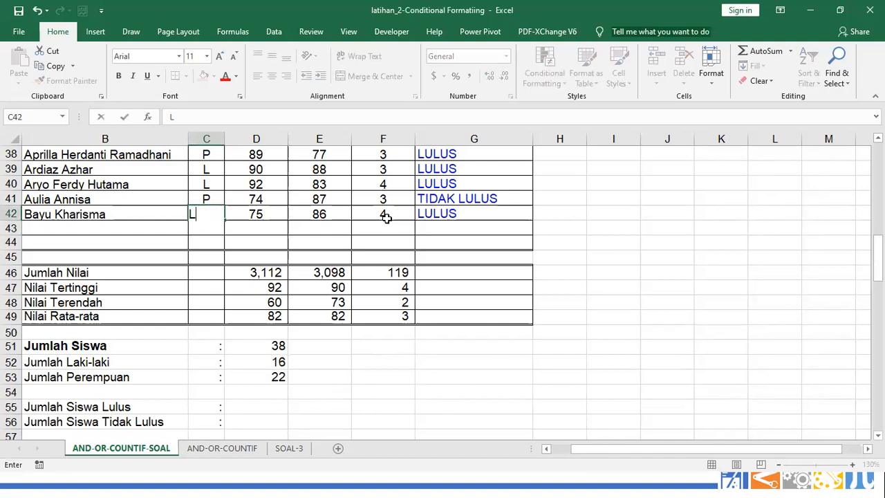
key(Return)
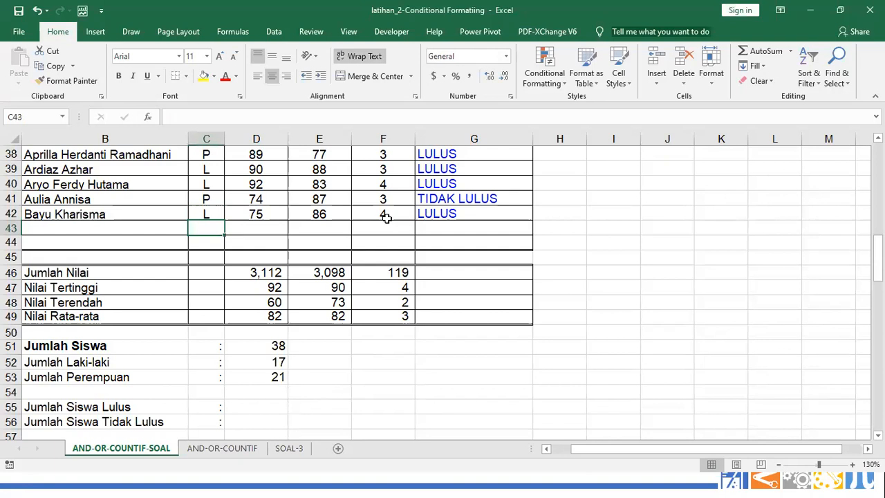
click(273, 375)
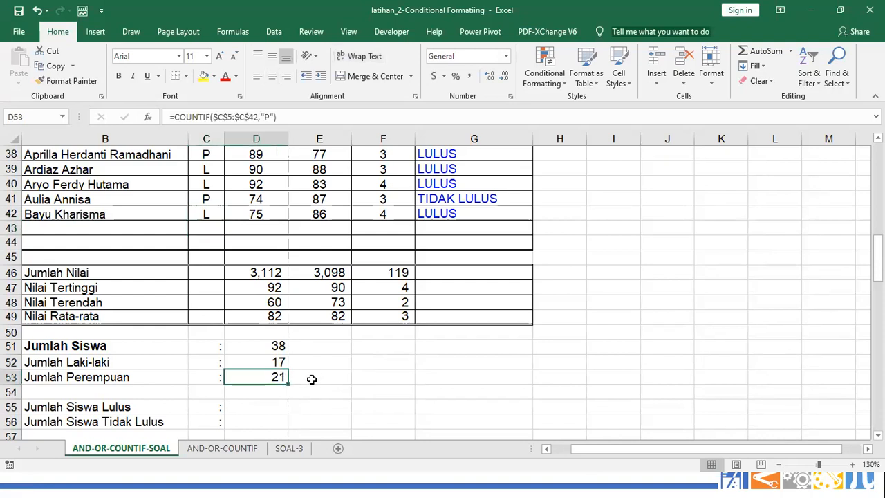
Copy the female count formula to D55 and change its range to $G$5:$G$42
scroll(312, 379, down, 1)
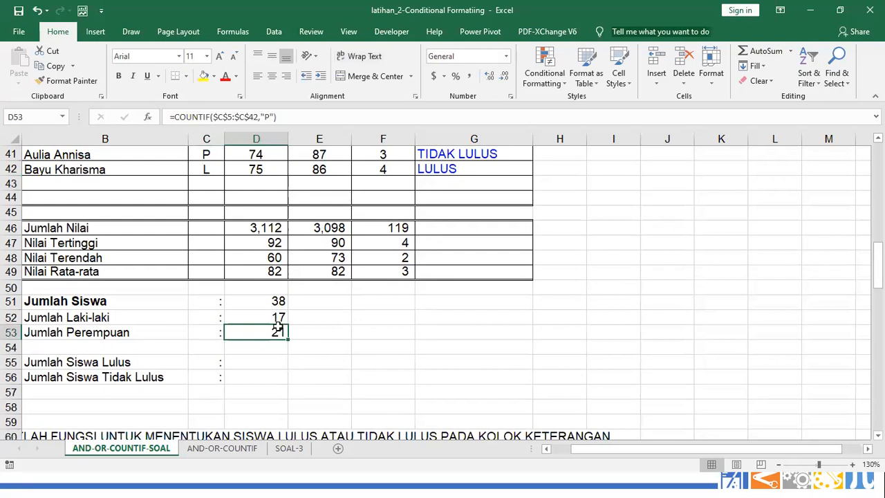
key(ctrl+c)
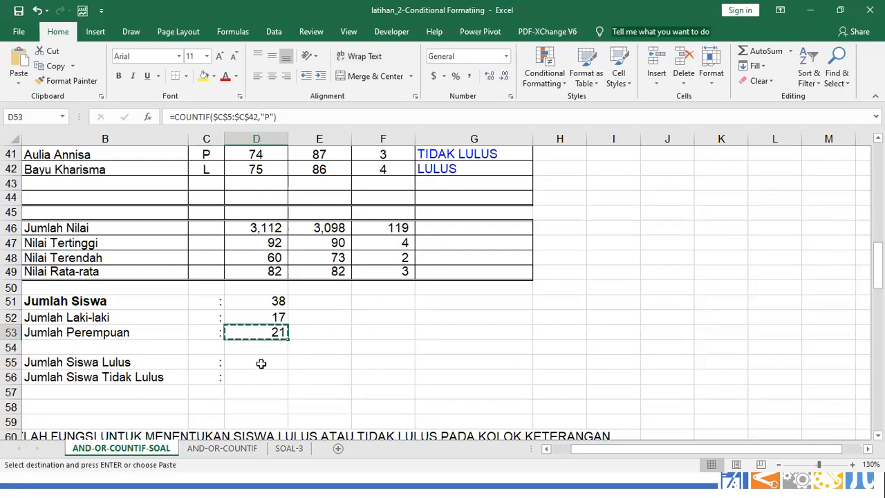
click(261, 362)
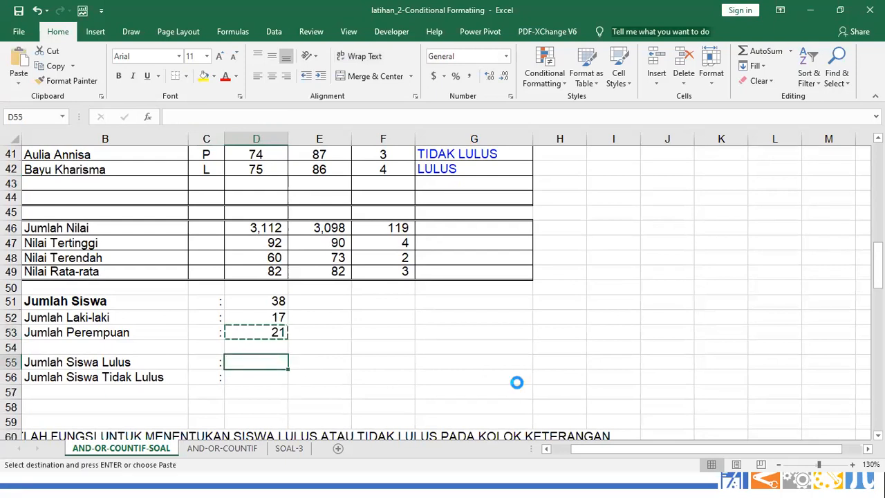
key(Return)
scroll(330, 380, up, 1)
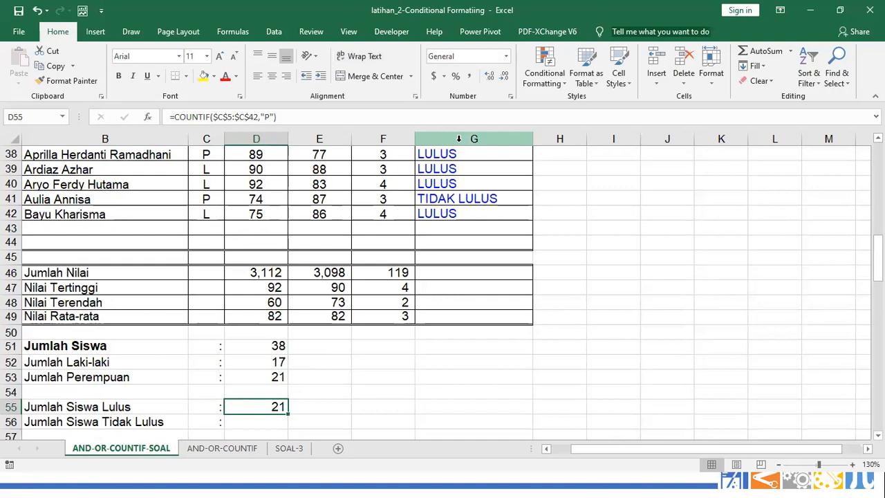
click(223, 116)
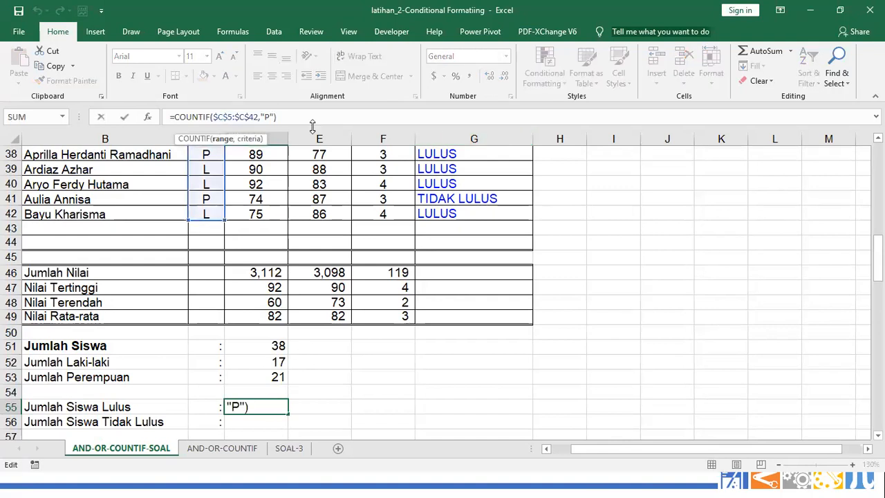
key(BackSpace)
text(G)
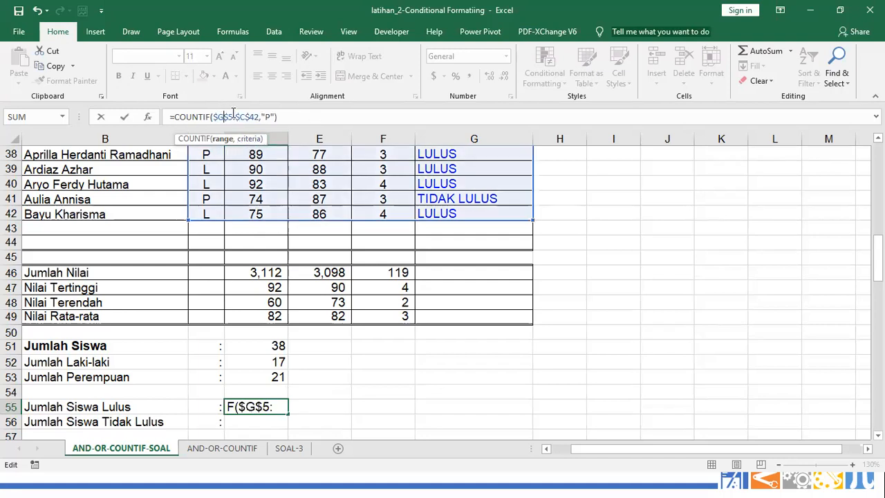
click(268, 116)
text(P)
click(243, 116)
key(BackSpace)
text(G)
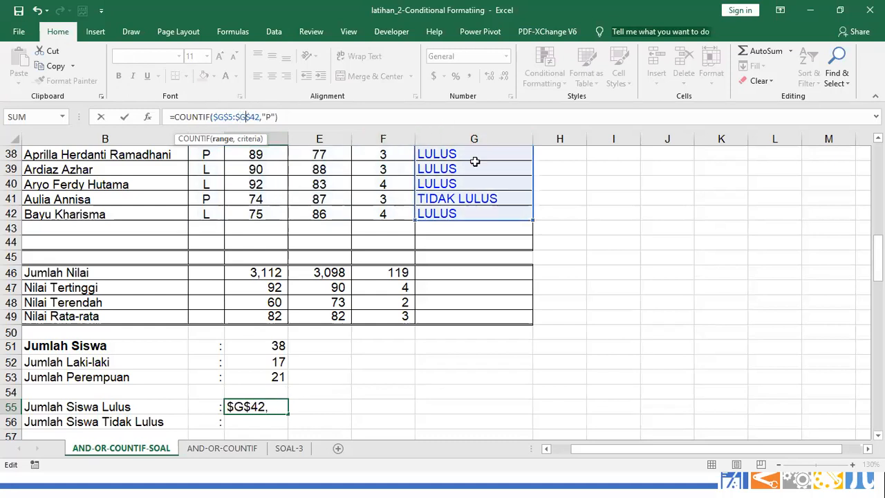
Replace D55's criterion with "LULUS" to count the 31 passing students
scroll(474, 166, up, 1)
scroll(458, 197, down, 1)
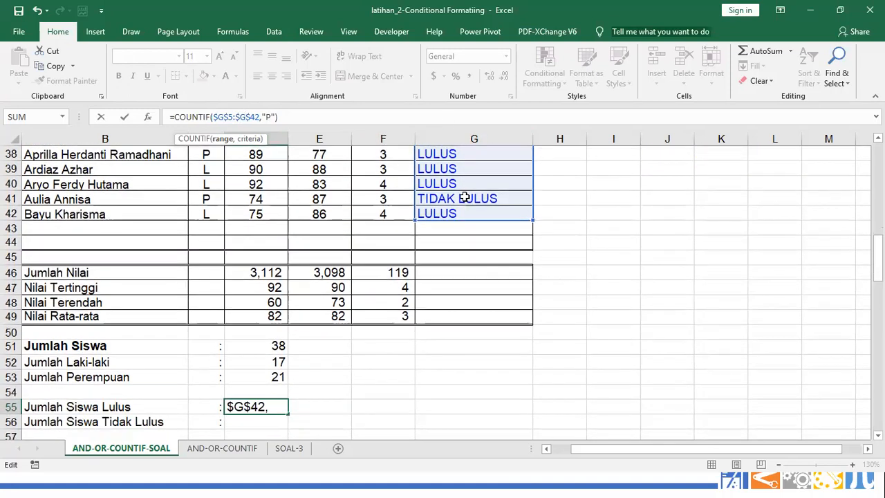
double_click(268, 117)
key(BackSpace)
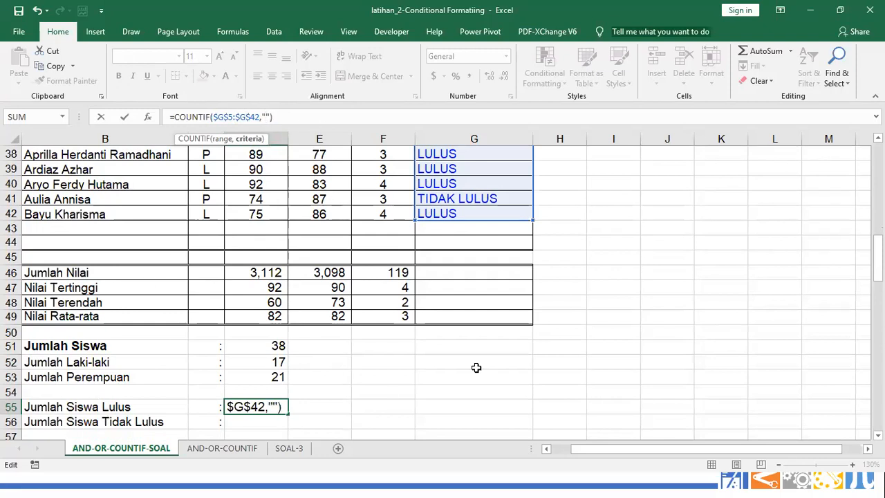
text(LULUS)
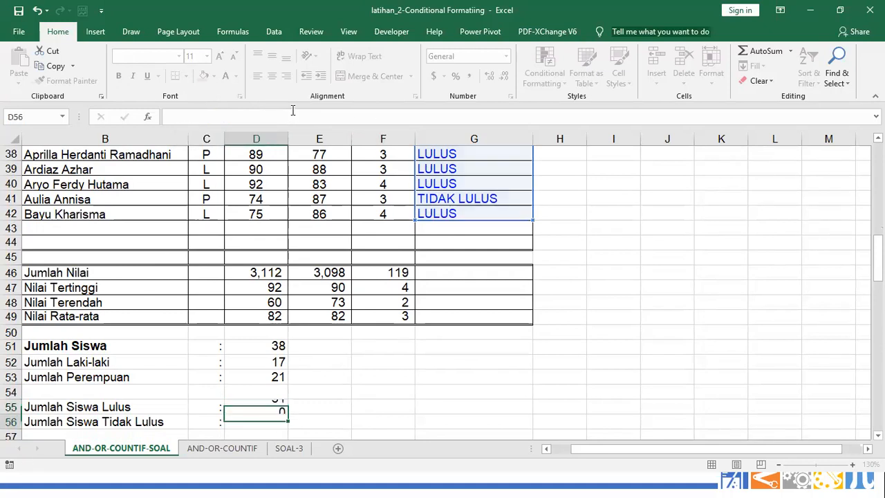
key(Return)
Copy the pass count to D56 and change its criterion to "TIDAK LULUS" for failing students
key(Up)
key(ctrl+c)
key(Down)
key(Return)
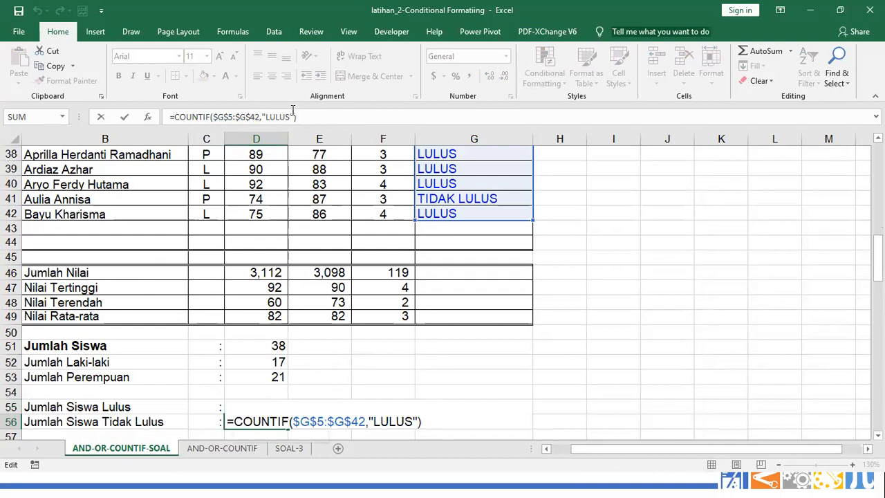
click(372, 423)
text(TIDAK)
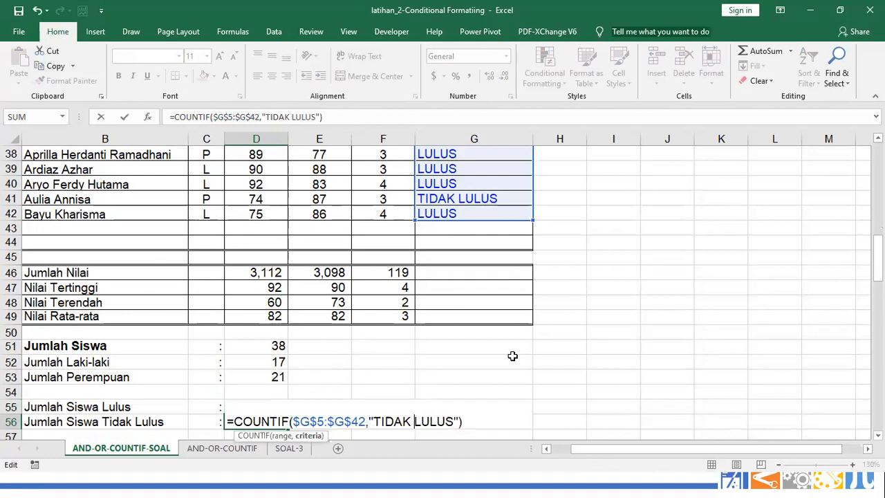
key(Return)
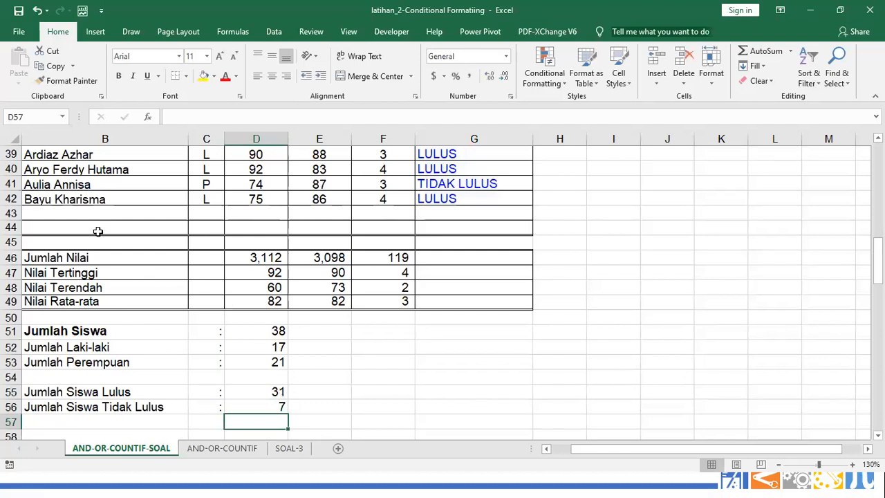
drag(606, 448, 586, 448)
click(50, 200)
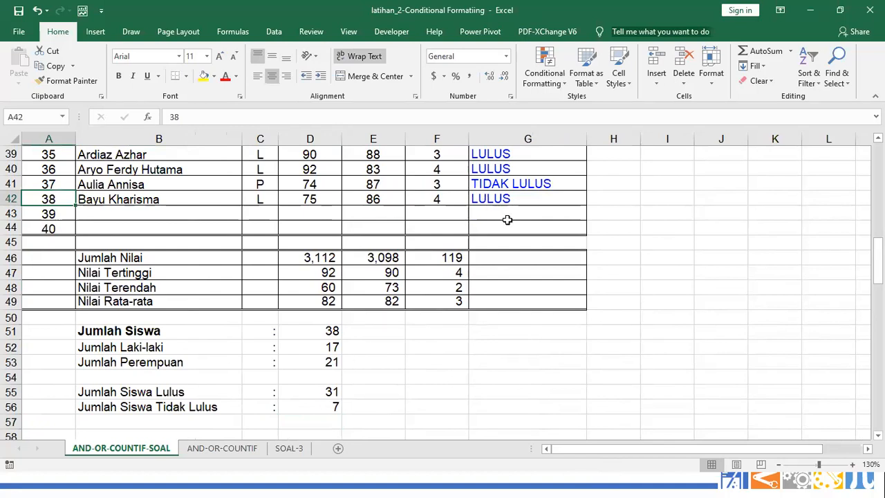
scroll(518, 201, up, 2)
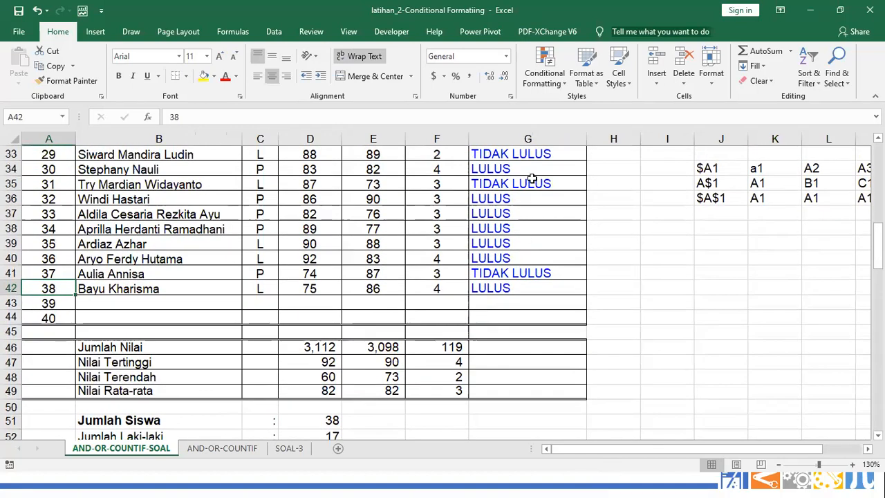
scroll(529, 201, up, 8)
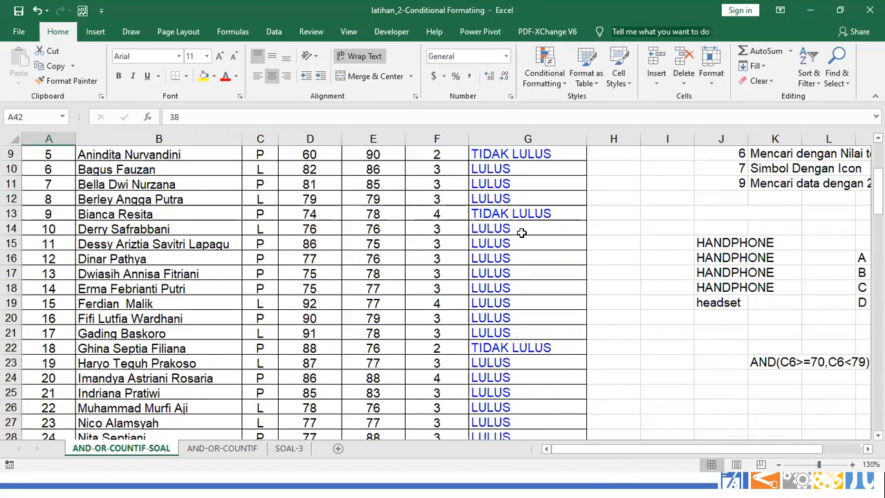
scroll(521, 228, up, 3)
scroll(532, 252, down, 2)
scroll(534, 257, down, 10)
scroll(529, 266, down, 1)
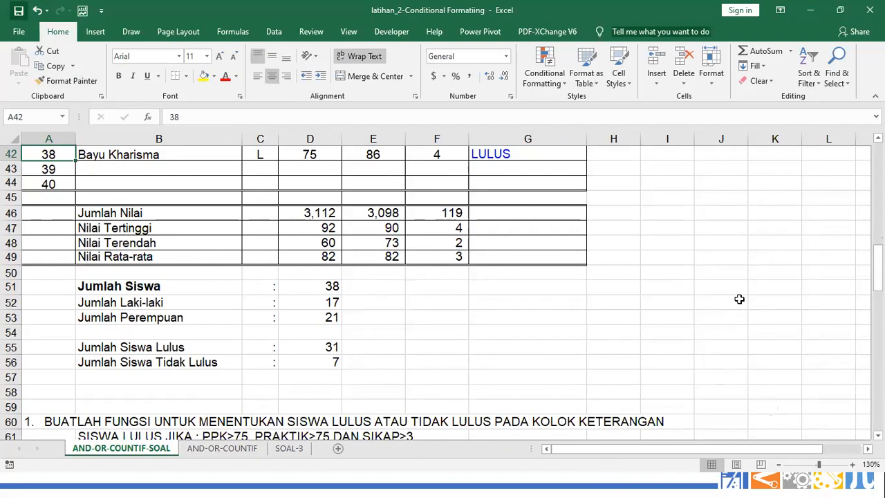
scroll(739, 299, up, 1)
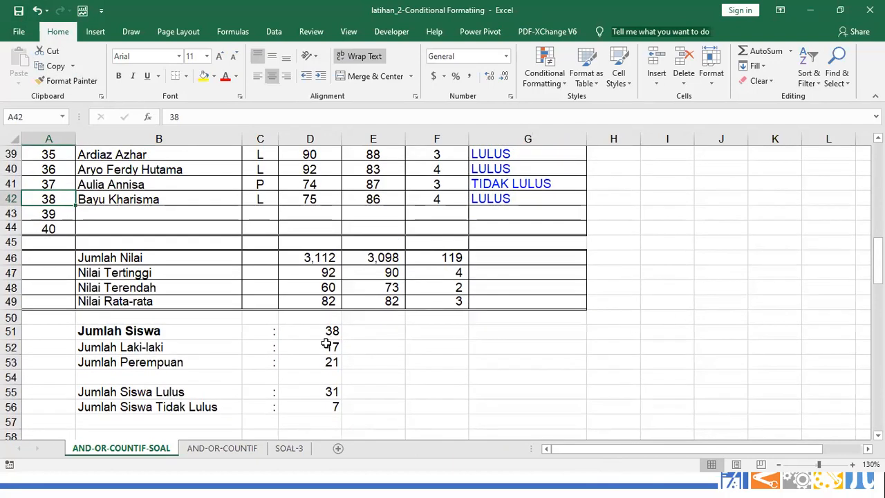
drag(322, 263, 424, 406)
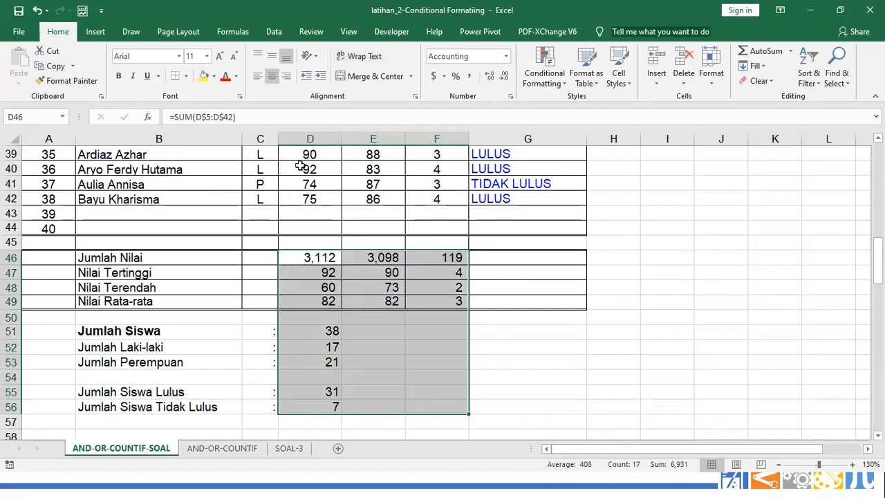
key(ctrl+1)
click(271, 76)
click(599, 336)
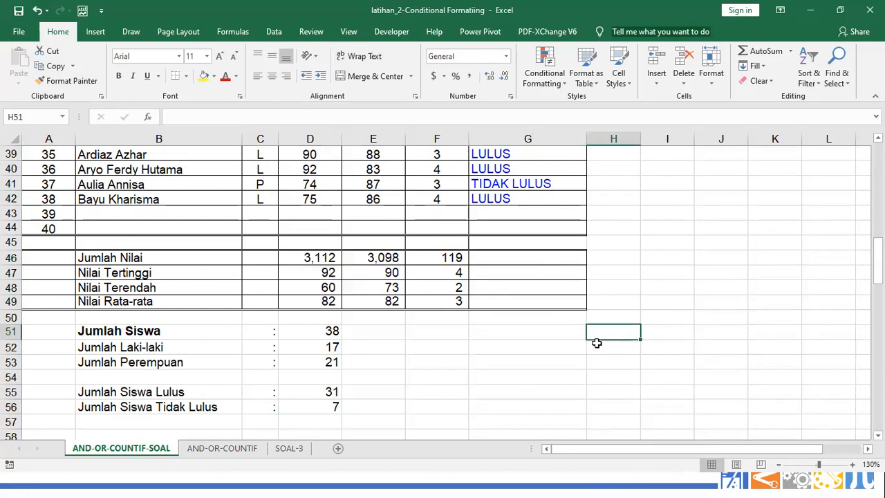
scroll(587, 339, up, 4)
scroll(595, 333, up, 3)
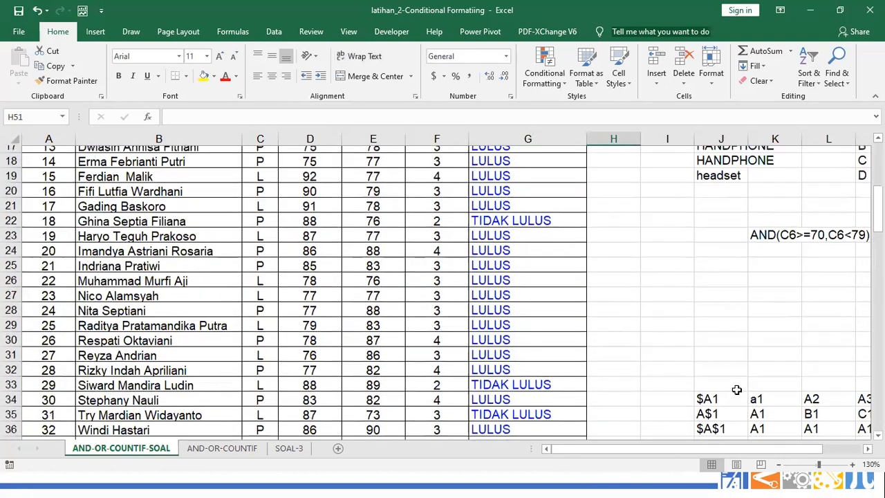
scroll(737, 399, up, 3)
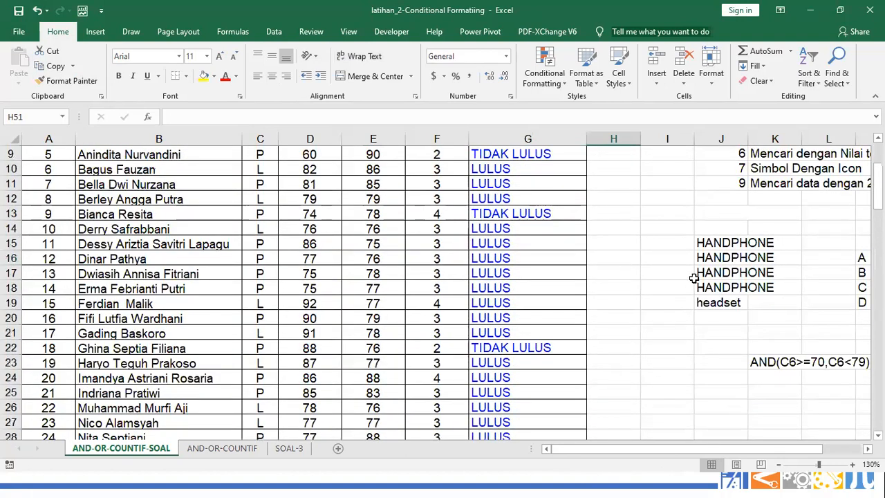
scroll(695, 278, up, 2)
ctrl+scroll(694, 278, down, 1)
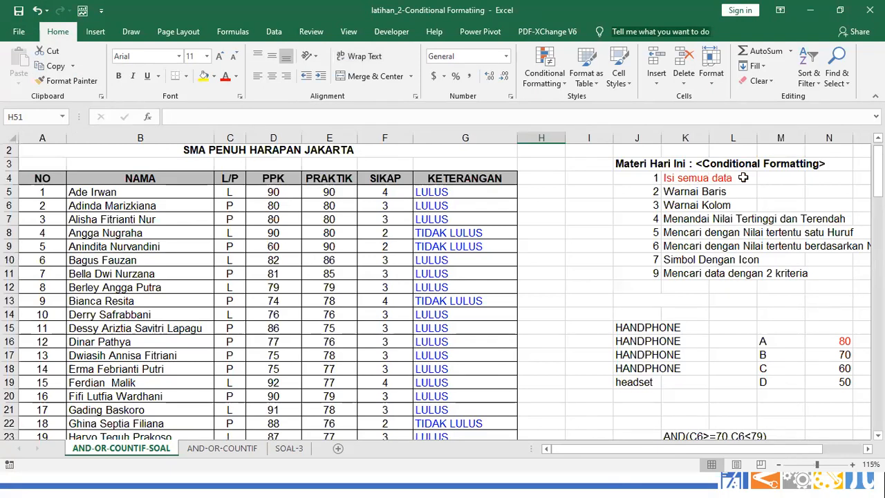
Clear the leftover HANDPHONE data block in J15:N26
drag(624, 327, 829, 439)
key(Delete)
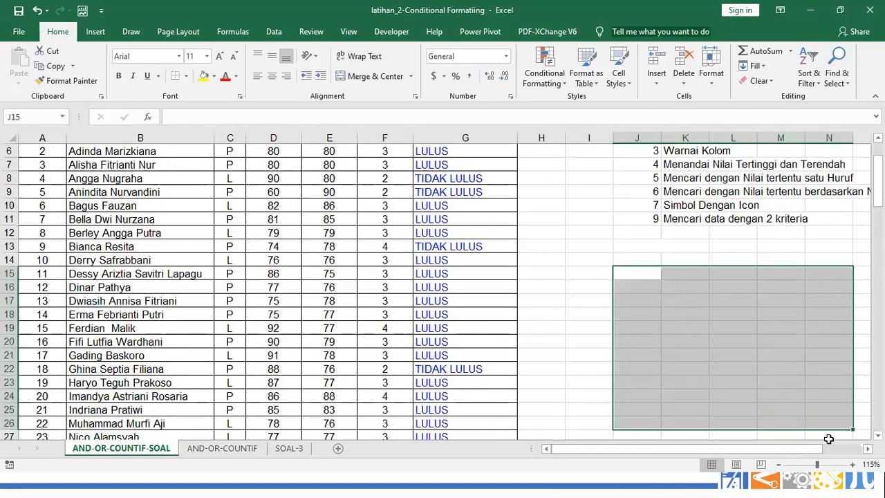
click(585, 254)
scroll(510, 268, up, 2)
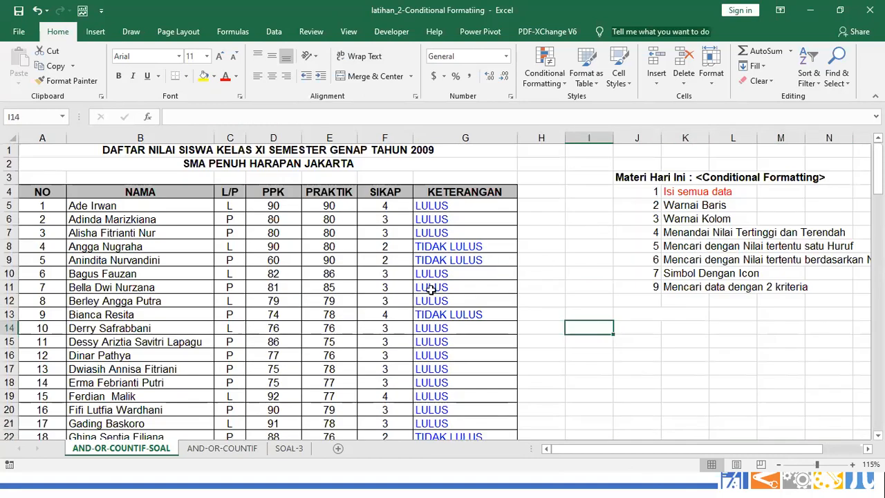
Select row 5 and the alternate rows 7, 9 and 11 to illustrate row banding
click(663, 206)
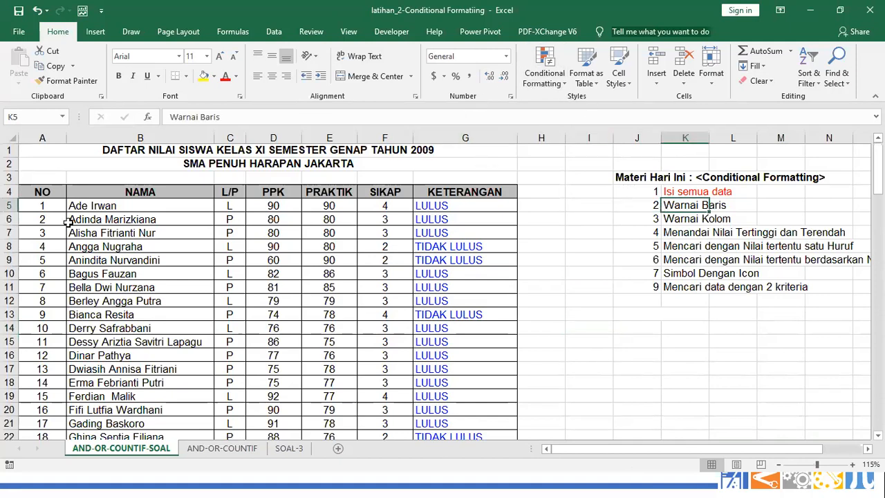
drag(42, 205, 419, 206)
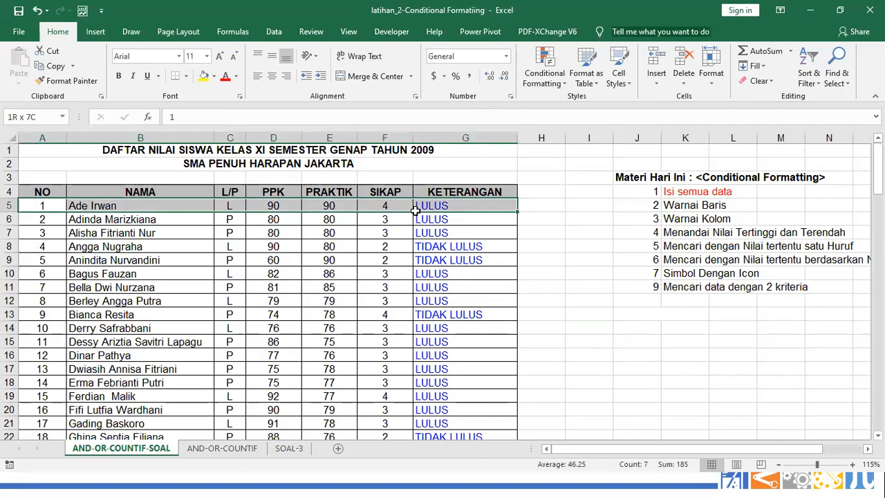
click(34, 220)
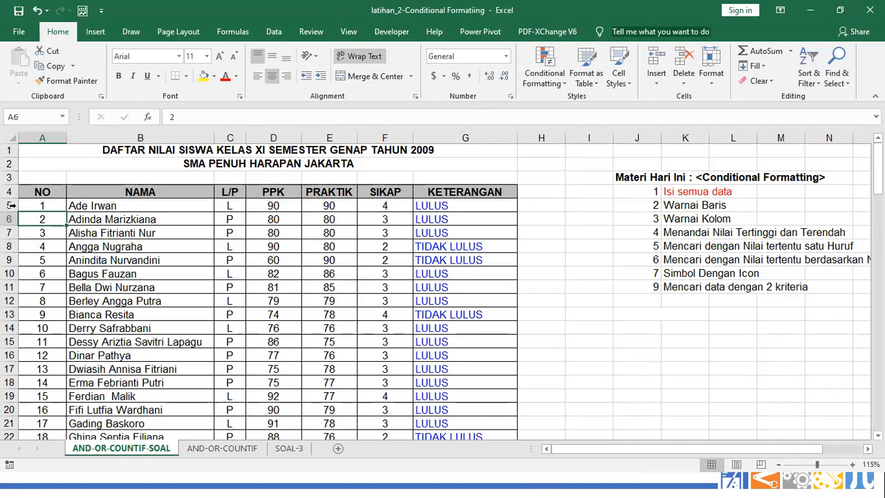
click(10, 205)
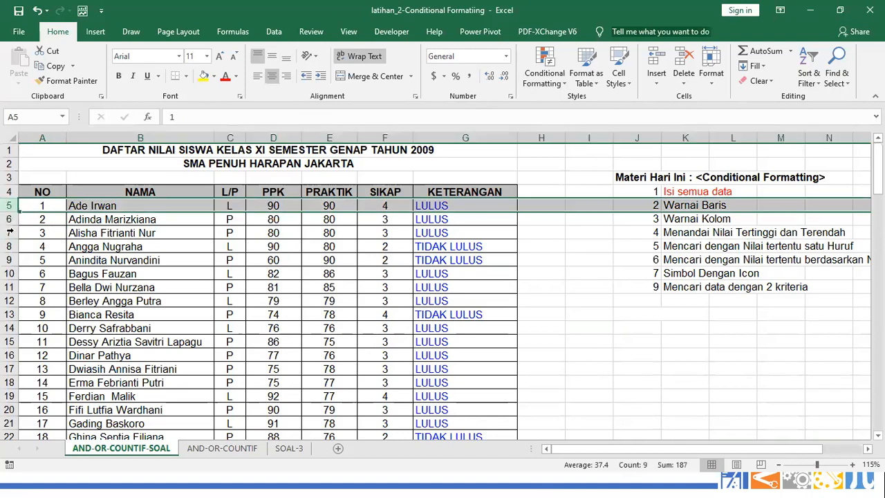
click(10, 232)
click(10, 259)
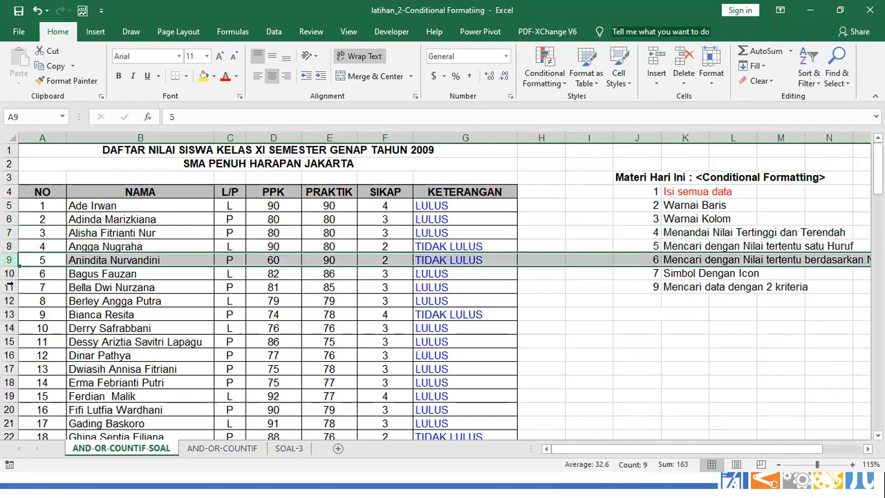
click(10, 287)
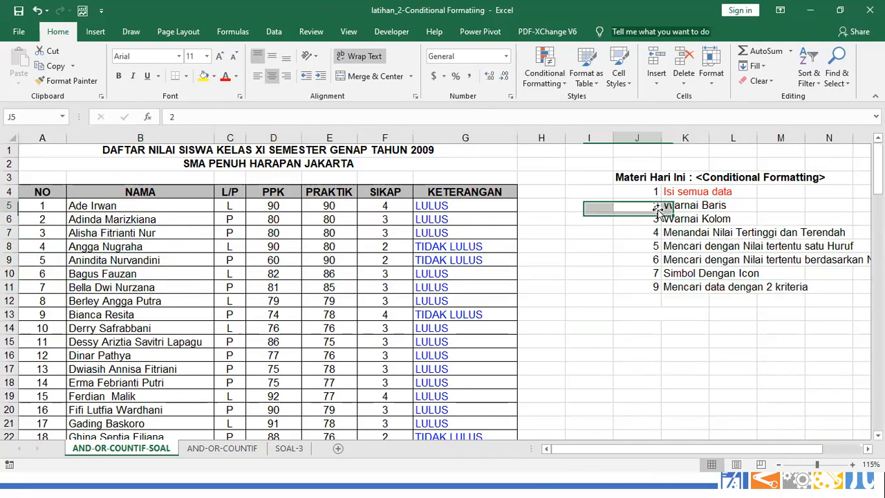
Select the Warnai Baris topic in K5 and bring up the Highlight Cells Rules menu
click(656, 206)
click(671, 205)
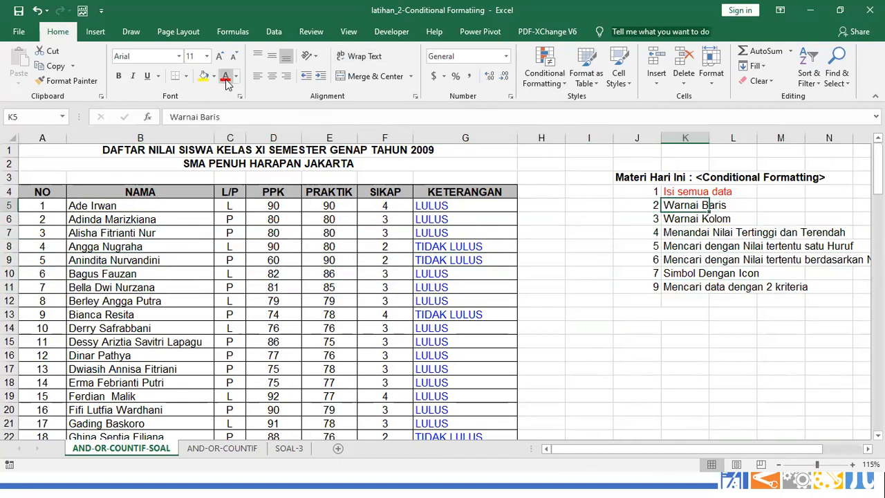
click(553, 77)
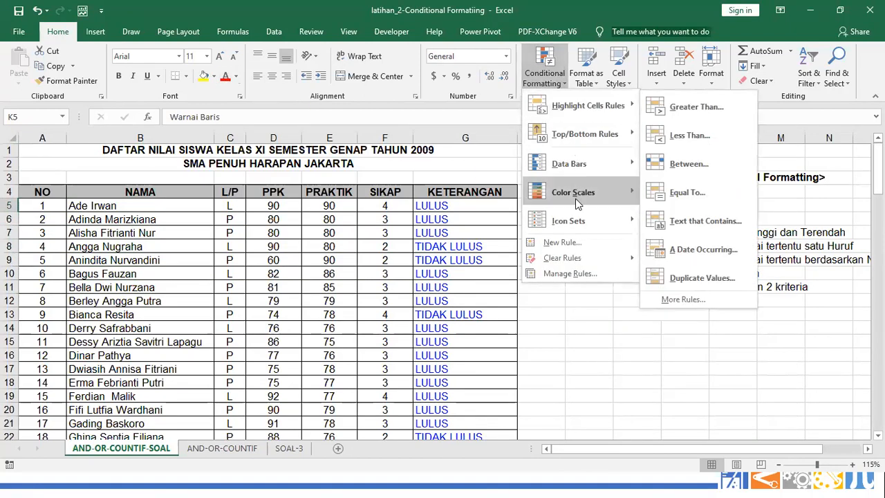
mouse_move(583, 109)
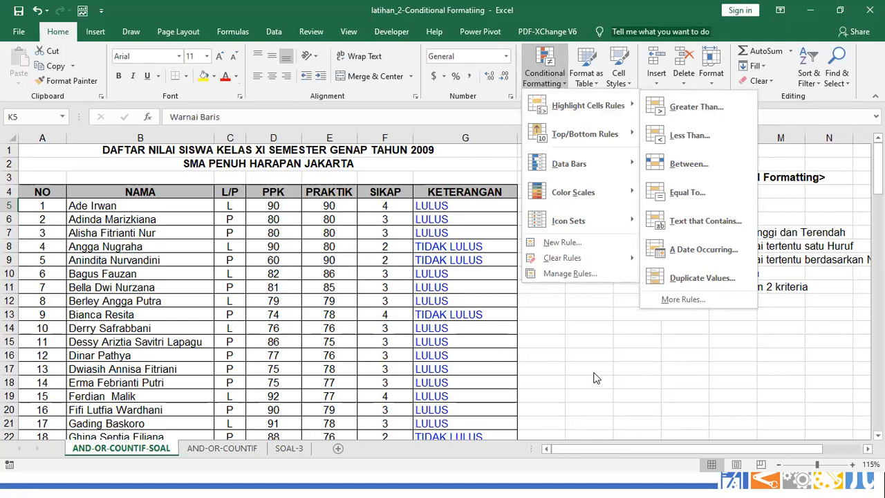
Add a Status label in J14 and set its font white to hide it
click(605, 328)
click(605, 329)
click(627, 325)
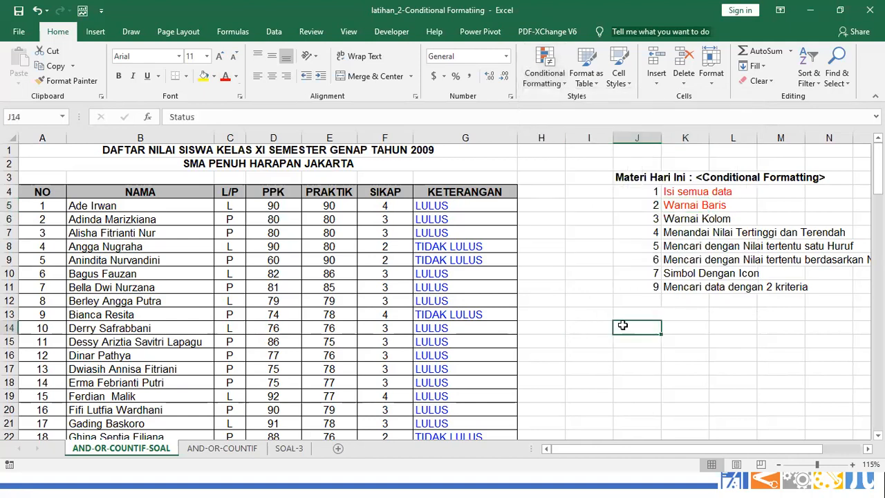
text(12)
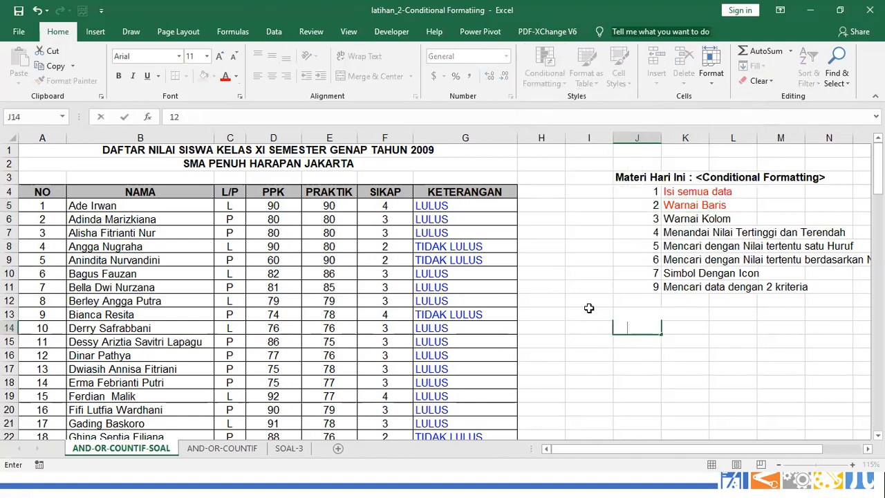
key(Escape)
click(225, 76)
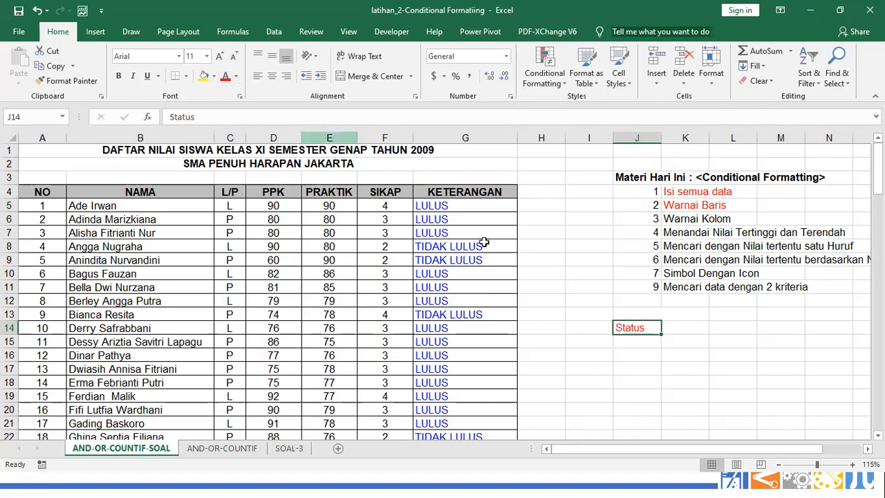
click(624, 345)
click(626, 327)
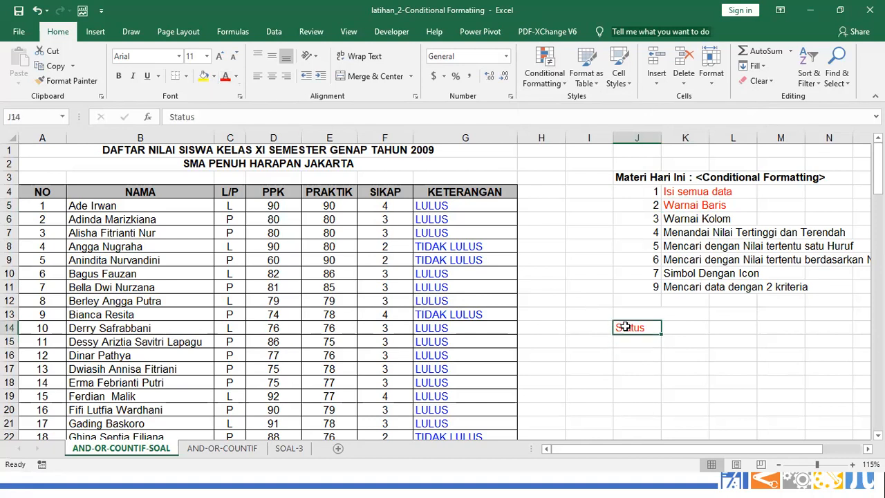
click(236, 76)
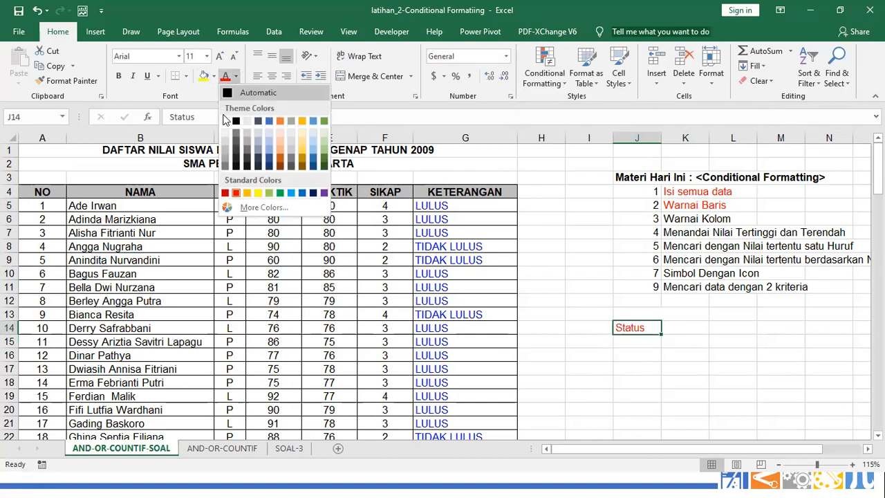
click(226, 127)
Enter sample values 34, 23 and 10 in J18:J20 and select them
scroll(622, 340, down, 2)
click(614, 303)
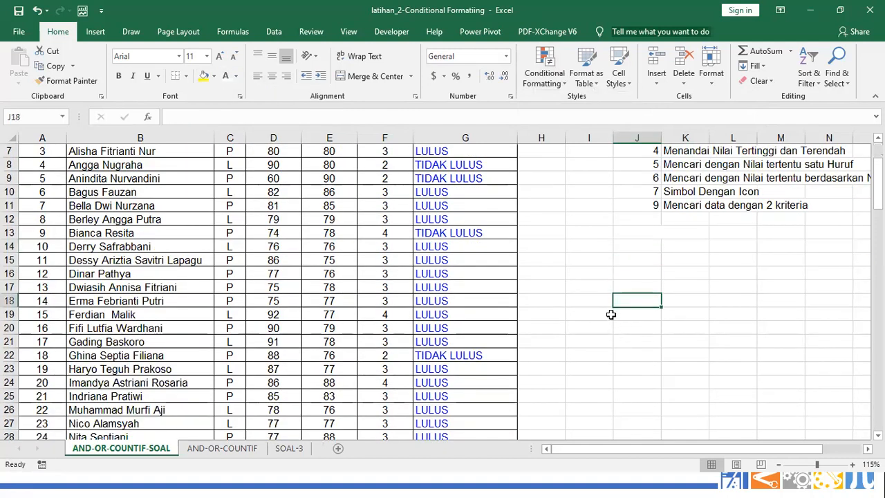
text(34)
key(Return)
text(23)
key(Return)
text(1)
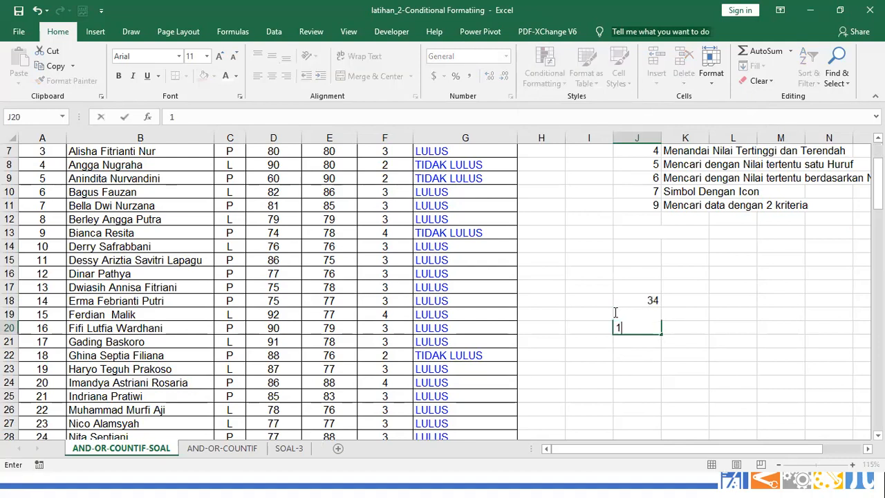
key(Up)
key(Up)
key(shift+Down)
key(Down)
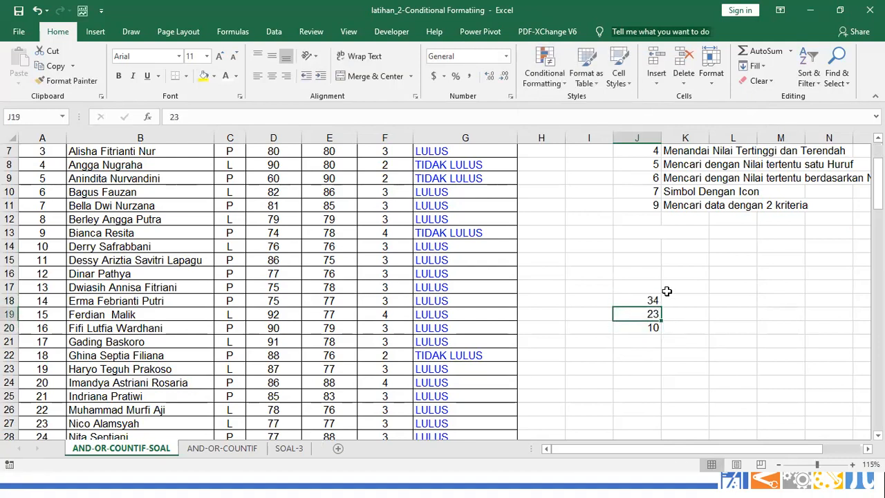
drag(652, 300, 647, 328)
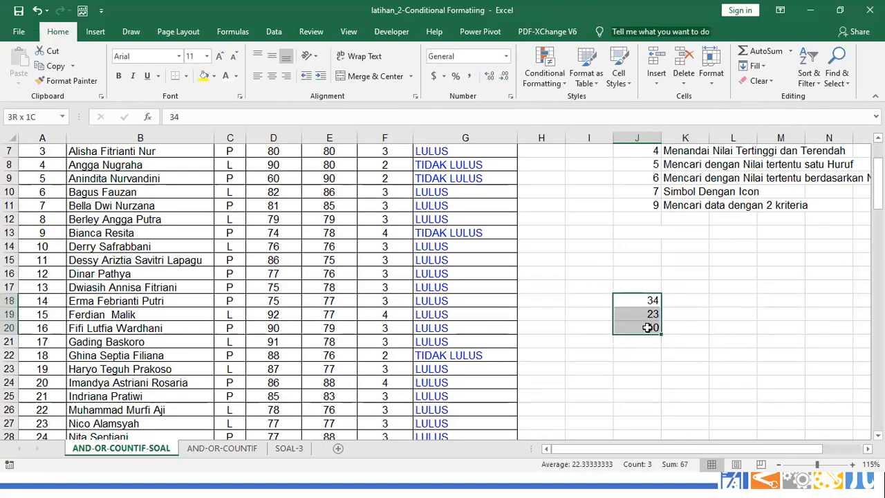
Give J18:J20 a Greater Than 30 rule with Light Red Fill and Dark Red Text, highlighting 34
click(547, 75)
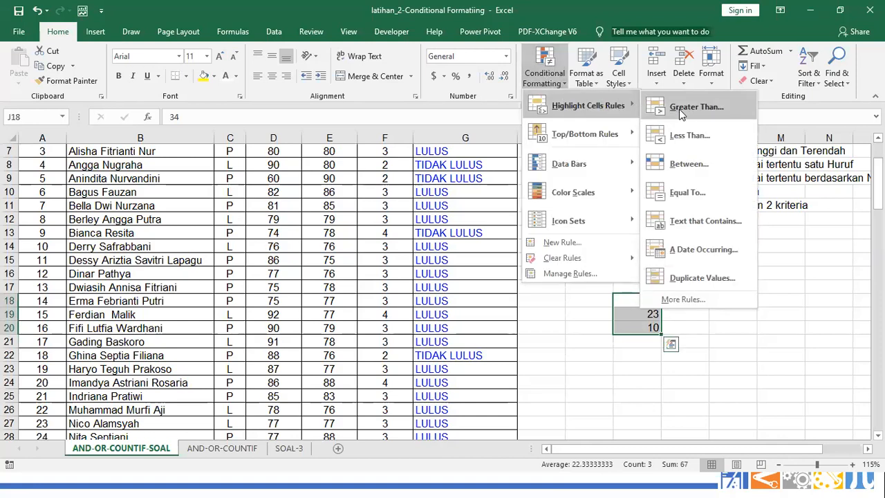
click(679, 108)
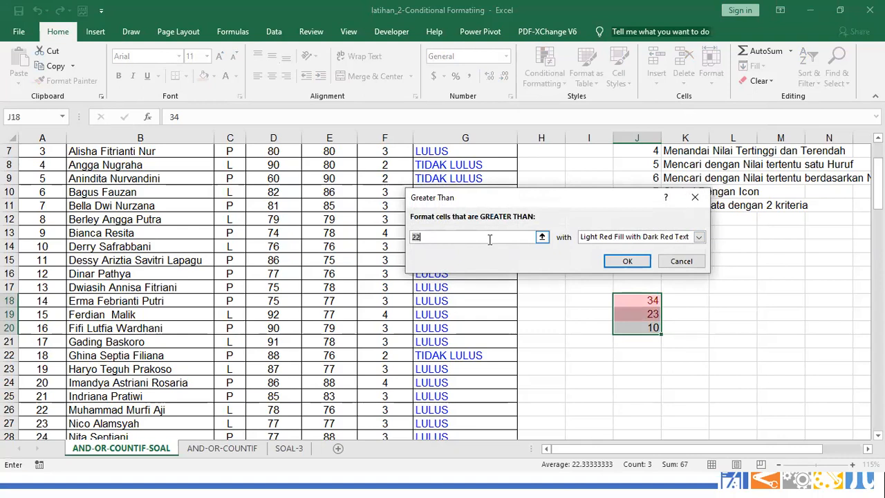
text(30)
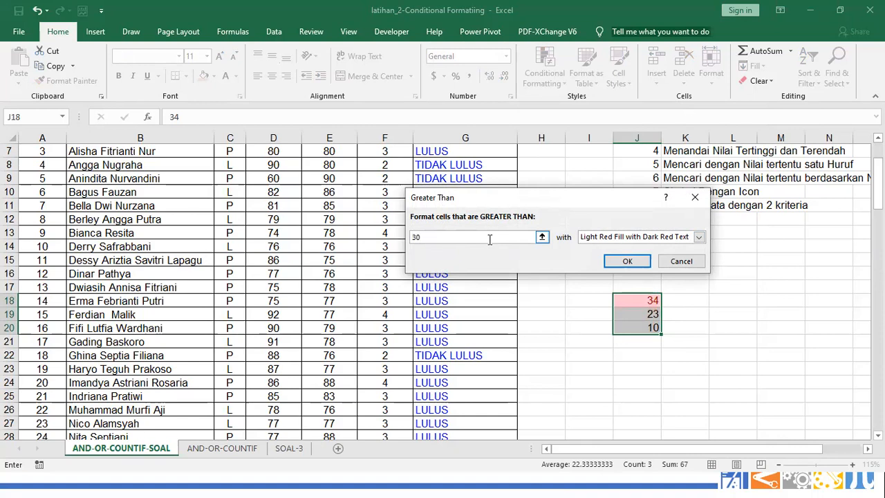
click(628, 261)
click(709, 300)
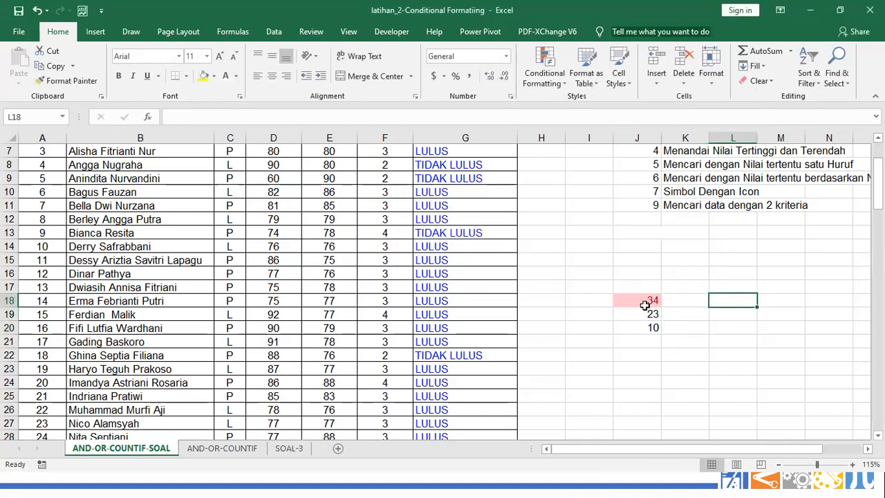
drag(644, 304, 652, 330)
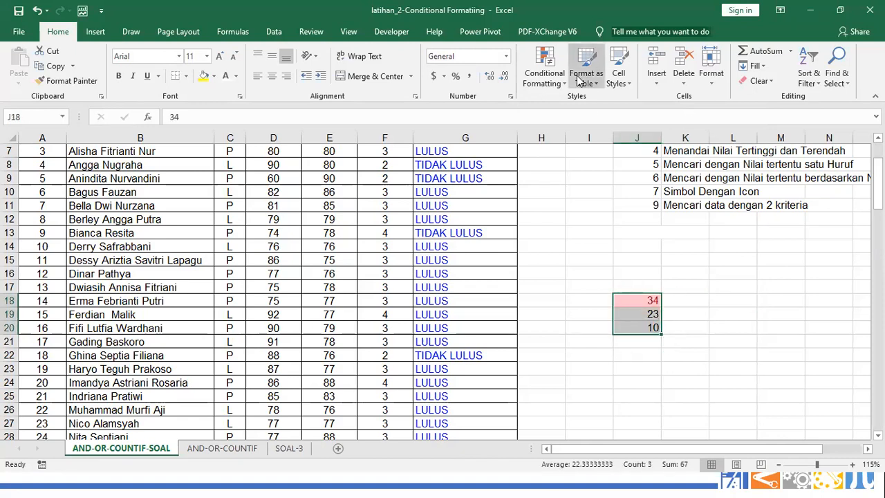
Try a Less Than highlight rule with Yellow Fill with Dark Yellow Text, then dismiss it
click(553, 76)
mouse_move(587, 105)
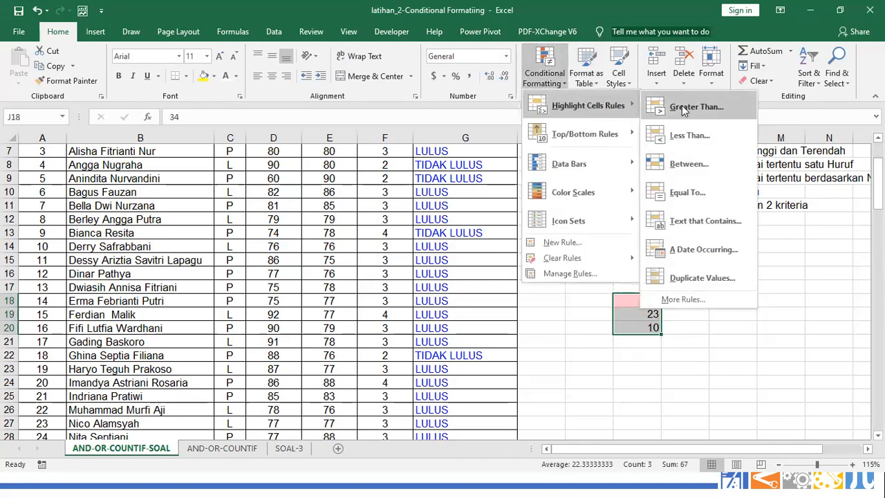
click(699, 135)
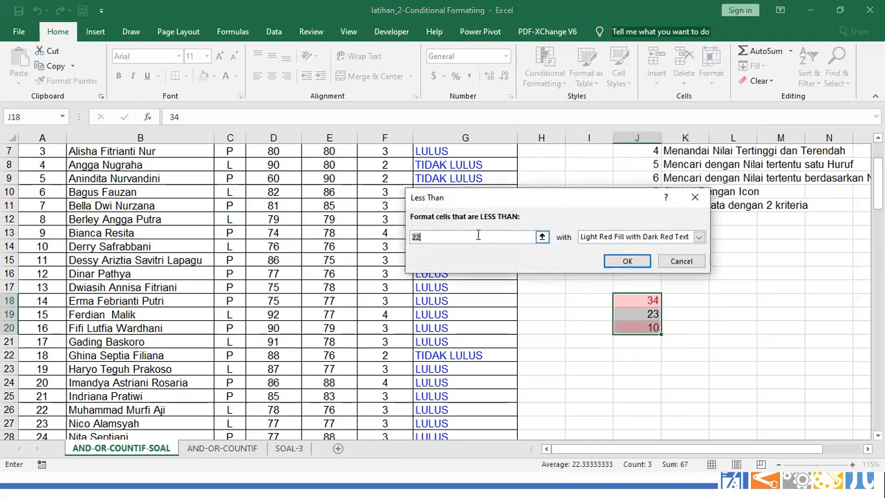
text(10)
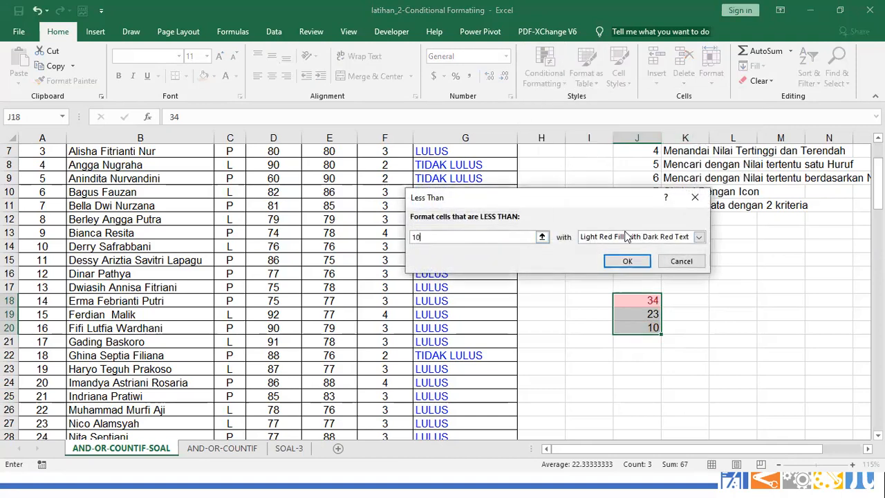
click(699, 237)
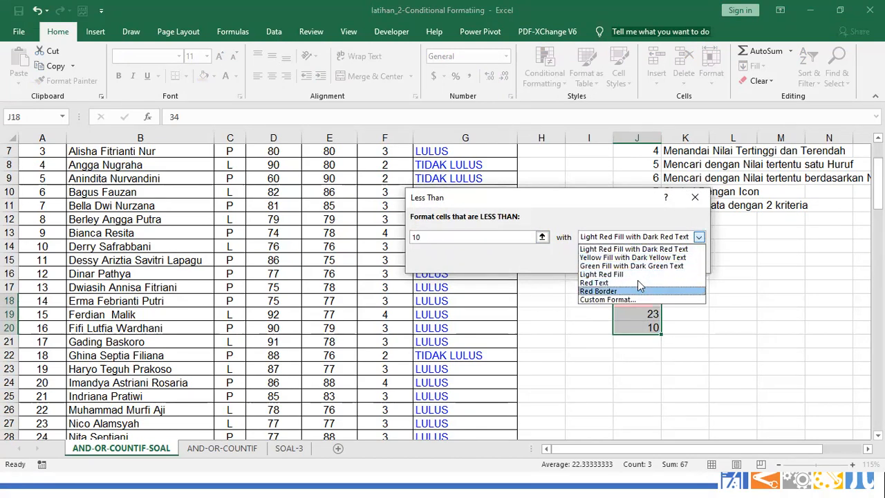
click(632, 257)
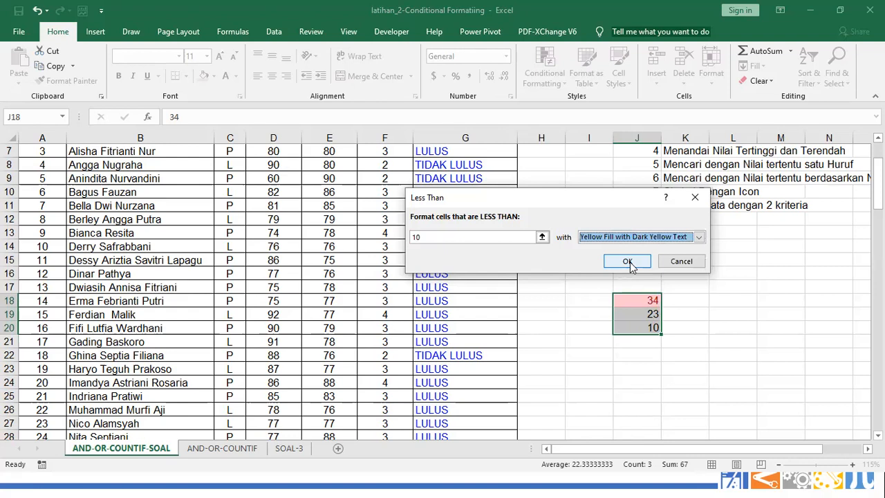
click(629, 266)
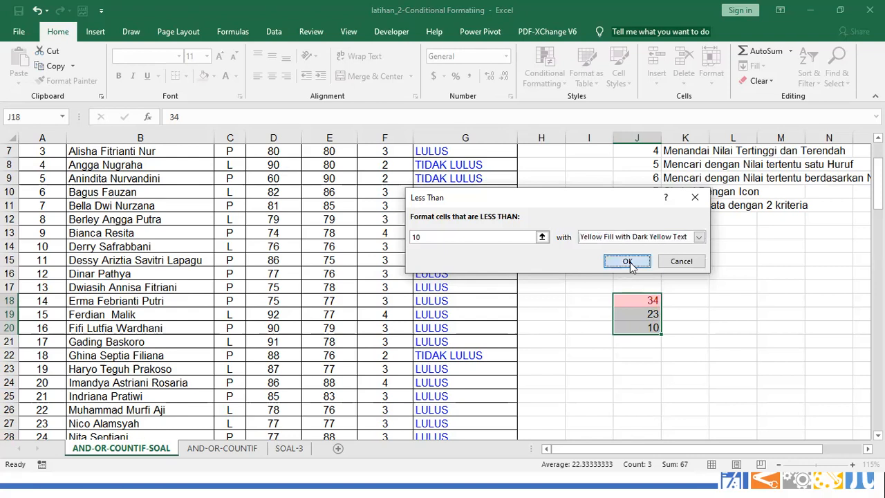
click(701, 309)
Select J18:J20 (34, 23, 10) and start a new Less Than highlight rule
click(657, 329)
drag(642, 305, 639, 327)
click(558, 83)
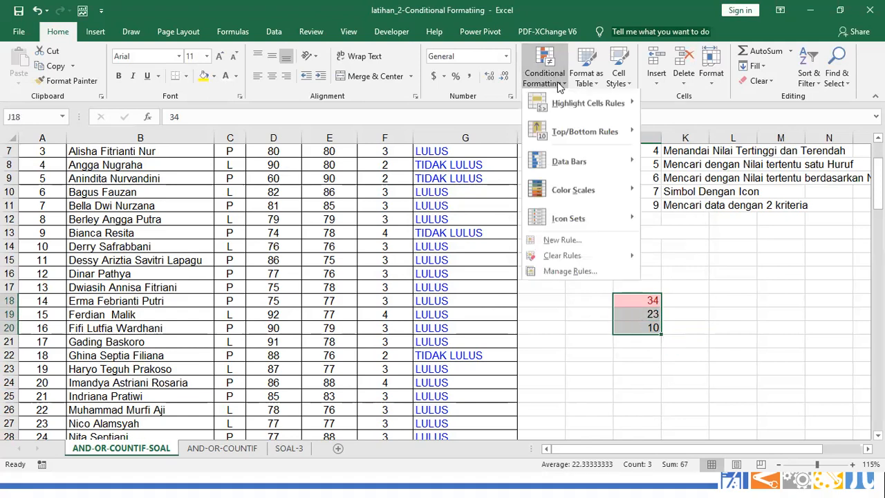
mouse_move(588, 104)
click(674, 132)
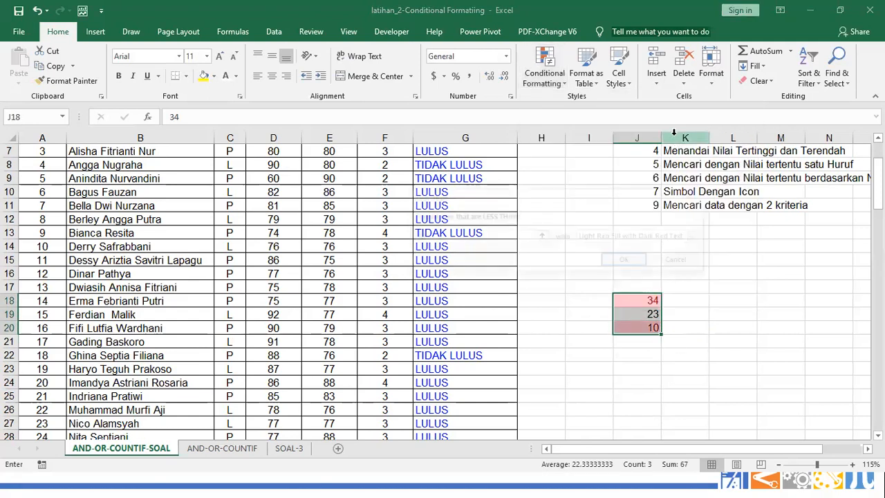
text(10)
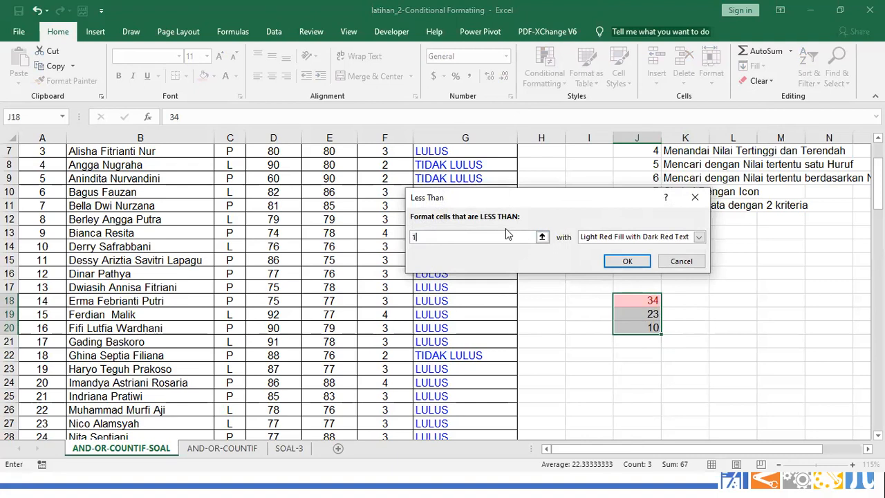
click(599, 237)
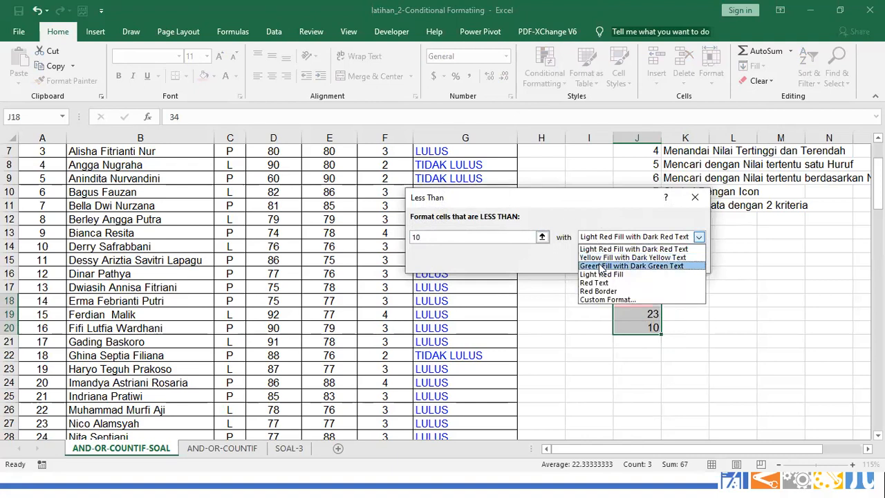
click(600, 267)
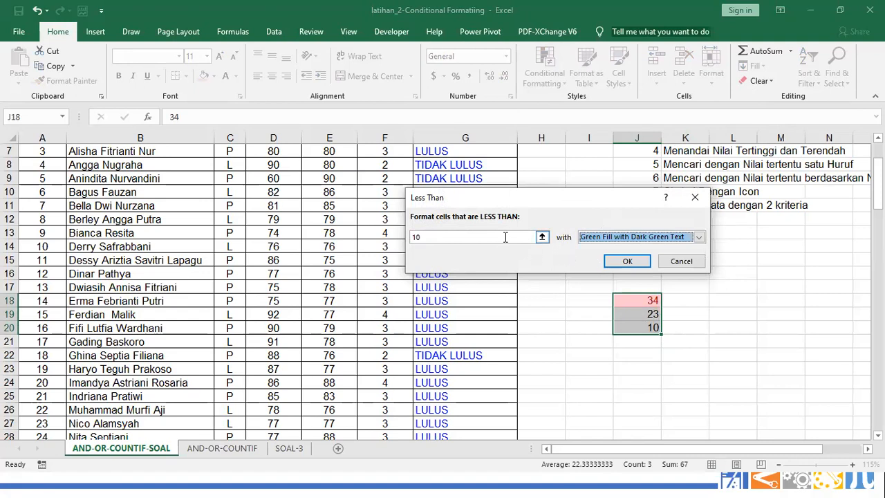
Set the threshold to 11 with Yellow Fill with Dark Yellow Text and apply it
click(505, 237)
click(591, 238)
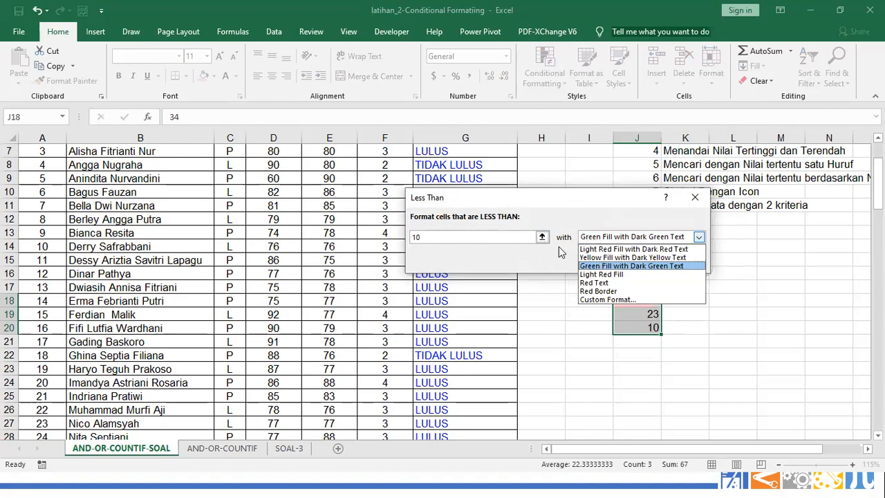
click(487, 237)
click(487, 238)
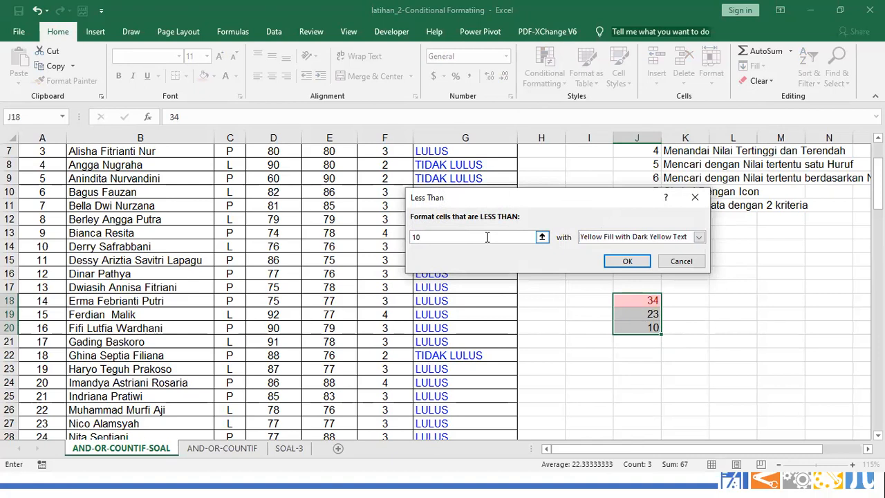
text(1)
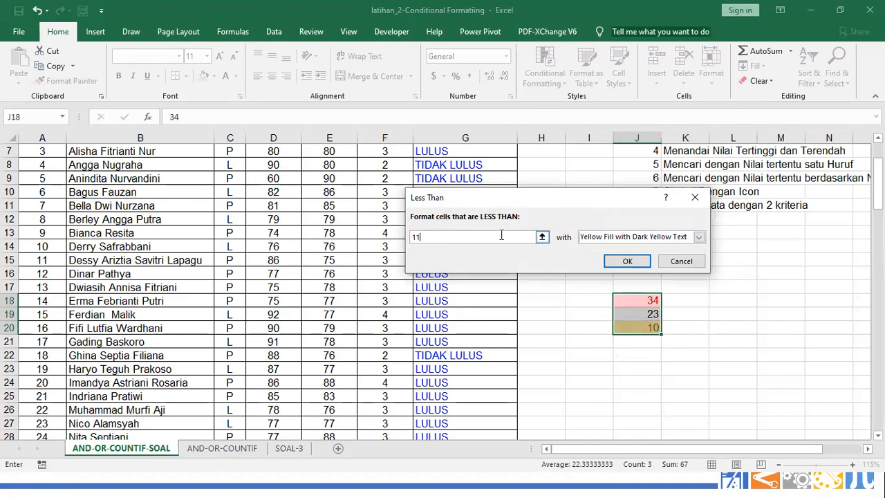
key(BackSpace)
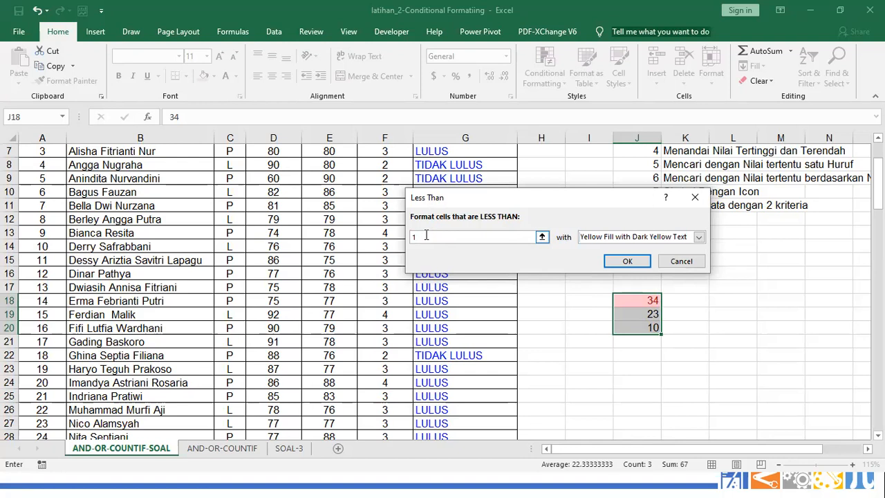
text(1)
click(625, 261)
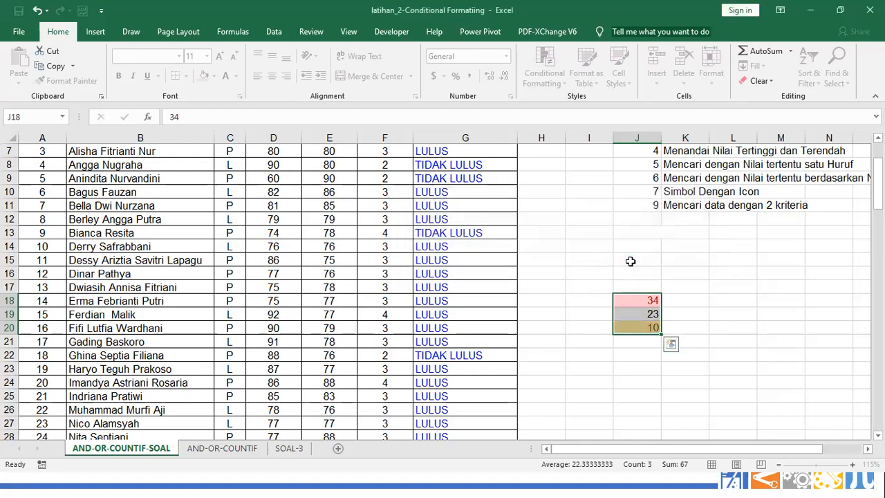
click(734, 305)
click(654, 302)
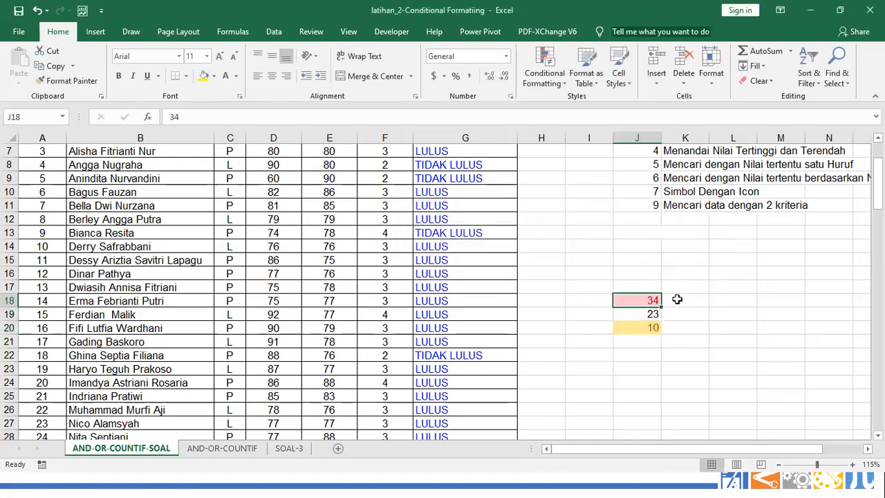
click(648, 329)
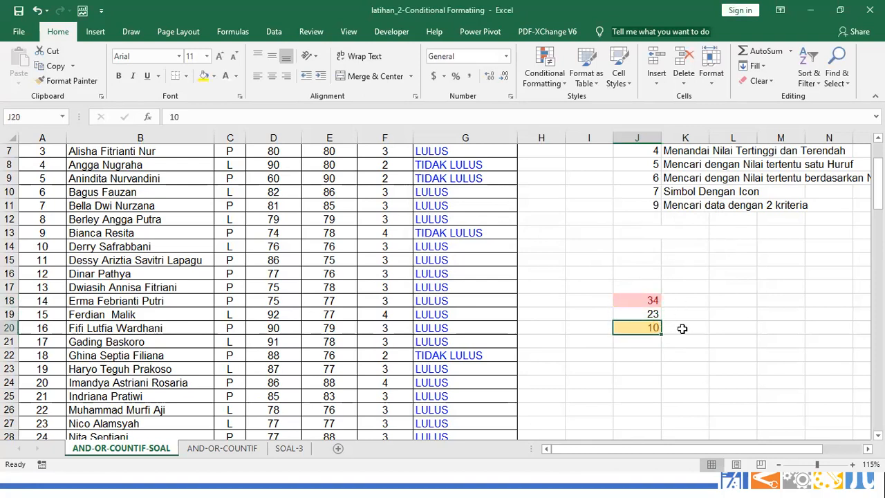
click(545, 69)
mouse_move(598, 105)
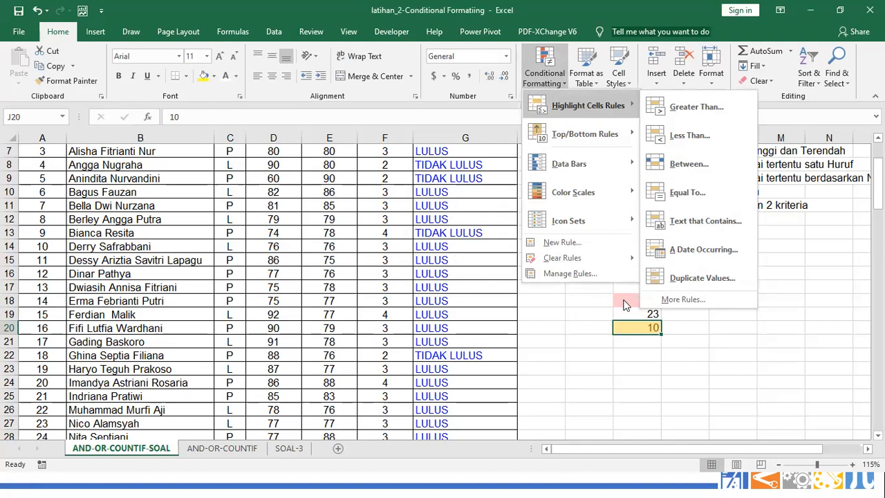
key(Escape)
key(Escape)
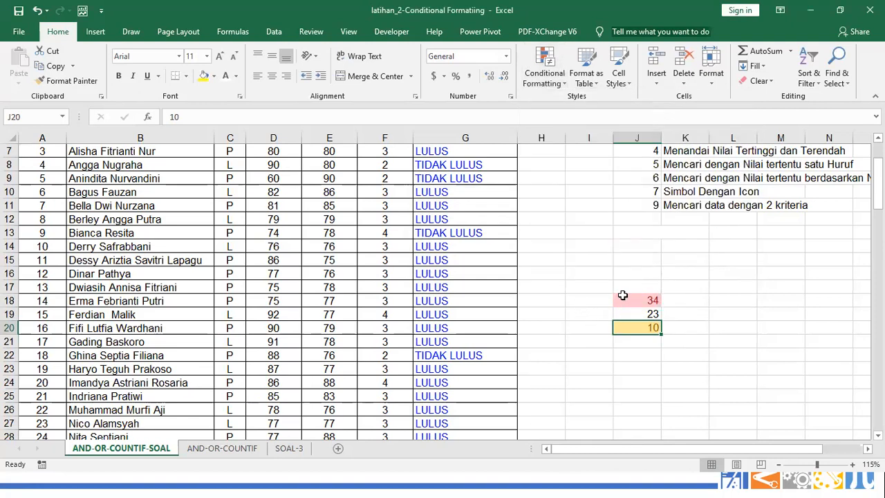
drag(622, 295, 625, 328)
click(545, 75)
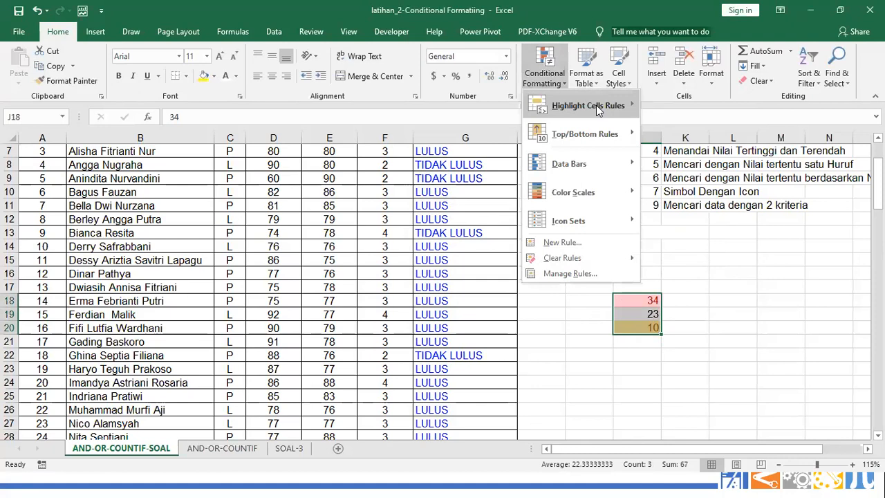
click(589, 329)
click(559, 86)
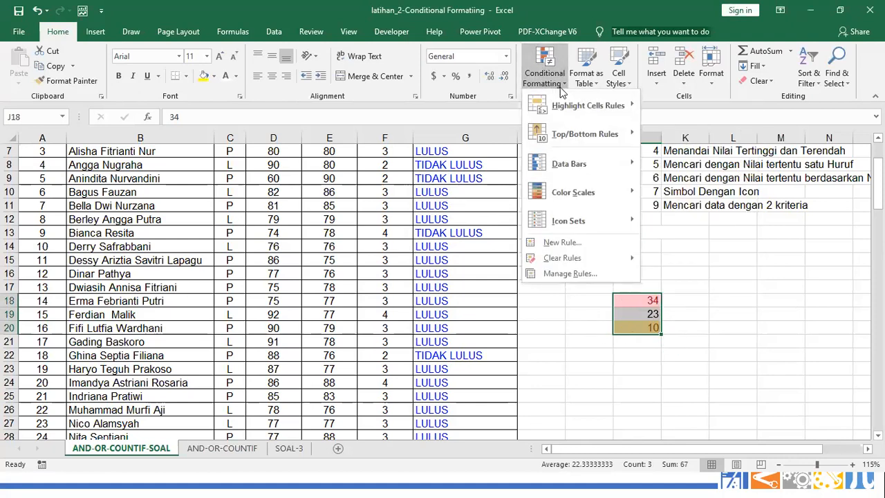
mouse_move(584, 133)
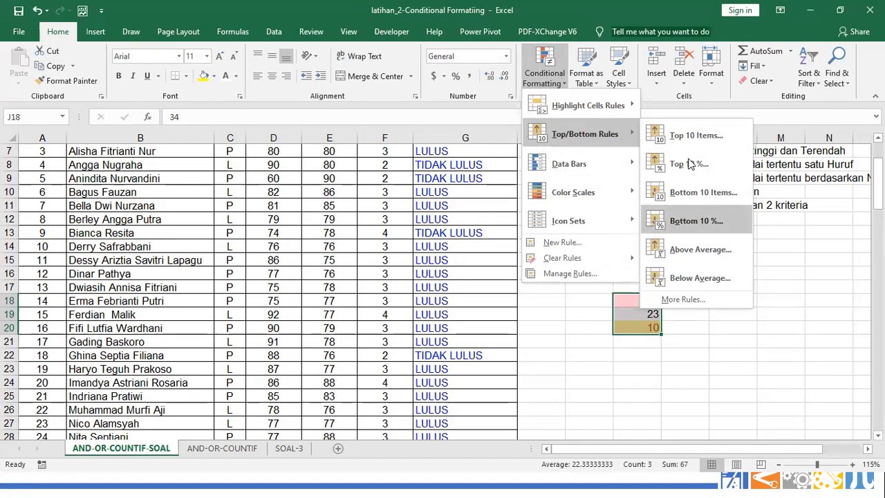
mouse_move(569, 164)
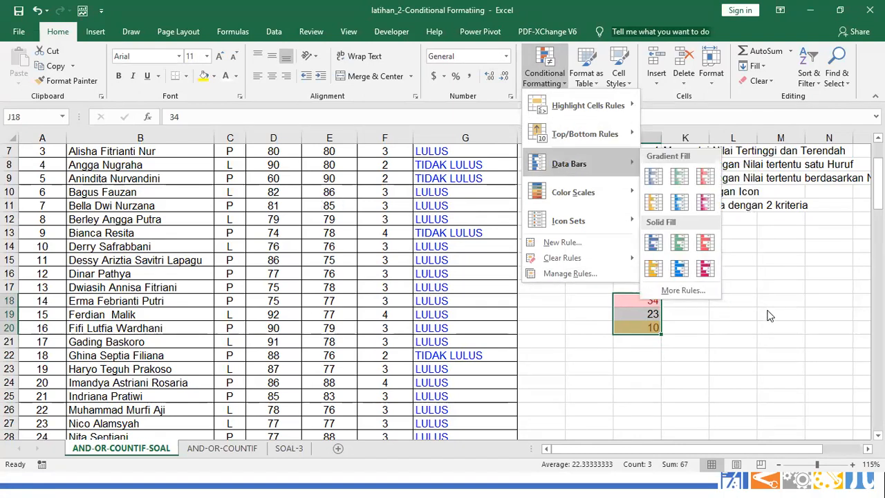
click(687, 253)
scroll(687, 253, up, 2)
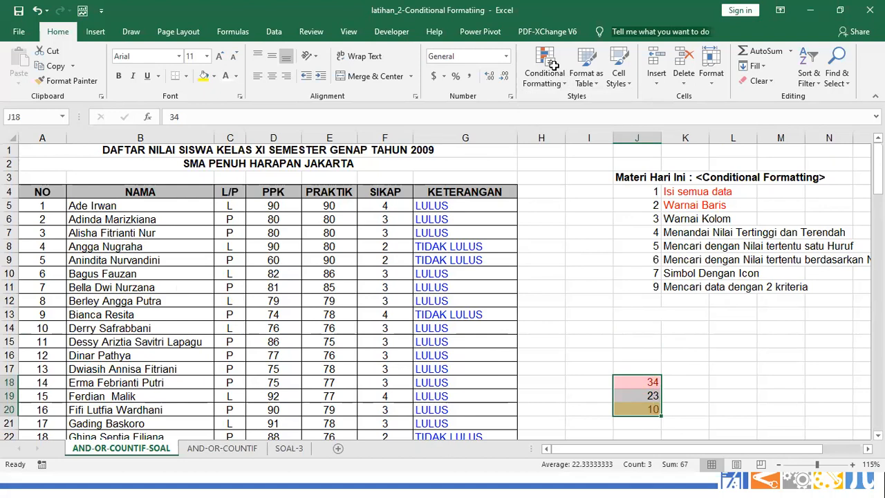
key(ctrl+Home)
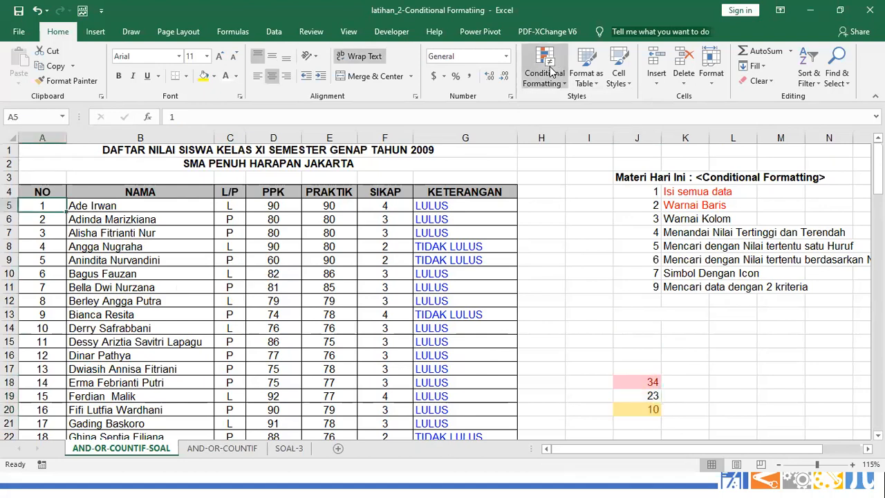
Create a new formula-based conditional formatting rule with a light gold fill
click(550, 72)
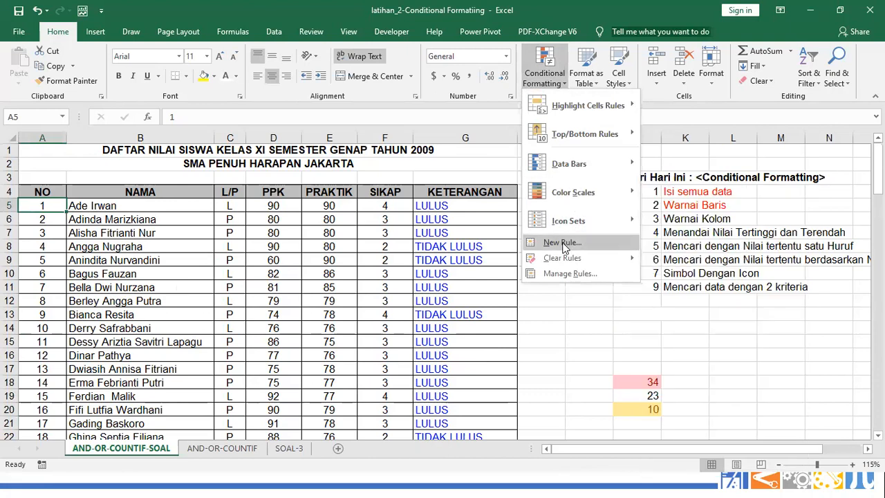
click(561, 242)
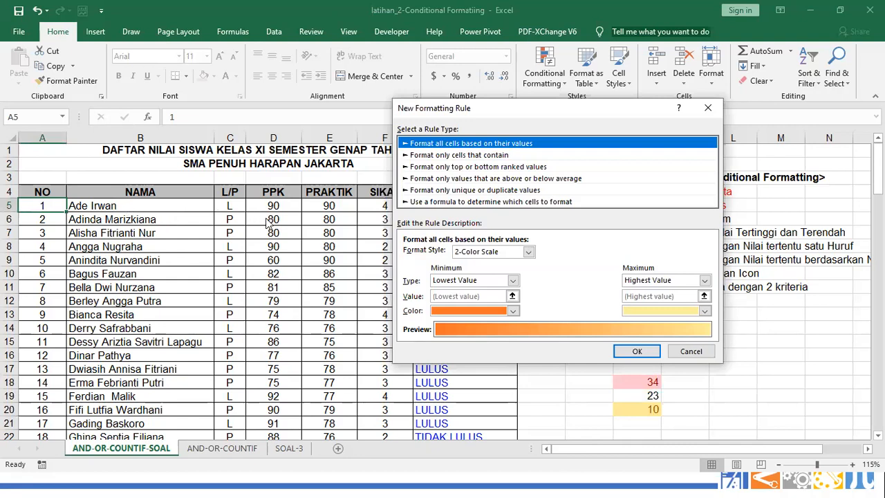
click(421, 203)
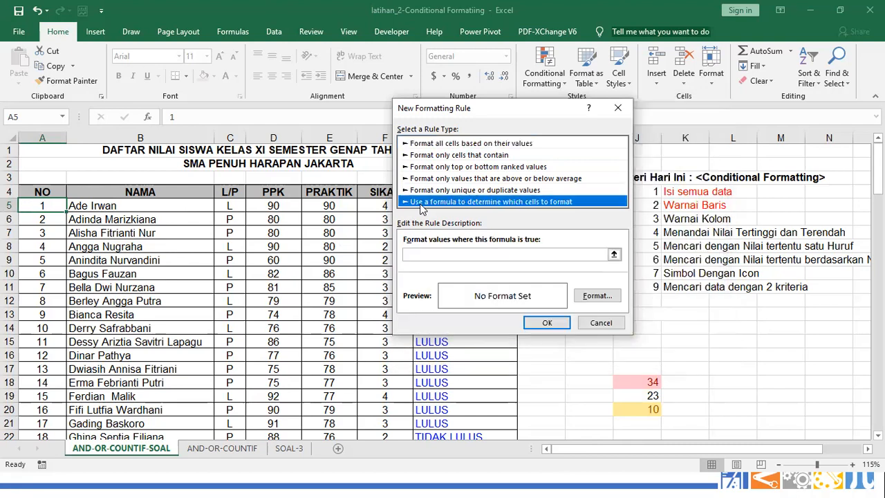
click(429, 255)
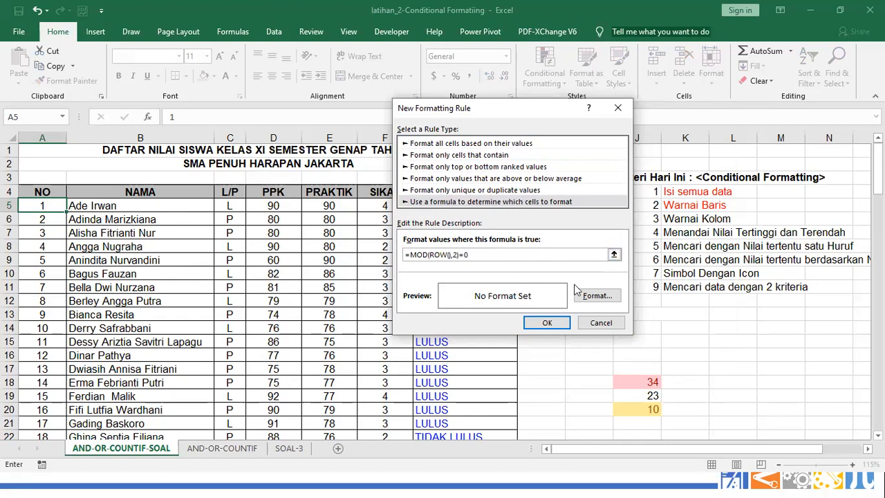
click(592, 296)
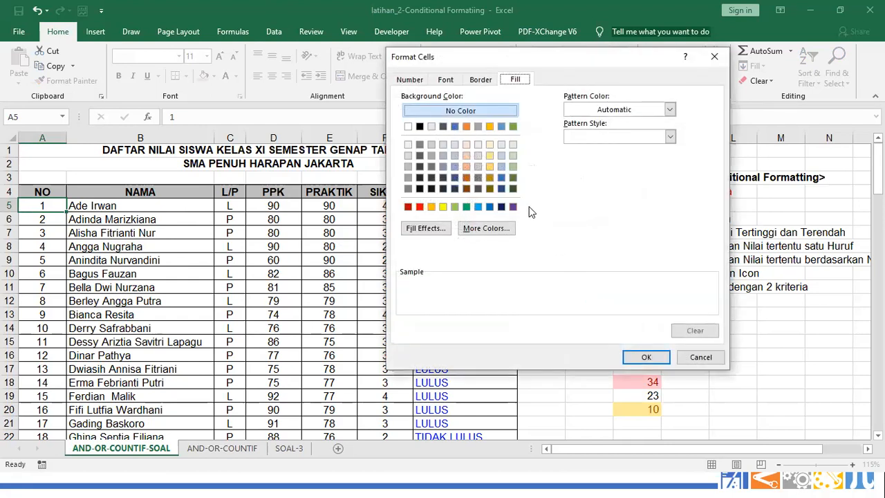
click(491, 166)
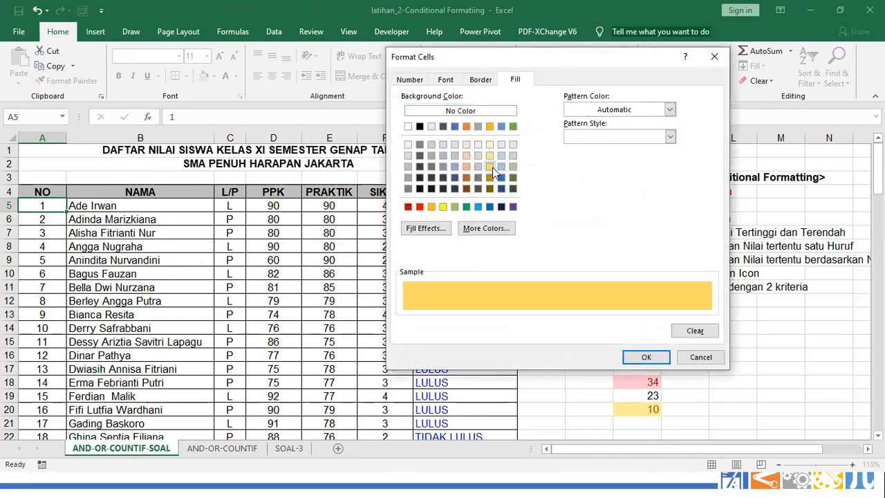
click(646, 358)
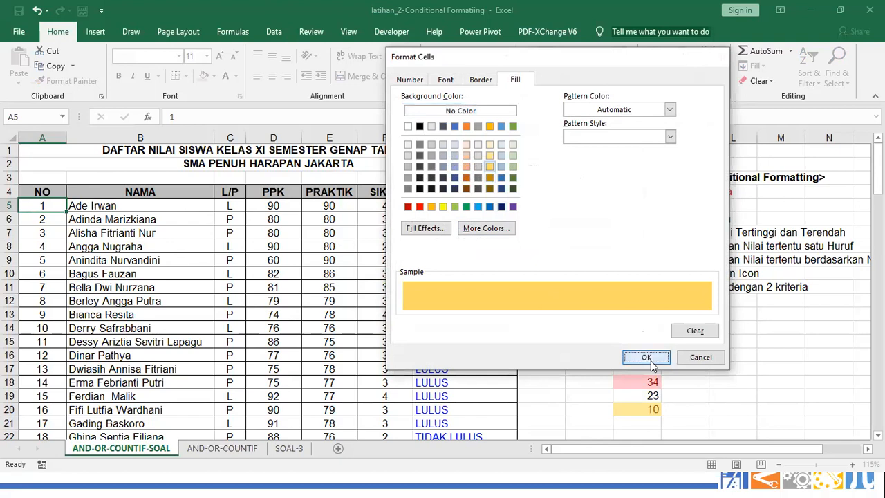
click(562, 329)
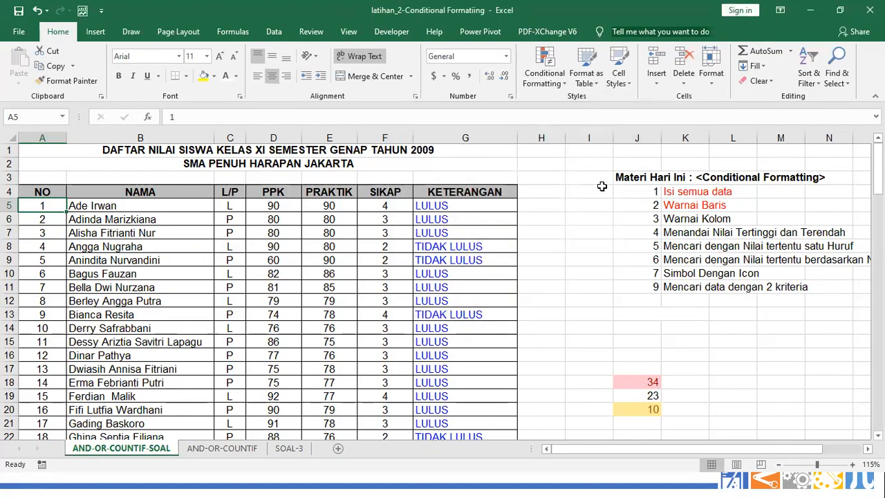
click(545, 78)
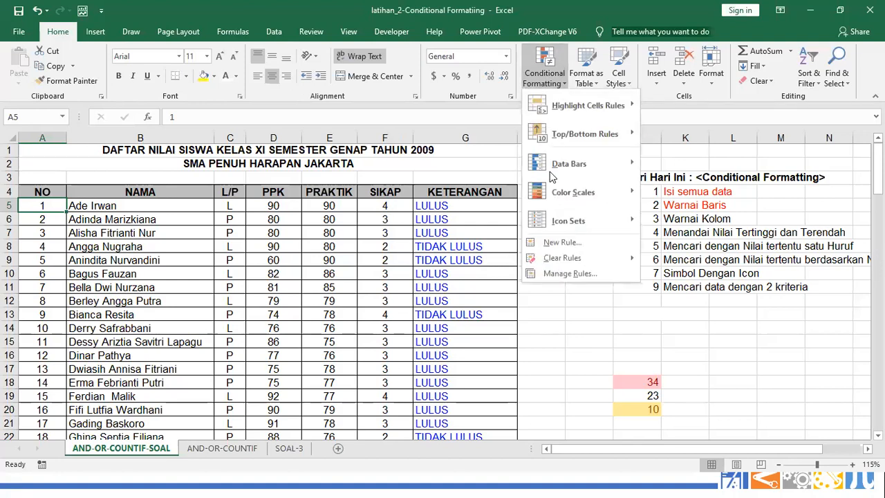
In Manage Rules, pick A5:G42 as the formula rule's Applies to range
click(555, 274)
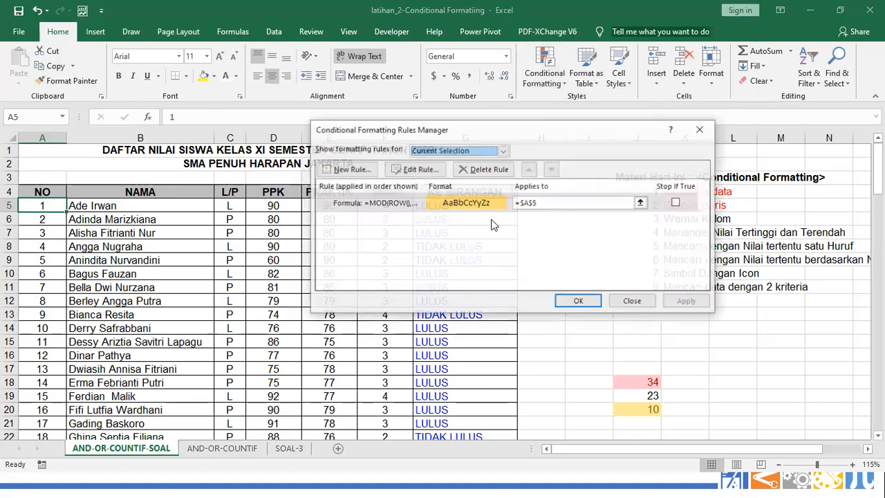
click(463, 206)
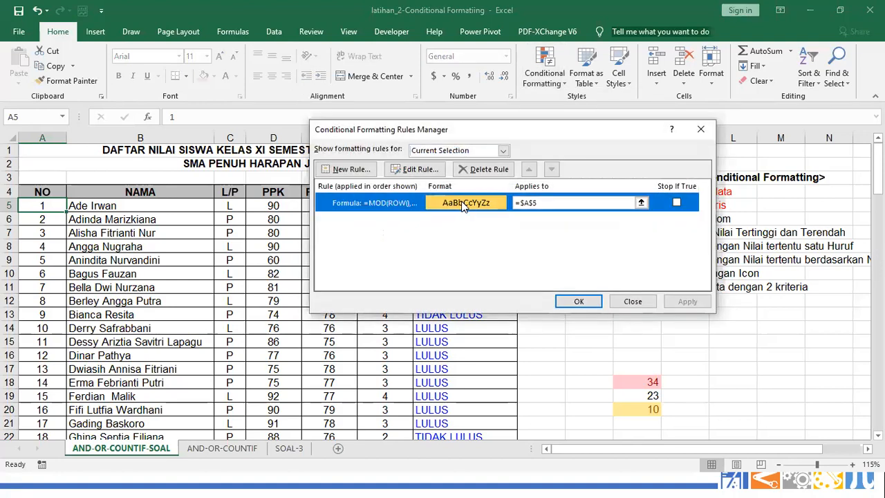
click(641, 203)
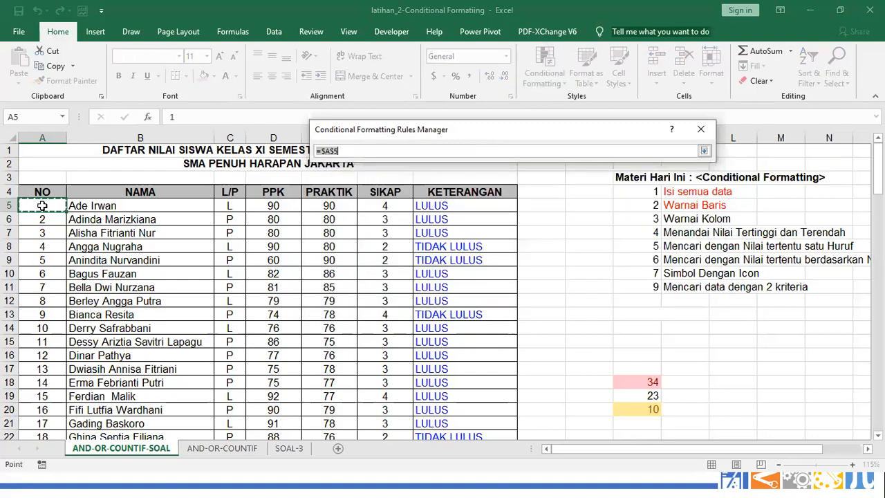
drag(42, 205, 468, 387)
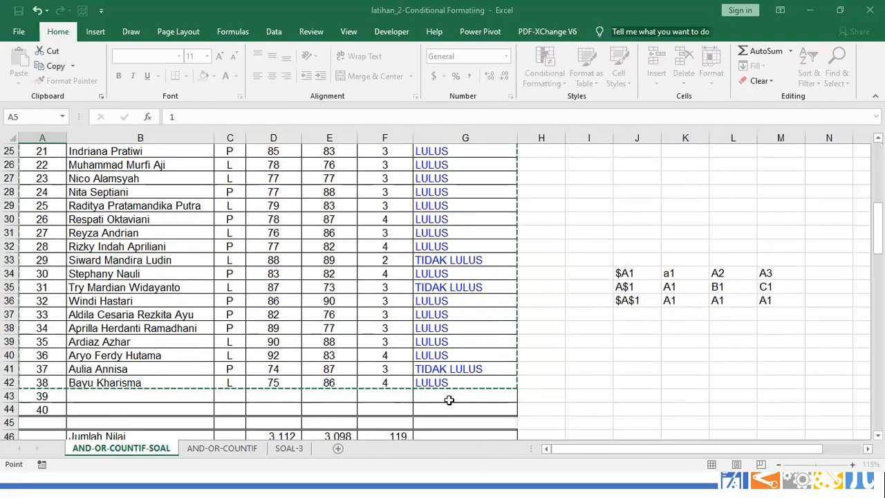
click(559, 384)
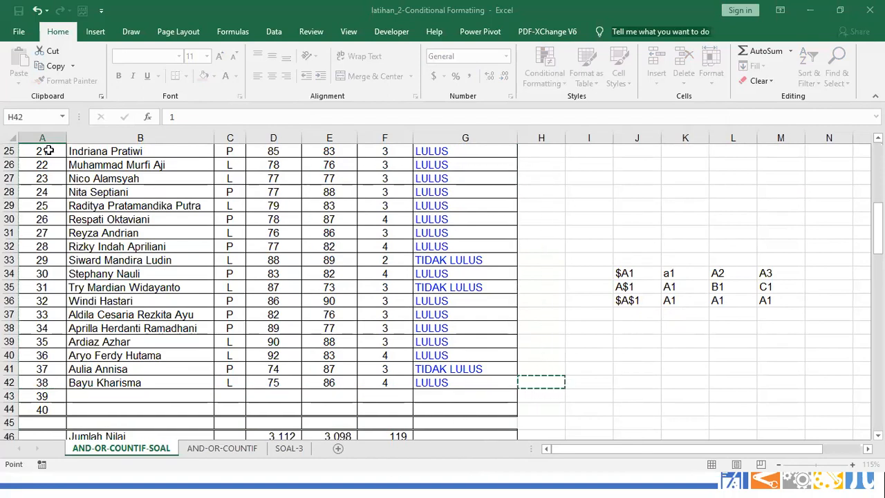
scroll(44, 148, up, 8)
drag(39, 207, 487, 365)
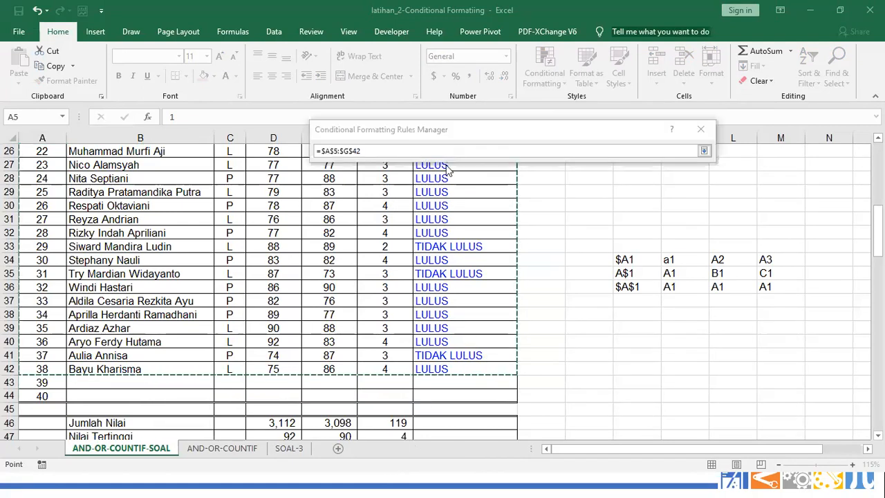
Apply the banding to $A$5:$G$42, check columns E to G, and confirm
click(703, 151)
click(687, 300)
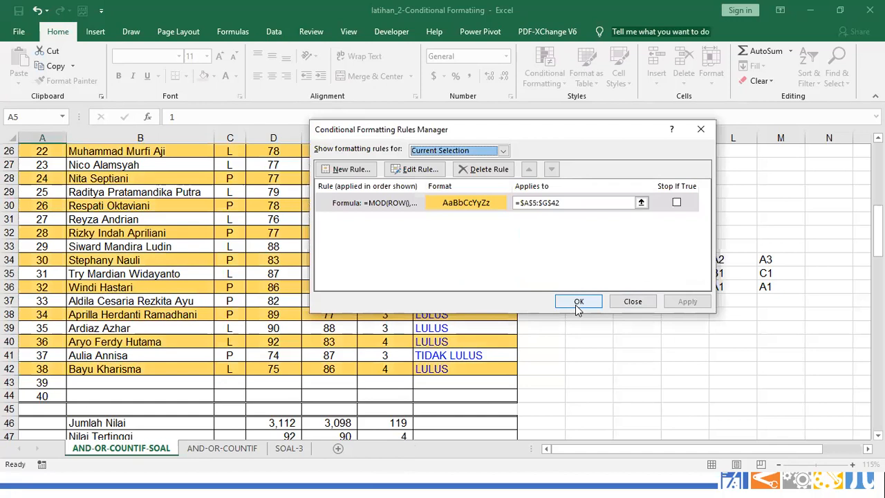
drag(571, 137, 776, 180)
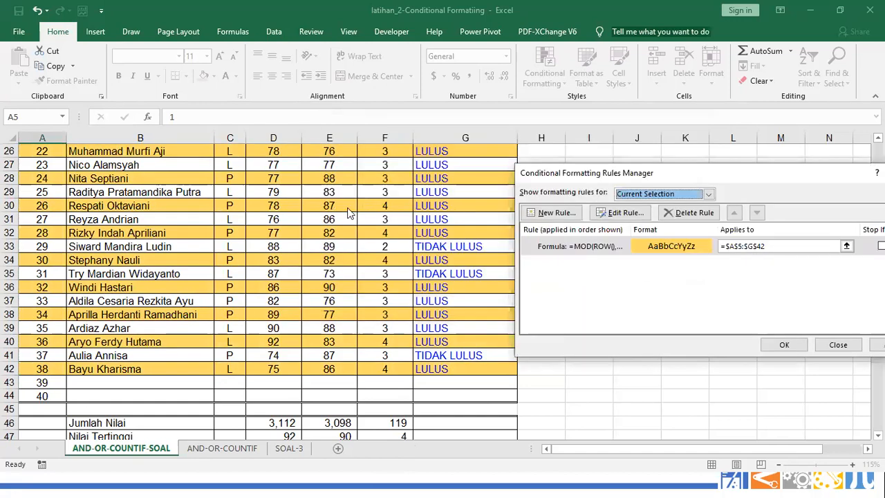
click(790, 339)
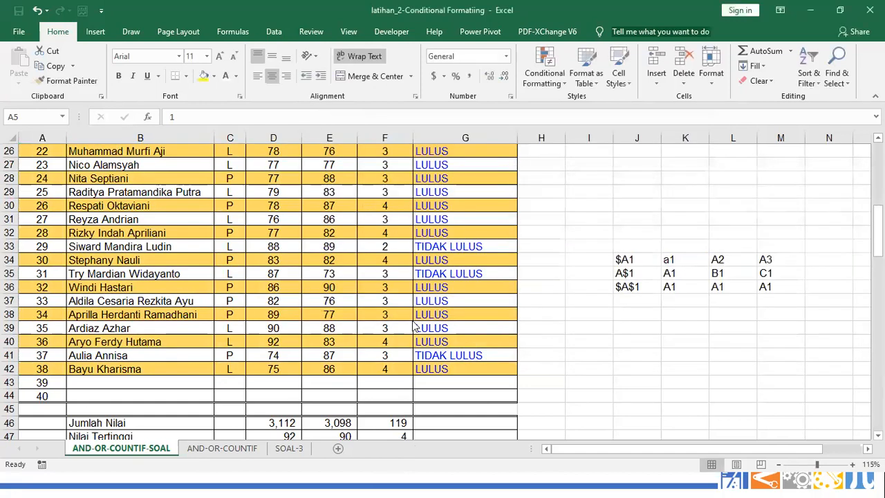
scroll(173, 256, up, 8)
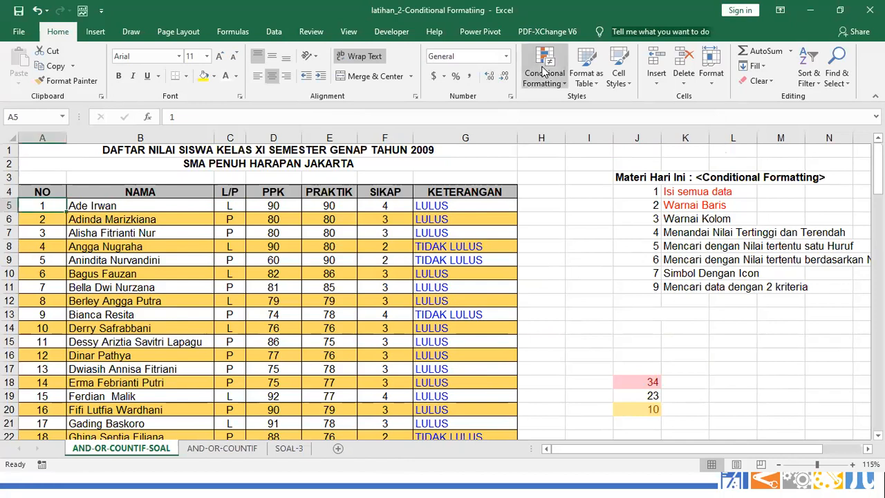
Delete the MOD(ROW()) banding rule in the Conditional Formatting Rules Manager
click(544, 71)
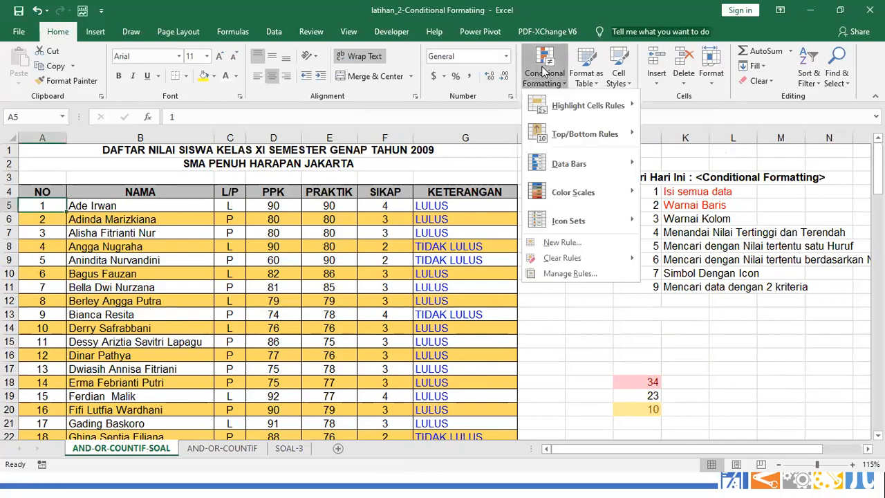
click(577, 276)
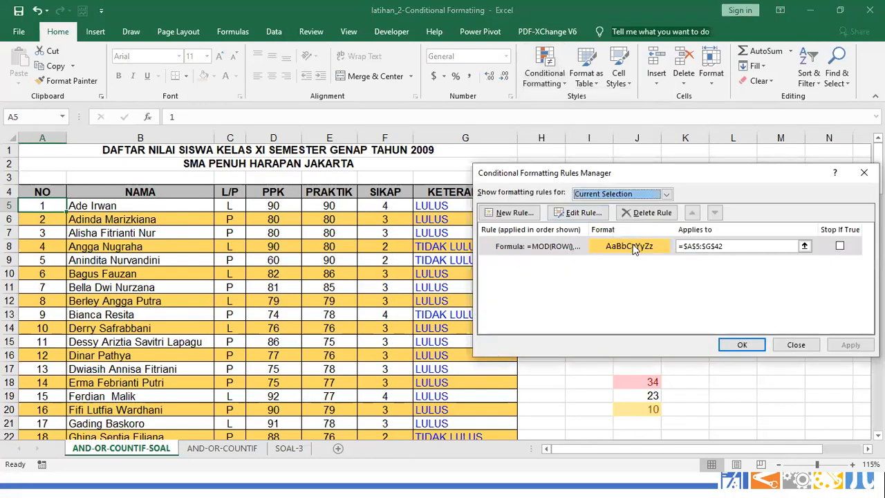
click(646, 212)
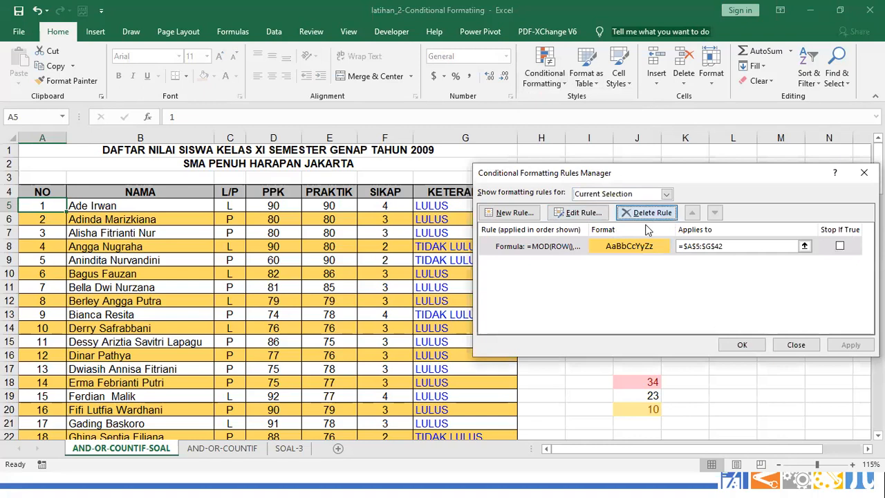
click(743, 345)
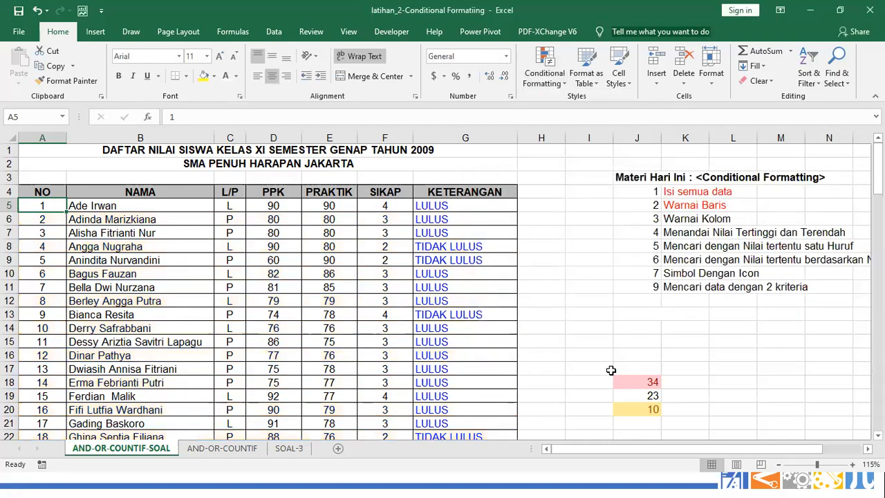
Enter '=MOD() as text in J23 and MODULUS in K23
scroll(631, 381, down, 3)
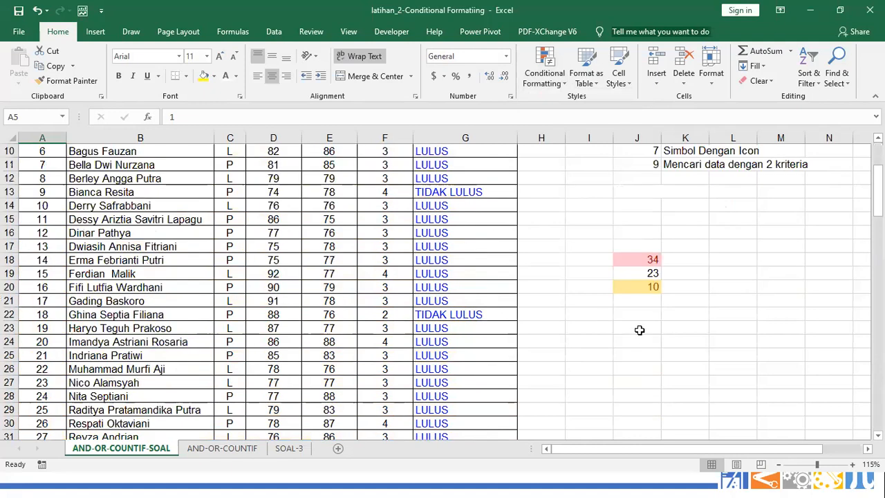
click(656, 327)
text(=M)
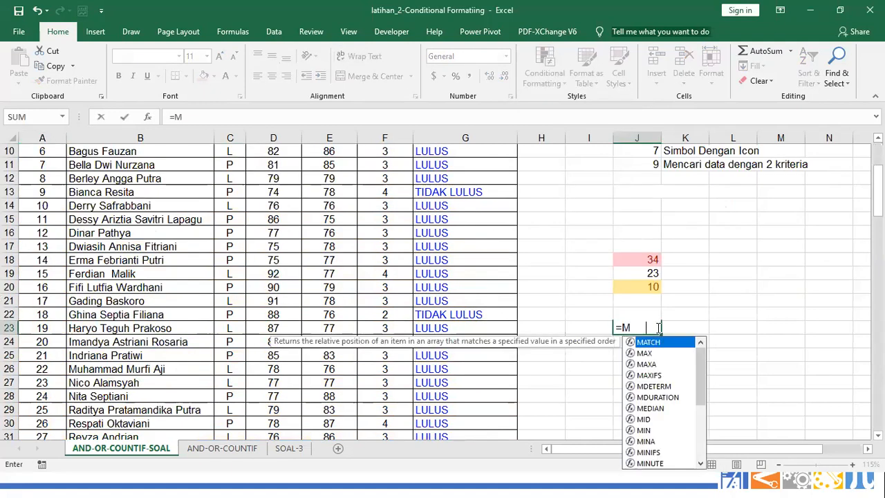
text(OD())
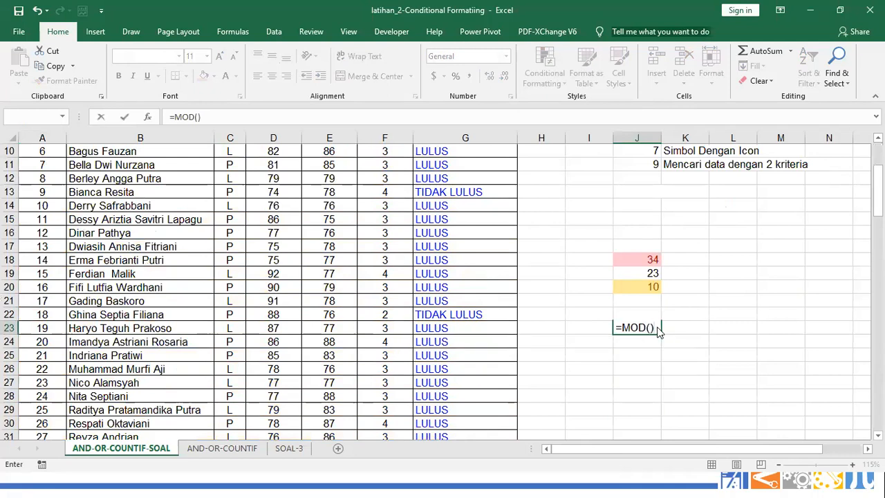
key(Return)
key(Return)
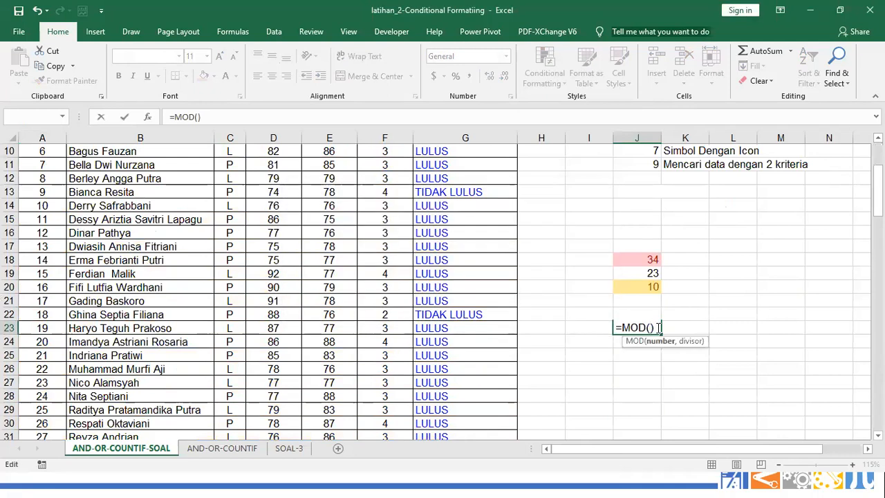
key(Left)
key(Left)
key(Left)
key(Left)
text(')
key(Return)
scroll(659, 327, up, 1)
click(558, 332)
text(M)
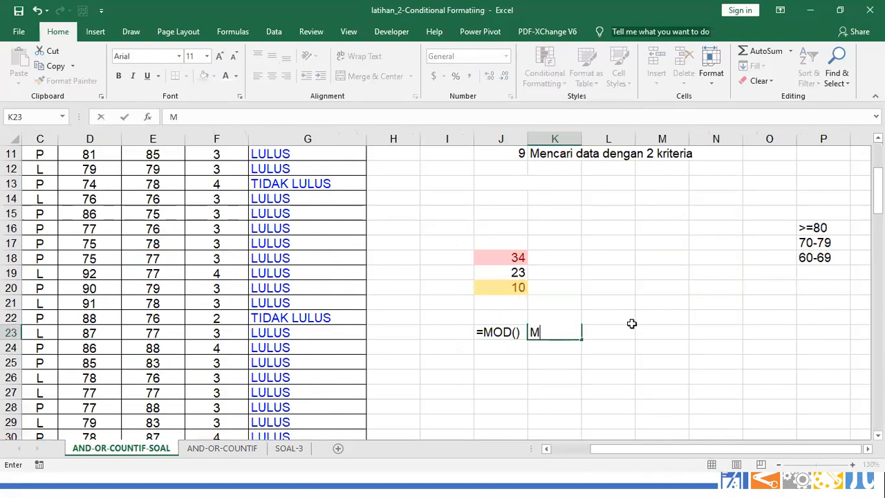
text(ODULUE)
key(BackSpace)
text(S)
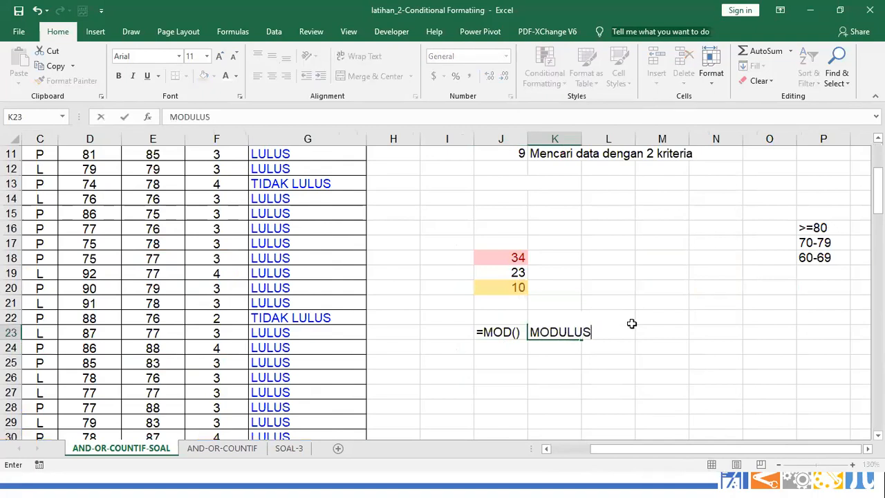
key(Return)
Enter ARTINYA in J24 and SISA BAGI in K24
key(Left)
text(ARTINYA)
key(Return)
key(Up)
key(Right)
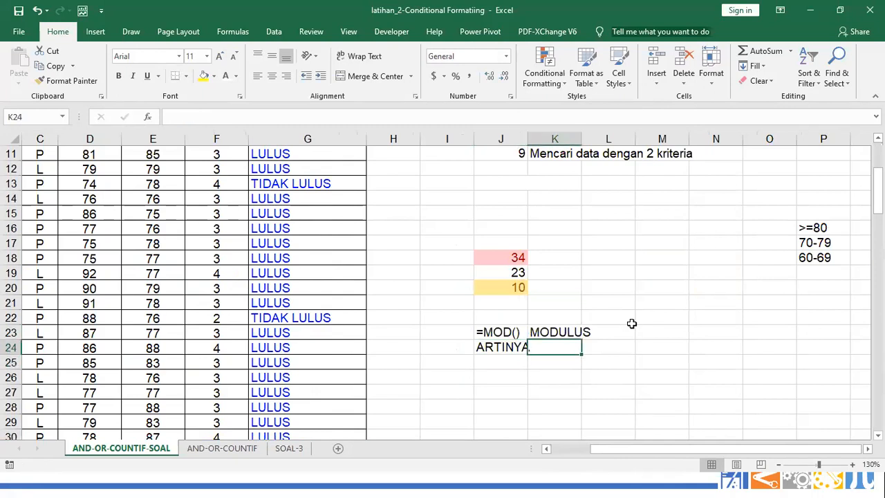
text(SISA)
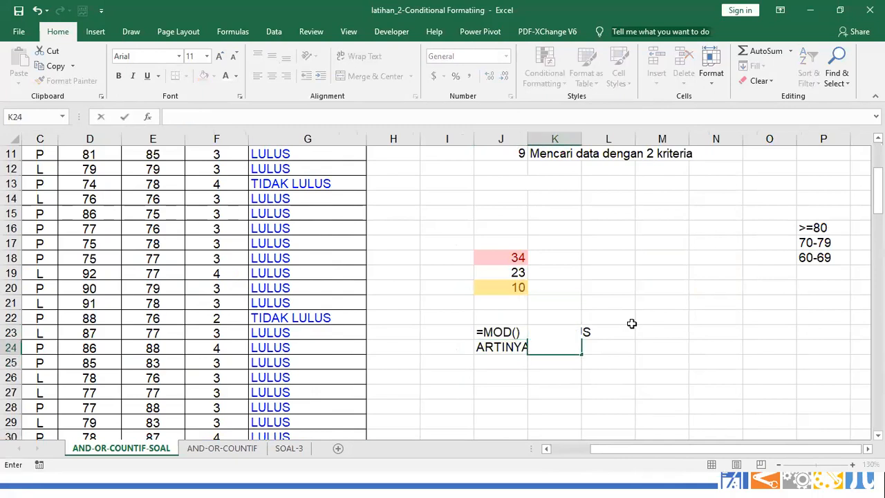
text( BAGI)
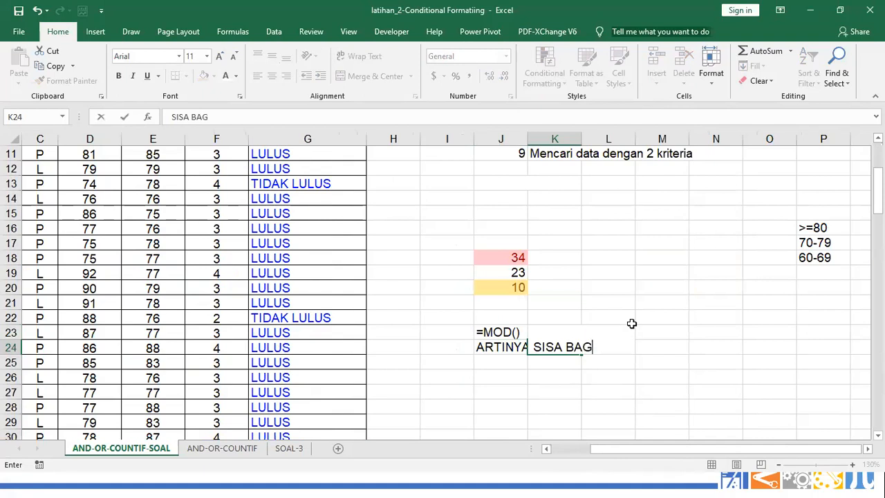
key(Return)
key(Down)
key(Left)
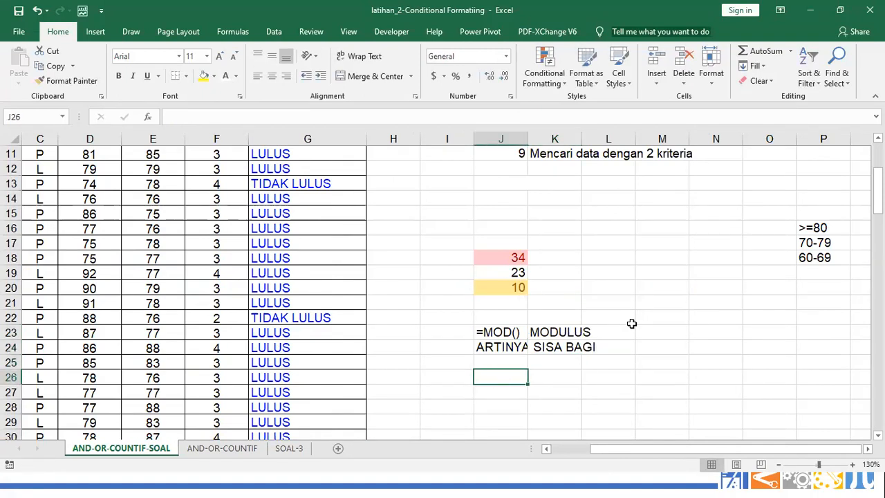
Enter 4/2 in J26, try General and Number formats on it, then clear it
text(4/2)
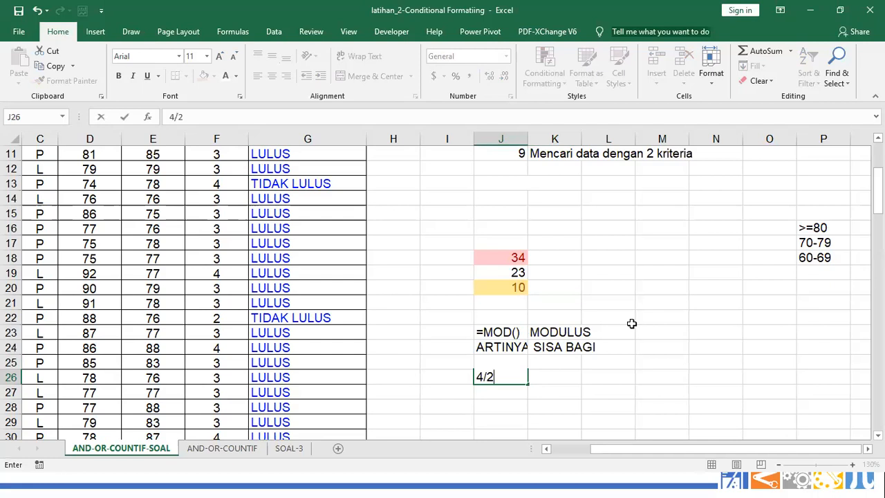
key(Return)
key(Up)
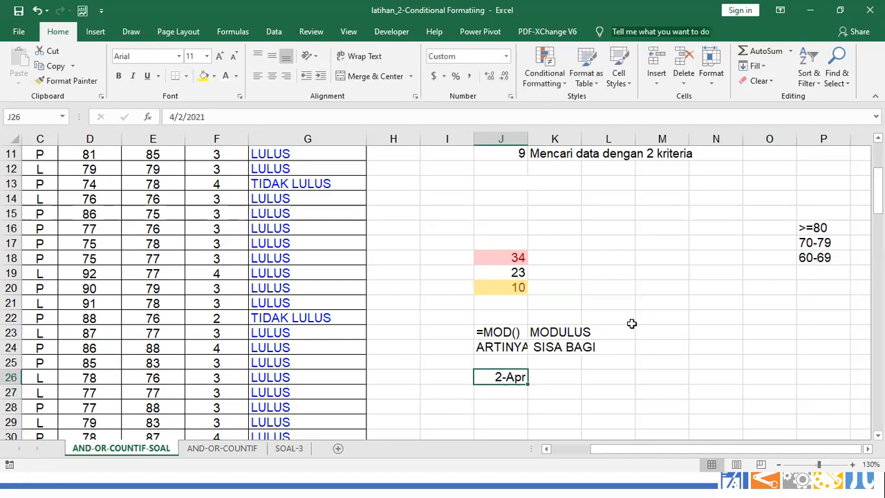
click(507, 56)
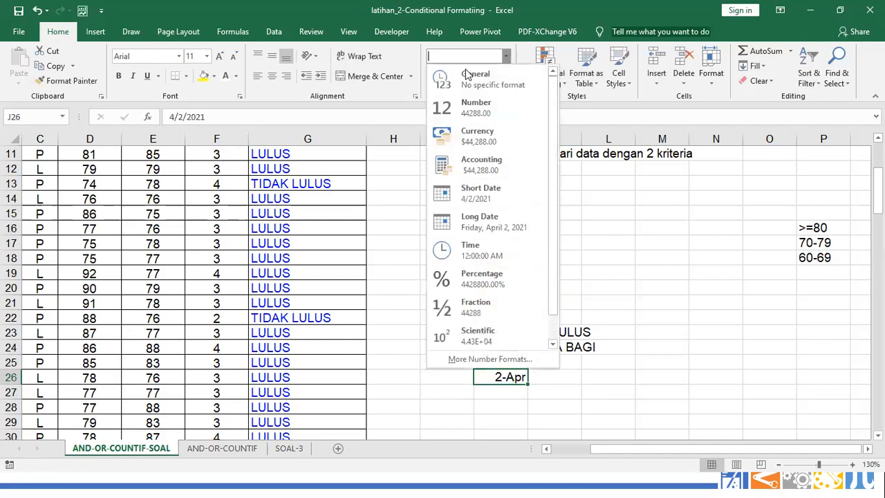
click(462, 80)
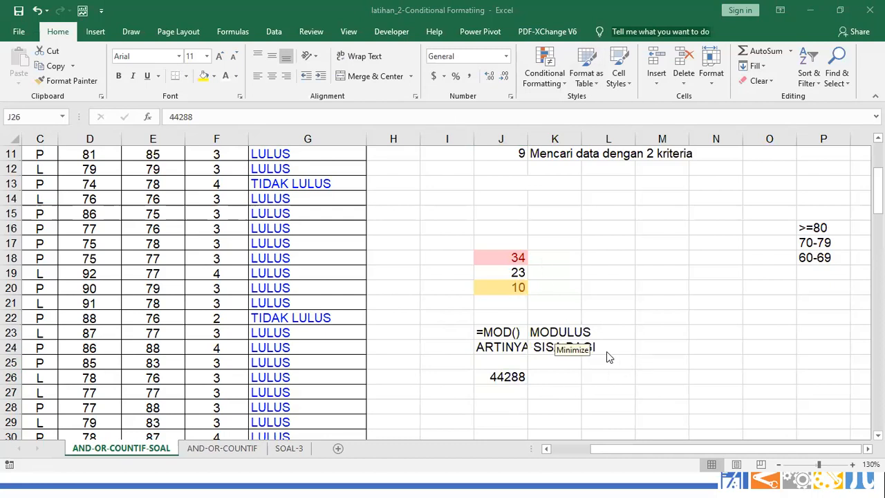
click(648, 348)
key(Down)
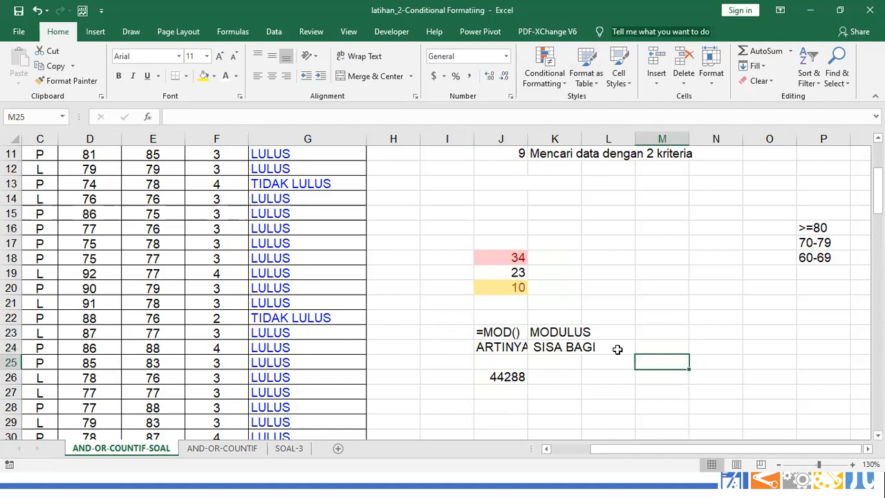
key(Left)
key(Left)
key(Left)
key(Down)
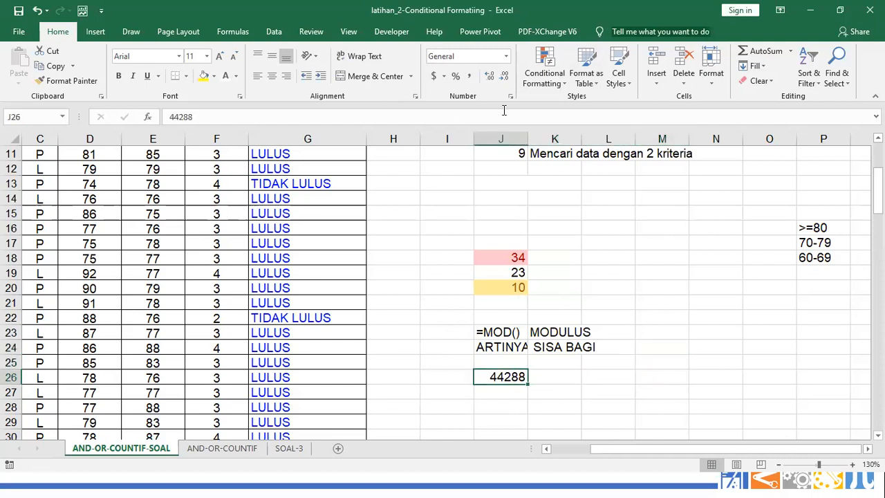
click(505, 56)
click(477, 111)
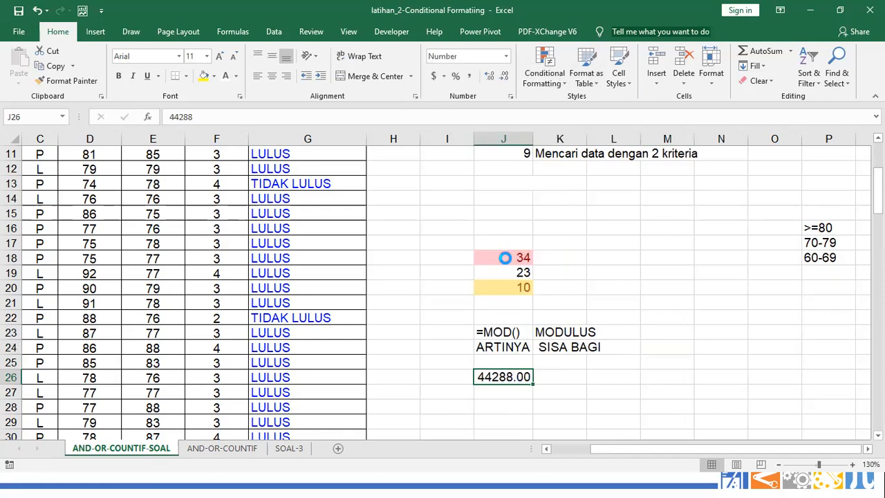
key(Delete)
Enter =4/2 in M24, format it as General to show 2, and narrow column M
key(Right)
key(Right)
key(Right)
key(Up)
key(Up)
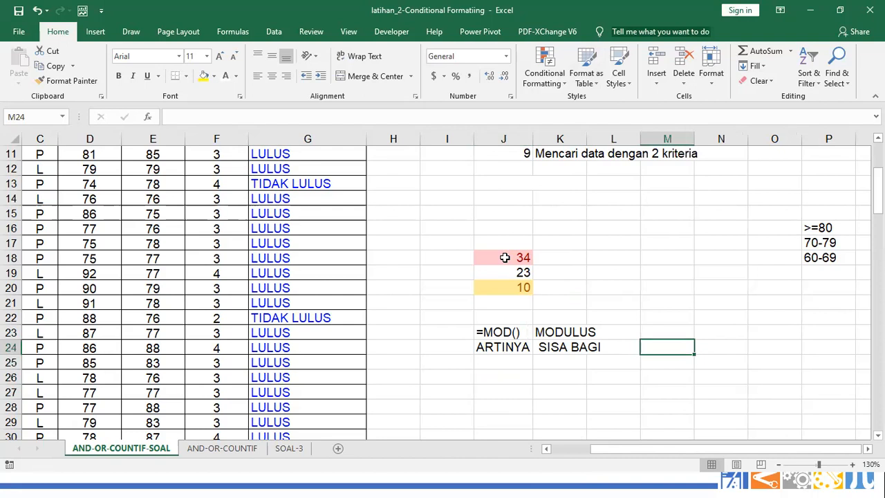
text(4/2)
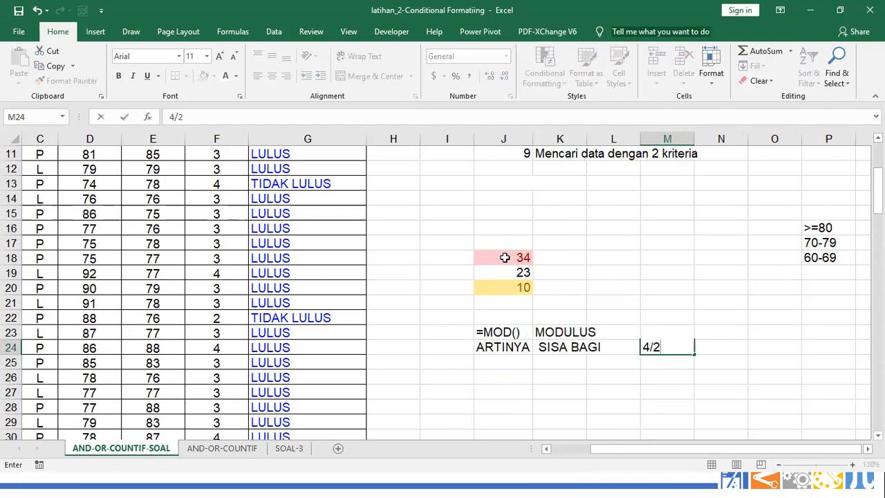
key(ctrl+Return)
key(Return)
key(Up)
text(=4/2)
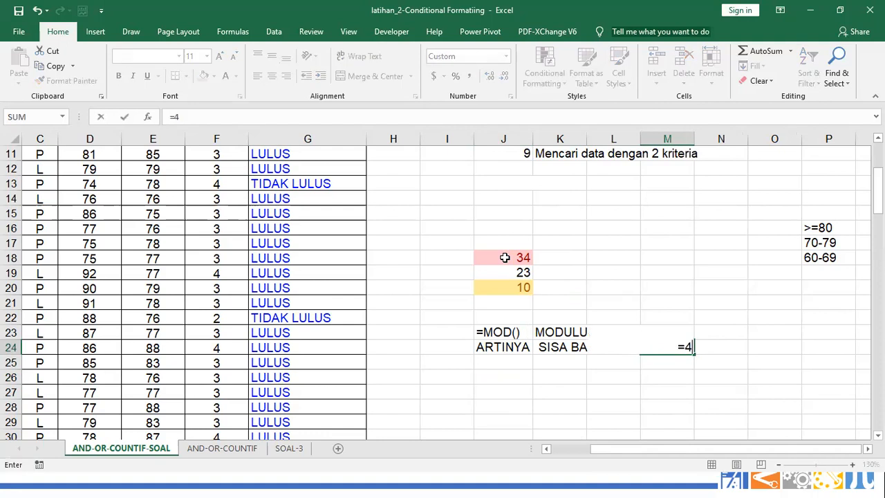
key(Return)
key(Up)
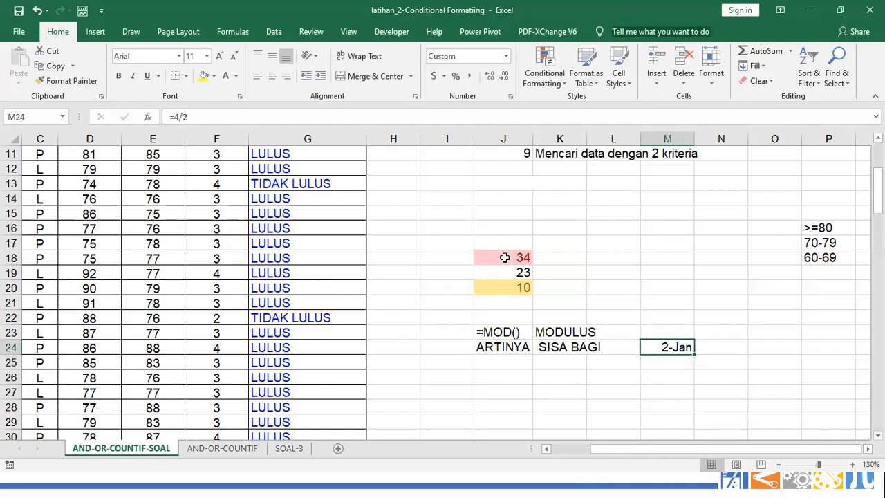
click(506, 56)
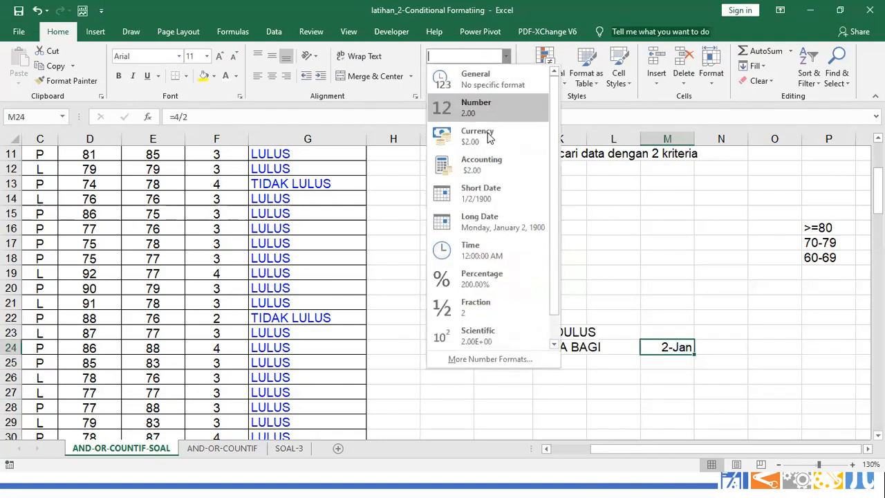
click(471, 89)
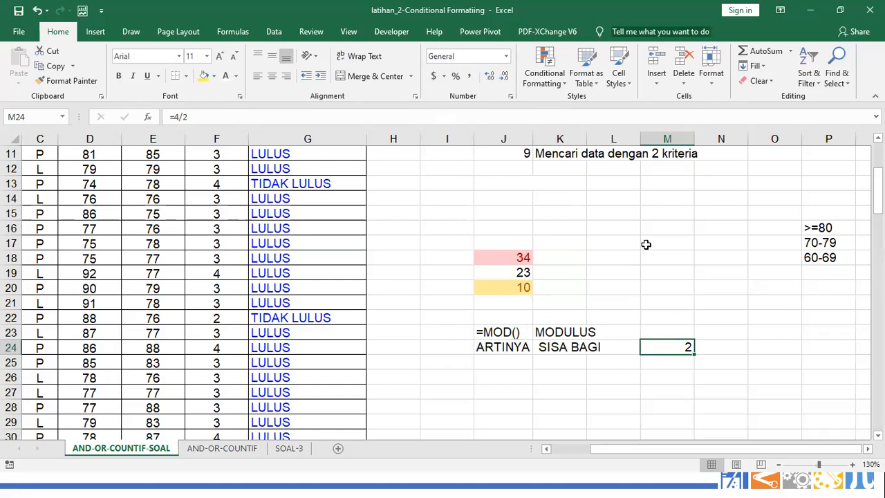
drag(691, 138, 663, 139)
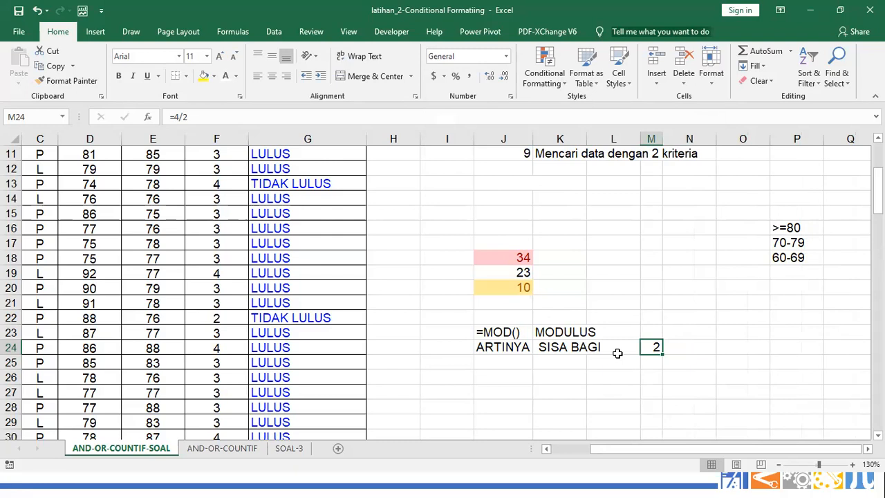
Enter =MOD(4,2) in N24 so it returns the remainder 0
key(Right)
text(=)
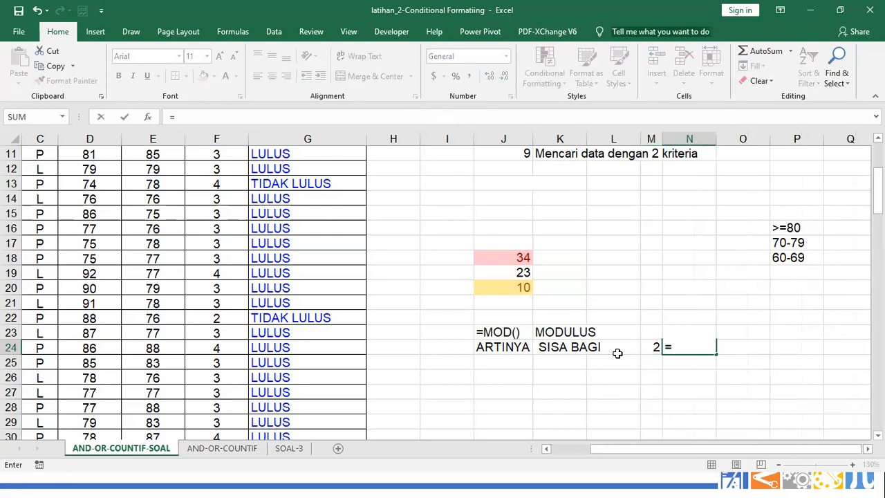
text(MOD)
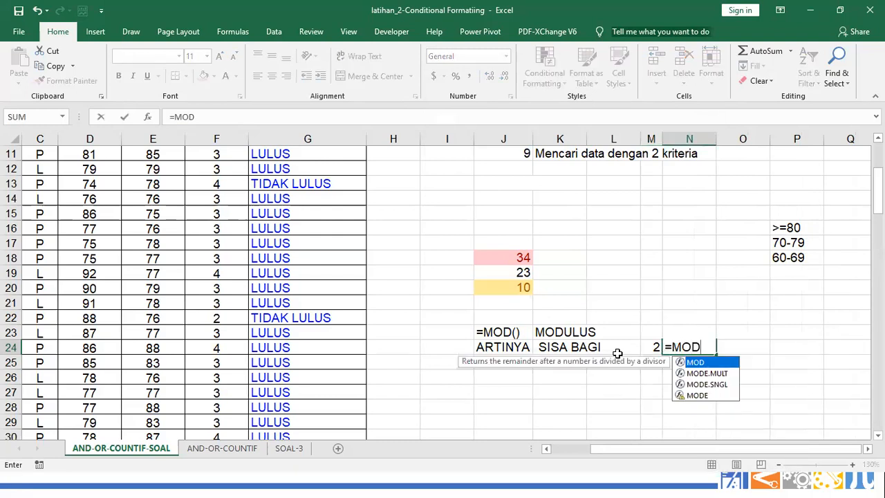
text((4)
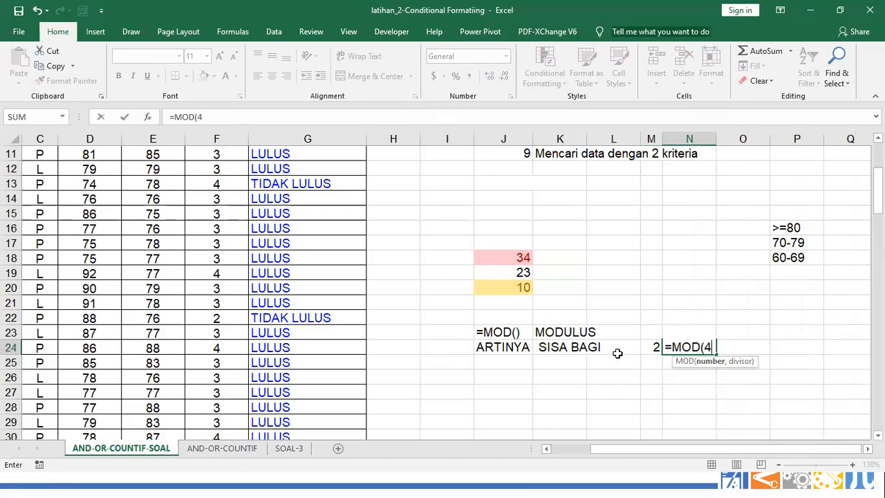
text(/)
key(BackSpace)
text(,)
key(BackSpace)
key(BackSpace)
text(2)
key(BackSpace)
text(4/2,0)
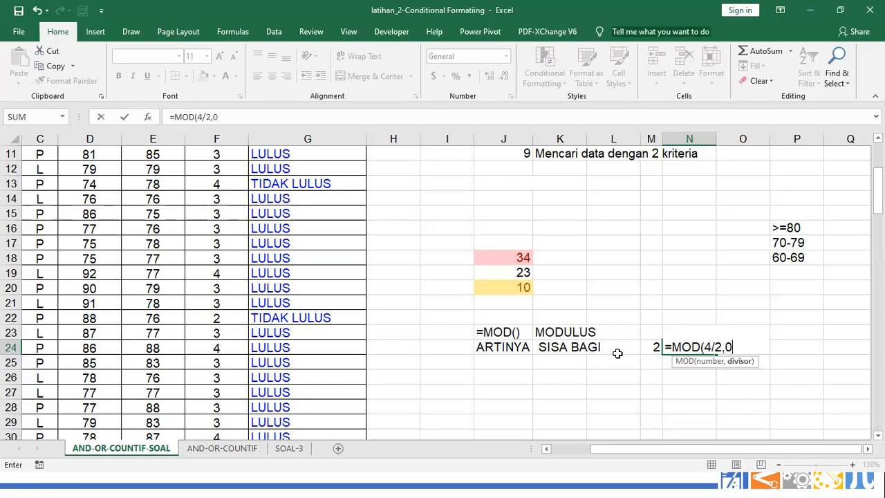
text())
key(BackSpace)
key(BackSpace)
key(BackSpace)
key(BackSpace)
key(BackSpace)
text(,2))
key(Return)
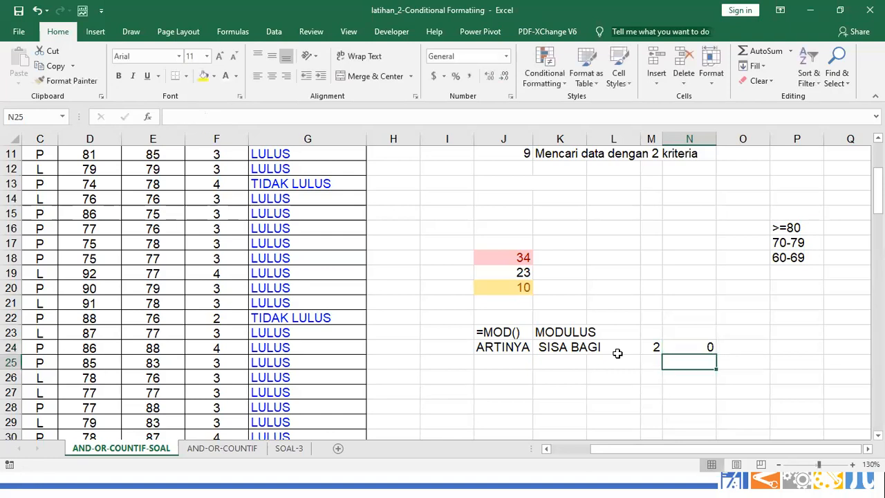
click(699, 347)
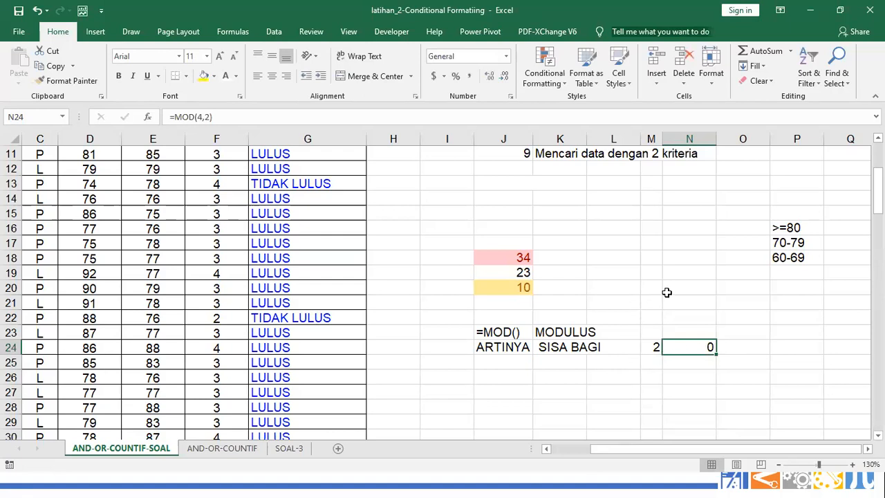
click(692, 287)
Enter 4 and 2X2 in N20:O20, and 5 and 2X2 in N21:O21
text(4)
key(Tab)
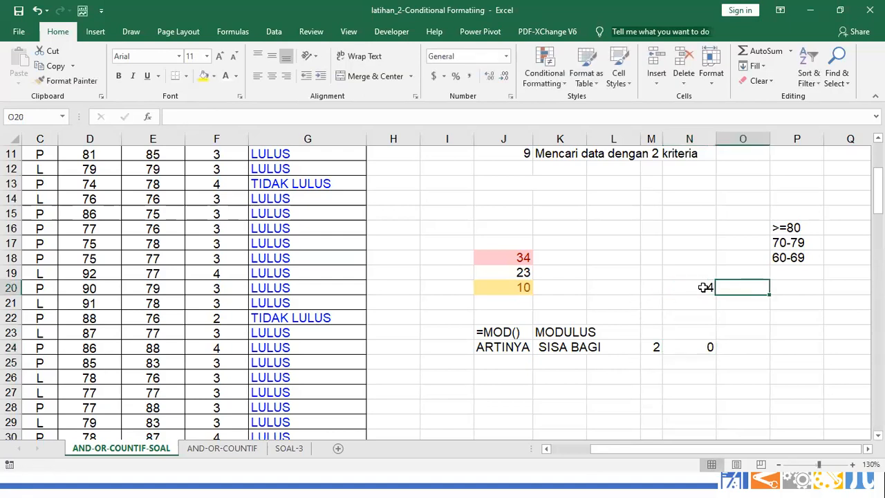
text(2X2)
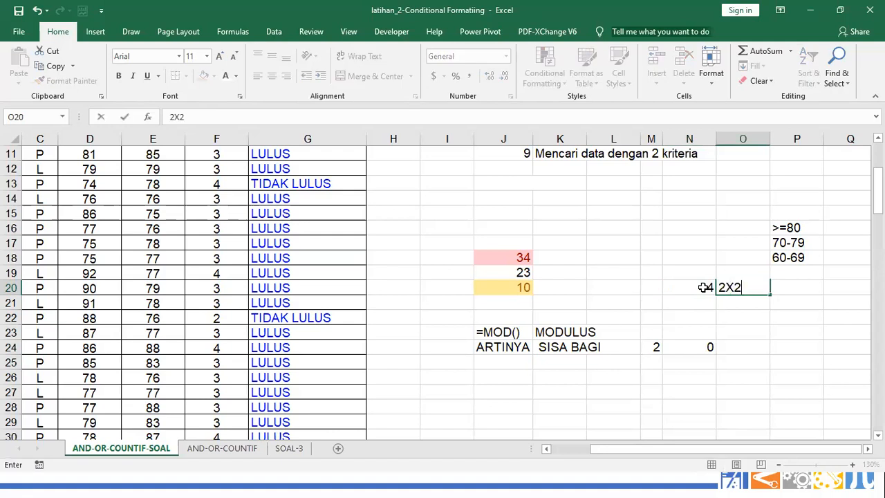
key(Return)
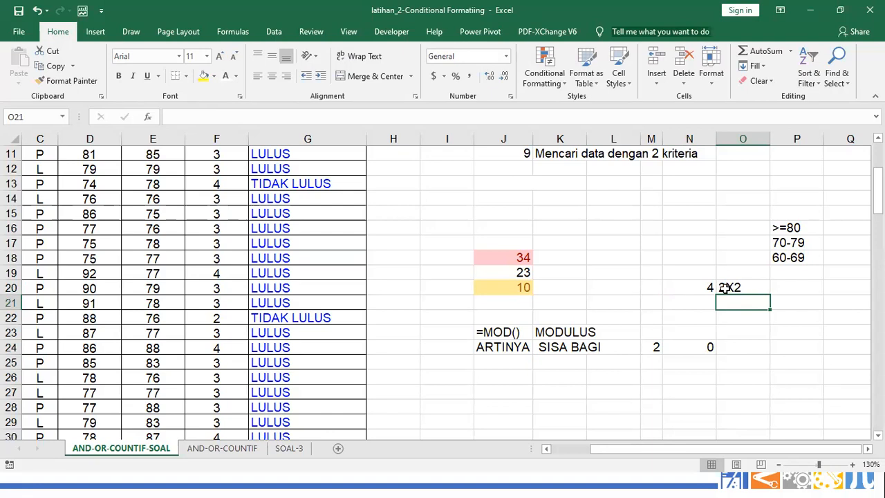
key(Left)
text(5)
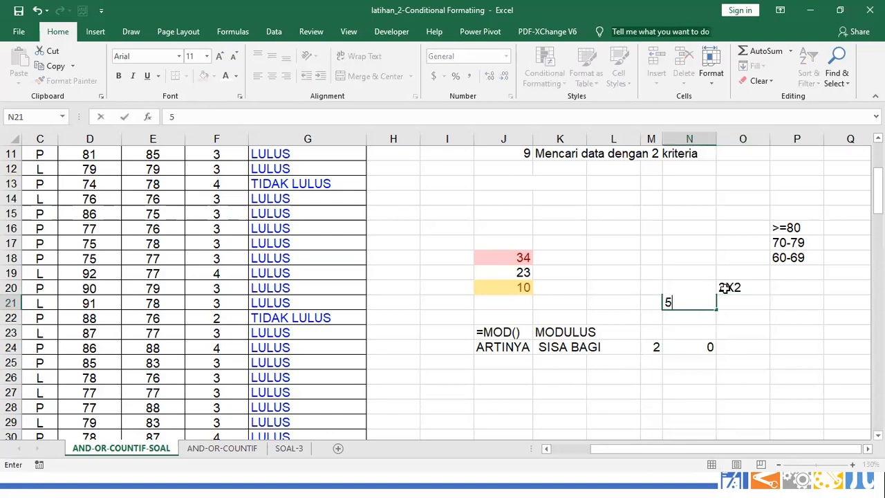
key(Right)
text(2X2)
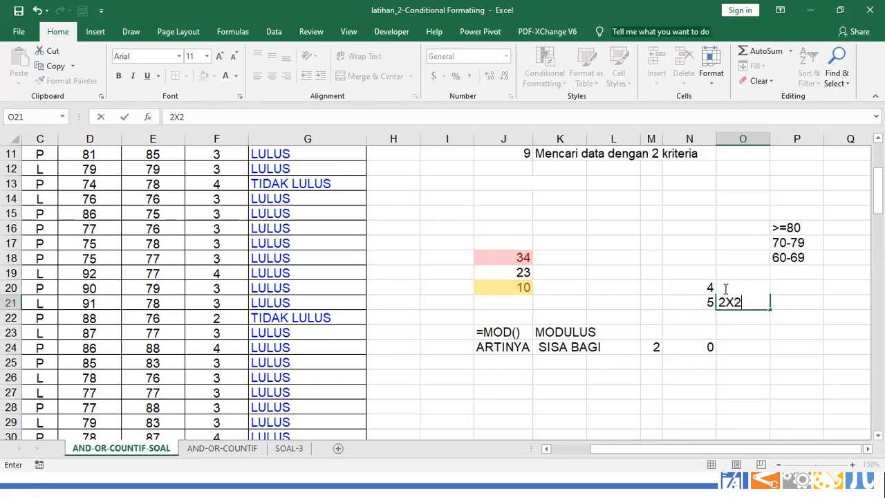
key(Return)
Add the note 5/2=2,...... in P21
key(Up)
key(Right)
key(Left)
key(Right)
key(Left)
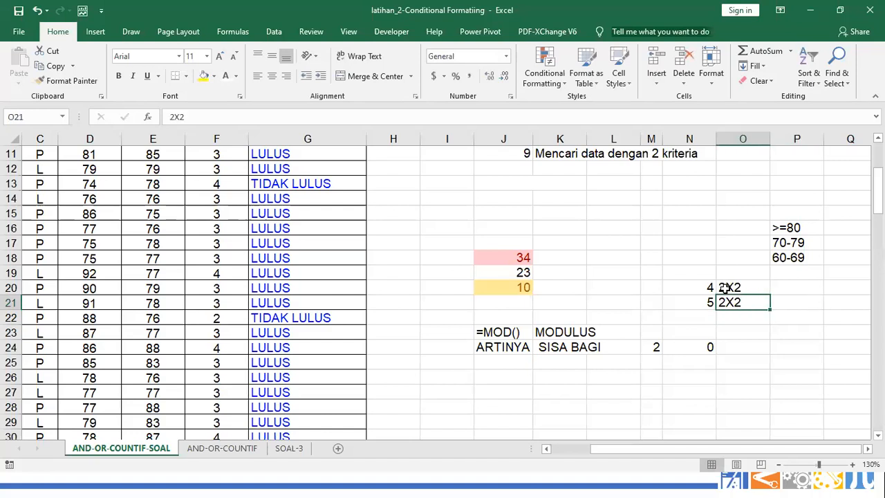
key(Right)
text(5)
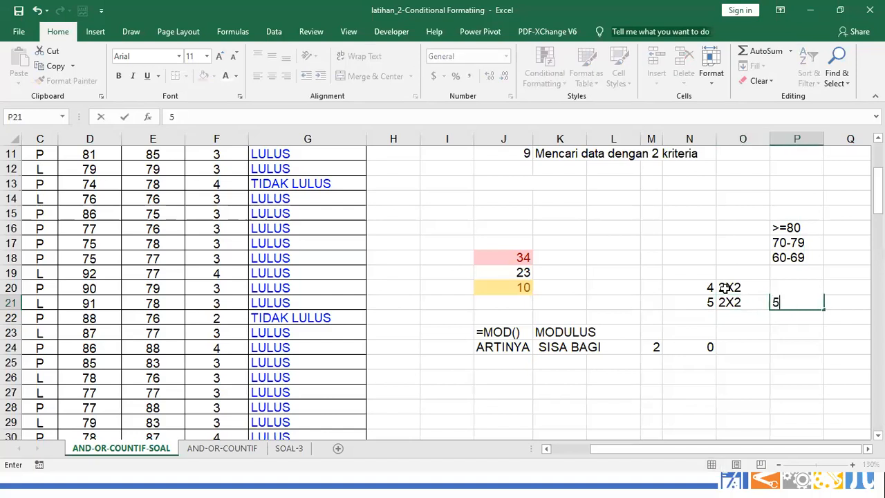
text(/2=2,......)
key(Return)
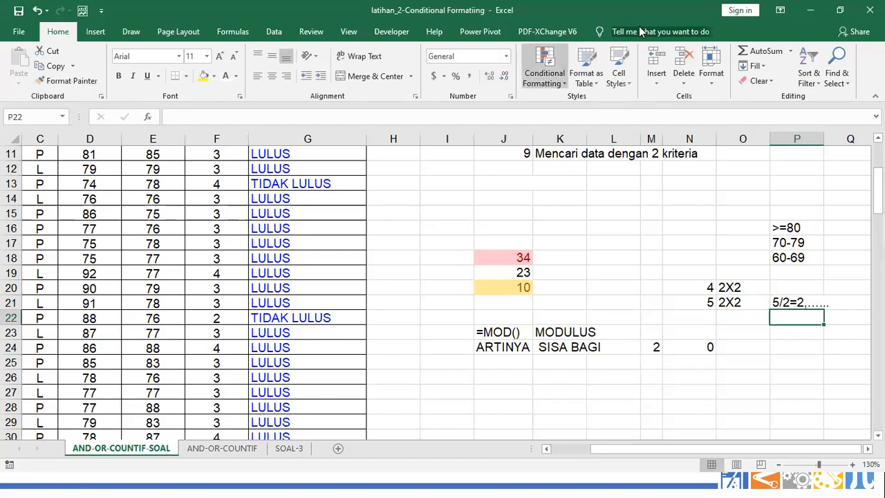
click(804, 304)
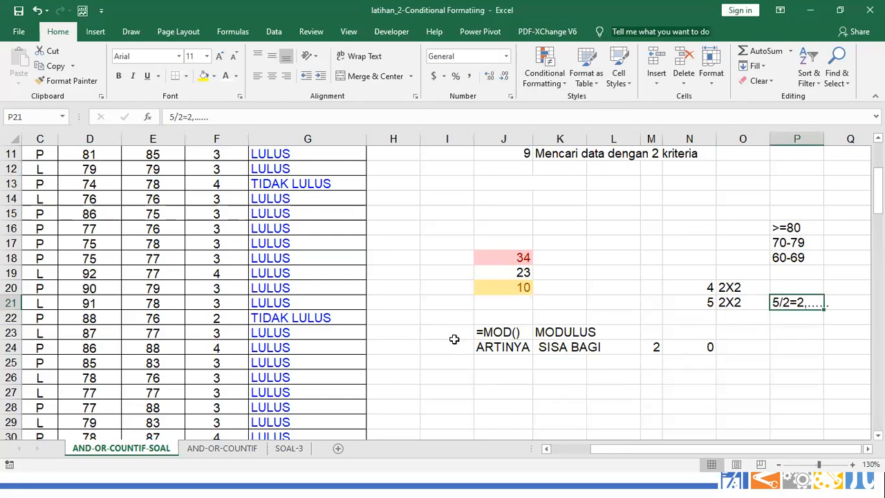
click(514, 378)
Enter =MOD(5,2) in J26 and reduce its result to a whole number with no decimals
scroll(472, 342, down, 2)
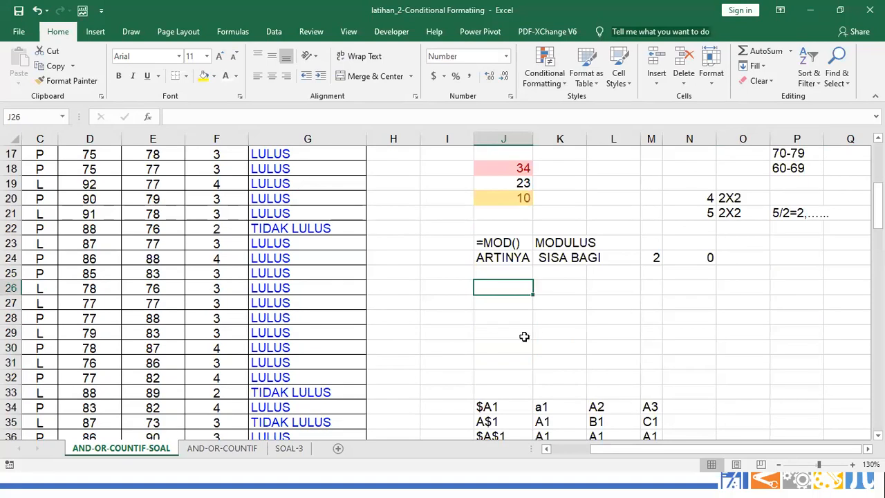
text(=M)
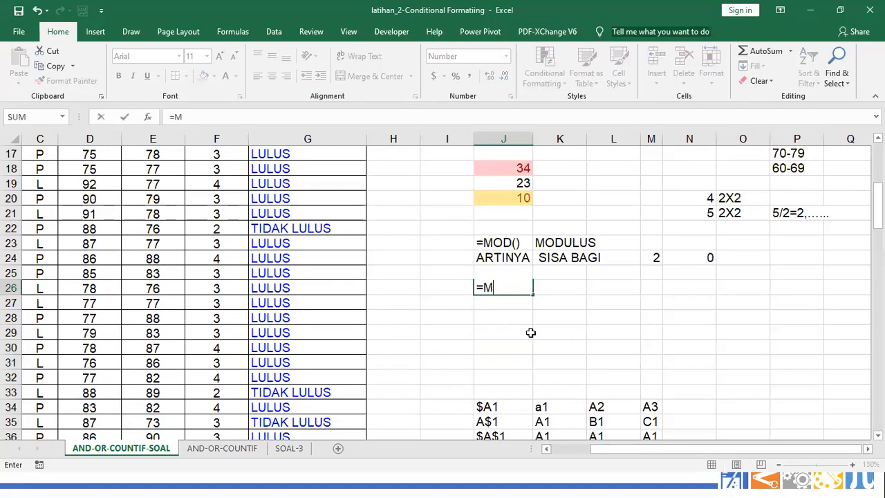
text(OD(5,2))
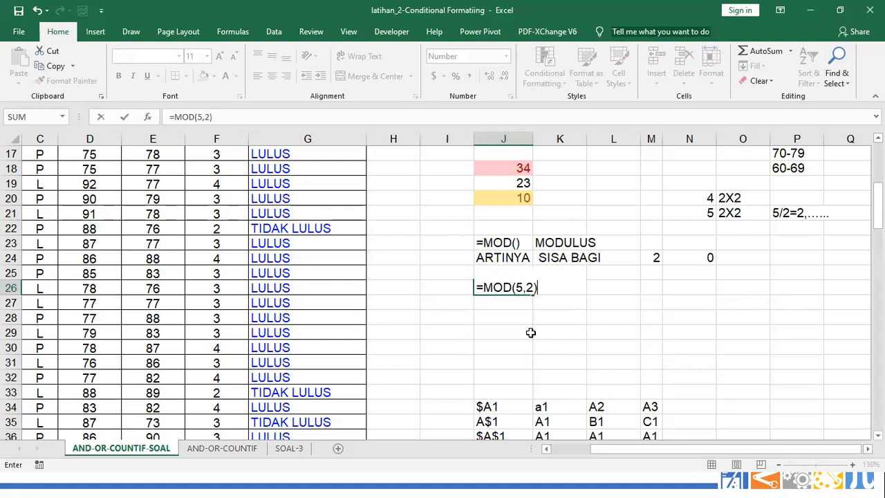
key(Return)
key(Up)
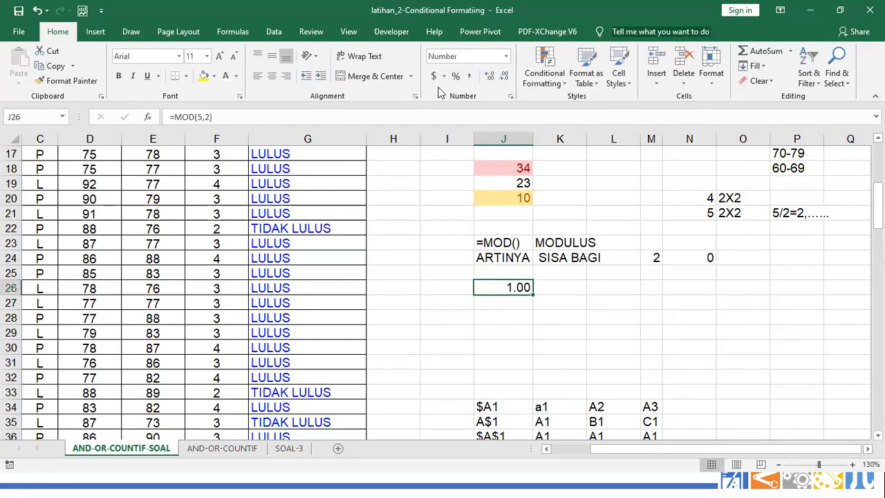
click(503, 76)
click(504, 76)
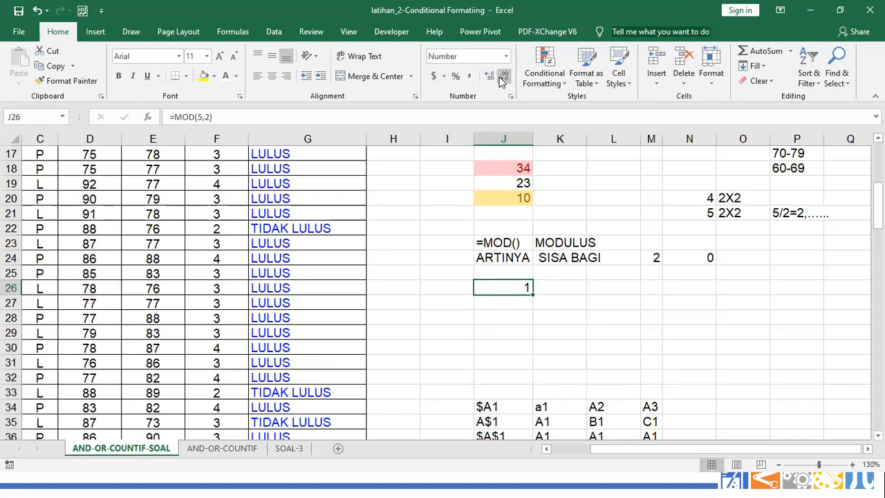
Change J26's divisor so it reads =MOD(5,3) and returns the remainder 2
key(F2)
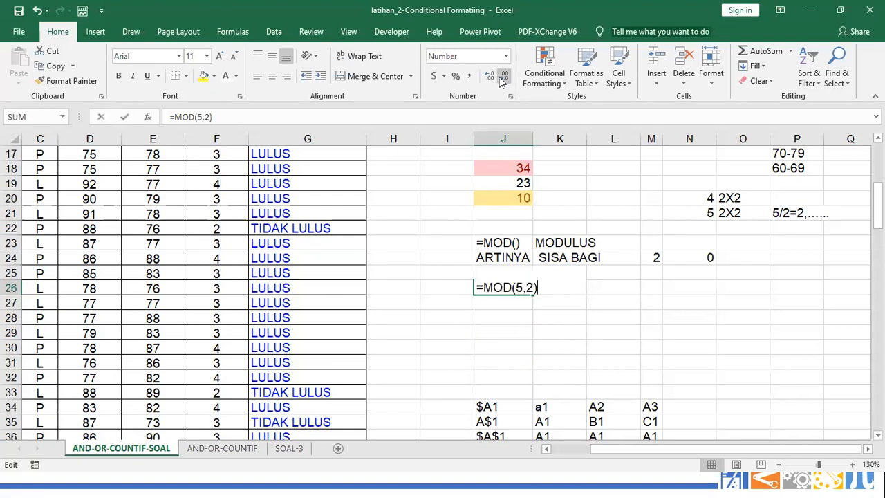
key(Left)
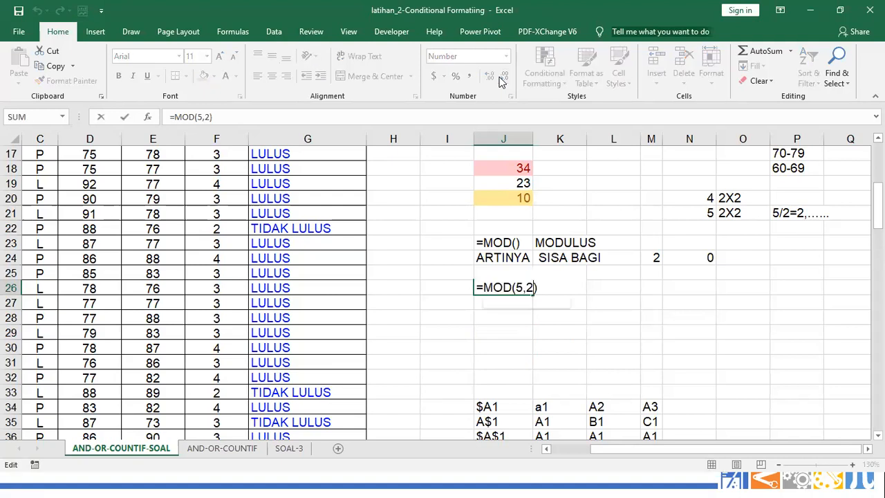
key(BackSpace)
text(3)
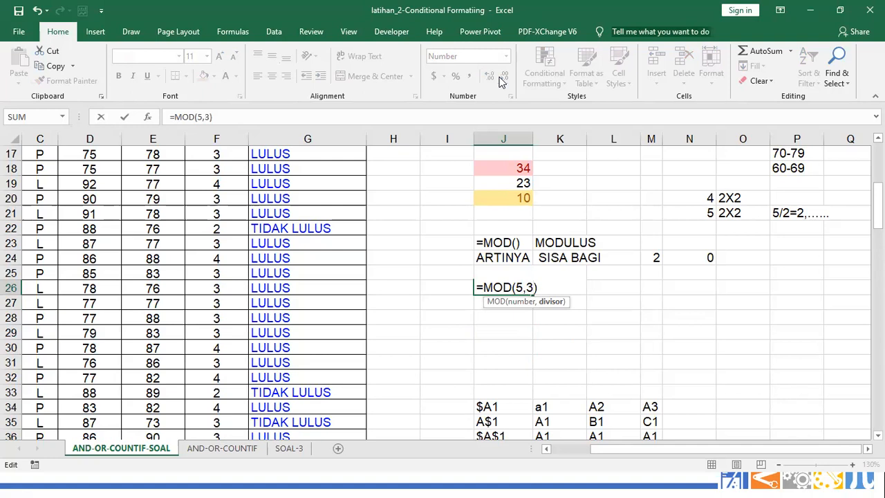
key(Return)
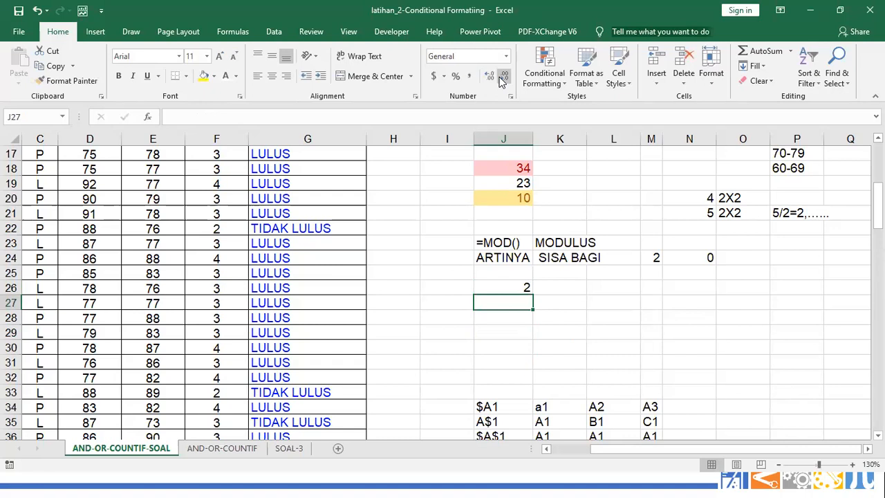
key(Up)
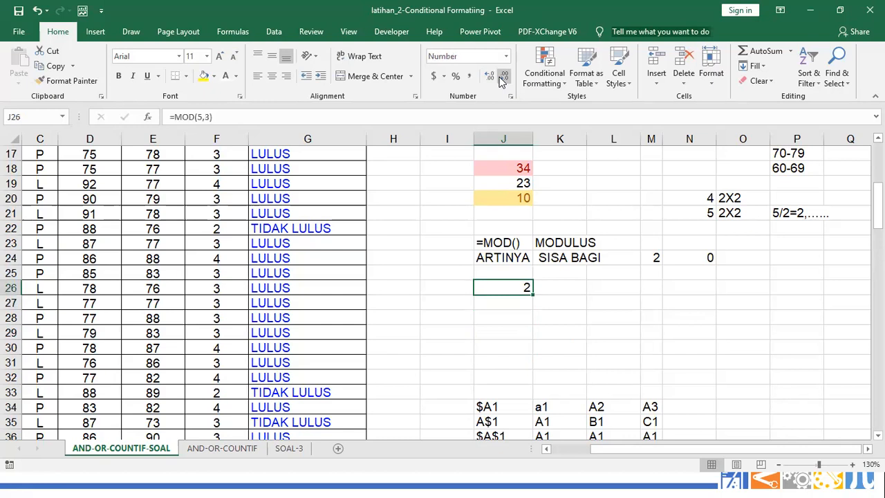
key(F2)
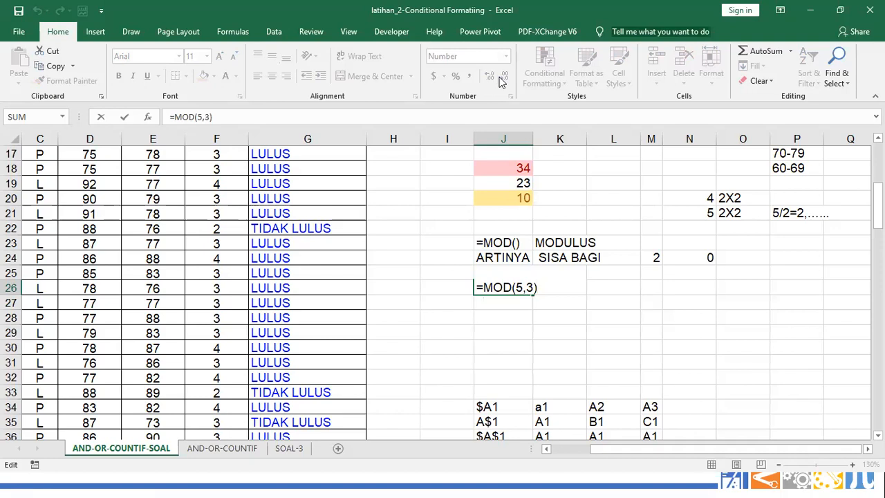
key(Return)
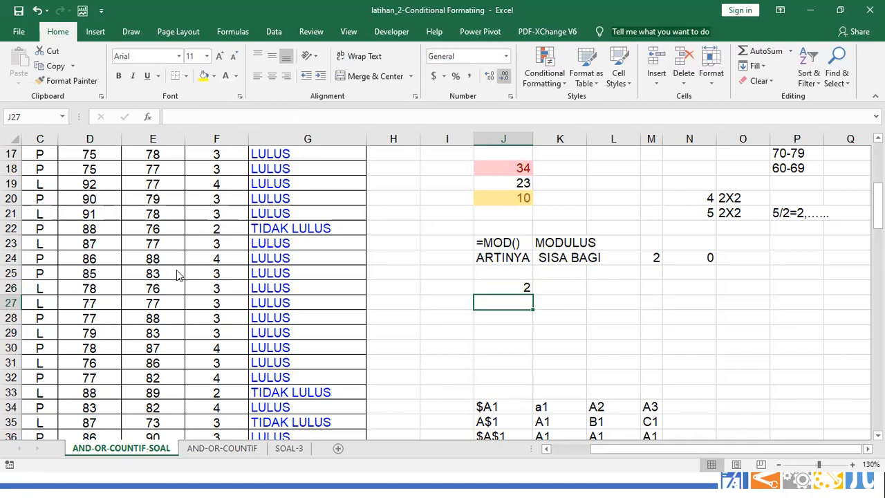
Cancel a draft '=MOD(ROW) text entry in J26 and begin =ROW() in J27
key(Up)
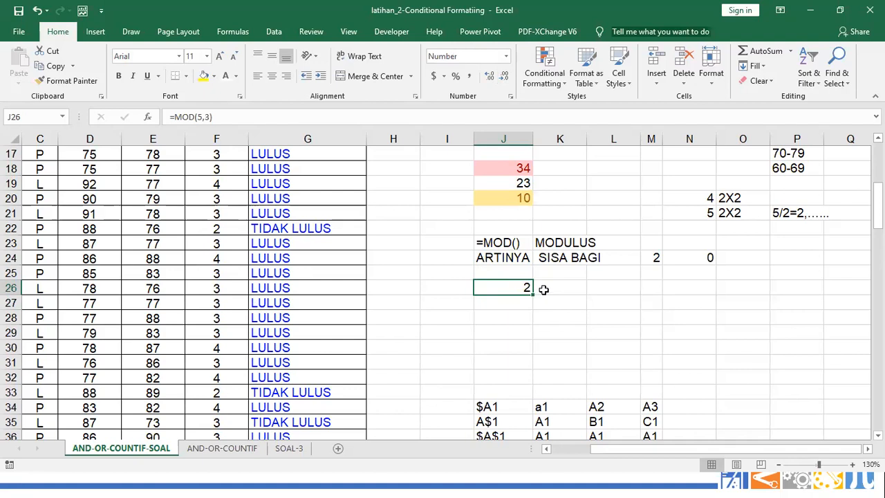
text(=)
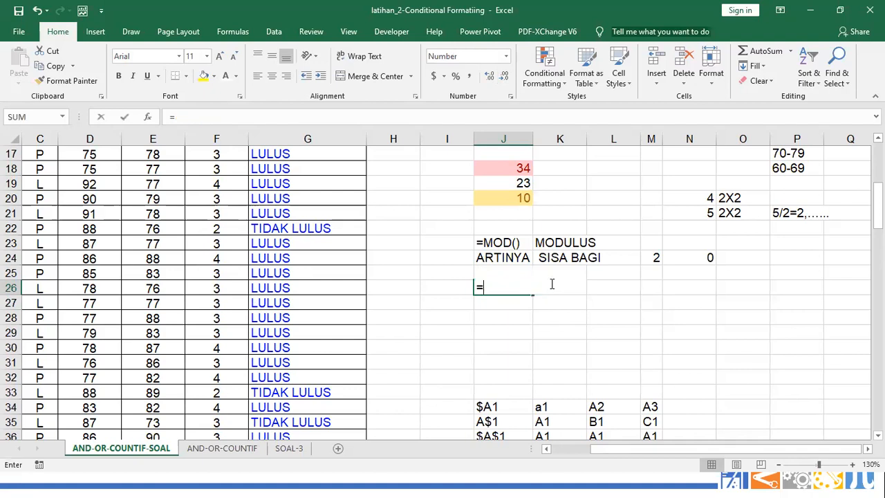
key(BackSpace)
text(')
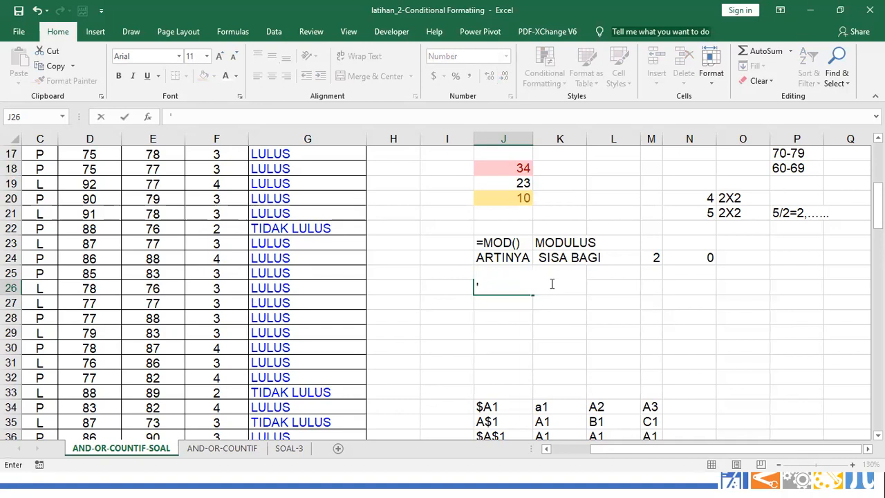
text(=MOD(ROW)
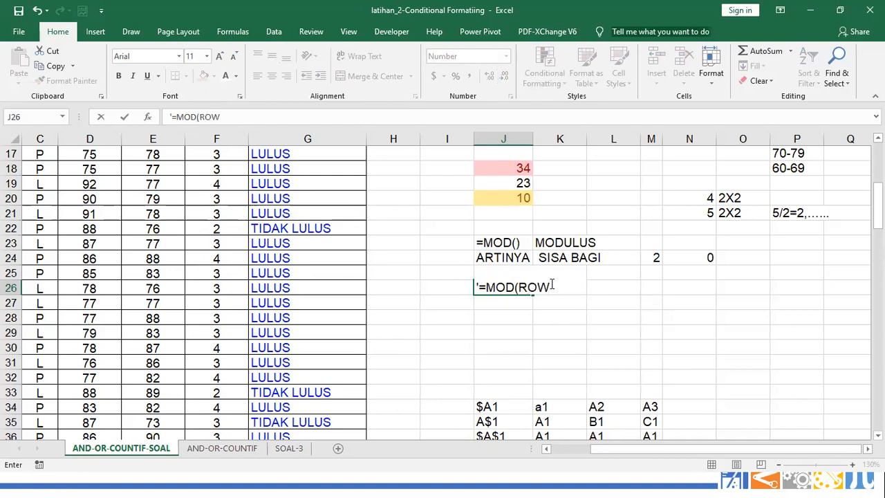
key(Escape)
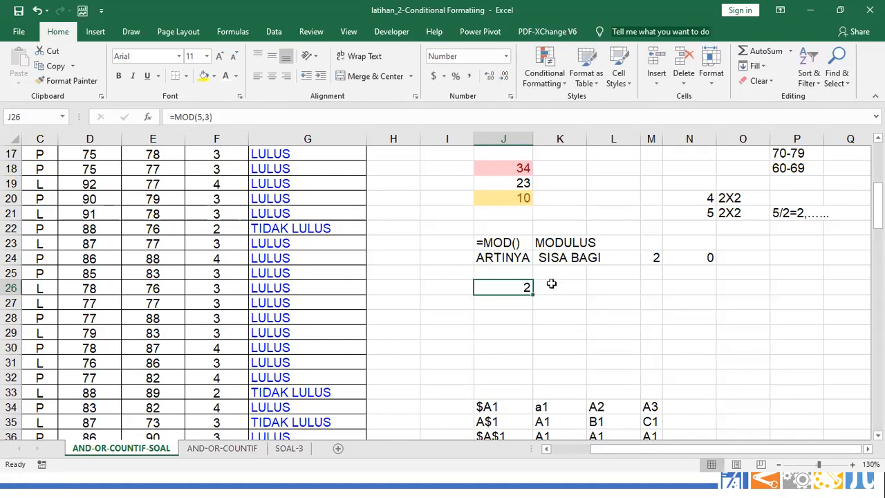
key(Down)
text(=R)
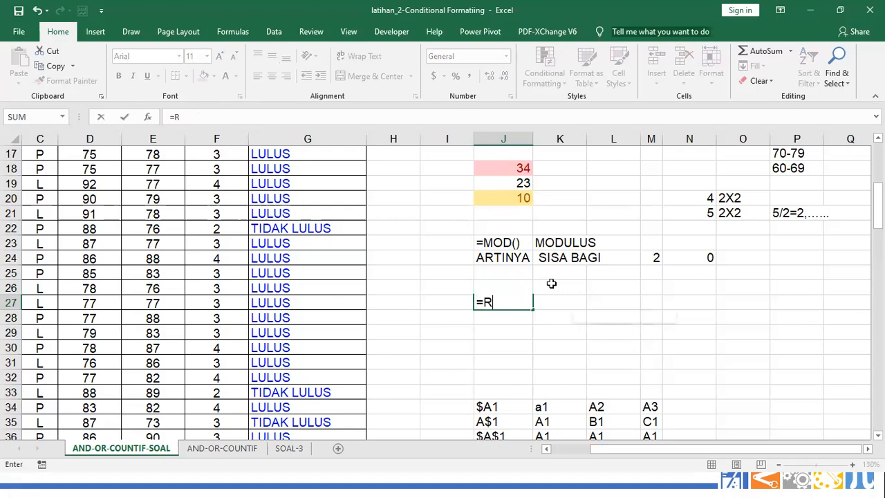
text(OW())
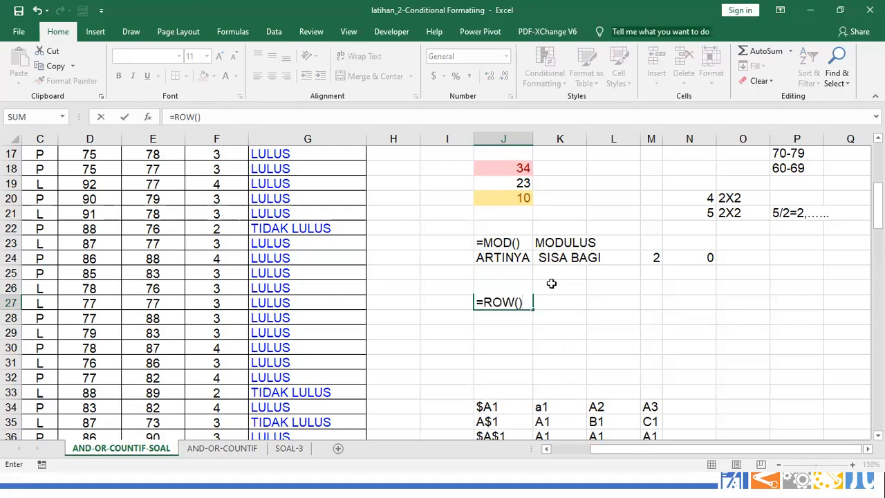
Commit =ROW() in J27 and give its result a red font colour
key(Return)
click(520, 301)
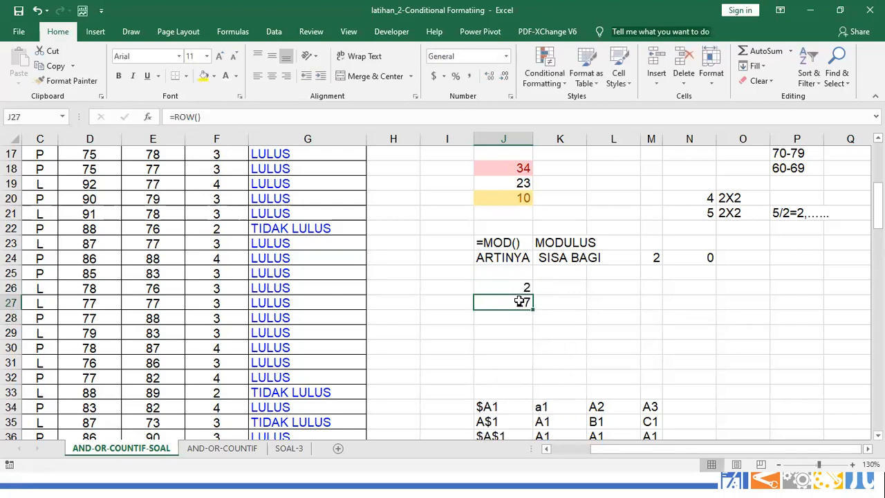
click(236, 76)
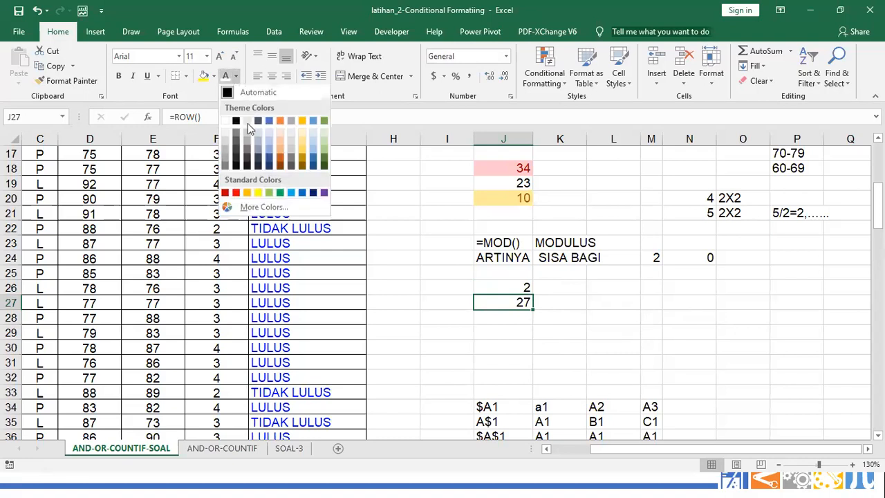
click(236, 192)
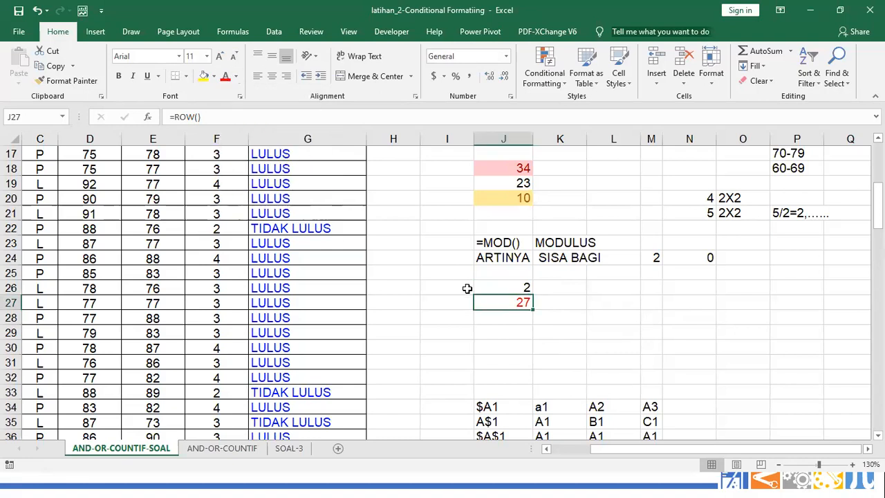
Fill J27's ROW formula down to J29 so it shows 28 and 29
click(12, 302)
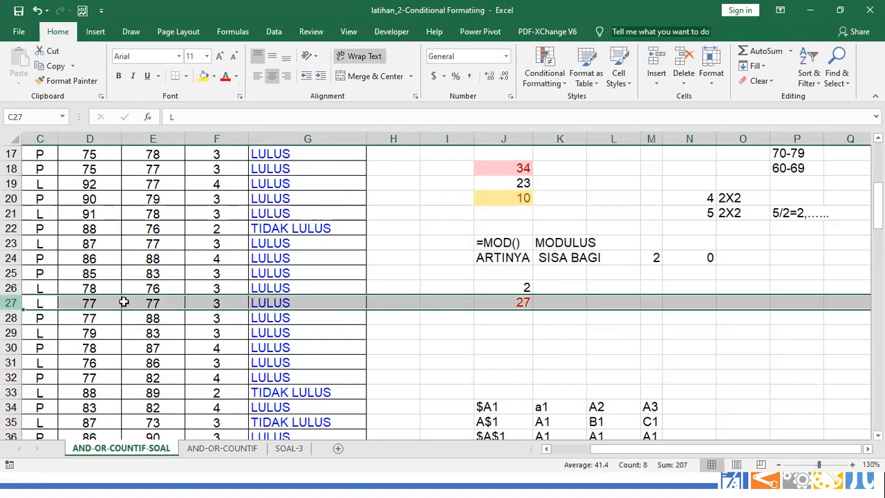
click(520, 302)
drag(532, 311, 533, 338)
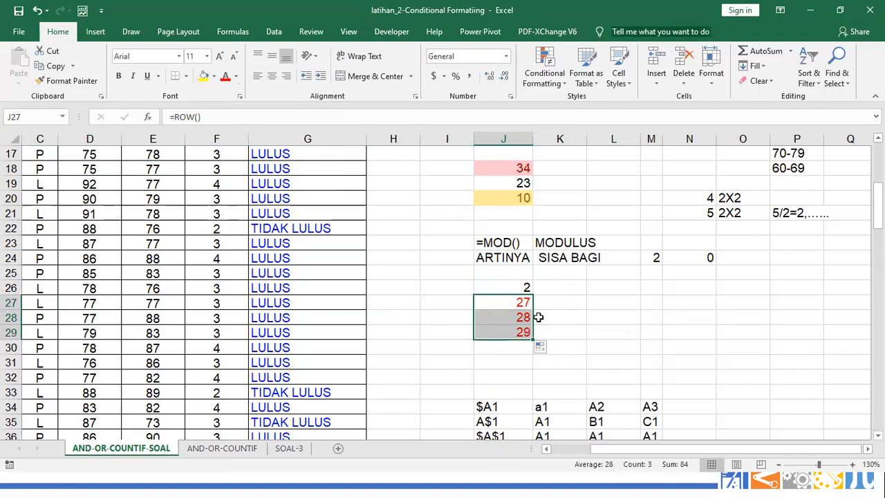
key(Up)
key(Down)
key(Down)
key(Down)
key(Up)
key(Up)
key(Up)
key(Right)
key(Right)
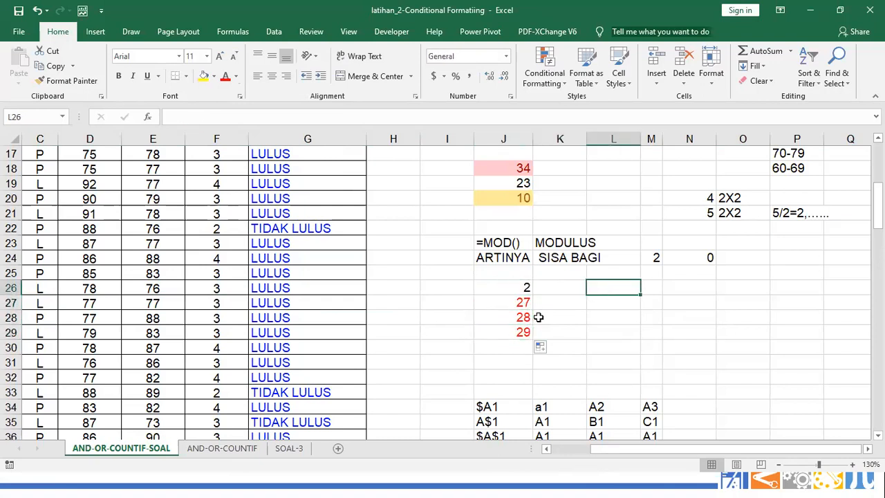
Enter =MOD(ROW(),2)=0 in L26, then add a leading apostrophe so it displays as text
text(=MOD)
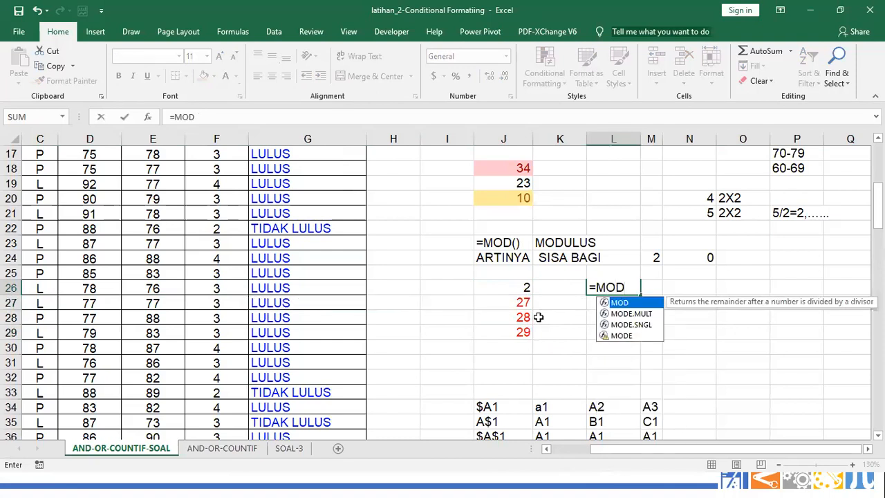
text((R)
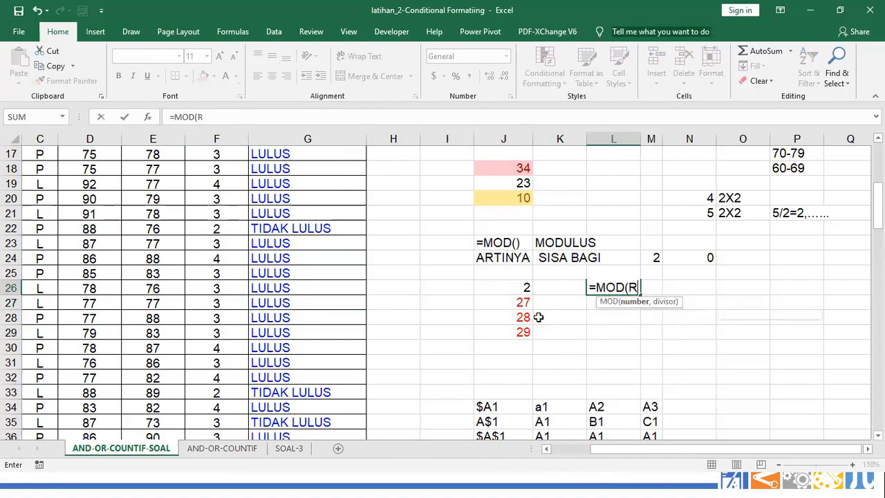
text(OW())
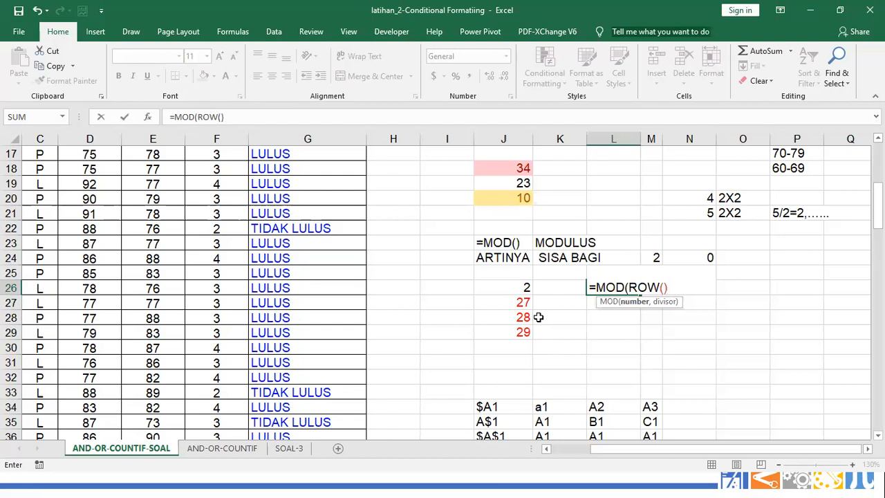
text(,2)=0)
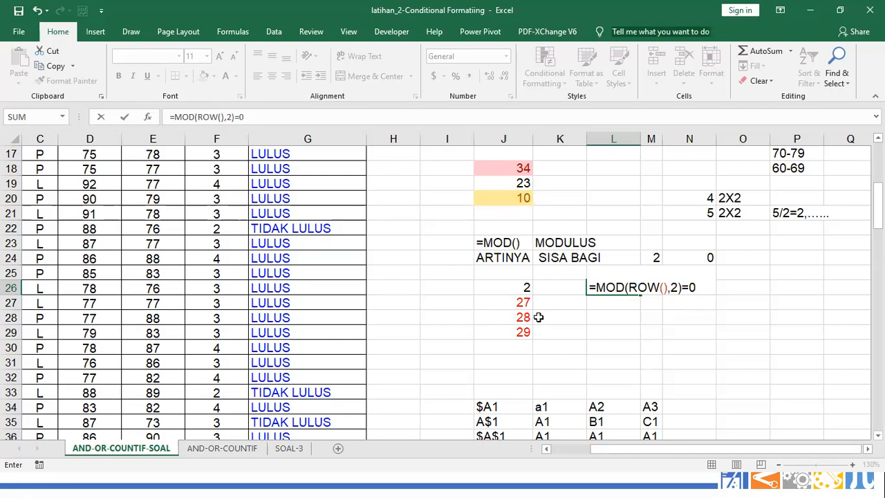
key(Return)
click(609, 285)
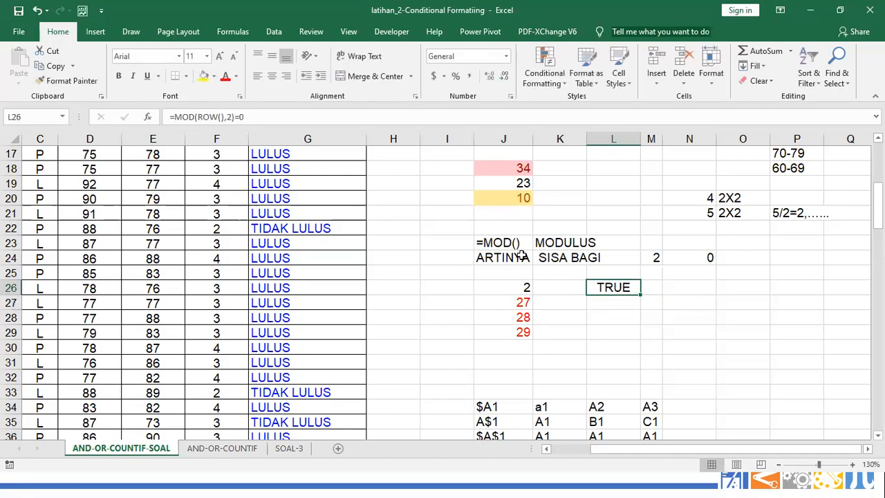
click(172, 117)
text(')
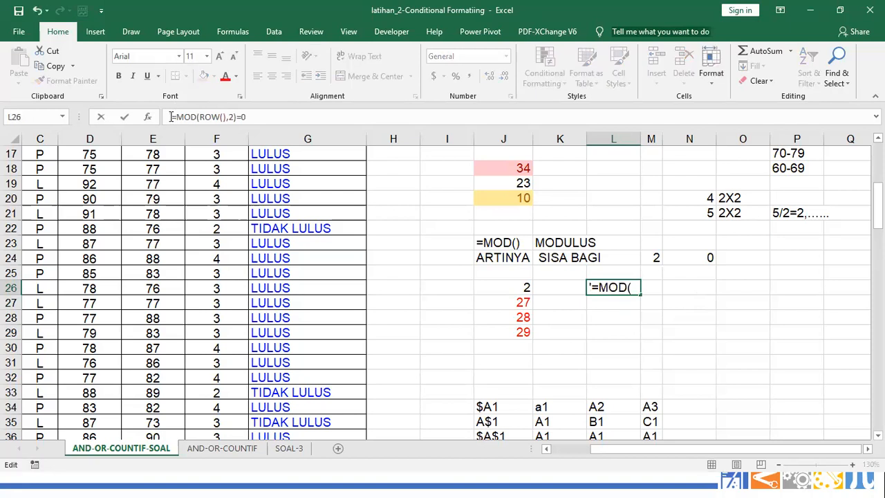
key(Return)
click(605, 287)
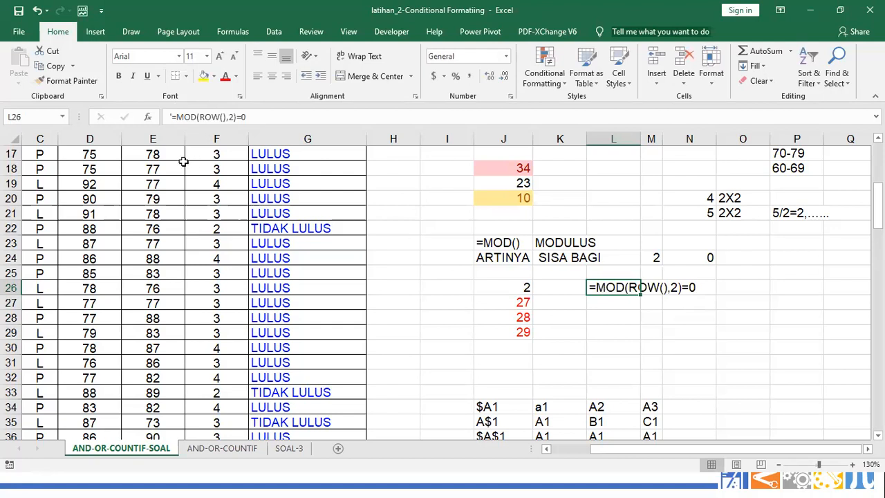
drag(612, 450, 563, 450)
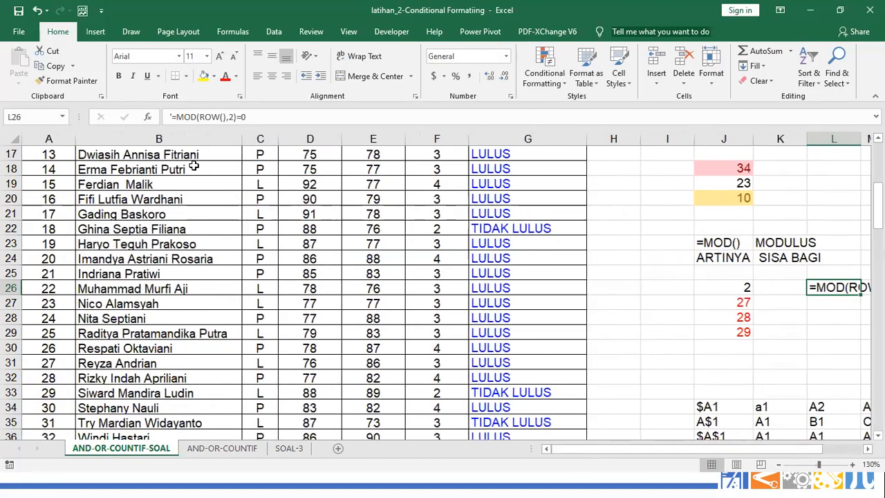
Add a formula-based rule =MOD(ROW(),2)=0 with a green background fill
scroll(104, 196, up, 4)
scroll(104, 196, up, 2)
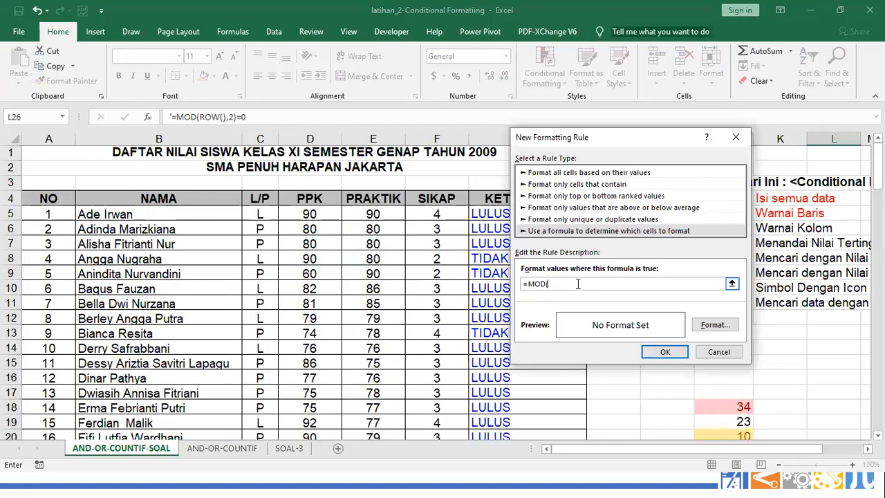
text(ROW)
text((),2)=0)
click(715, 331)
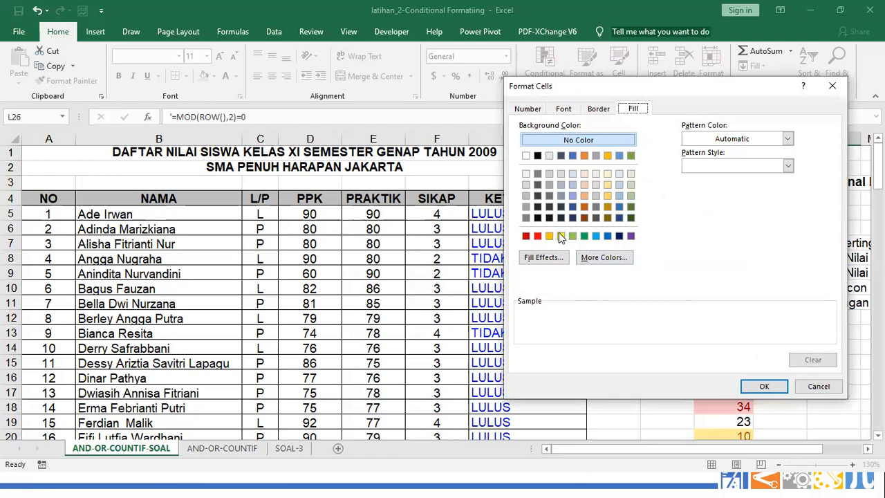
click(584, 236)
click(762, 386)
click(665, 352)
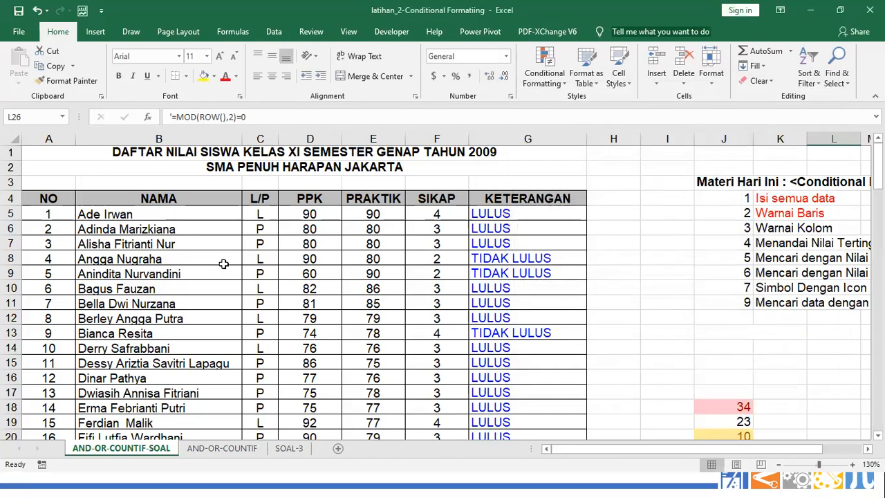
Open the Conditional Formatting Rules Manager listing This Worksheet and review the MOD rule
click(542, 77)
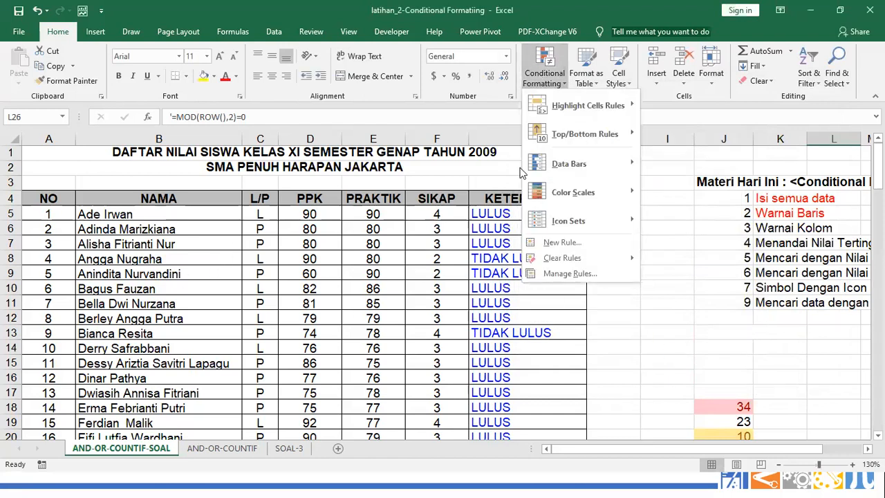
click(557, 275)
click(581, 181)
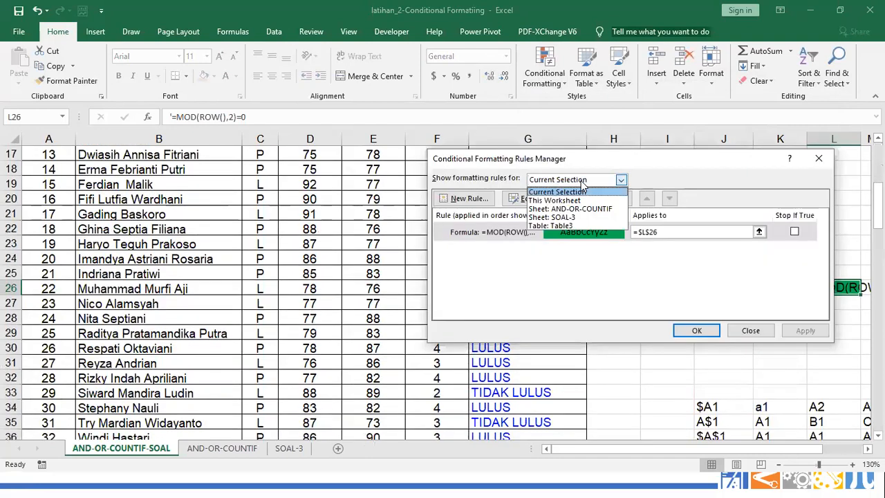
click(575, 201)
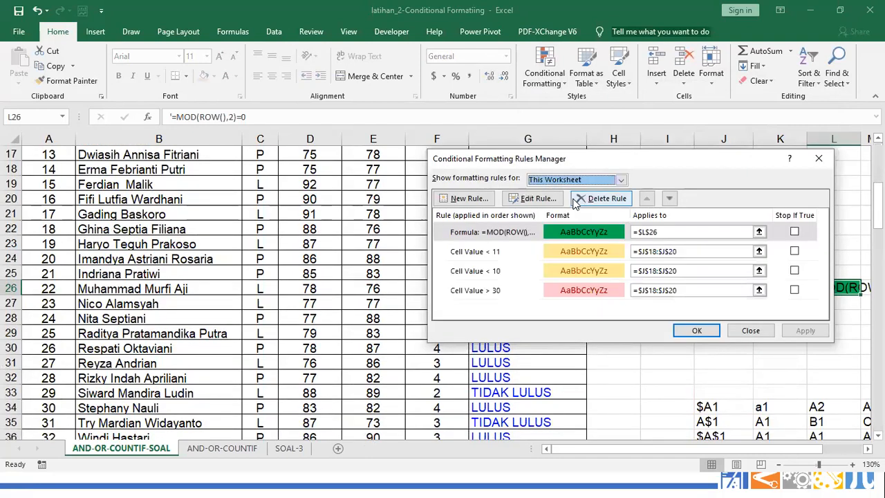
double_click(515, 239)
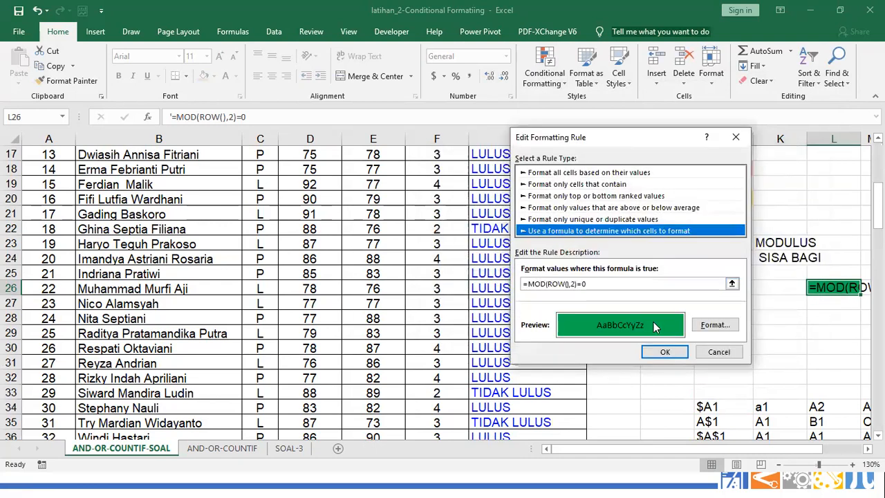
click(657, 358)
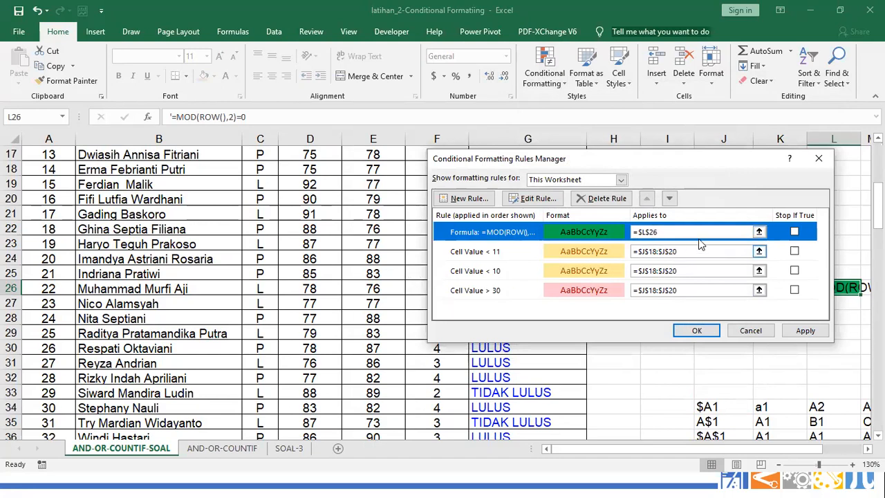
Set the MOD rule's Applies to range to $A$5:$G$42 and apply it
click(752, 231)
click(759, 231)
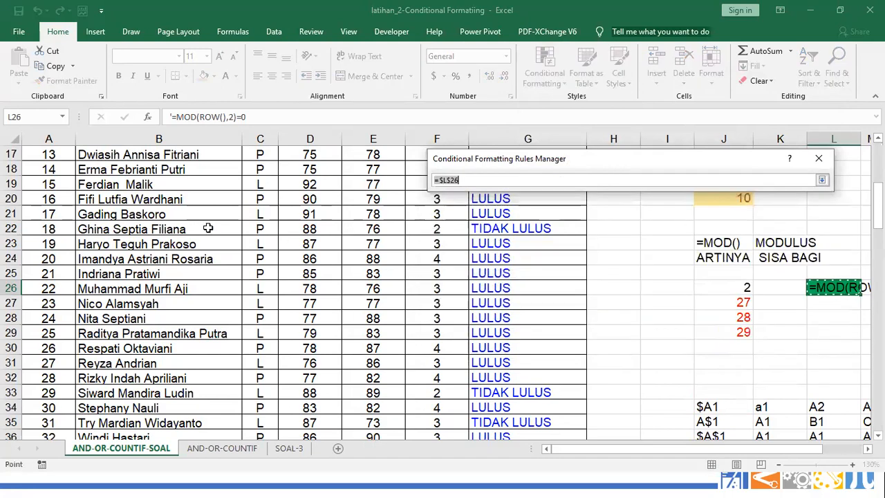
scroll(194, 220, up, 5)
drag(73, 200, 540, 377)
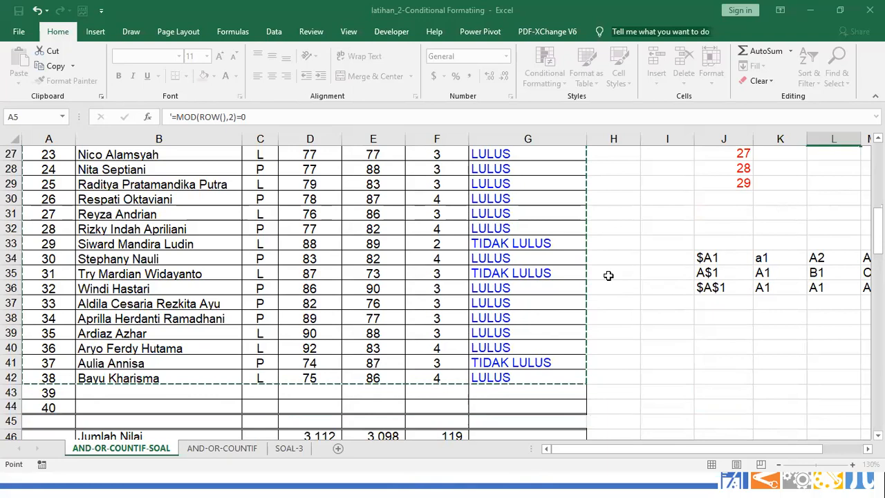
key(super)
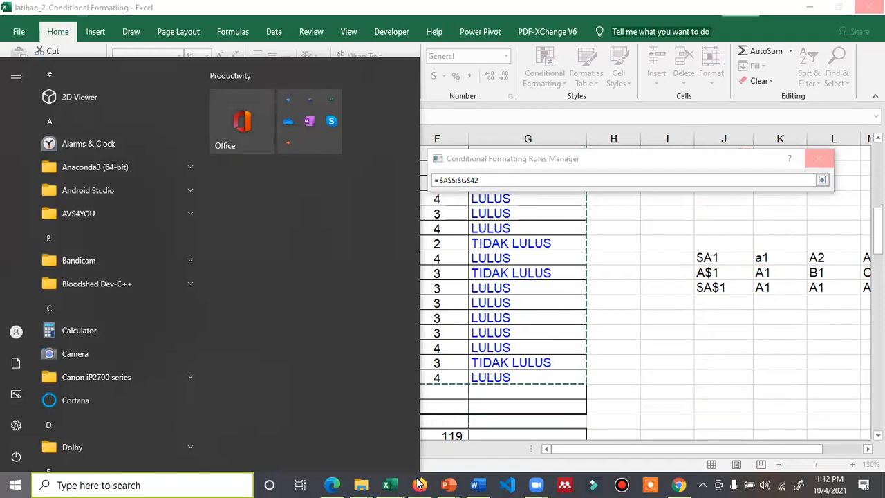
mouse_move(387, 484)
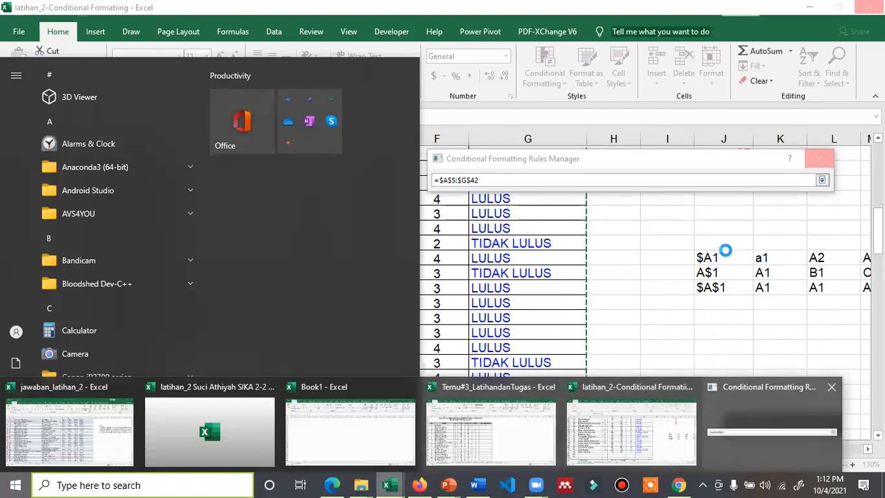
click(616, 444)
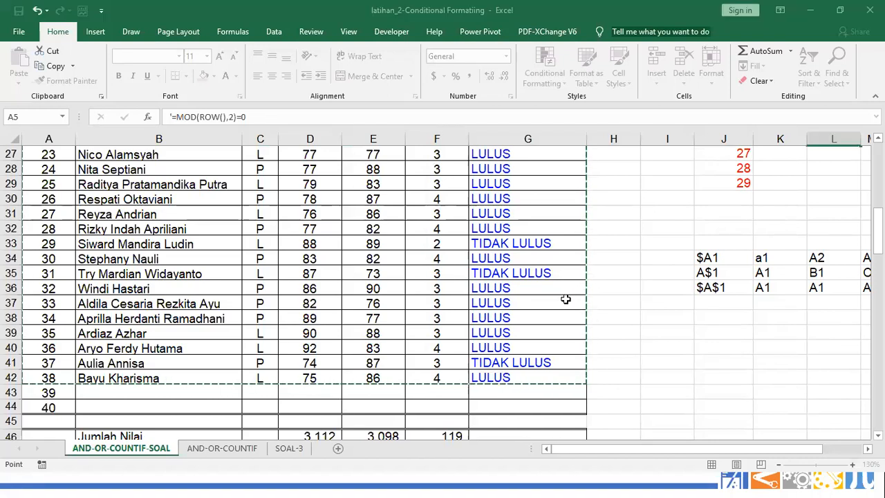
click(822, 179)
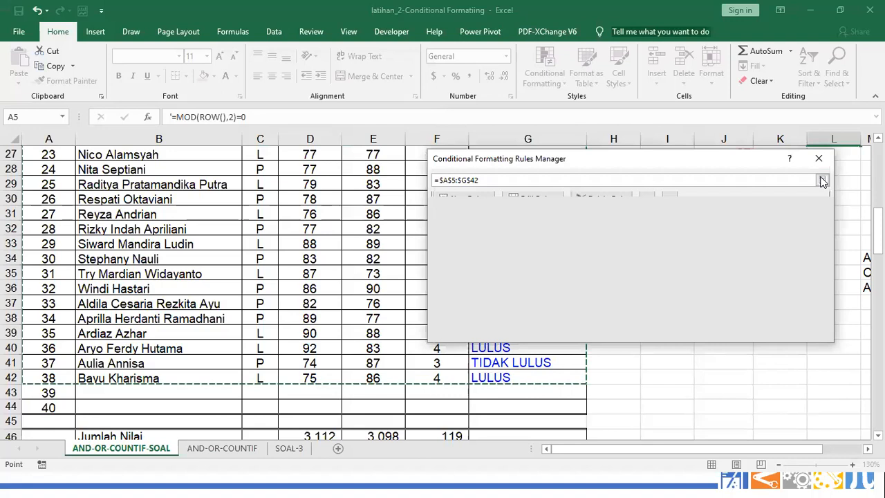
click(800, 330)
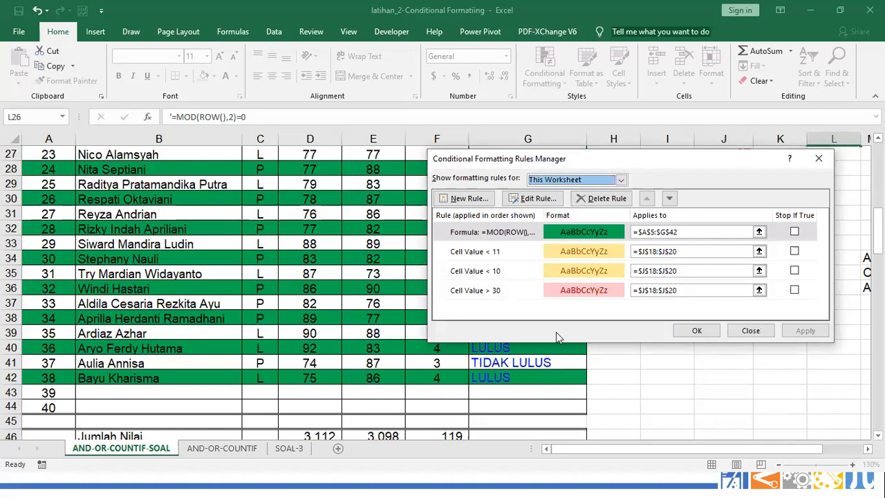
click(683, 333)
scroll(636, 350, up, 8)
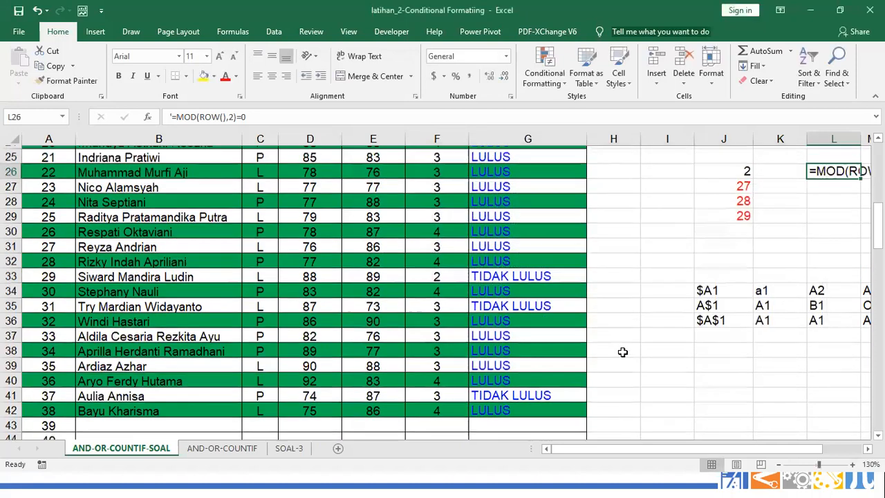
scroll(339, 289, up, 1)
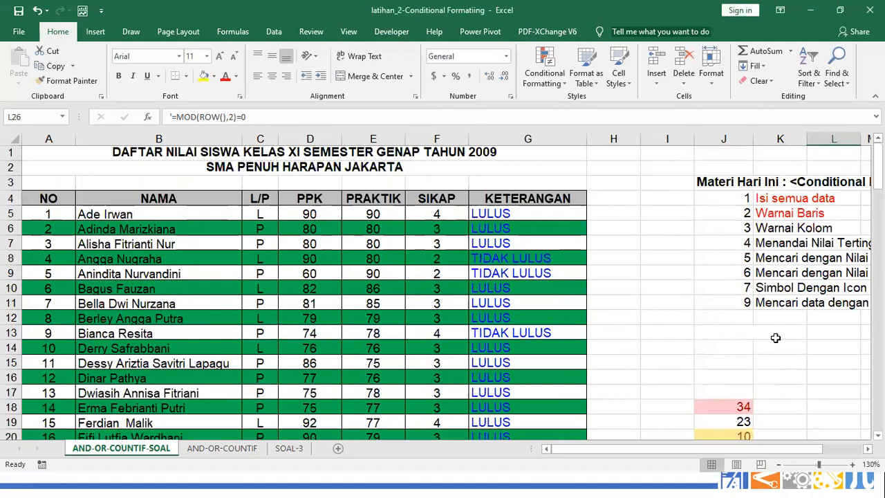
ctrl+scroll(775, 339, down, 1)
ctrl+scroll(775, 339, down, 1)
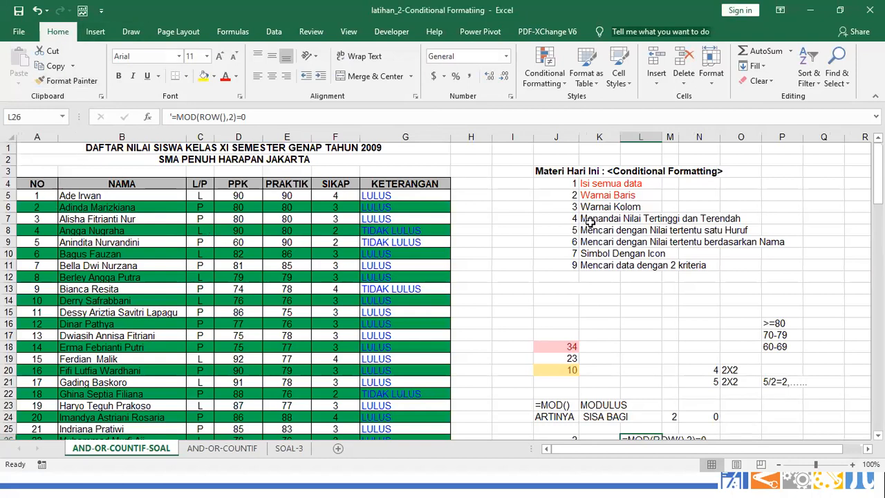
click(119, 242)
click(123, 254)
click(143, 231)
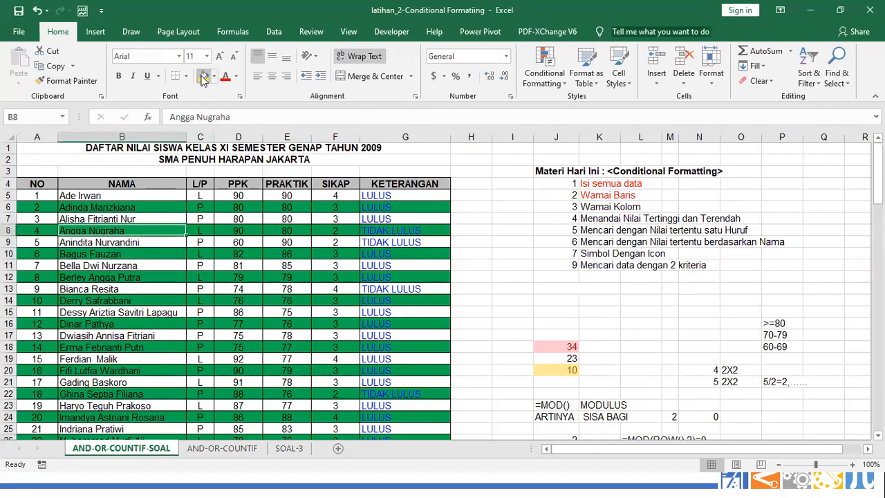
click(601, 254)
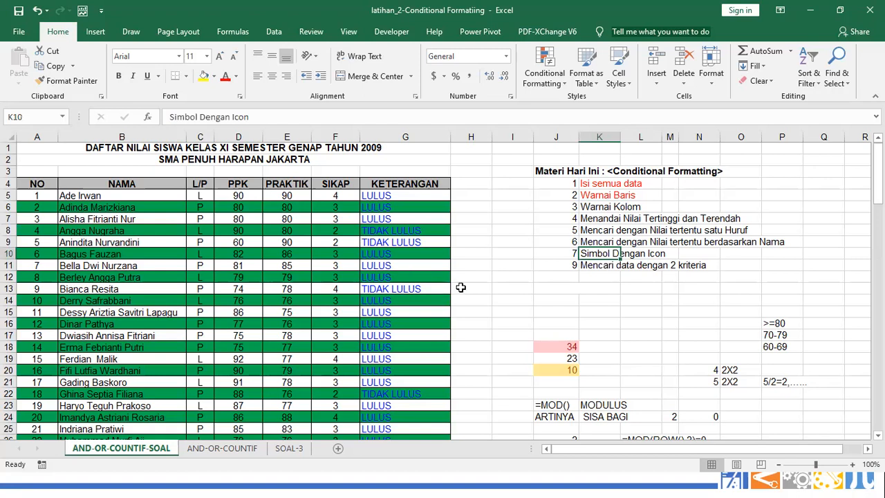
scroll(479, 291, up, 1)
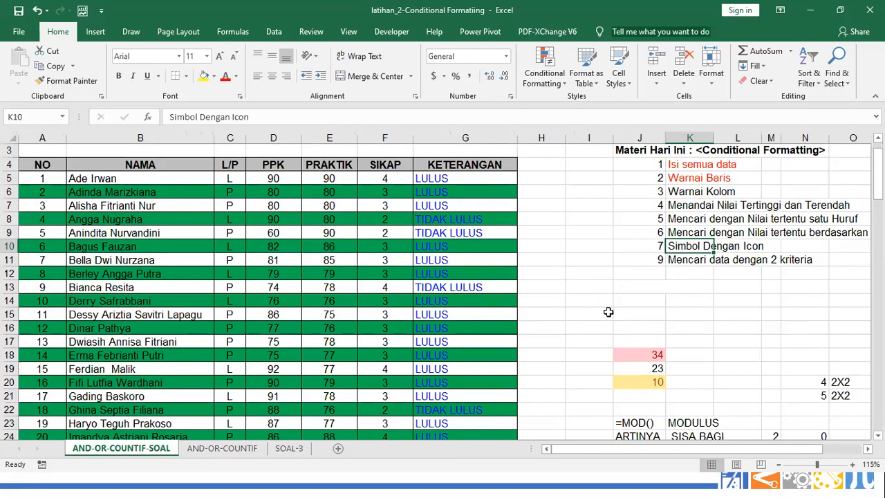
scroll(662, 391, down, 1)
click(646, 382)
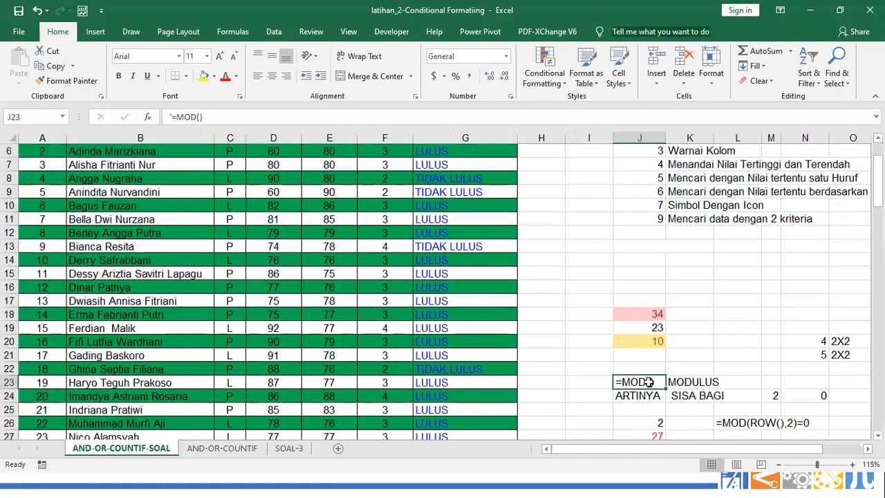
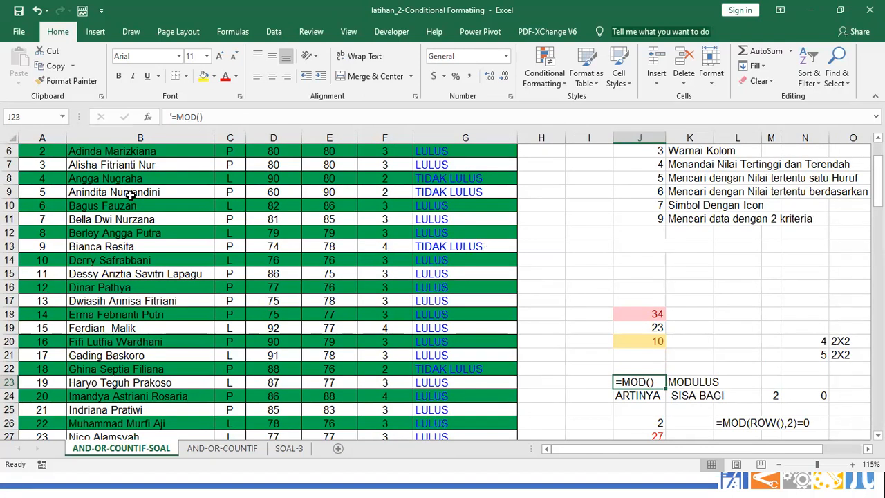
Point out the row numbers of rows 17 and 18 and the cell holding 34
scroll(647, 382, down, 1)
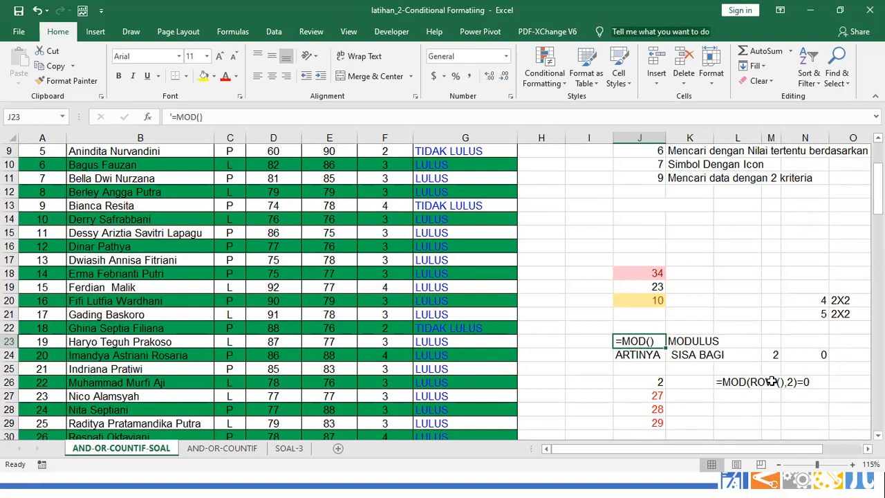
click(10, 259)
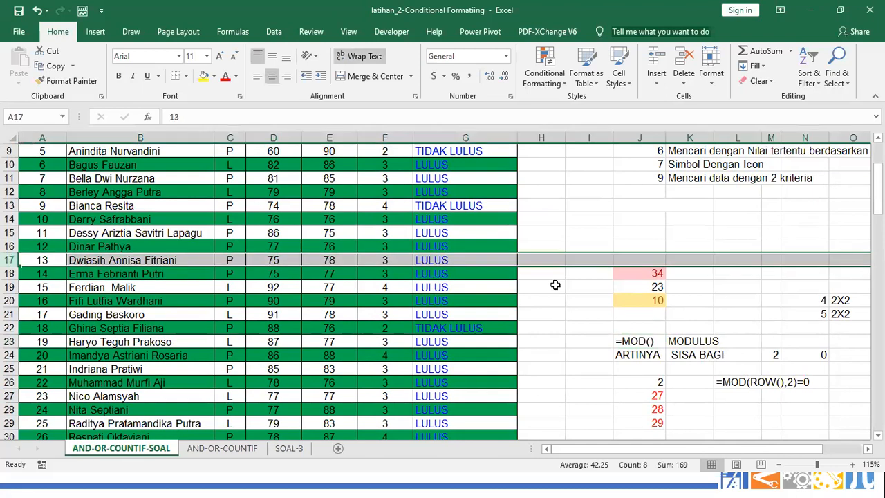
click(655, 273)
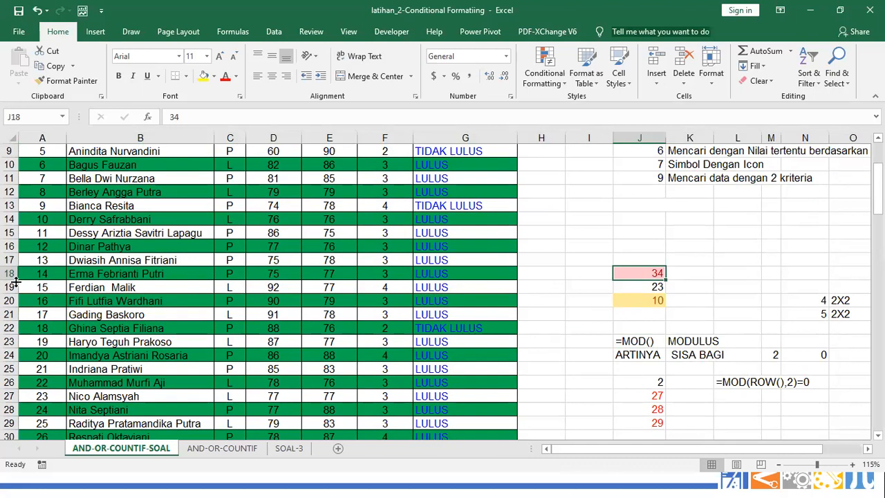
click(10, 260)
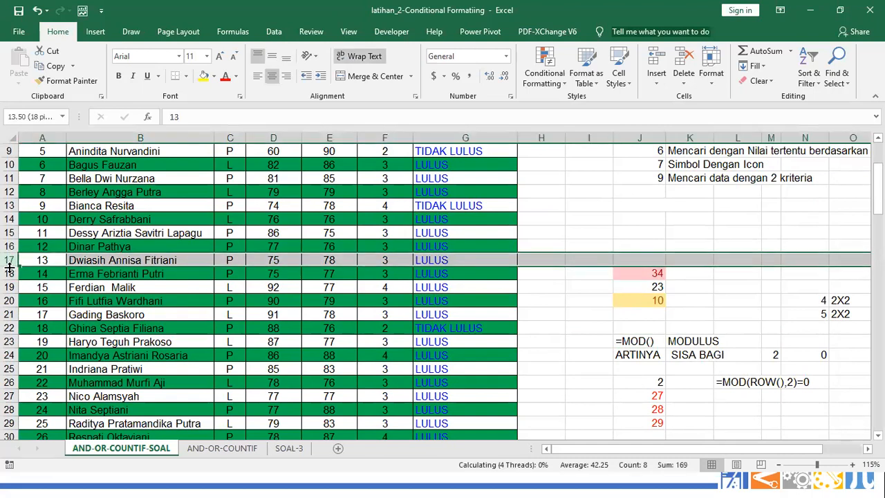
click(10, 273)
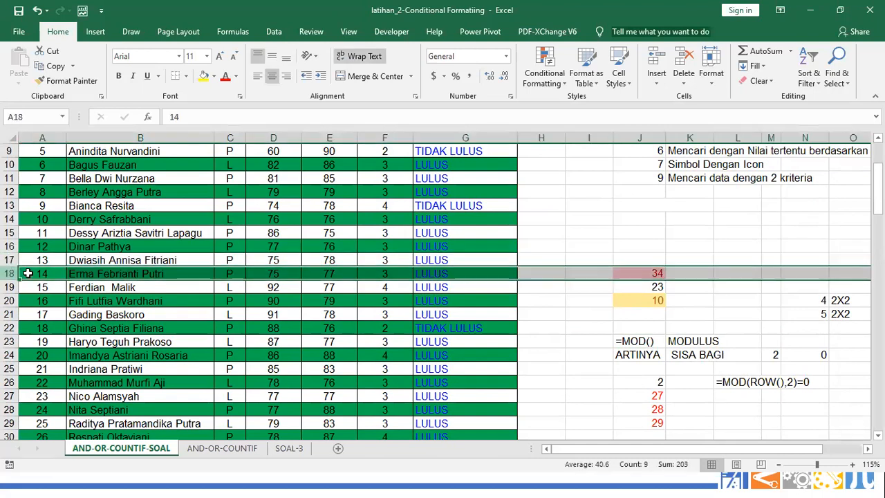
Copy the =ROW() formula from J27 into J17 so it shows 17
click(657, 397)
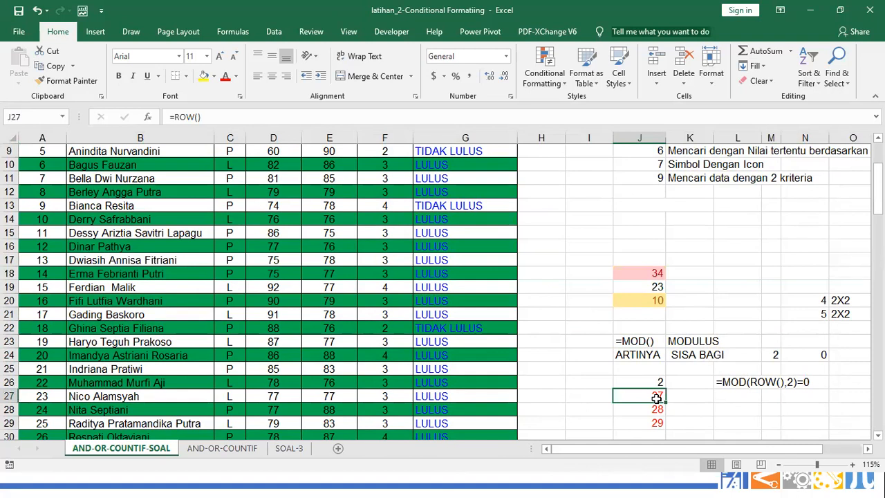
key(ctrl+c)
click(641, 259)
key(ctrl+v)
key(Escape)
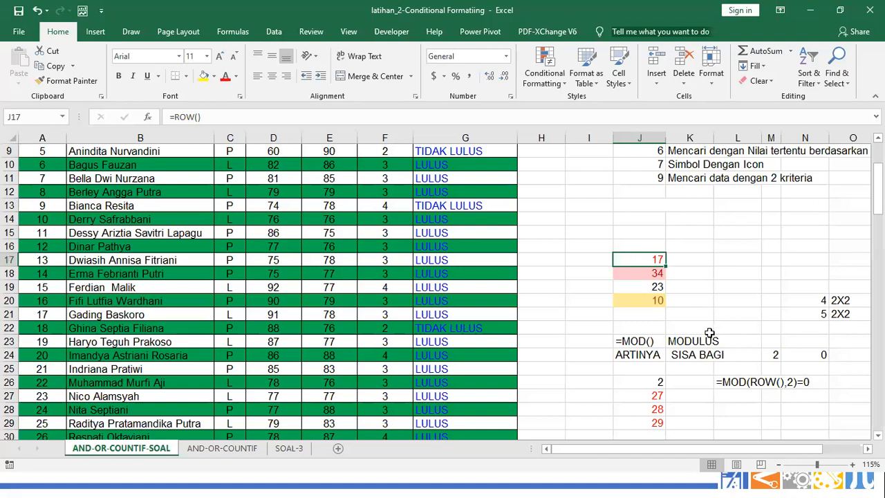
scroll(616, 259, up, 3)
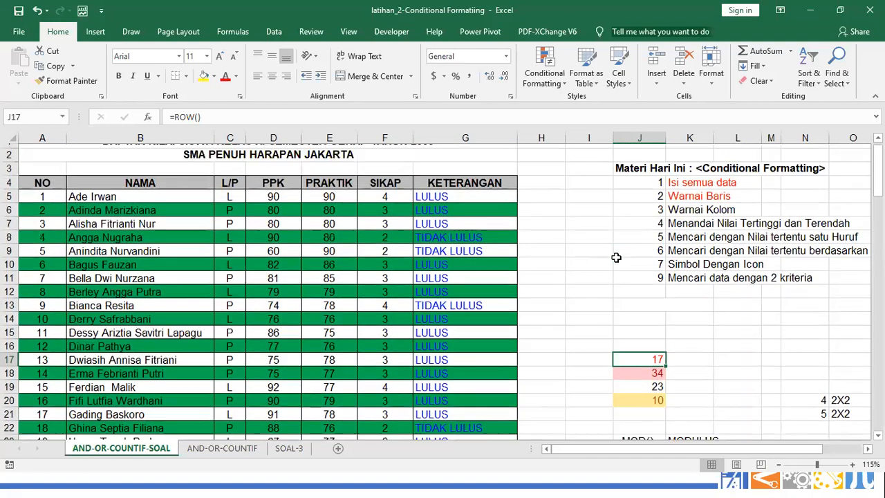
Replace ROW with COLUMS in the This Worksheet MOD rule's formula and apply it
click(544, 73)
click(564, 274)
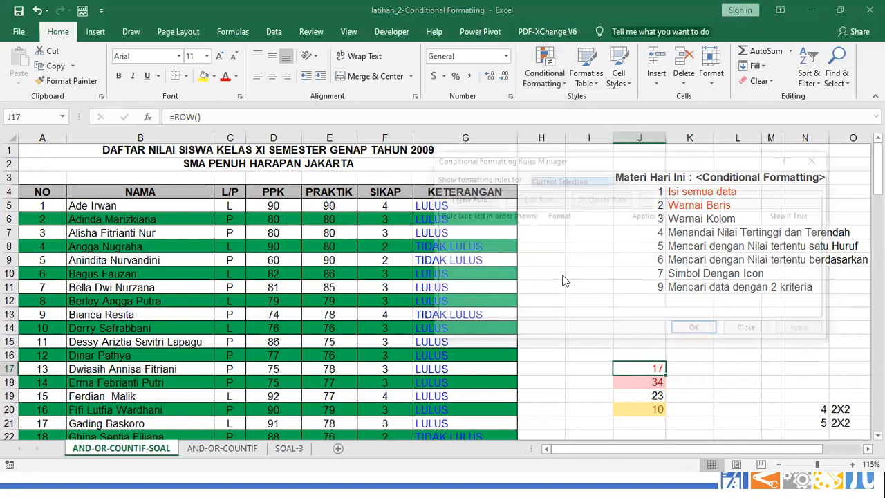
click(544, 179)
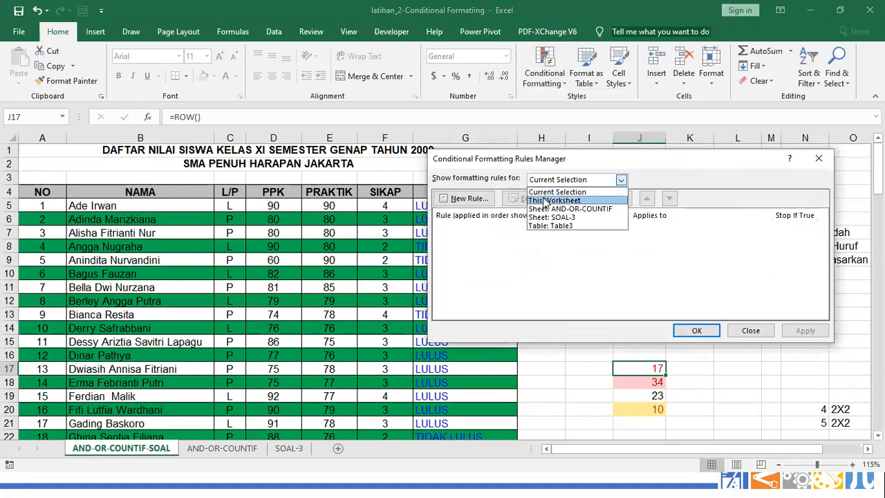
click(544, 201)
double_click(553, 230)
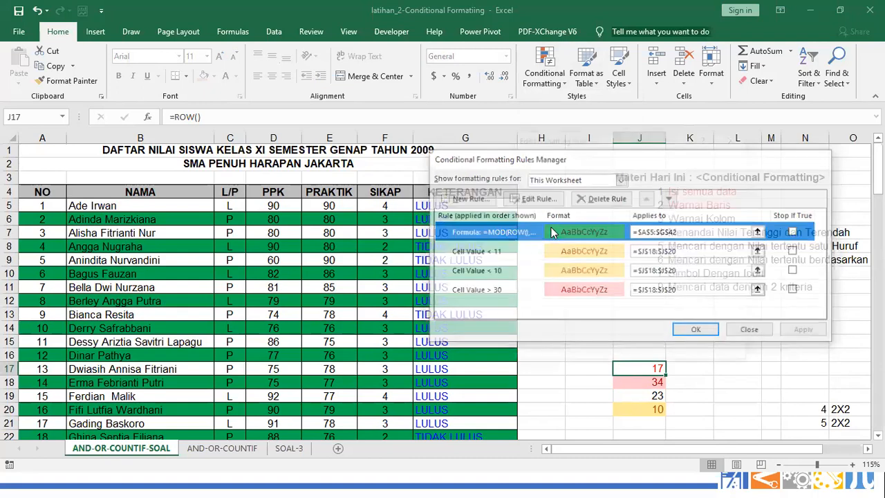
double_click(556, 284)
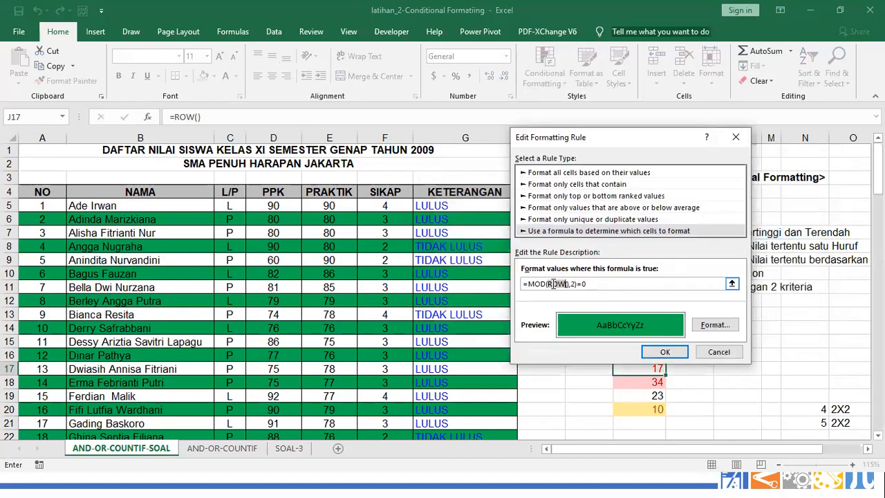
text(CO)
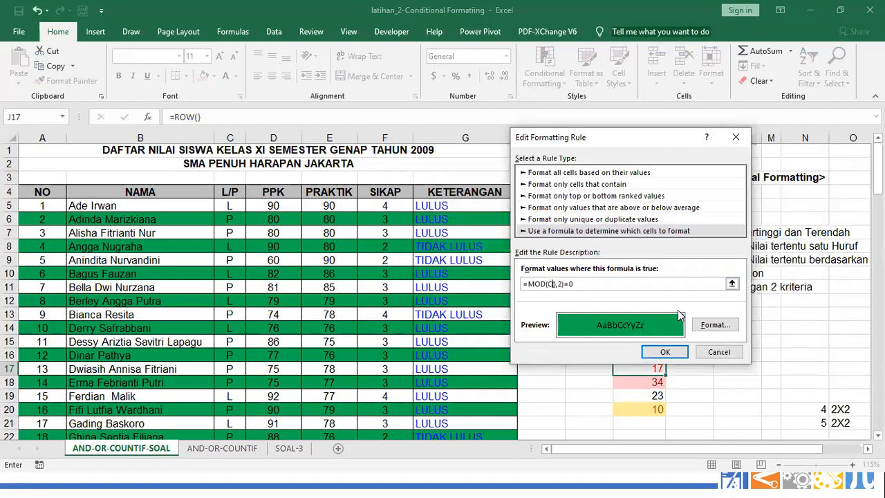
text(LUMS()
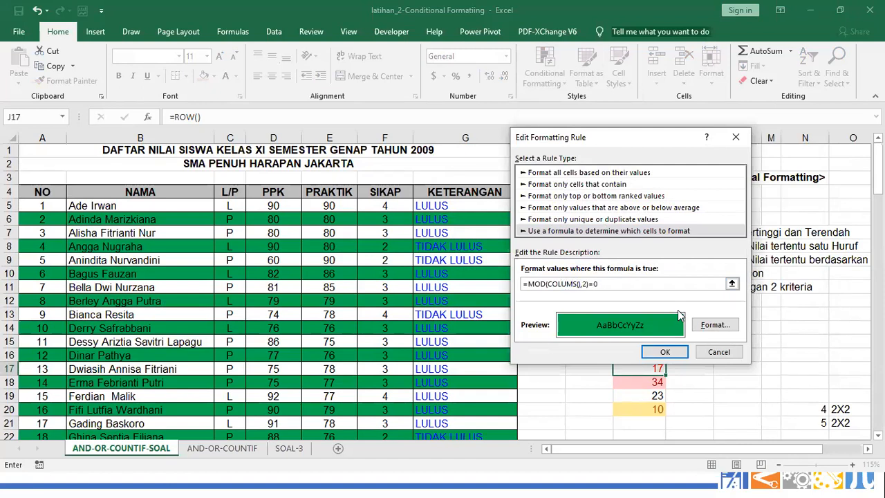
click(664, 352)
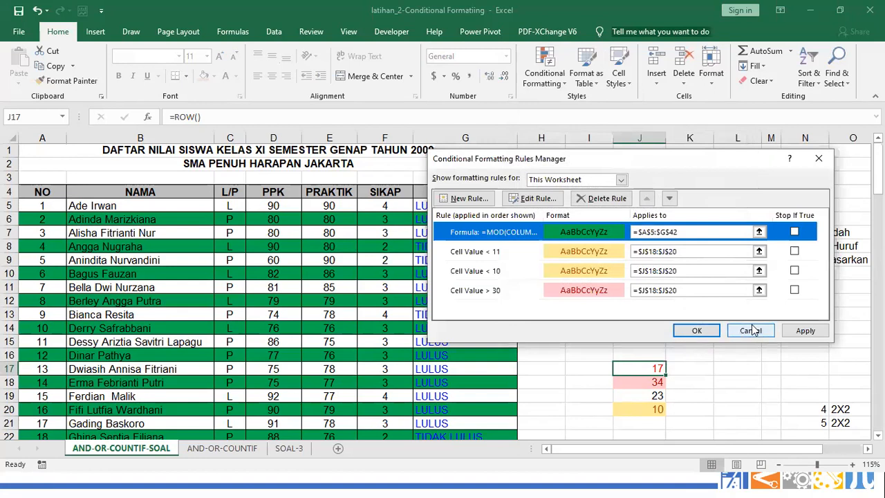
click(803, 331)
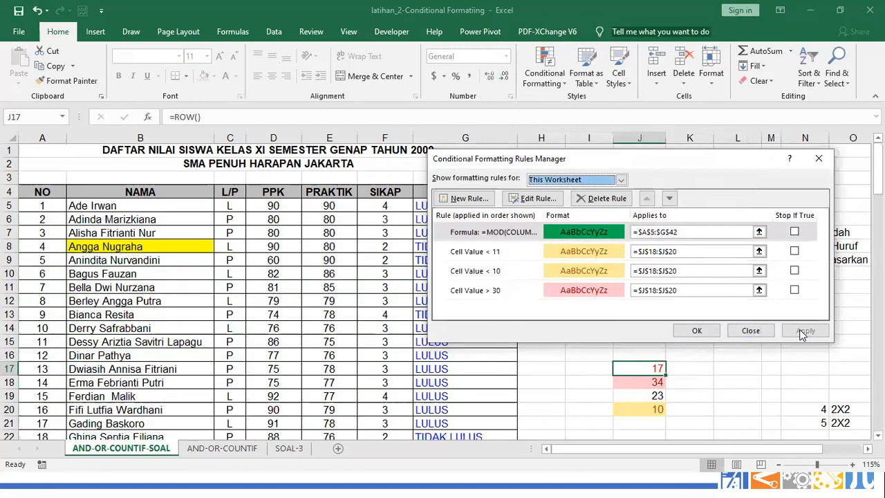
Correct the rule formula to =MOD(COLOUMS(),2)=0, removing the stray reference, and apply it
click(606, 236)
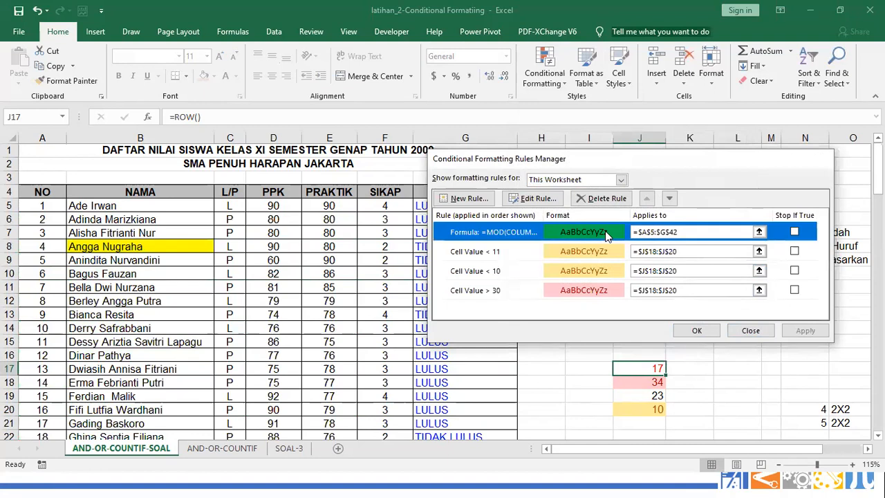
double_click(606, 236)
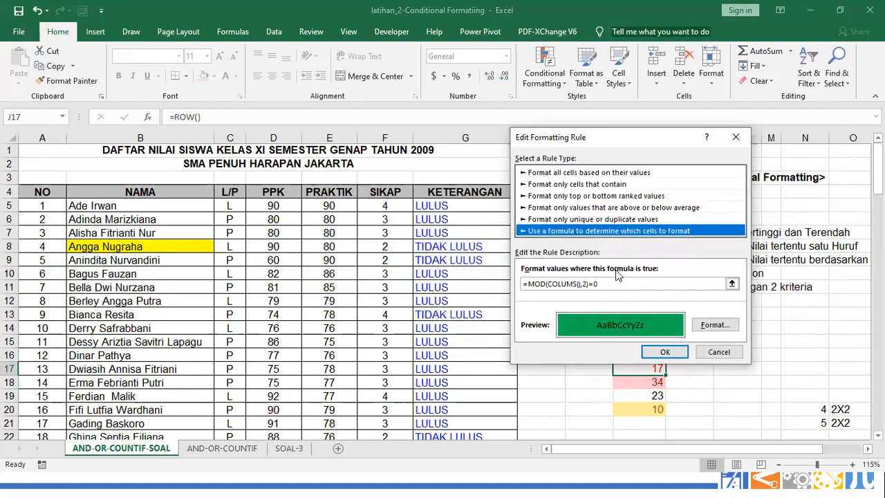
click(566, 284)
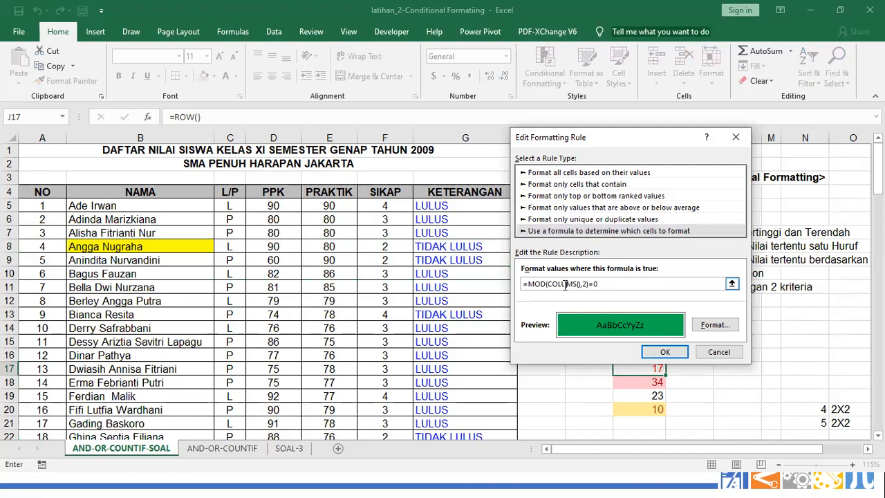
key(Left)
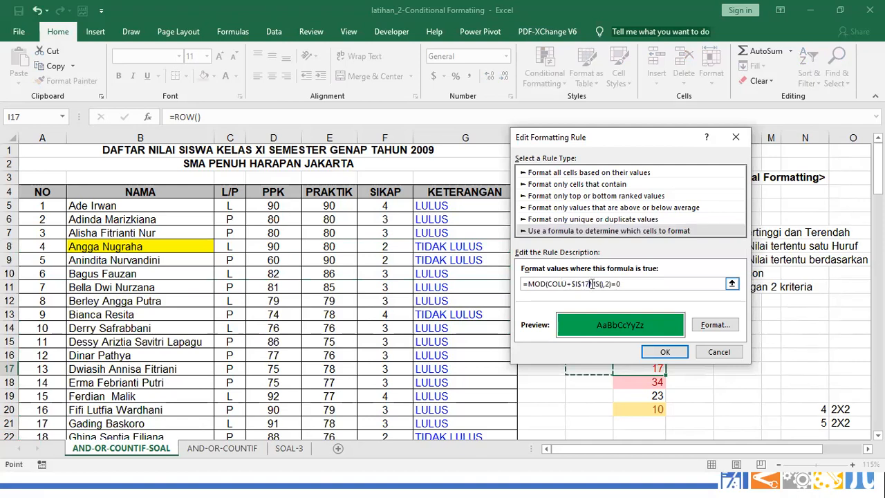
key(BackSpace)
key(BackSpace)
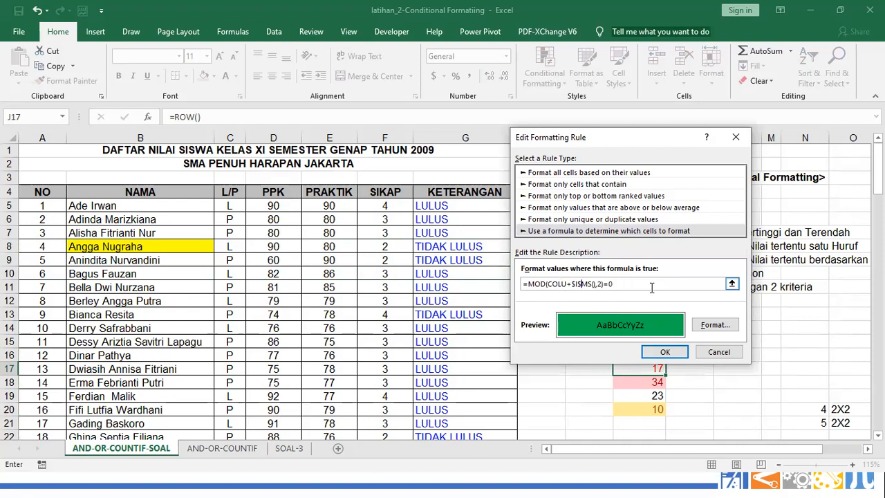
key(BackSpace)
key(BackSpace)
key(BackSpace)
key(BackSpace)
text(OU)
click(665, 352)
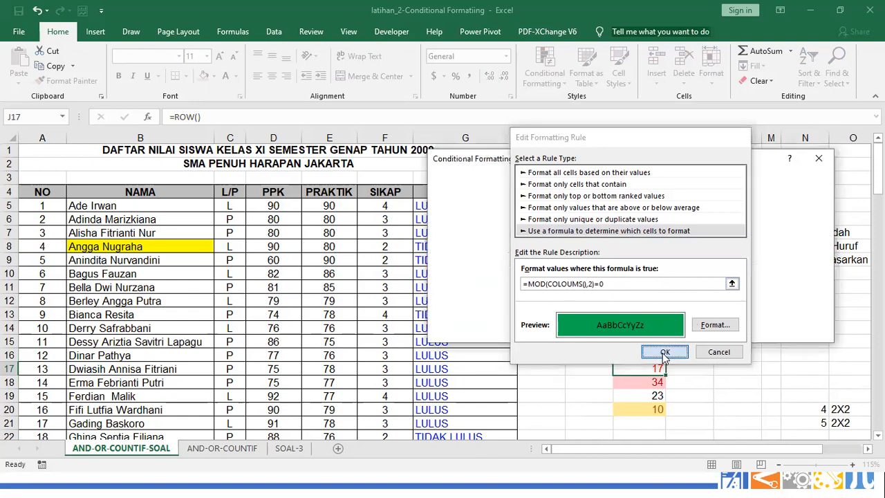
click(801, 330)
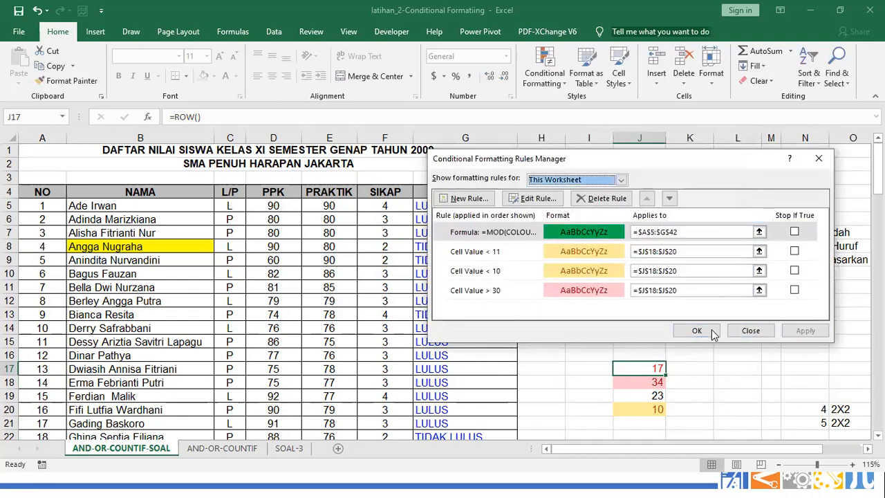
click(703, 330)
click(593, 327)
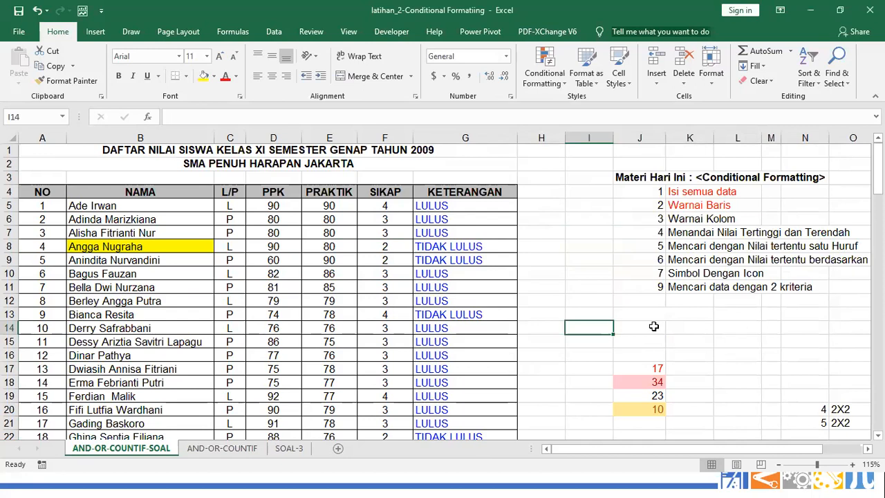
Try typing =COL in I14 to check the function name, then cancel it
text(=COL)
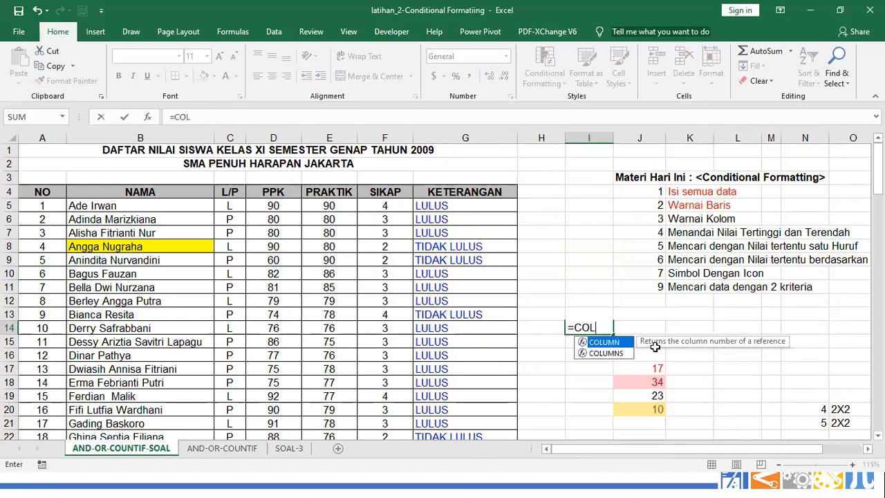
key(Escape)
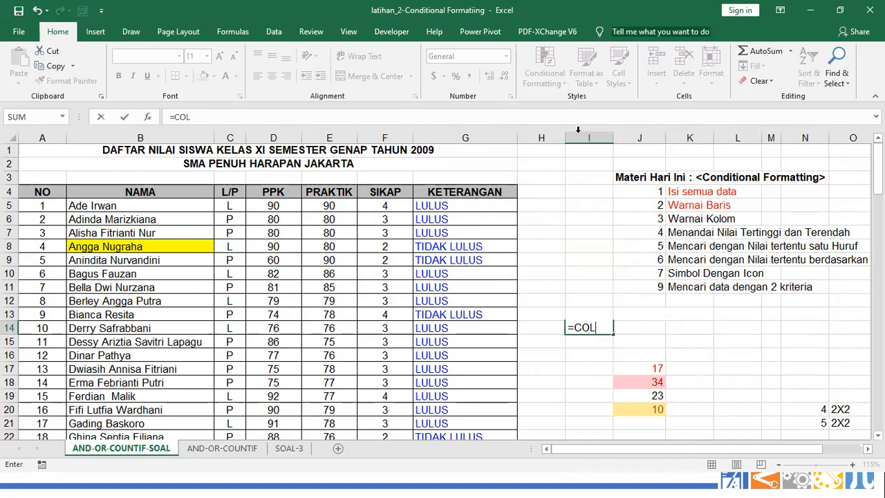
key(Escape)
Reopen the column-based rule from the This Worksheet rules list for editing
click(561, 90)
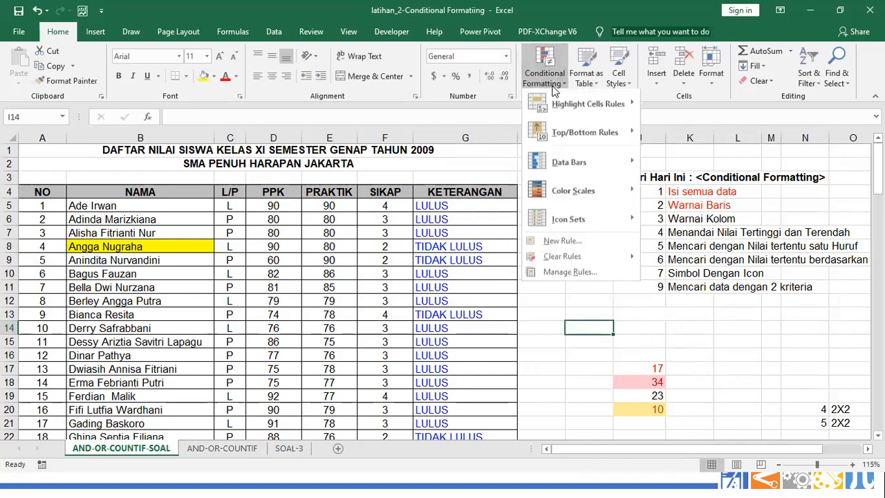
click(566, 273)
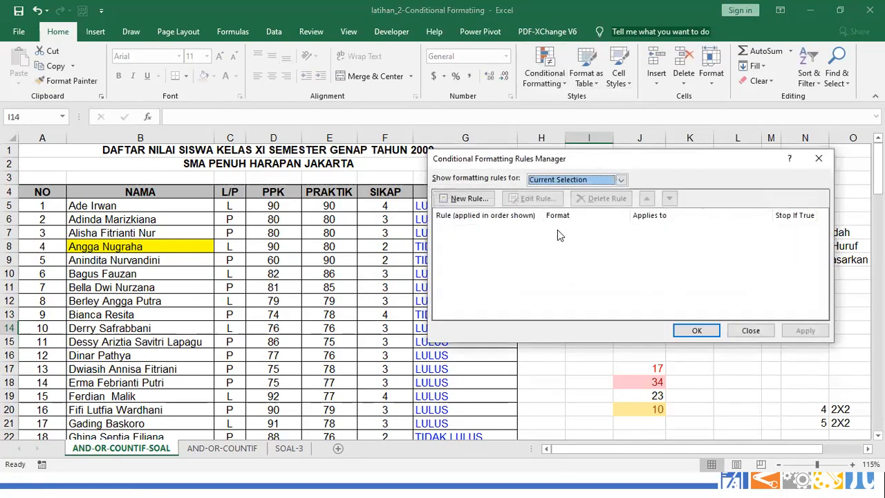
click(557, 181)
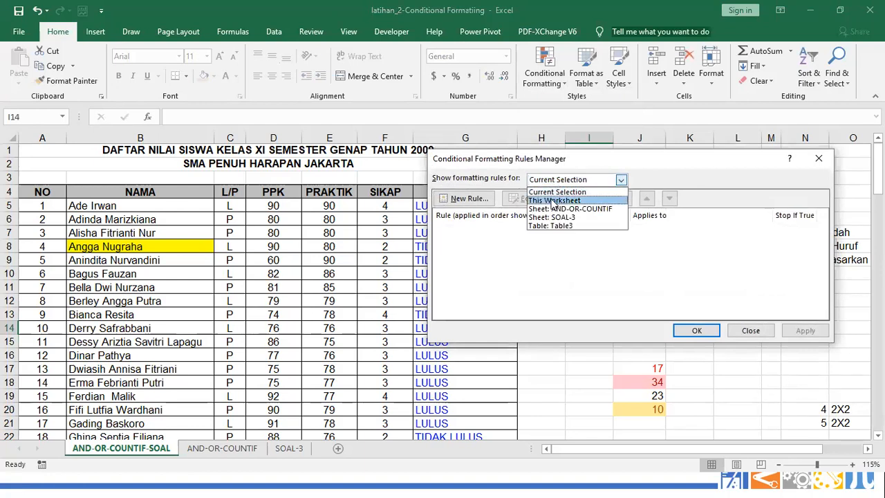
click(553, 200)
double_click(536, 230)
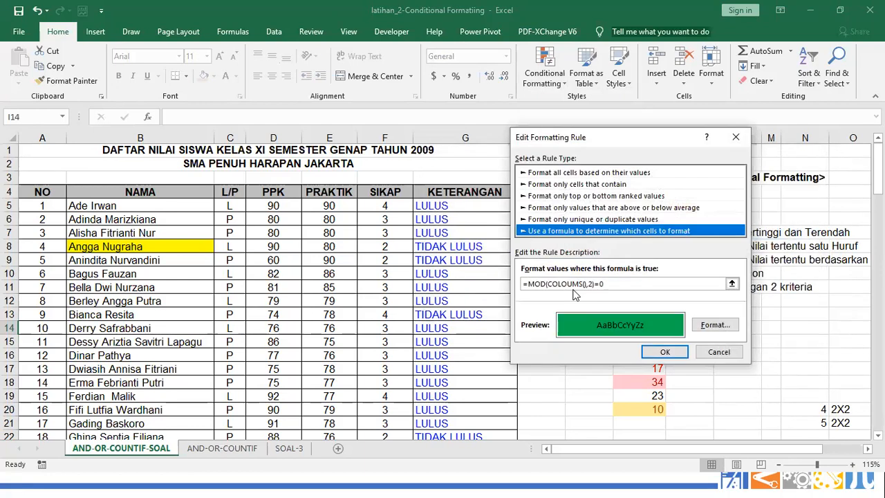
Fix the formula to =MOD(COLUMN(),2)=0 and apply it, shading columns B, D, F green
click(568, 284)
key(BackSpace)
key(Right)
key(BackSpace)
key(BackSpace)
key(BackSpace)
key(BackSpace)
key(BackSpace)
key(BackSpace)
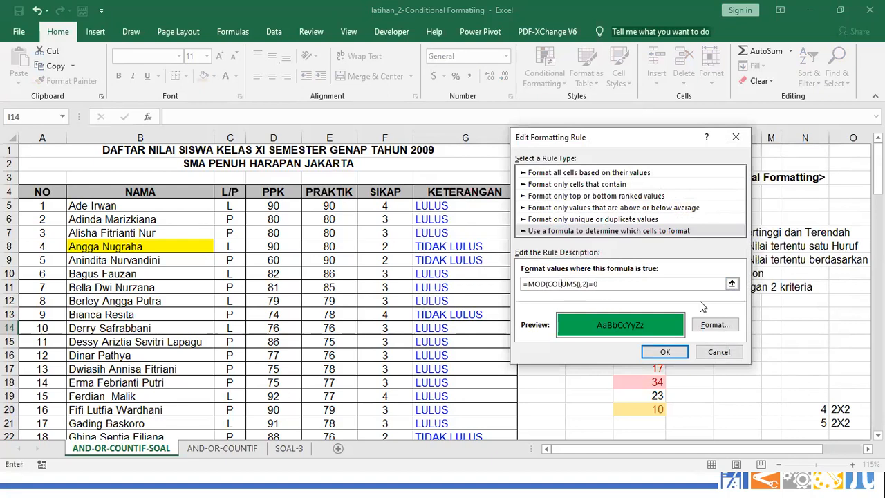
click(576, 284)
text(N)
key(Delete)
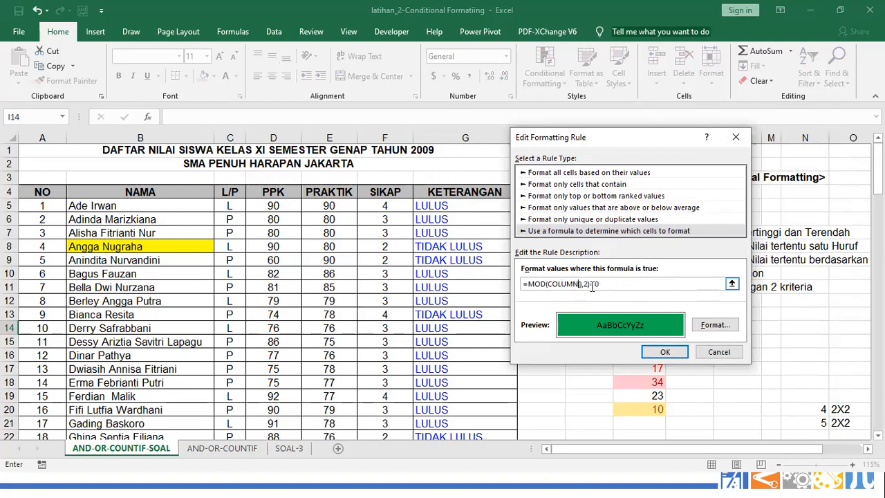
click(662, 353)
click(806, 331)
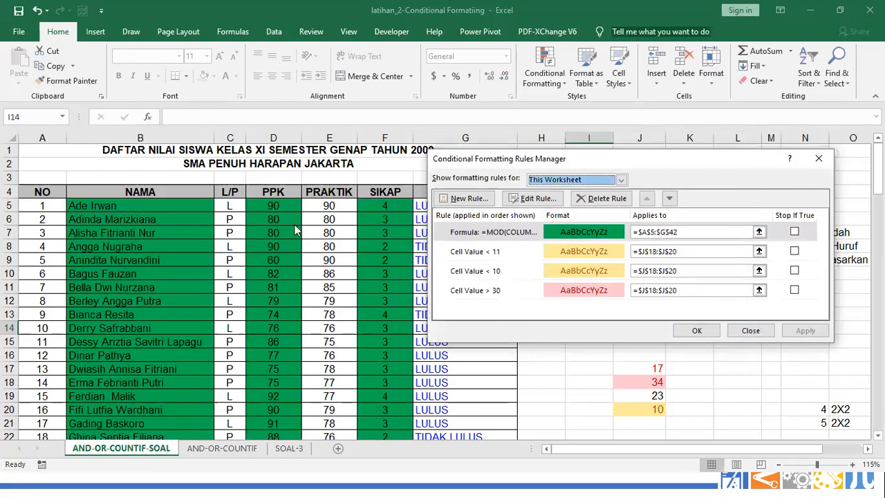
click(696, 331)
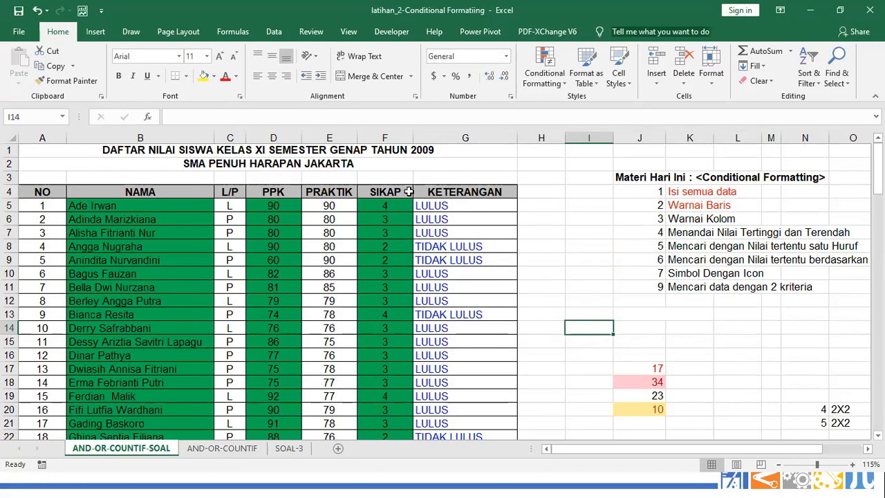
Inspect columns B, D, E and F and the A1 title, then save the workbook
click(140, 133)
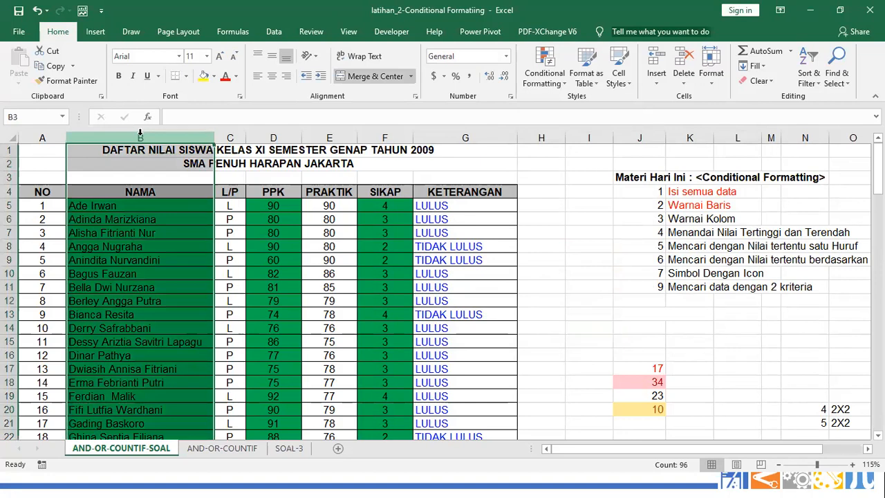
click(48, 147)
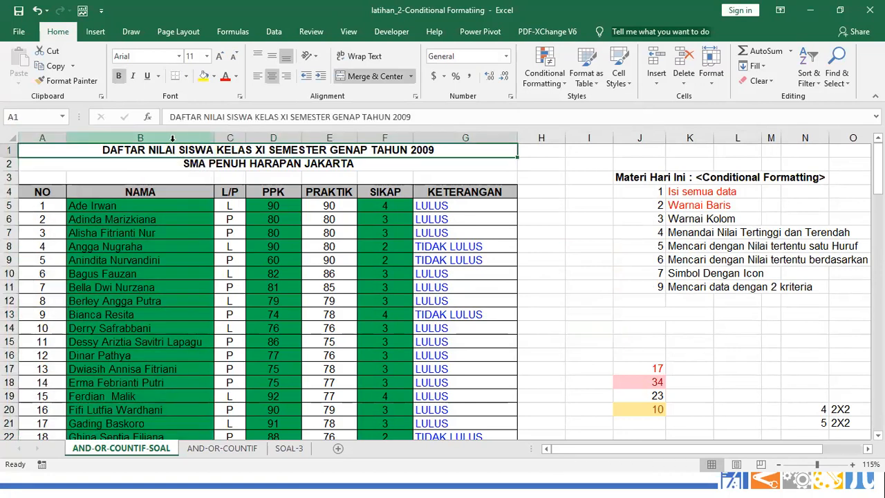
click(273, 137)
click(329, 138)
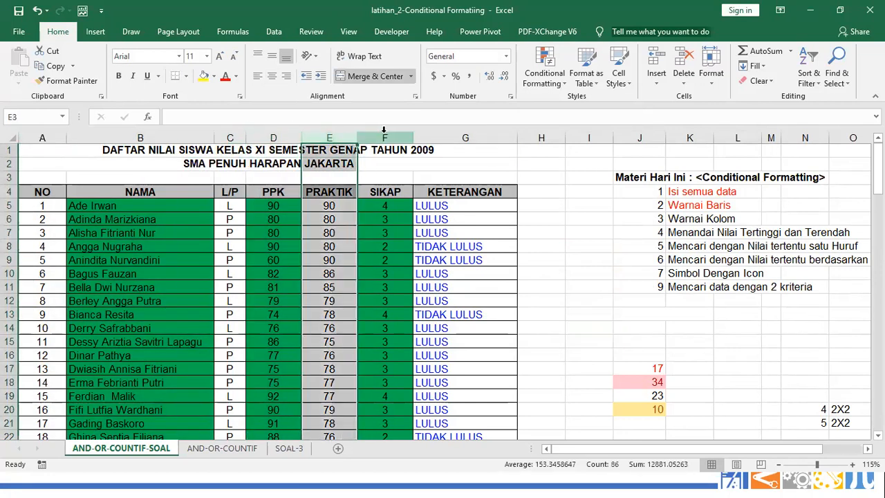
click(384, 133)
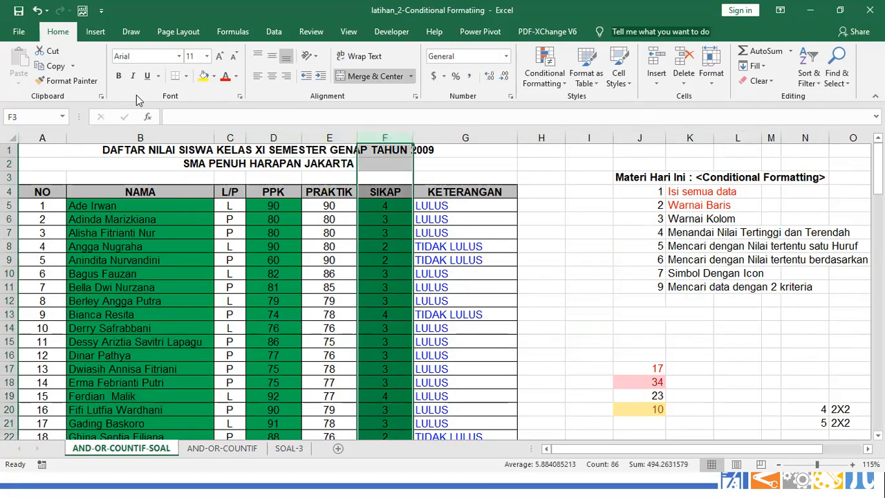
key(ctrl+s)
Open the column-banding rule from the Rules Manager for editing
click(537, 80)
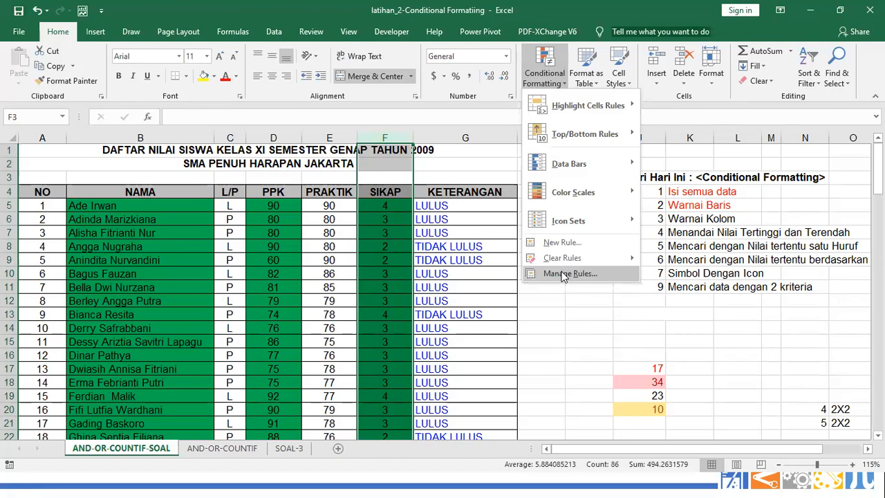
click(563, 274)
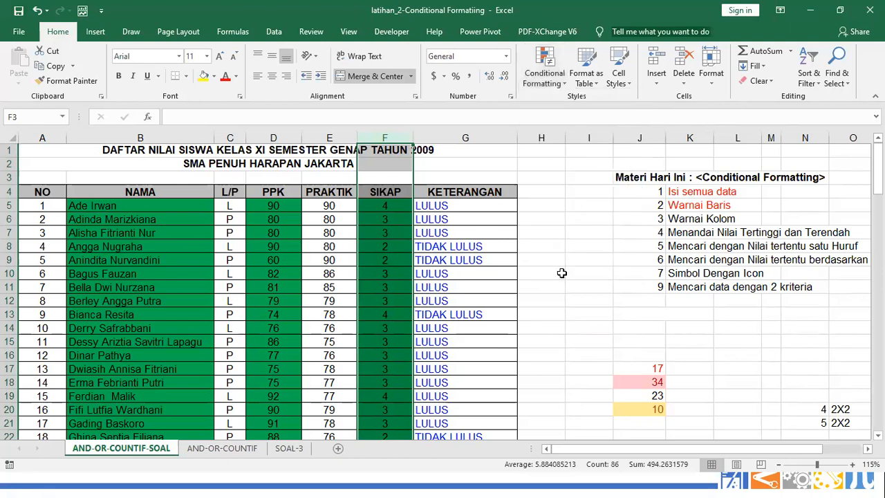
double_click(546, 235)
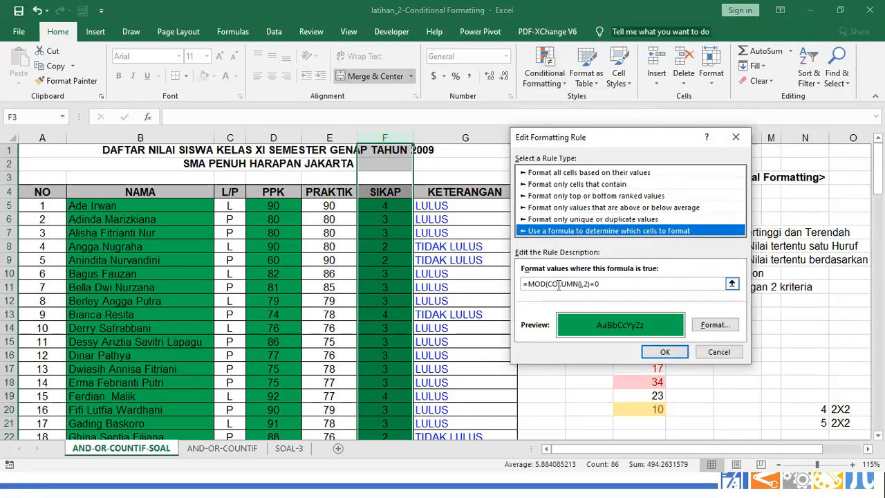
Change the banding rule's formula back to =MOD(ROW(),2)=0
double_click(558, 284)
key(Right)
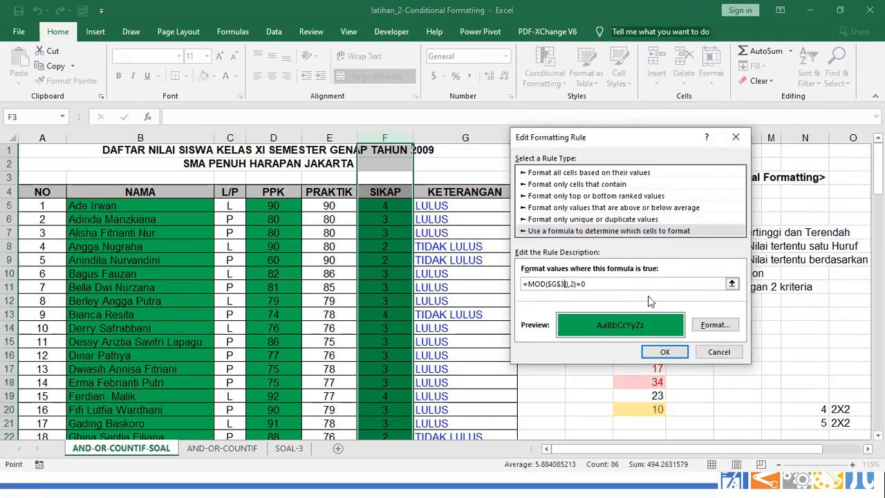
key(BackSpace)
key(BackSpace)
key(BackSpace)
key(BackSpace)
text(ROW)
Give the row rule a light-green fill and apply it to the table
click(715, 325)
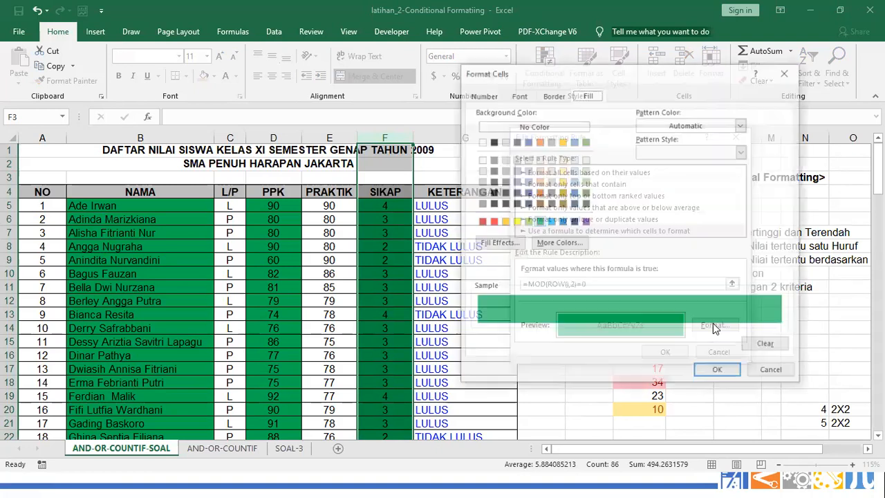
click(585, 170)
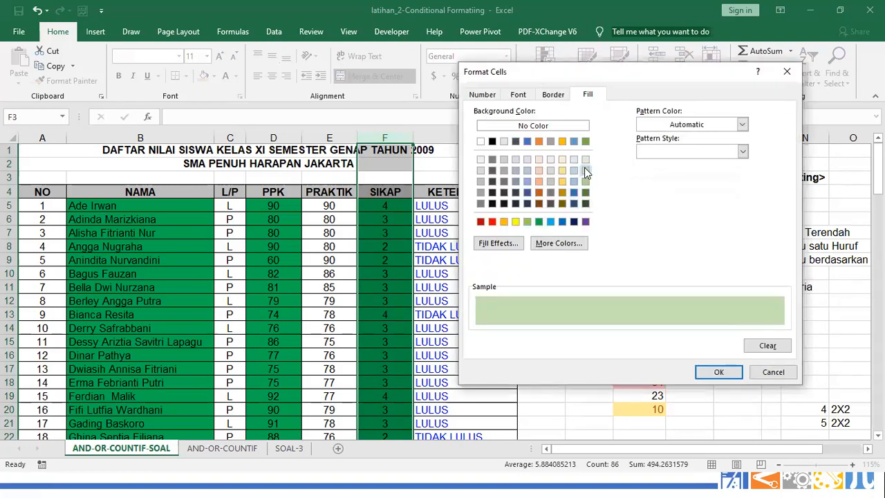
click(584, 161)
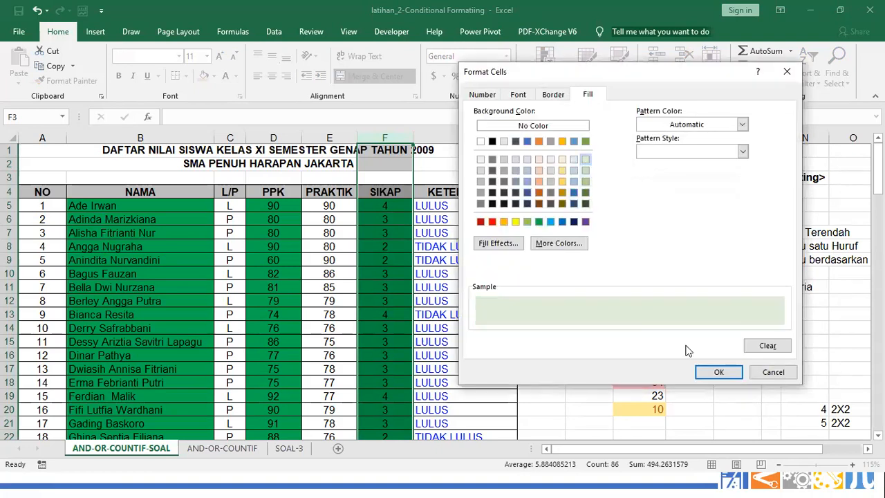
click(718, 373)
click(666, 351)
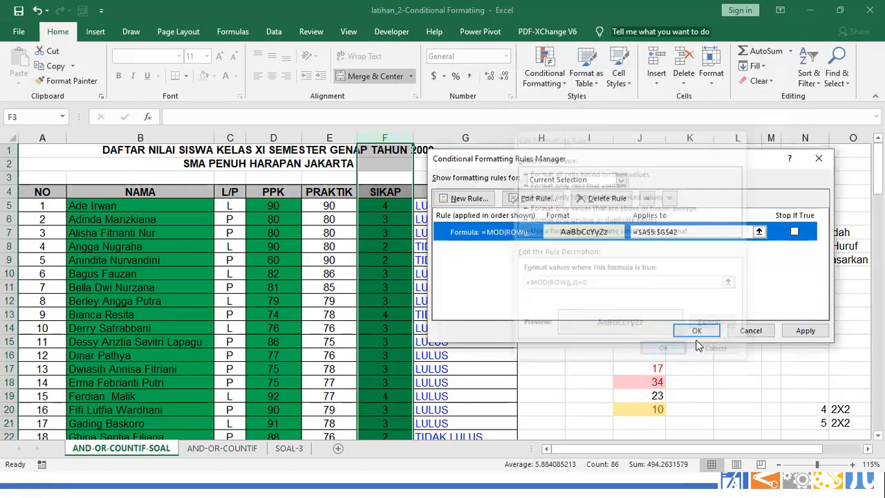
click(806, 330)
click(688, 331)
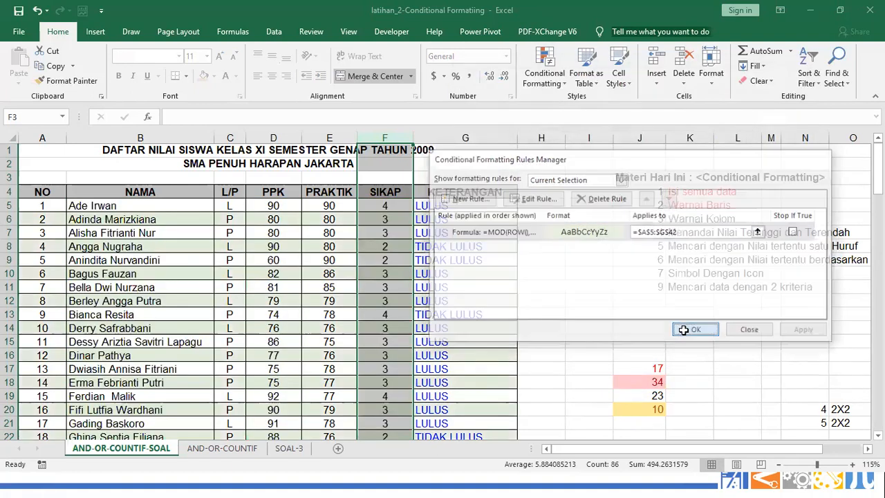
click(627, 335)
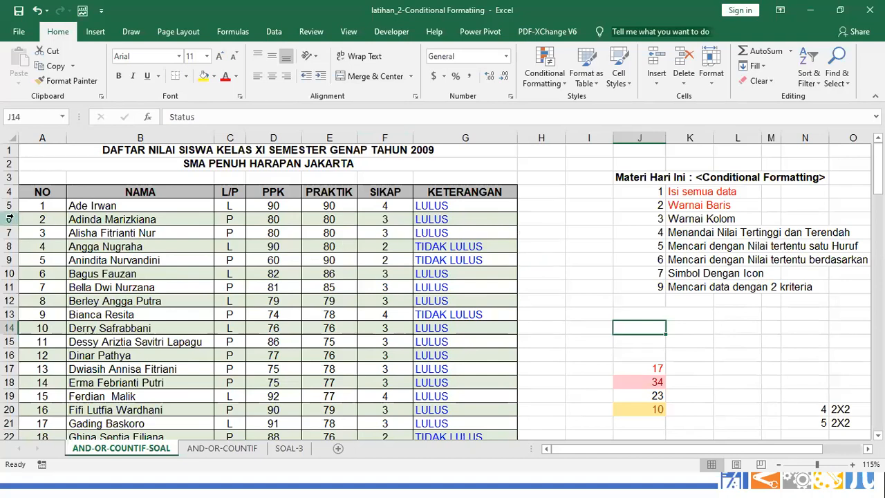
Colour the Warnai Kolom topic in K6 red
click(683, 219)
click(225, 76)
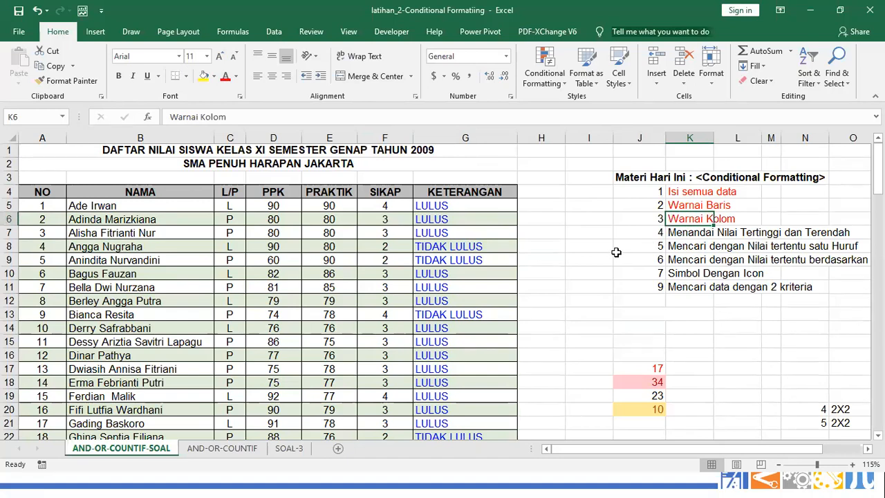
scroll(616, 252, down, 1)
scroll(616, 252, up, 1)
click(46, 202)
drag(46, 208, 45, 370)
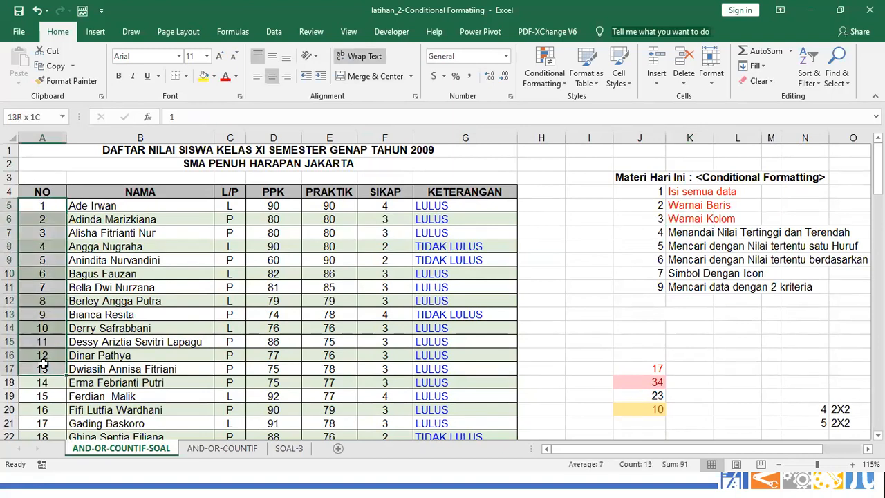
click(52, 220)
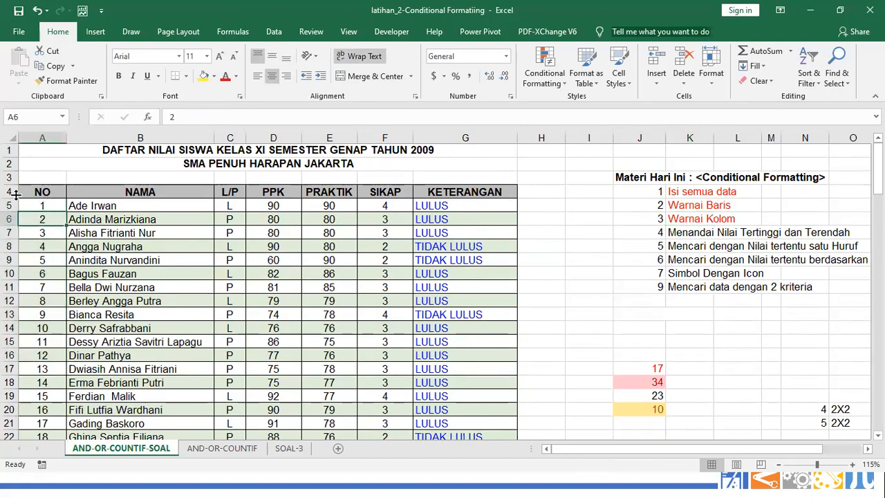
click(10, 149)
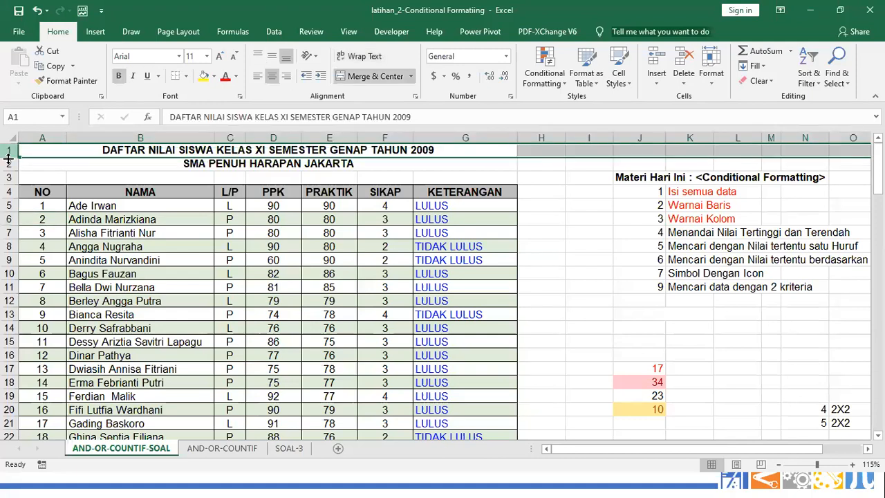
click(9, 177)
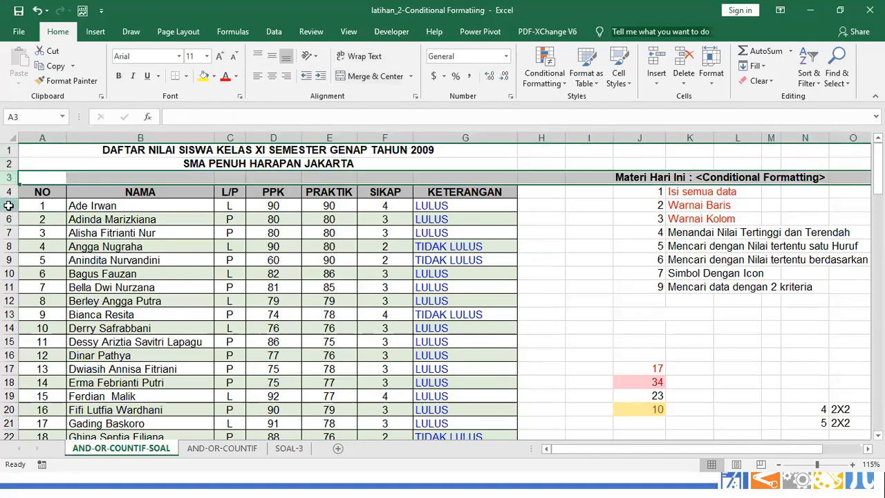
click(8, 205)
click(9, 232)
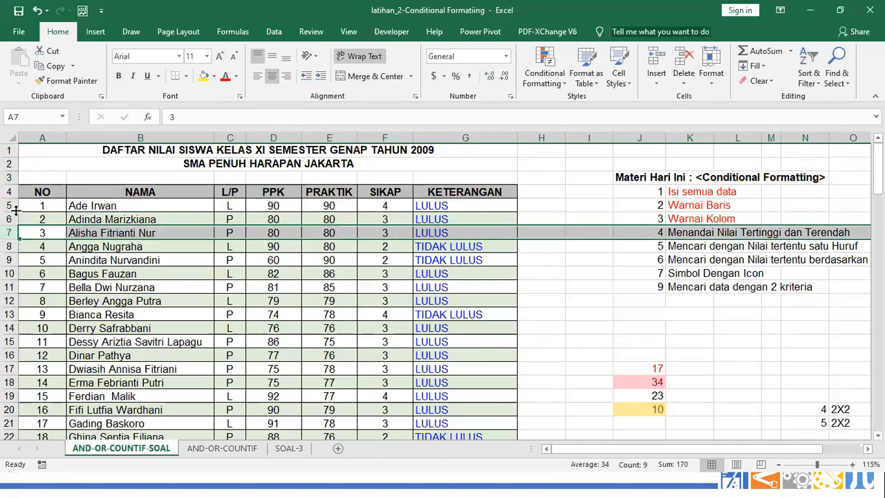
click(9, 163)
click(10, 191)
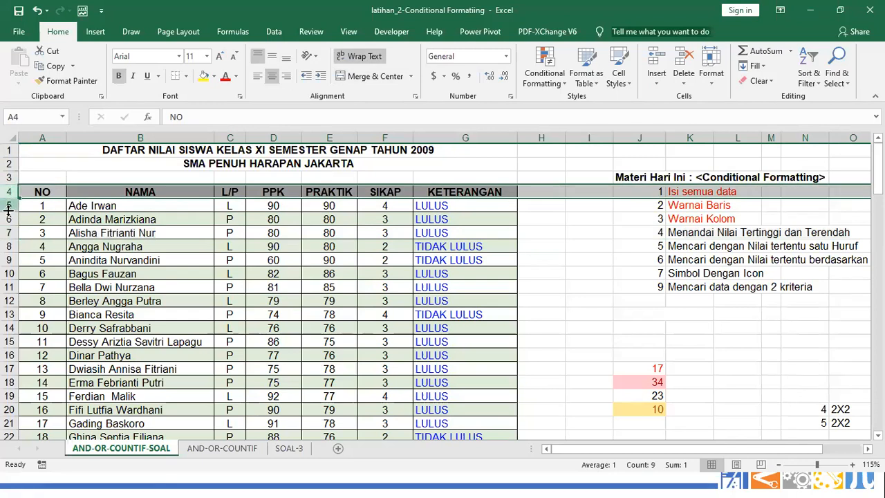
click(122, 176)
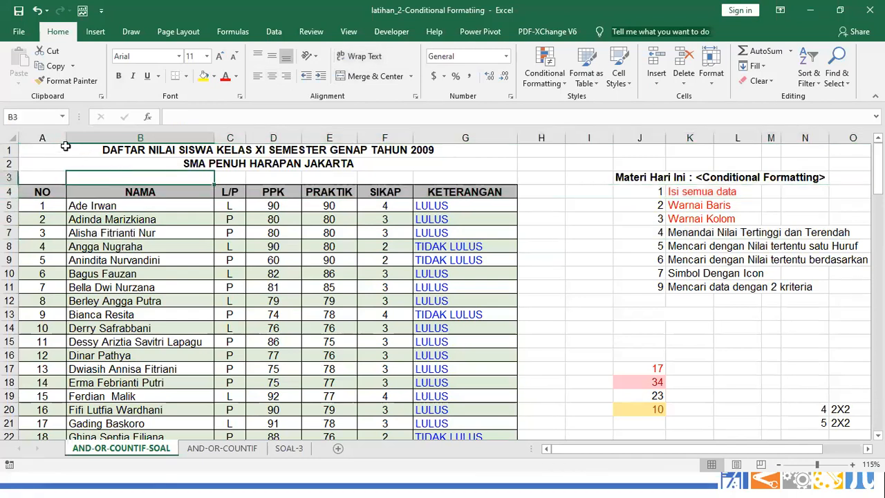
click(43, 137)
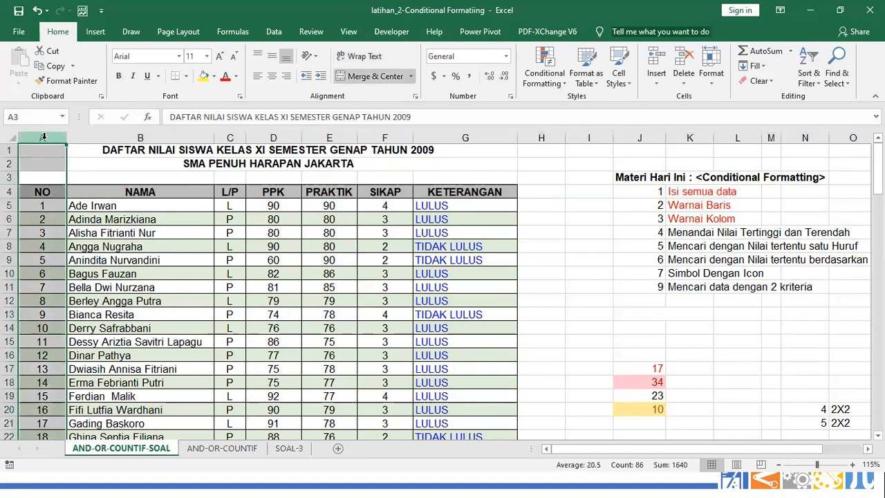
drag(43, 137, 94, 135)
click(101, 135)
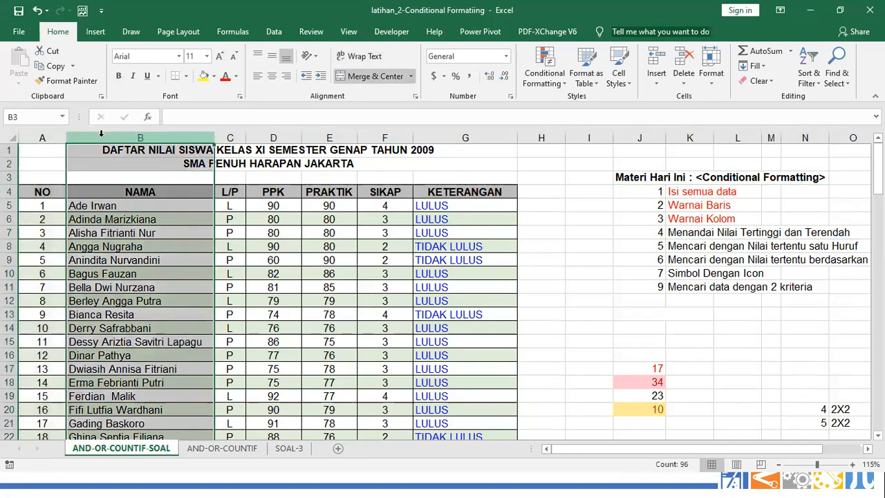
click(231, 134)
click(265, 133)
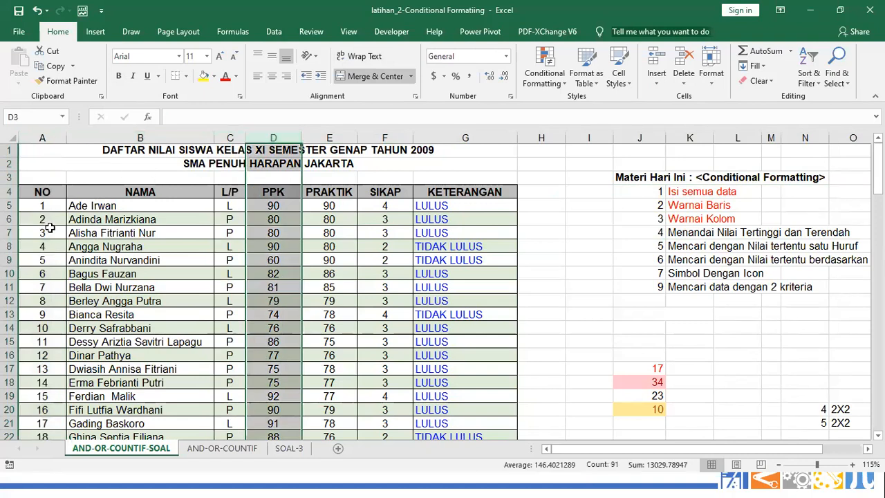
click(178, 232)
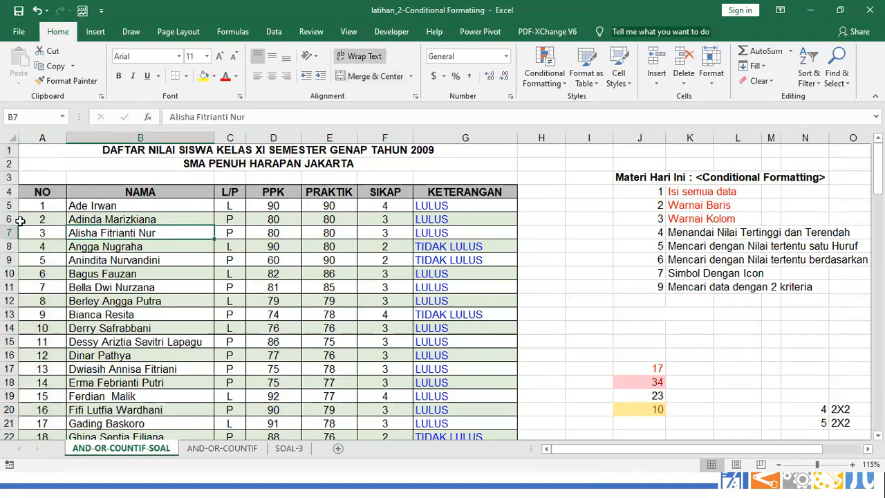
click(44, 218)
click(11, 219)
click(39, 220)
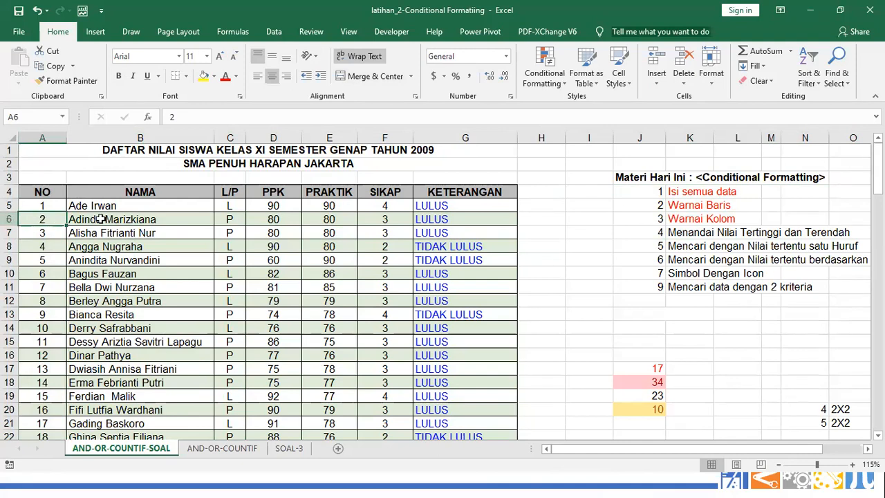
text(3)
key(ctrl+Return)
key(ctrl+z)
Select the PPK scores in column D from D5 down to D42
click(593, 274)
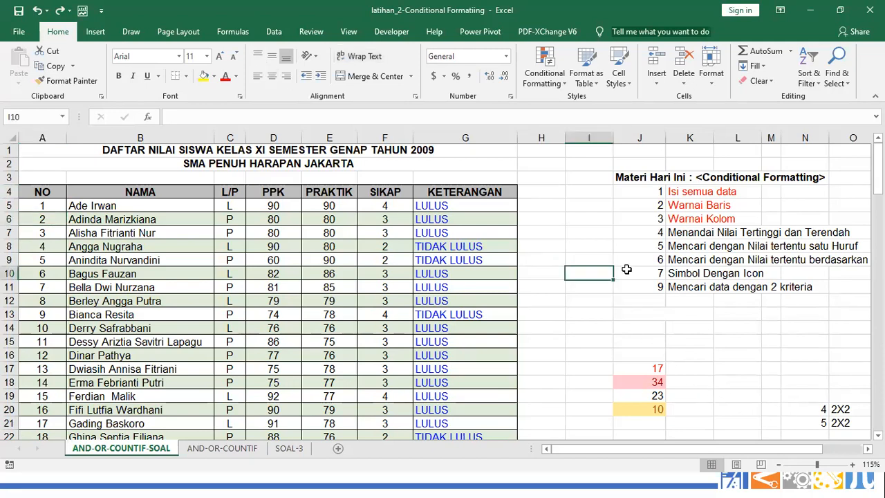
click(685, 235)
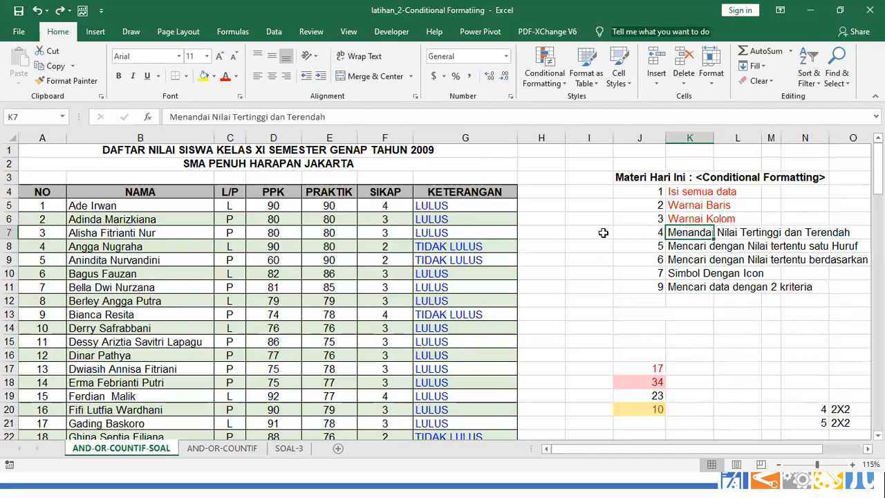
drag(286, 205, 274, 383)
scroll(276, 419, down, 2)
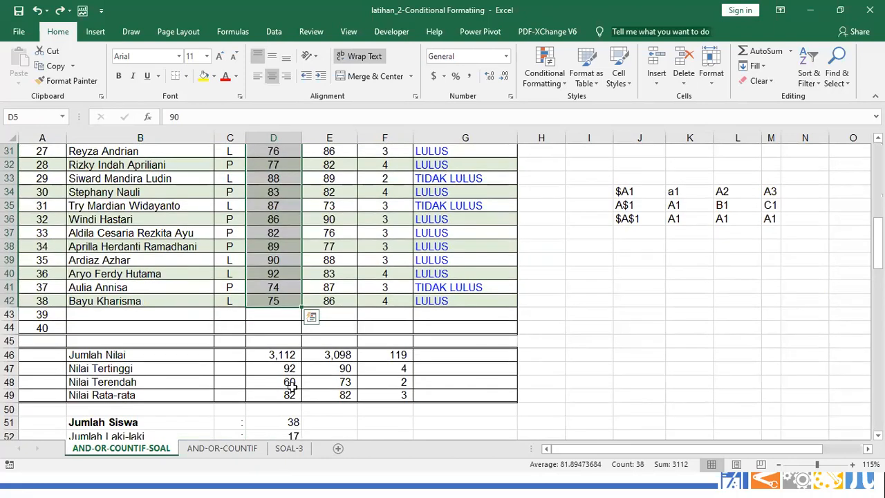
scroll(274, 308, up, 6)
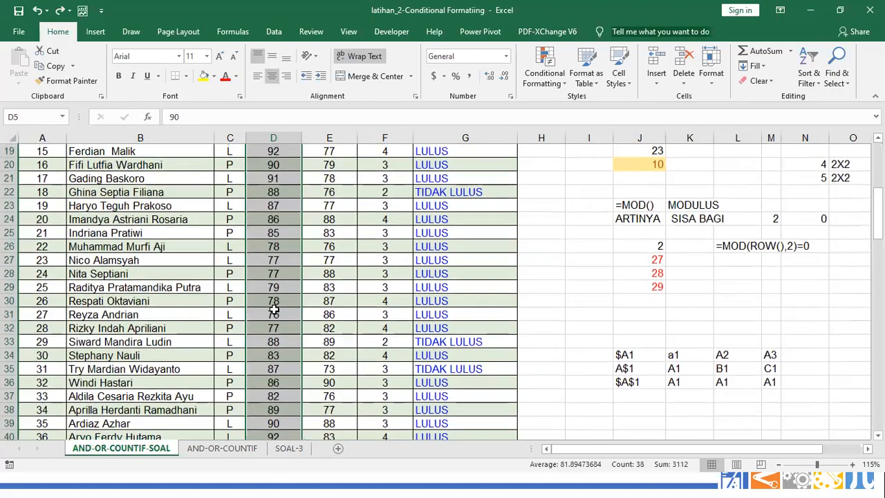
scroll(273, 308, up, 5)
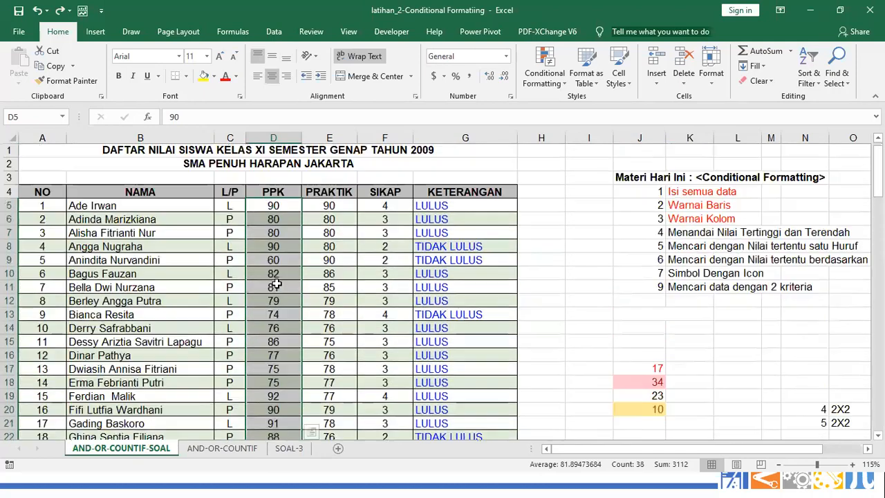
click(289, 232)
click(280, 246)
click(274, 203)
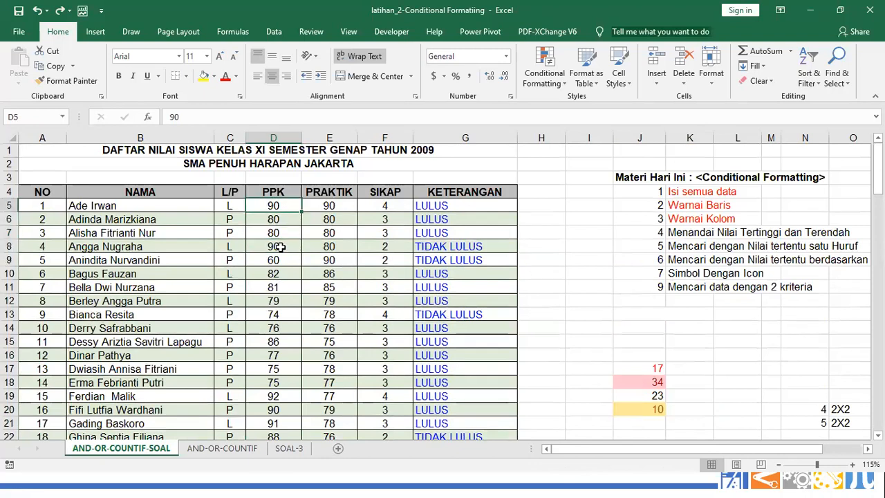
click(279, 246)
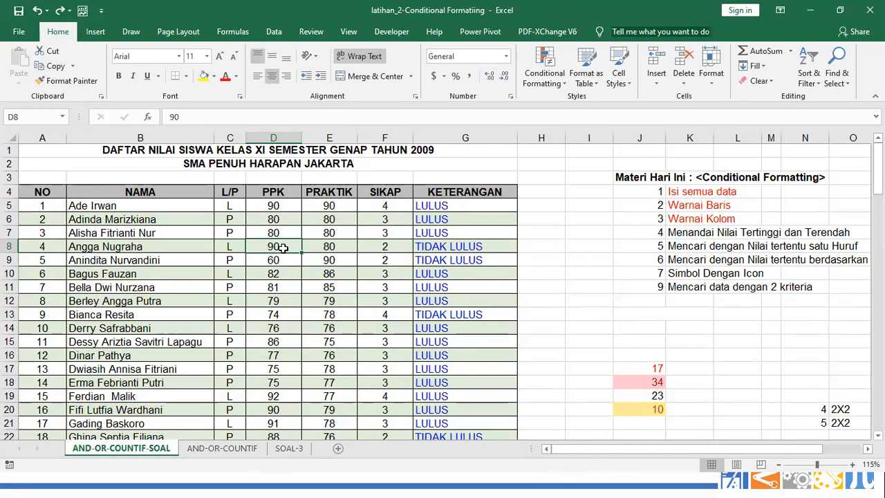
Start a new conditional formatting rule via Data Bars > More Rules
click(551, 76)
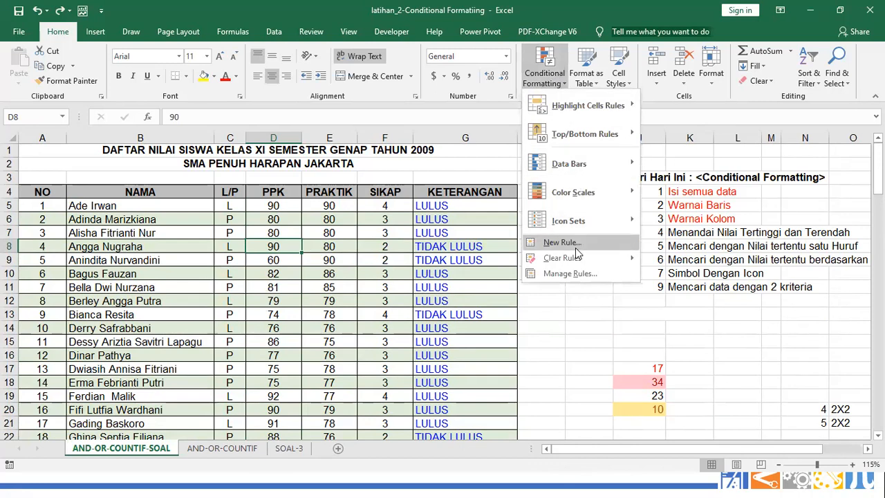
mouse_move(586, 173)
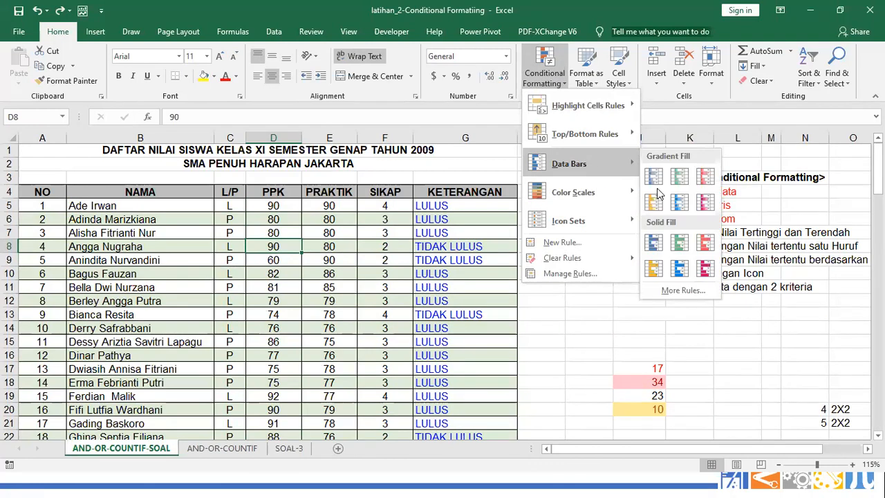
click(674, 291)
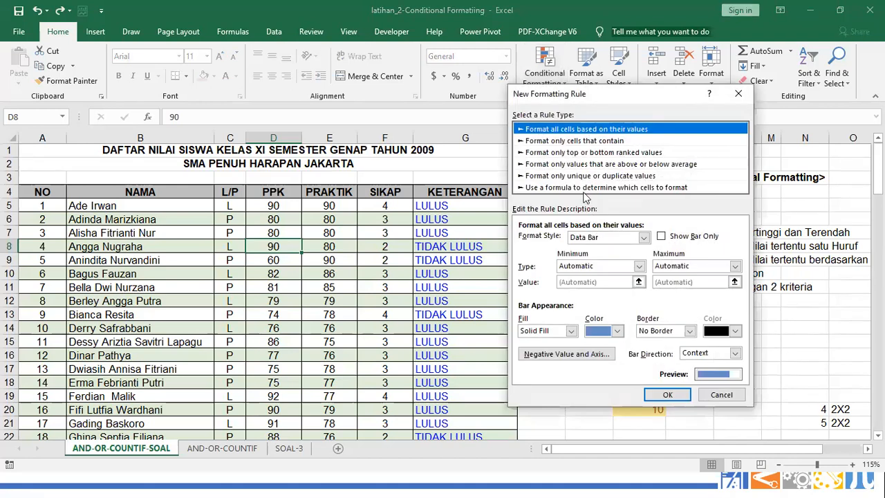
Try a Cell Value greater-than rule, then switch to a formula-based rule type
click(576, 141)
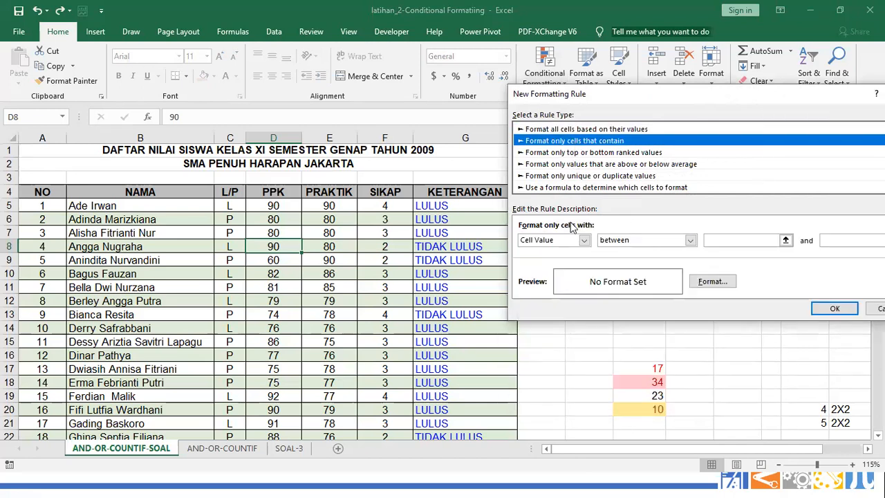
click(583, 242)
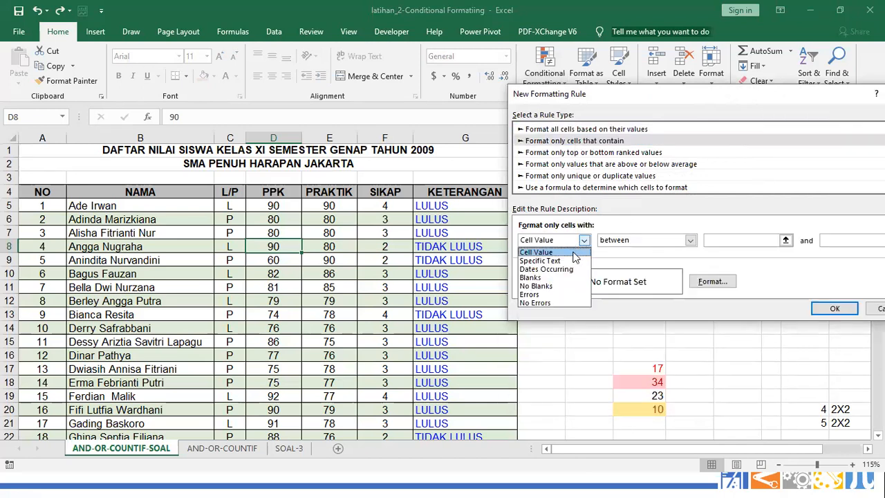
click(573, 155)
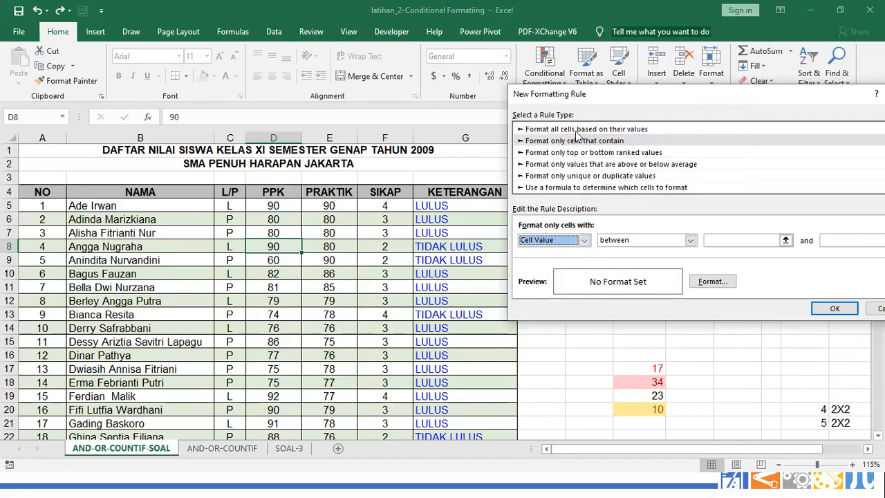
click(583, 241)
click(690, 240)
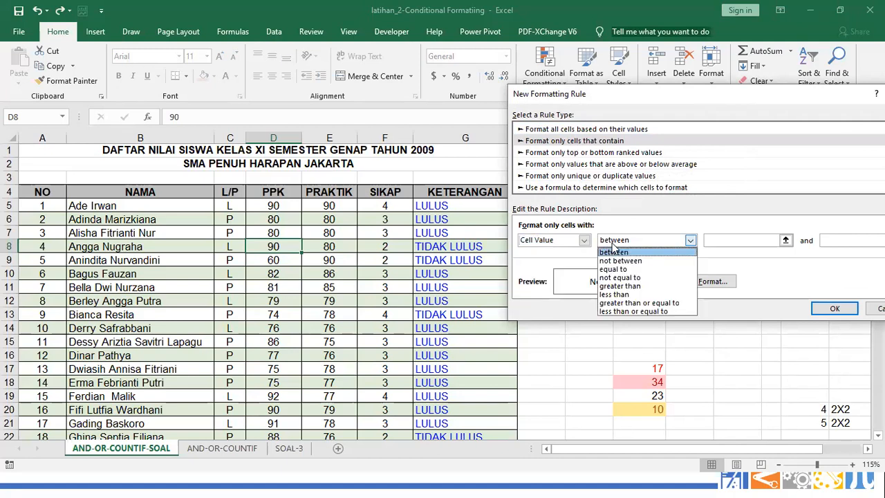
click(621, 289)
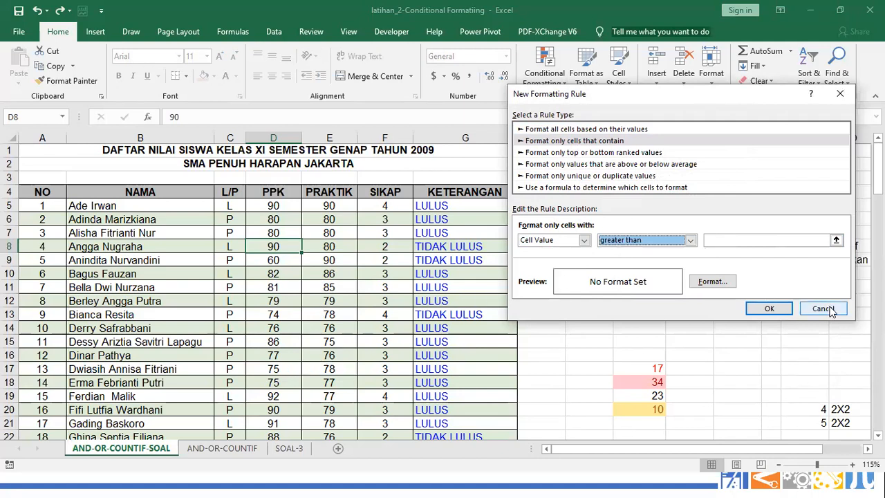
click(632, 188)
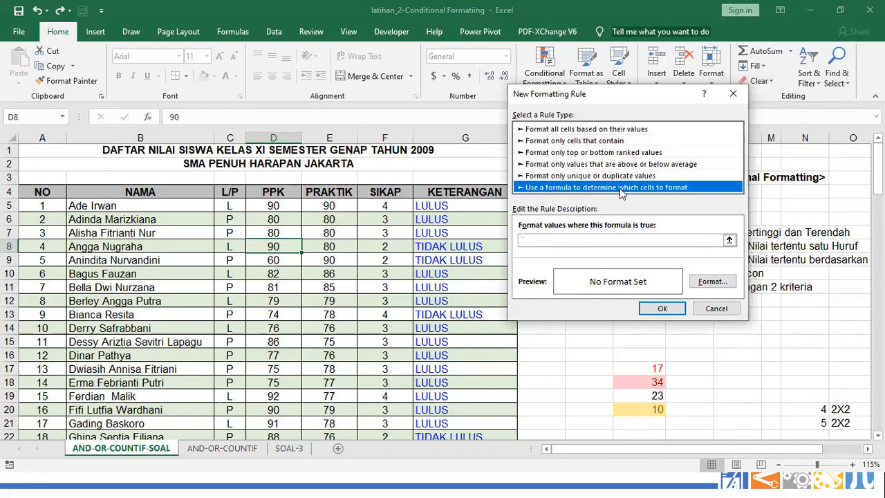
Enter the rule formula =MAX(D$5), with the column reference relative
click(567, 243)
click(535, 242)
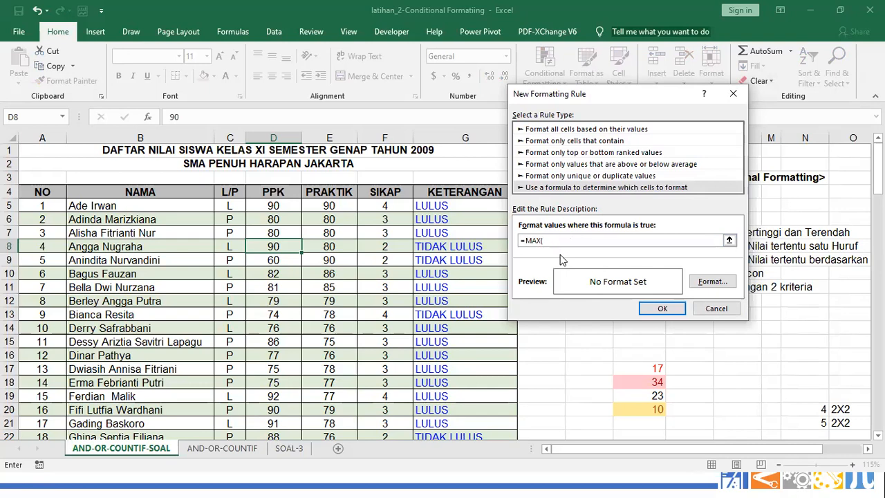
click(274, 206)
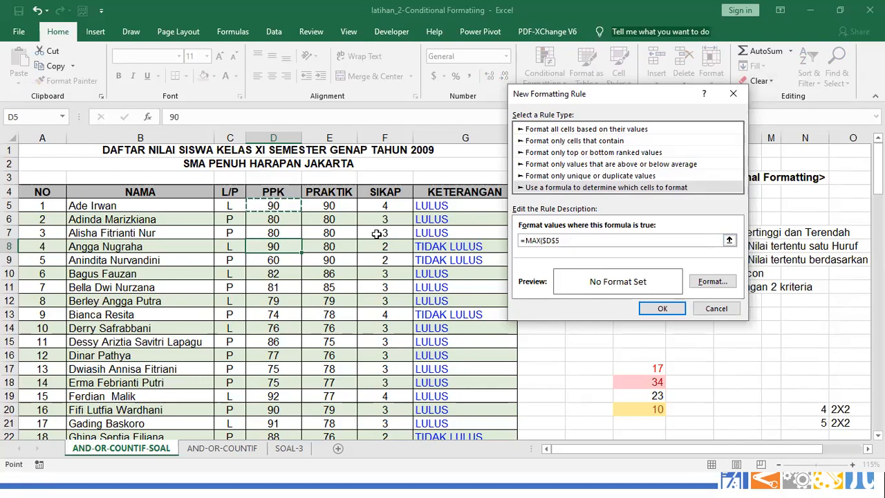
text())
click(551, 240)
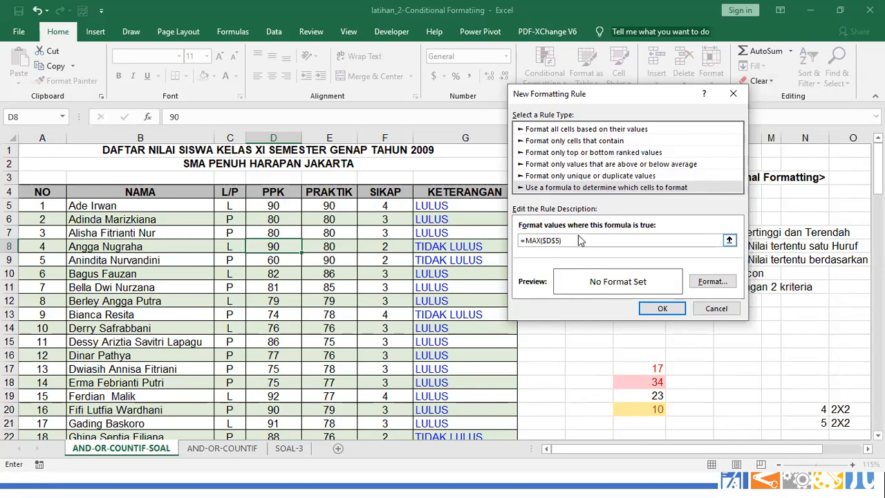
key(BackSpace)
Give the rule an orange fill and save it, highlighting D8's score of 90
click(702, 283)
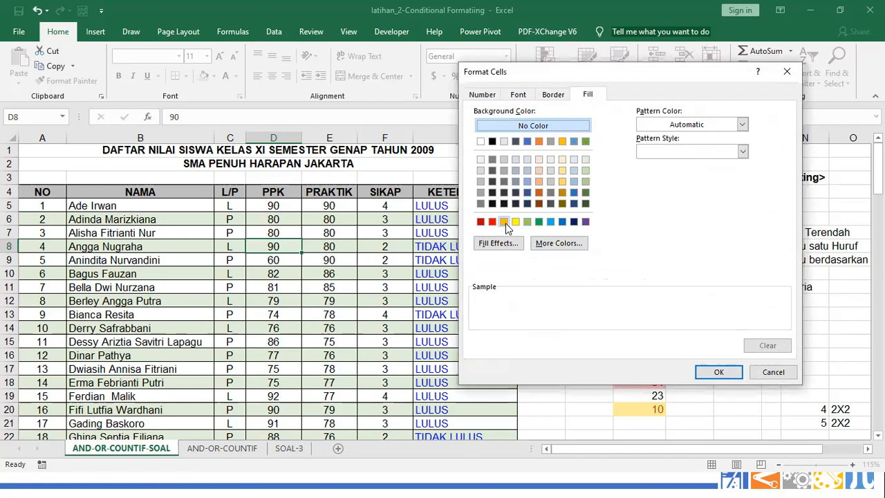
click(504, 221)
click(719, 372)
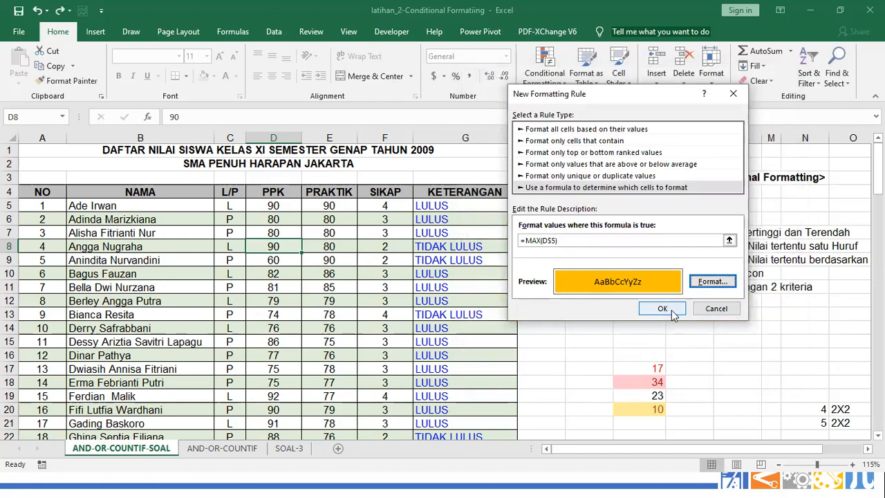
click(662, 309)
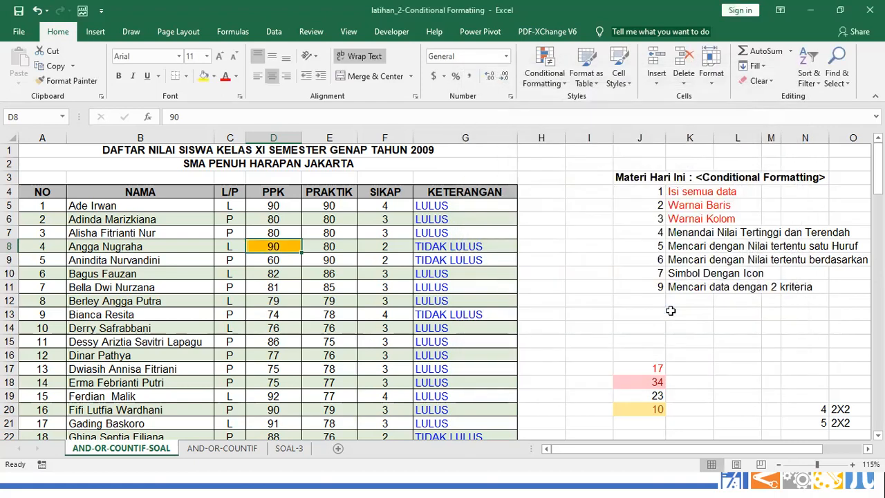
scroll(483, 284, down, 4)
scroll(207, 152, up, 4)
scroll(282, 265, down, 3)
scroll(282, 265, up, 3)
Change the =MAX(D$5) rule's Applies to range to $D$5:$D$42 and apply it
click(545, 72)
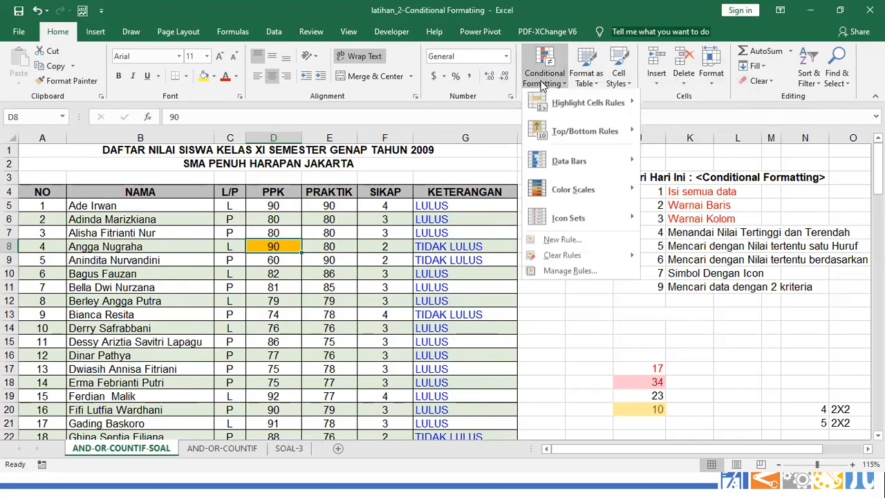
click(570, 272)
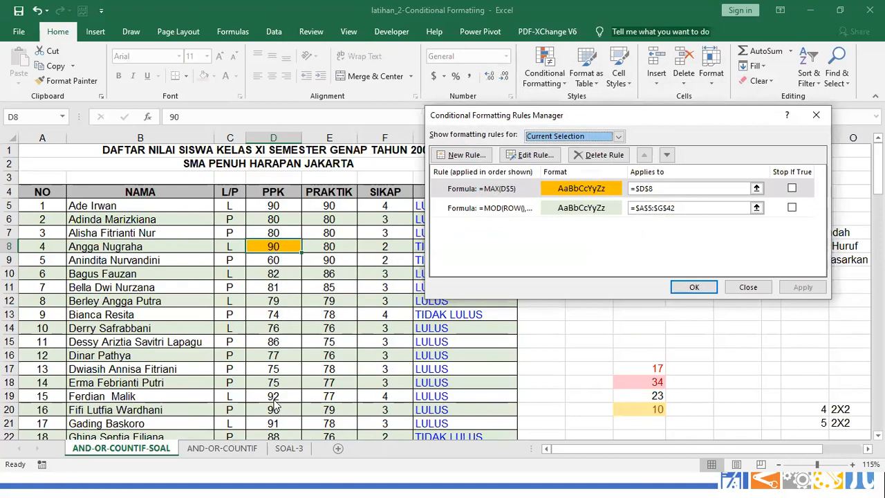
click(757, 188)
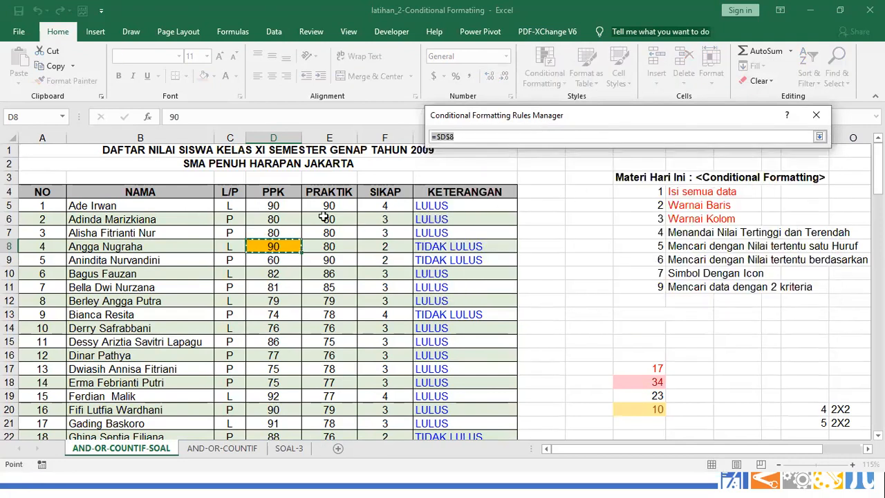
drag(278, 205, 297, 372)
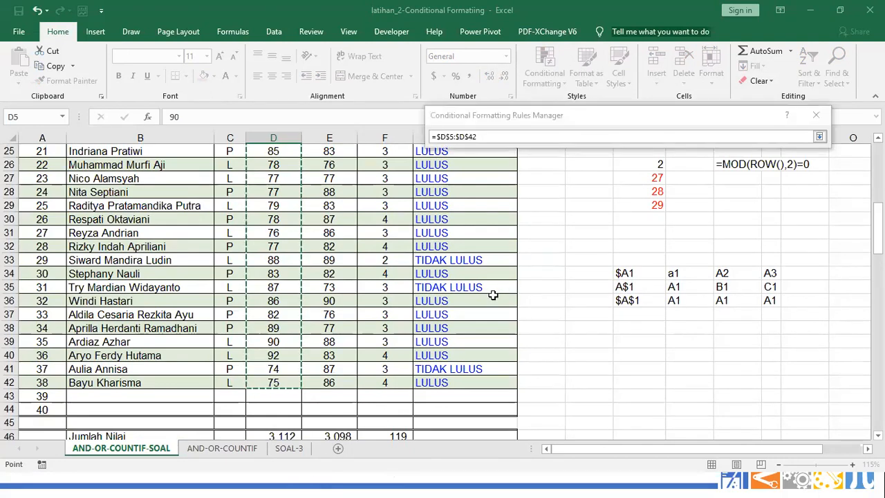
key(super)
key(super)
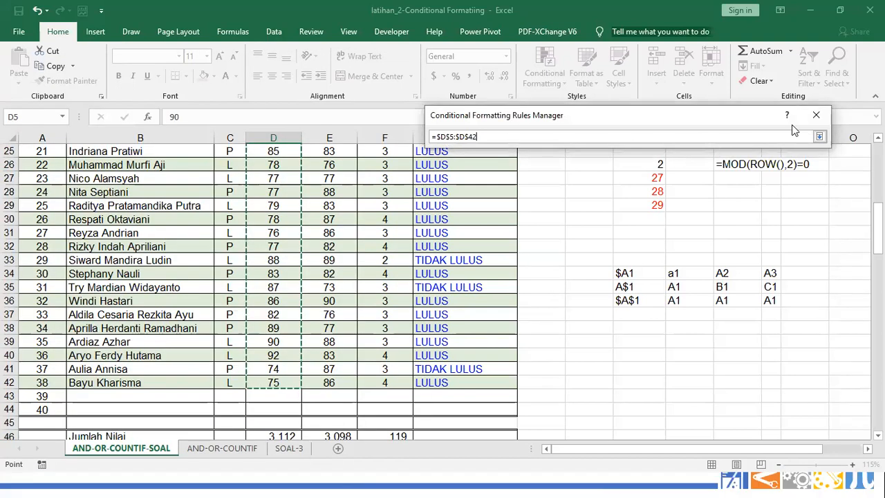
click(820, 136)
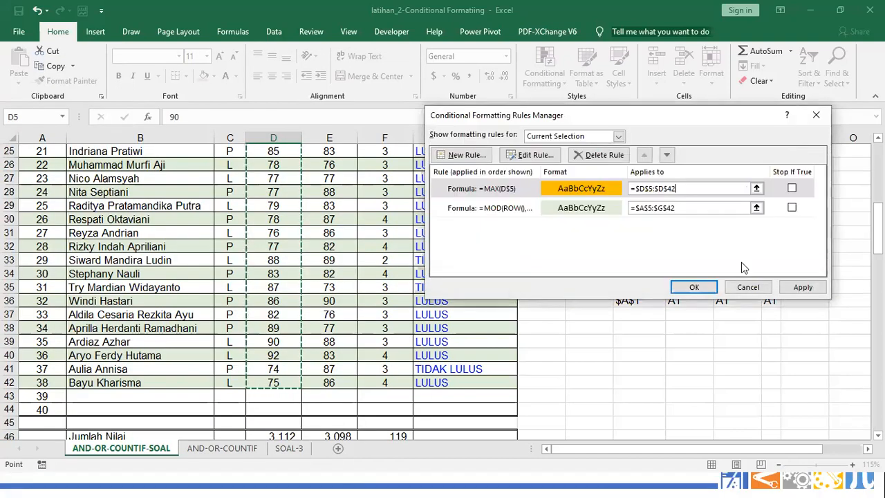
click(803, 287)
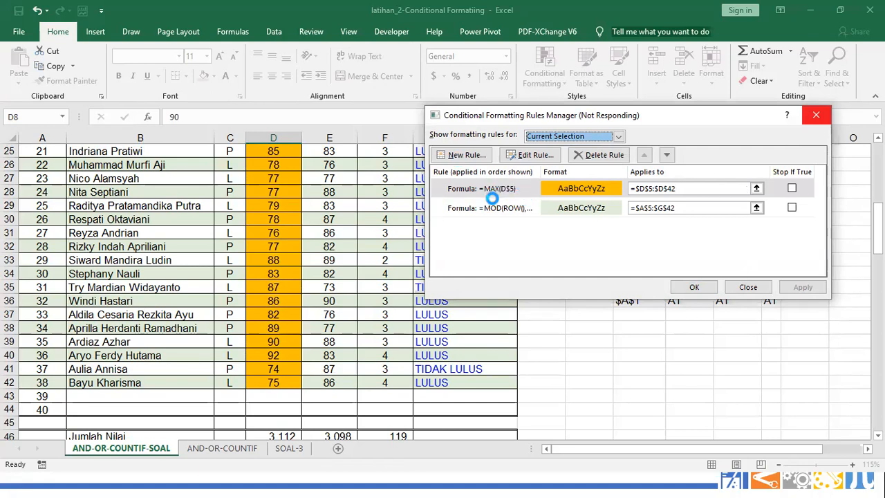
click(526, 188)
Delete the =MAX(D$5) highlight rule, then select the highest-score cell D47
click(598, 156)
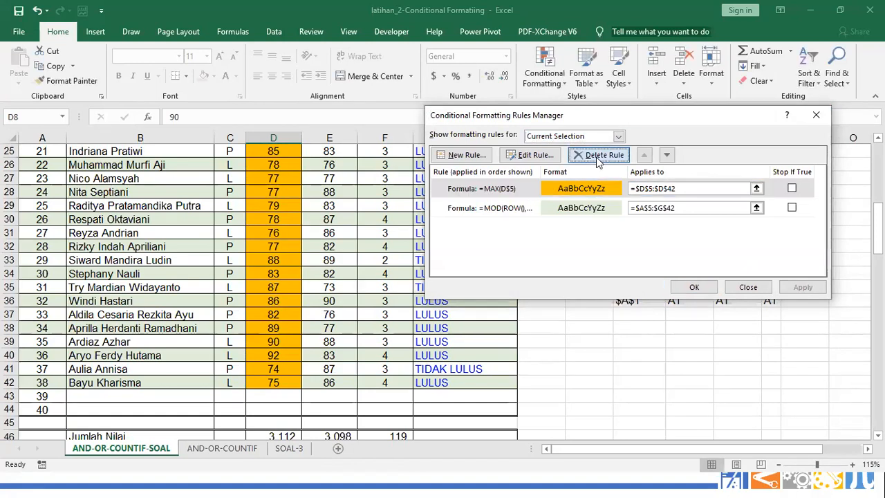
click(694, 287)
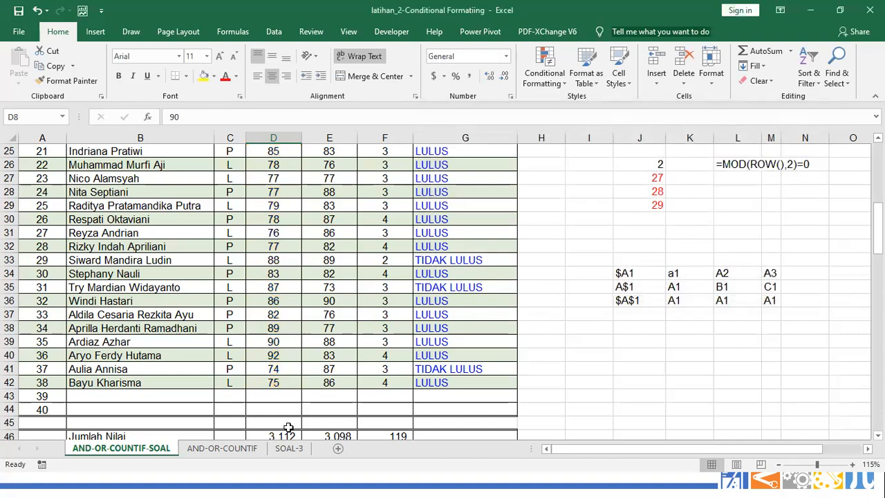
scroll(352, 297, up, 4)
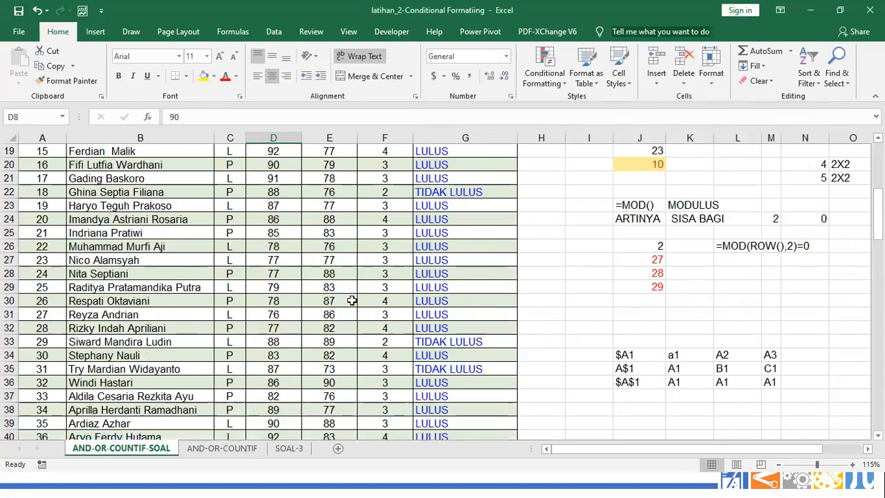
scroll(352, 301, up, 4)
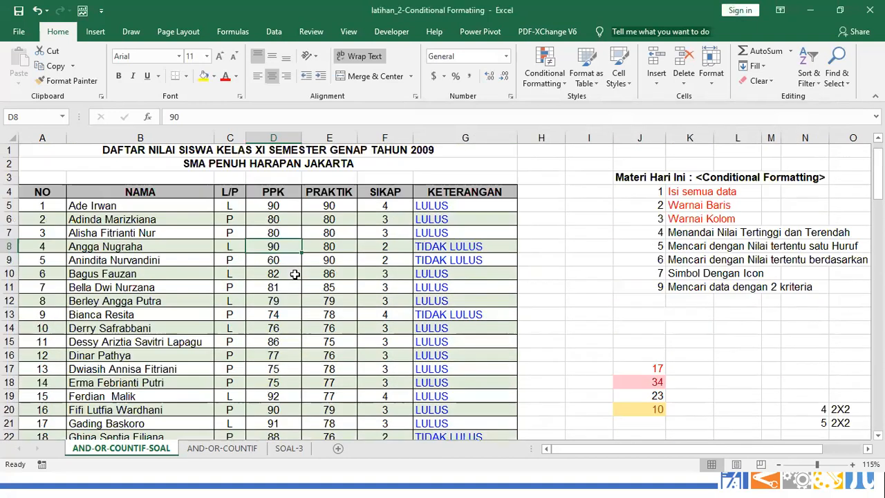
click(278, 207)
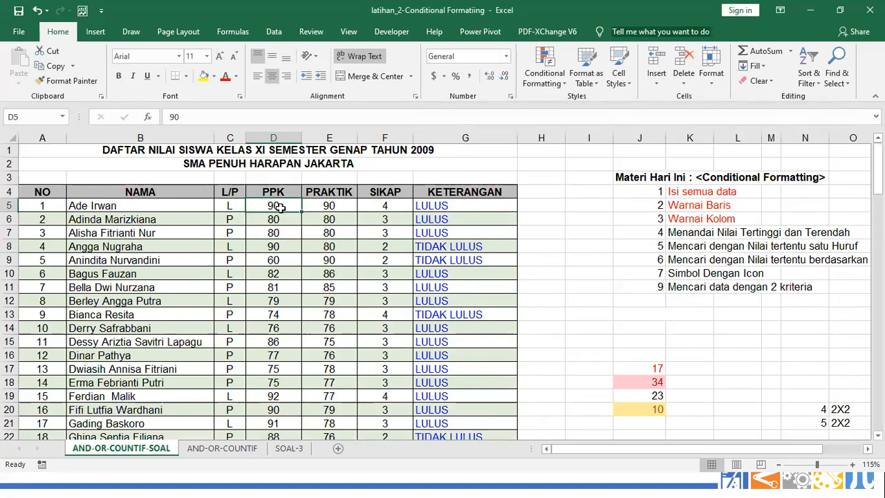
scroll(286, 246, down, 10)
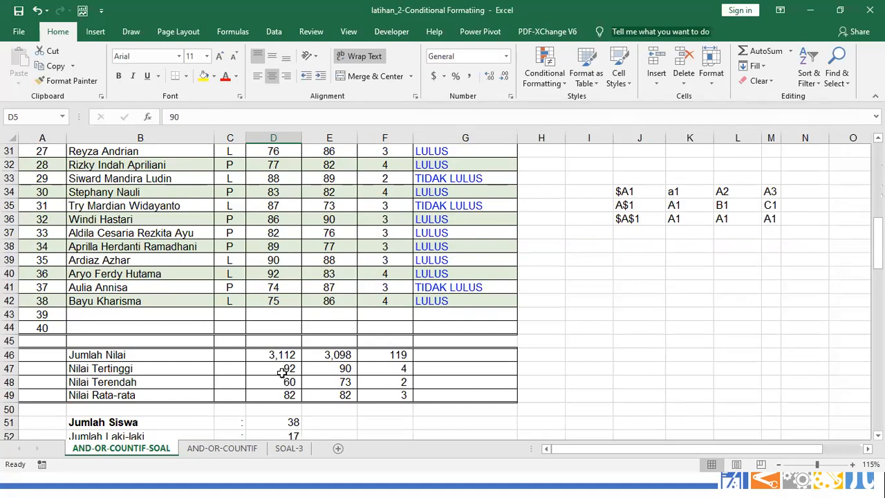
click(282, 370)
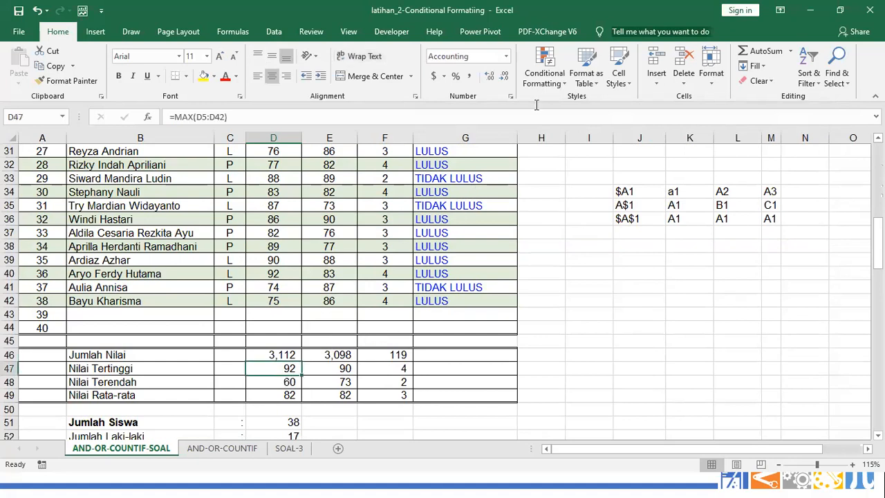
Start a new formula-based conditional formatting rule with the formula =$D$47=D5
click(543, 72)
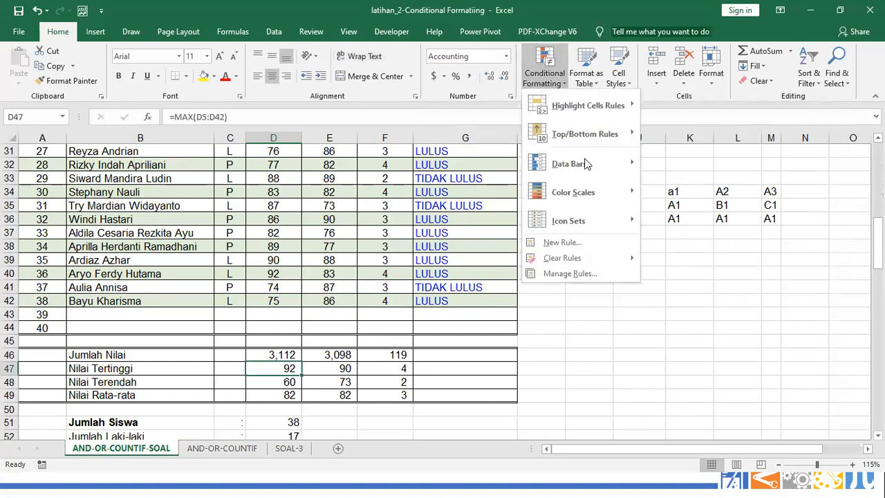
click(578, 243)
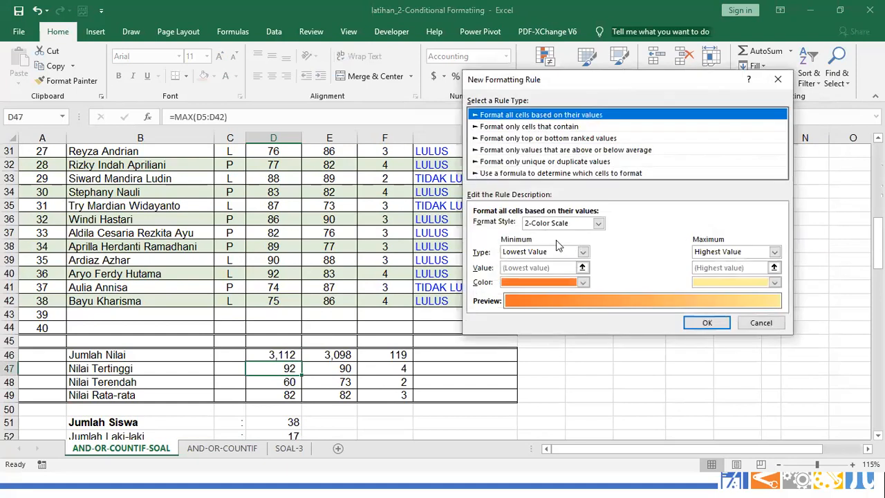
click(543, 173)
click(515, 223)
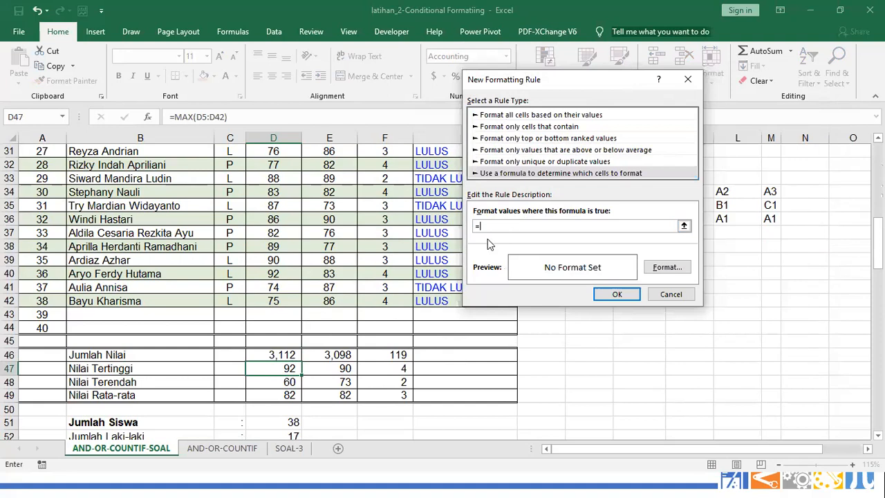
click(288, 369)
text(=)
scroll(516, 222, up, 1)
text(D5)
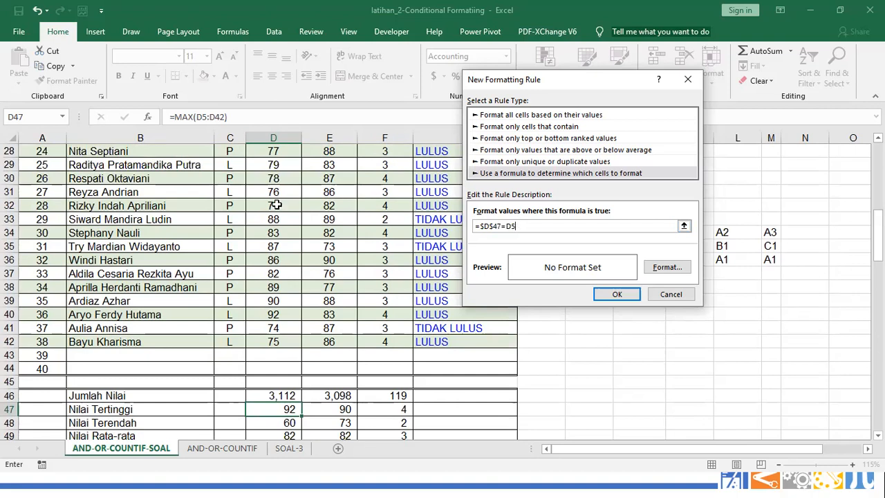
Give the =$D$47=D5 rule an orange fill and save it
click(659, 273)
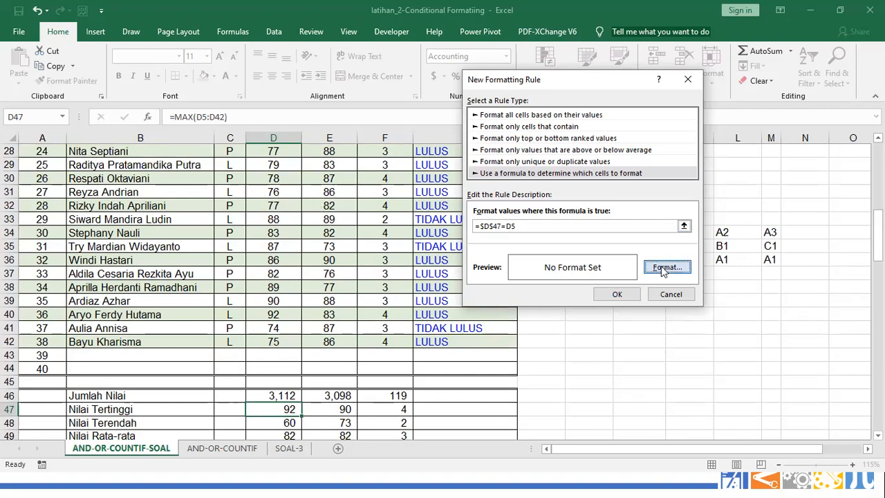
click(664, 267)
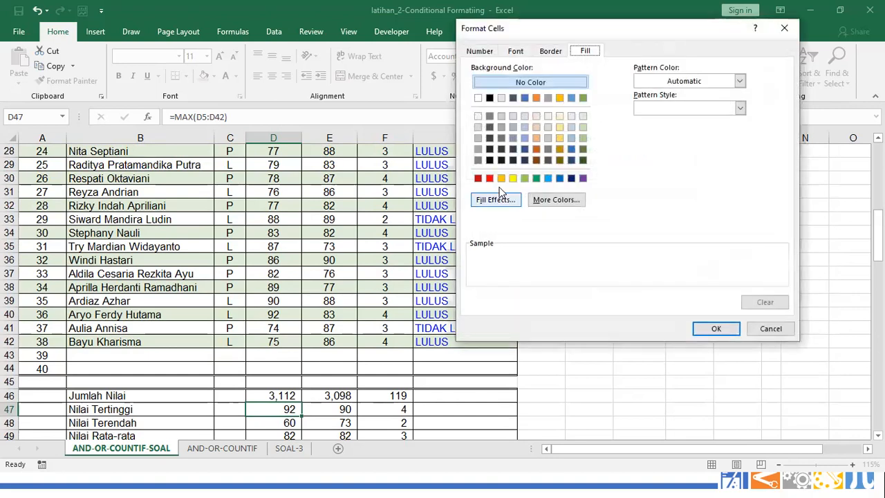
click(501, 178)
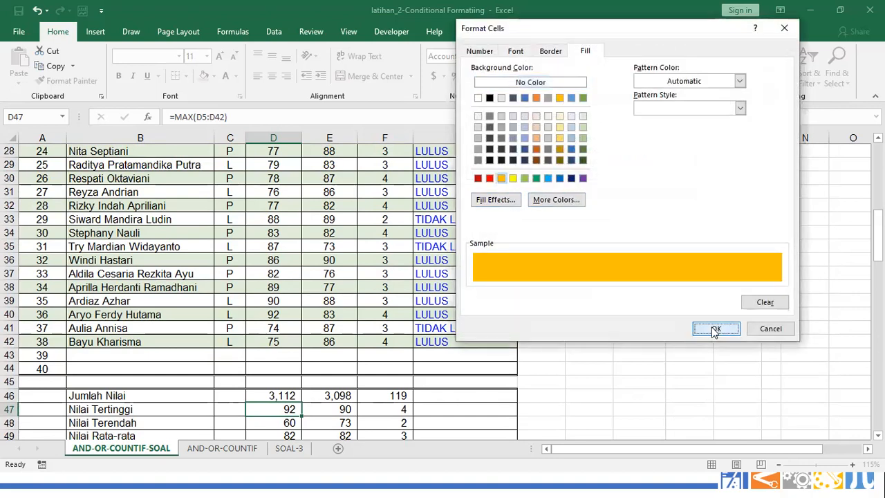
click(716, 329)
click(617, 295)
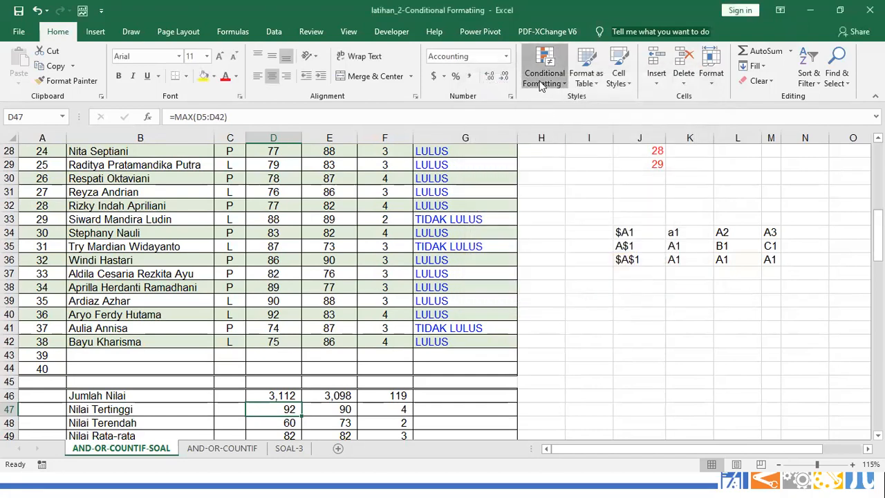
Set the orange =$D$47=D5 rule's Applies to range to D5:D42 in the Rules Manager
click(568, 273)
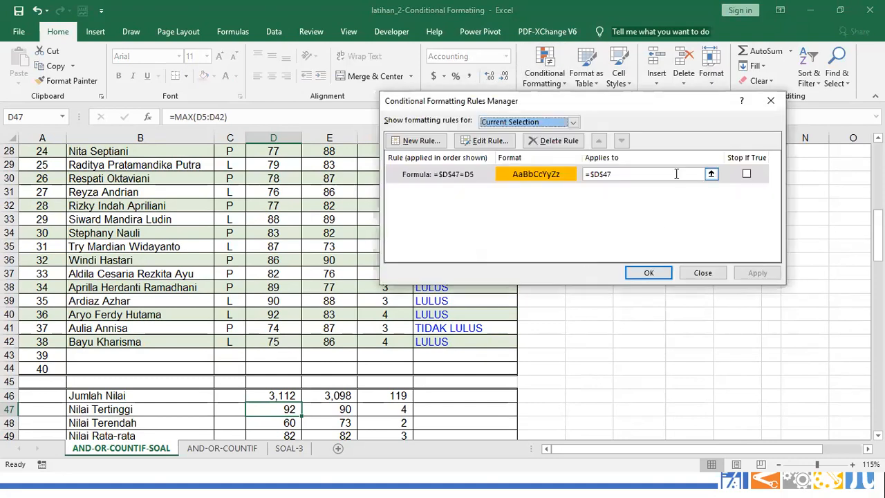
click(711, 174)
scroll(310, 188, up, 9)
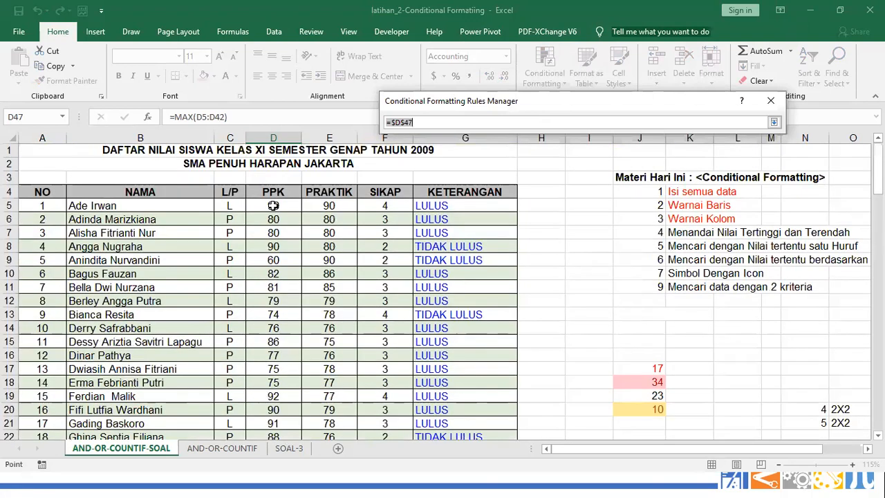
click(273, 206)
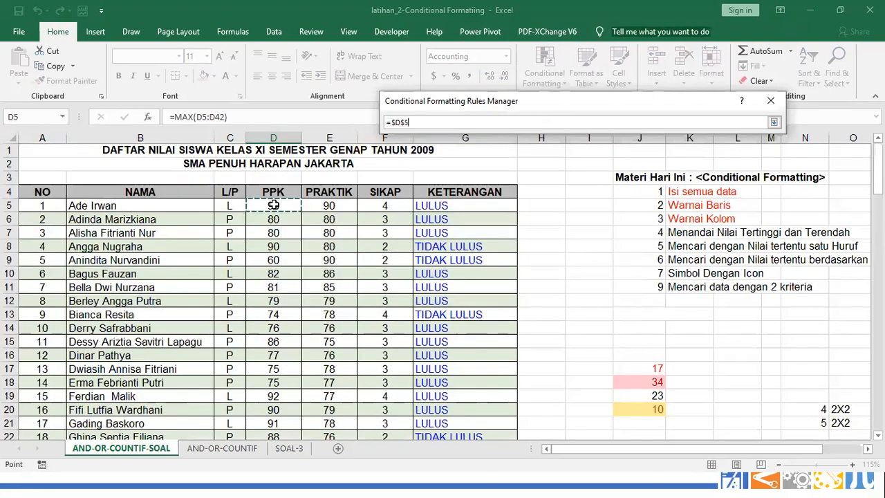
mouse_move(263, 367)
mouse_down()
mouse_move(272, 450)
mouse_move(271, 381)
mouse_up()
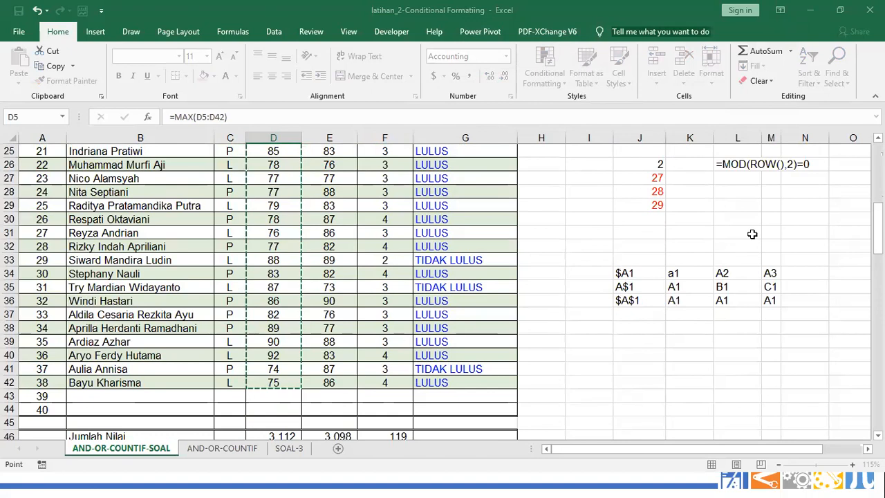
click(606, 362)
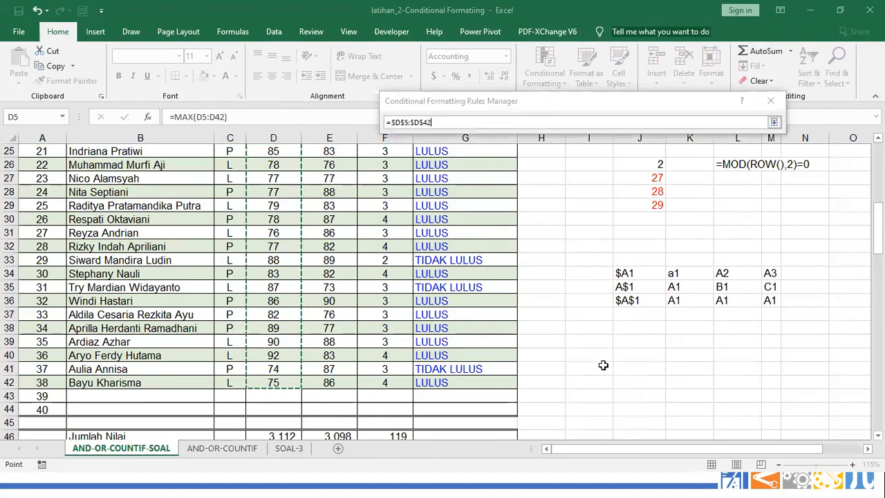
key(super)
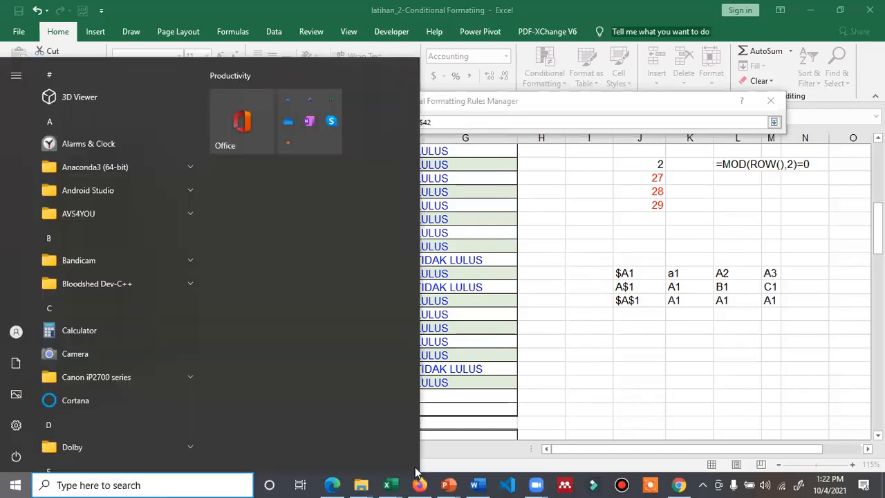
In the Temu#3 workbook, list This Worksheet's rules and confirm the rule changes with OK
mouse_move(391, 483)
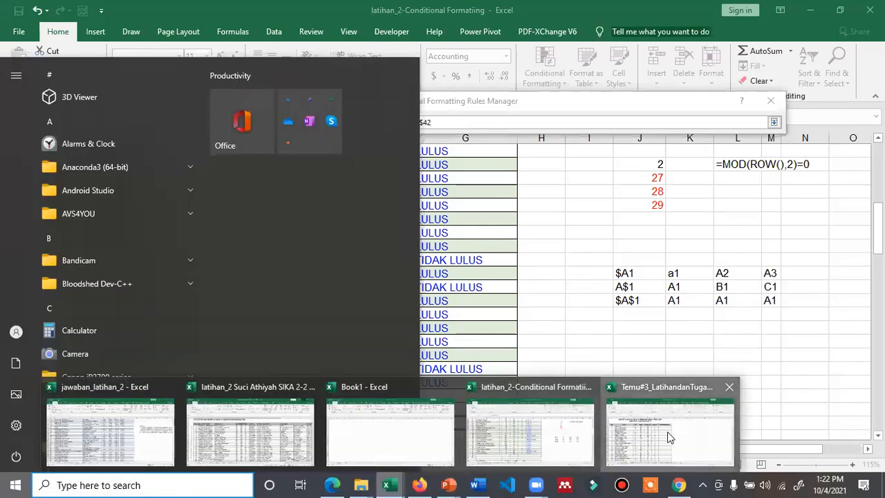
click(667, 432)
click(774, 122)
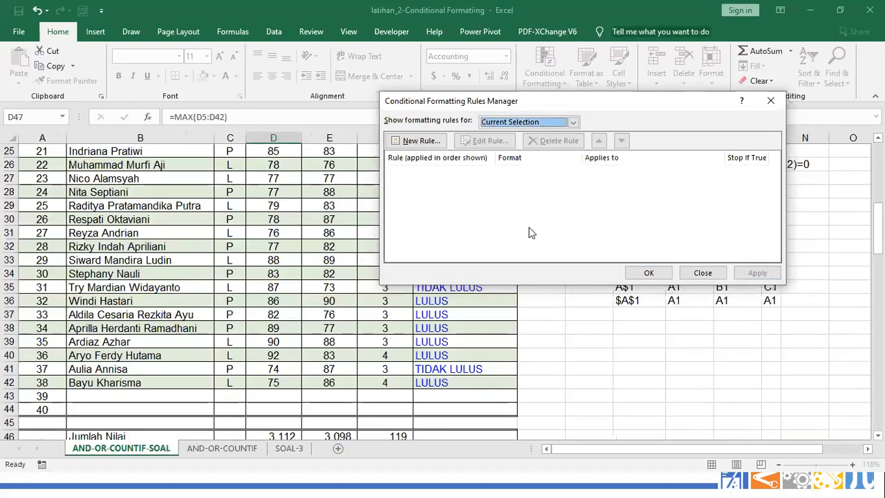
click(529, 123)
click(510, 142)
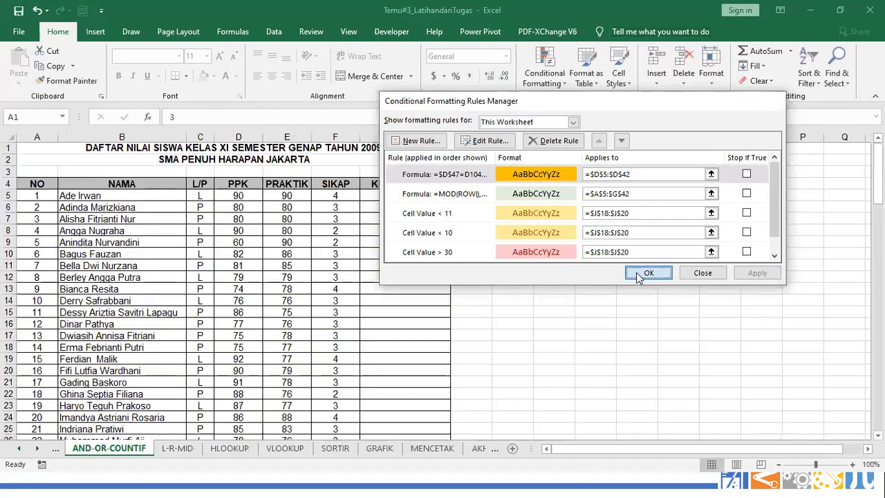
click(651, 274)
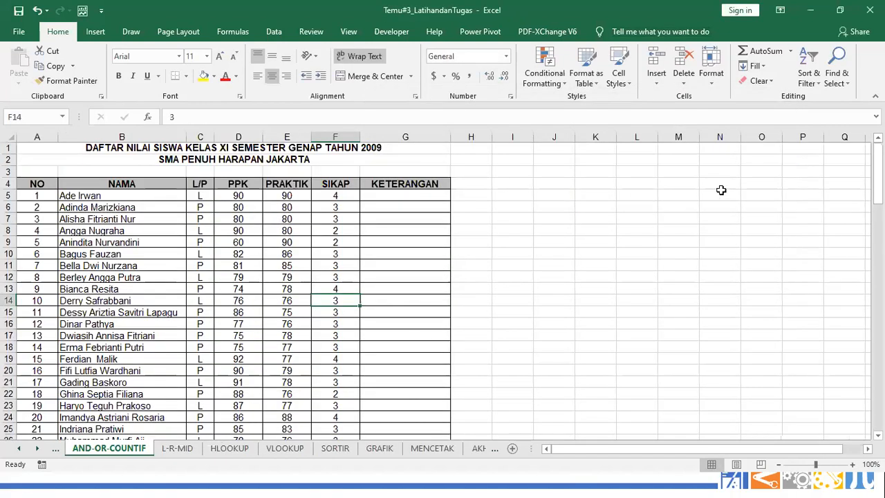
Dismiss the Start menu and return to the grade worksheet
key(super)
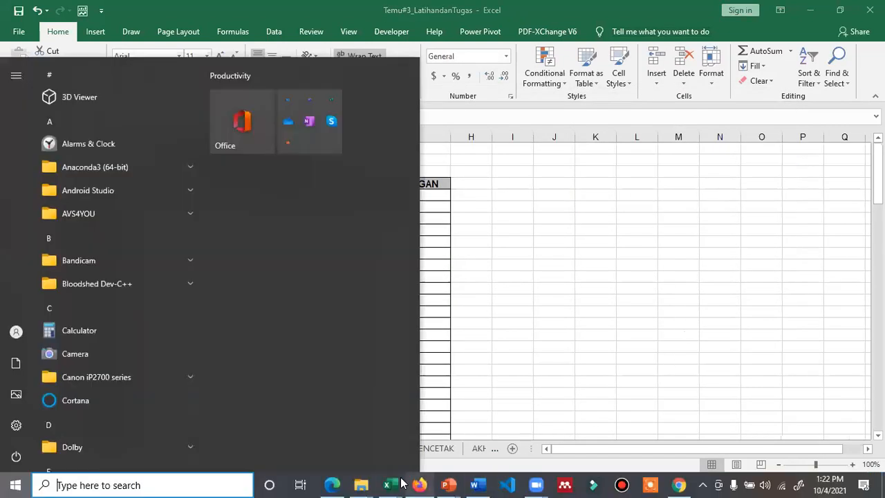
mouse_move(389, 485)
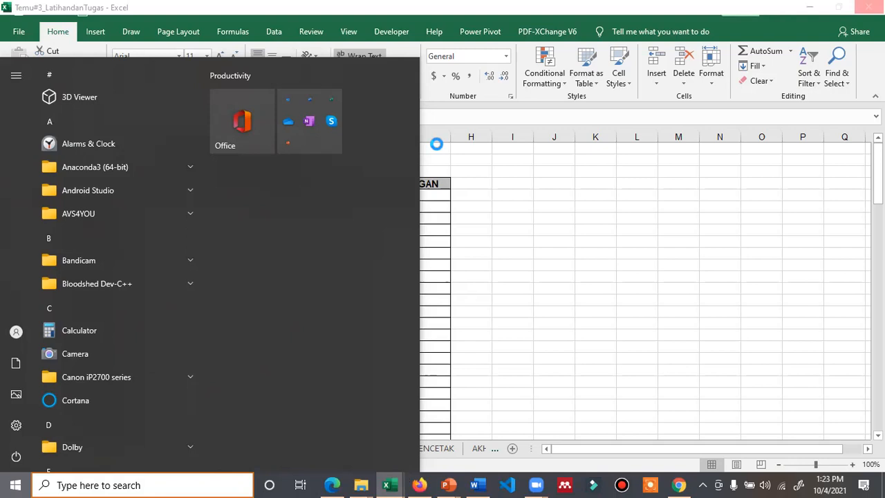
click(638, 283)
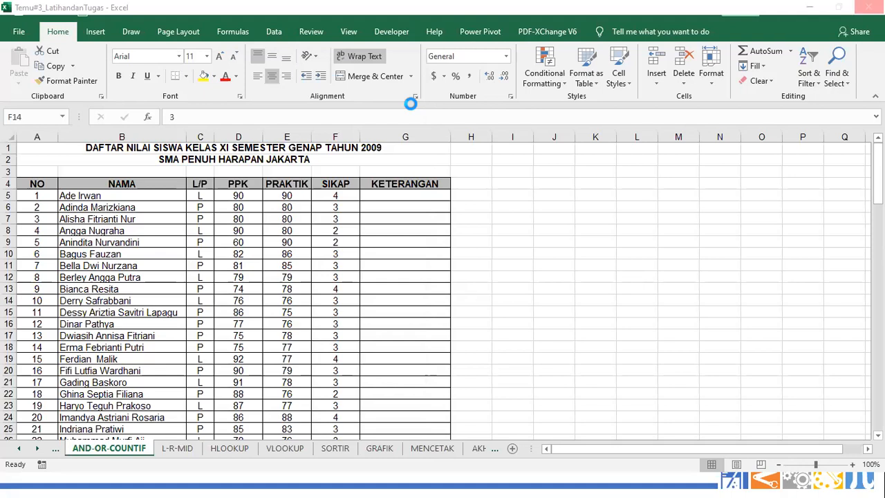
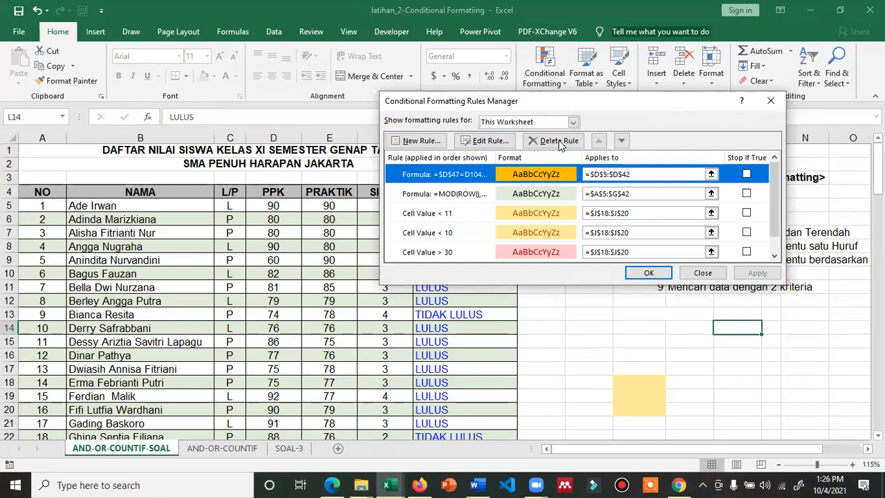
Delete the faulty formula rule on the PPK column and apply the deletion
click(559, 141)
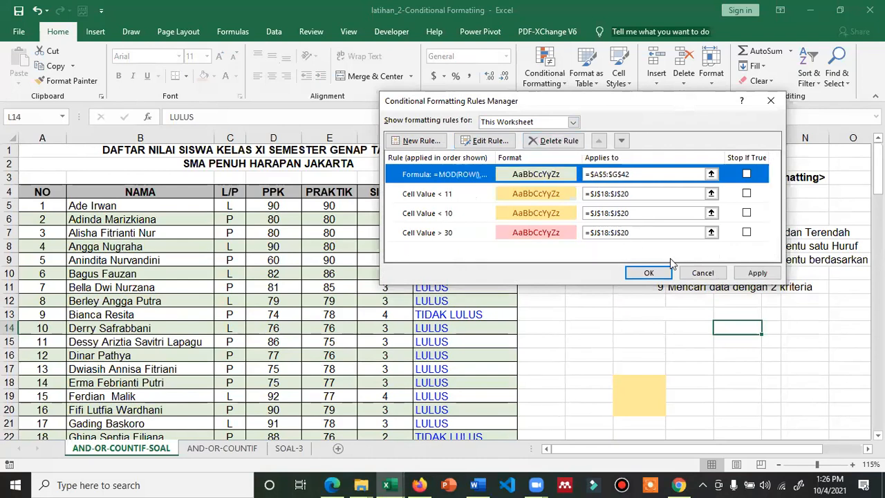
click(756, 273)
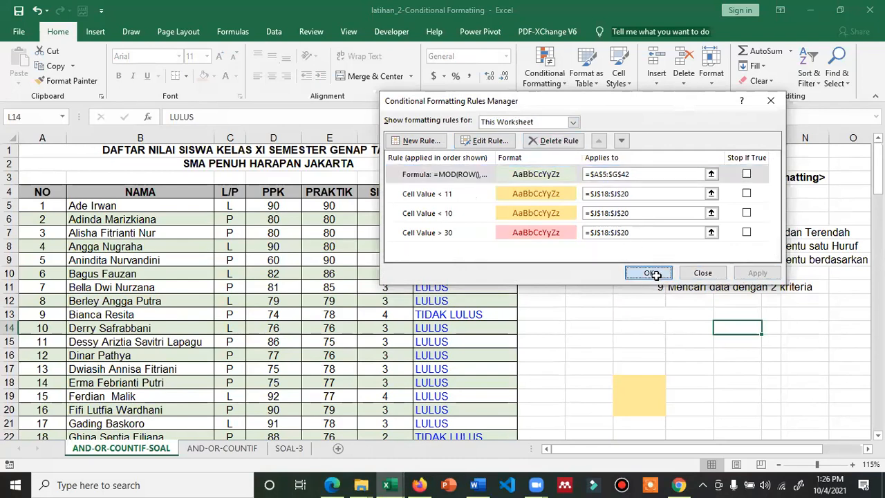
click(649, 273)
Start a new formula-based rule and begin its formula with =D5=
click(544, 79)
click(563, 243)
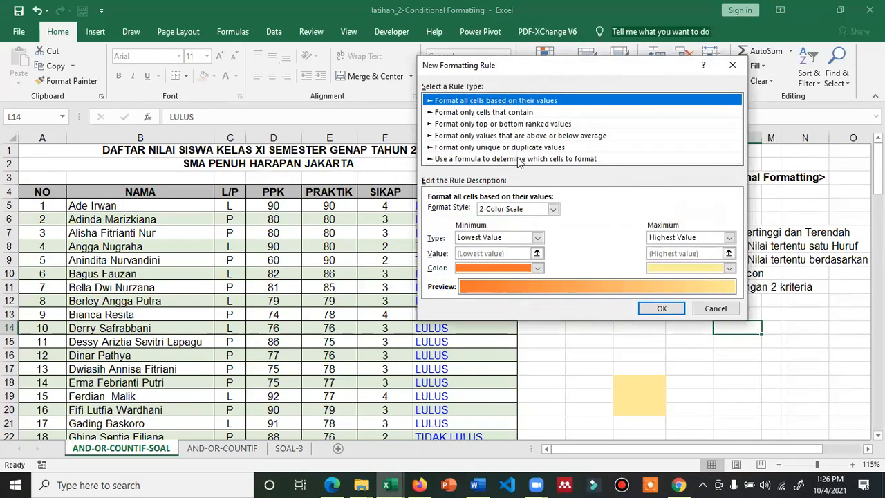
click(520, 159)
click(490, 209)
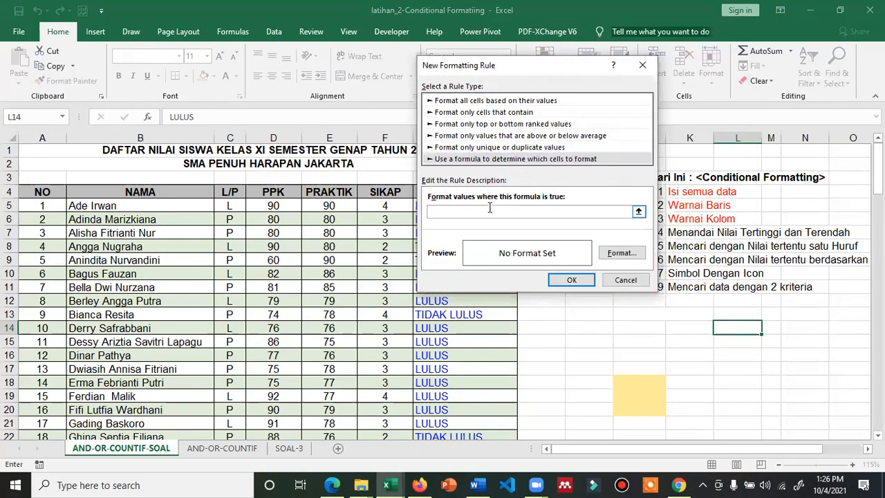
text(=)
click(277, 206)
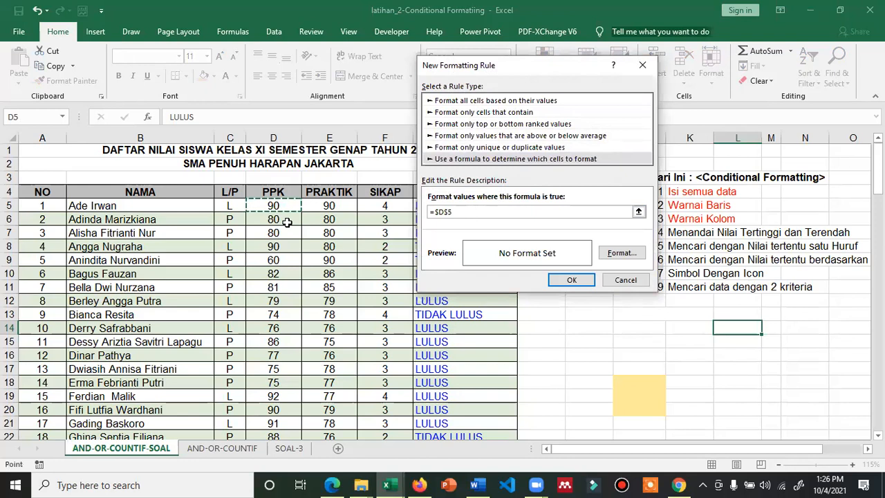
click(437, 212)
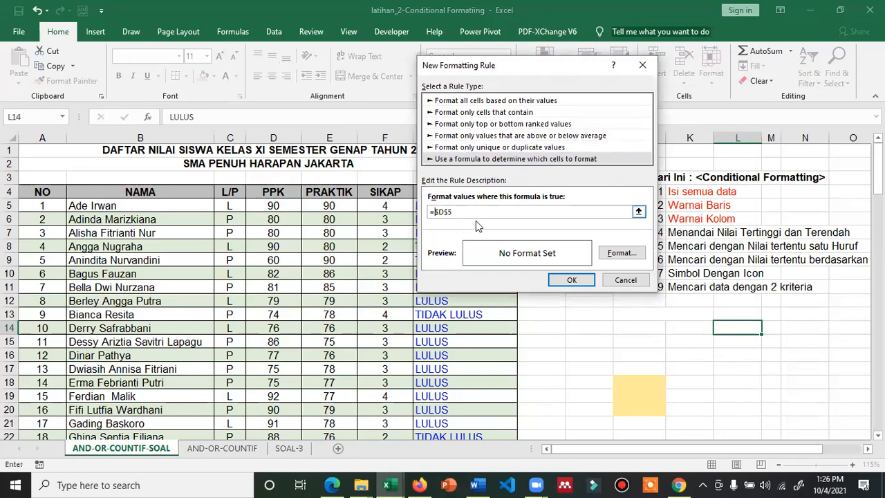
key(BackSpace)
key(Right)
key(Right)
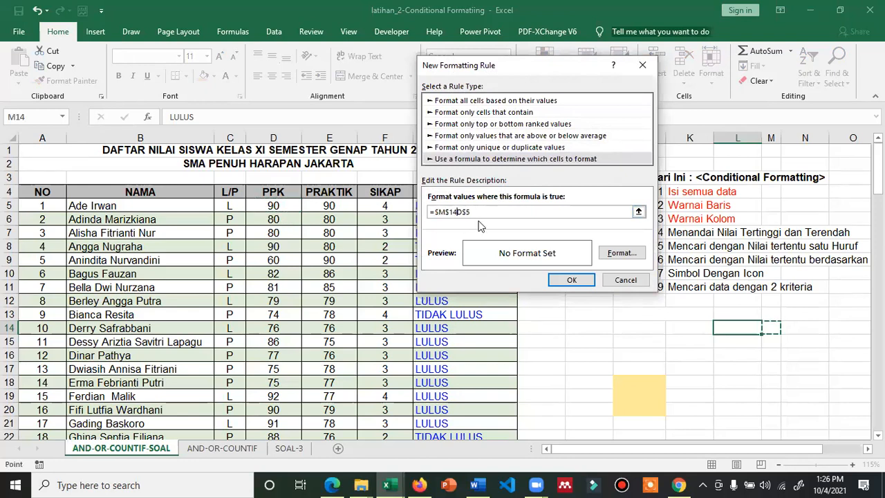
double_click(483, 215)
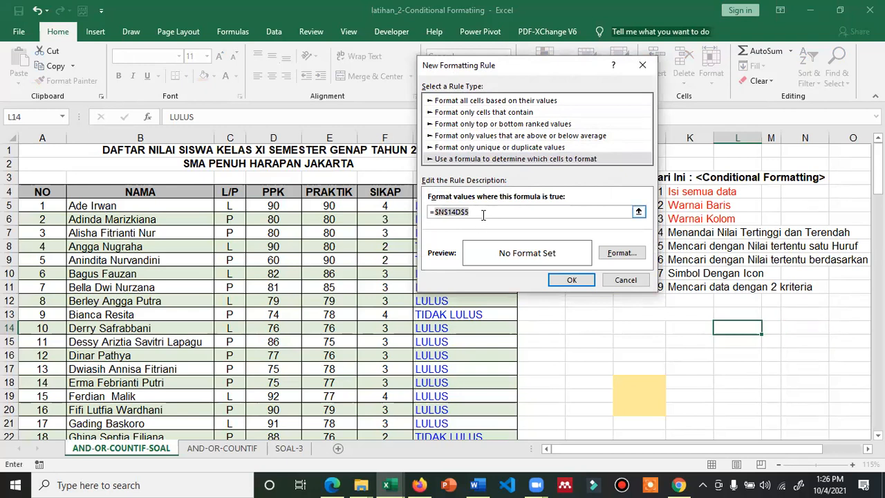
text(D5=)
Complete the rule formula as =D5=MAX($D$5:$D$42) using the D5:D42 range
text(()
drag(273, 206, 273, 380)
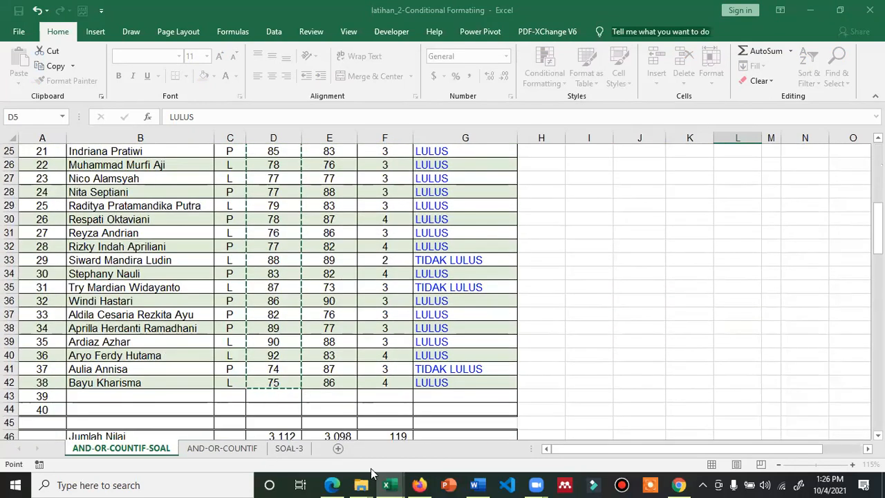
click(391, 483)
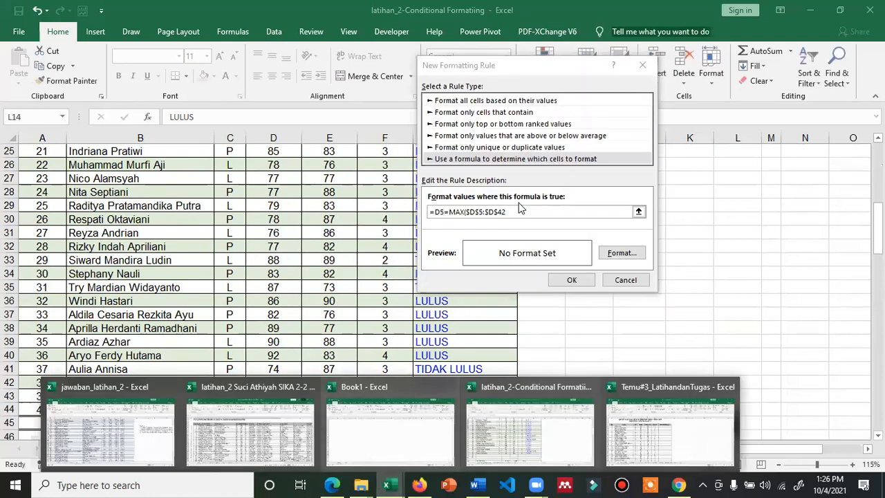
click(531, 213)
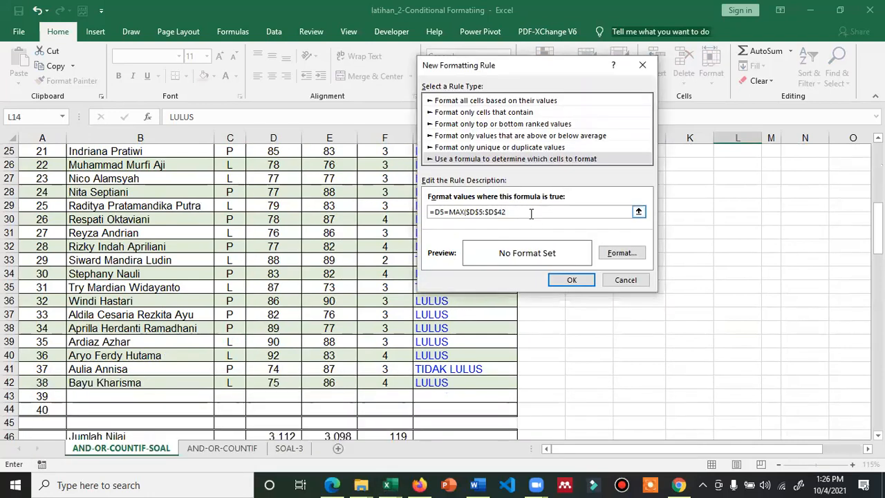
text())
click(619, 253)
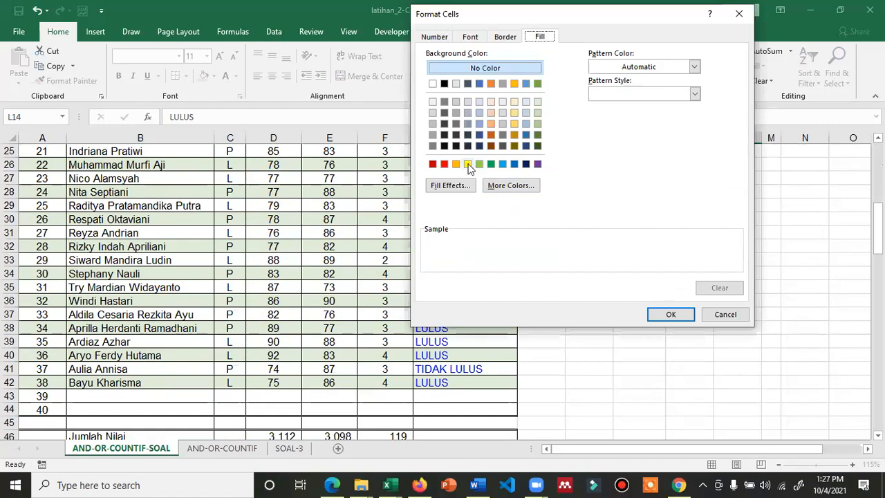
Give the new maximum-score rule a yellow fill and save it
click(467, 165)
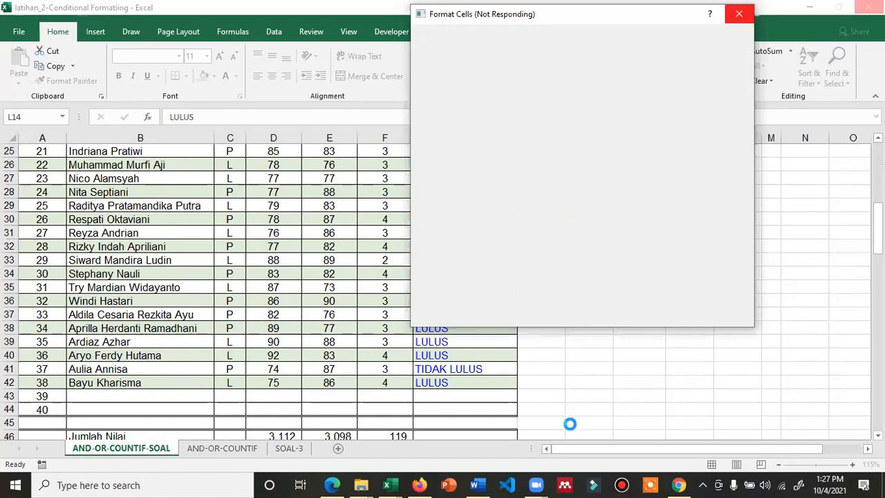
click(468, 164)
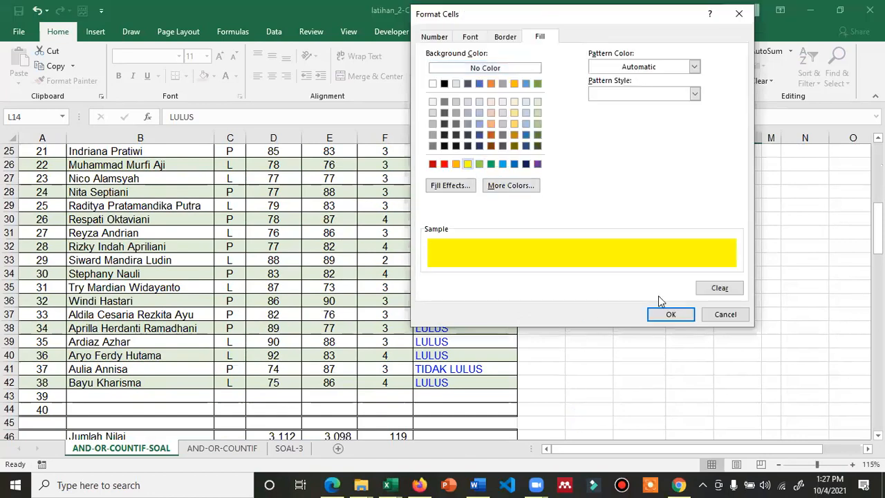
click(674, 313)
click(572, 280)
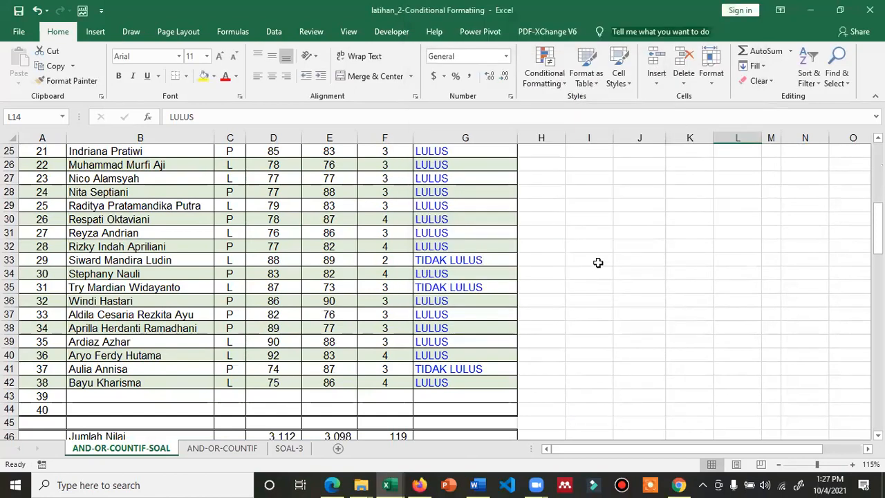
scroll(598, 263, up, 1)
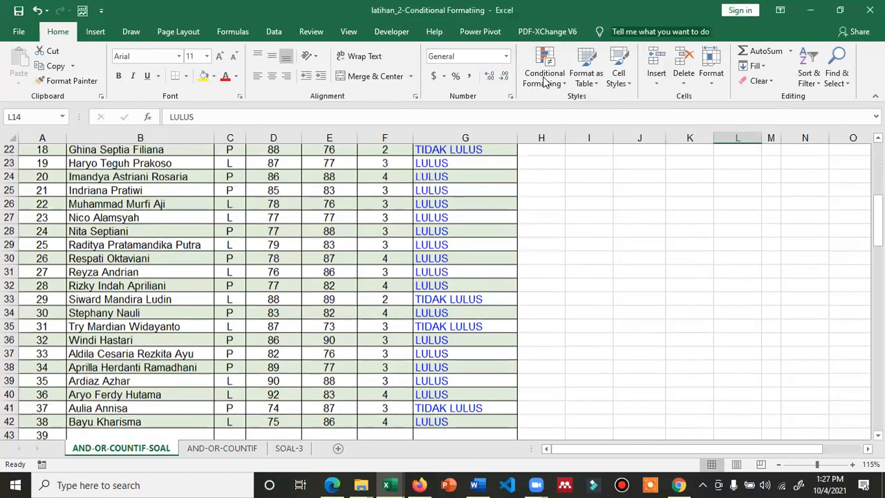
Set the yellow rule's Applies to range to $D$5:$D$42 and apply it
scroll(549, 99, up, 4)
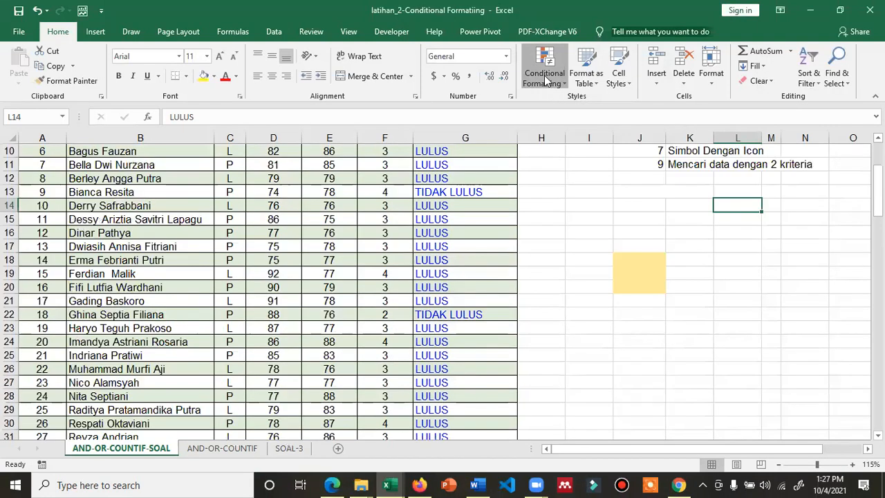
click(544, 76)
key(Escape)
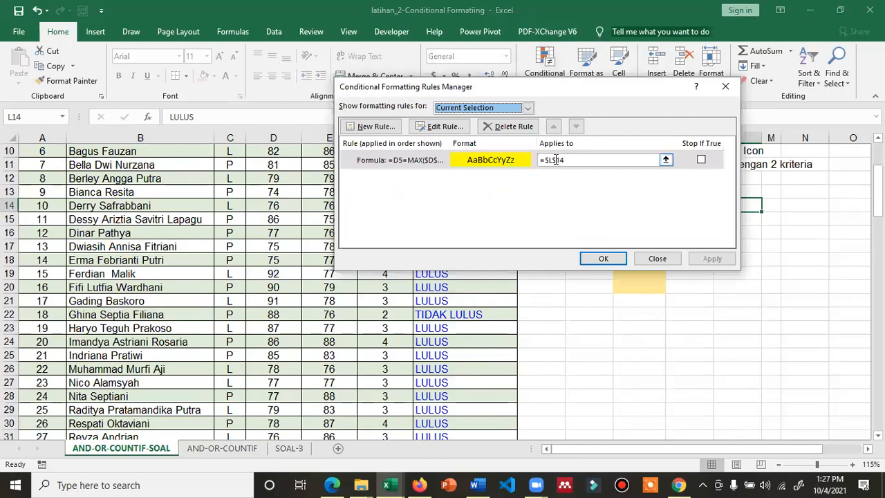
click(666, 160)
scroll(282, 208, up, 3)
click(280, 206)
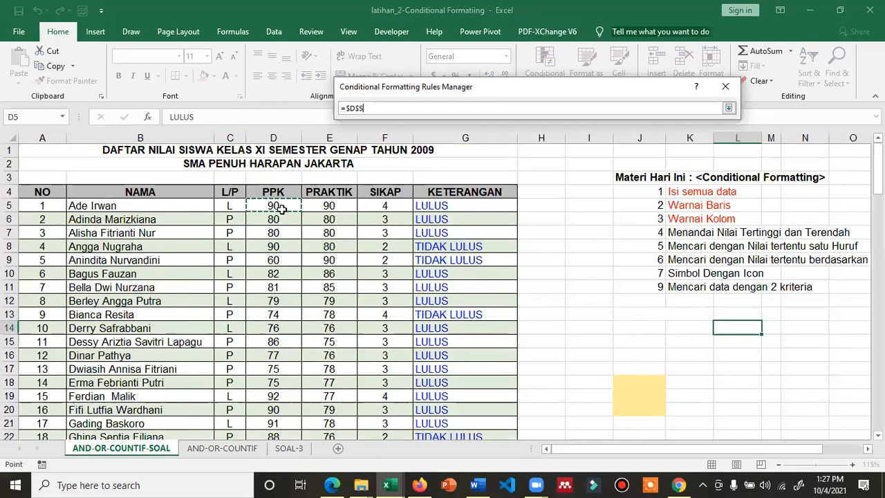
drag(277, 448, 273, 399)
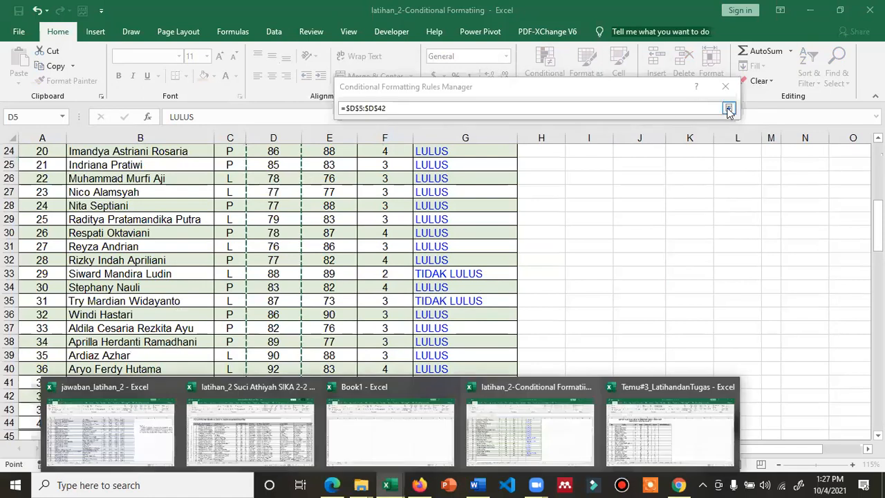
click(728, 111)
click(713, 258)
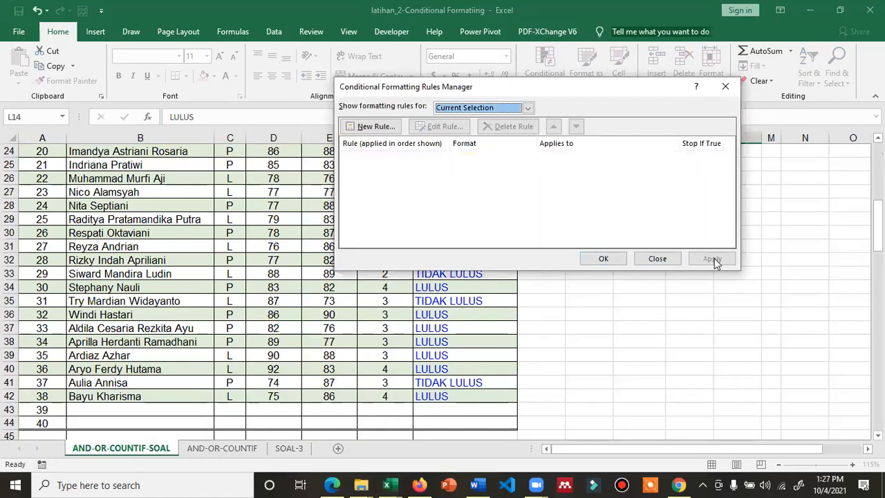
click(615, 258)
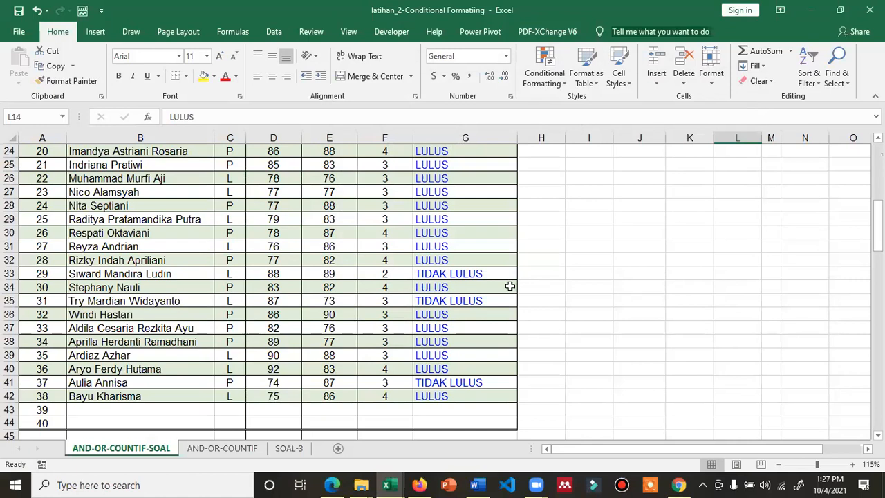
Select D5 and reopen the Conditional Formatting Rules Manager for column D
scroll(329, 273, up, 7)
click(276, 178)
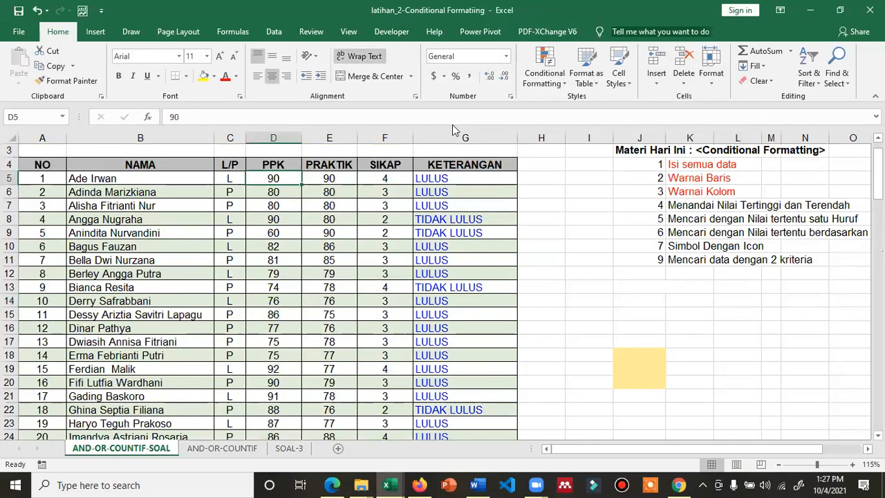
click(553, 81)
click(577, 270)
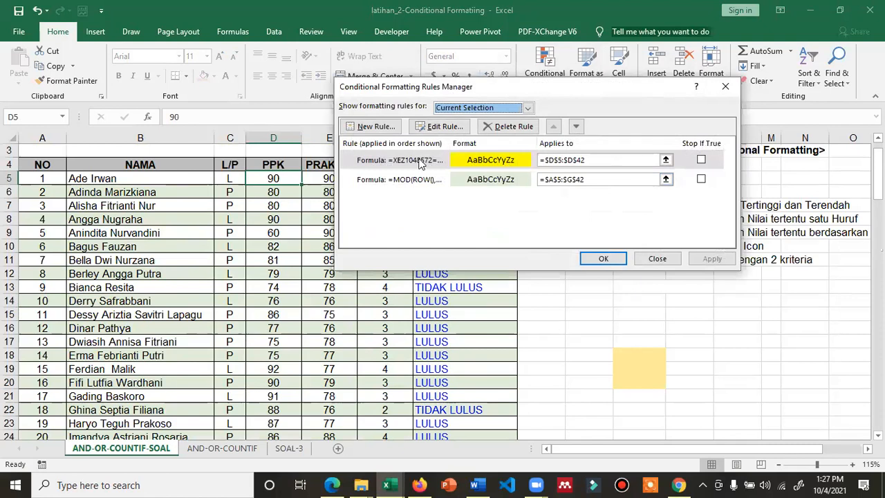
Replace the garbled reference with D5 so the yellow rule reads =D5=MAX($D$5:$D$42)
click(484, 160)
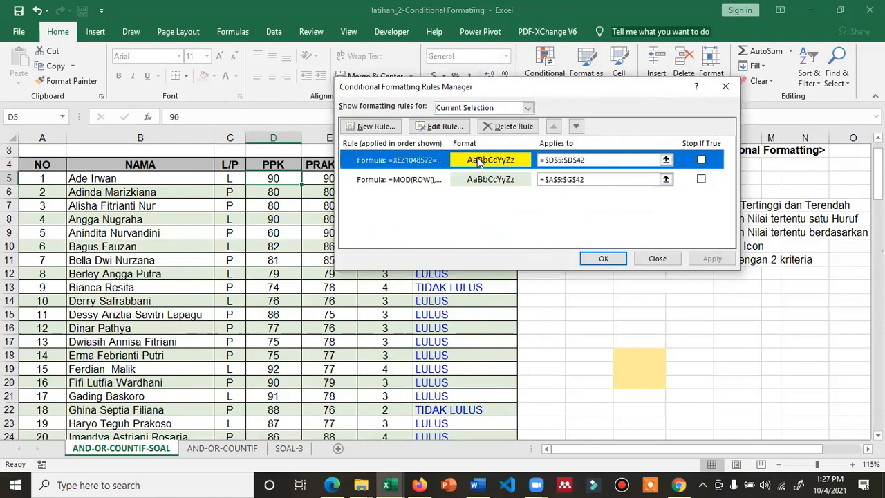
click(455, 128)
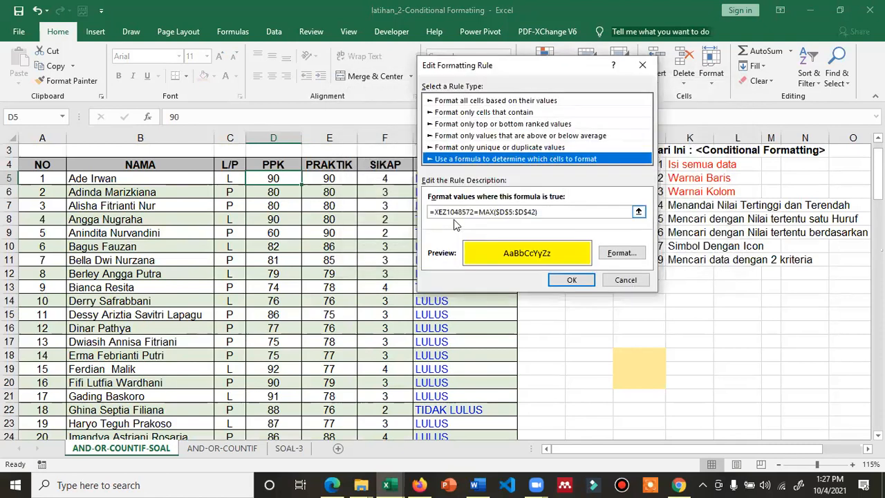
click(475, 213)
key(BackSpace)
key(BackSpace)
key(BackSpace)
key(BackSpace)
key(BackSpace)
key(BackSpace)
key(BackSpace)
key(BackSpace)
key(BackSpace)
key(BackSpace)
text(D)
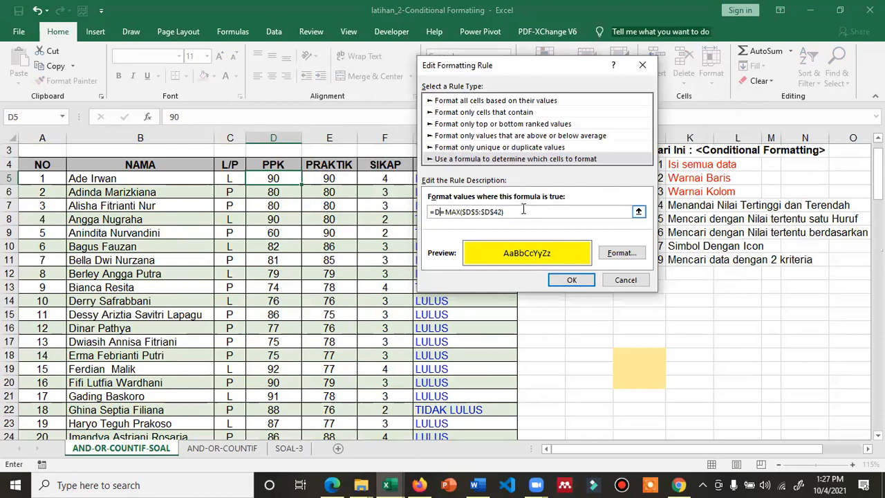
text(5)
click(585, 281)
click(705, 259)
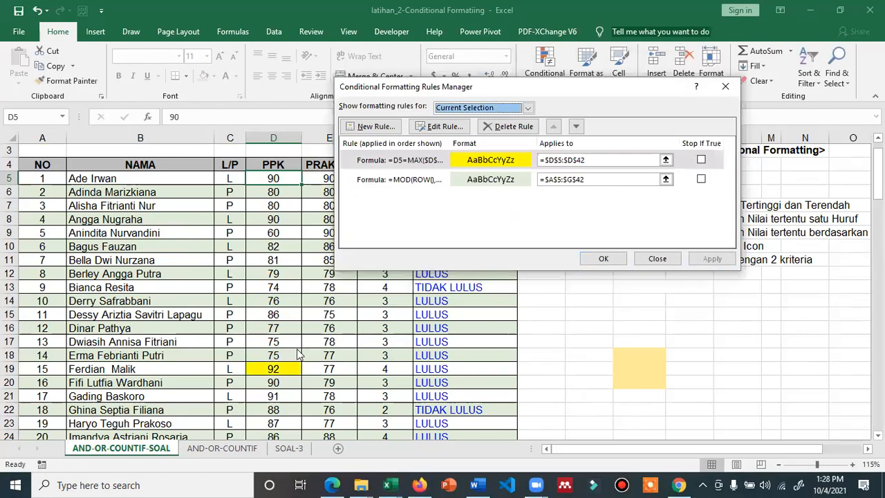
click(600, 259)
scroll(381, 344, down, 3)
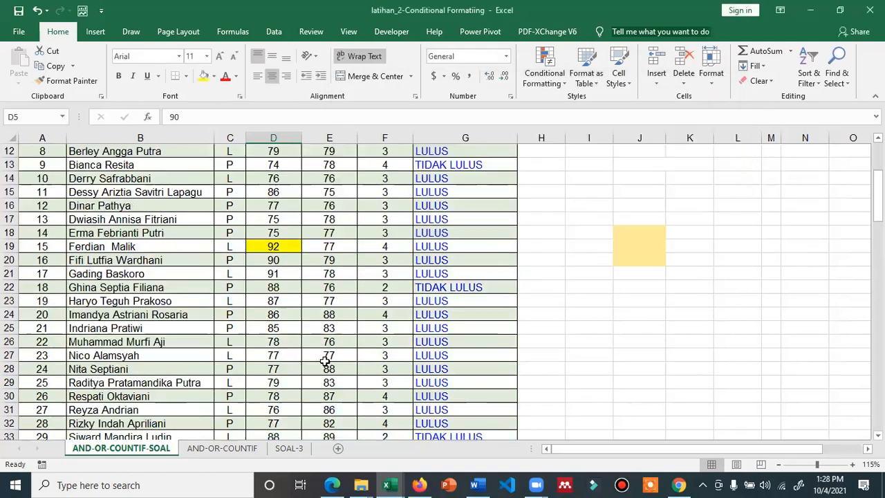
scroll(324, 368, down, 1)
scroll(294, 356, down, 5)
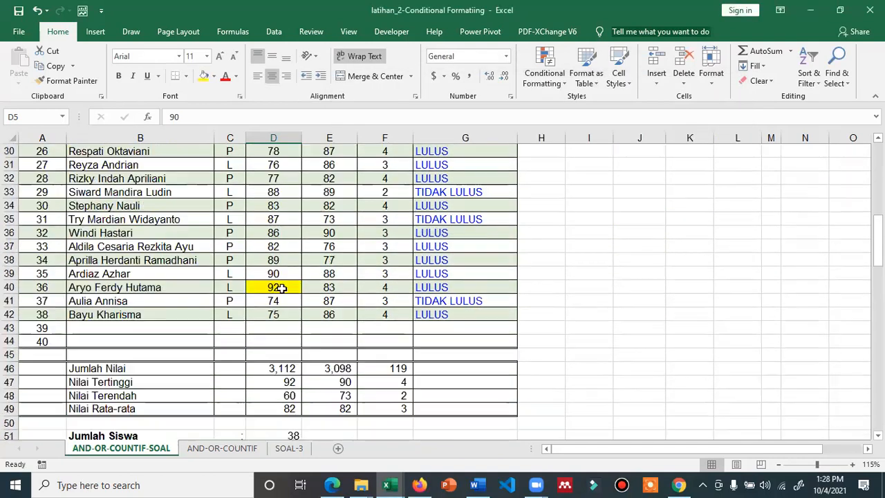
scroll(288, 335, down, 2)
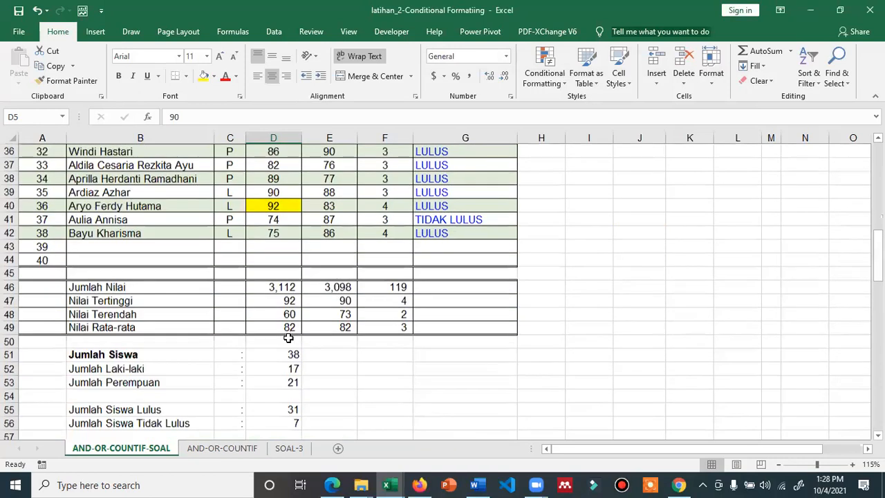
scroll(288, 337, up, 2)
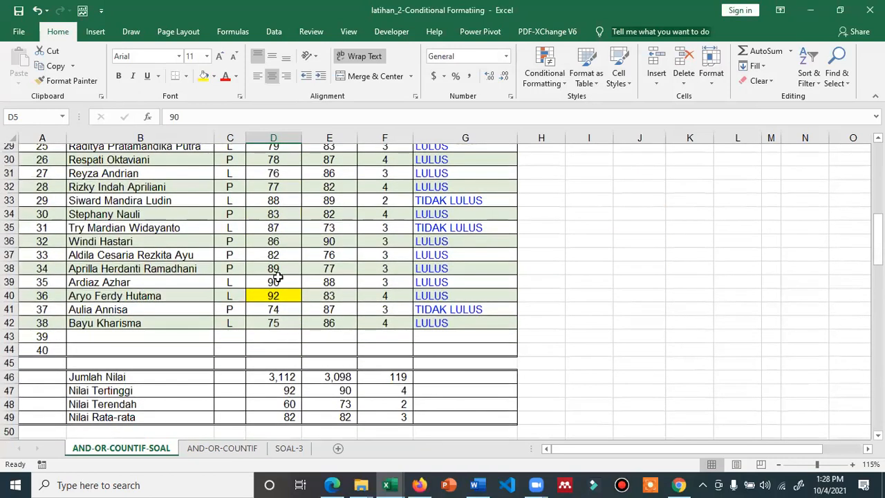
scroll(275, 276, up, 2)
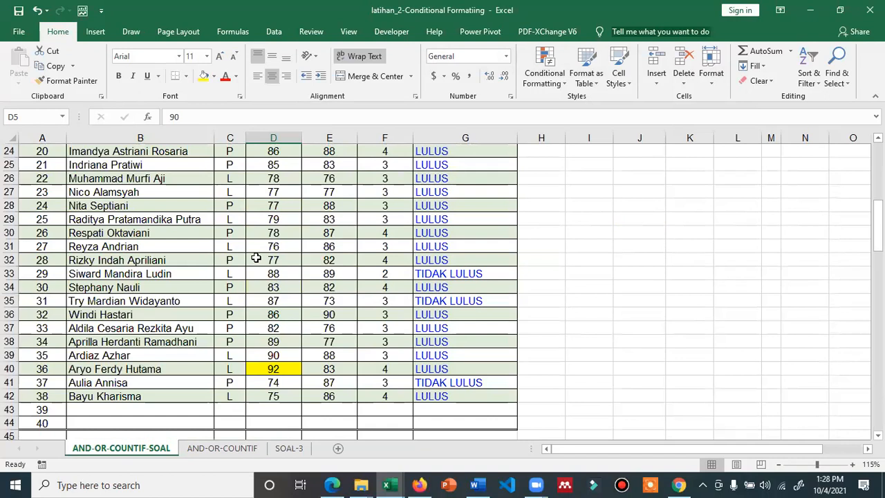
click(288, 205)
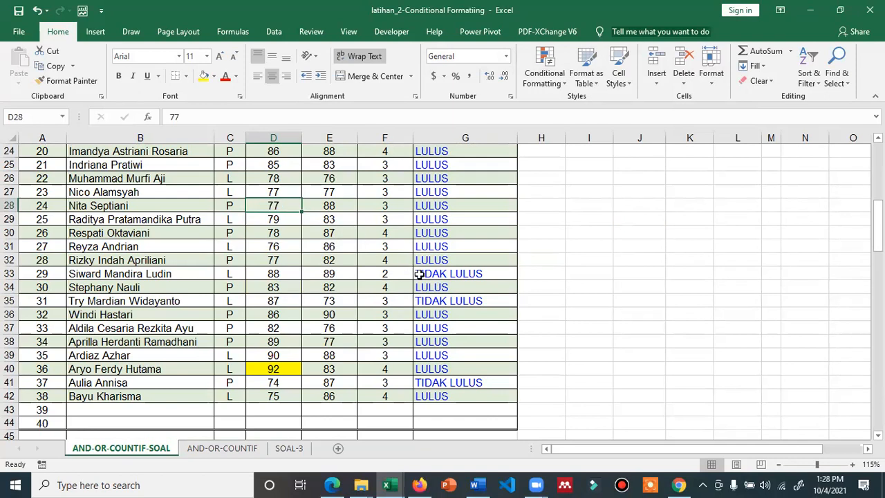
text(99)
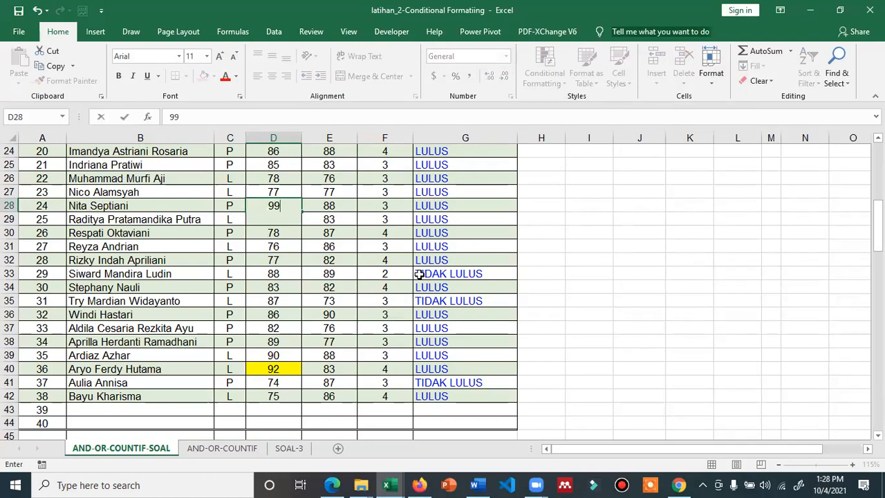
key(Return)
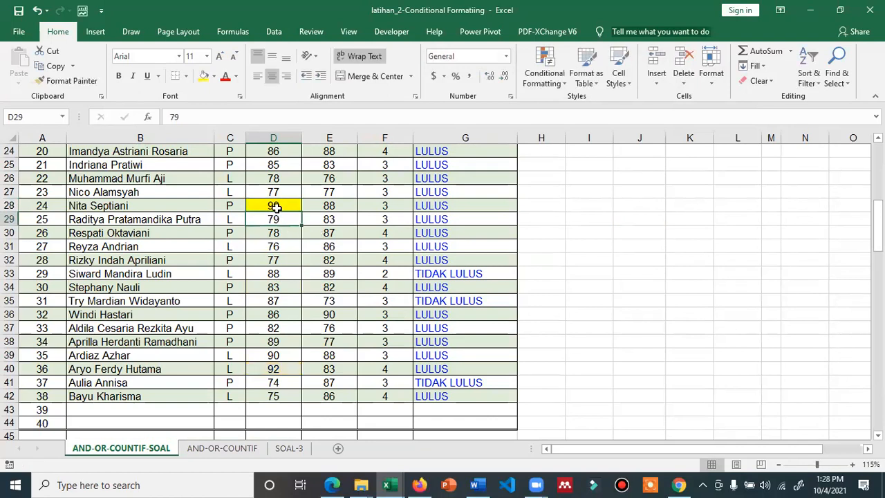
scroll(288, 377, down, 2)
scroll(292, 382, up, 1)
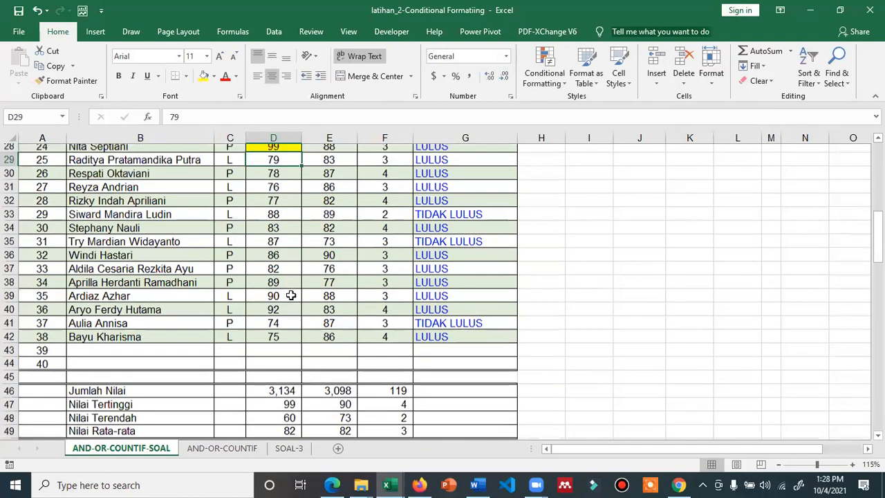
scroll(291, 272, up, 5)
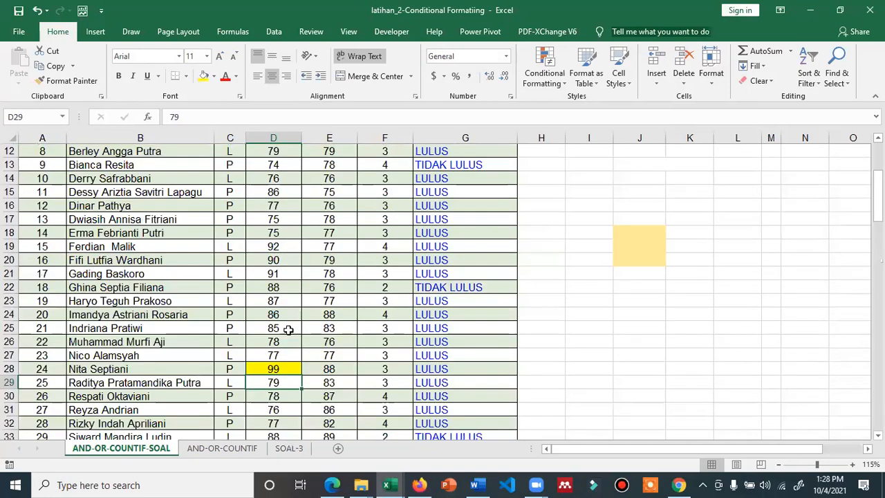
scroll(289, 329, down, 1)
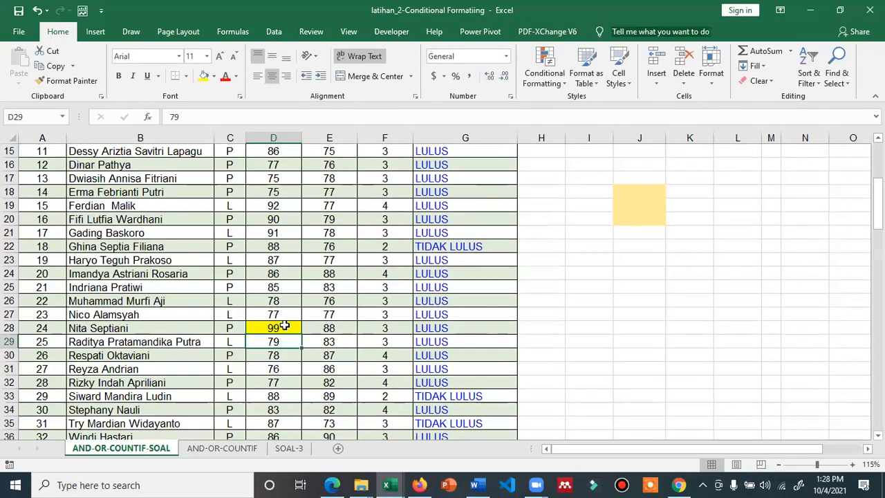
key(ctrl+z)
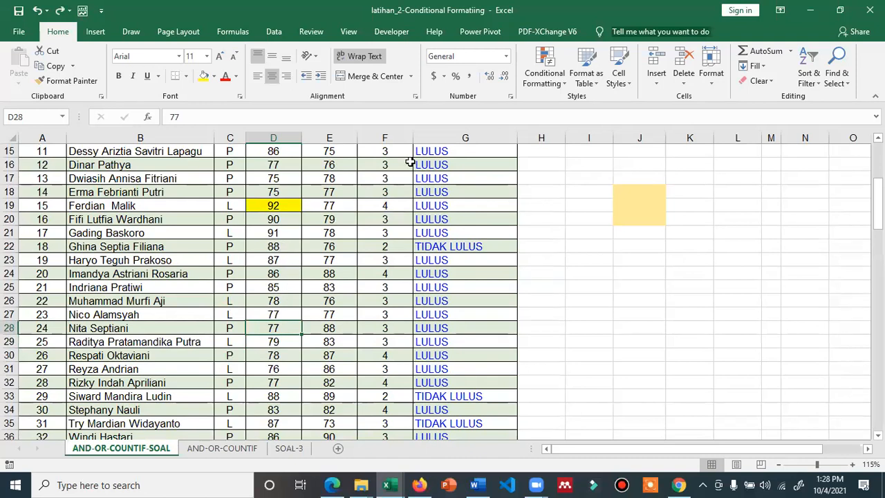
click(457, 96)
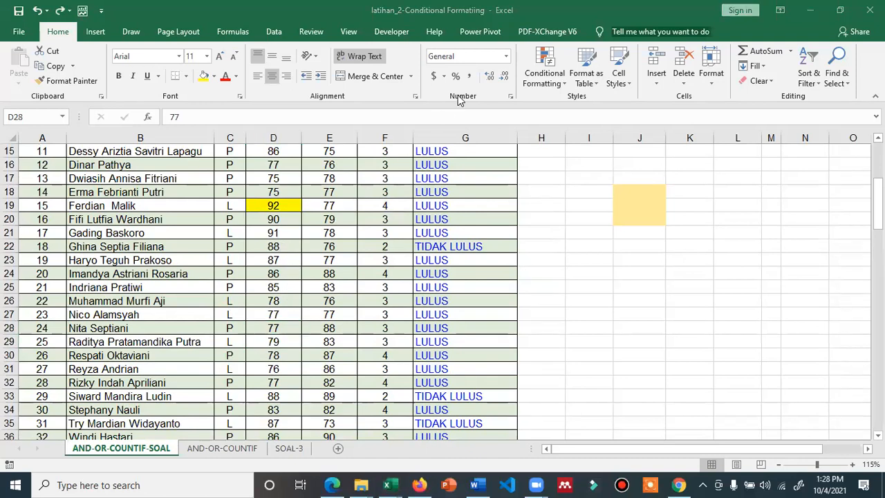
click(275, 248)
click(275, 248)
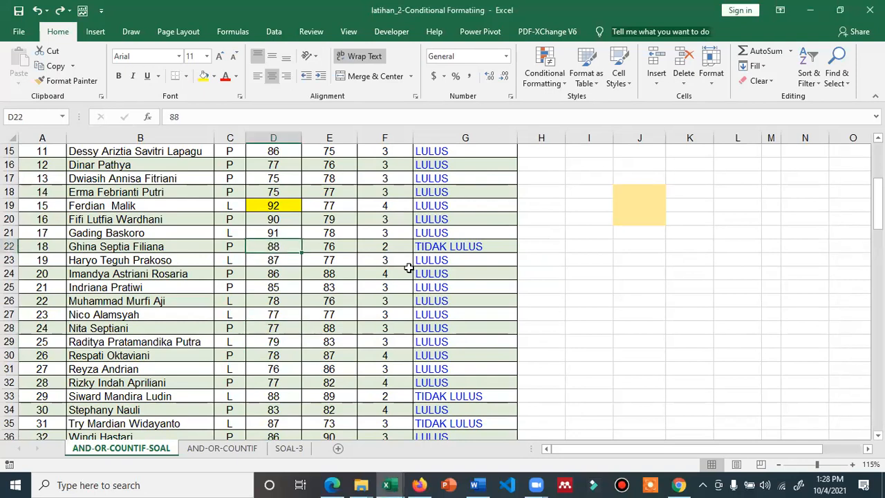
text(100)
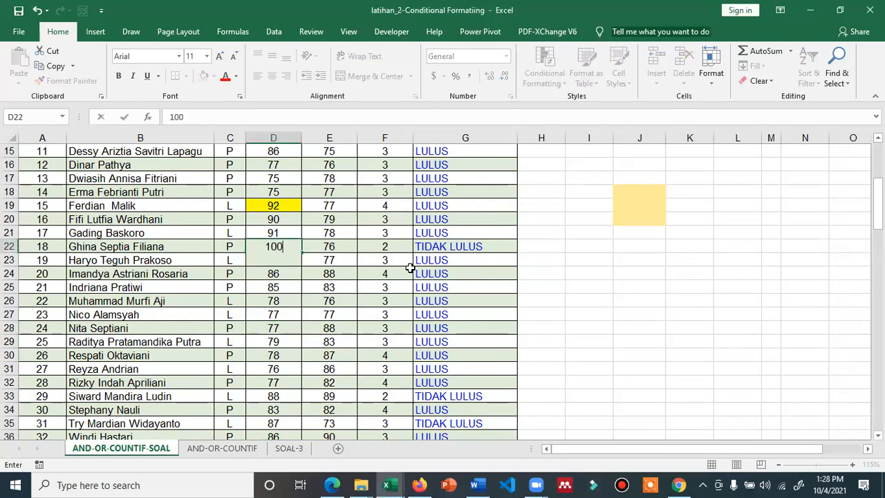
key(Return)
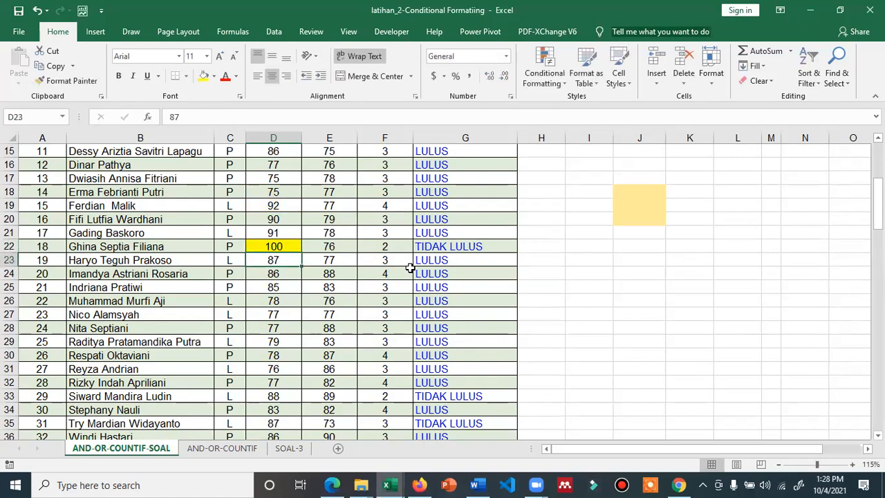
key(ctrl+z)
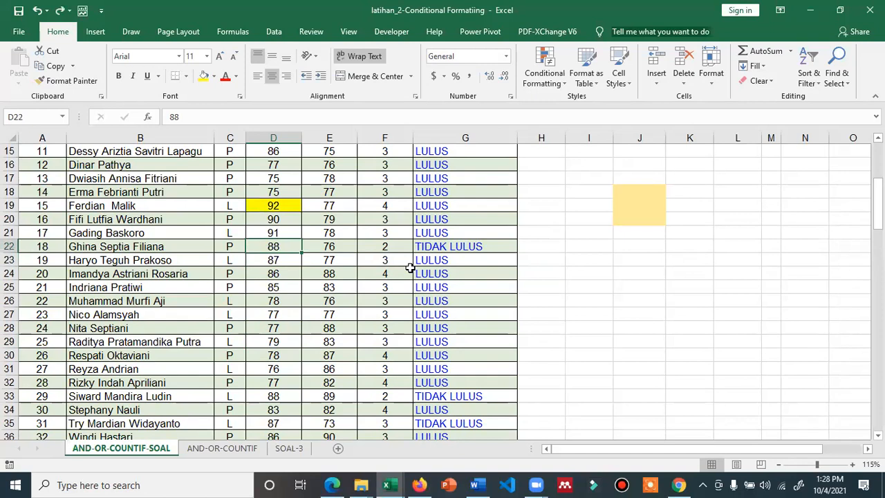
scroll(410, 268, up, 5)
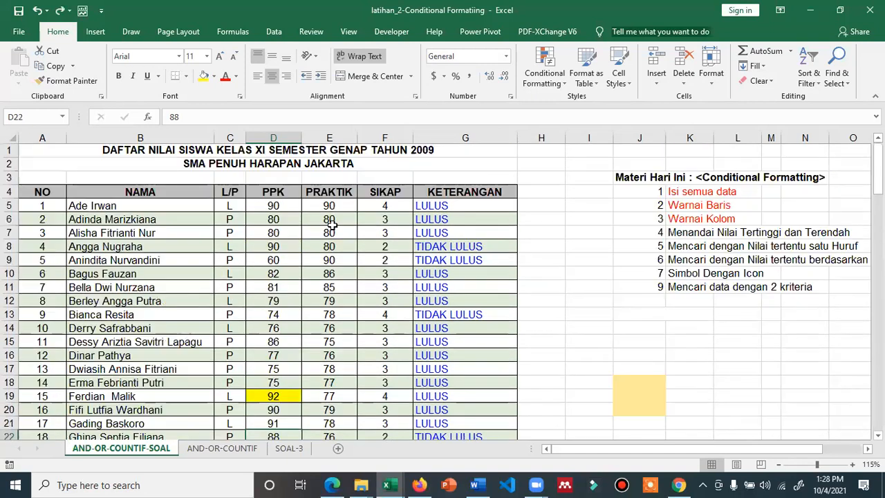
click(331, 225)
click(334, 204)
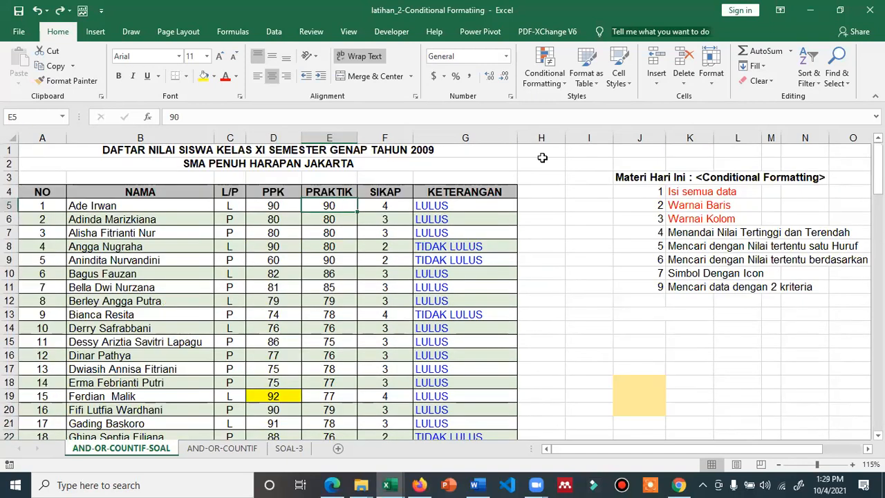
Start a new formula rule =E5=MAX($E$5:$E$42) for the PRAKTIK scores
click(557, 75)
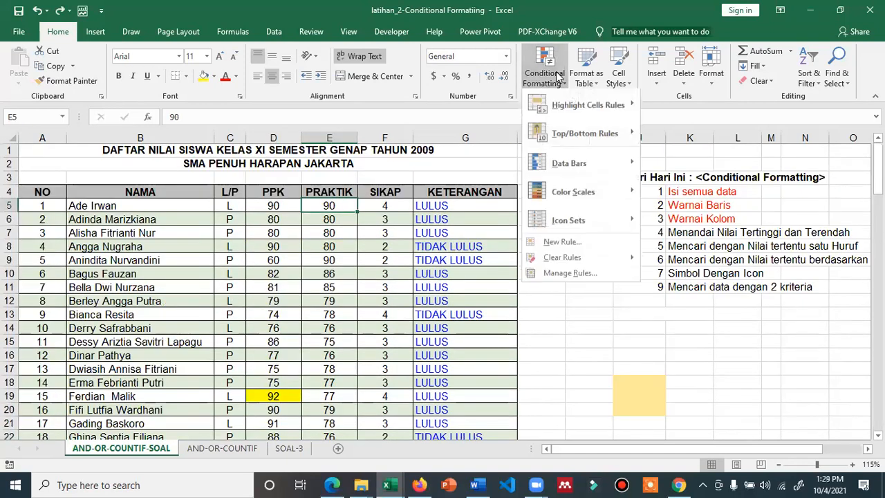
click(569, 245)
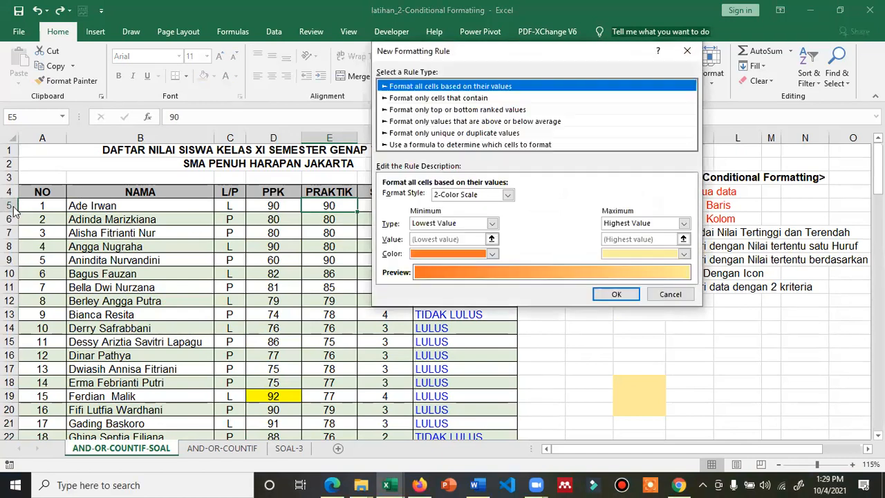
click(405, 145)
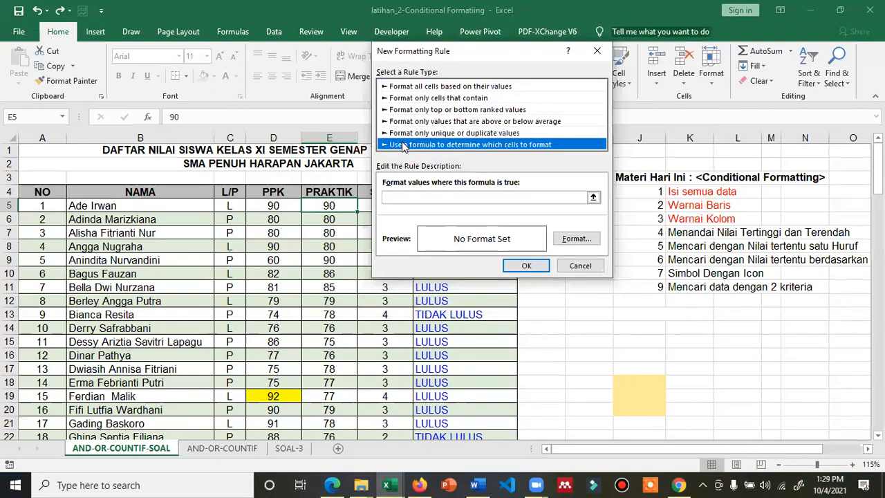
click(396, 195)
text(=)
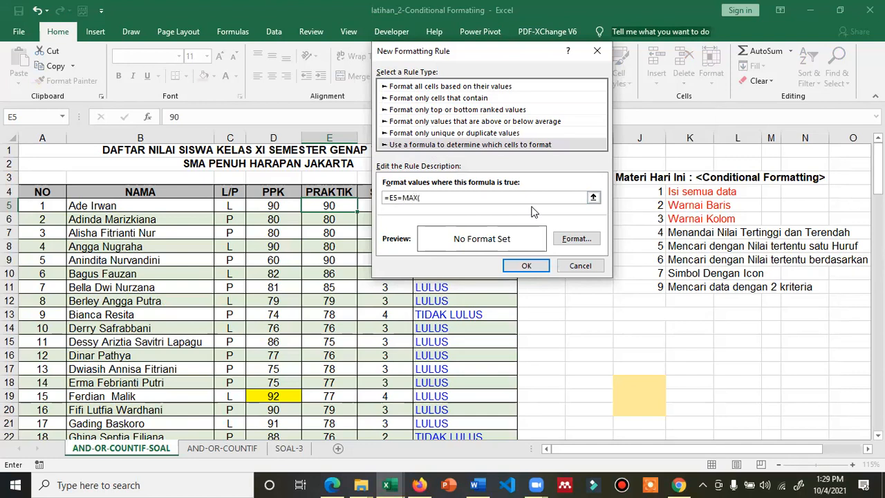
text(()
drag(318, 206, 306, 451)
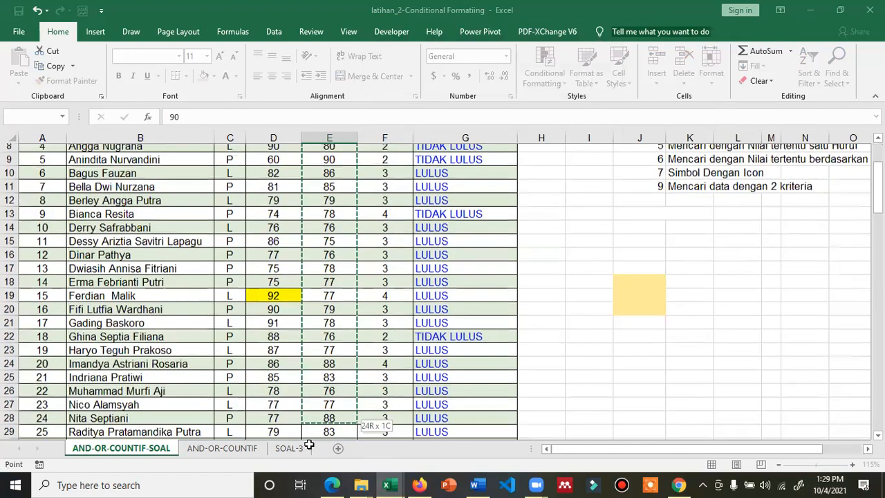
click(389, 479)
click(543, 196)
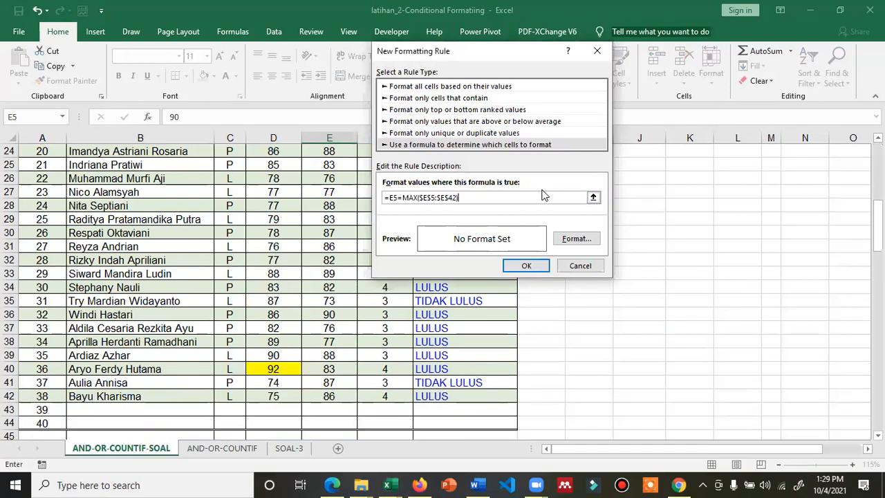
Give the PRAKTIK maximum rule an orange fill
click(574, 239)
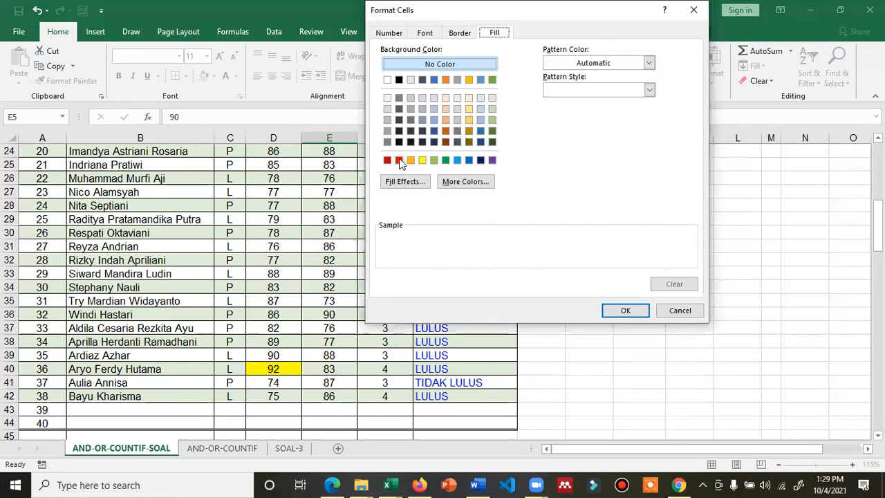
click(398, 161)
click(411, 161)
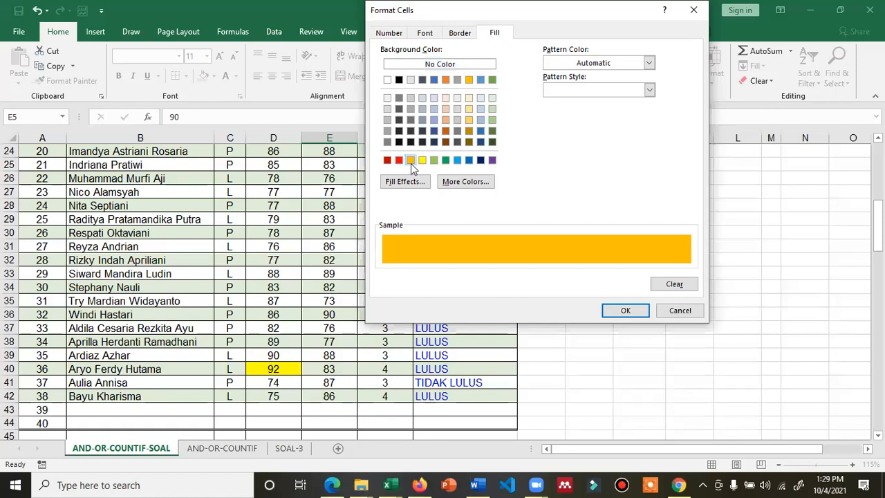
click(626, 310)
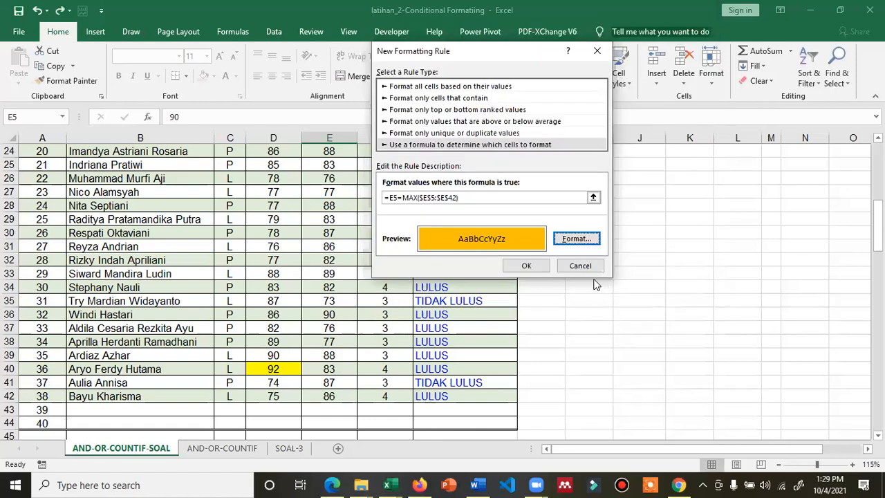
Save the orange rule and list all of this worksheet's formatting rules
click(532, 267)
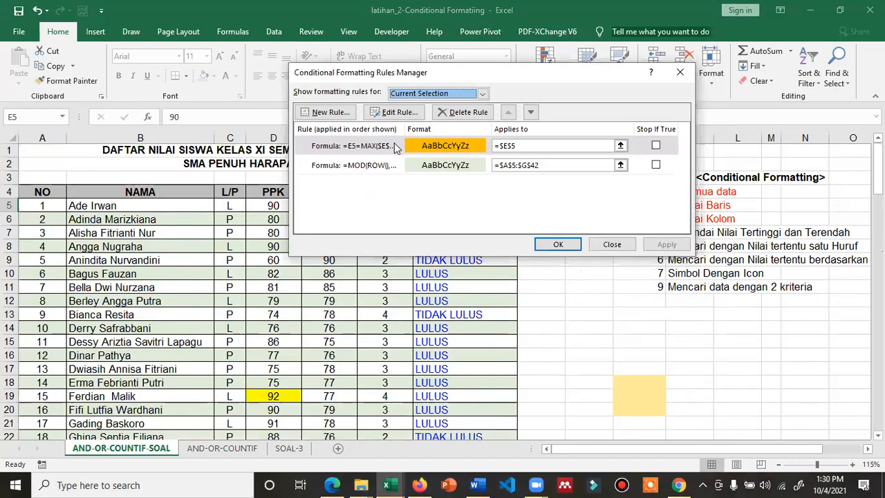
click(419, 94)
click(416, 115)
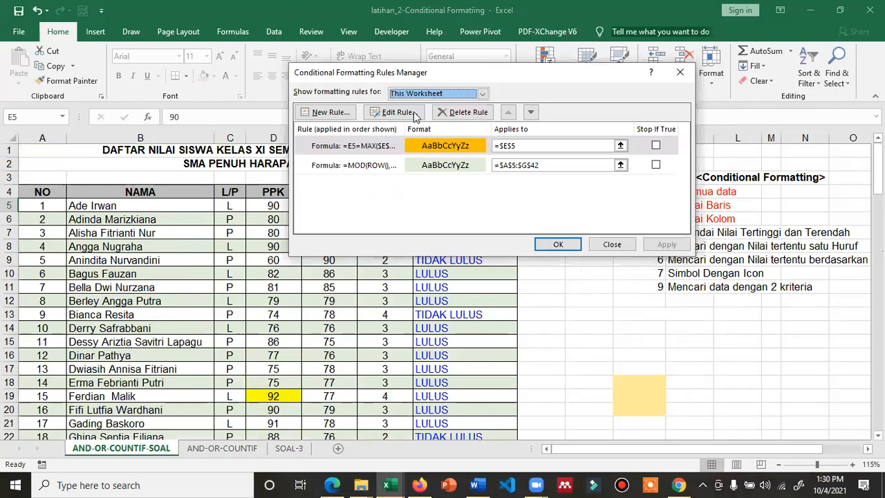
click(424, 149)
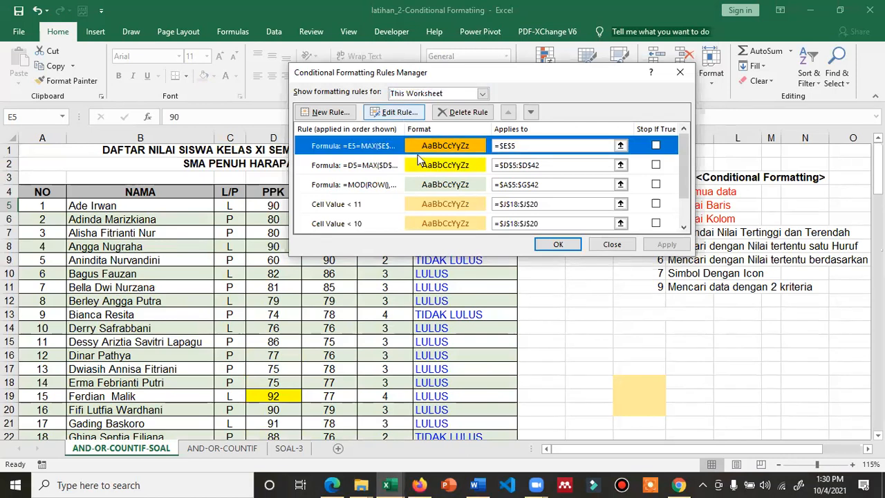
click(394, 112)
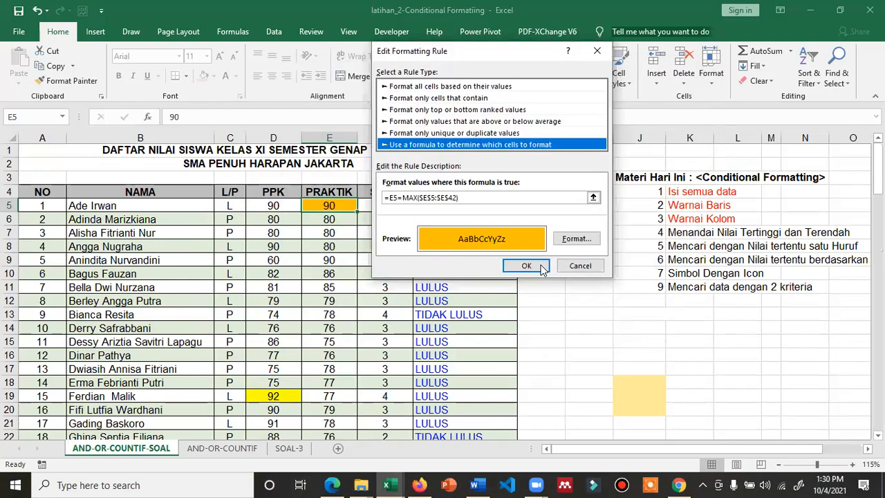
click(541, 268)
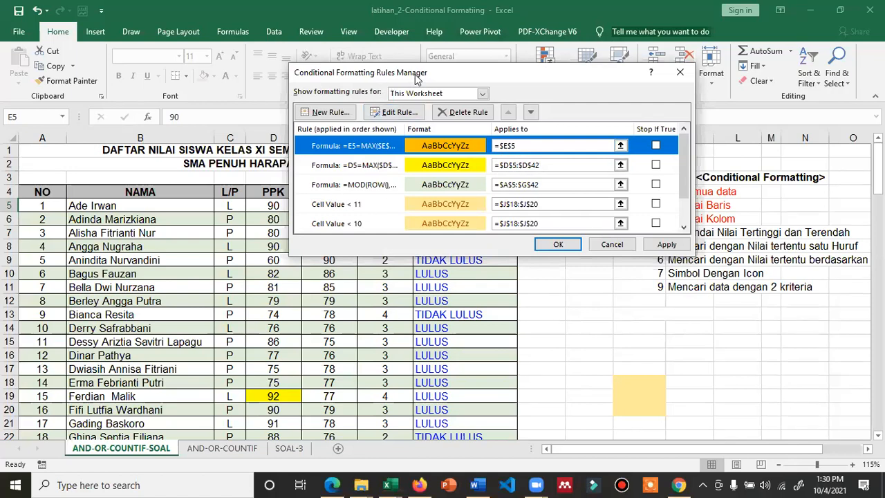
Begin editing the orange top-PRAKTIK rule's Applies to range
drag(415, 73, 607, 97)
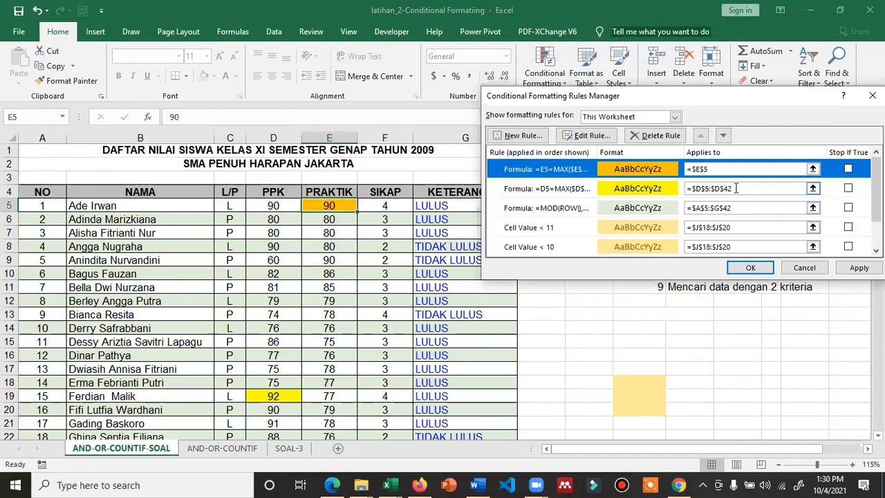
click(725, 168)
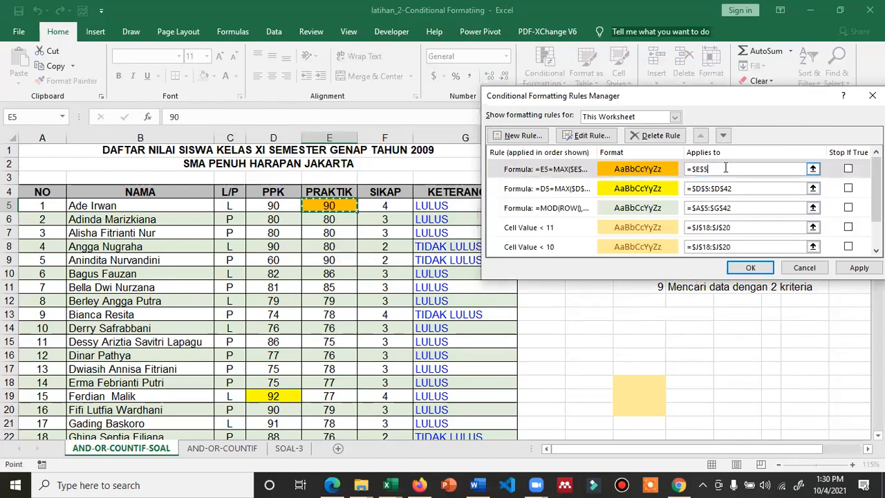
click(717, 168)
click(724, 188)
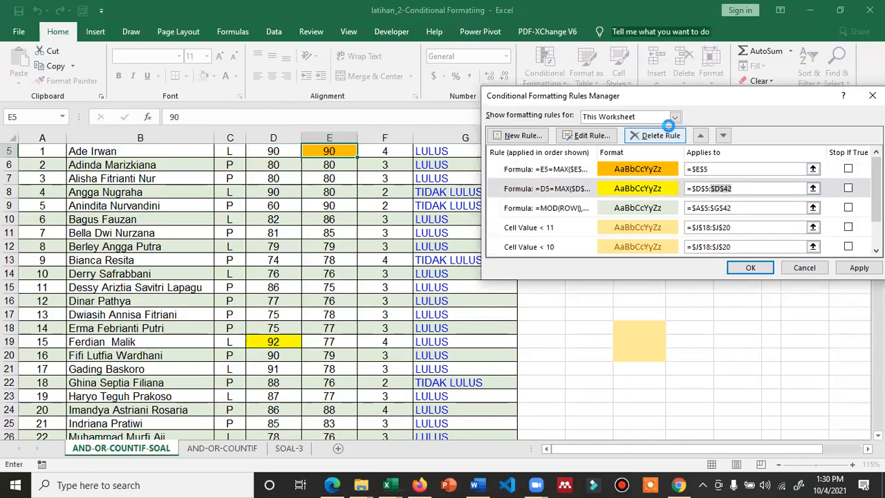
click(715, 169)
click(715, 170)
text(:)
key(ctrl+v)
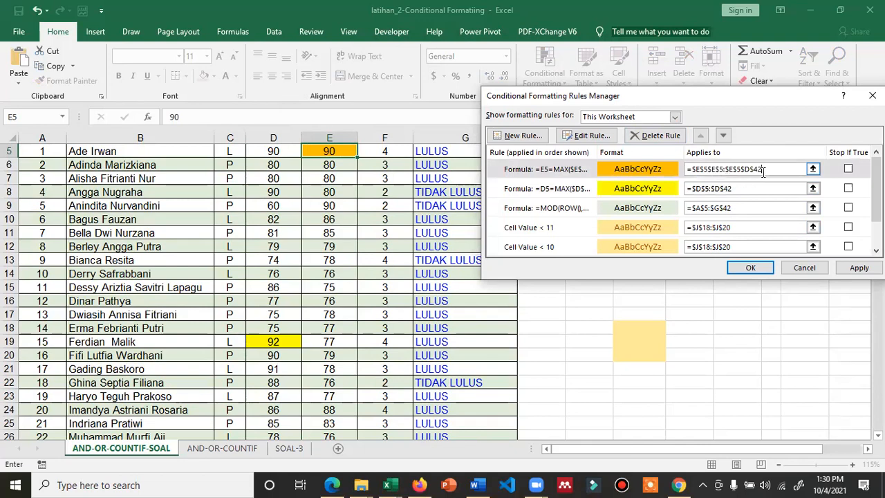
drag(771, 168, 726, 173)
key(BackSpace)
key(BackSpace)
key(BackSpace)
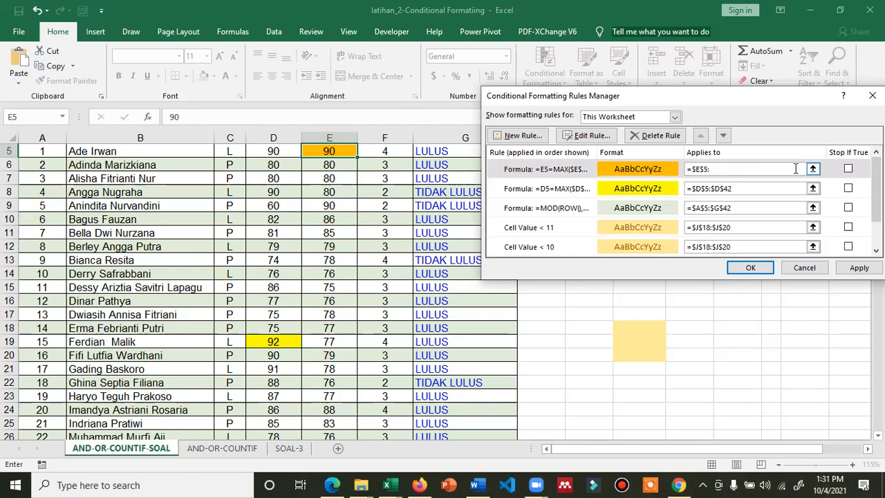
text($)
Set the orange rule's range to $E$5:$E$42 from the sheet, then apply and close
click(812, 168)
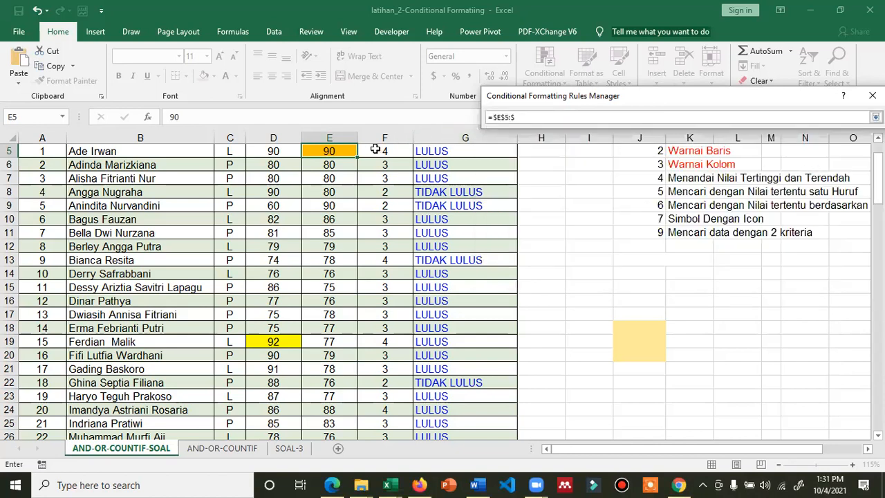
scroll(336, 154, up, 1)
drag(331, 191, 325, 391)
scroll(325, 389, down, 4)
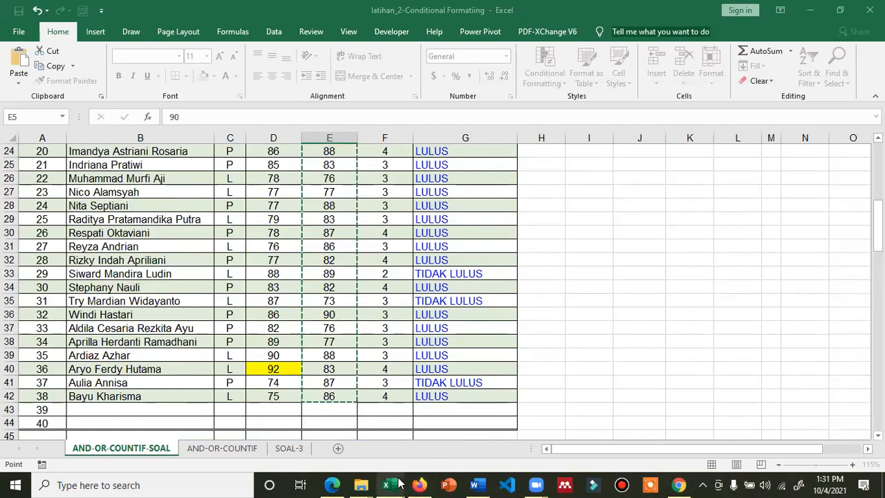
mouse_move(401, 484)
click(876, 117)
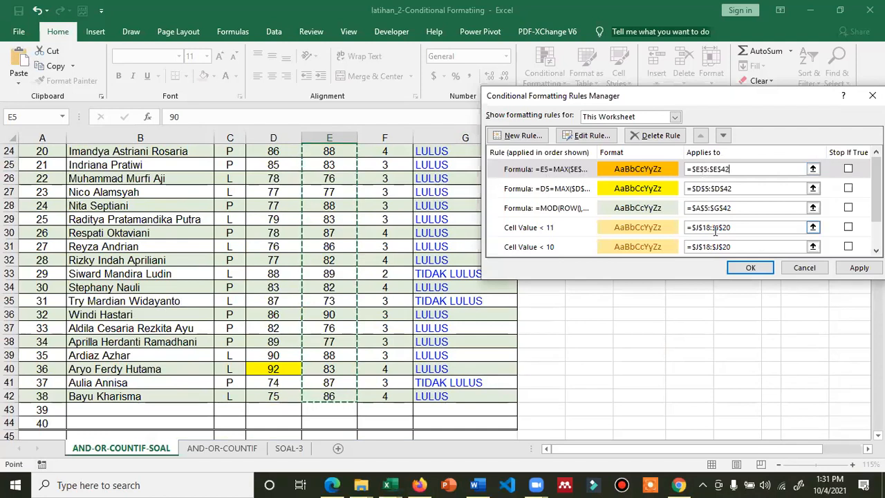
click(858, 268)
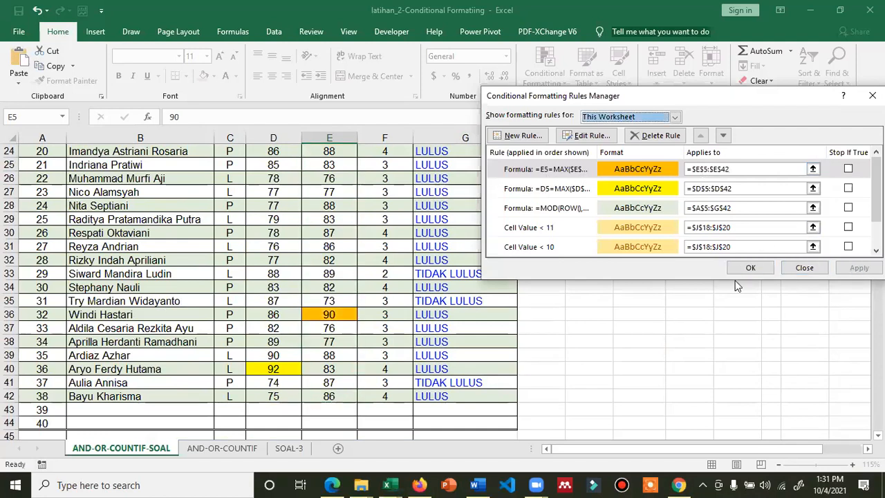
click(748, 268)
scroll(334, 326, up, 1)
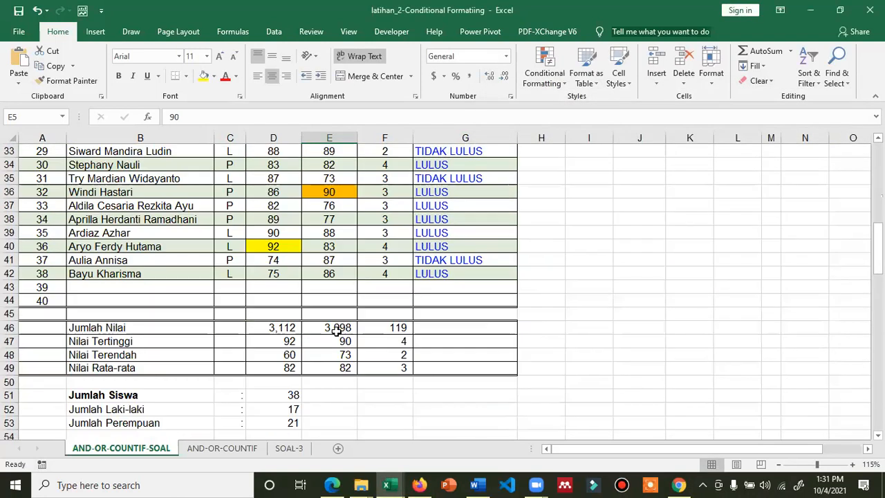
scroll(336, 318, down, 4)
click(286, 342)
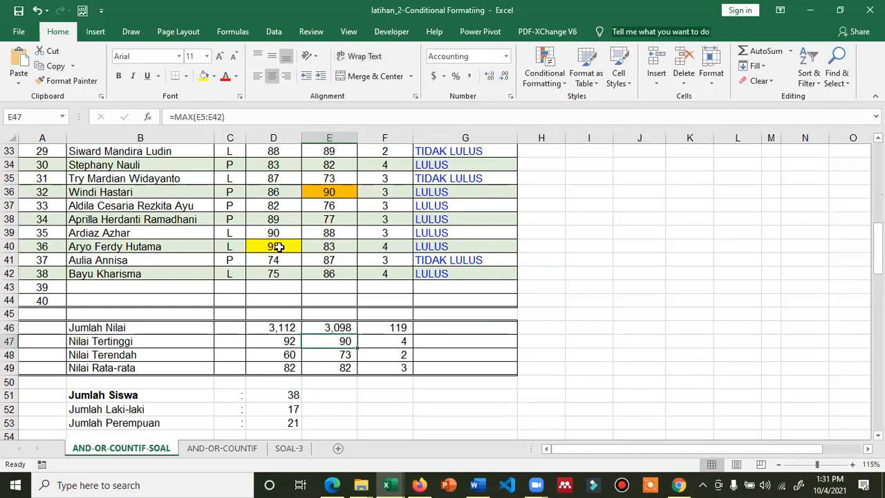
click(273, 247)
scroll(286, 322, up, 1)
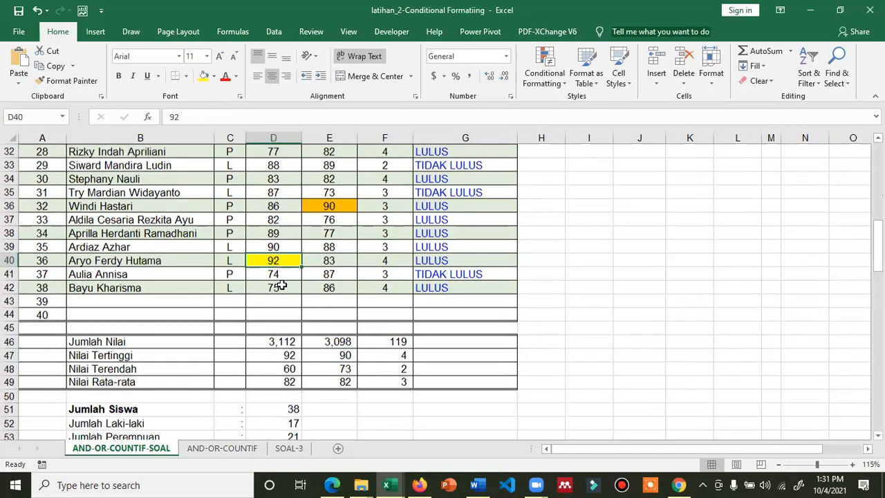
scroll(280, 283, up, 5)
scroll(334, 330, down, 2)
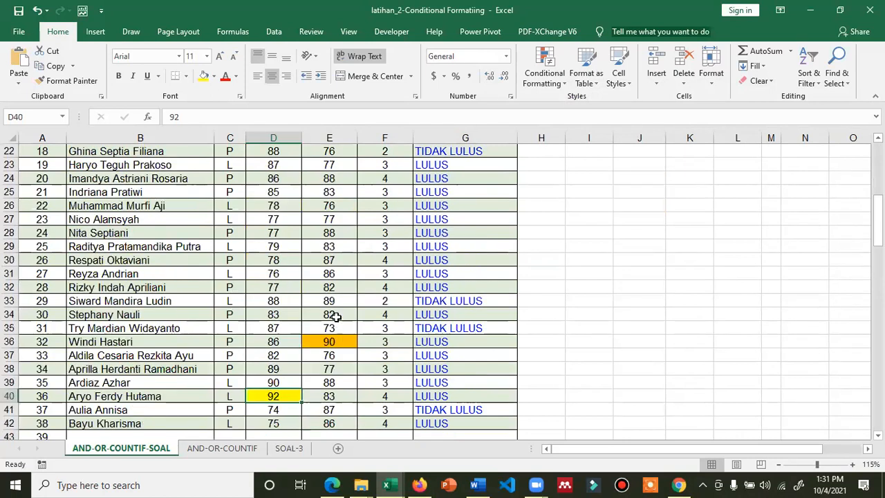
click(336, 368)
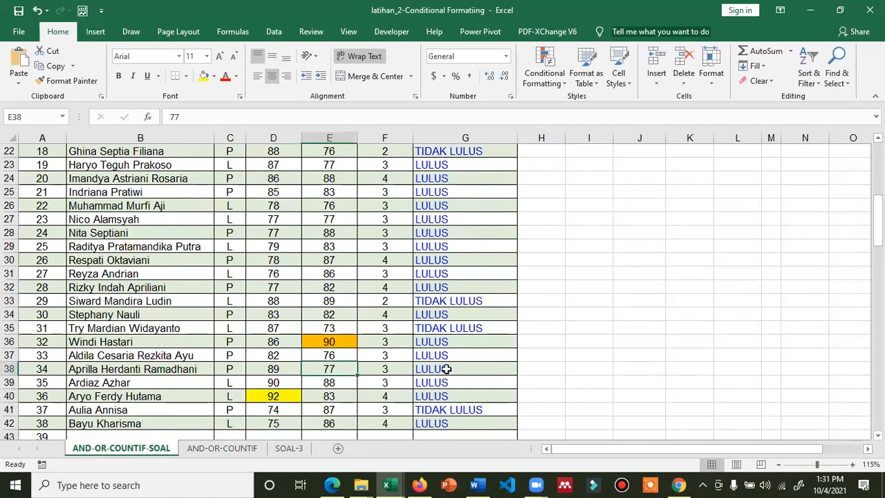
text(10)
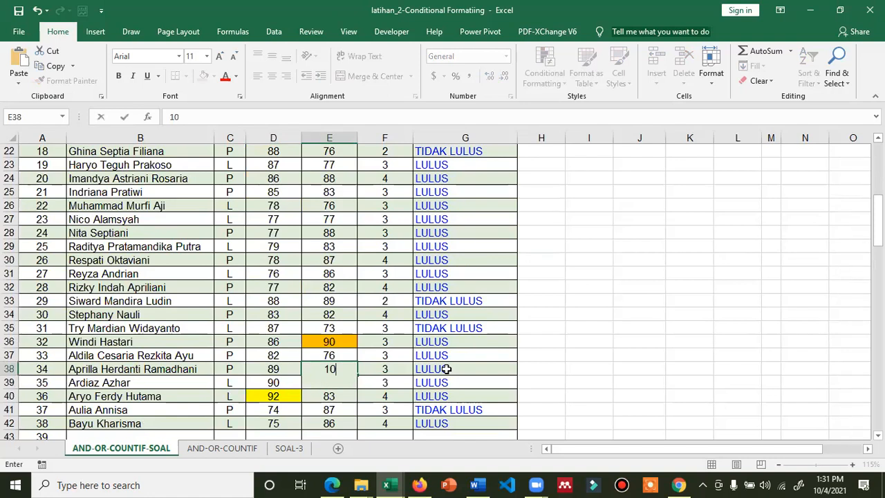
text(0)
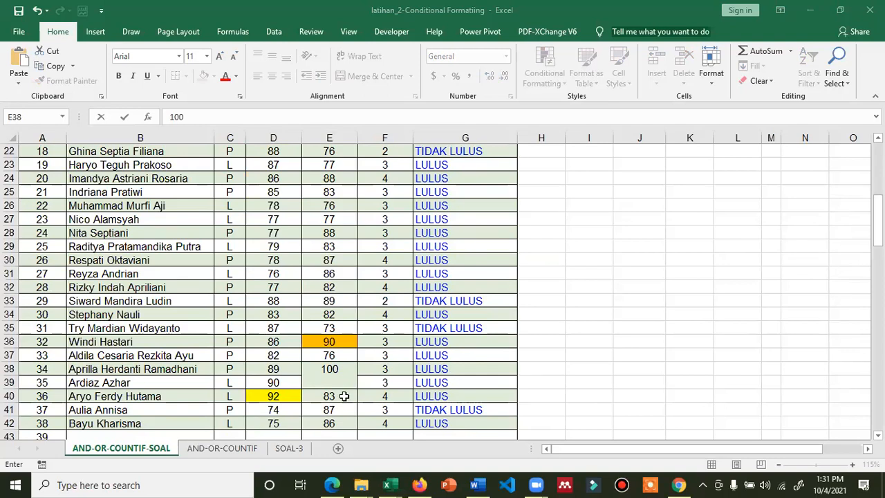
key(Return)
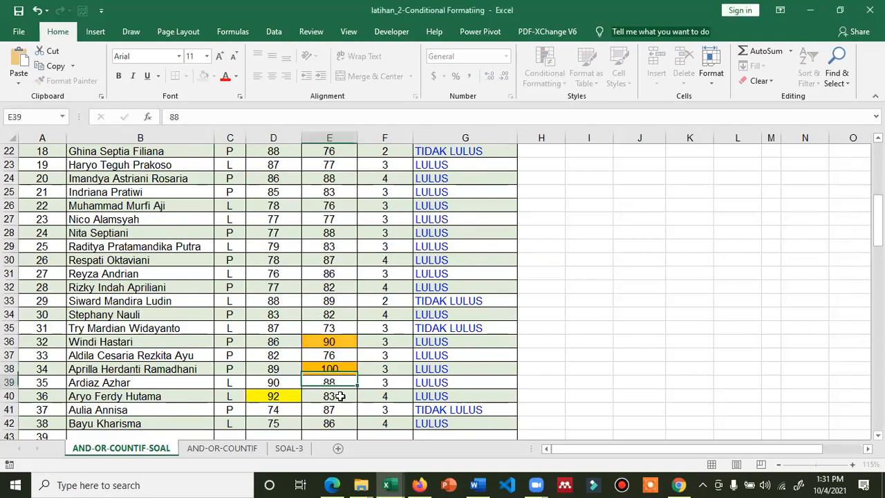
click(333, 339)
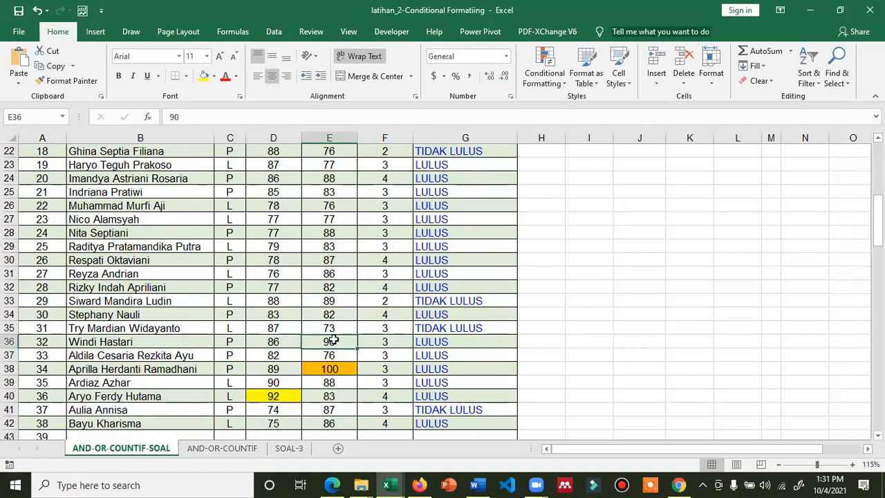
click(345, 370)
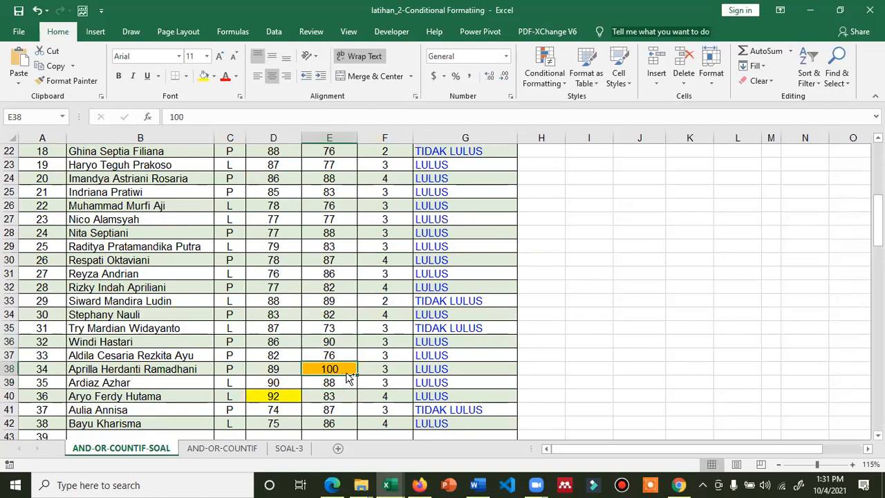
key(ctrl+z)
click(621, 338)
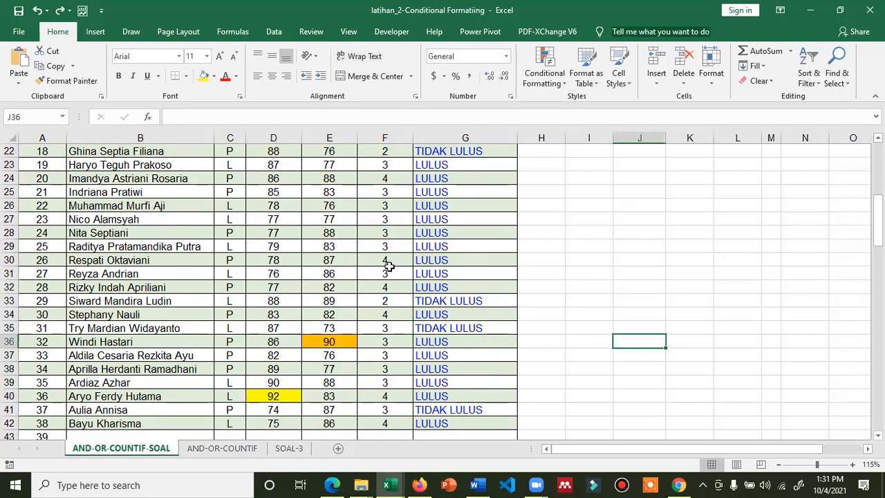
scroll(389, 266, up, 6)
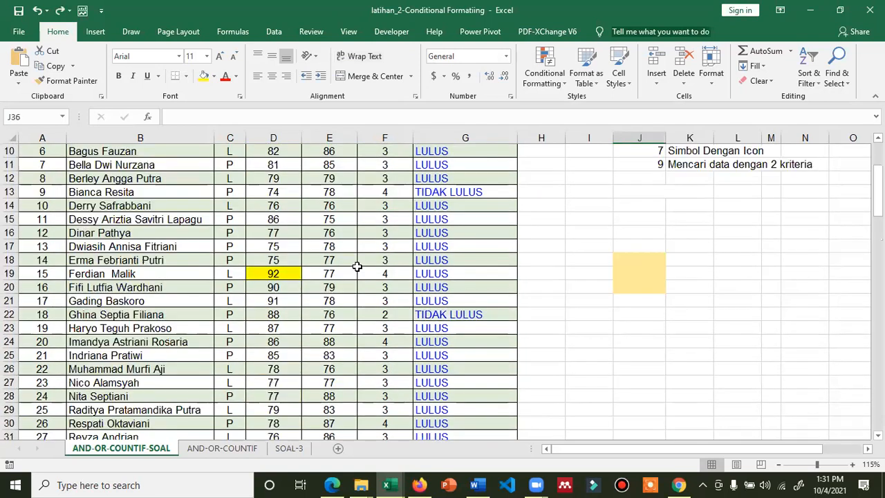
scroll(313, 259, up, 2)
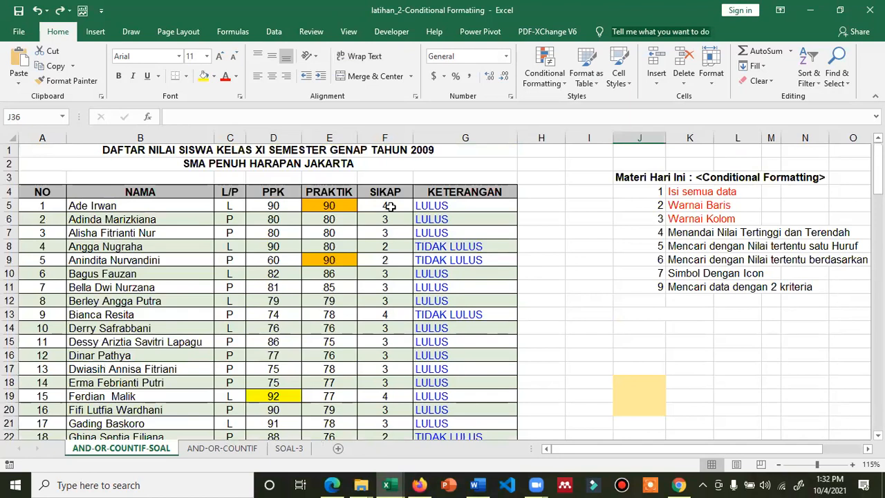
click(541, 74)
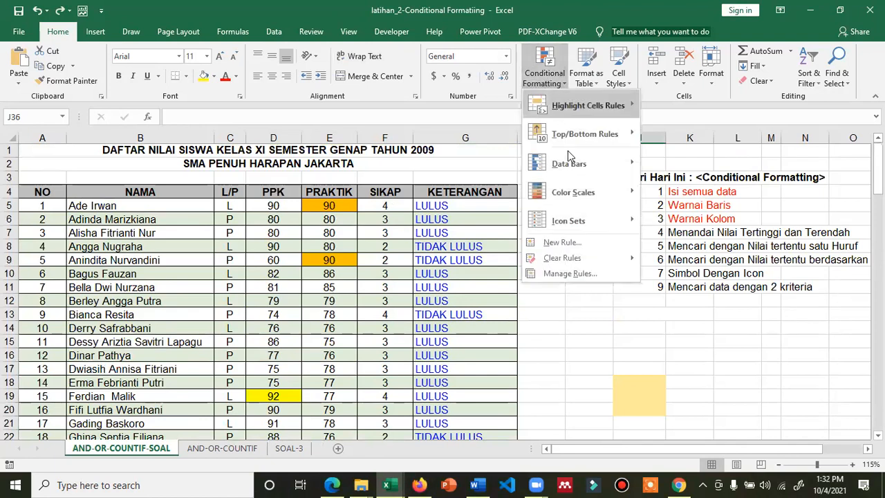
click(570, 274)
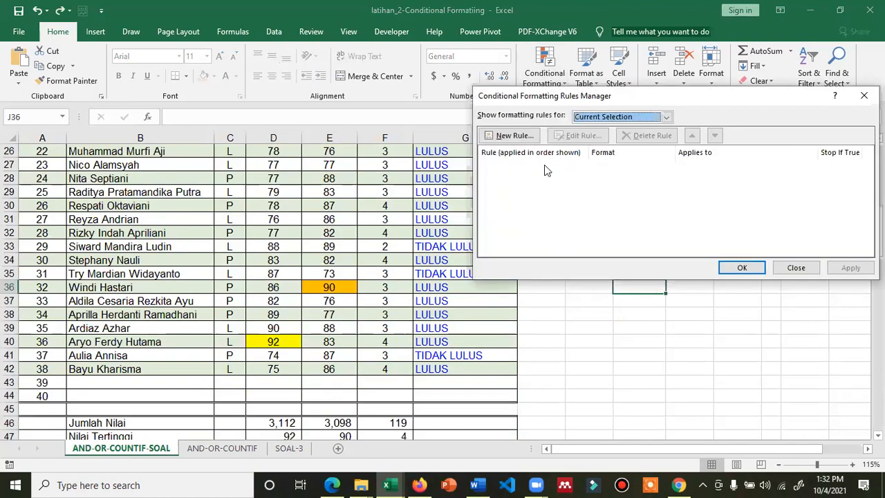
click(586, 118)
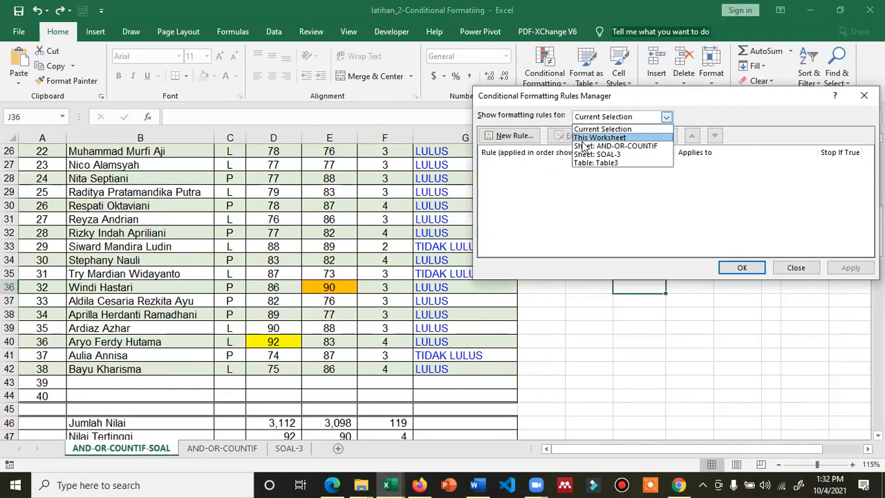
click(589, 137)
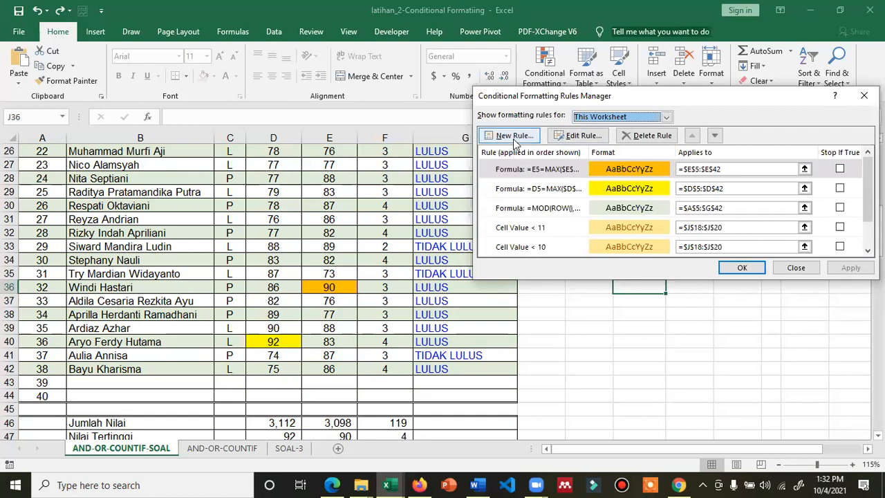
click(792, 271)
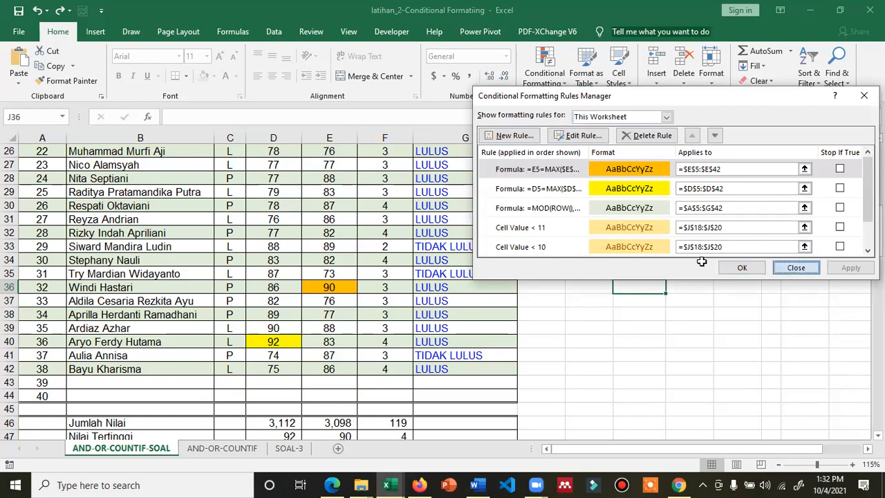
scroll(289, 359, down, 2)
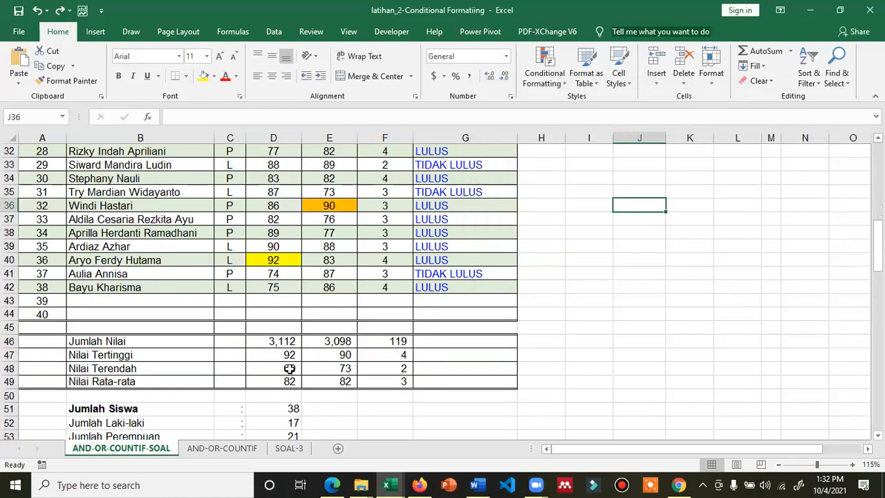
Check the lowest-PPK MIN formula in D48 and the lowest score, 60 in D9
click(289, 369)
scroll(273, 247, up, 5)
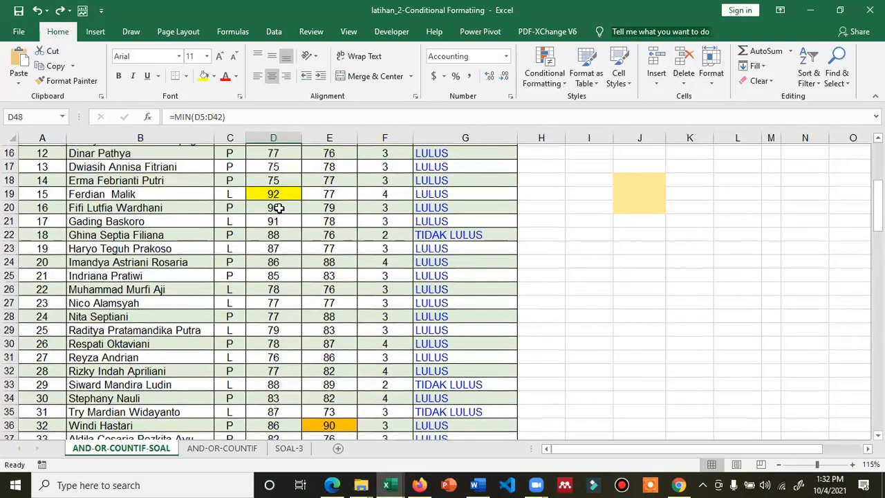
scroll(276, 207, up, 3)
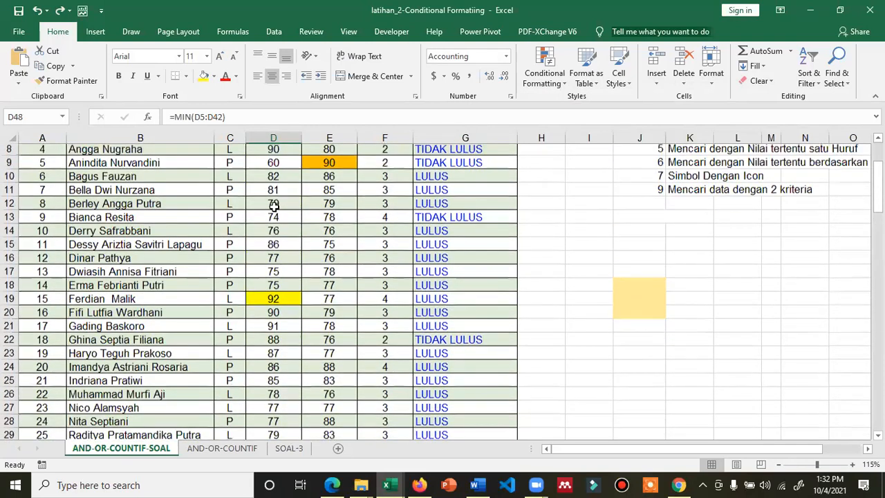
scroll(274, 206, up, 1)
click(274, 205)
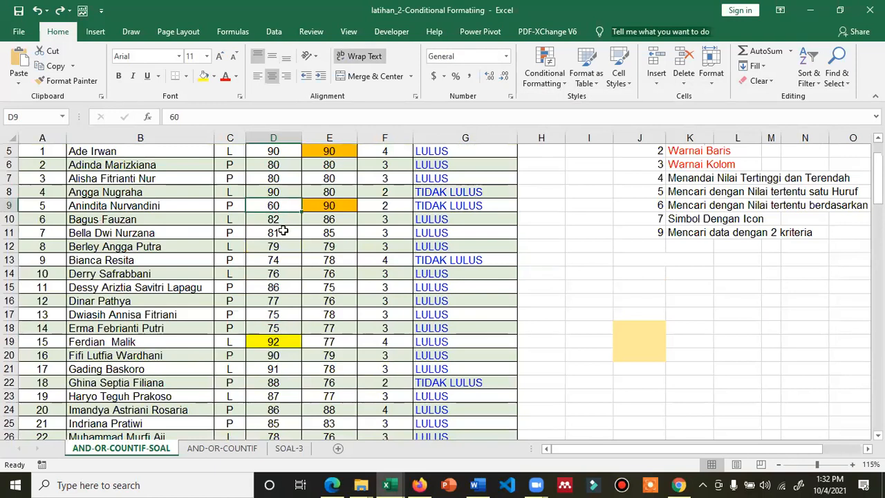
Colour the topic 'Menandai Nilai Tertinggi dan Terendah' in K7 red
scroll(283, 231, up, 2)
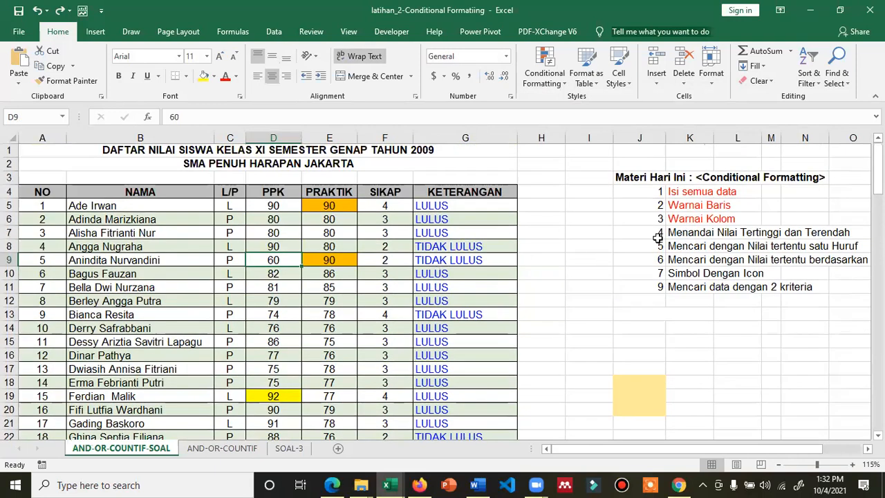
click(672, 233)
click(225, 78)
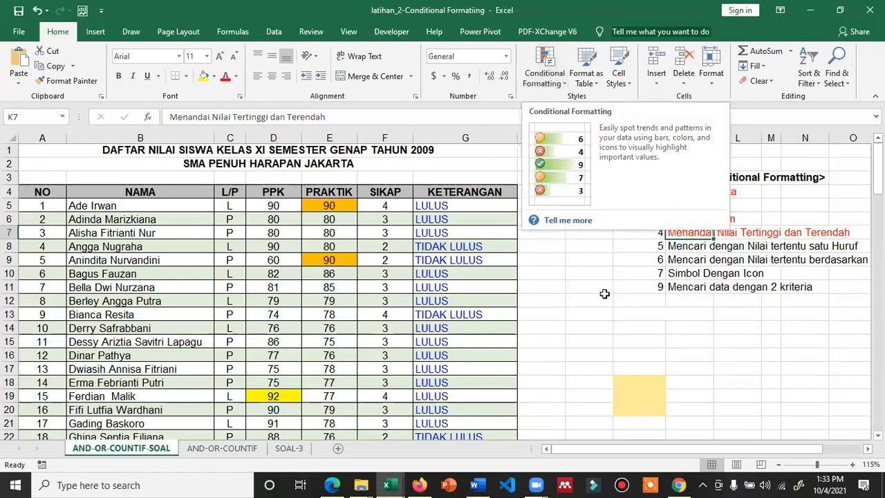
Enter the =D5=MIN formula over D5:D42 in I14 as apostrophe-prefixed text
click(585, 329)
text(=)
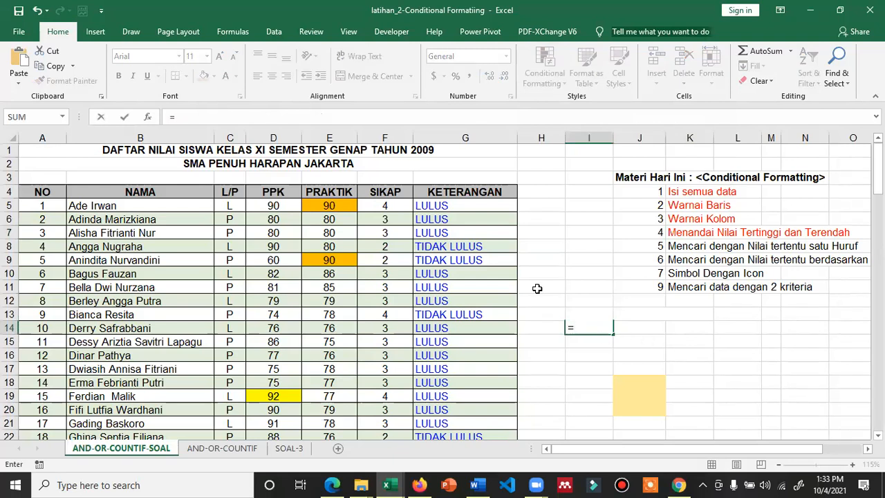
text(D5)
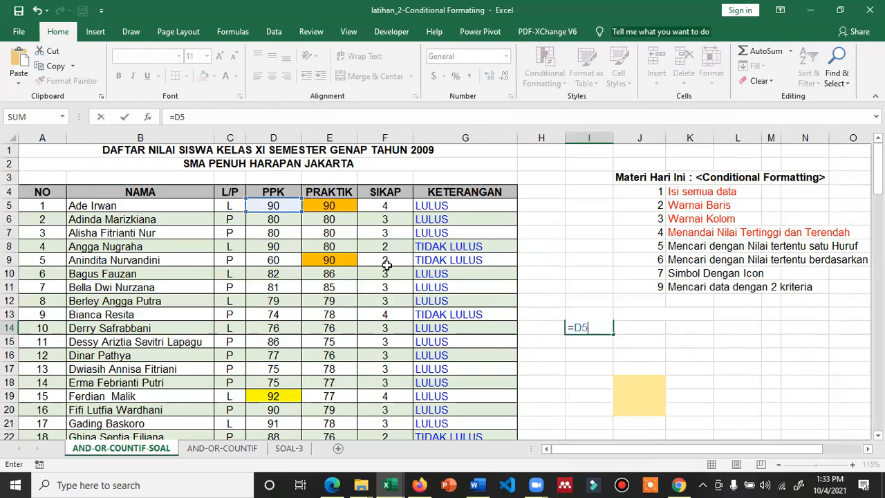
text(=MI)
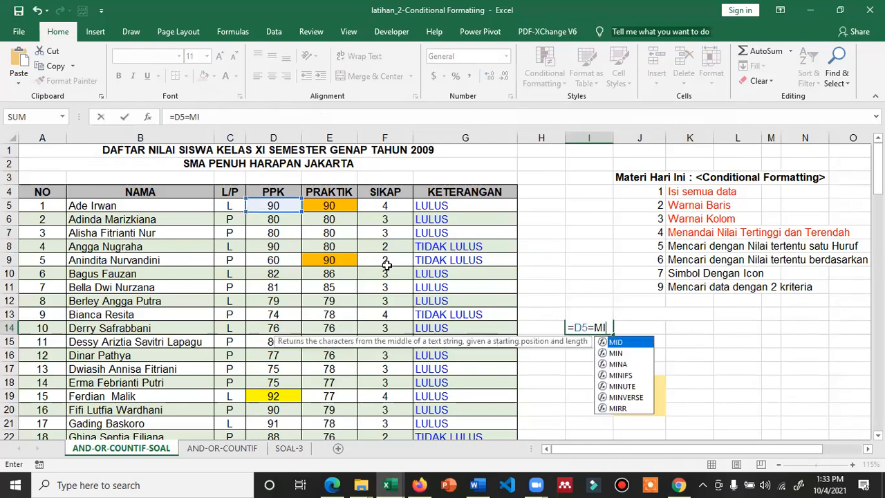
text(N()
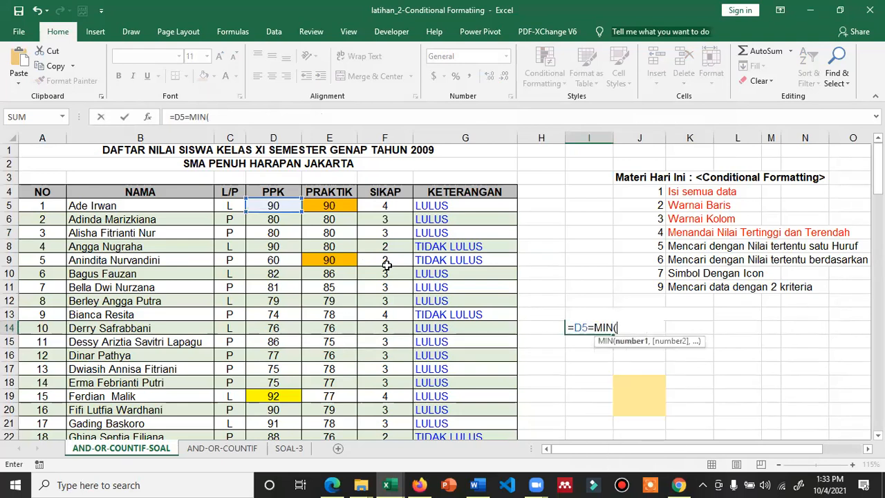
click(275, 204)
drag(275, 220, 276, 395)
key(F4)
scroll(271, 394, up, 6)
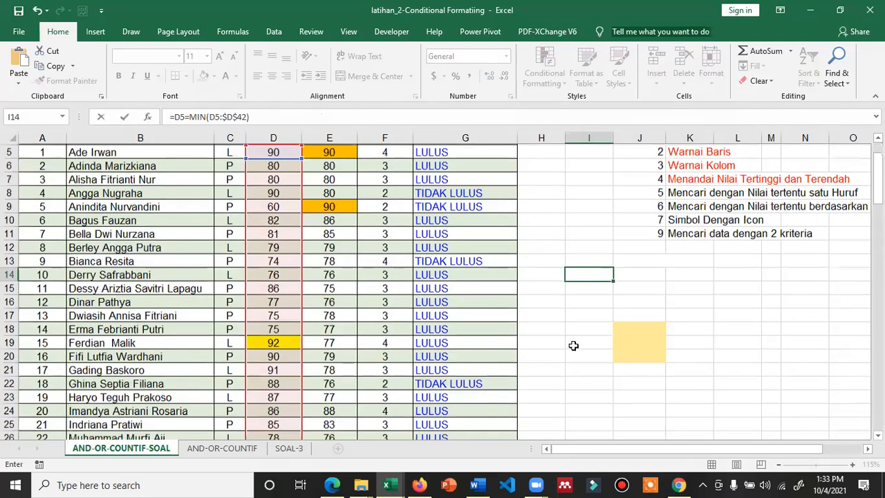
scroll(643, 322, up, 1)
click(570, 286)
text(')
key(Return)
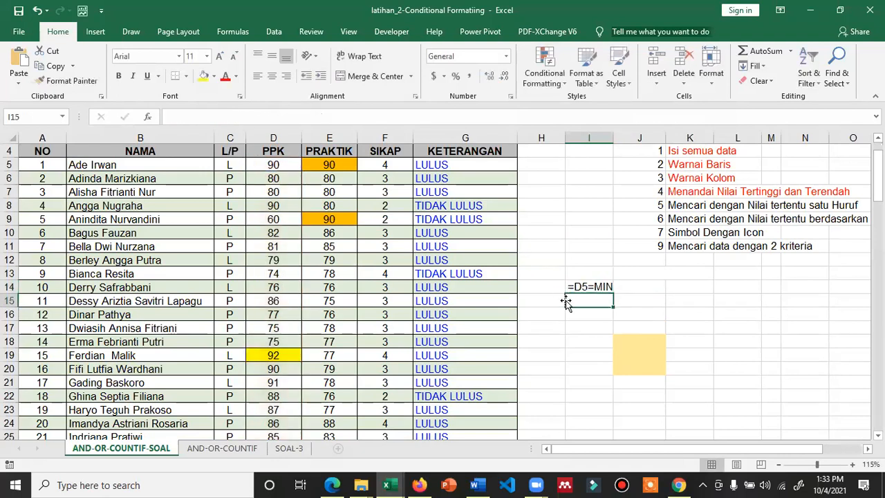
Correct I14 to =D5=MIN($D$5:$D$42) with absolute range ends, kept as text
click(598, 286)
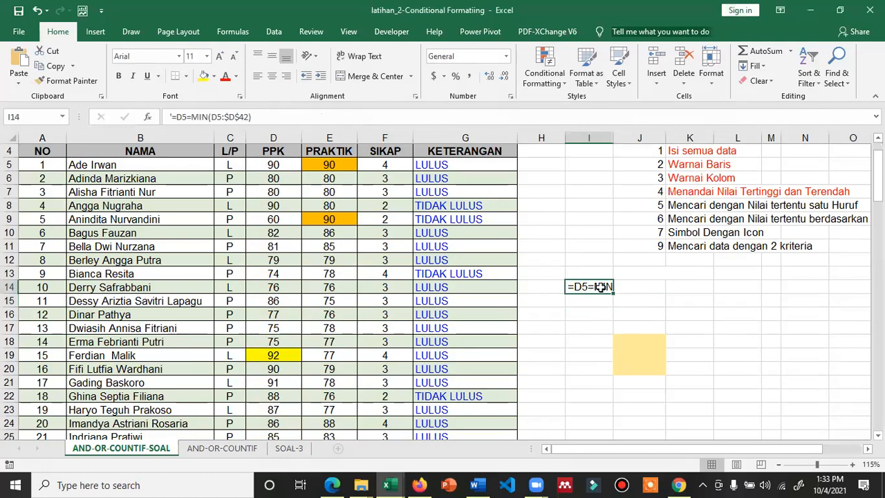
click(281, 112)
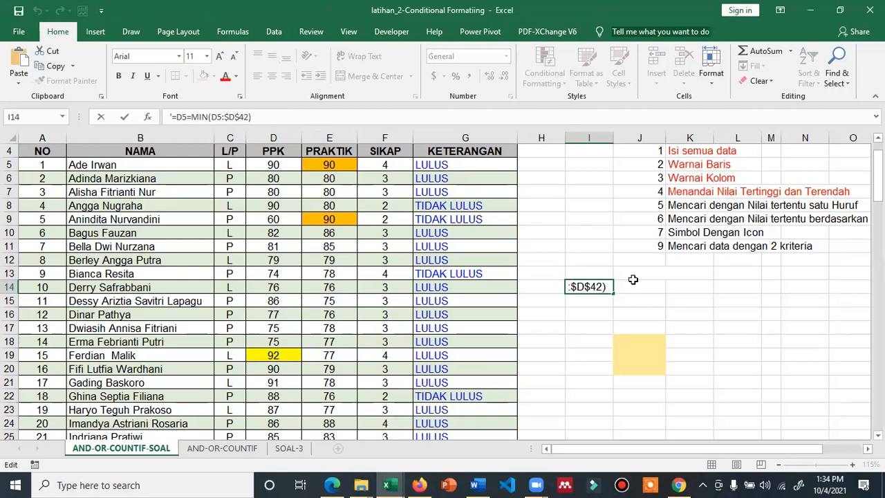
key(Tab)
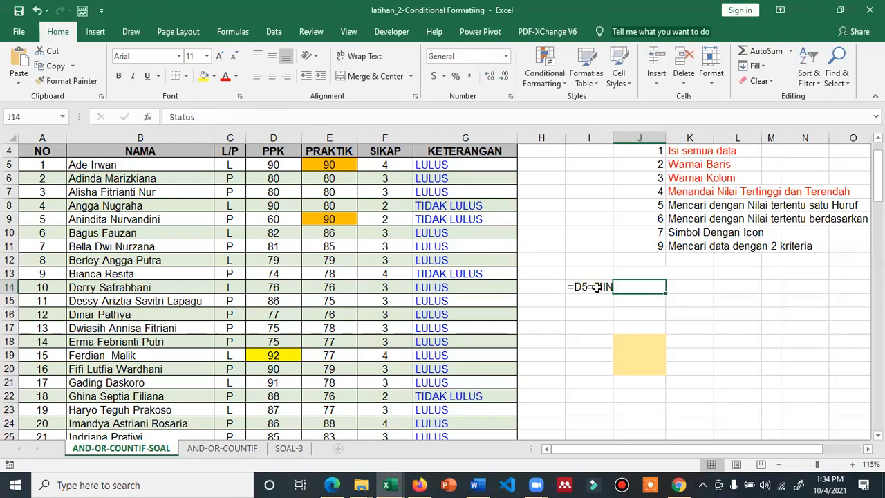
click(583, 283)
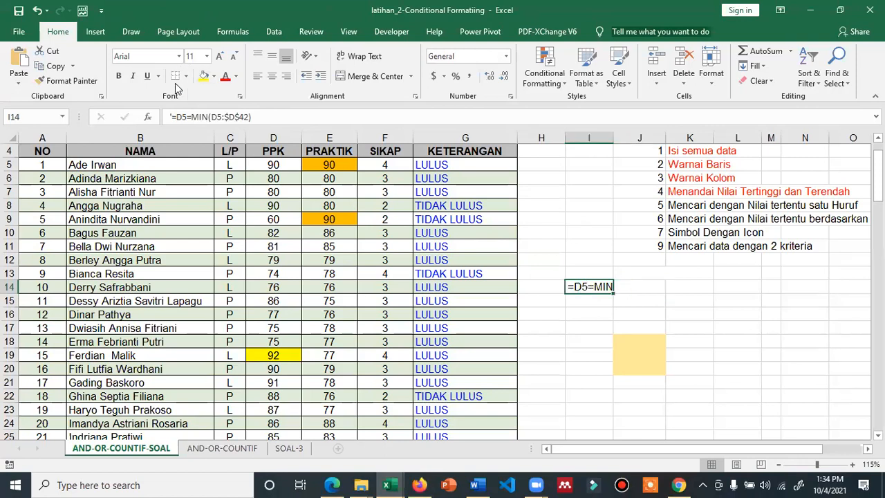
click(221, 119)
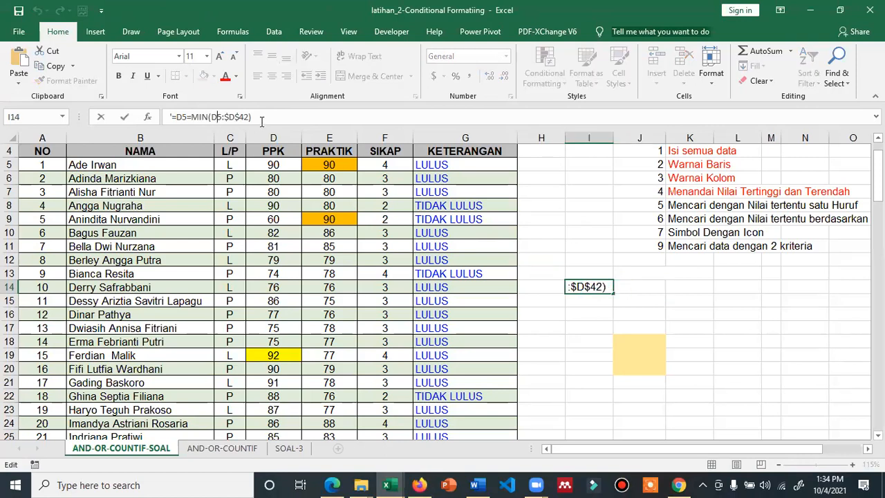
click(170, 117)
key(Delete)
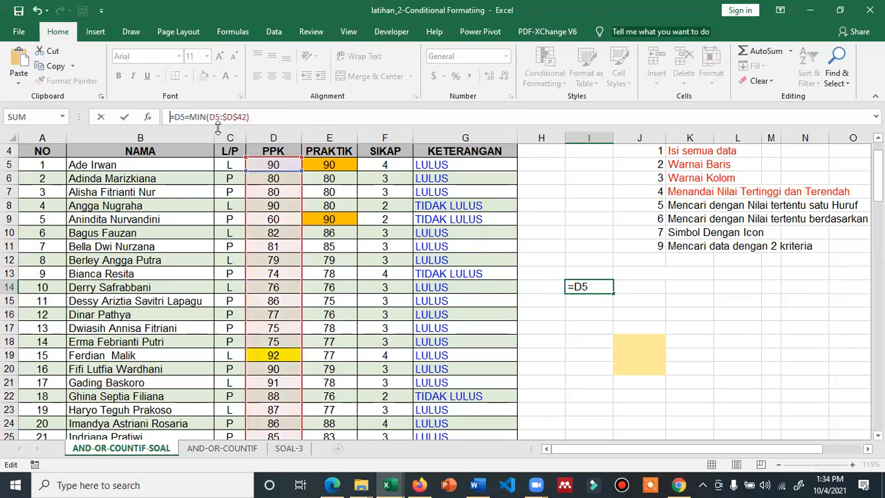
click(215, 117)
key(F4)
drag(275, 117, 159, 119)
key(ctrl+c)
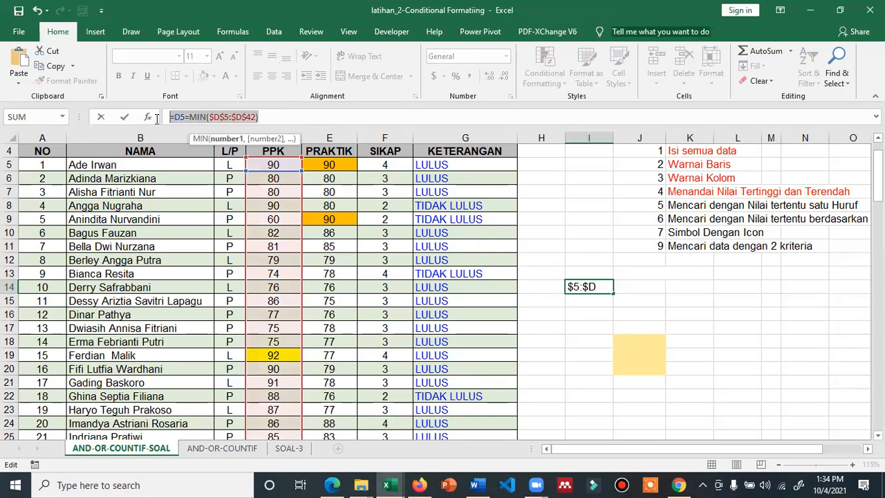
key(Home)
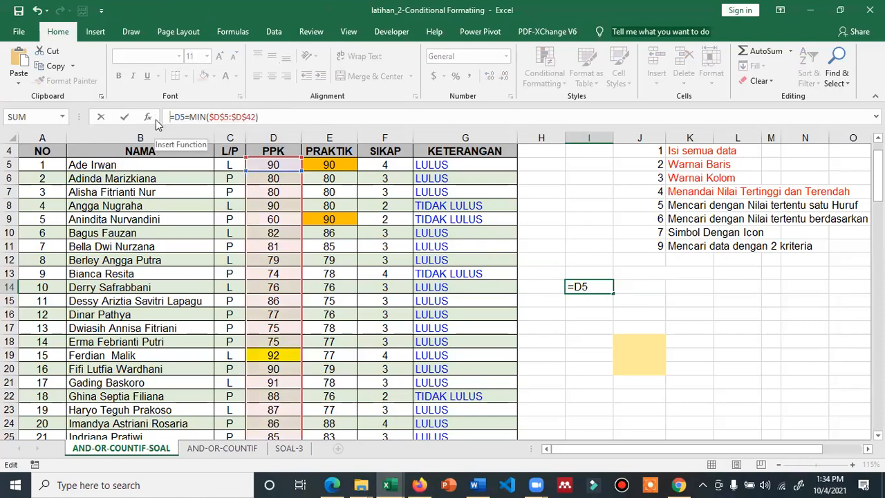
text(')
key(Return)
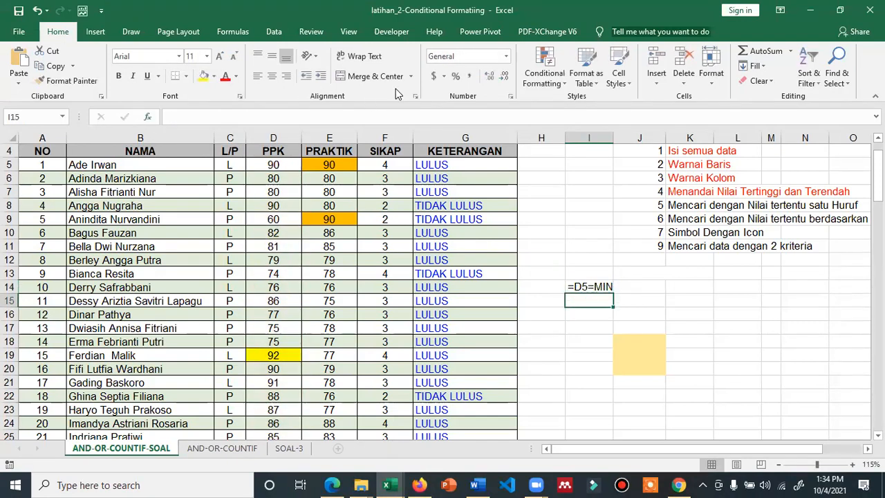
click(559, 78)
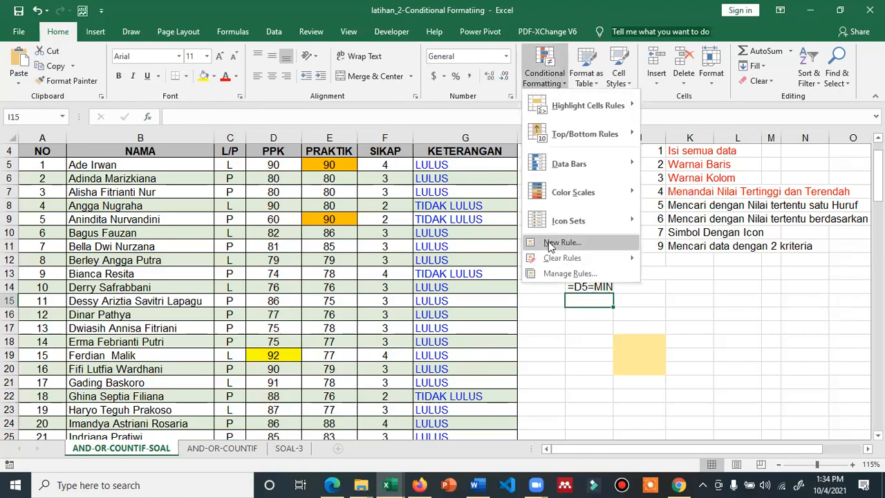
click(548, 241)
click(594, 153)
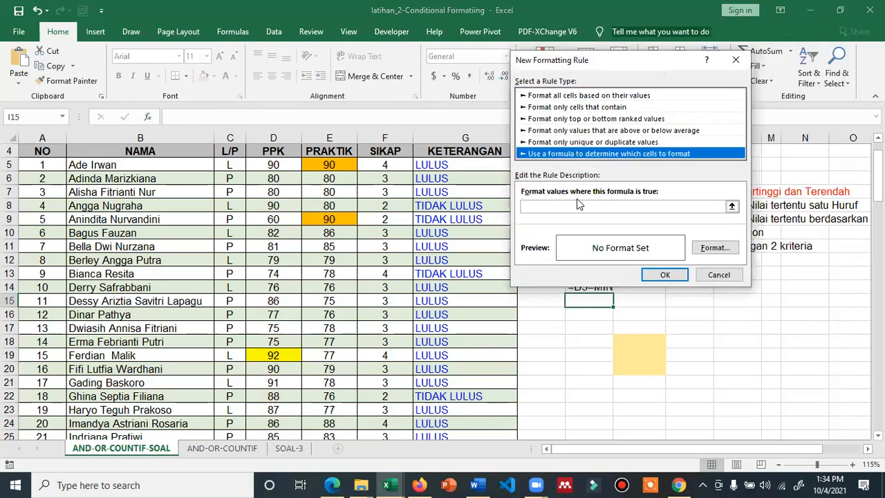
click(565, 208)
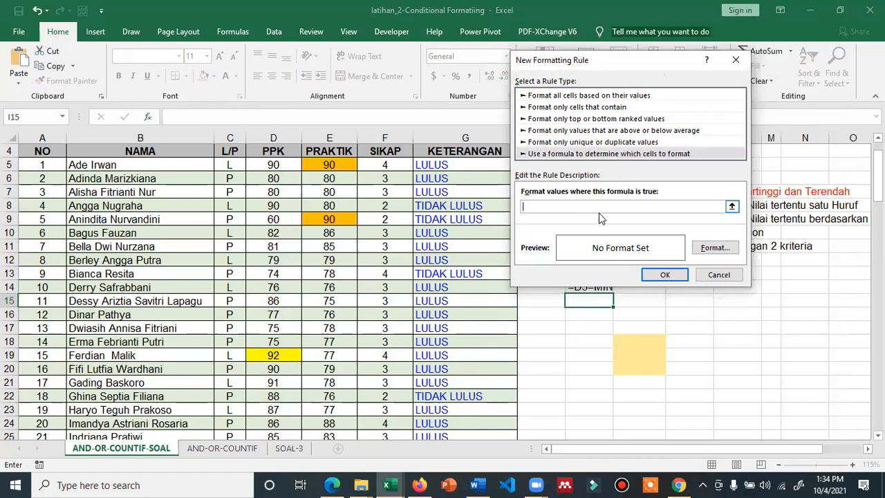
click(639, 154)
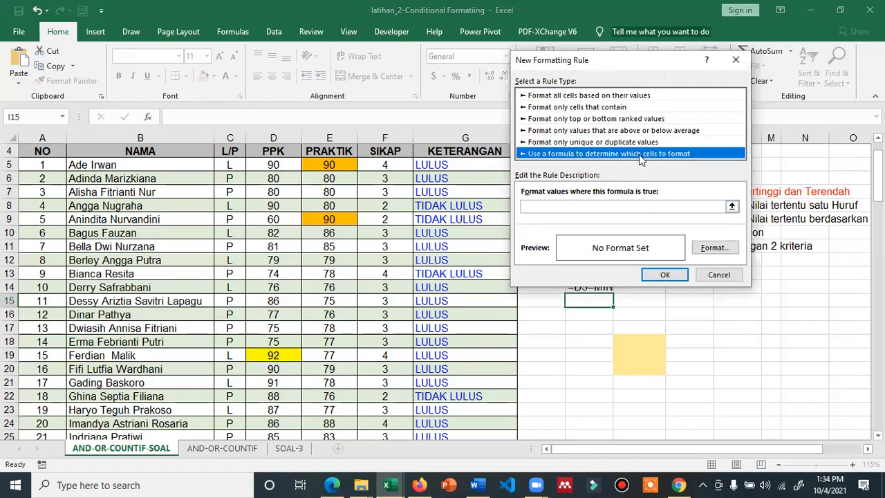
click(555, 207)
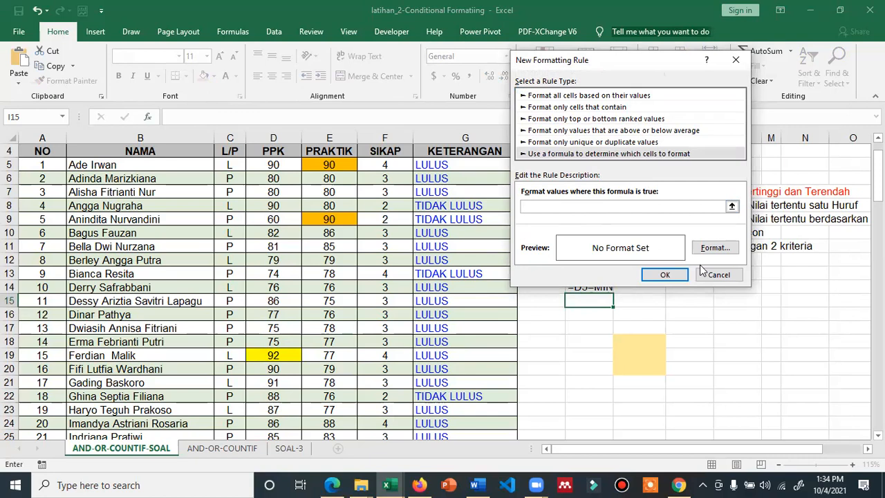
click(732, 275)
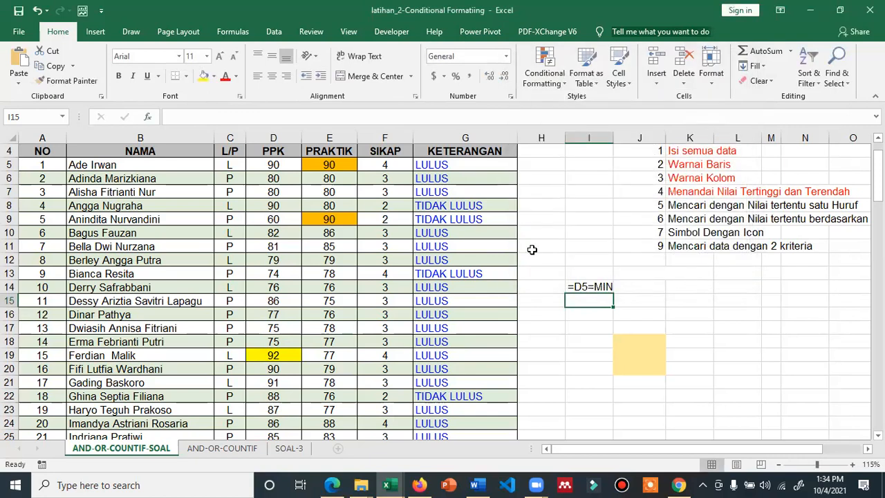
click(588, 287)
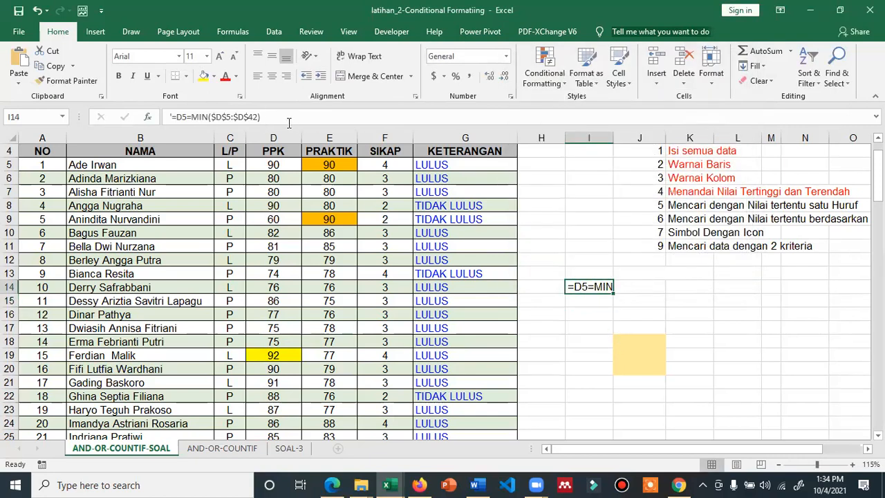
click(284, 116)
drag(283, 116, 175, 116)
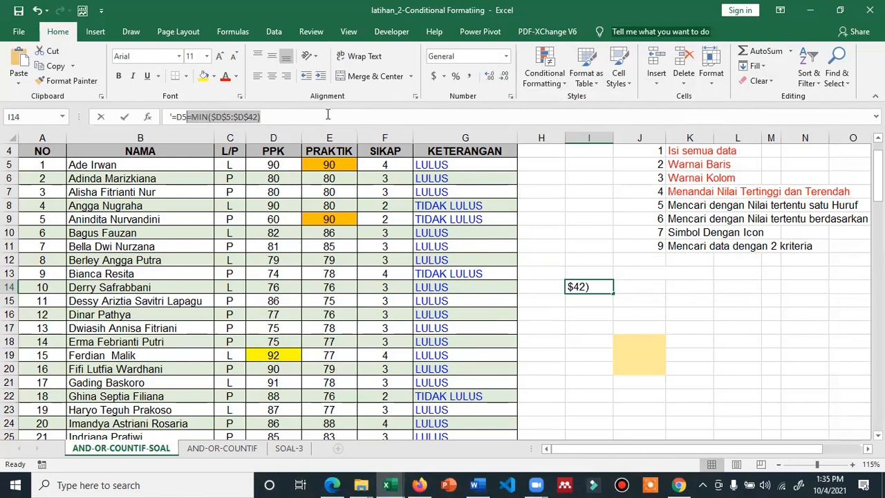
click(280, 116)
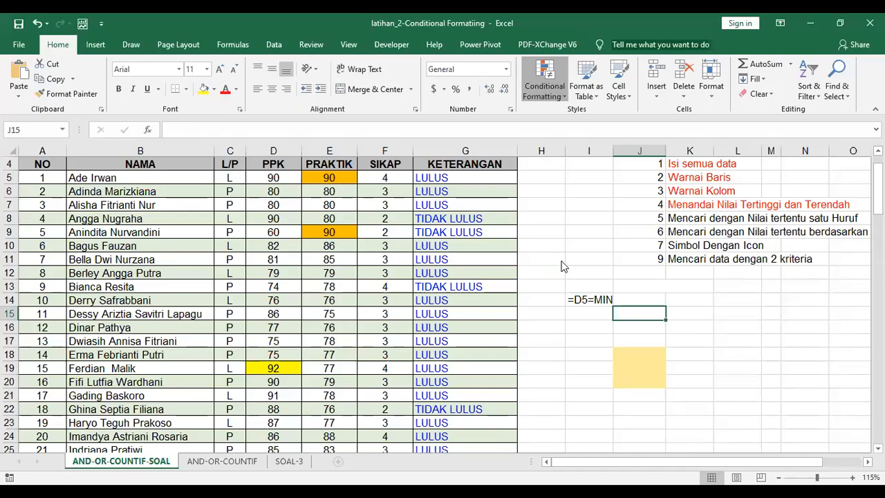
Create a formula rule from the pasted =D5=MIN($D$5:$D$42) with a red fill
click(560, 256)
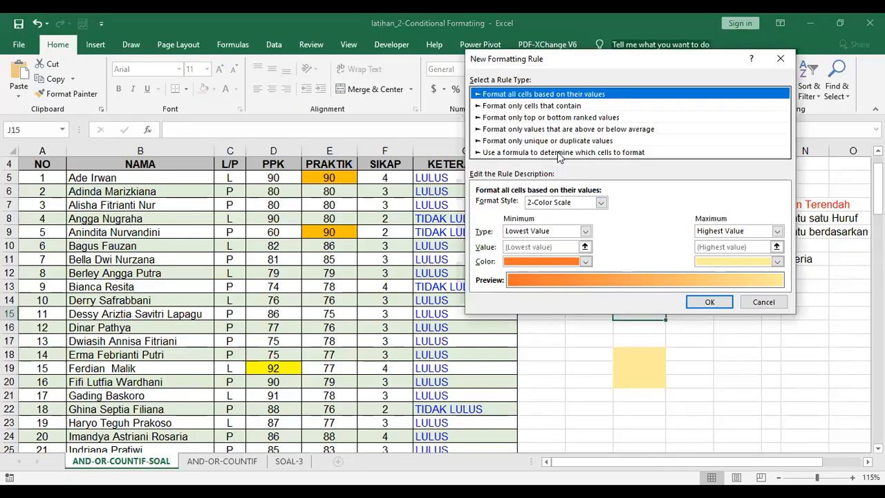
click(560, 153)
click(525, 203)
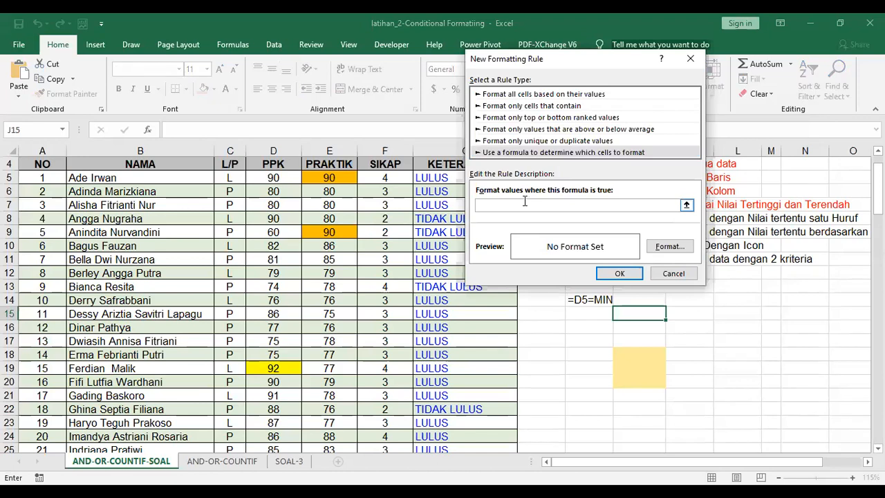
key(ctrl+v)
click(669, 247)
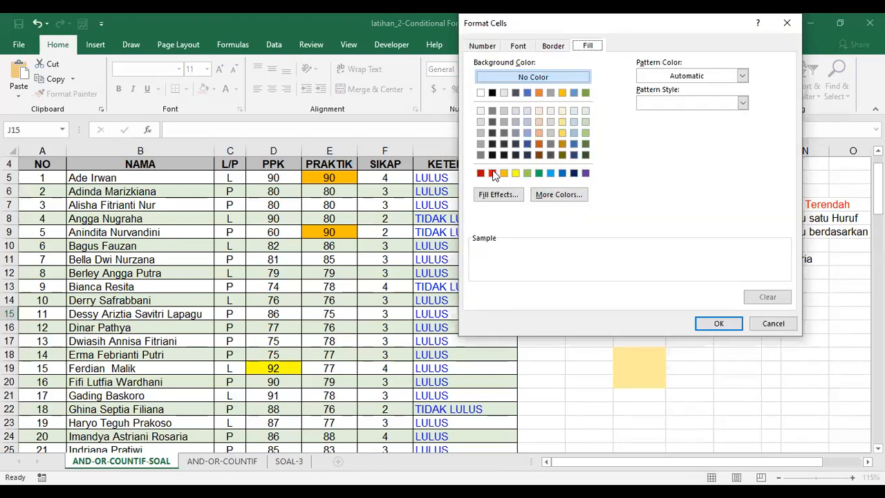
click(493, 172)
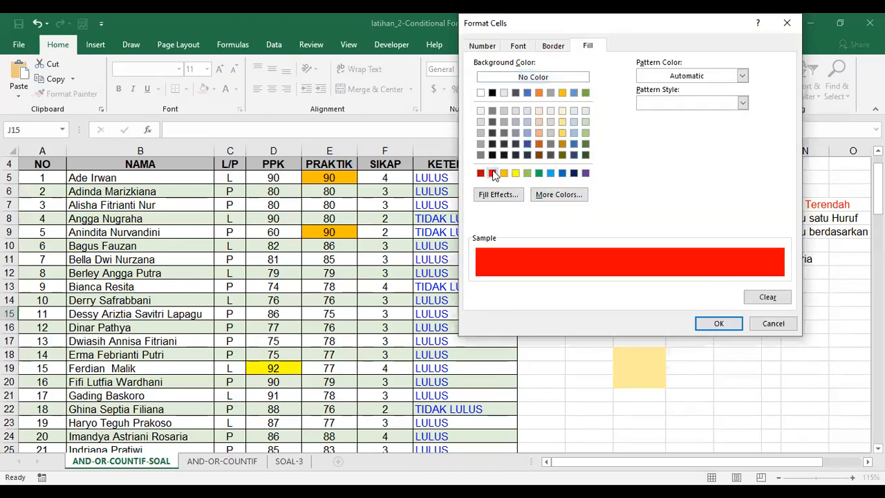
click(729, 327)
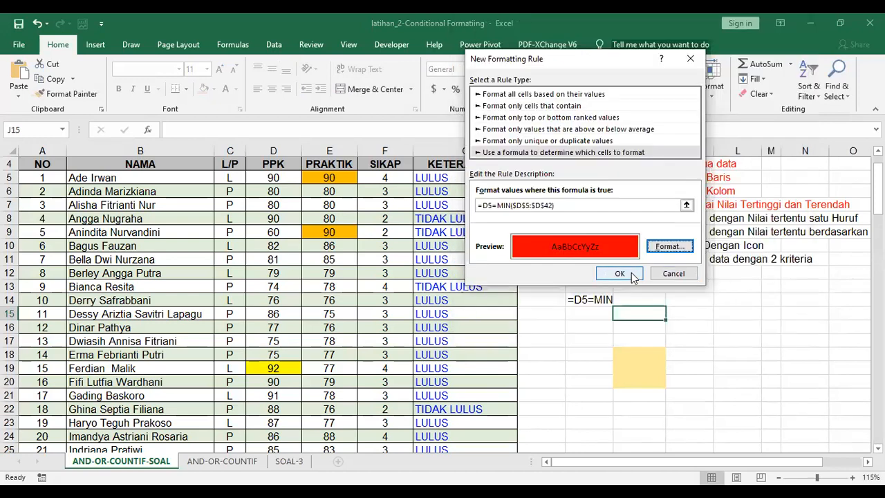
click(619, 273)
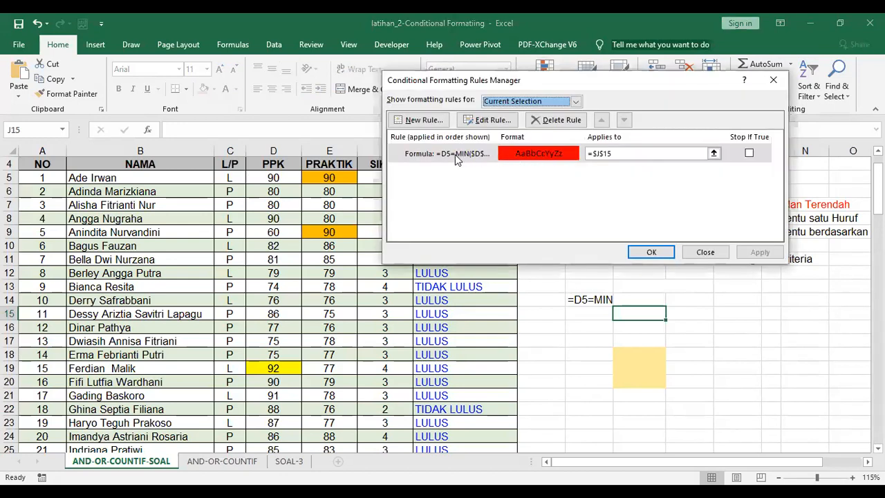
Change the red lowest-PPK rule's range from J15 to $D$5:$D$42 and apply it
click(714, 151)
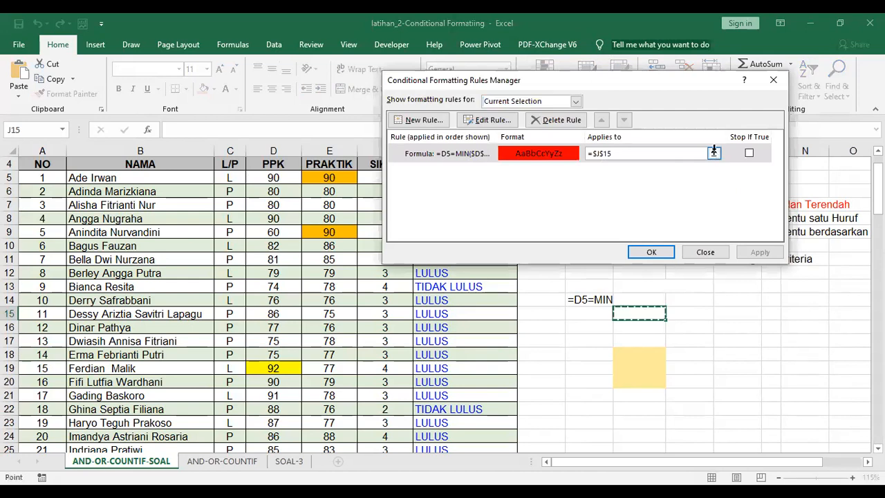
click(280, 178)
drag(279, 260, 271, 410)
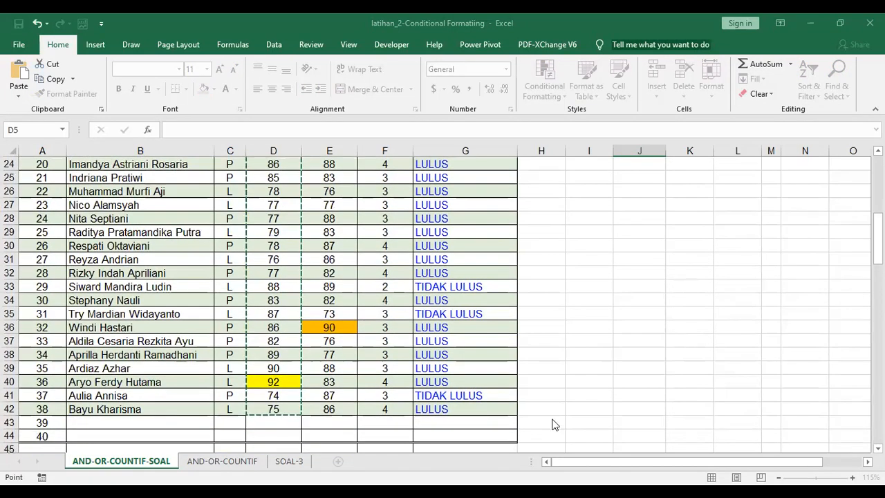
click(778, 105)
click(756, 250)
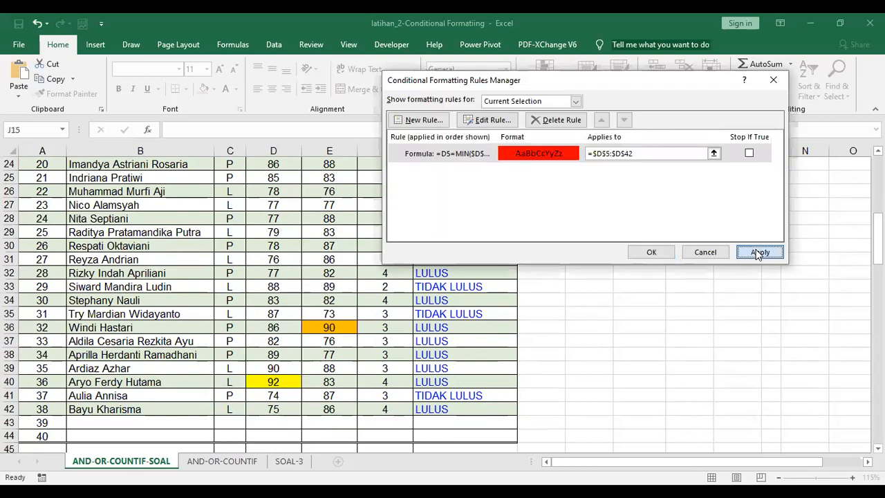
click(651, 252)
scroll(269, 274, up, 2)
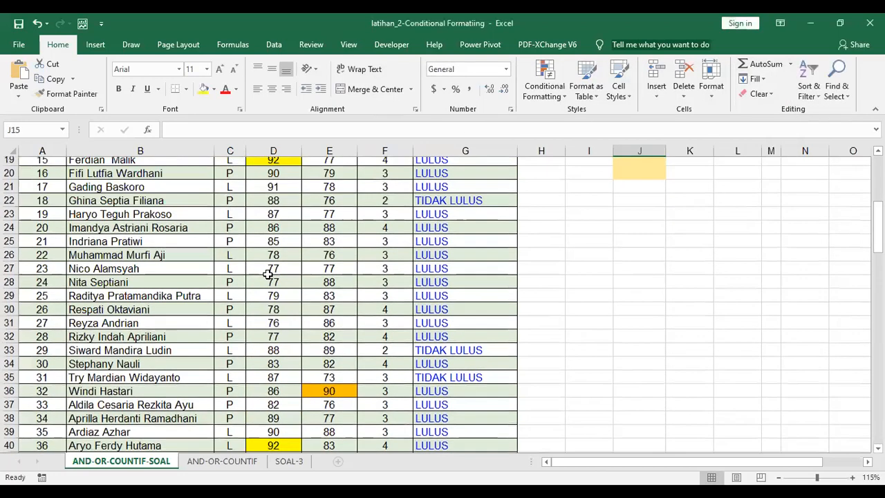
Correct the minimum rule to =D5=MIN($D$5:$D$42) so the lowest score, 60 in D9, fills red
scroll(270, 273, up, 3)
scroll(269, 244, up, 2)
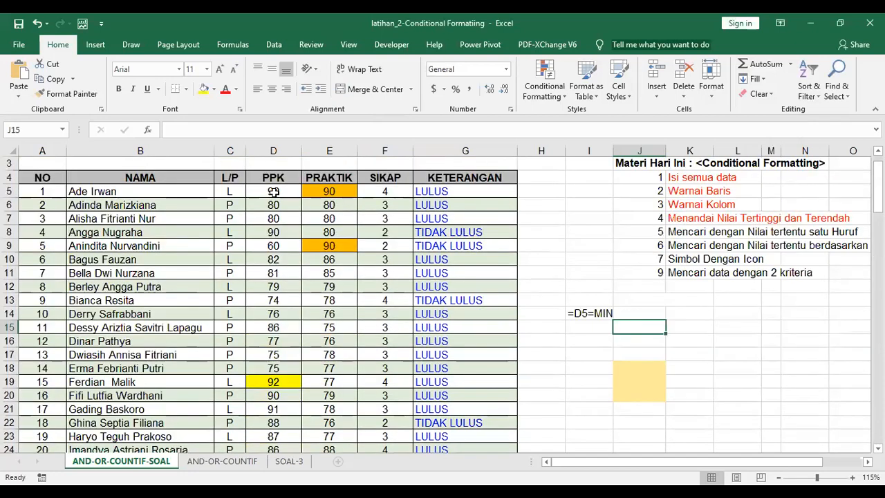
click(273, 192)
click(548, 95)
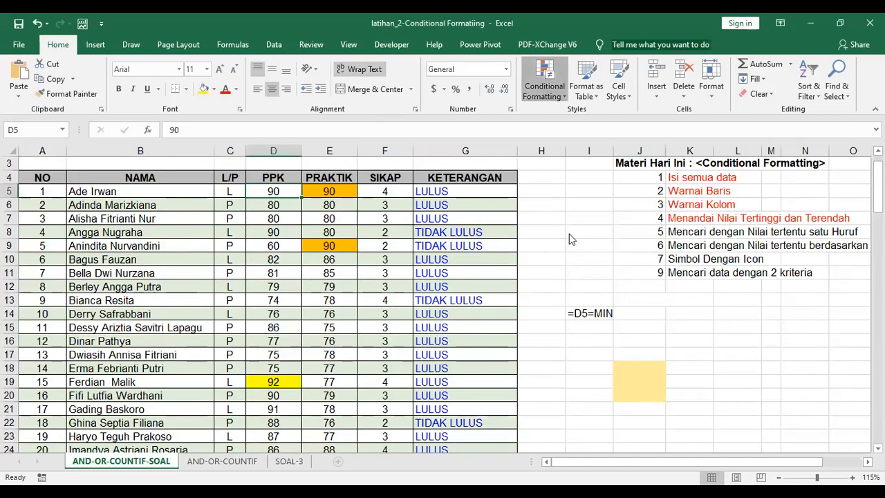
click(573, 286)
key(BackSpace)
key(BackSpace)
key(BackSpace)
key(BackSpace)
key(BackSpace)
key(BackSpace)
key(BackSpace)
key(BackSpace)
key(BackSpace)
key(BackSpace)
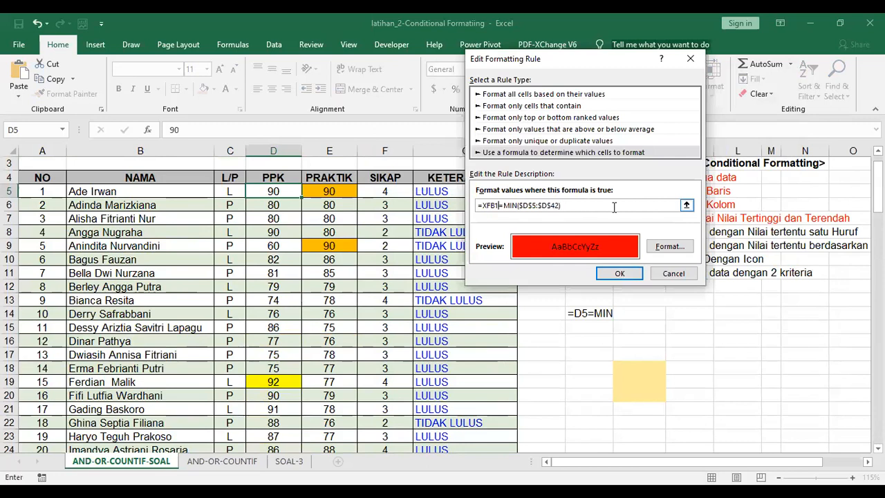
text(D5)
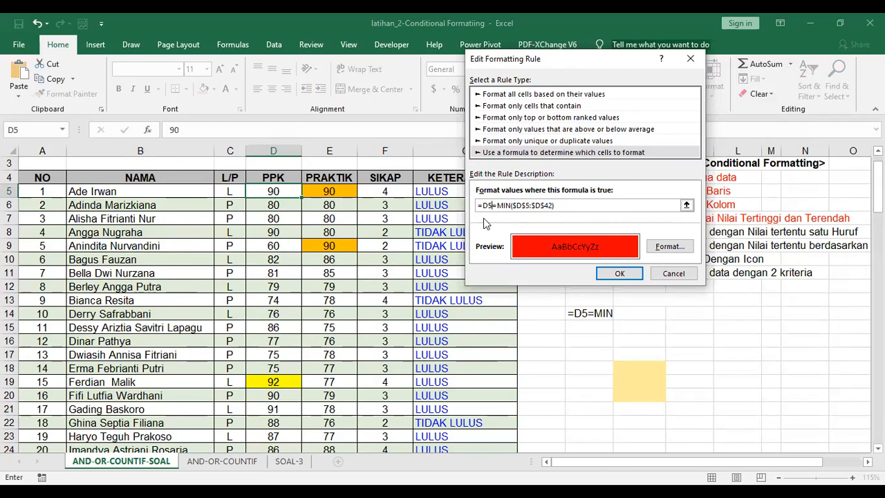
click(614, 275)
click(753, 253)
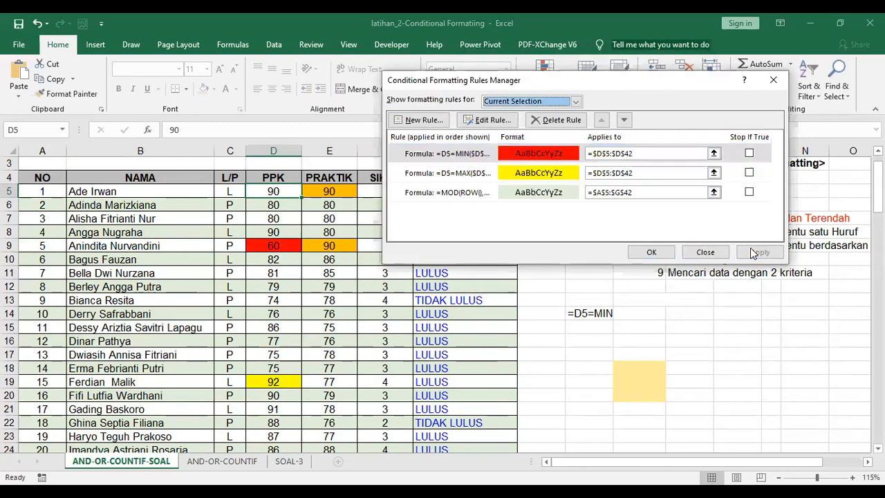
click(647, 253)
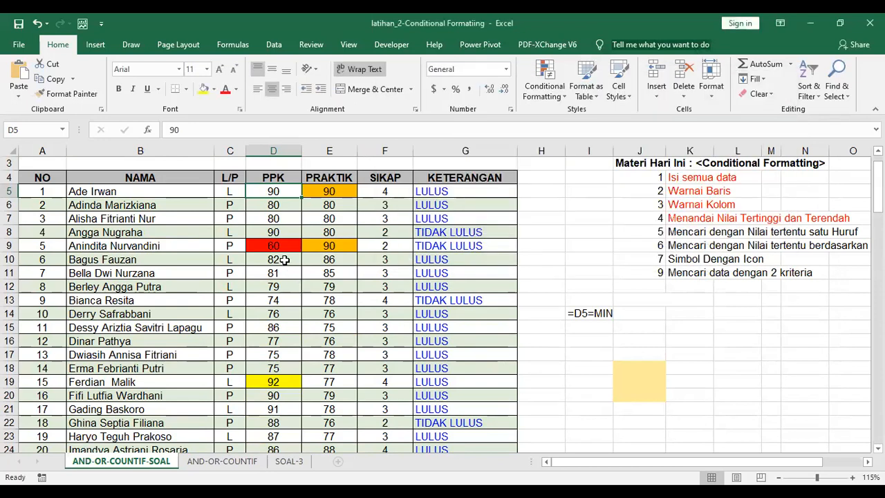
scroll(284, 263, down, 1)
scroll(284, 263, down, 3)
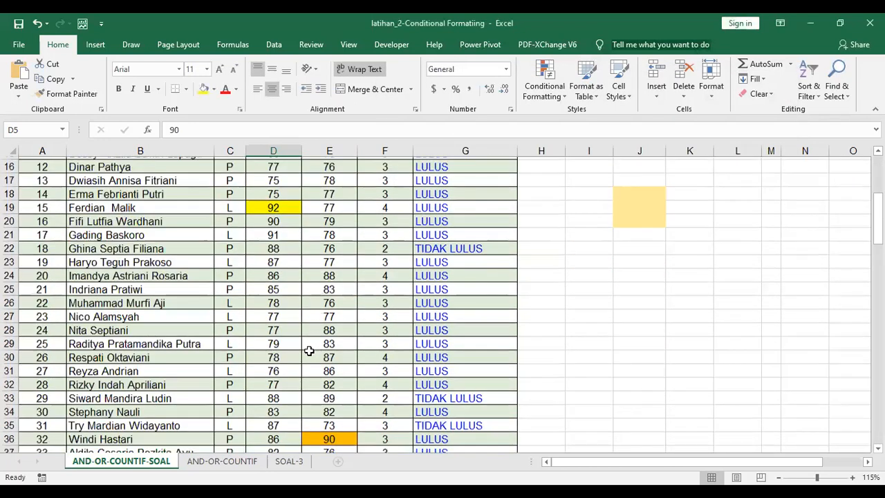
scroll(297, 332, down, 7)
scroll(296, 330, up, 3)
scroll(296, 330, up, 4)
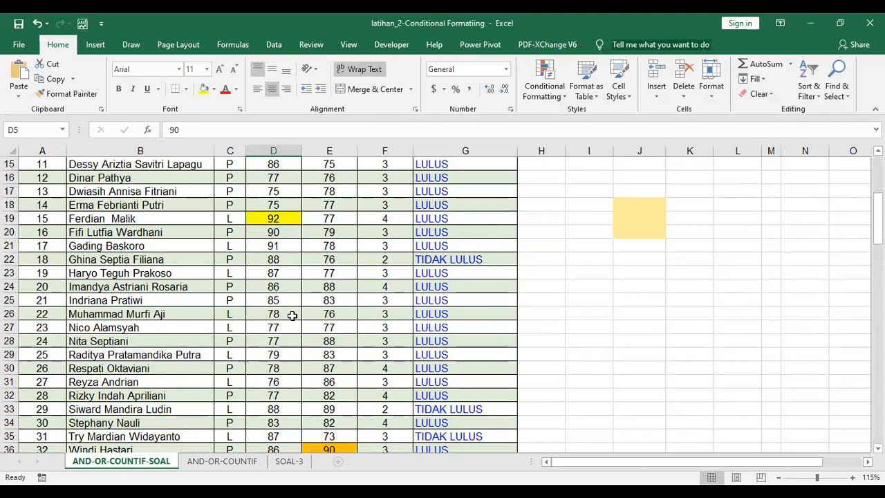
scroll(294, 318, up, 3)
scroll(284, 268, up, 2)
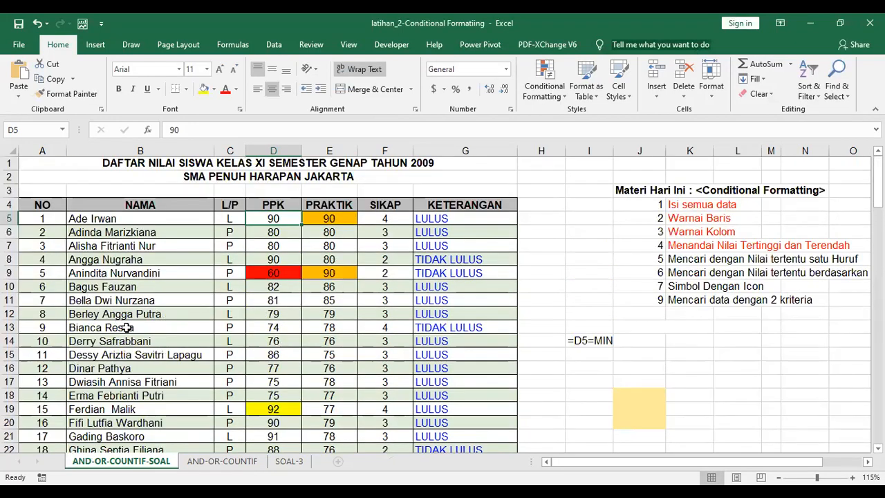
click(267, 327)
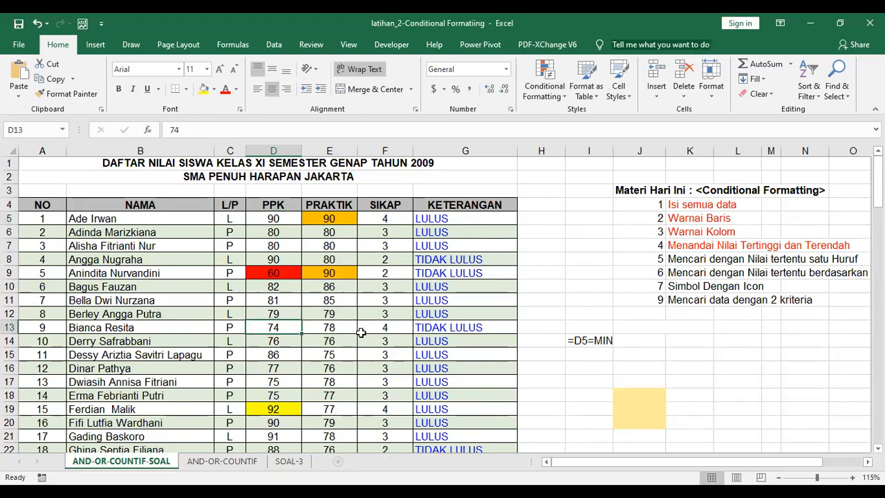
text(12)
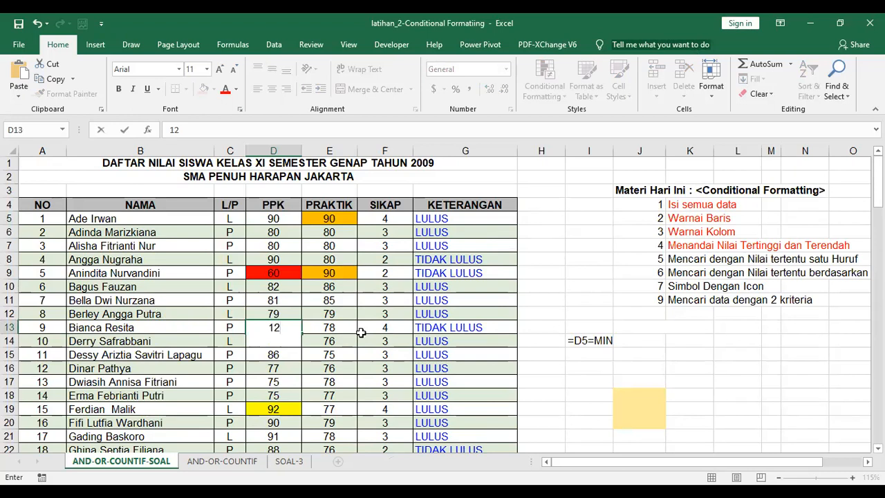
key(Return)
key(Return)
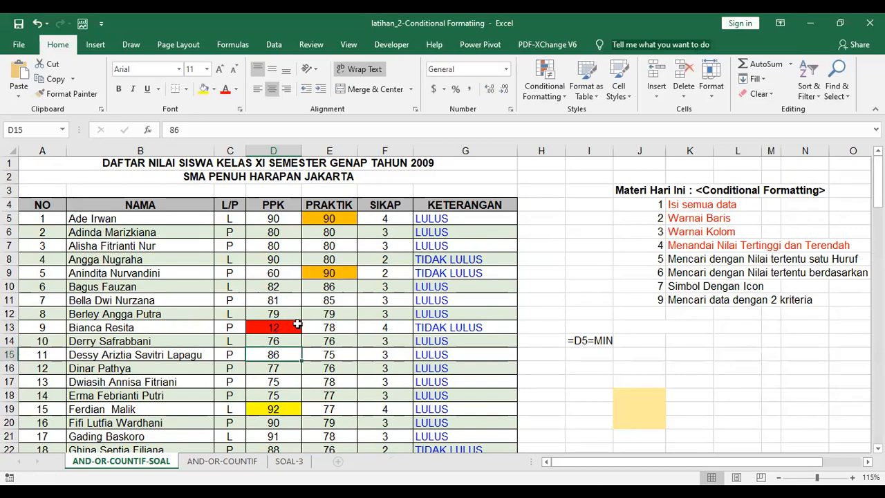
click(294, 365)
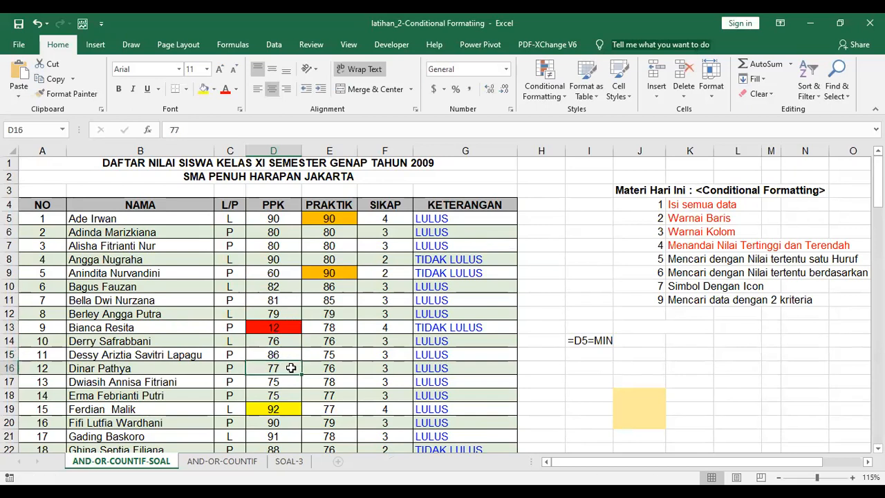
text(1)
key(Return)
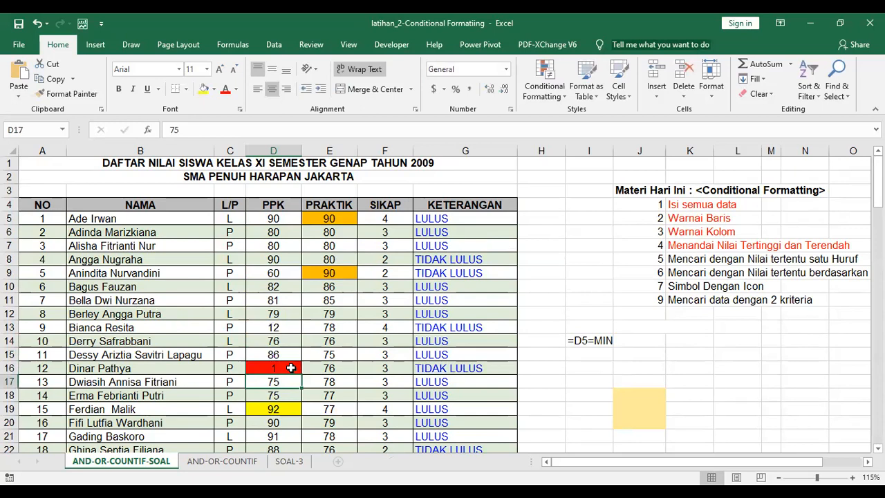
key(ctrl+z)
key(ctrl+z)
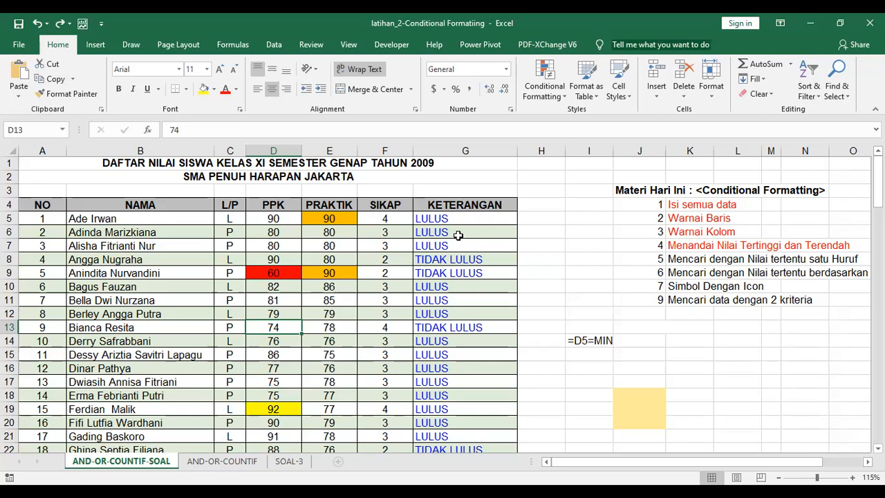
Start a new formula-based rule for D13 with the formula =C5="L"
click(542, 96)
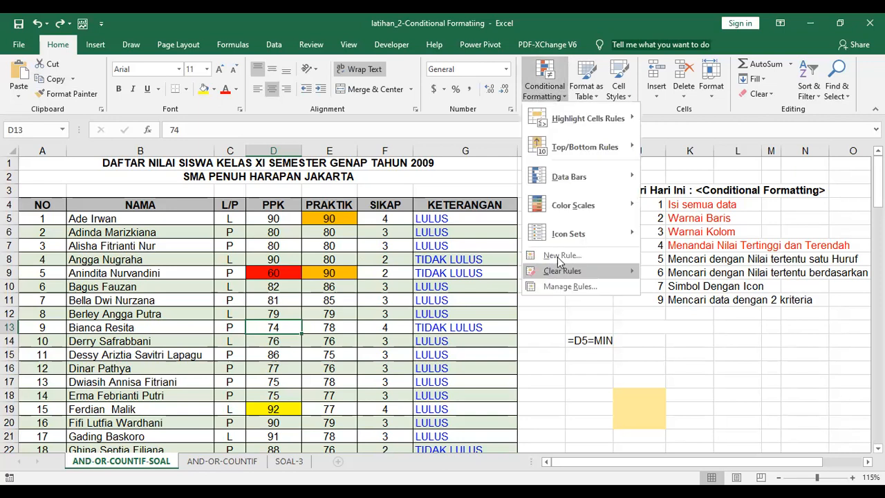
click(560, 257)
click(508, 139)
click(482, 192)
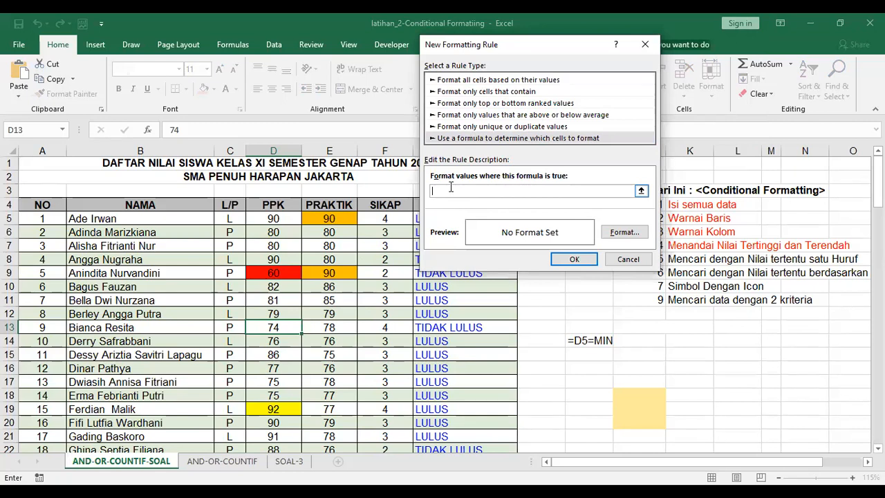
click(233, 219)
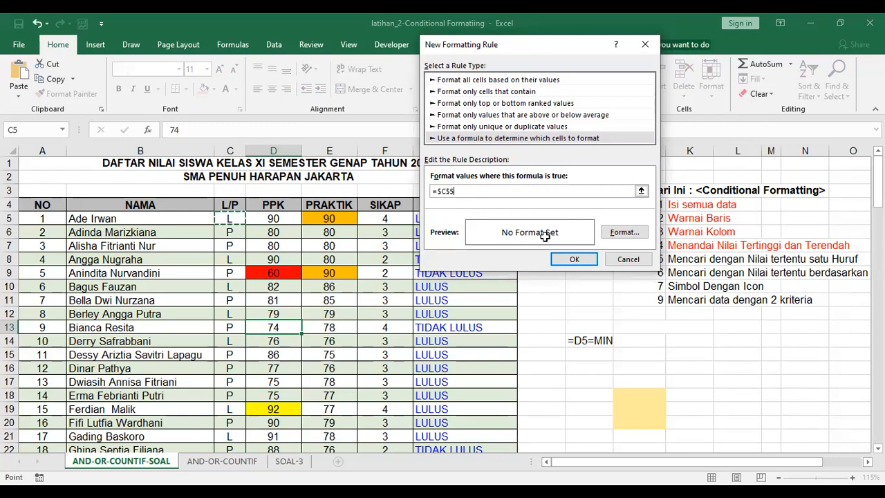
text(=")
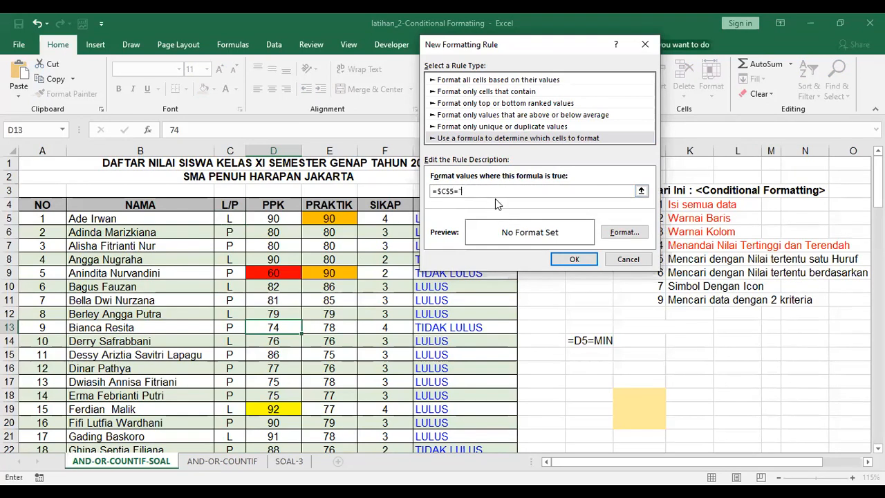
text(L)
key(F4)
click(446, 192)
key(BackSpace)
Give the =C5="L" rule a light blue fill and save it
click(623, 233)
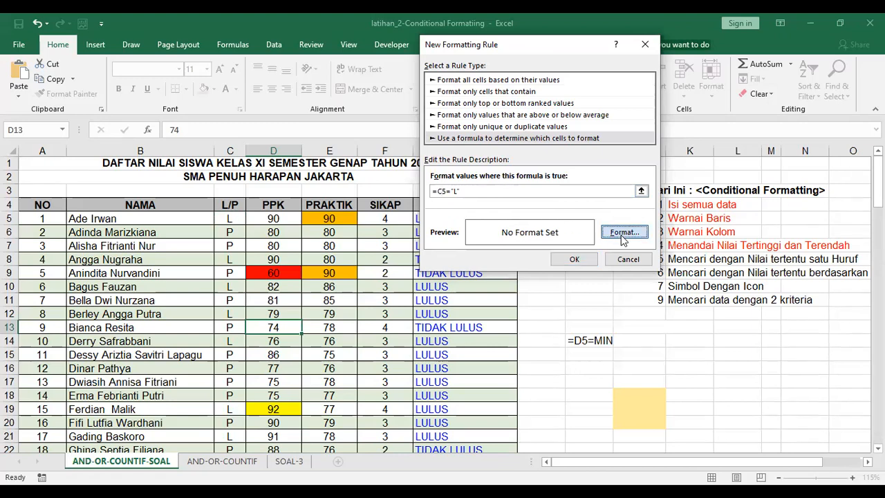
click(507, 174)
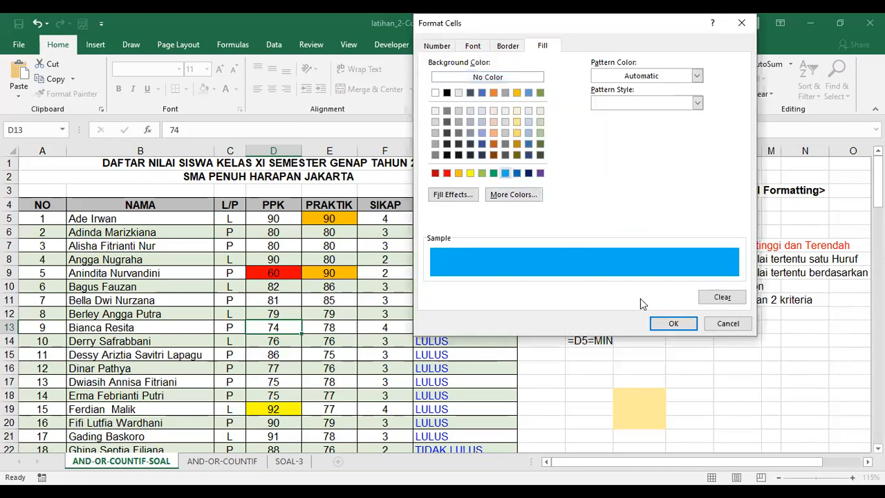
click(669, 324)
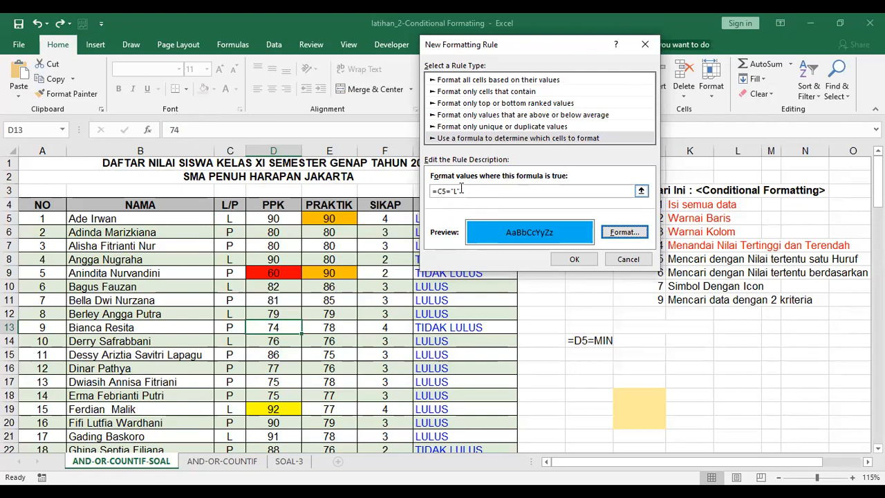
click(565, 258)
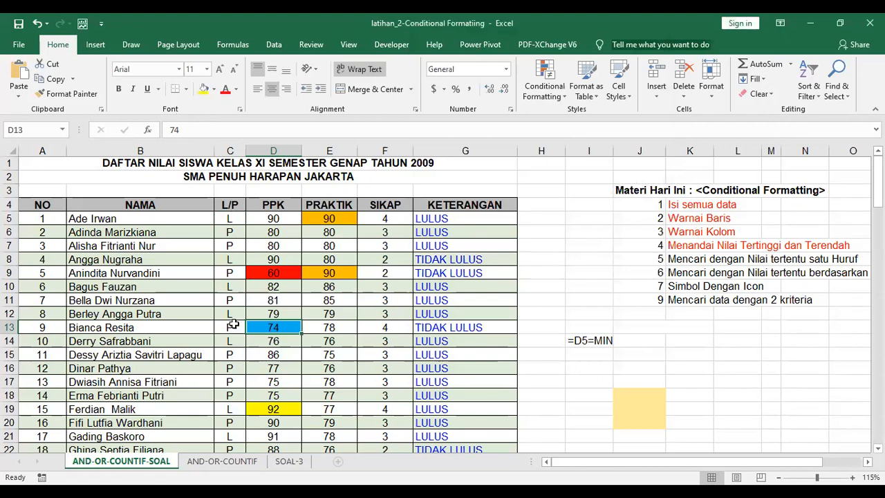
click(539, 91)
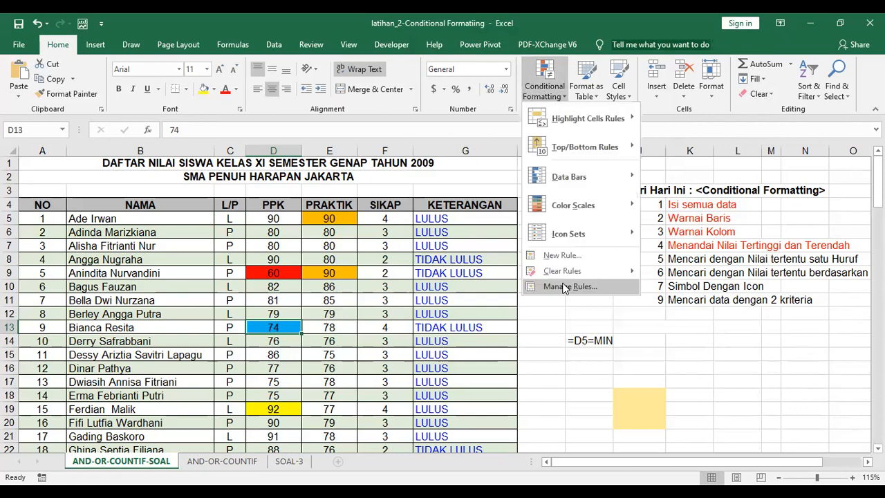
Delete the trial =C5="L" rule so D13's 74 loses its blue fill
click(565, 288)
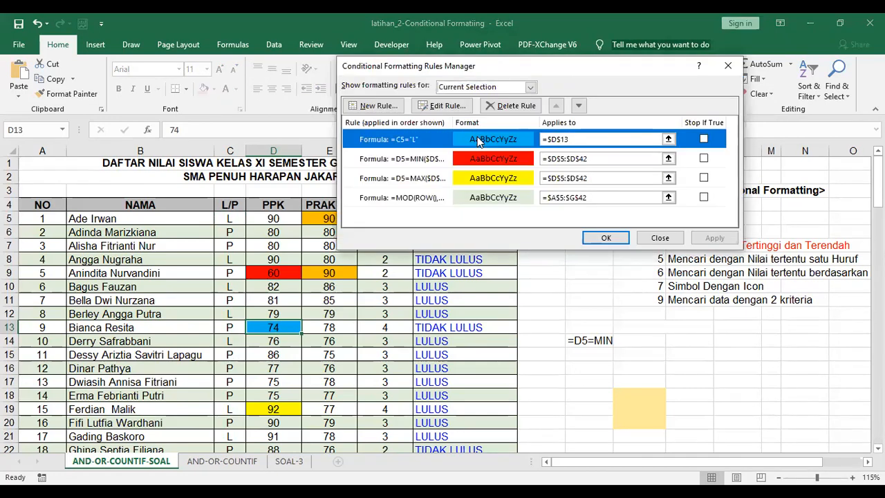
click(503, 104)
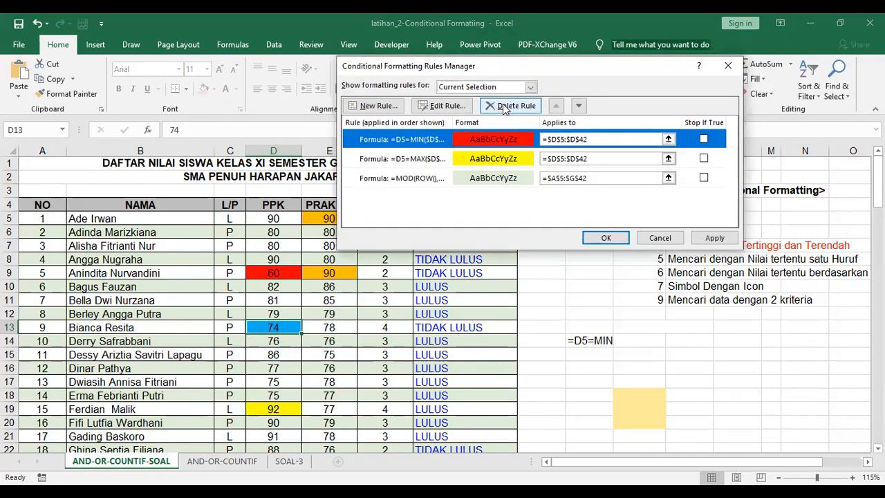
click(715, 237)
click(606, 238)
click(544, 82)
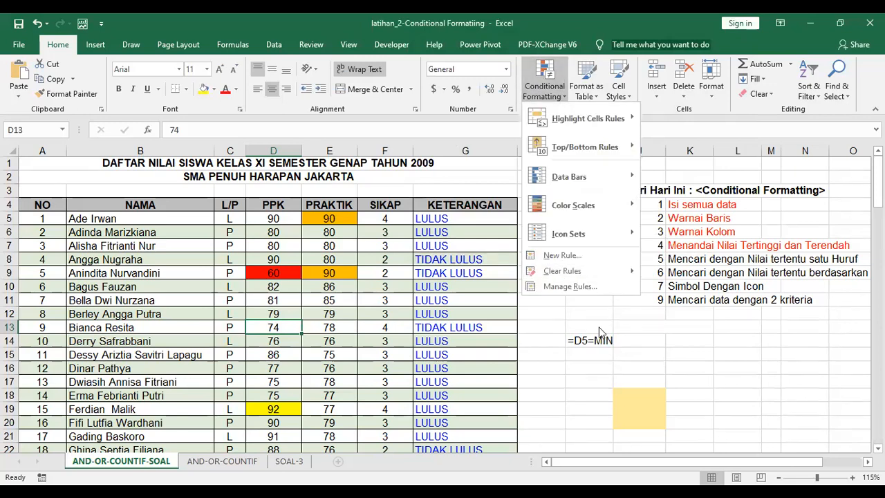
click(470, 219)
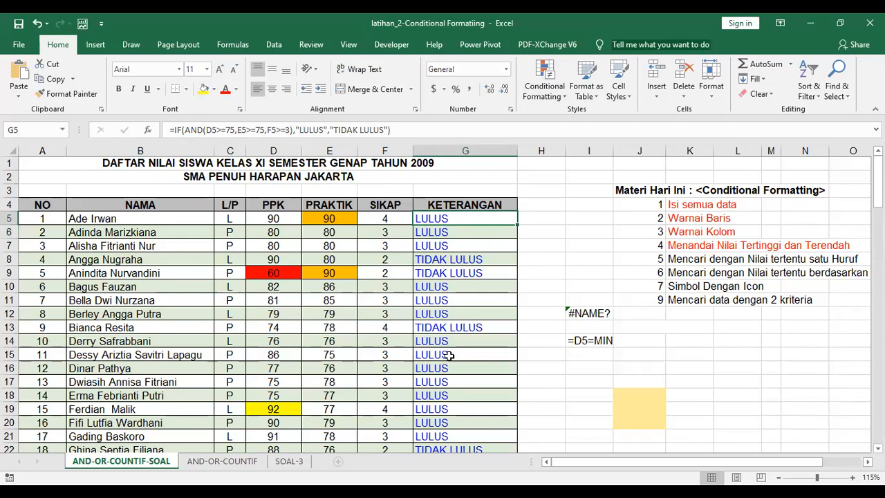
Start a new formula rule =G5=$L$14 comparing G5 against the status value in L14
click(558, 84)
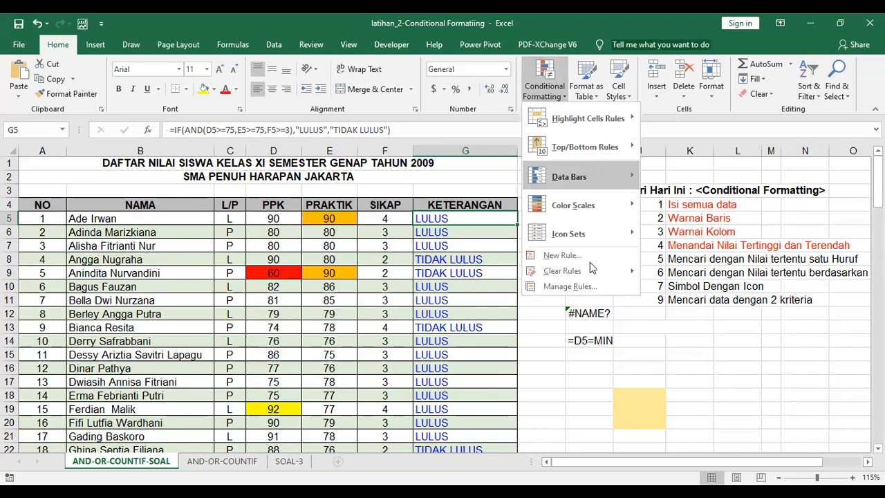
click(570, 255)
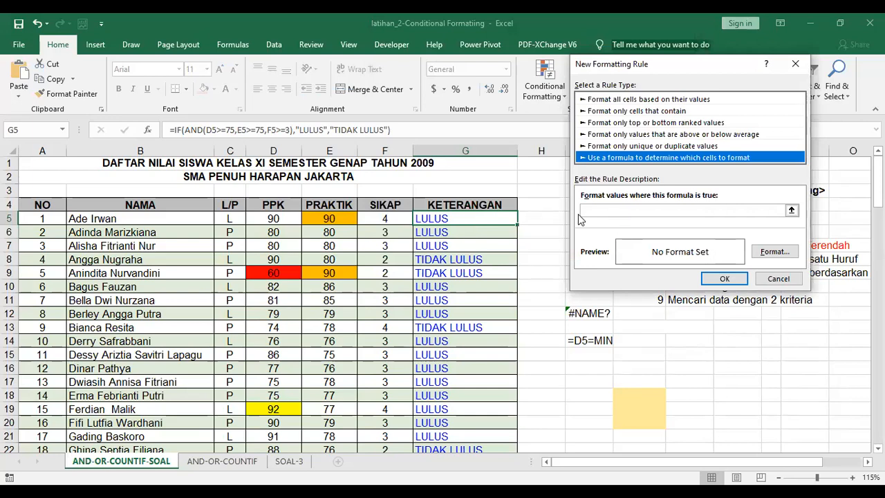
click(602, 207)
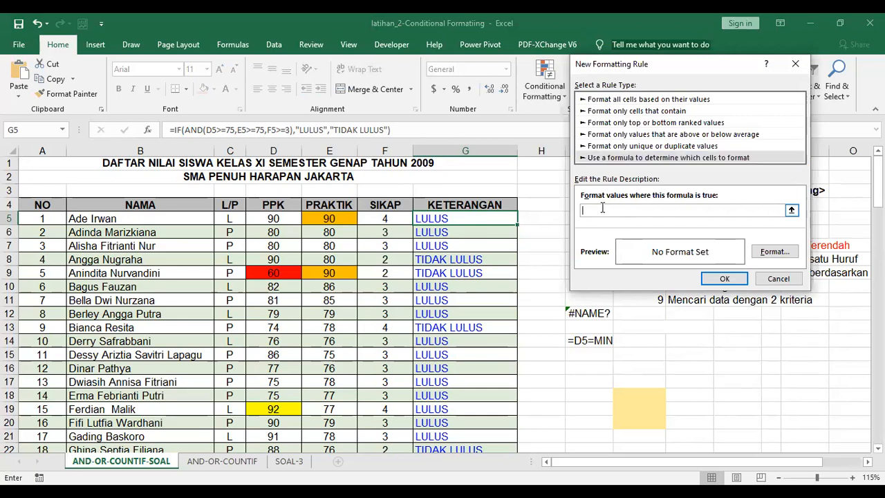
click(479, 219)
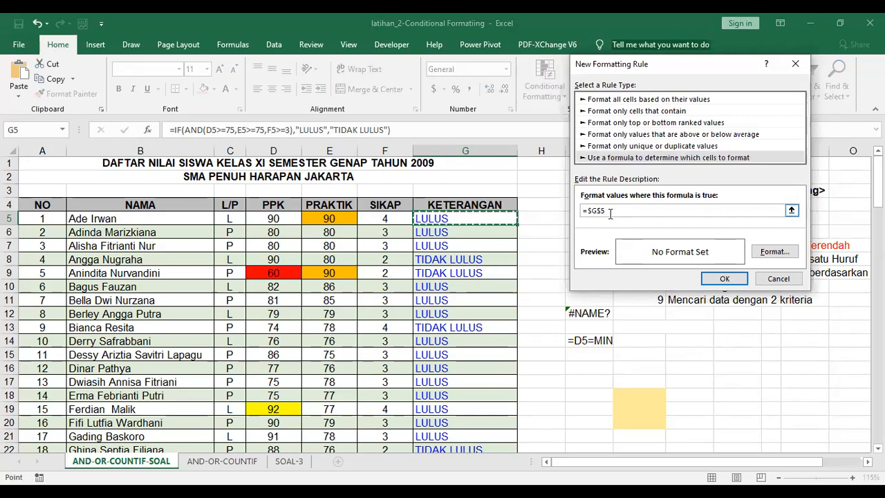
mouse_move(606, 211)
mouse_down()
mouse_move(580, 214)
mouse_move(589, 212)
mouse_up()
text(5)
key(BackSpace)
key(BackSpace)
text(g5)
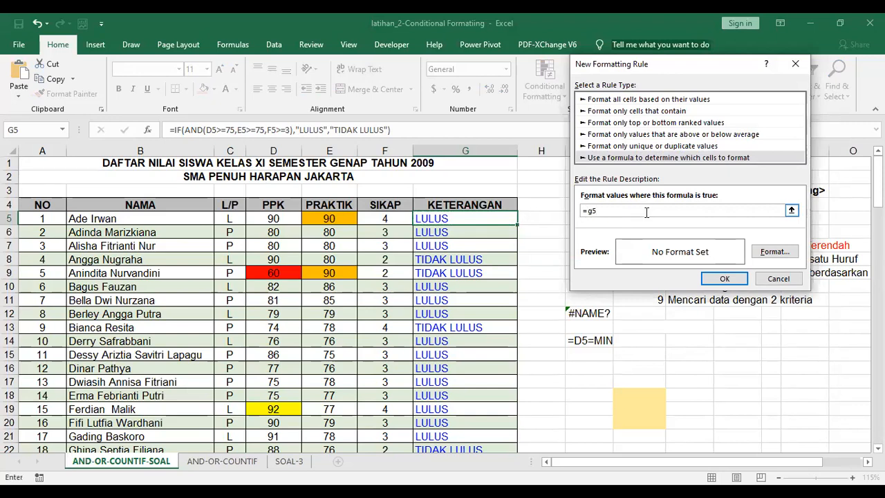
text(=)
click(729, 338)
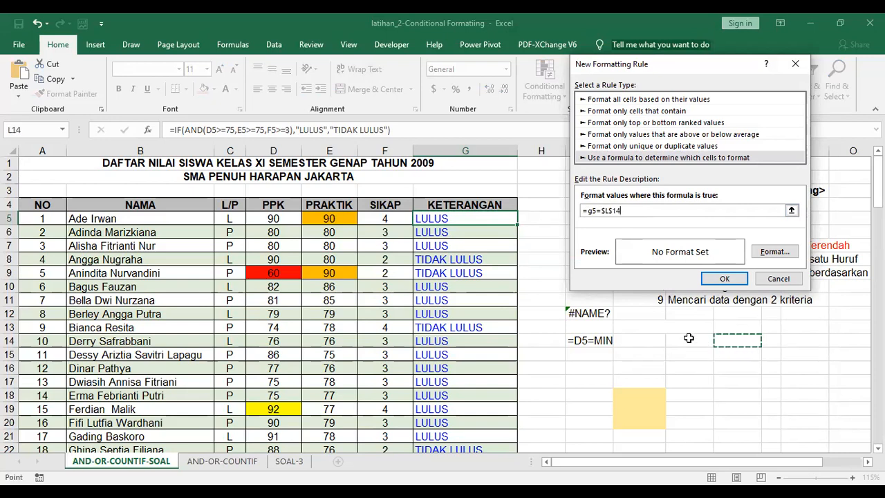
Give the =G5=$L$14 rule a blue fill and save it
click(769, 253)
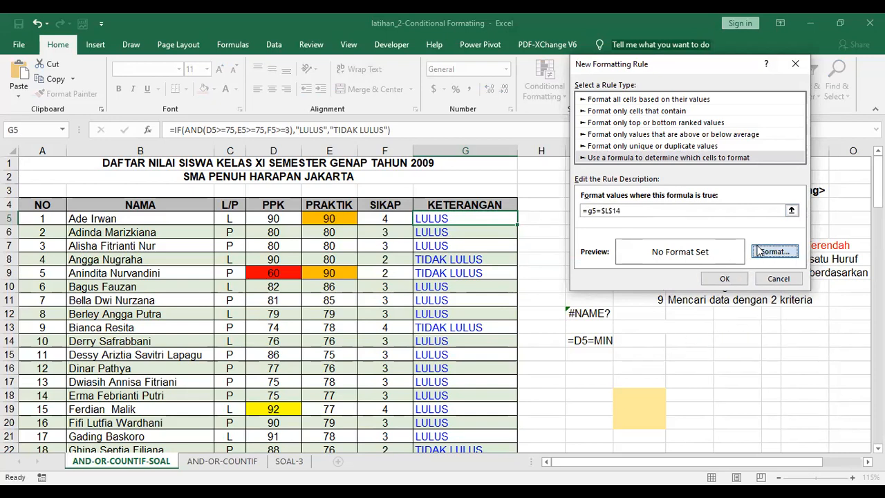
click(498, 45)
click(482, 92)
click(626, 323)
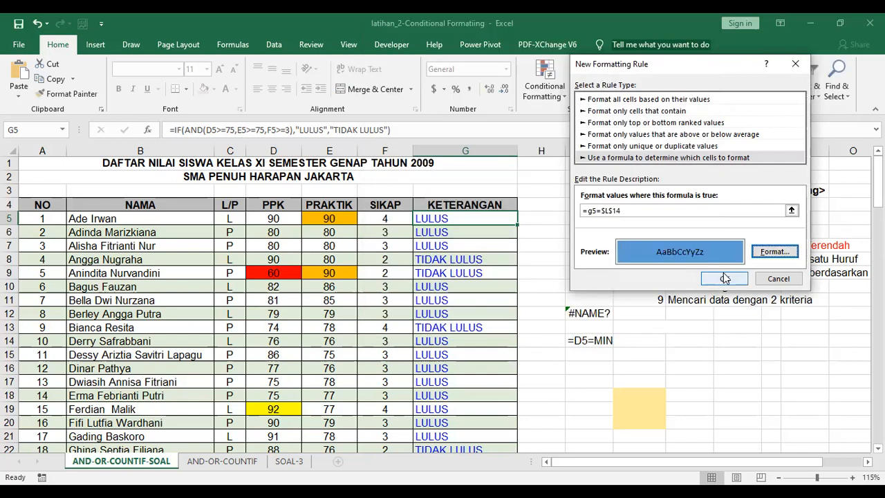
click(723, 278)
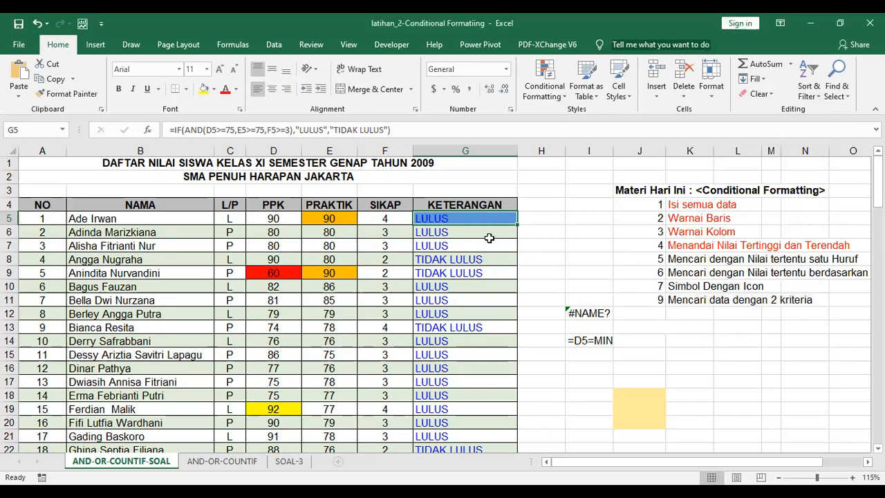
Extend the blue L14-matching rule's range to $G$5:$G$42 across the KETERANGAN column
click(646, 337)
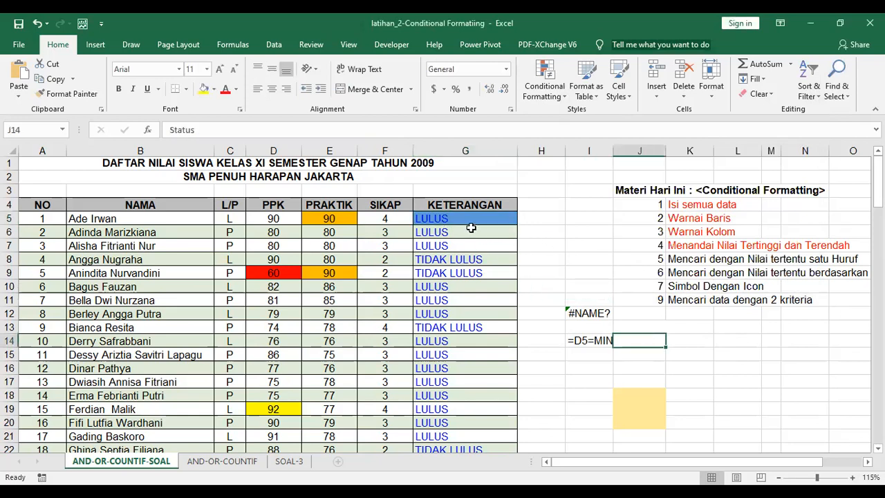
click(733, 341)
click(550, 93)
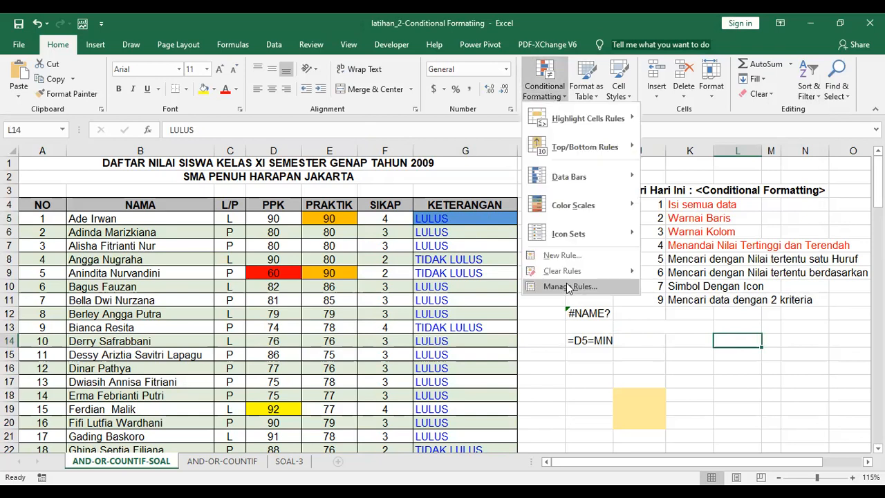
click(569, 287)
click(609, 106)
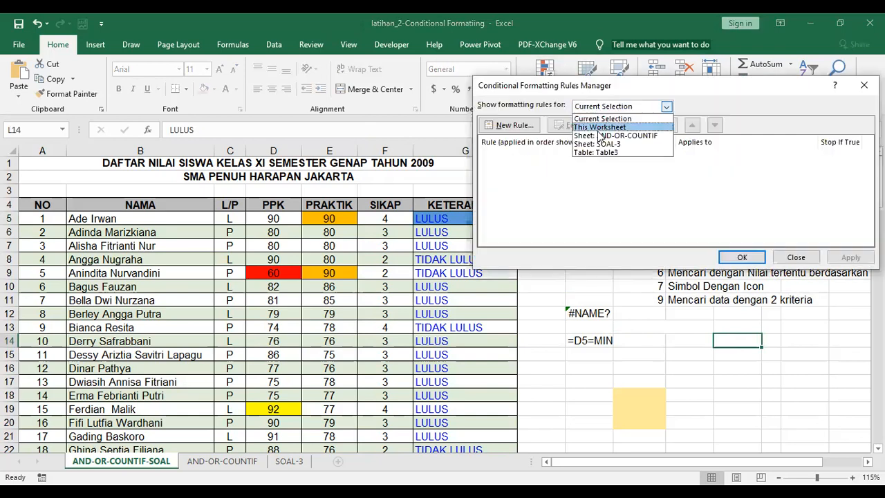
click(599, 129)
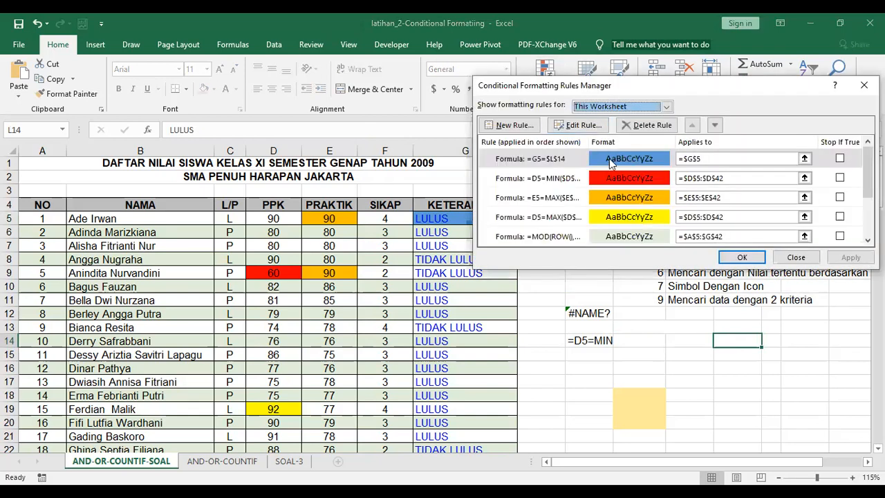
click(703, 158)
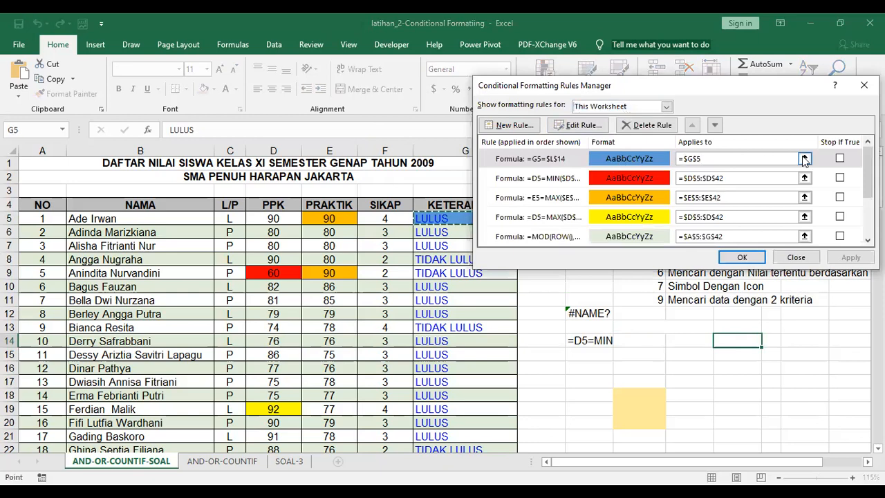
click(804, 159)
drag(443, 219, 457, 463)
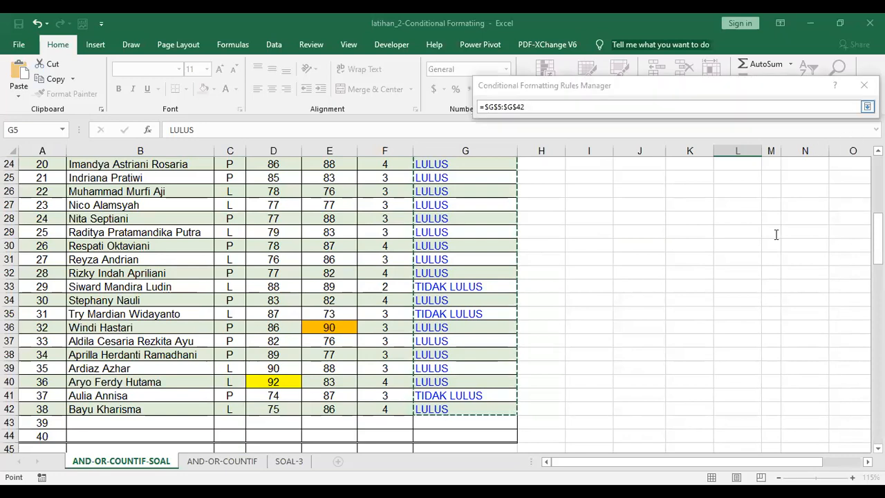
click(742, 257)
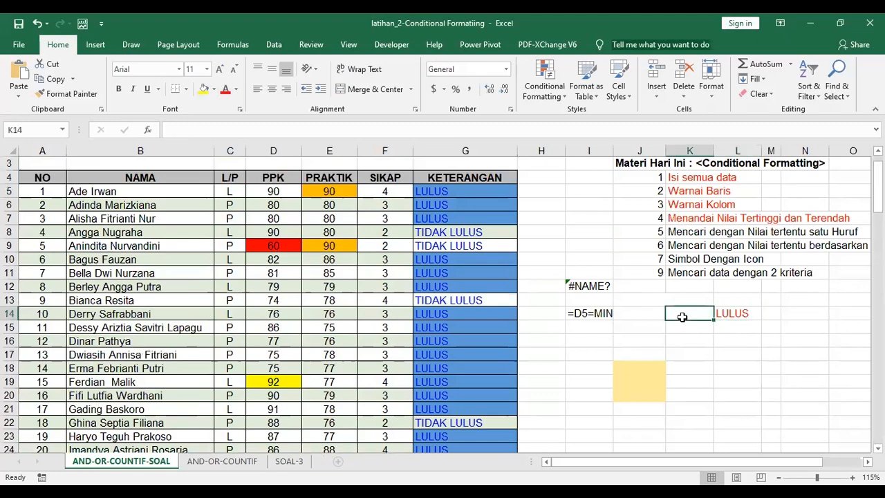
Enter a red STATUS label in K14 beside the LULUS value in L14
text(STATUS)
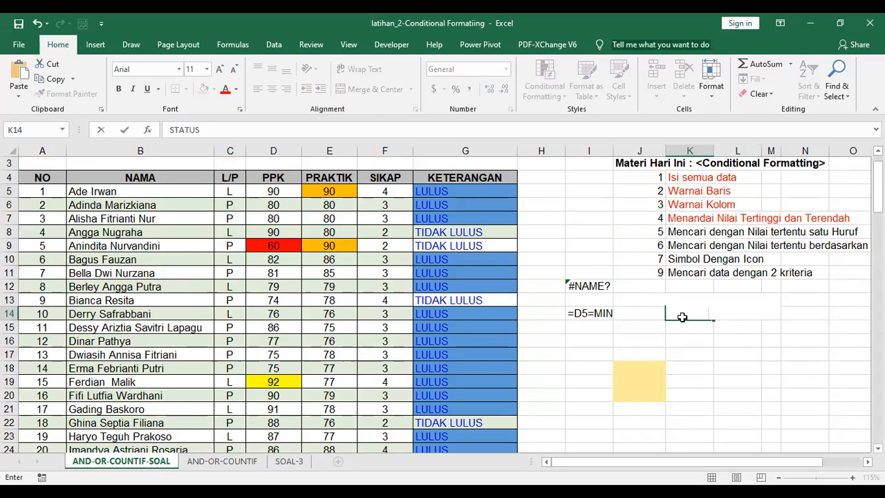
key(Return)
click(681, 317)
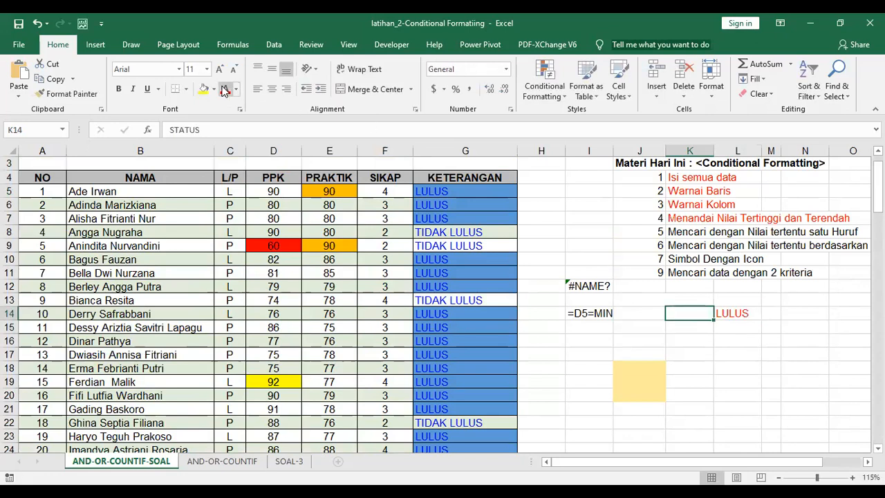
click(744, 315)
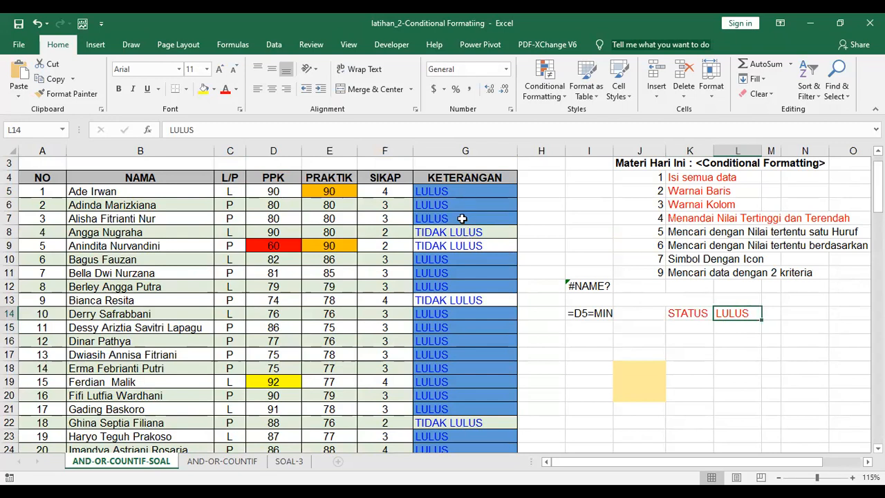
click(545, 79)
Change the =G5=$L$14 rule's fill from blue to light green and apply it
click(570, 286)
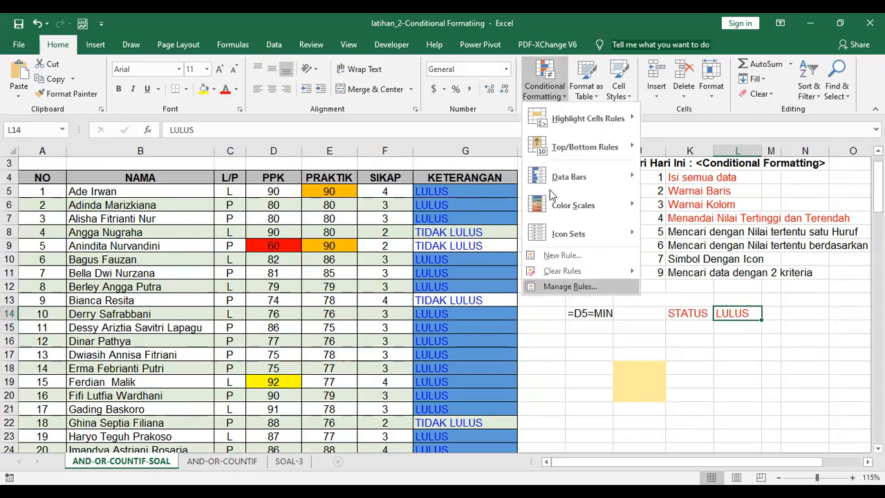
click(602, 107)
click(598, 127)
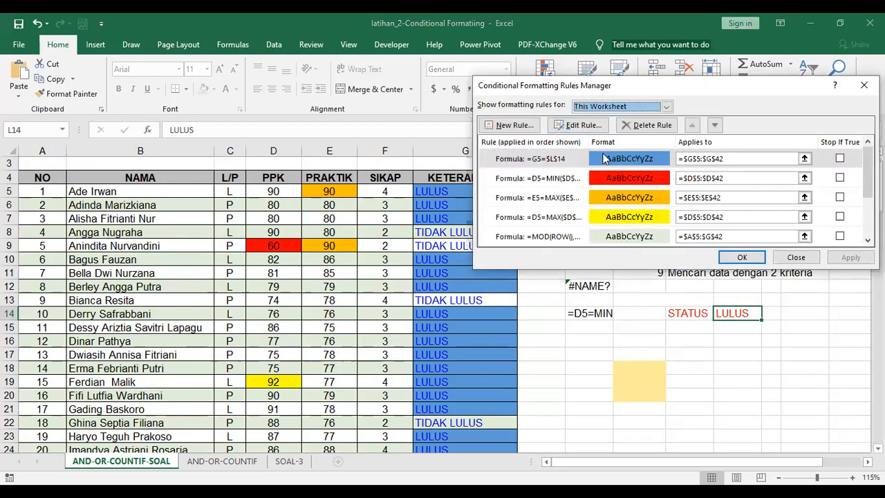
click(604, 159)
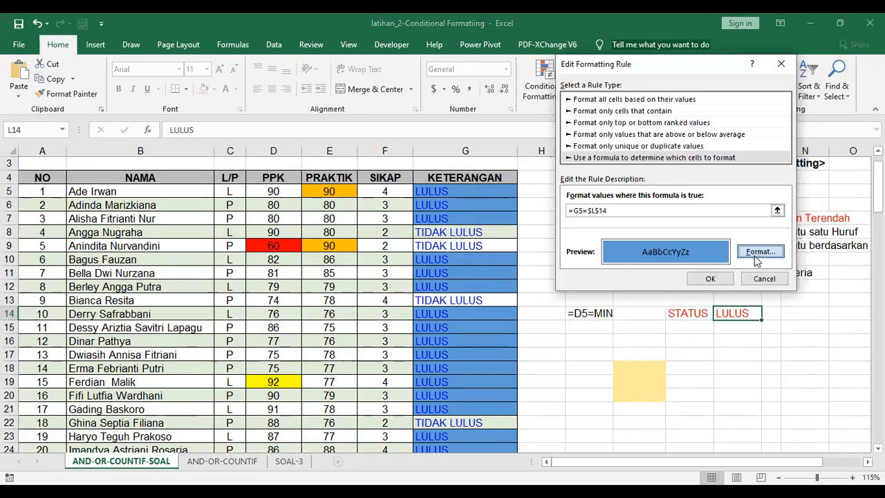
click(712, 252)
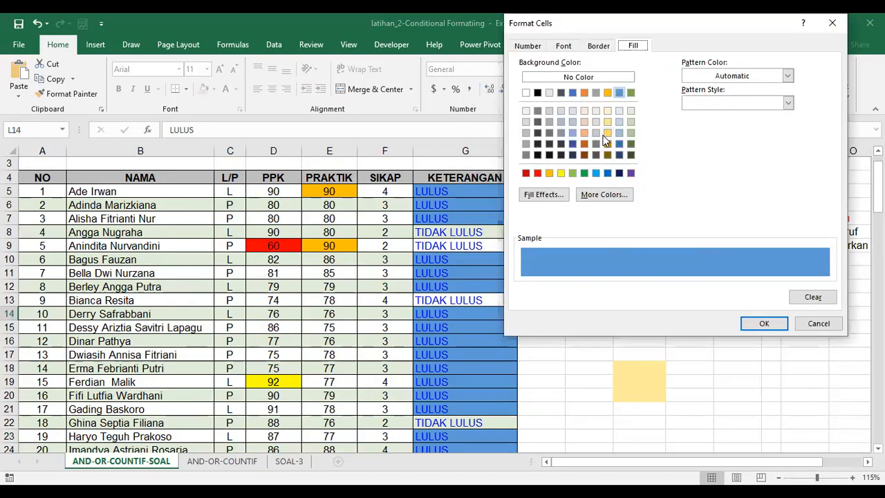
click(630, 134)
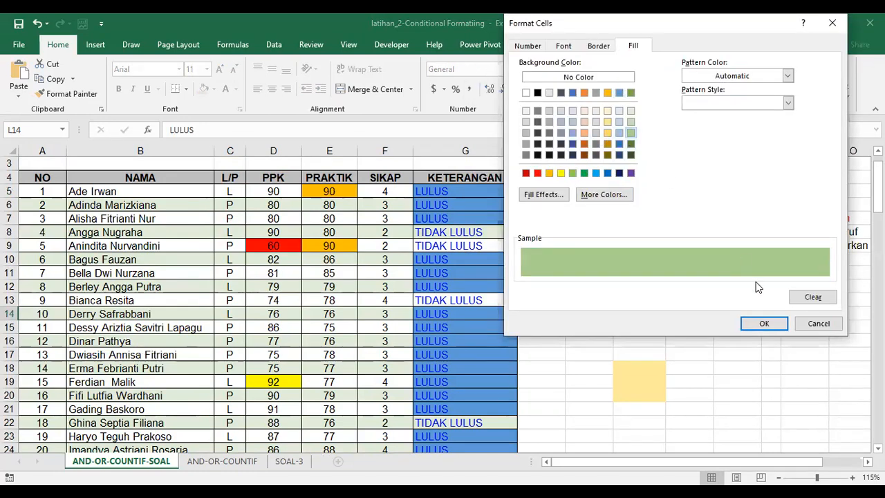
click(764, 325)
click(710, 278)
click(850, 257)
click(742, 257)
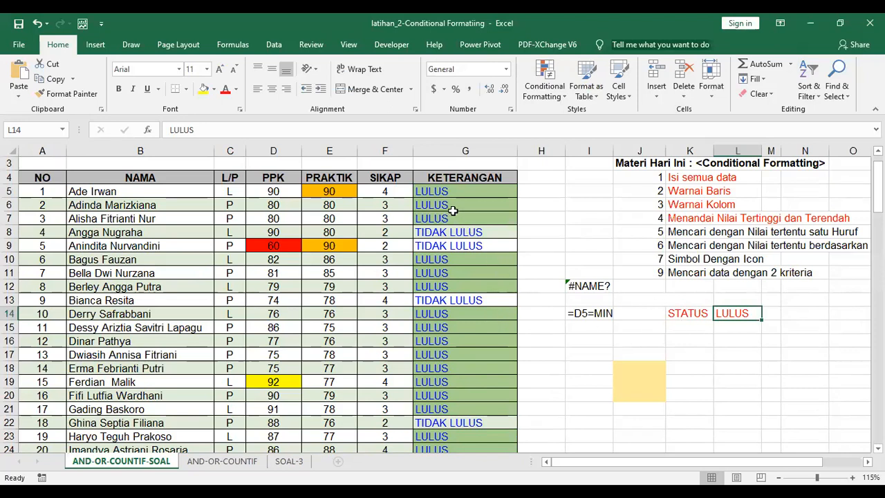
click(462, 271)
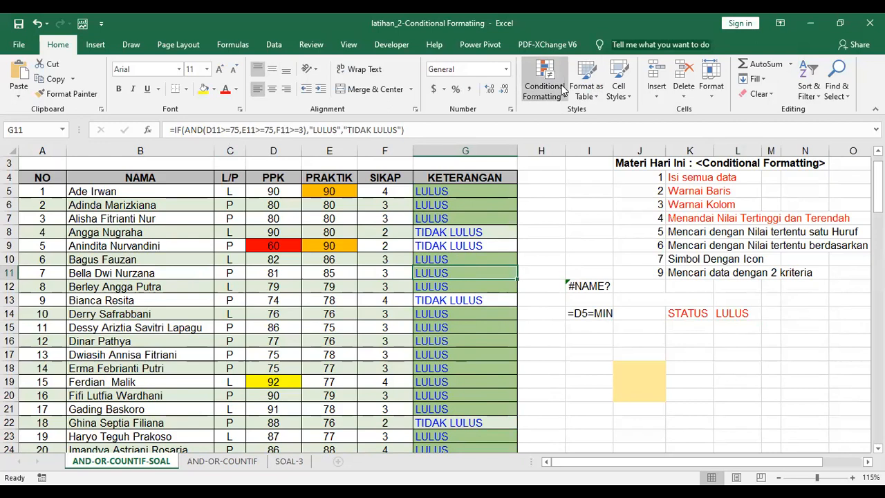
Test the highlight by replacing L14's status value with TIDAK LULUS
click(683, 314)
click(741, 315)
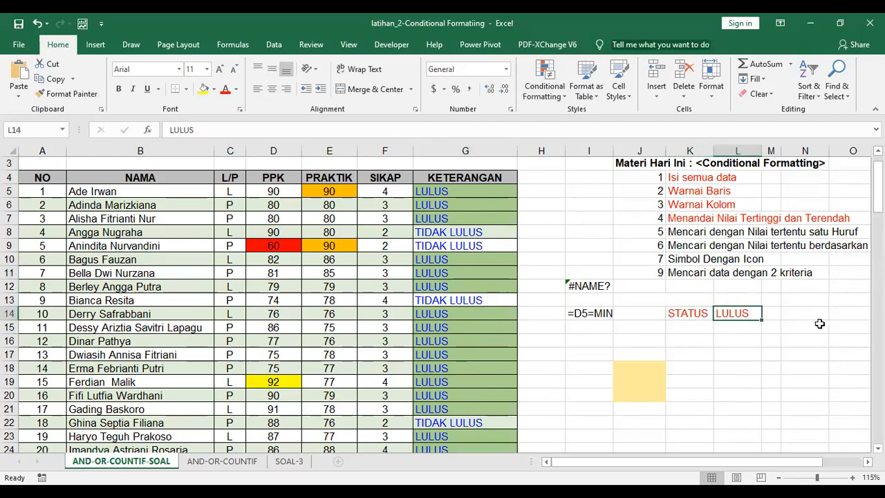
key(BackSpace)
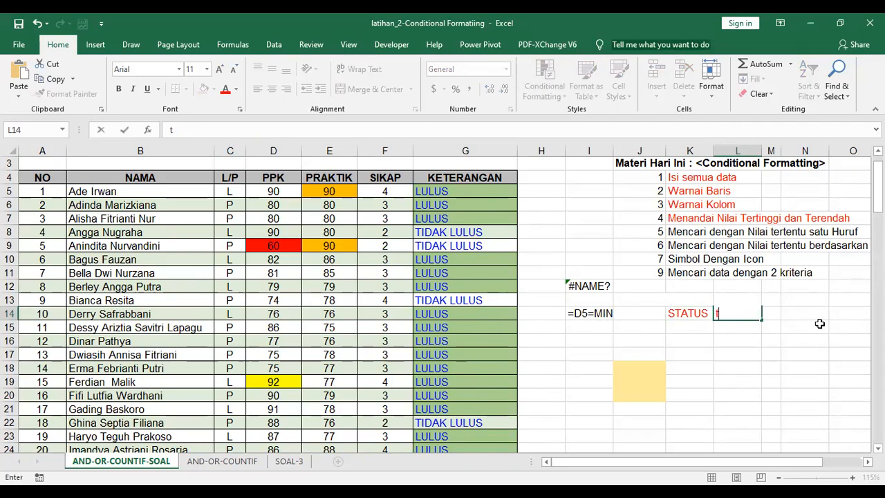
text(TI)
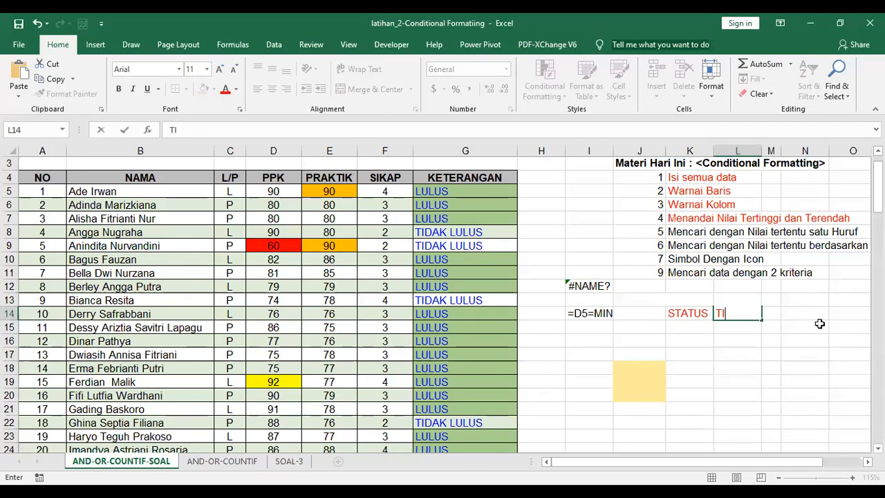
text(DAK LULUS)
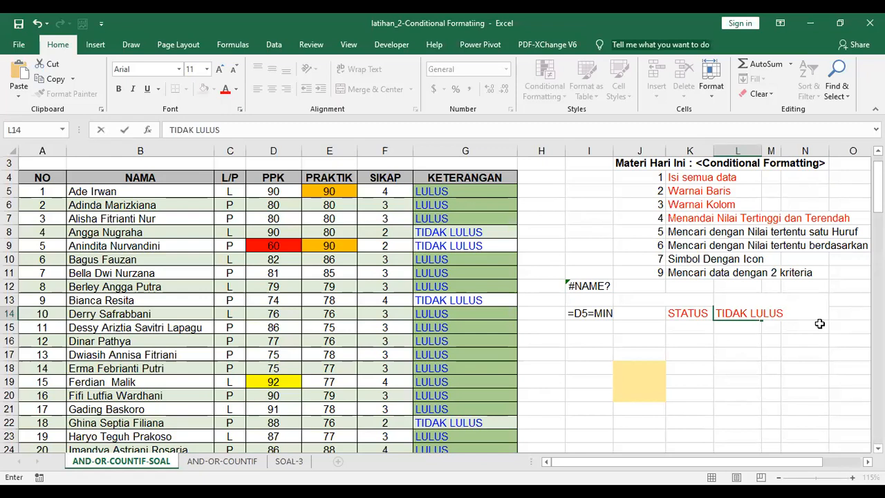
key(Return)
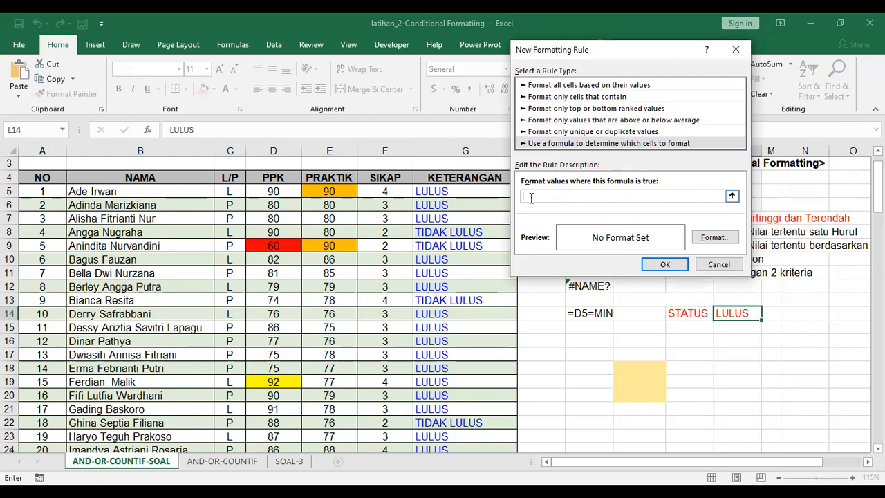
Create a green-fill formula rule =$L$14=G5 and return to the rules list
text(=G5=)
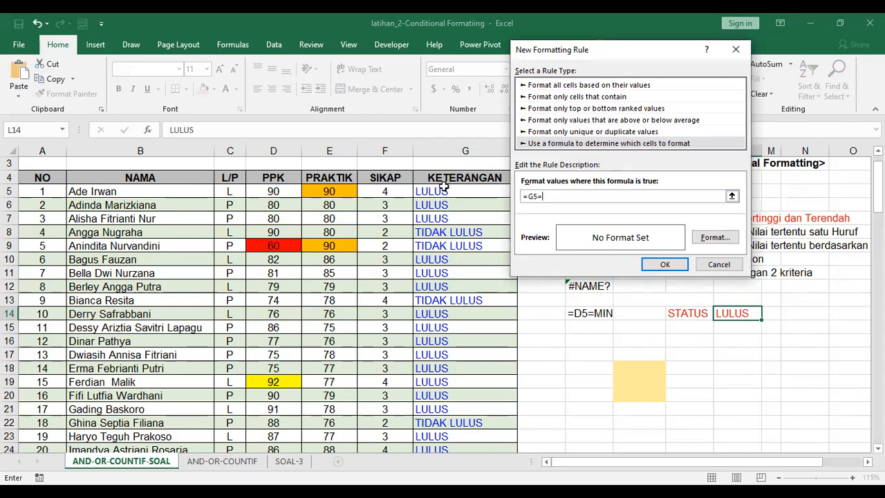
click(742, 313)
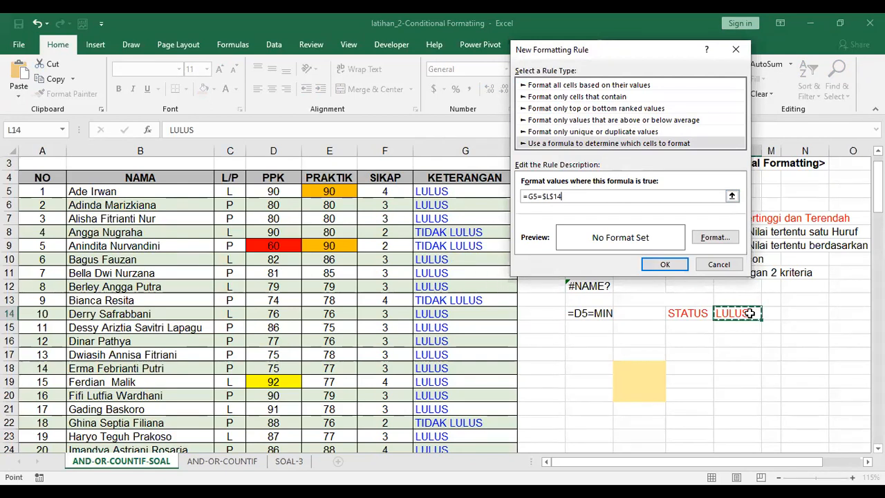
click(718, 240)
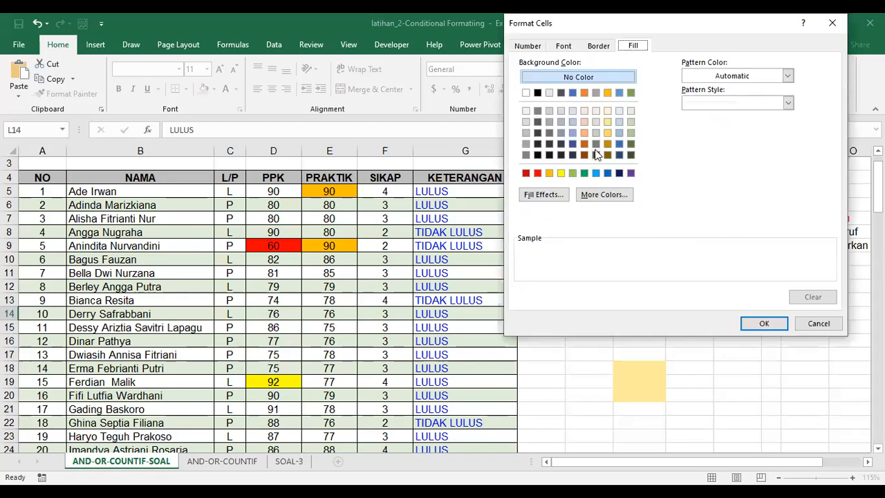
click(582, 95)
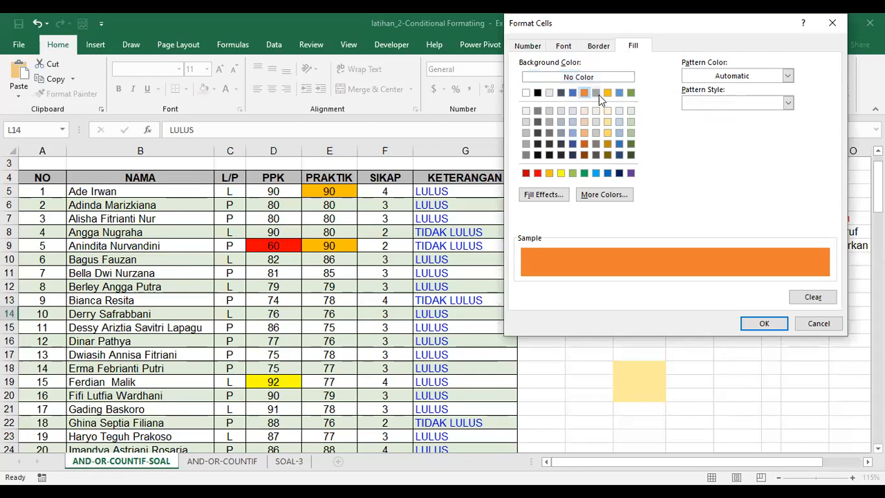
click(631, 135)
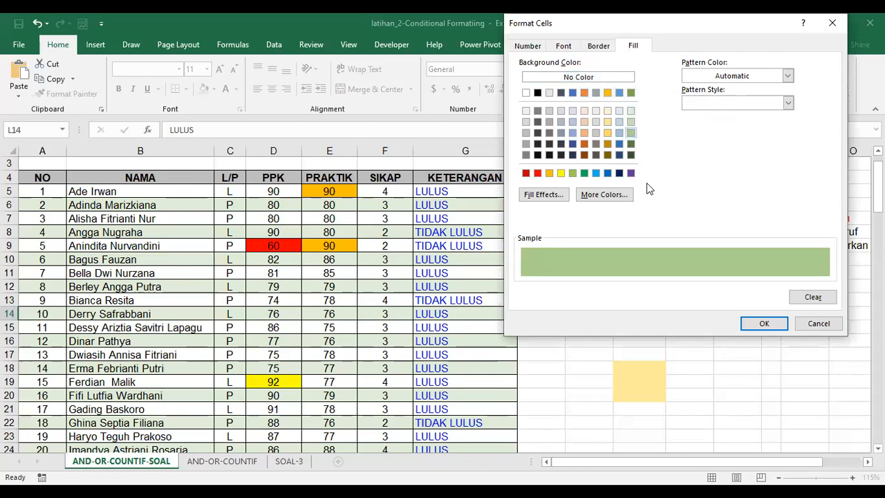
click(763, 322)
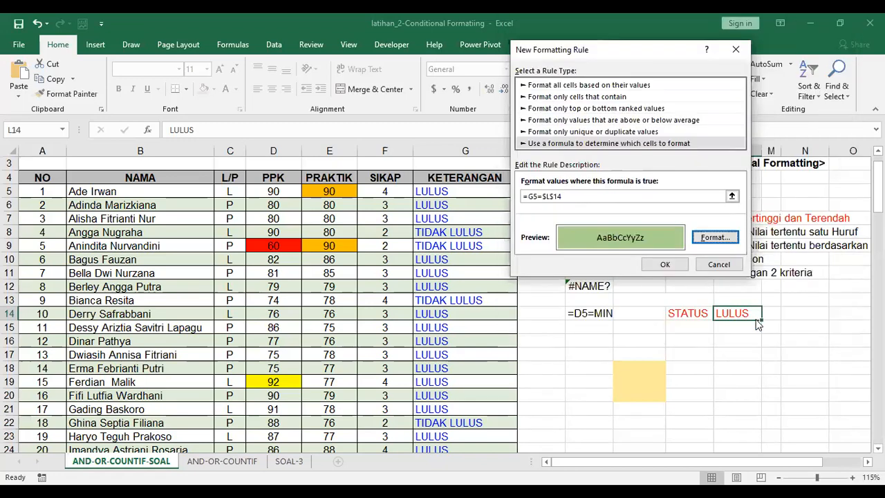
click(676, 267)
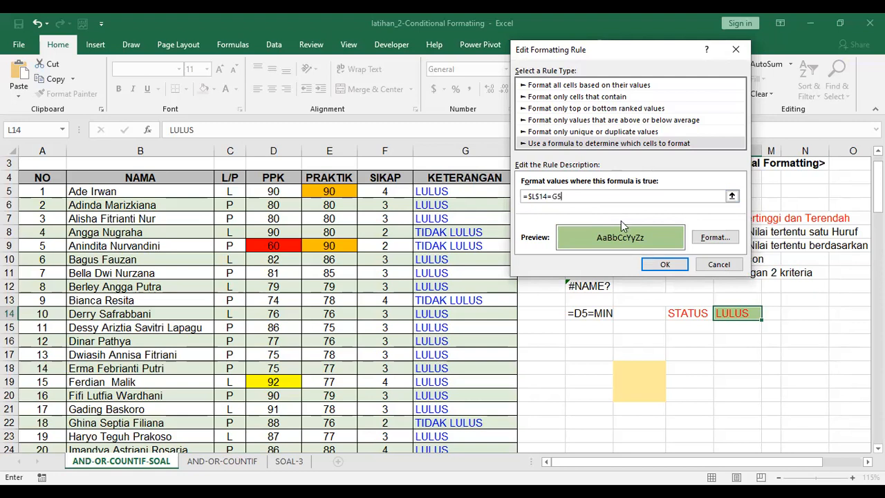
click(664, 264)
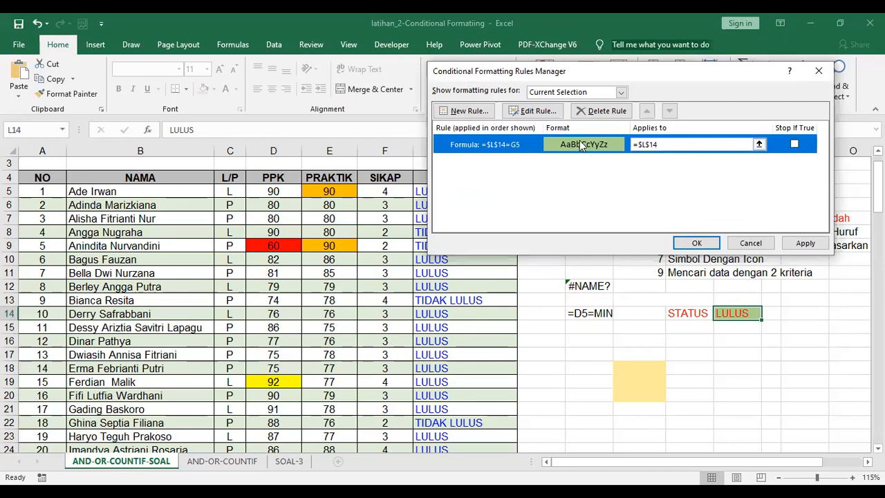
Rewrite the green STATUS rule's formula as =G5=$L$14
click(534, 110)
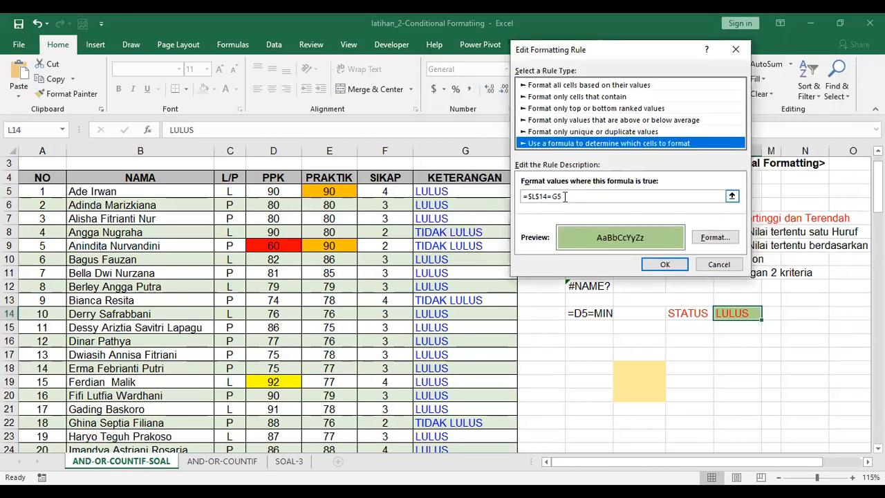
drag(563, 197, 549, 199)
key(BackSpace)
key(Left)
key(Left)
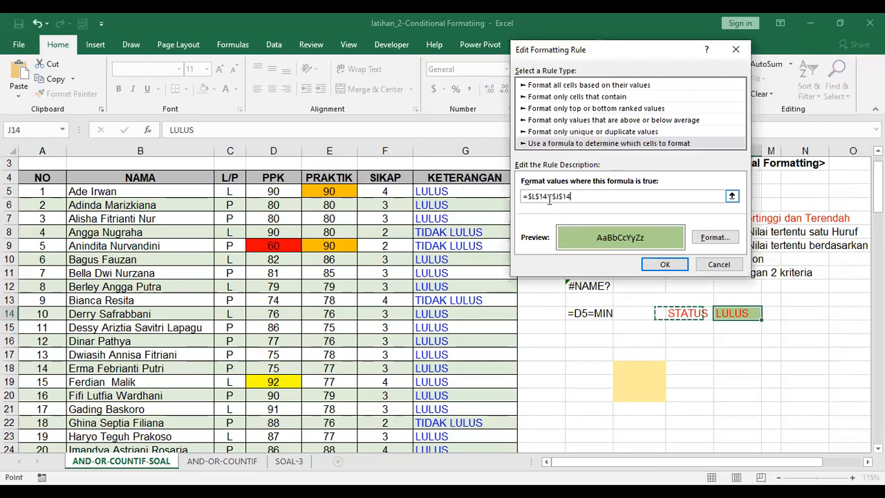
key(BackSpace)
key(BackSpace)
key(BackSpace)
key(BackSpace)
key(BackSpace)
key(BackSpace)
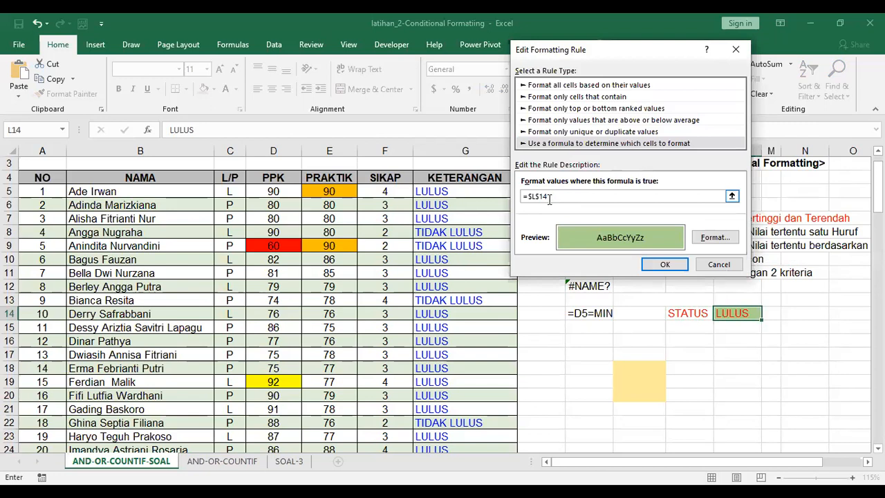
text(G5=)
click(665, 264)
Set the green rule to apply to $G$5:$G$42, apply it, and list all worksheet rules
click(759, 144)
drag(465, 192, 461, 410)
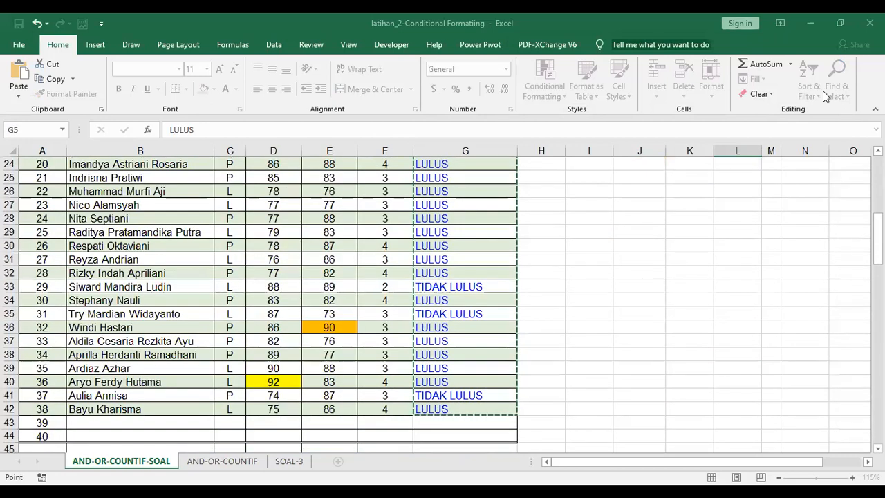
key(Return)
click(796, 243)
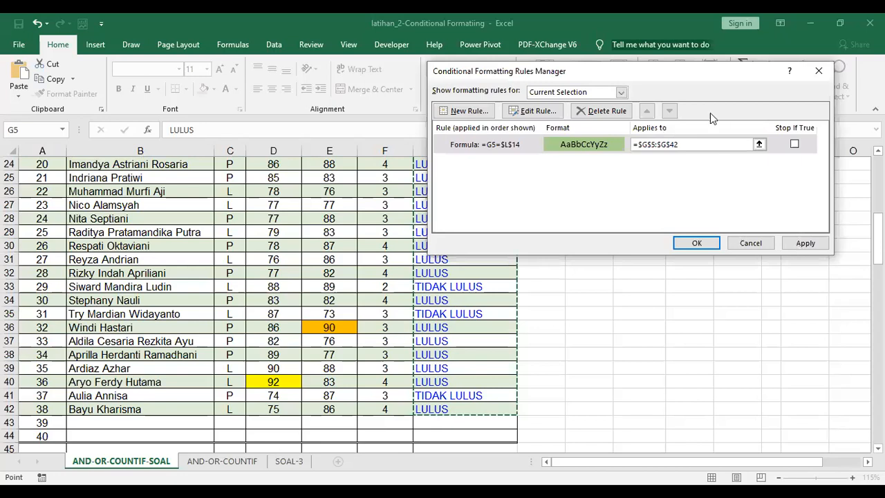
drag(774, 71, 777, 240)
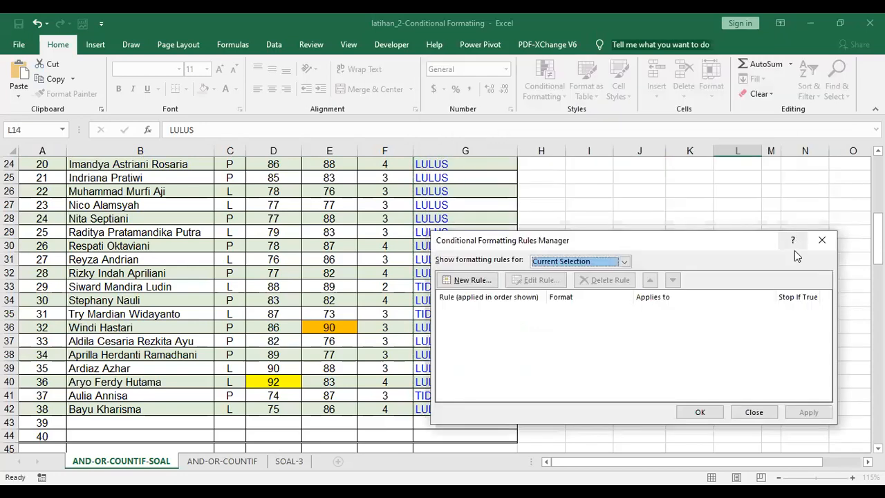
click(701, 409)
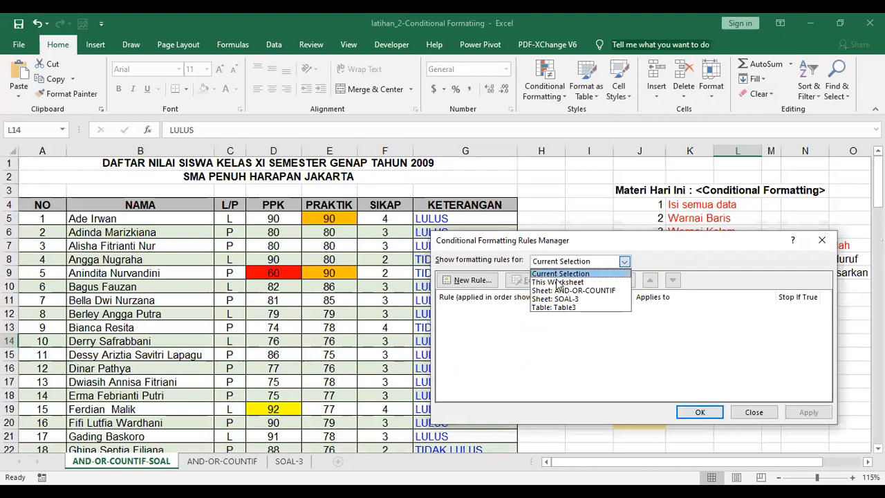
click(557, 279)
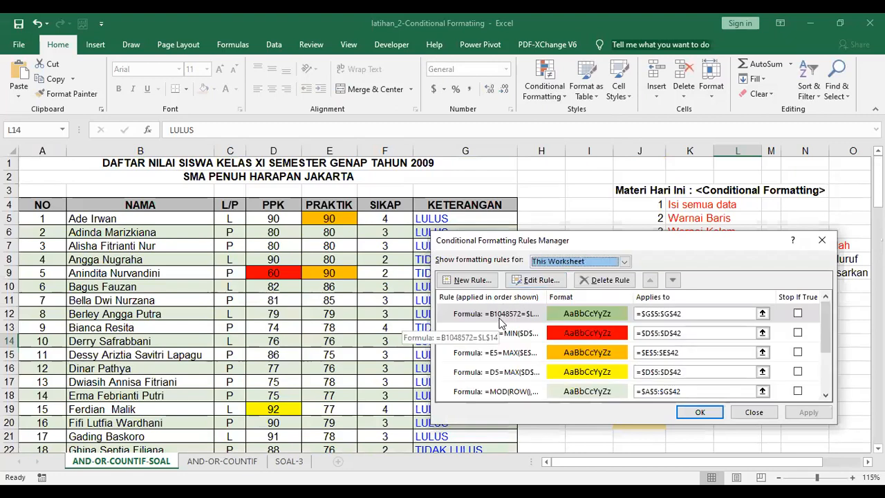
Fix the green STATUS rule's formula to =G5=$L$14, apply it, and close the Rules Manager
double_click(501, 323)
key(BackSpace)
key(BackSpace)
key(BackSpace)
key(BackSpace)
key(BackSpace)
key(BackSpace)
key(BackSpace)
key(BackSpace)
text(G)
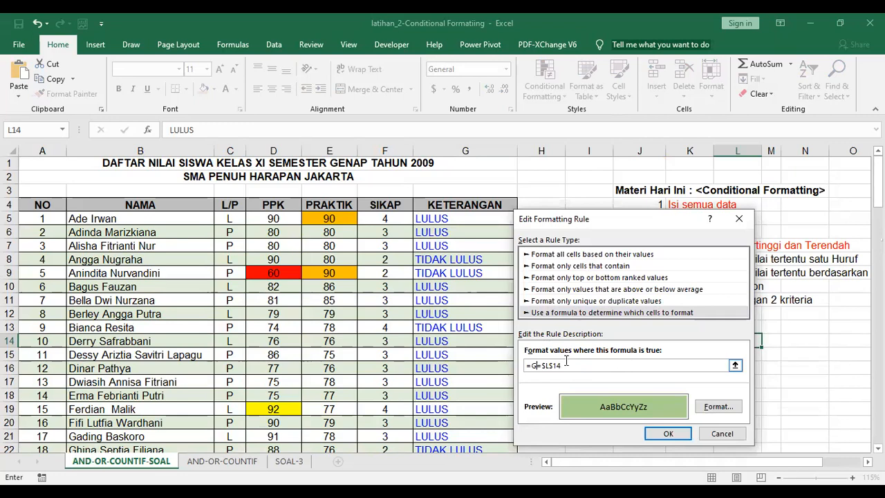
text(5)
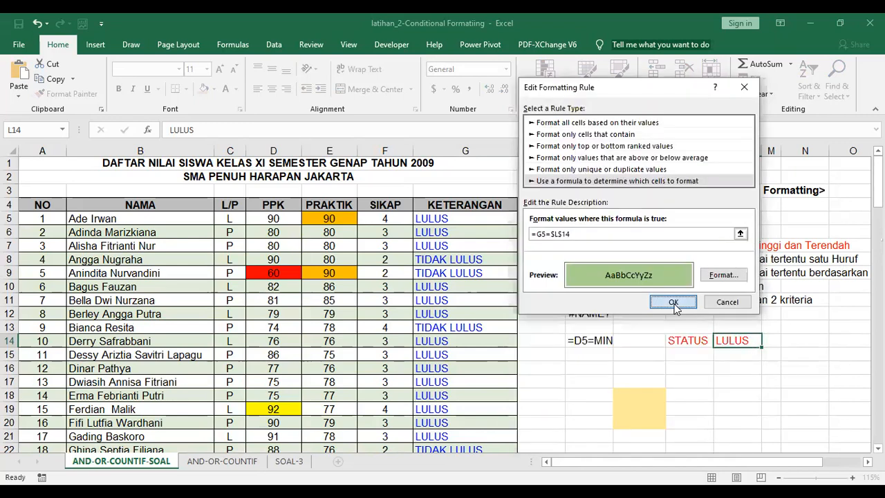
click(673, 302)
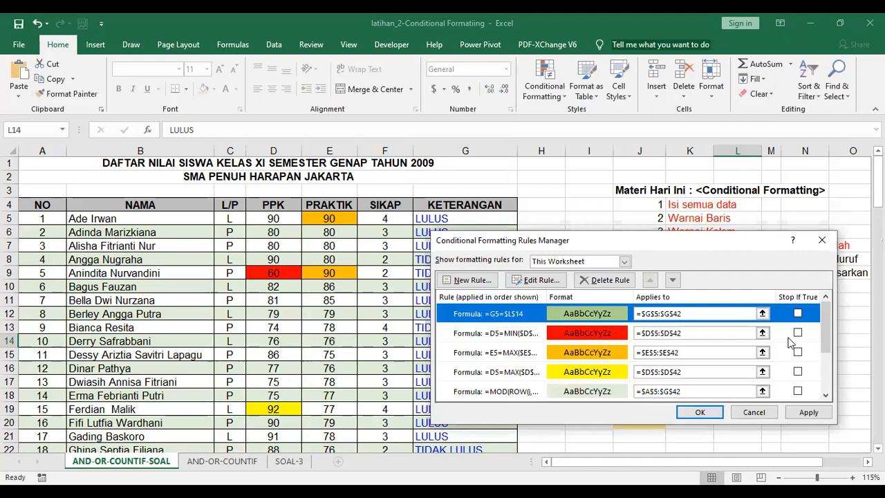
click(809, 412)
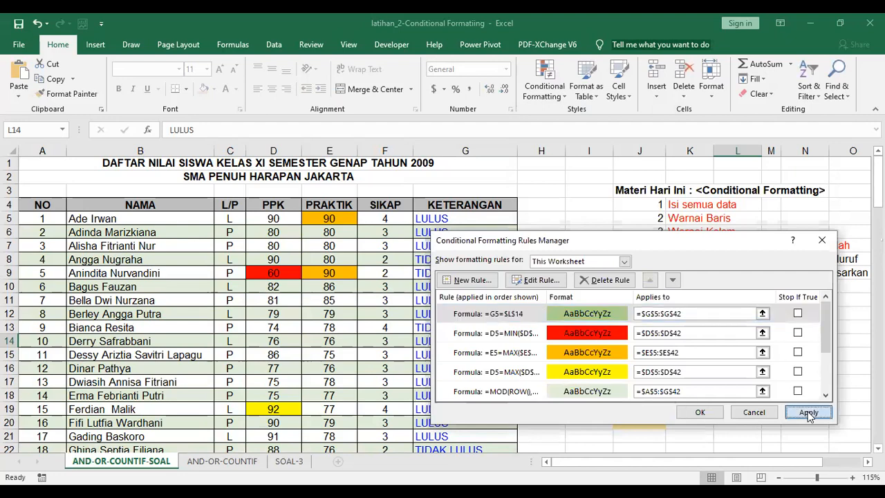
click(709, 415)
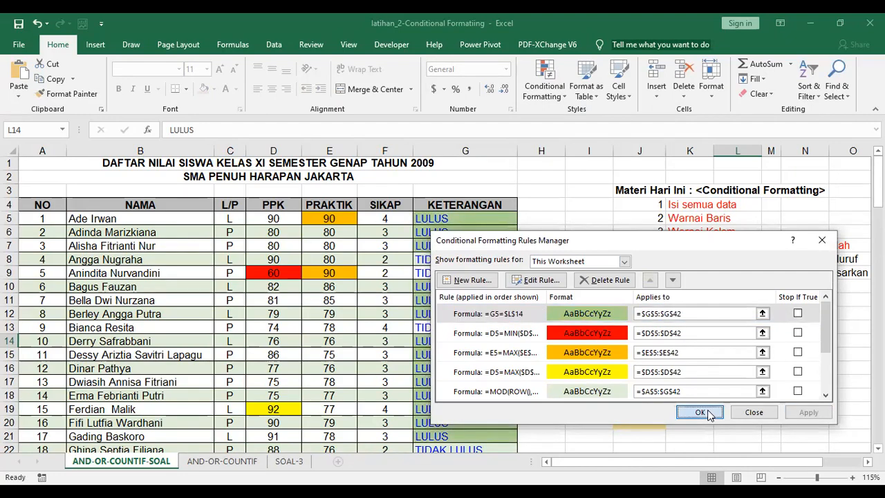
click(708, 414)
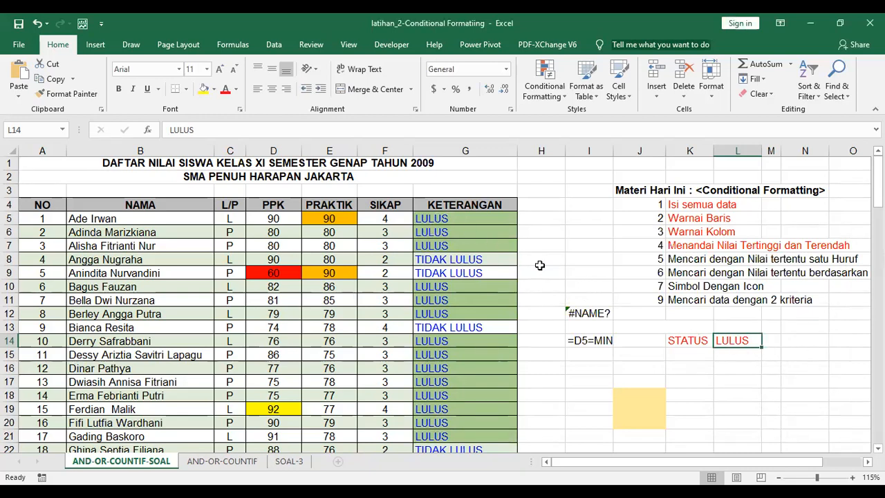
Test the rule by entering TIDAK LULUS as the STATUS, then select agenda item 5 and Warnai Baris
text(TI)
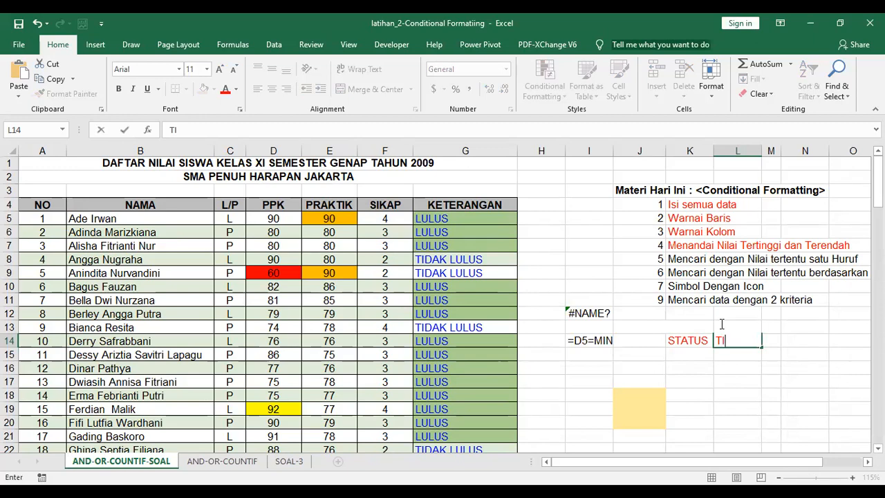
text(DAK LULUS)
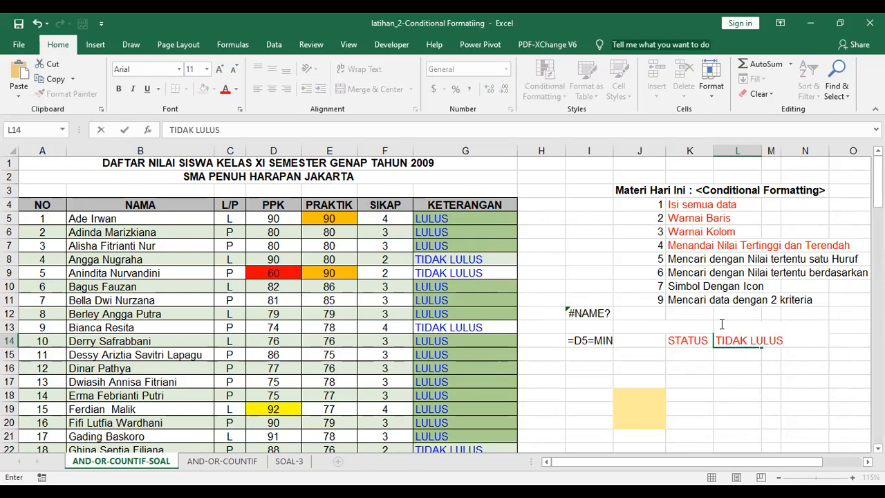
key(Return)
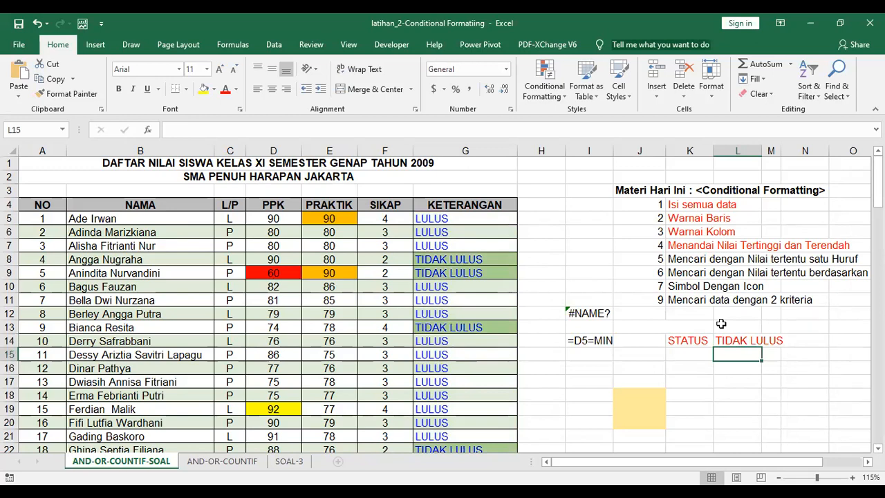
click(669, 258)
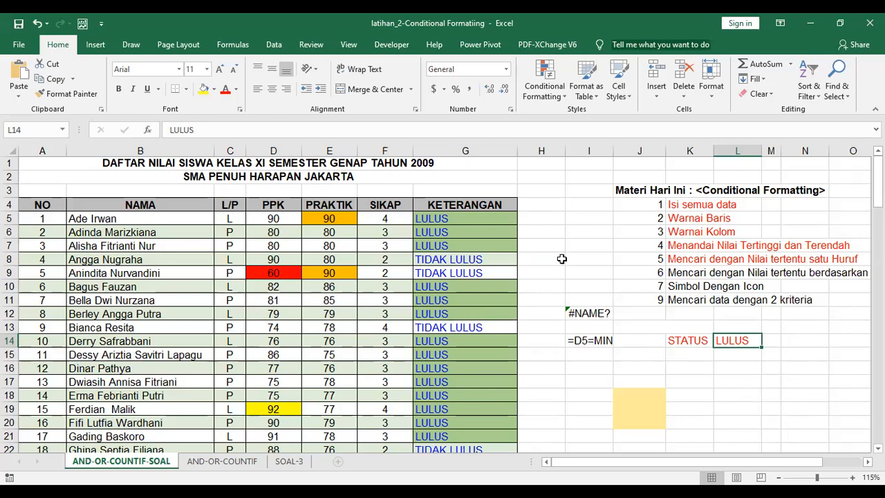
click(689, 218)
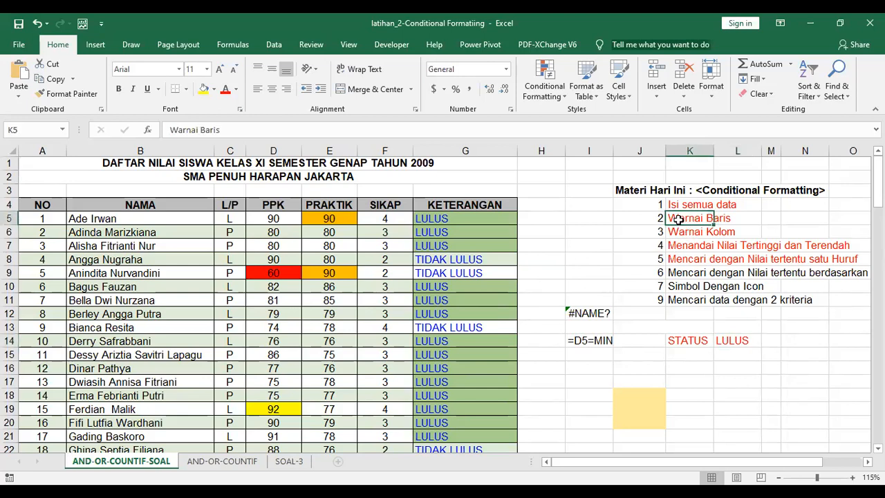
Select cells in table rows 6, 8 and 10, then open the Conditional Formatting Rules Manager
click(542, 97)
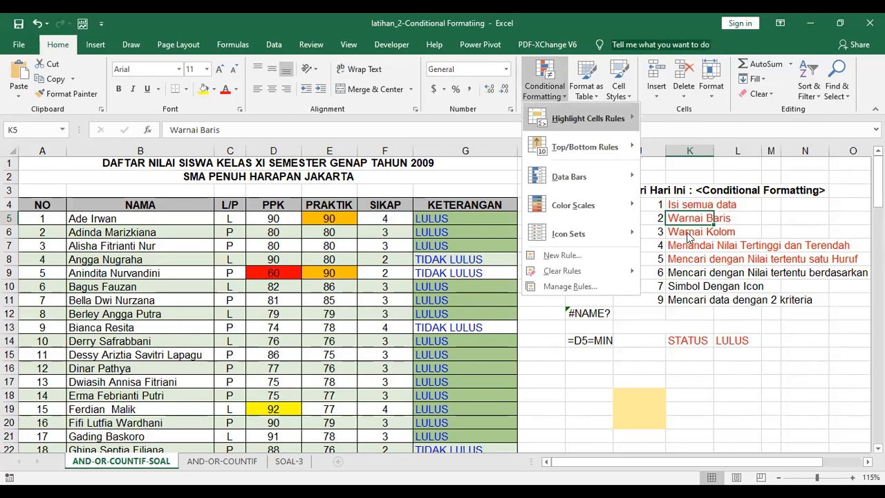
click(328, 153)
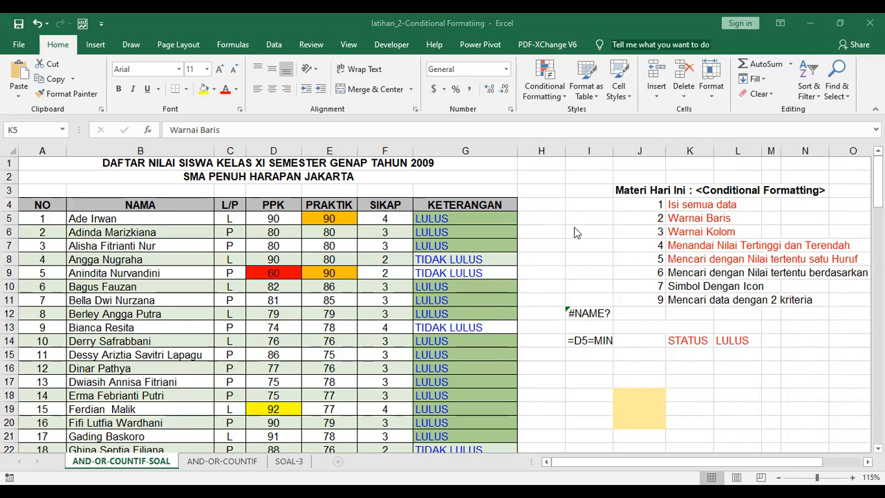
drag(34, 233, 512, 235)
drag(52, 260, 478, 260)
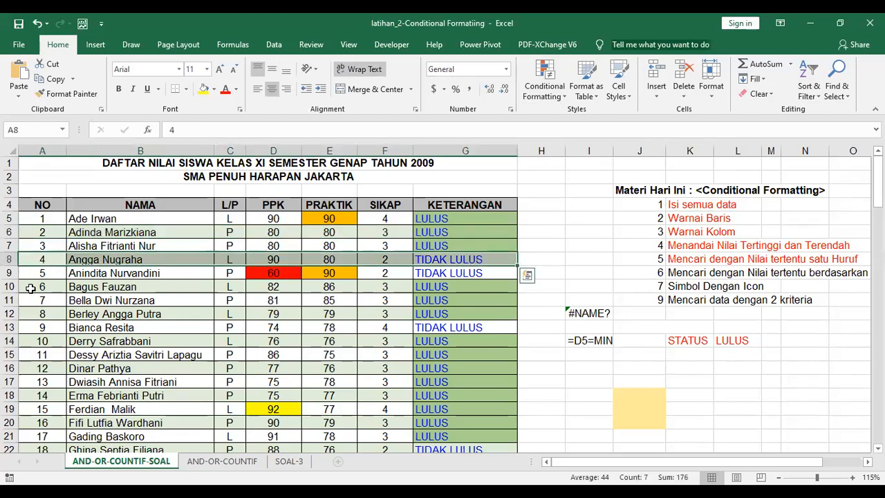
drag(31, 289, 207, 287)
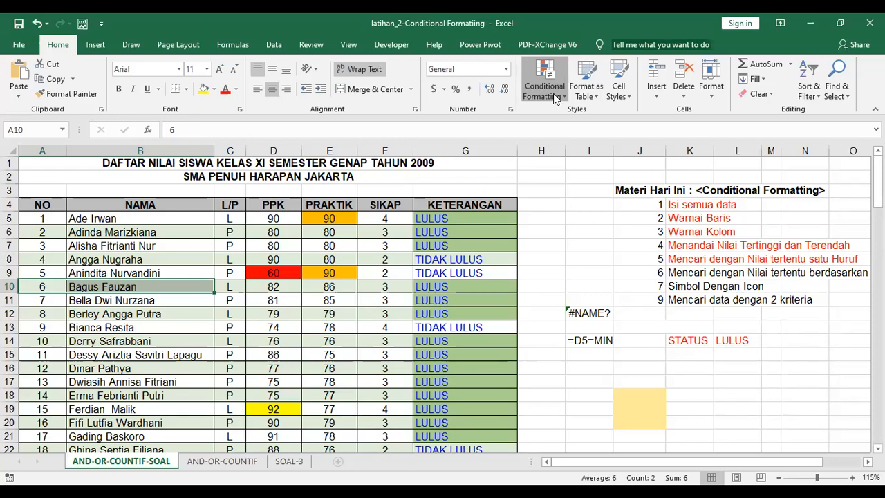
click(556, 98)
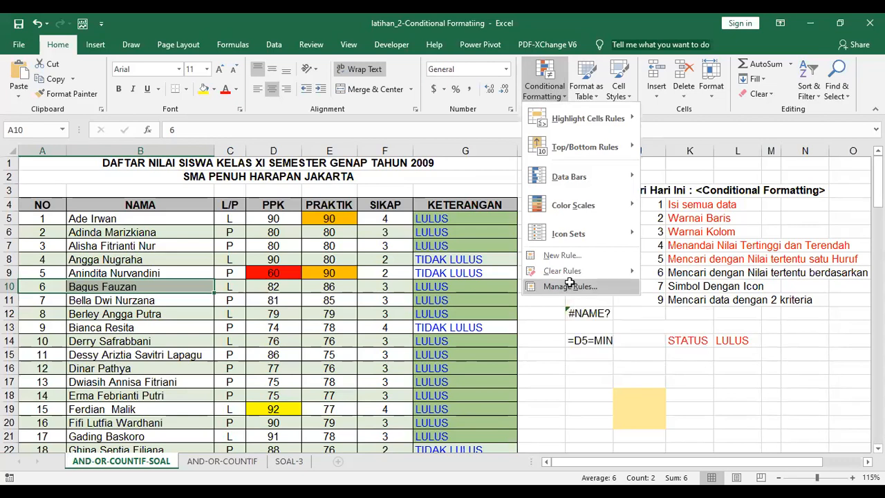
click(547, 284)
Show the whole worksheet's rules and open the MOD(ROW()) banding rule for editing
click(624, 261)
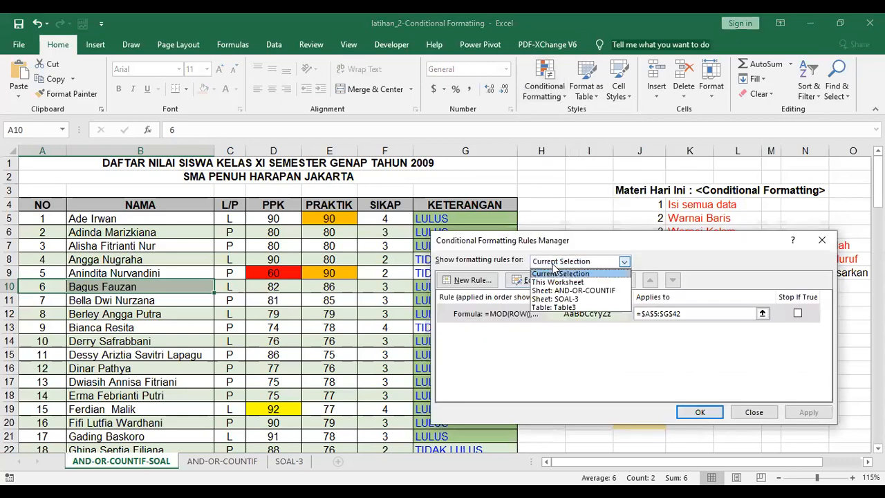
click(560, 281)
scroll(577, 313, down, 1)
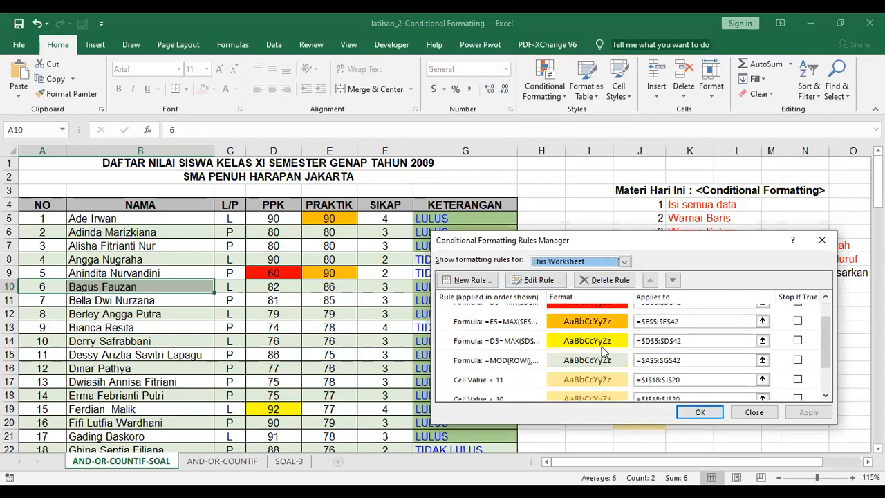
click(558, 361)
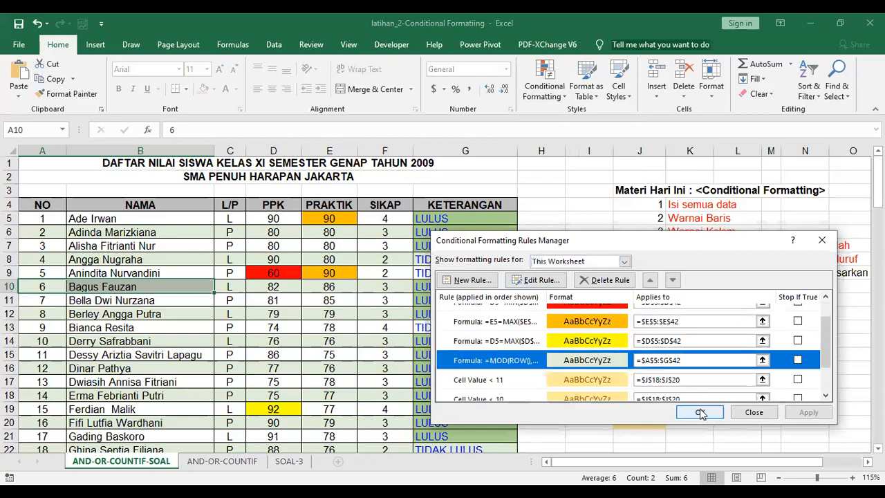
click(536, 282)
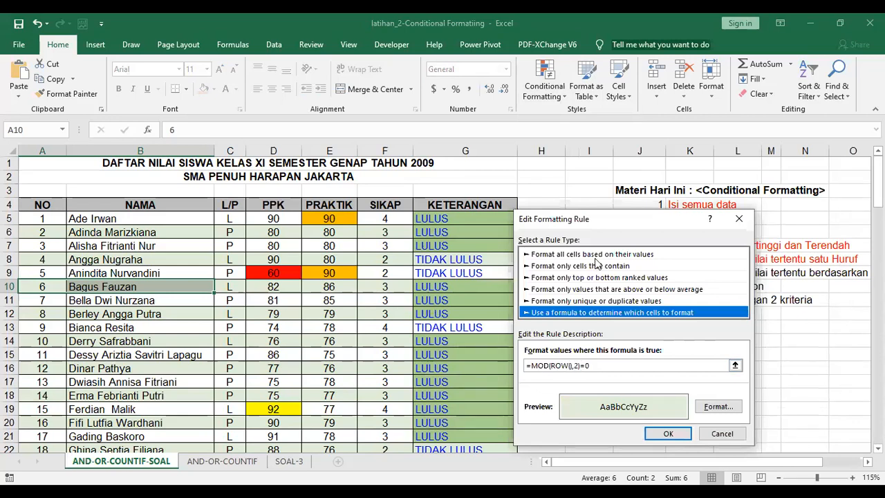
drag(600, 216, 613, 106)
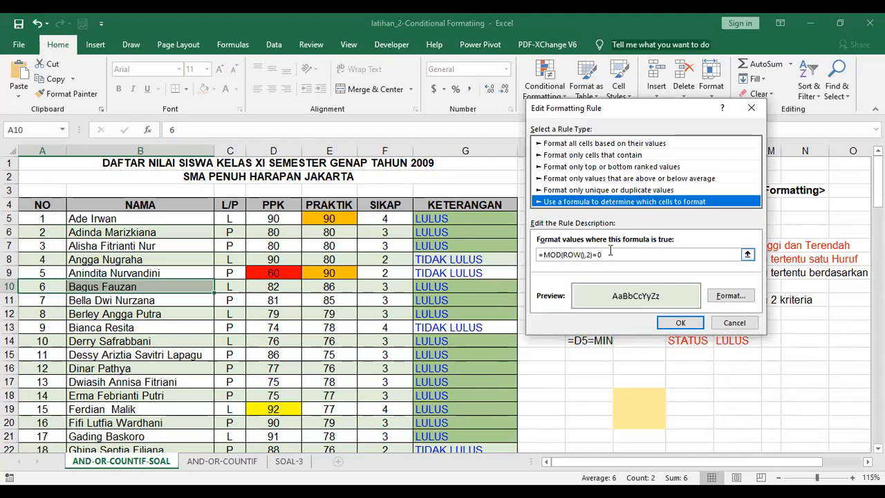
Change the banding rule's fill to purple and apply it to the sheet
click(722, 297)
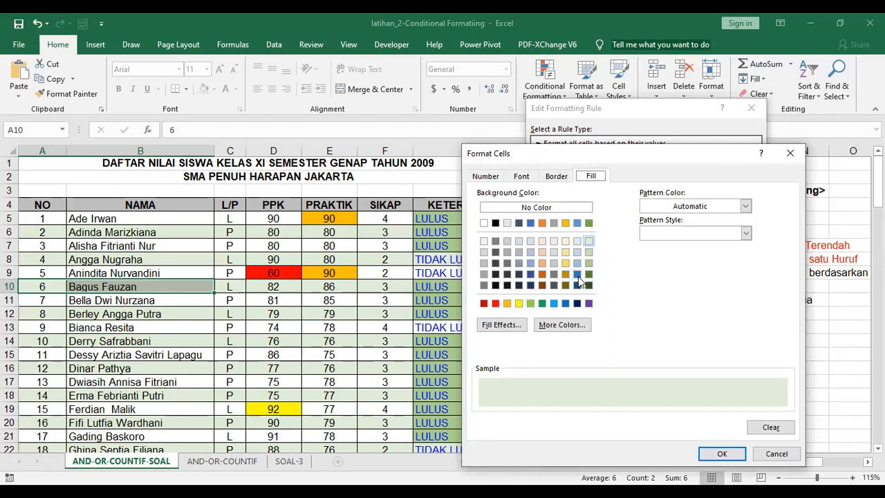
click(589, 304)
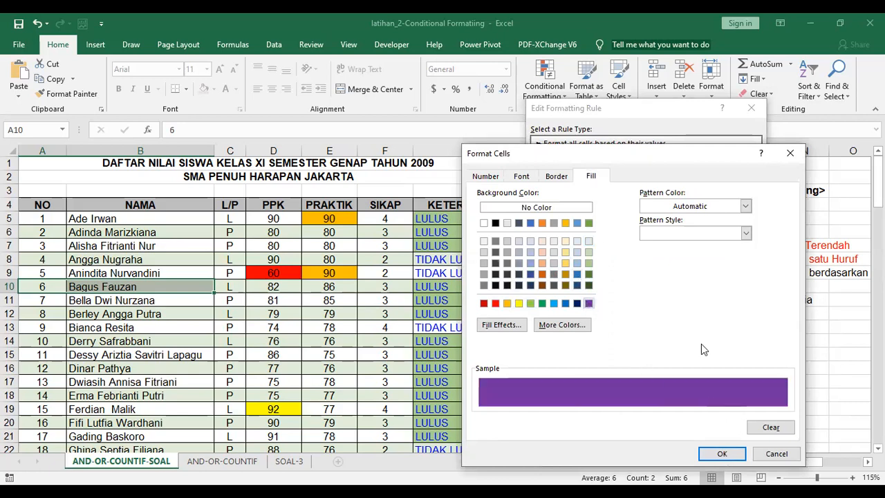
key(Return)
click(681, 322)
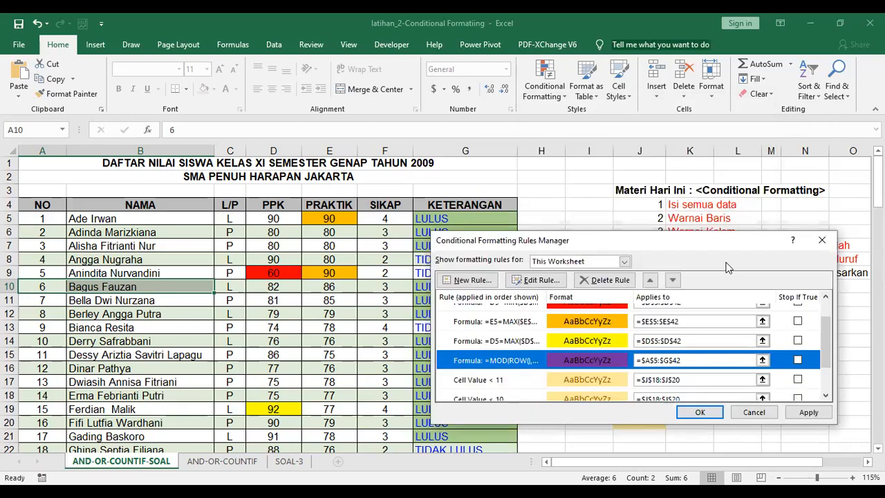
drag(722, 249, 732, 130)
click(818, 294)
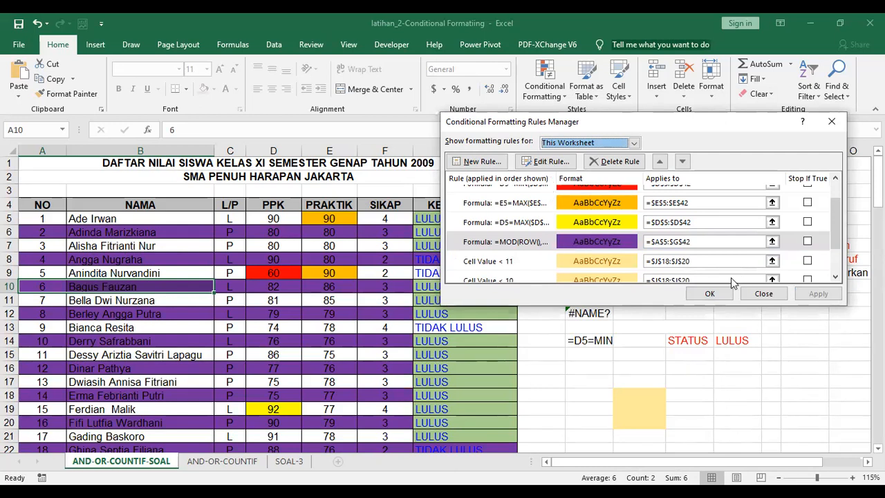
Change the MOD(ROW()) banding fill to light grey and apply it
click(715, 291)
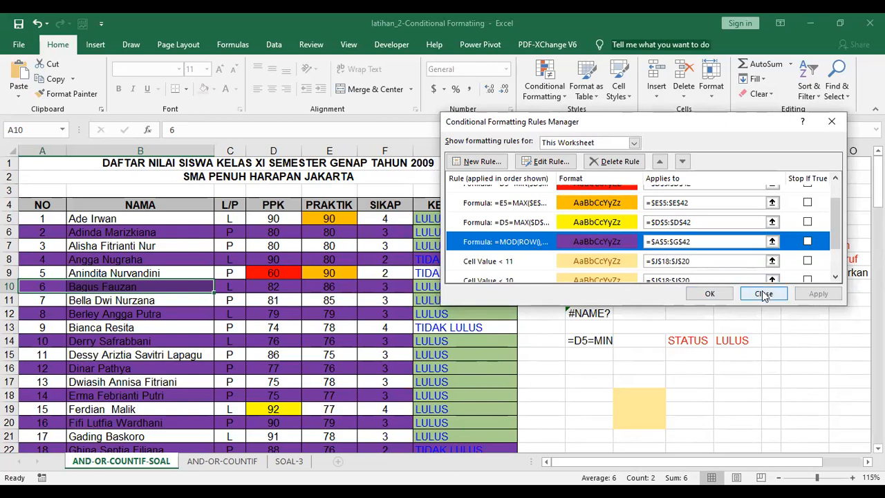
double_click(618, 243)
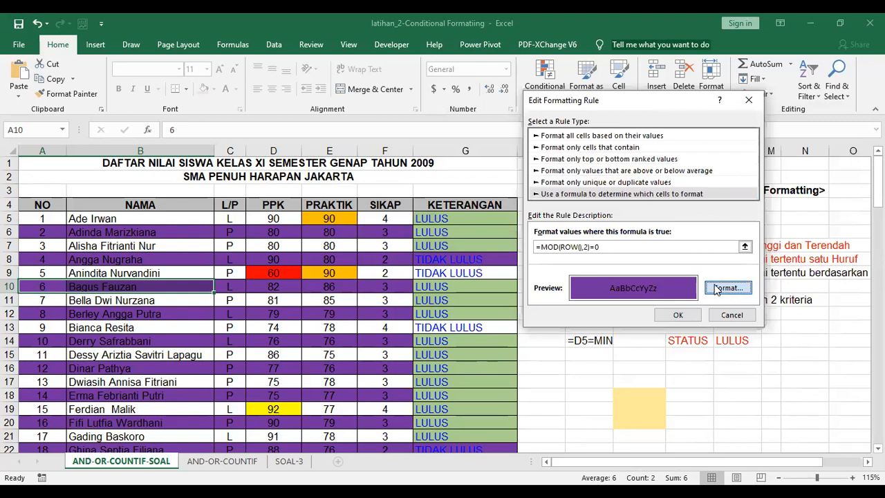
click(723, 289)
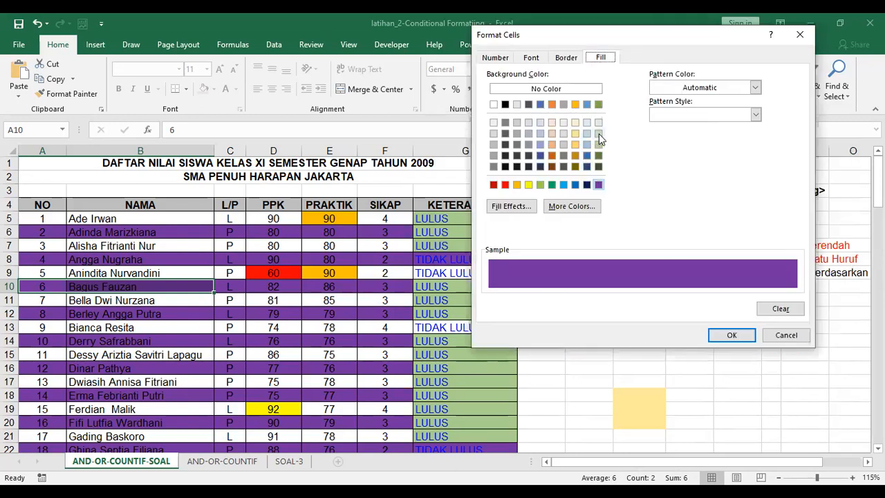
click(493, 144)
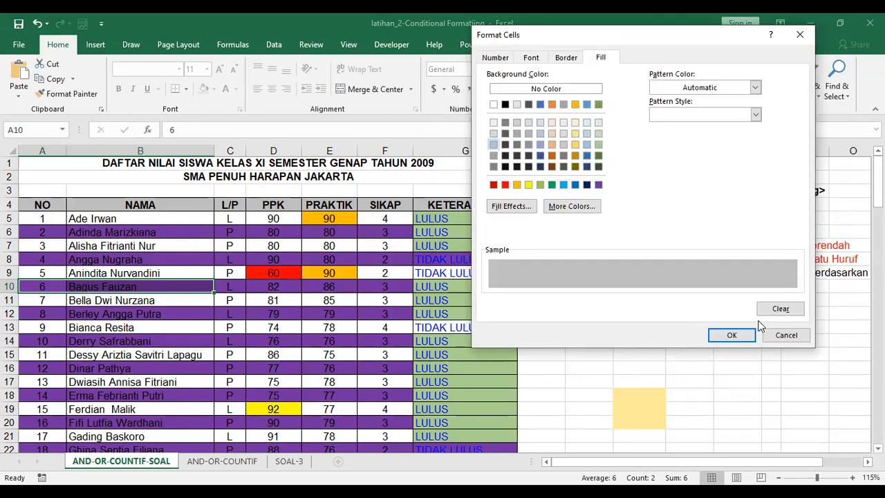
click(733, 336)
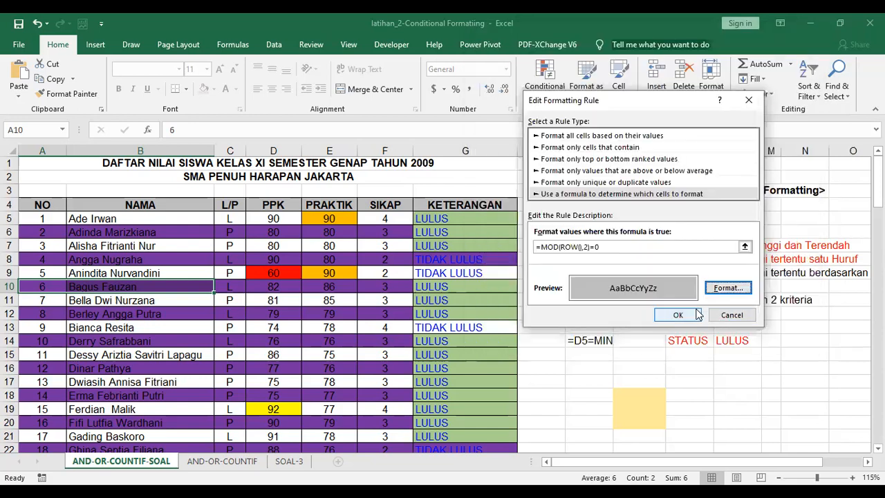
click(694, 316)
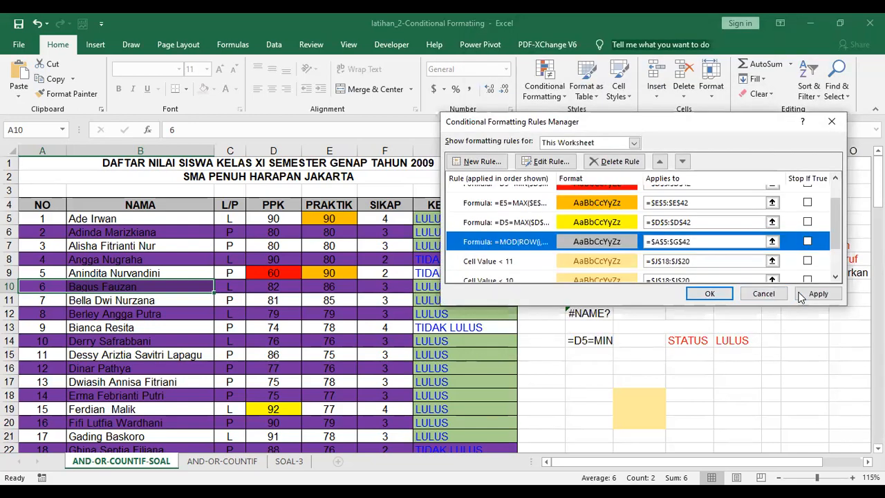
click(813, 294)
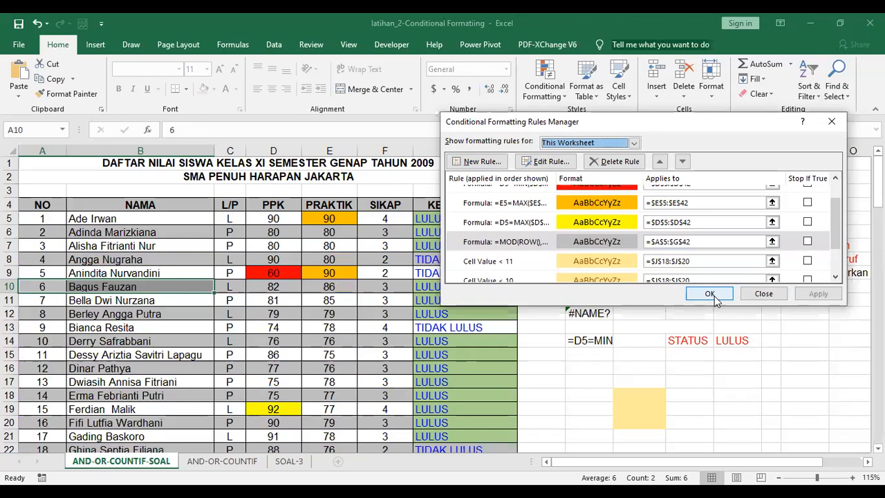
Switch the banding fill to light green, apply it, and close the Rules Manager
click(621, 241)
double_click(620, 242)
click(681, 287)
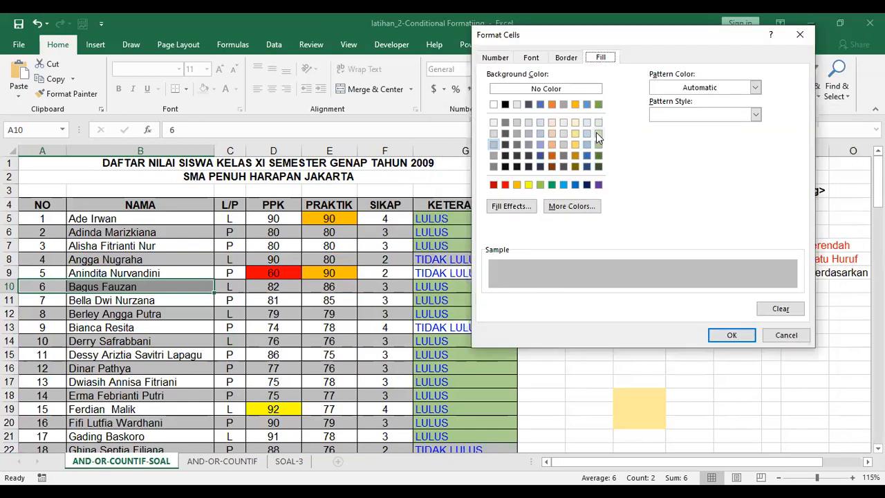
click(597, 122)
click(732, 336)
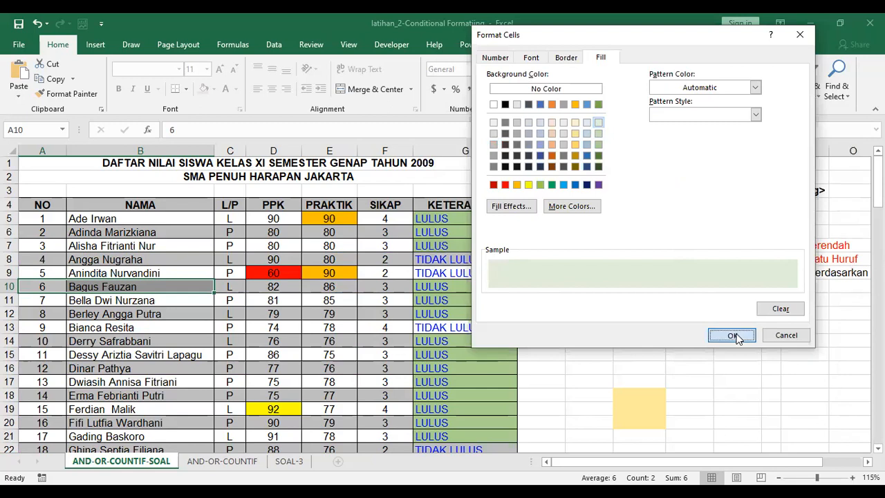
click(678, 315)
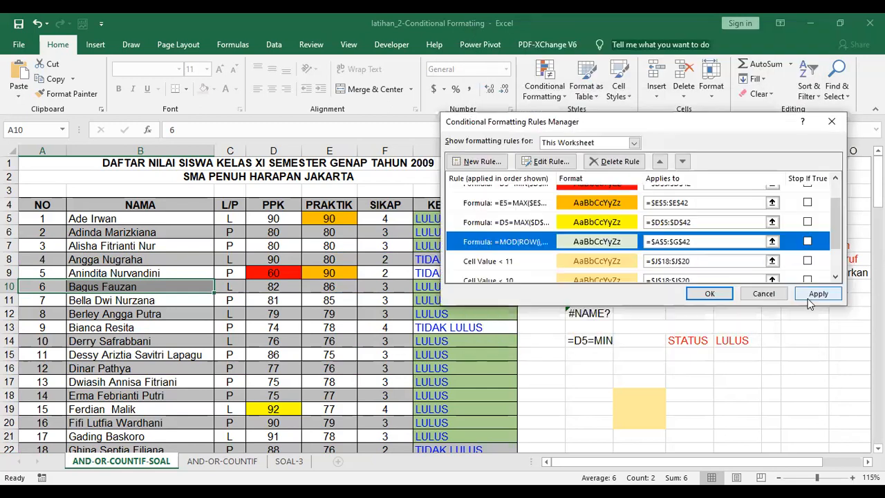
click(810, 296)
click(712, 294)
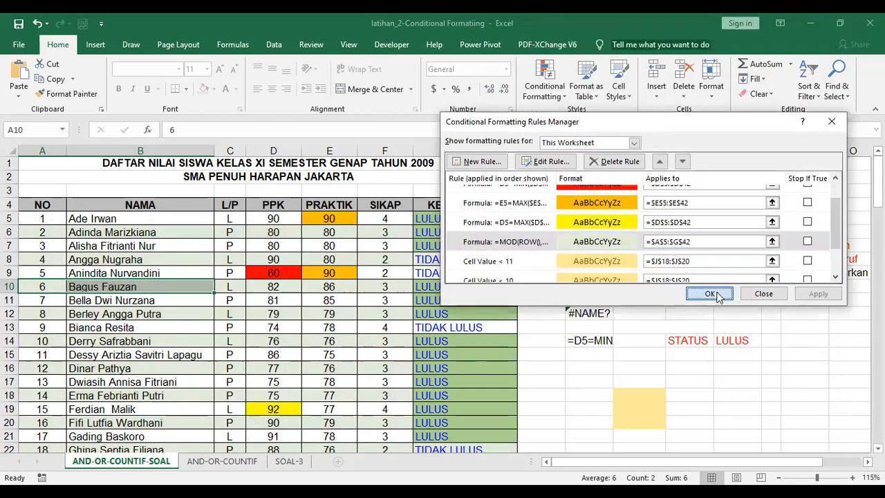
Select empty cell N14 and save the workbook with its light-green banding
click(796, 345)
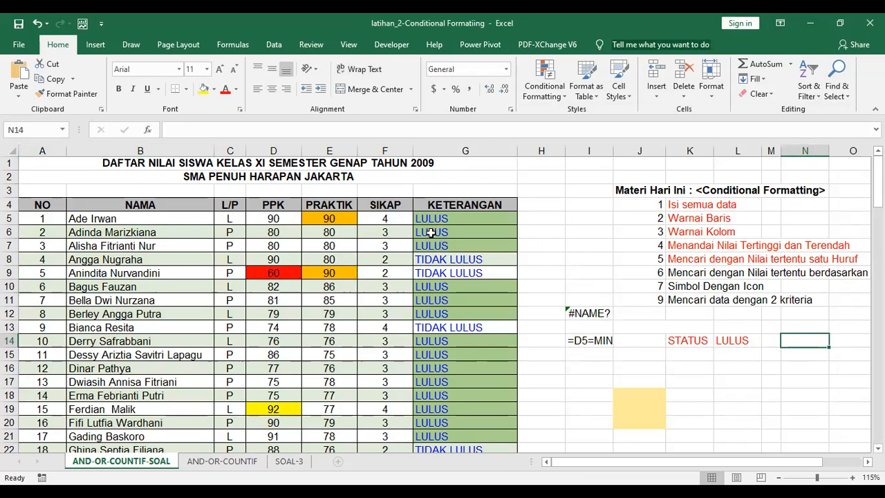
click(19, 23)
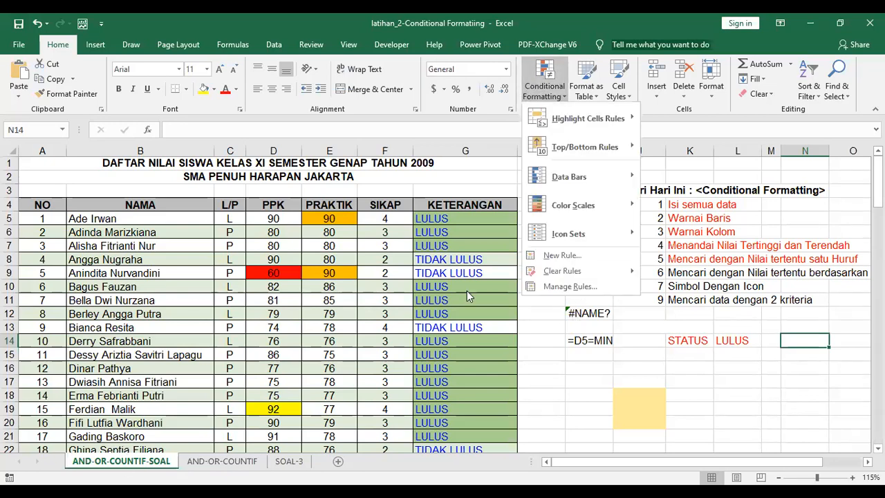
click(568, 288)
List all worksheet rules in the Rules Manager and select the Cell Value < 11 rule
click(584, 143)
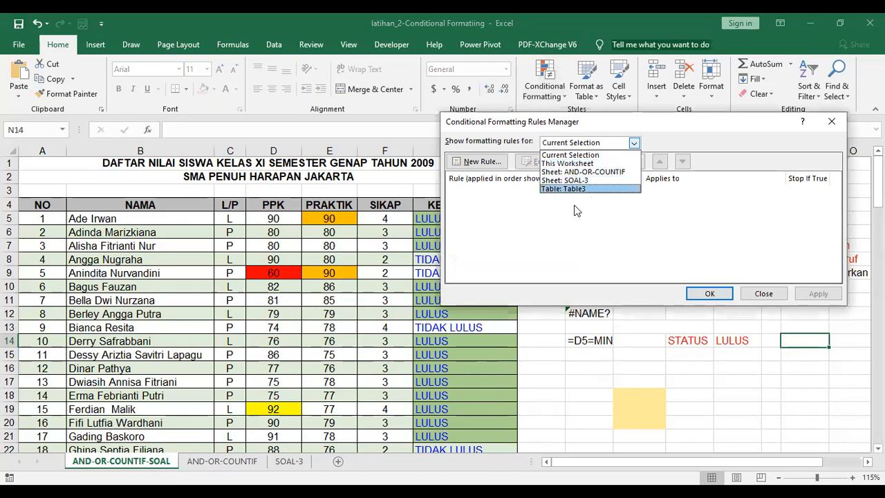
click(573, 166)
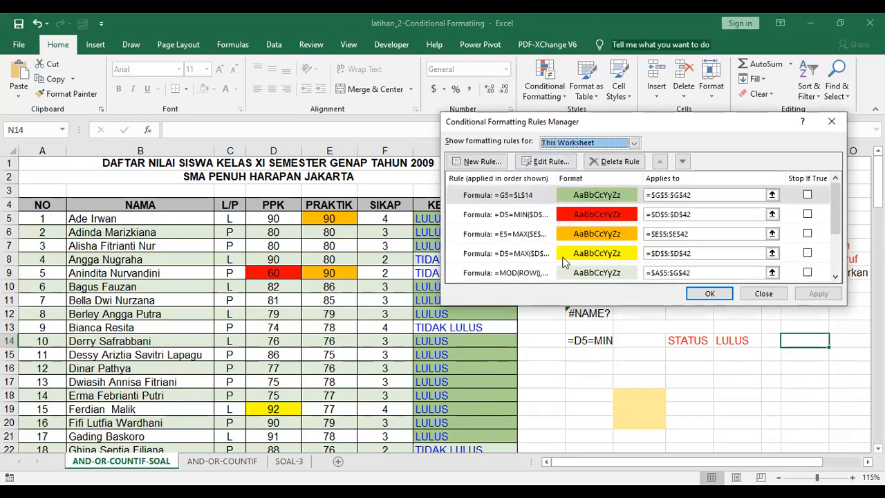
scroll(588, 221, down, 2)
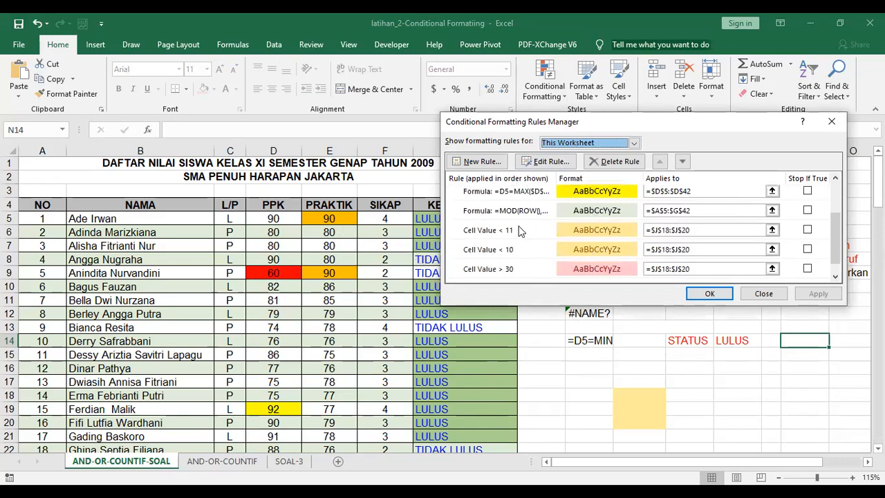
scroll(539, 235, up, 1)
scroll(579, 210, up, 2)
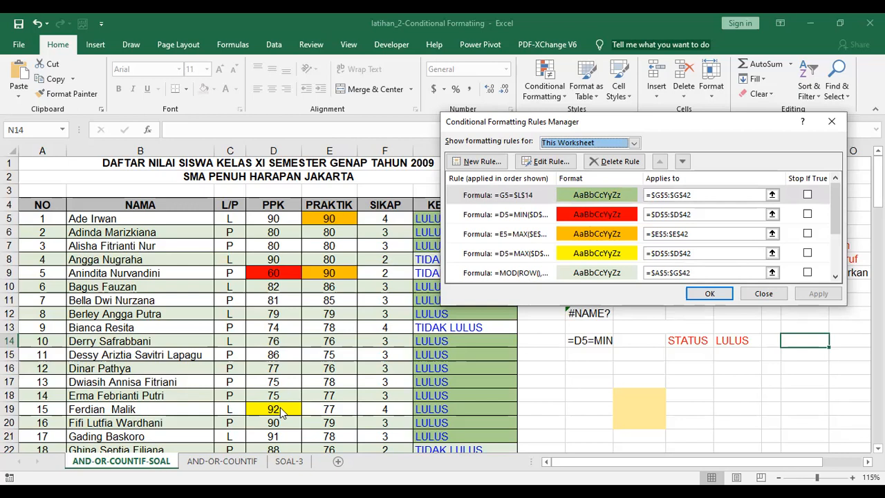
scroll(577, 270, down, 2)
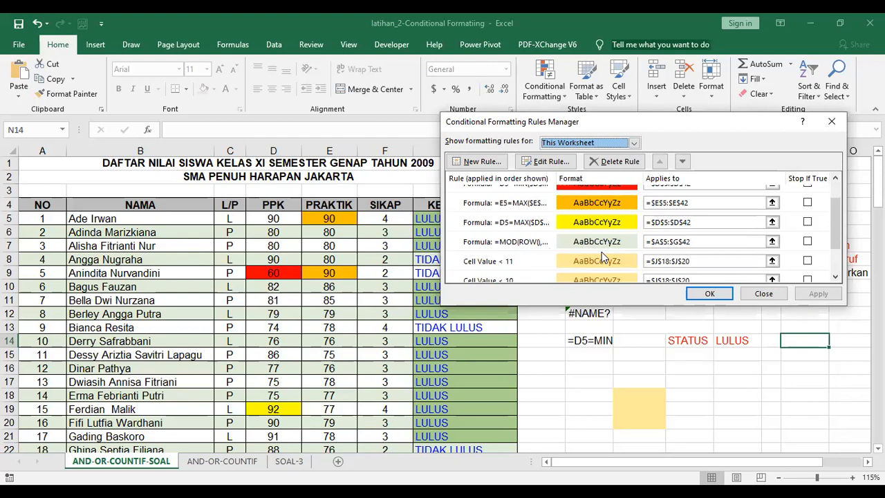
scroll(602, 252, down, 1)
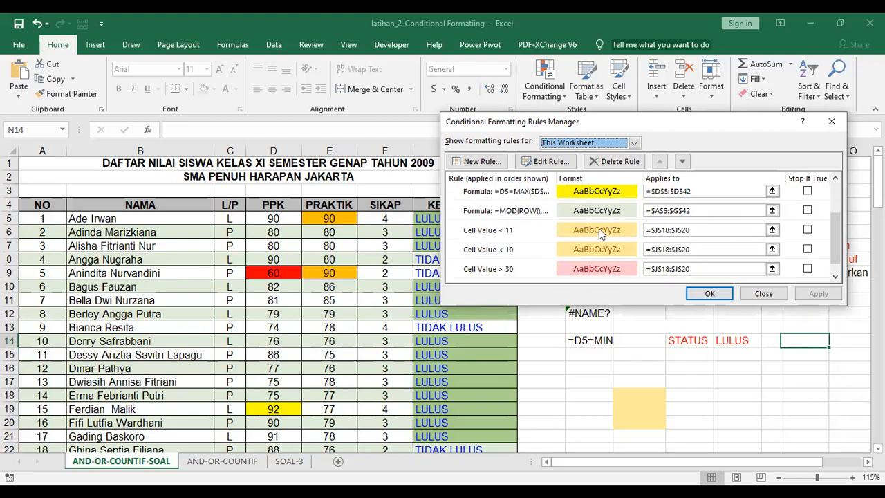
click(599, 233)
Delete the Cell Value < 11, < 10 and > 30 rules on J18:J20, then apply and close
click(614, 161)
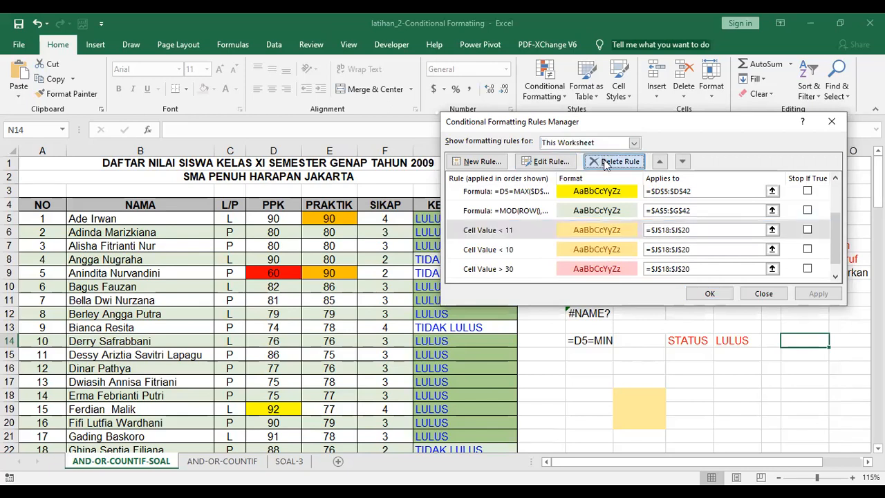
click(587, 235)
click(614, 161)
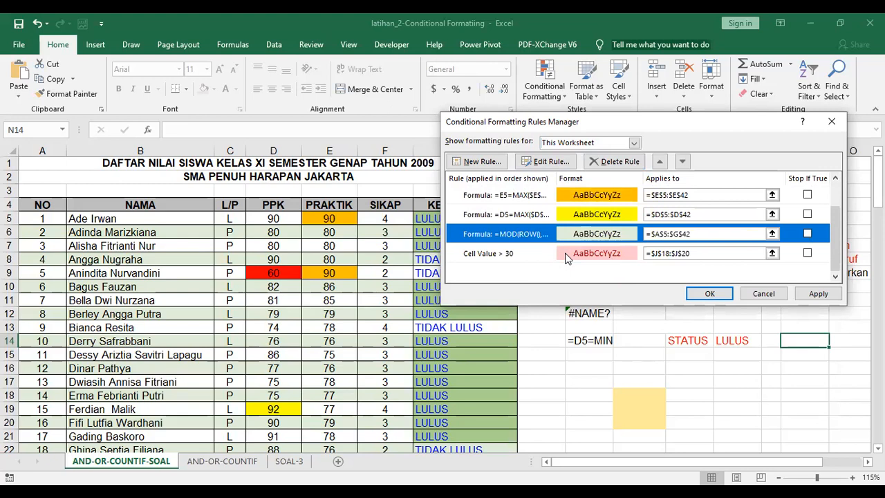
click(566, 255)
click(614, 161)
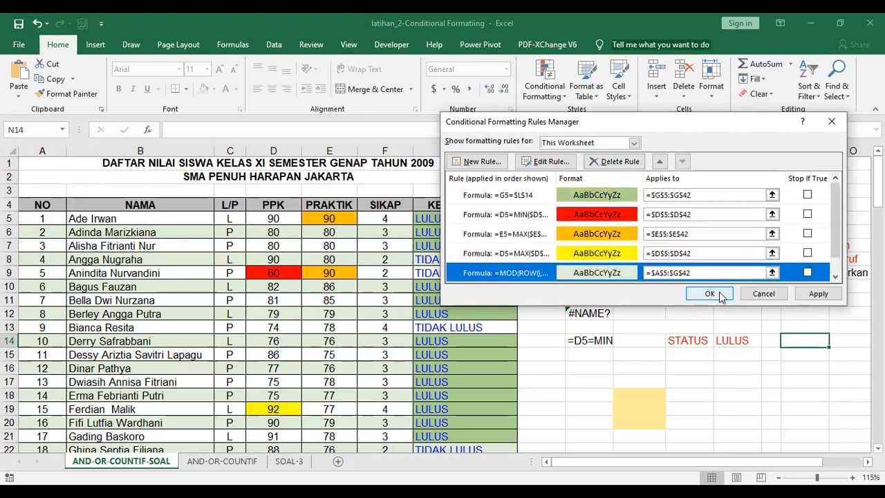
click(818, 293)
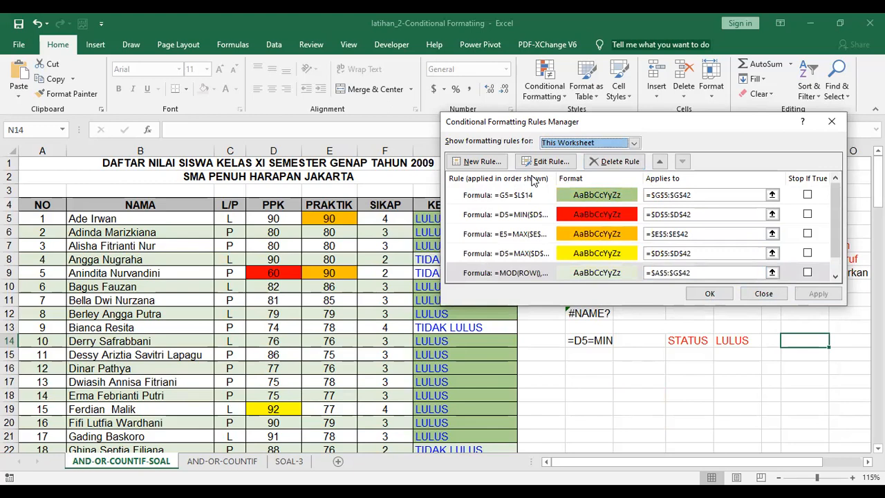
click(719, 298)
click(681, 338)
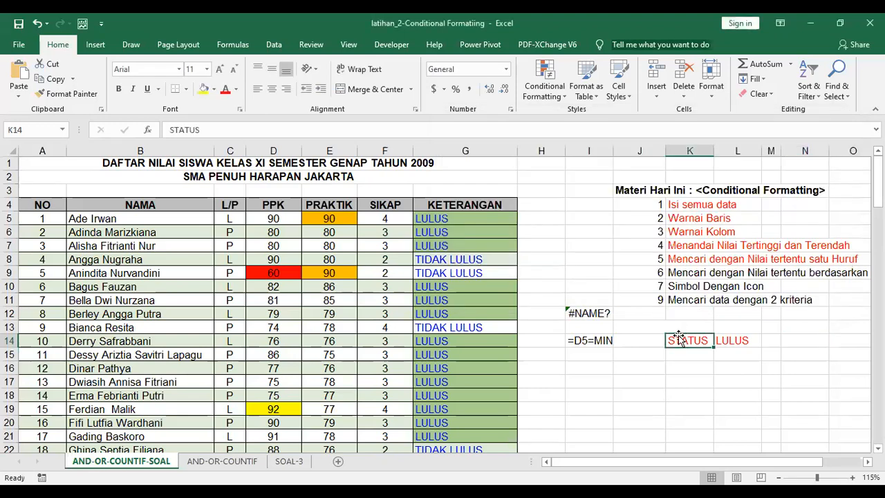
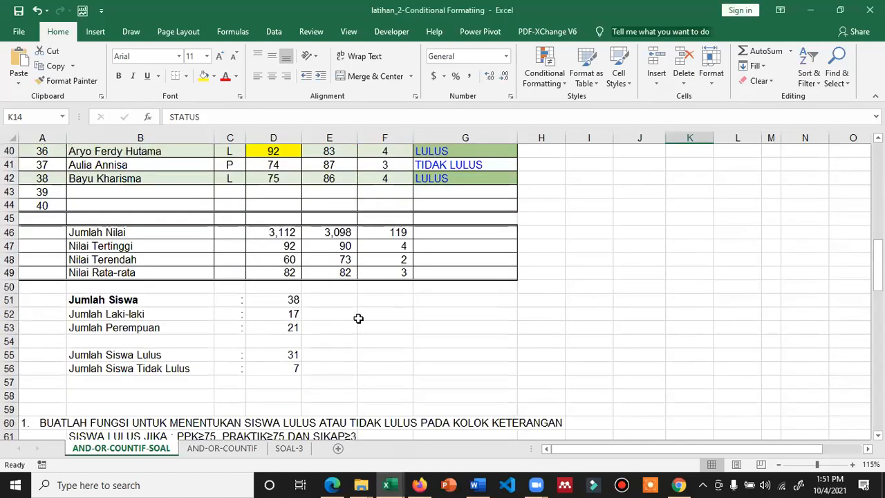
Copy the PPK column D4:D42 with its colours into H4, then narrow column H
scroll(358, 318, up, 3)
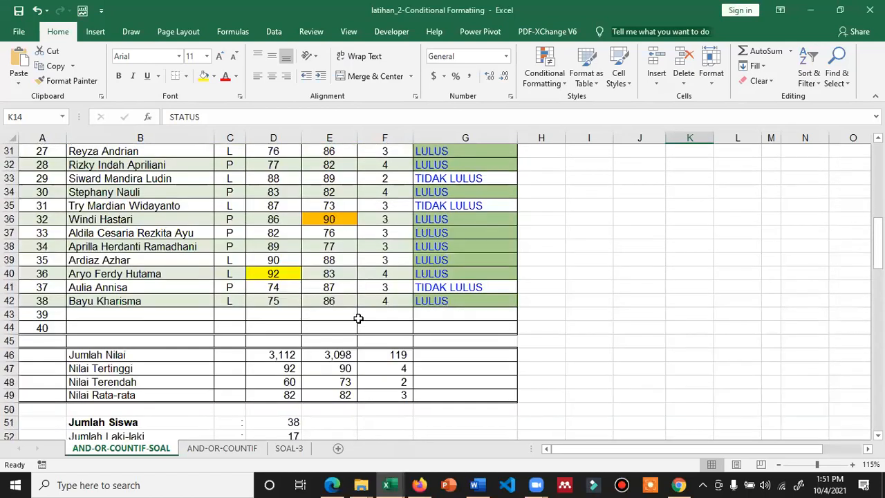
scroll(358, 318, down, 3)
scroll(358, 318, up, 12)
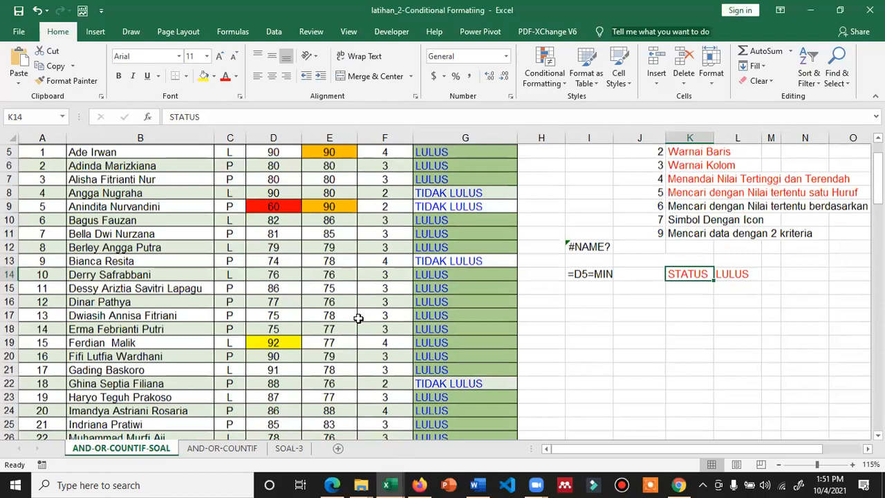
scroll(358, 318, up, 2)
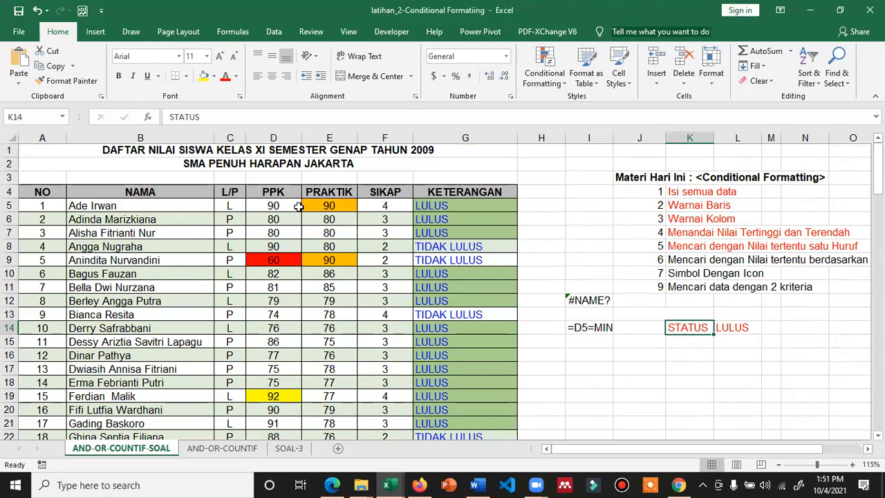
scroll(363, 293, down, 3)
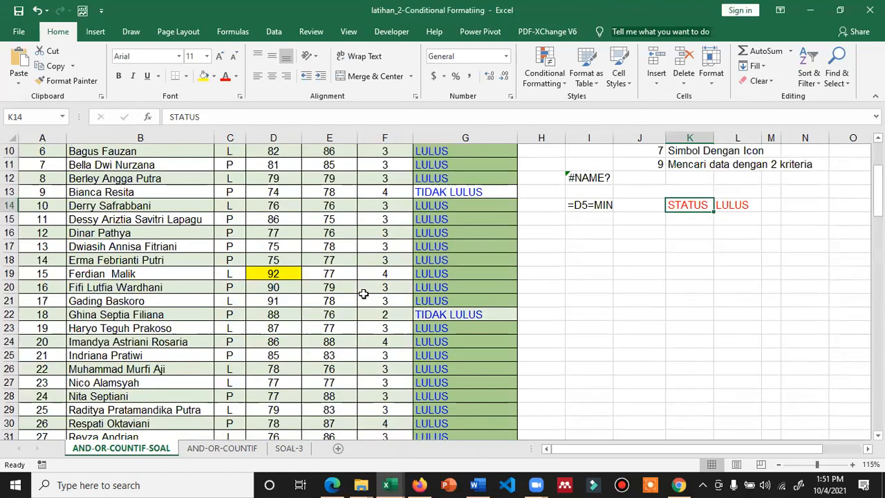
scroll(363, 294, up, 2)
scroll(276, 206, up, 1)
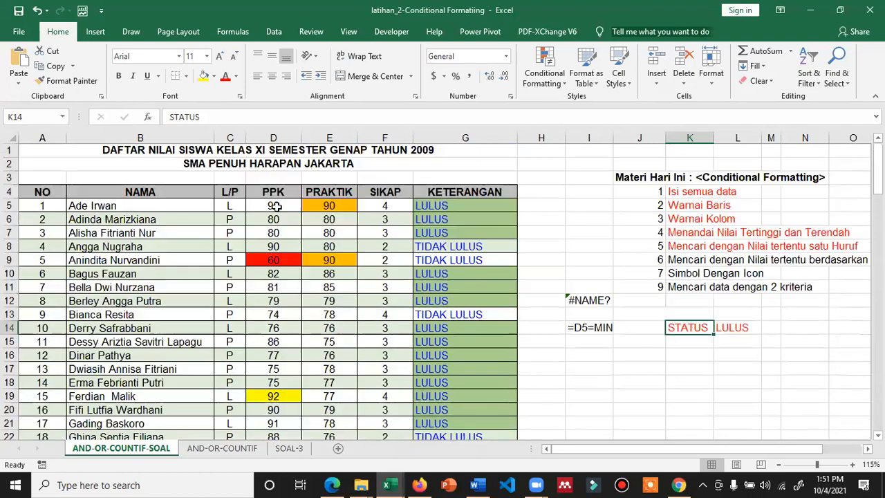
click(276, 206)
click(276, 191)
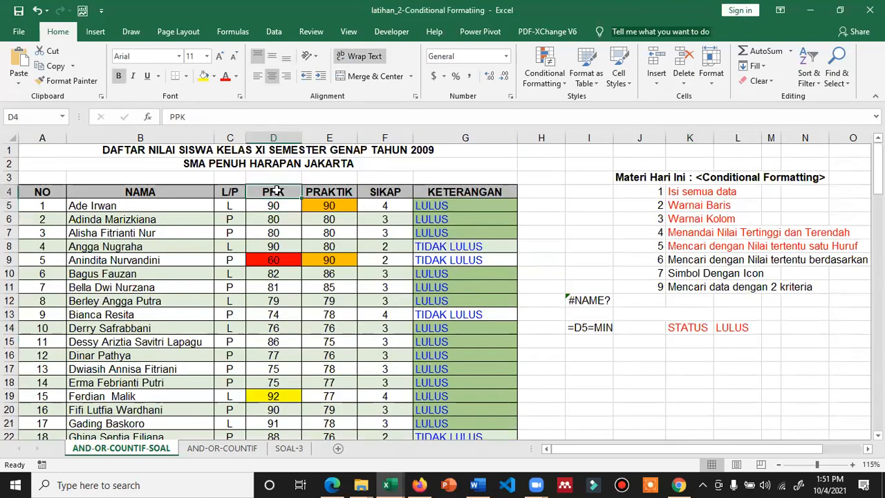
drag(276, 192, 280, 425)
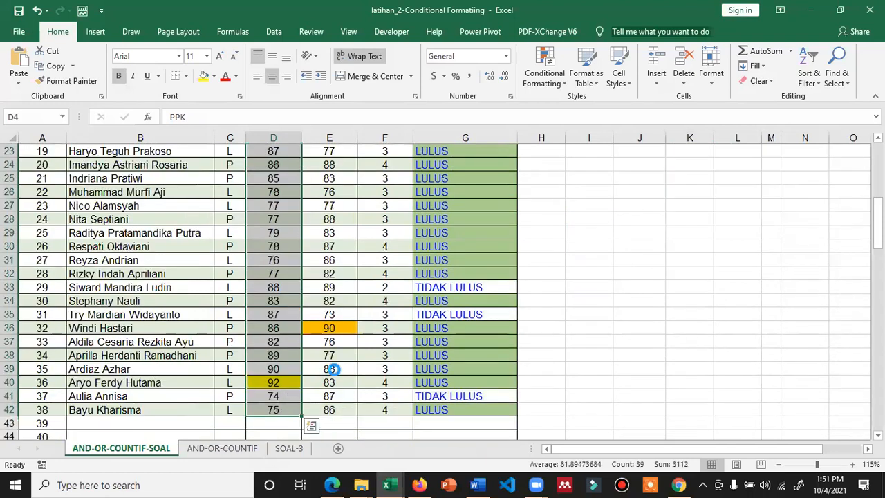
key(ctrl+c)
scroll(455, 319, up, 7)
click(535, 190)
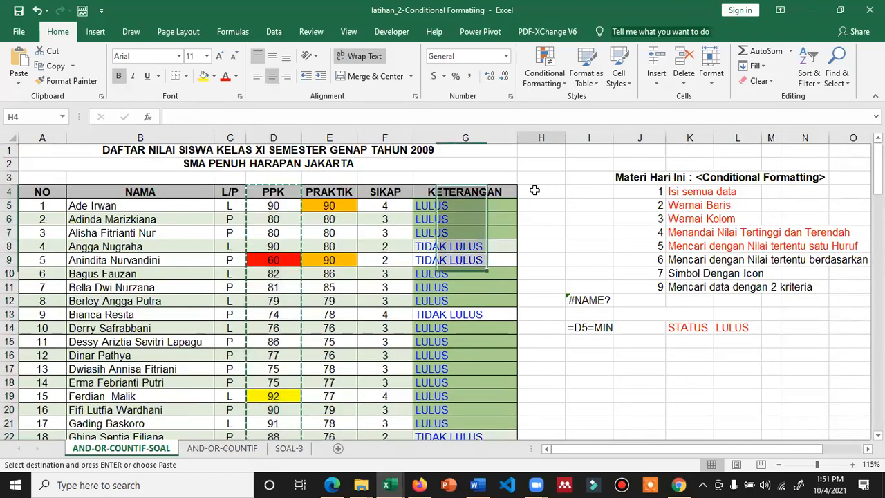
key(ctrl+v)
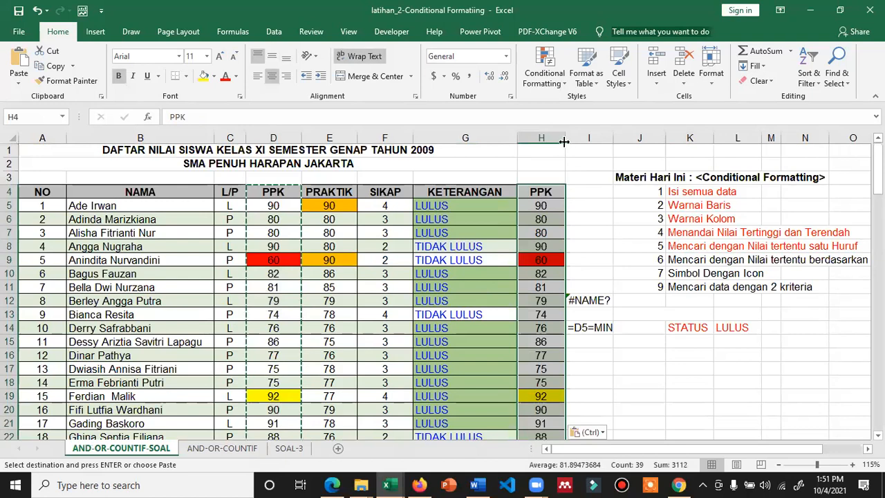
drag(565, 138, 545, 139)
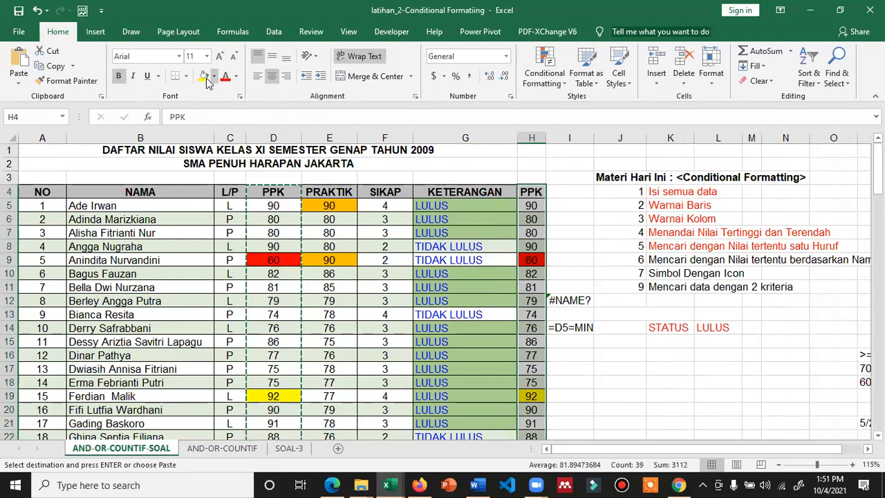
Delete the leftover #NAME? formulas in I12:I14 and check the pasted scores in H5 downward
click(532, 264)
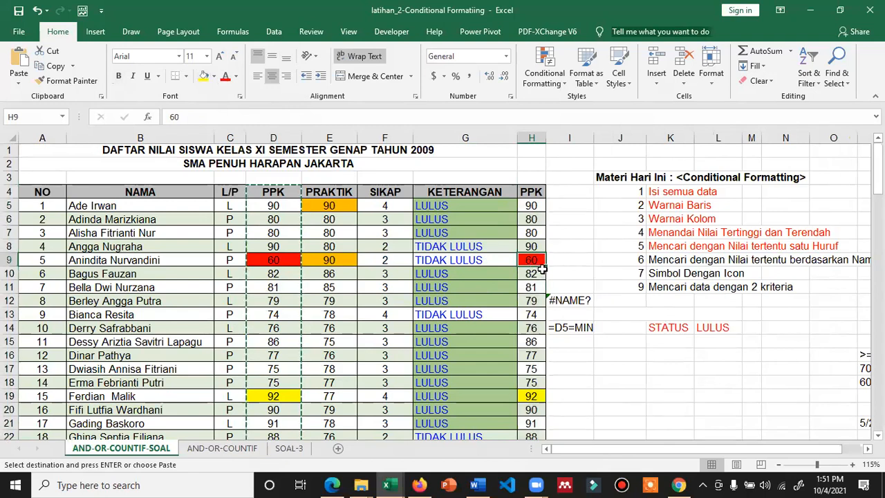
key(Escape)
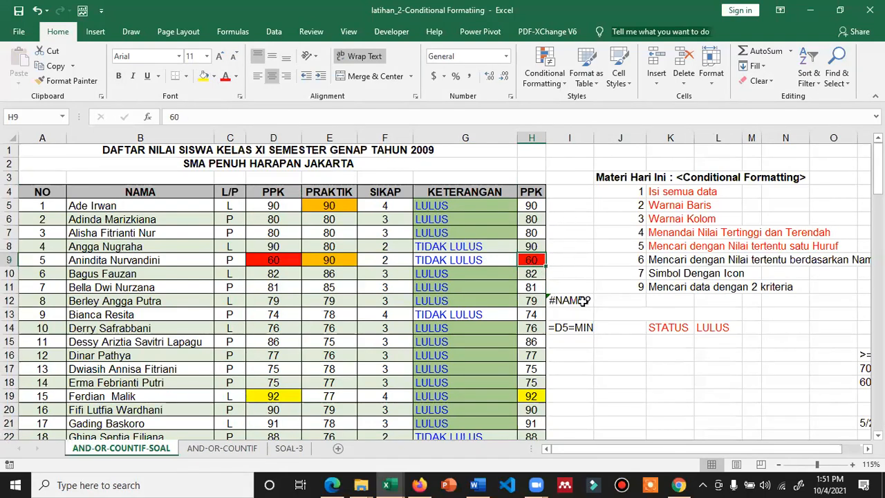
drag(579, 302, 582, 327)
key(Delete)
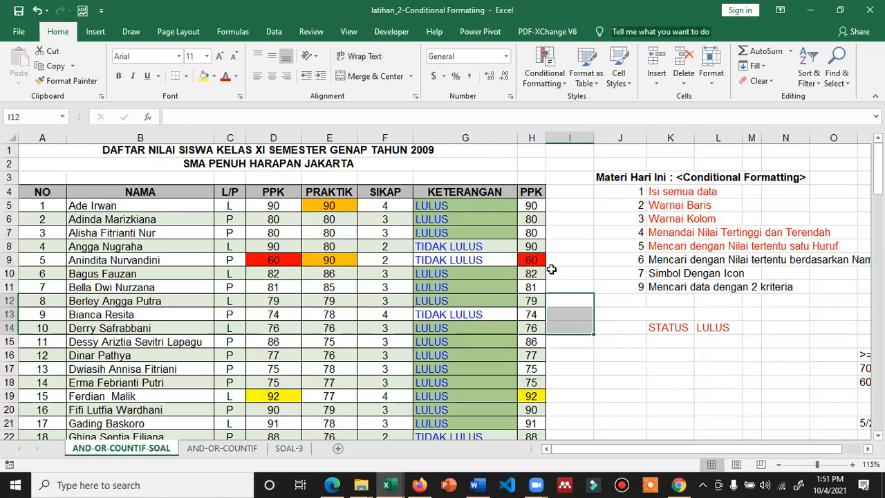
click(530, 204)
drag(532, 204, 534, 382)
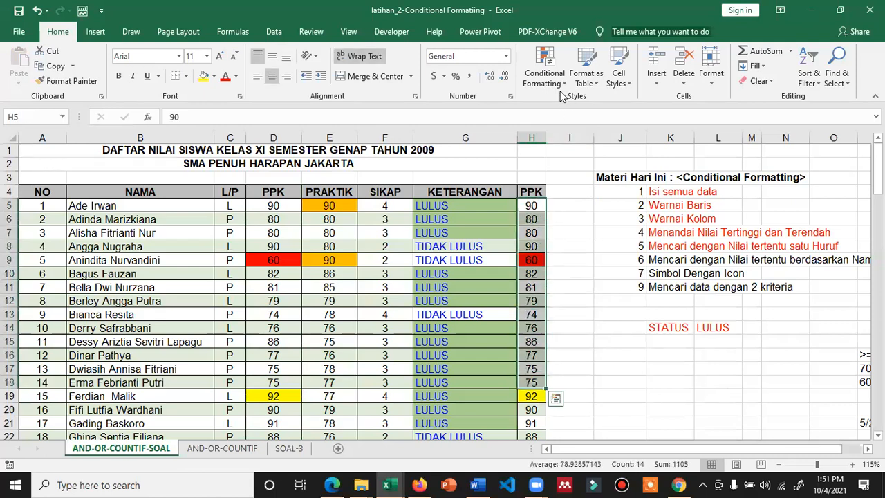
click(571, 204)
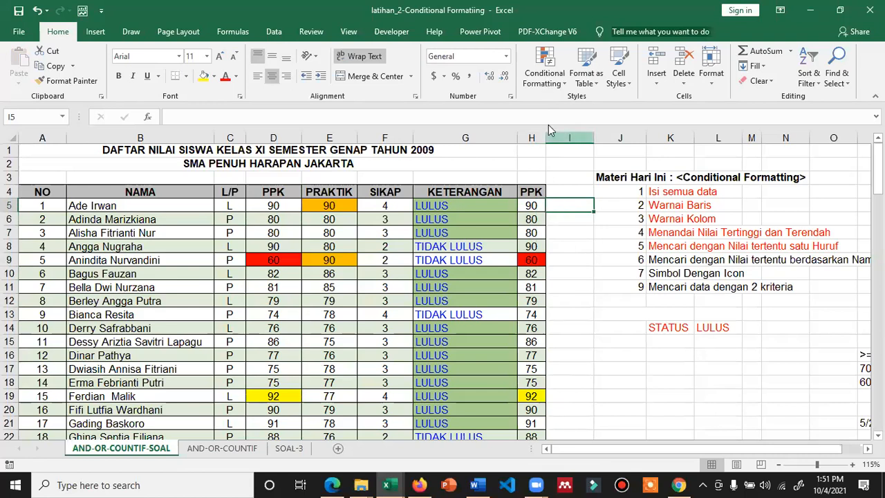
Preview the Data Bars gallery, then select the copied PPK scores H5:H42
click(545, 73)
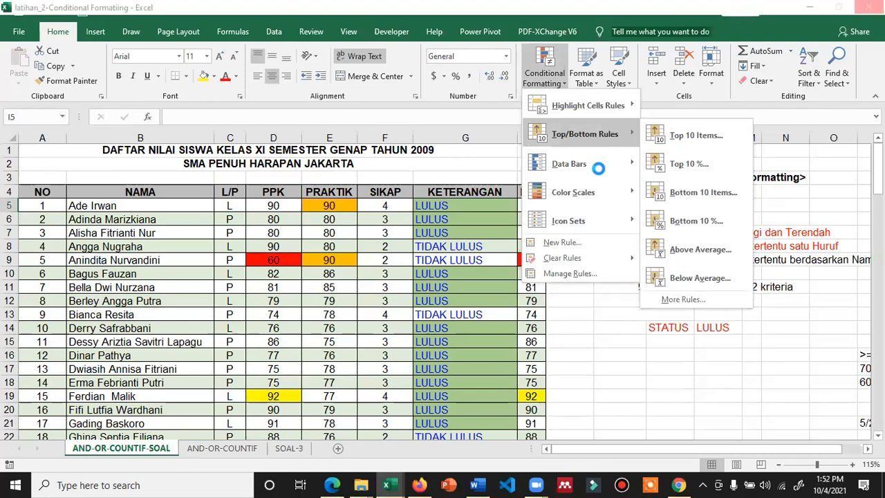
mouse_move(599, 169)
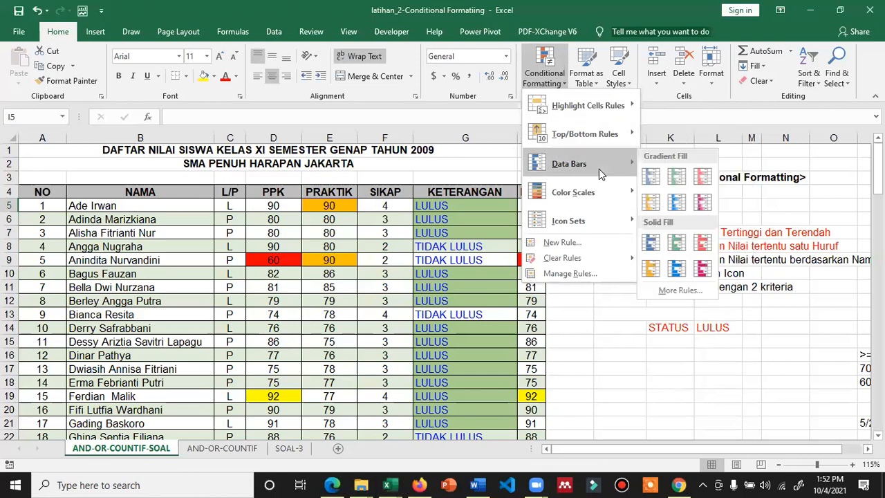
click(657, 178)
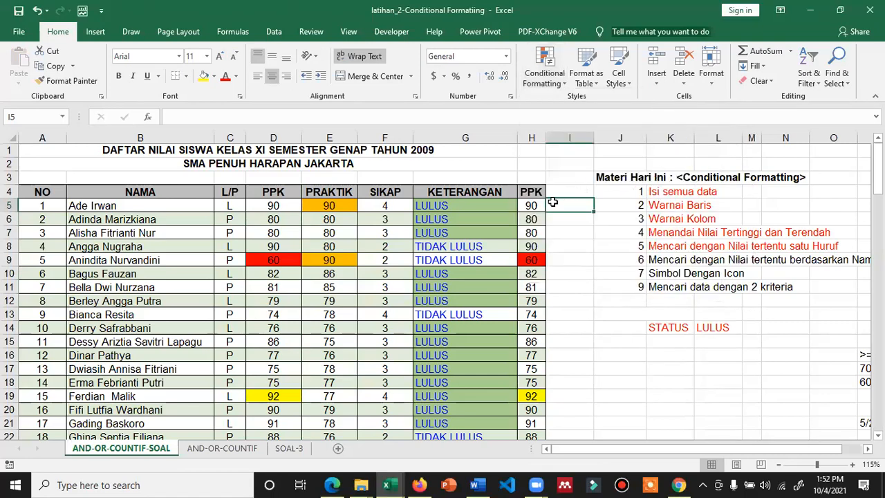
drag(531, 206, 532, 445)
scroll(506, 217, down, 1)
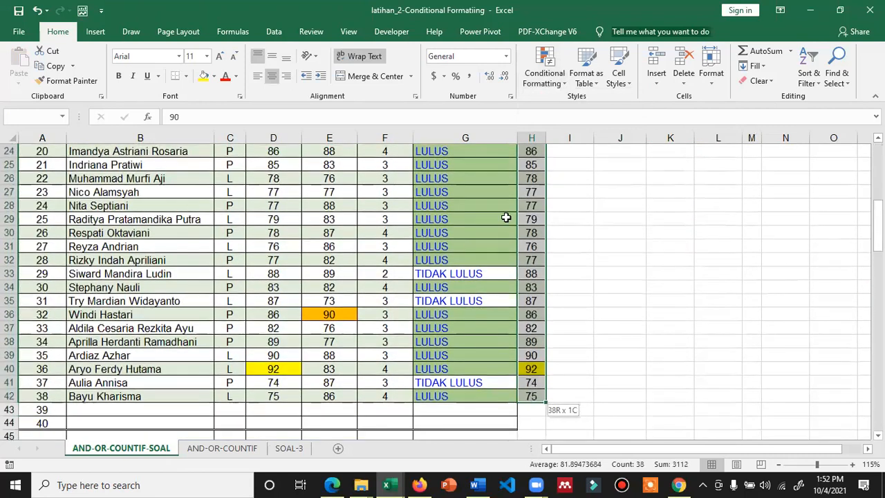
Apply Blue Gradient Fill data bars to H5:H42 and widen column H so they show fully
click(544, 73)
mouse_move(575, 164)
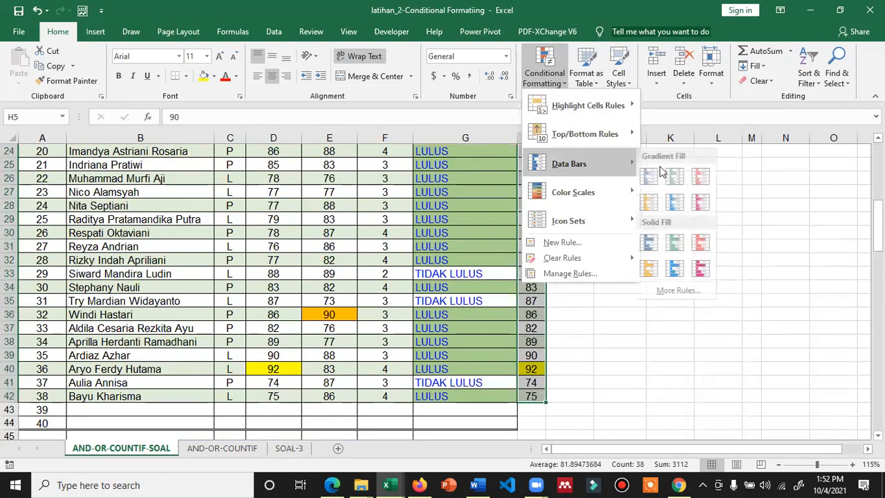
click(653, 178)
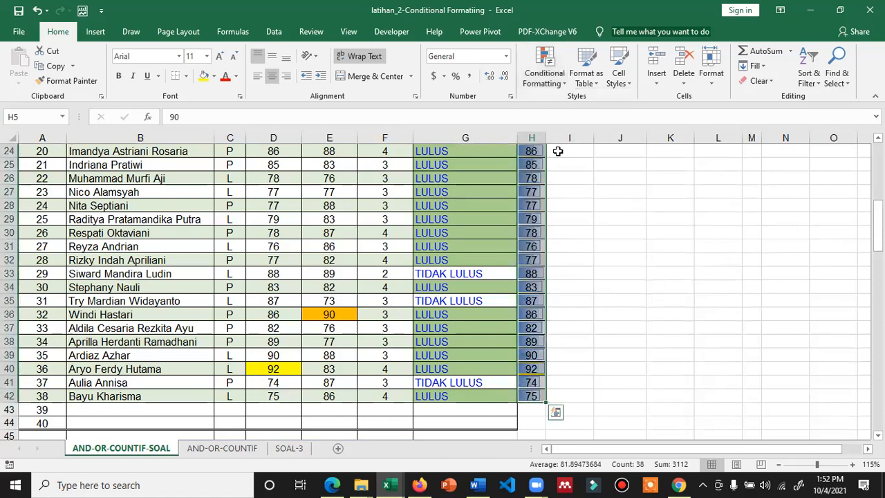
drag(646, 139, 682, 139)
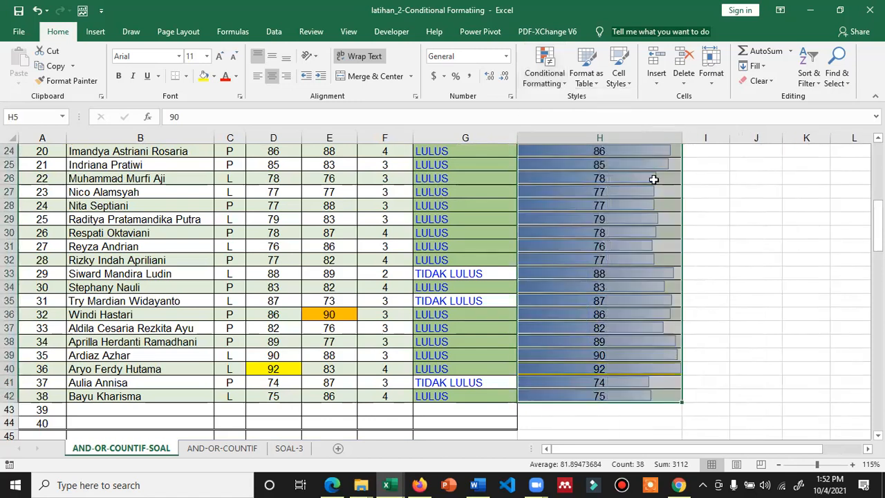
click(787, 241)
scroll(712, 266, up, 4)
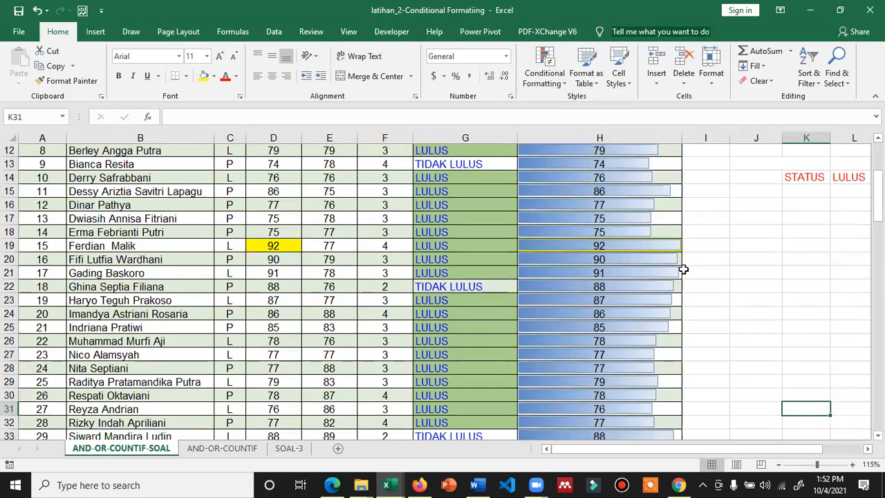
scroll(615, 273, up, 4)
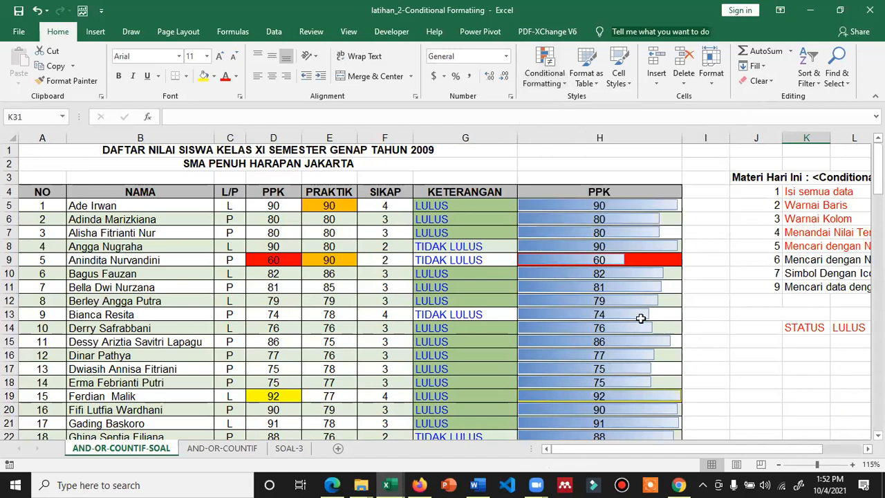
Undo the data bars, PPK copy and I12:I14 deletion, then add a new blank Sheet5
key(ctrl+z)
key(ctrl+z)
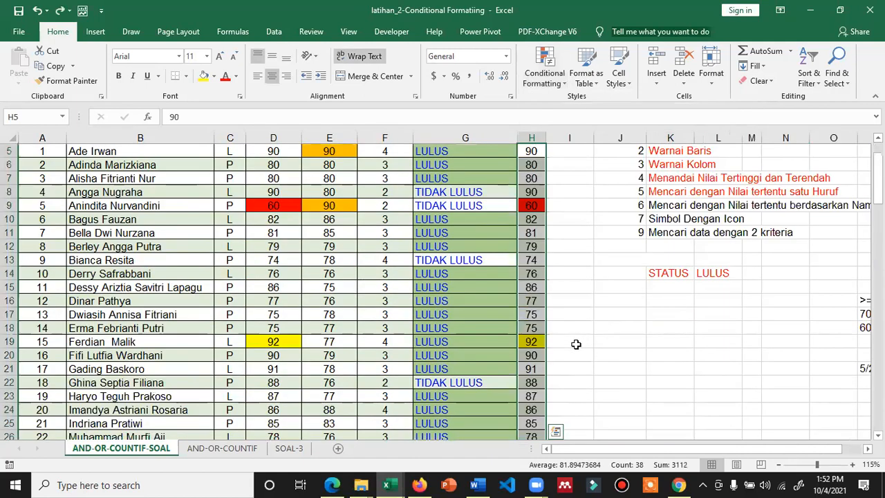
key(Right)
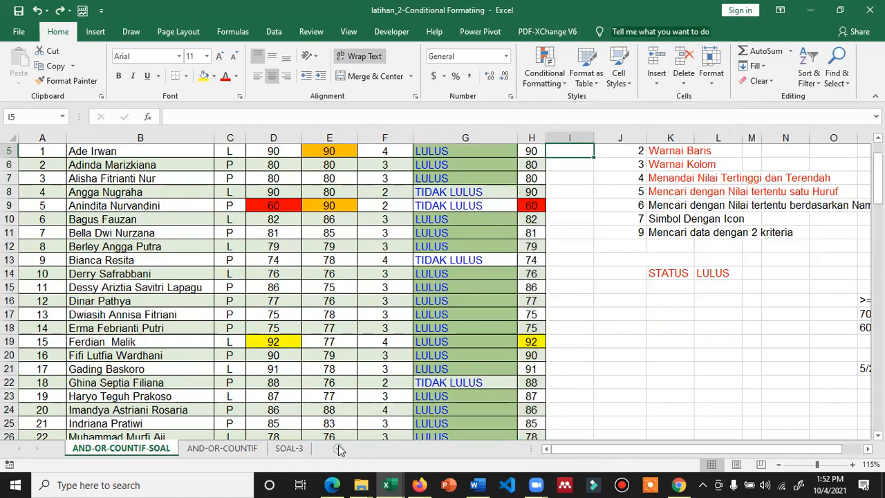
click(569, 379)
key(ctrl+z)
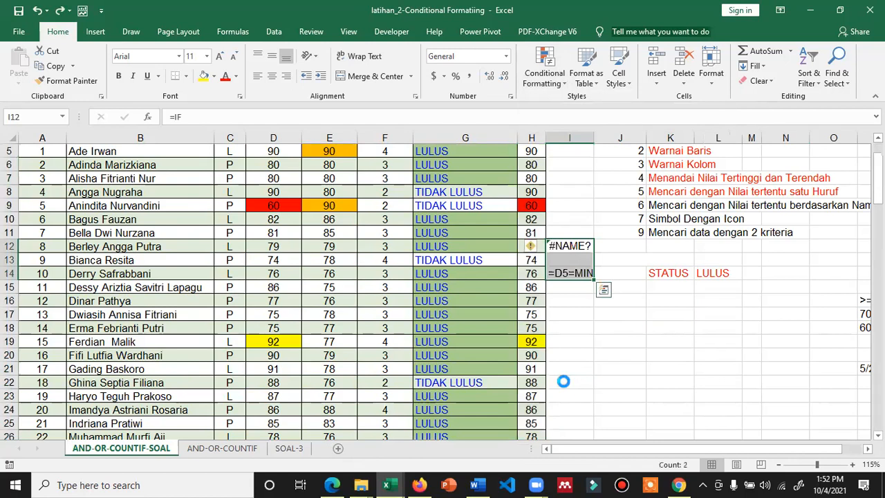
key(ctrl+z)
key(ctrl+z)
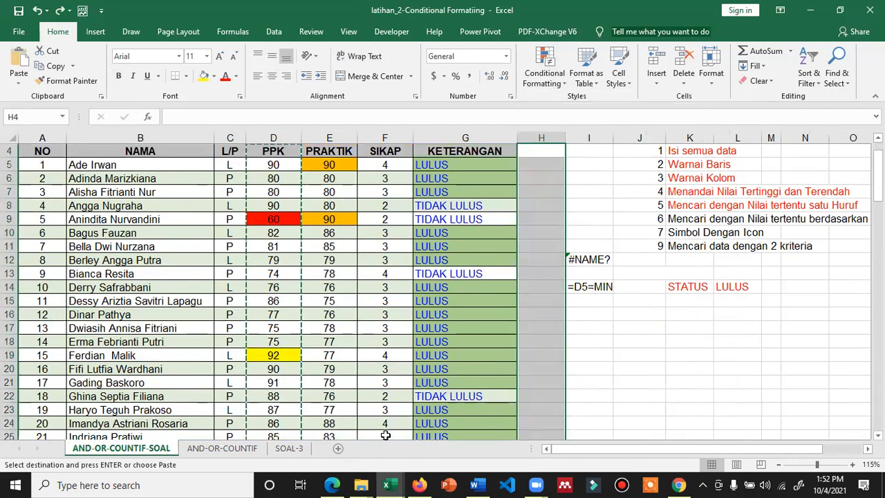
click(338, 448)
click(268, 184)
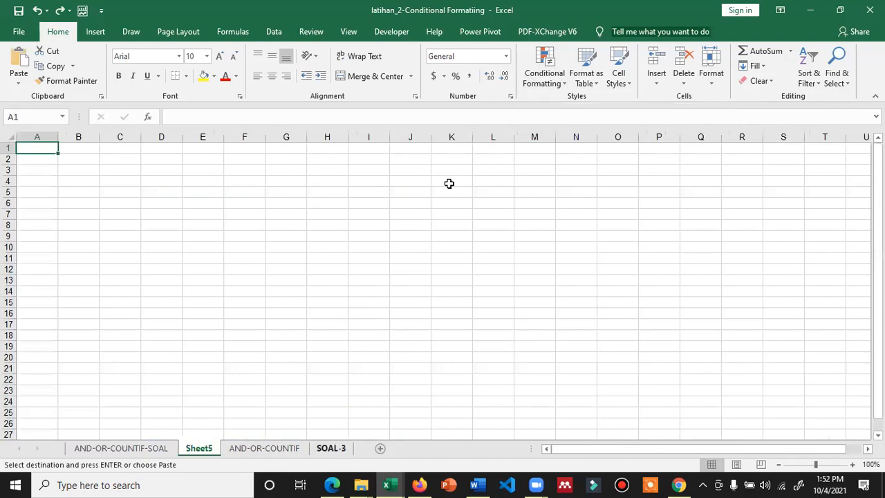
scroll(223, 201, up, 4)
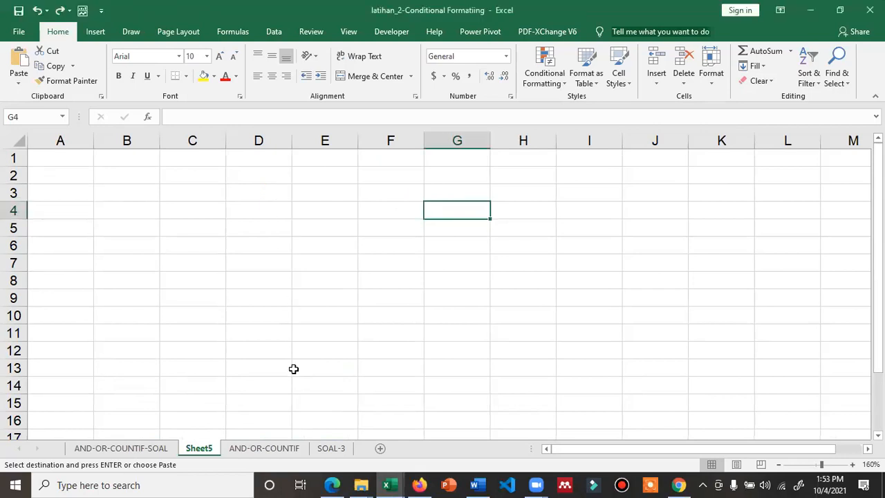
Enter a Data header in D3 with values 1, 12, 4, 5 and 10 below it
click(242, 197)
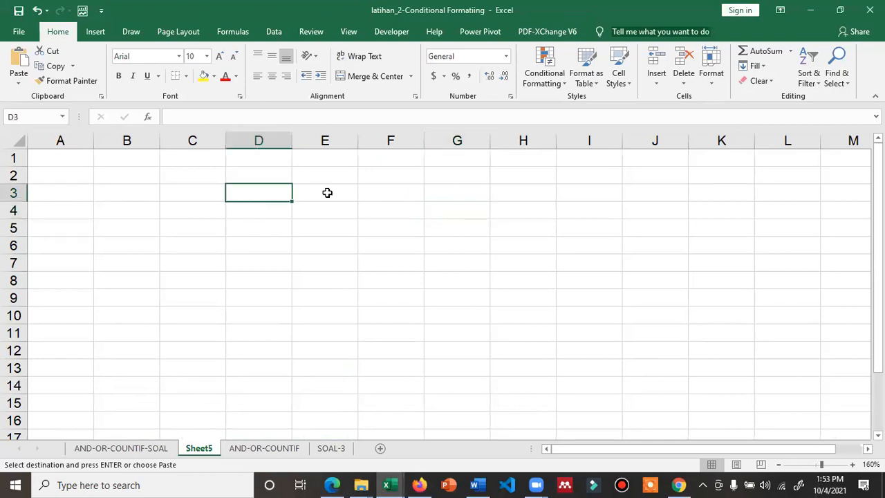
text(dATA)
key(Return)
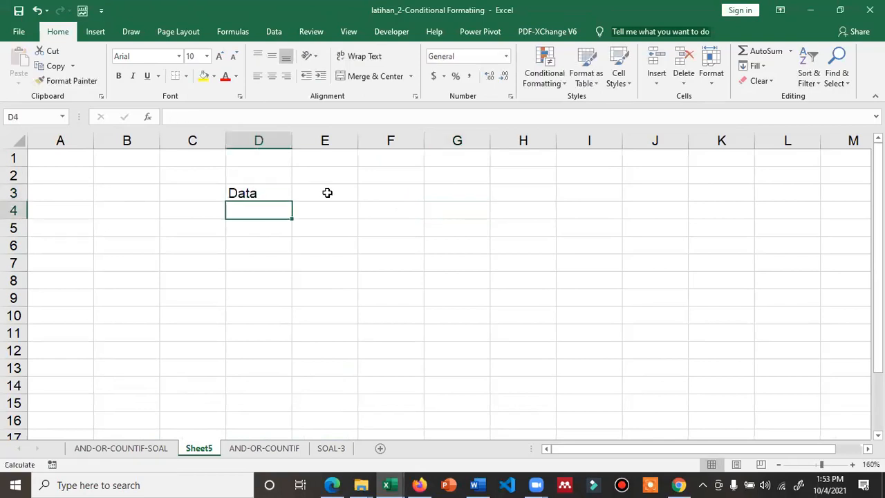
text(1)
key(Return)
text(3)
key(Return)
text(4)
key(Return)
text(5)
key(Return)
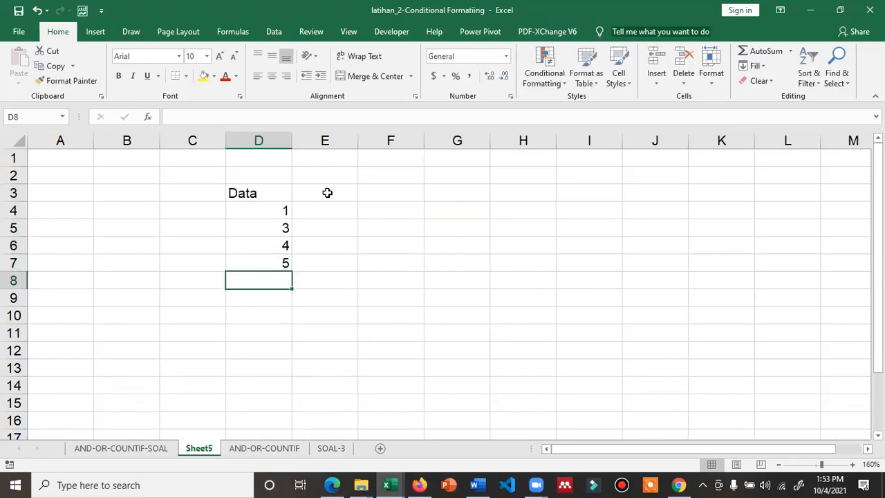
text(10)
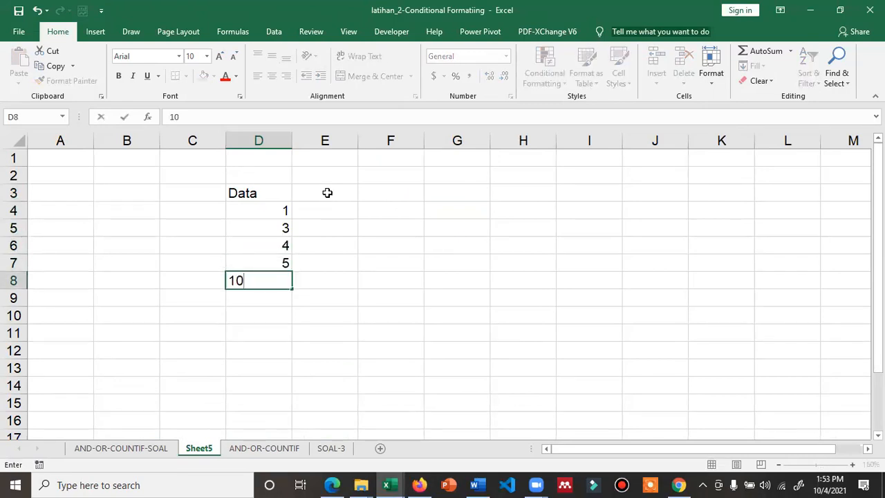
key(Up)
key(Up)
key(Up)
text(12)
key(Return)
Give D4:D8 blue gradient fill data bars
key(Up)
key(Up)
key(shift+Down)
key(shift+Down)
key(shift+Down)
key(shift+Down)
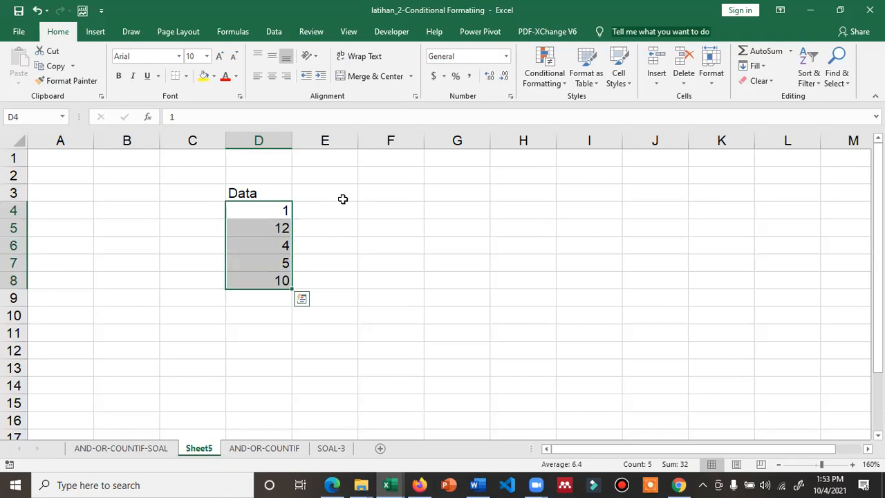
click(543, 74)
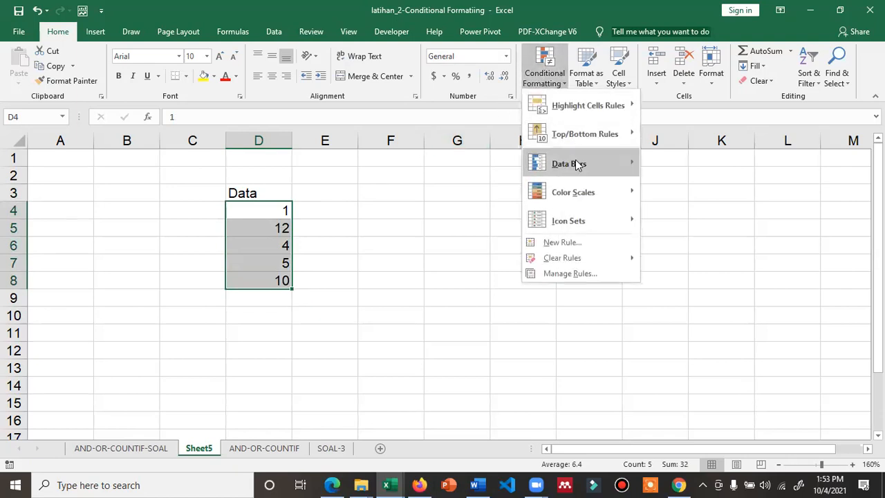
mouse_move(577, 164)
click(656, 179)
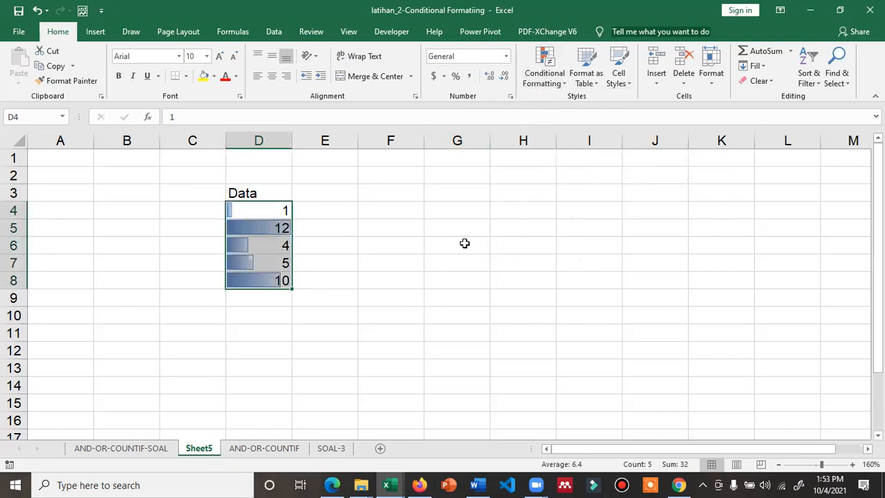
click(403, 294)
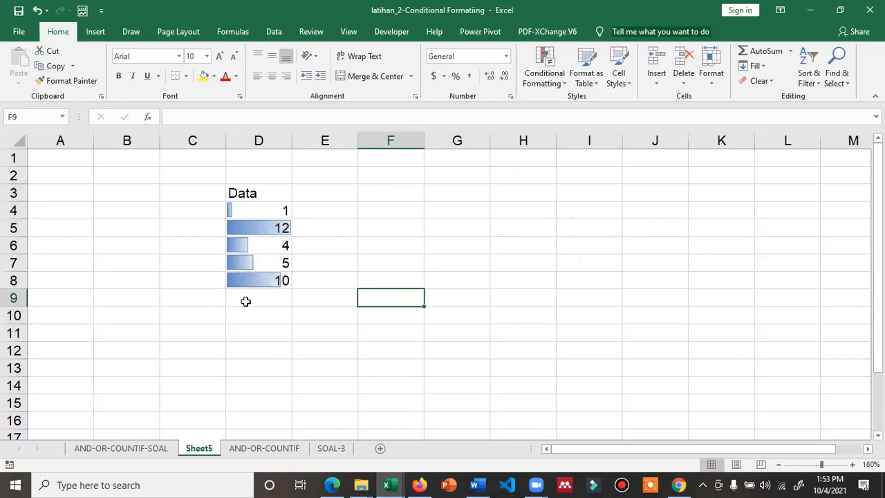
Enter =RANDBETWEEN(1,10) in cell C4
click(191, 205)
text(=r)
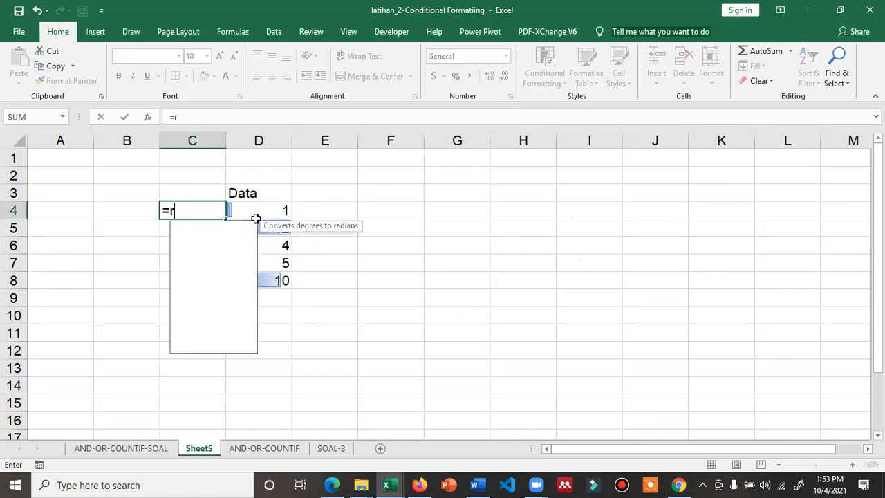
text(and()
key(BackSpace)
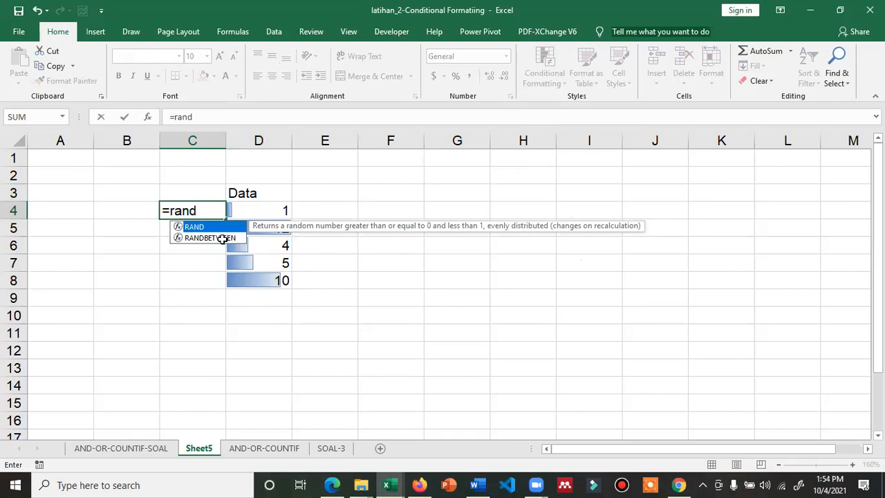
text(betw)
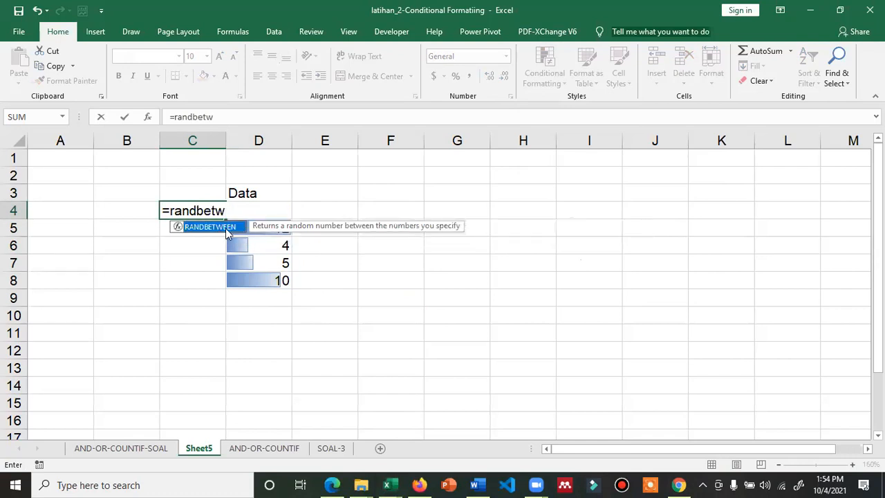
double_click(227, 233)
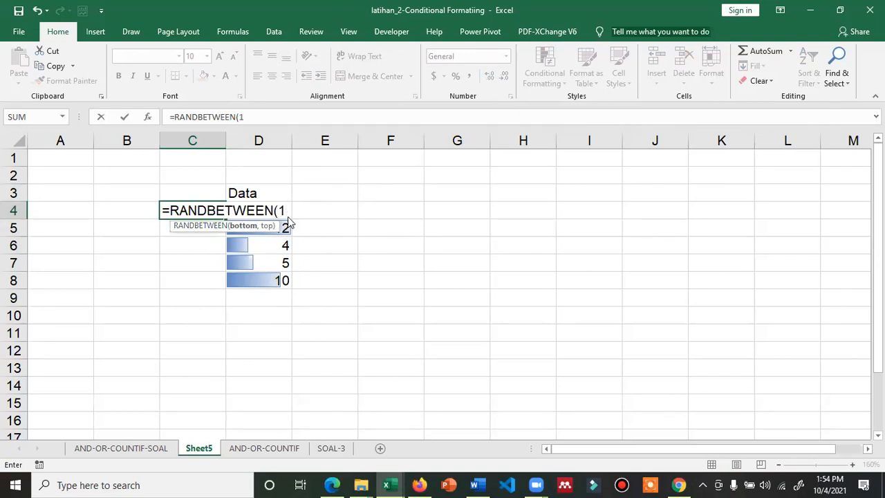
key(alt+Tab)
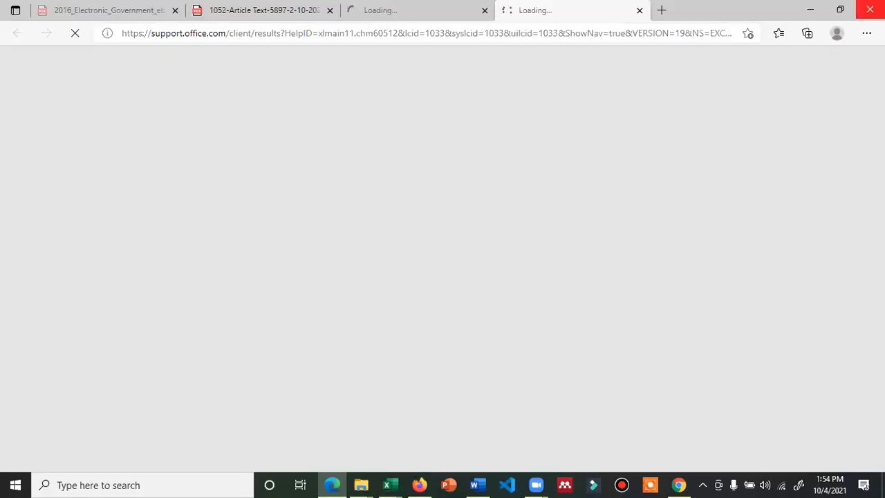
key(alt+Tab)
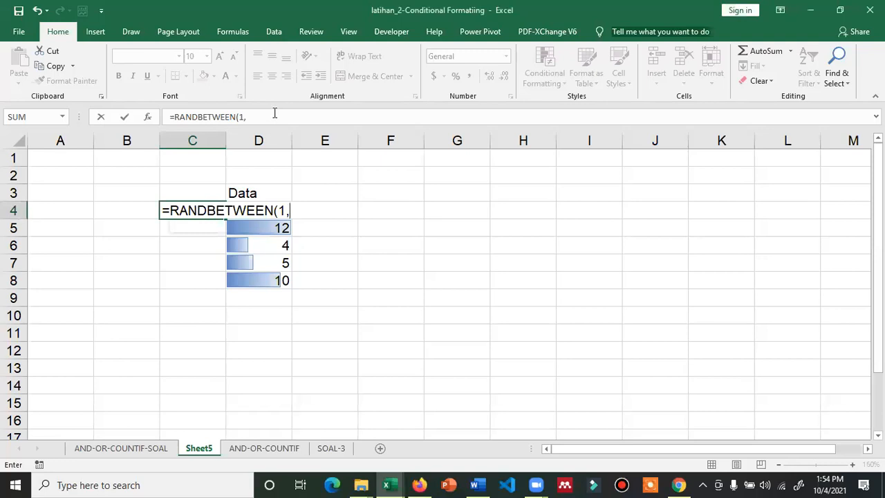
click(274, 116)
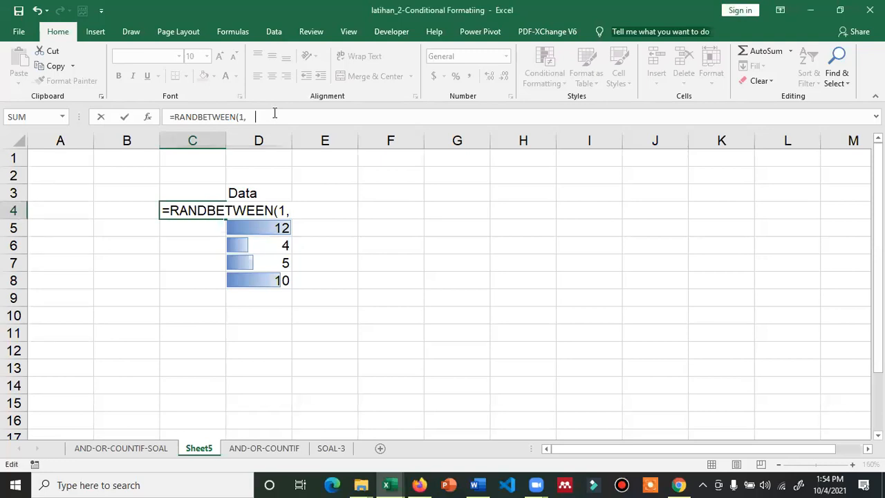
text(10))
key(Return)
Fill the formula down to C8 and paste C4:C8 over the Data values in D4:D8
click(220, 212)
drag(222, 221, 217, 294)
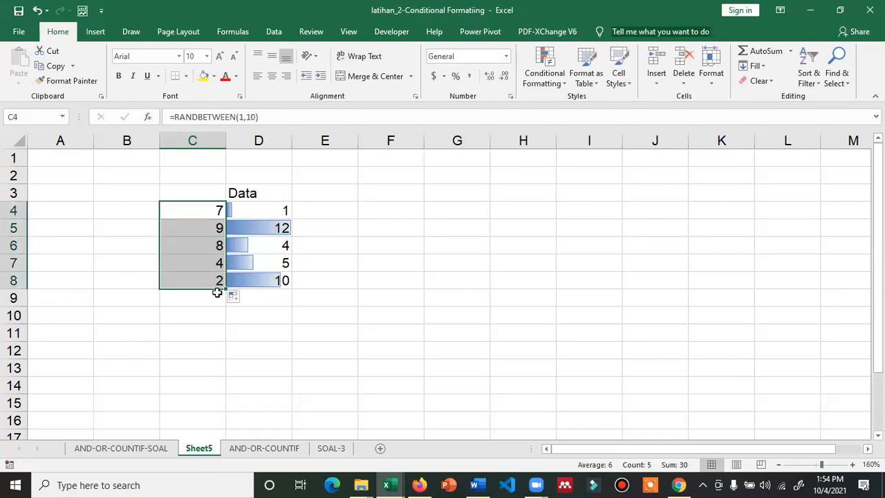
key(ctrl+c)
click(239, 213)
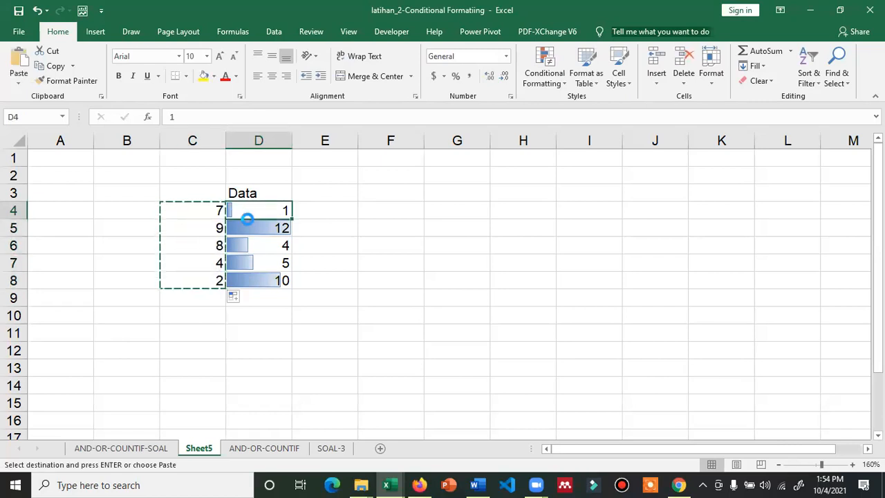
key(ctrl+v)
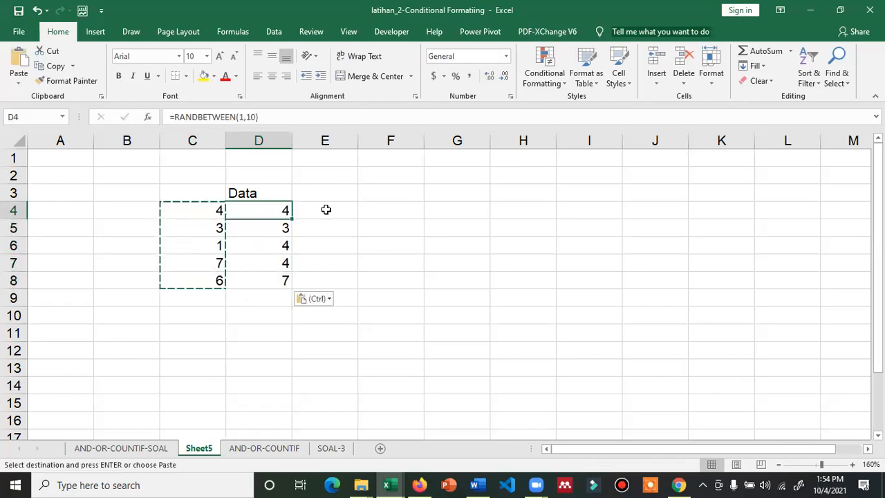
key(Escape)
drag(280, 283, 280, 283)
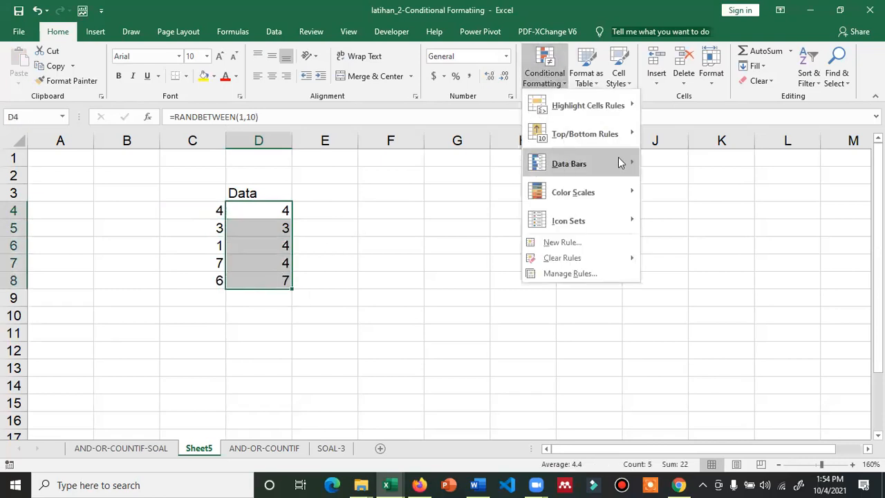
Apply orange gradient data bars to D4:D8 and widen column D
mouse_move(619, 163)
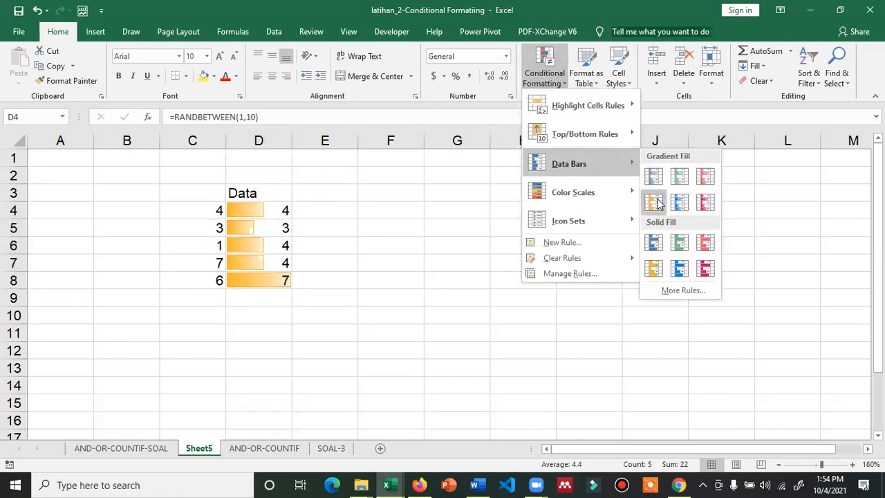
click(657, 202)
click(435, 243)
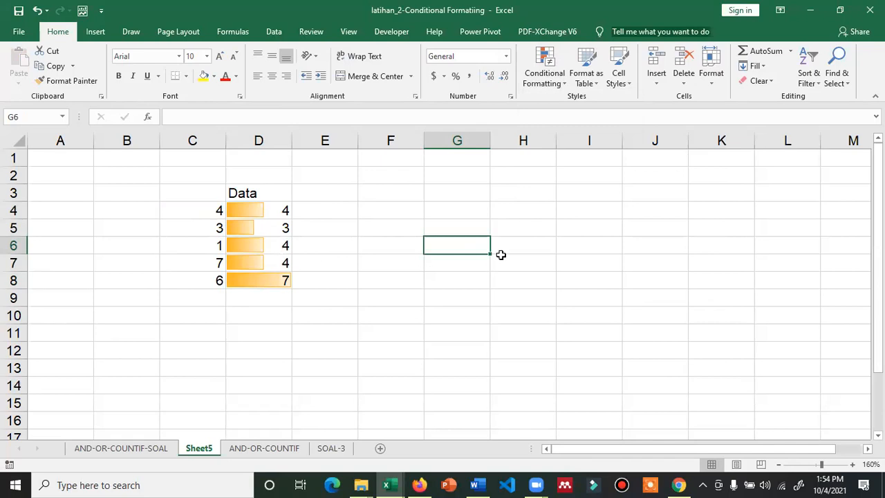
drag(404, 156, 464, 154)
Recalculate the random numbers in D4:D8 several times with F9
click(376, 328)
key(F9)
key(F9)
key(F9)
key(F9)
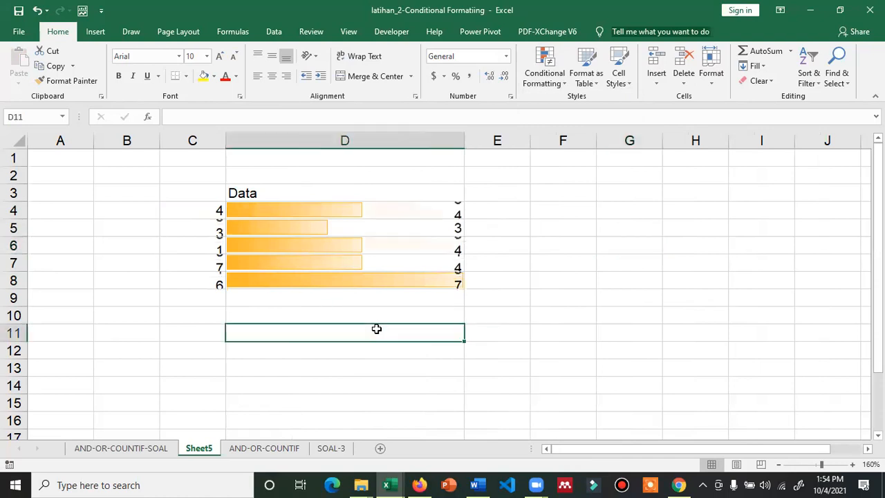
key(F9)
key(F9)
key(F9)
key(F9)
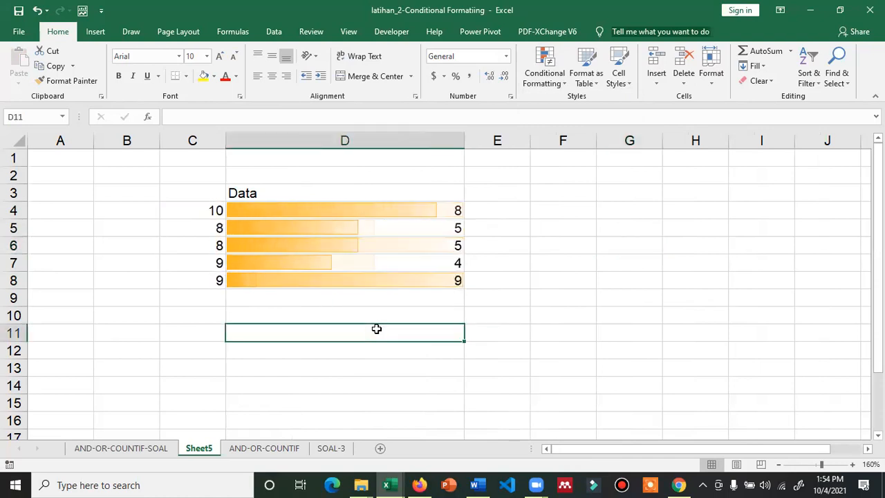
key(F9)
key(F9)
key(F9)
key(F9)
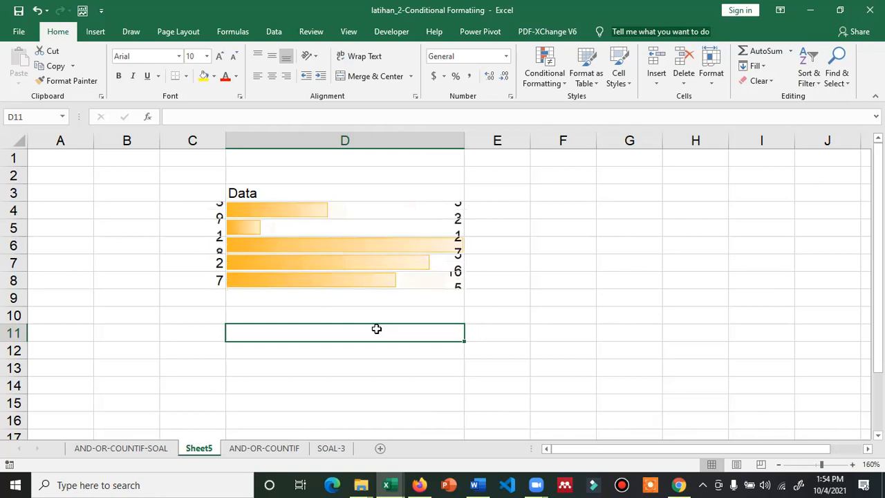
key(F9)
key(F9)
key(F9)
key(F9)
key(F9)
key(F9)
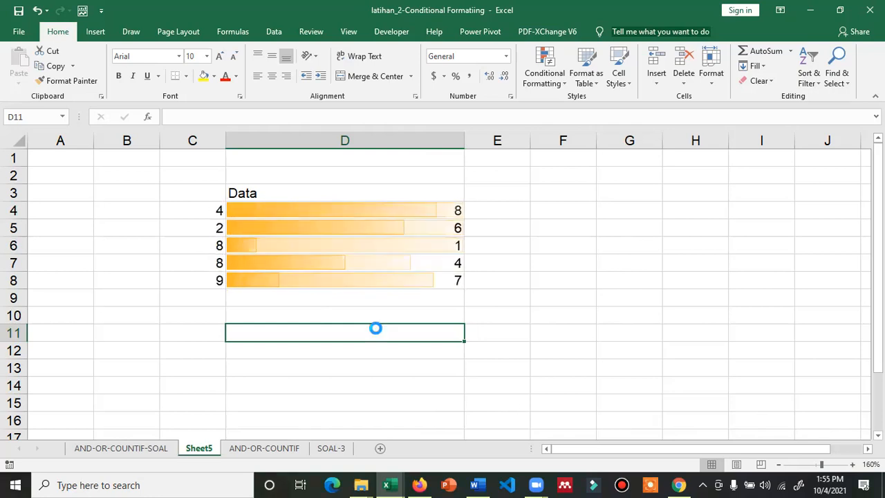
key(F9)
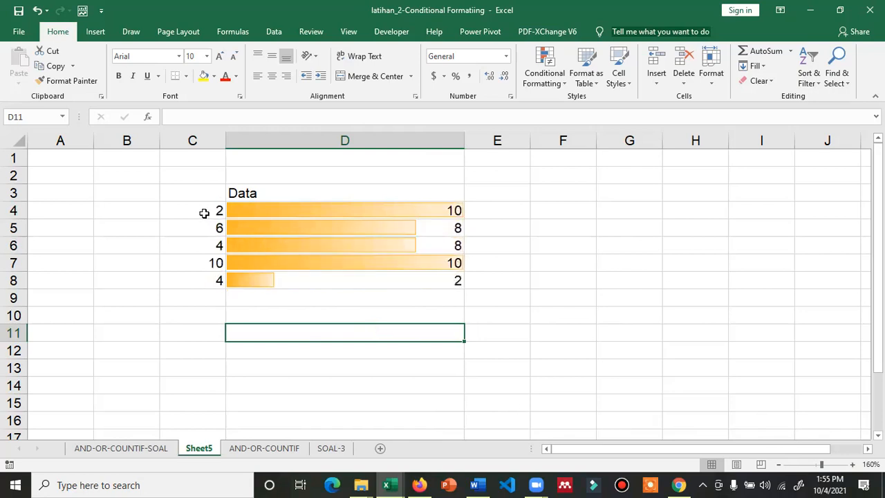
click(249, 207)
key(F9)
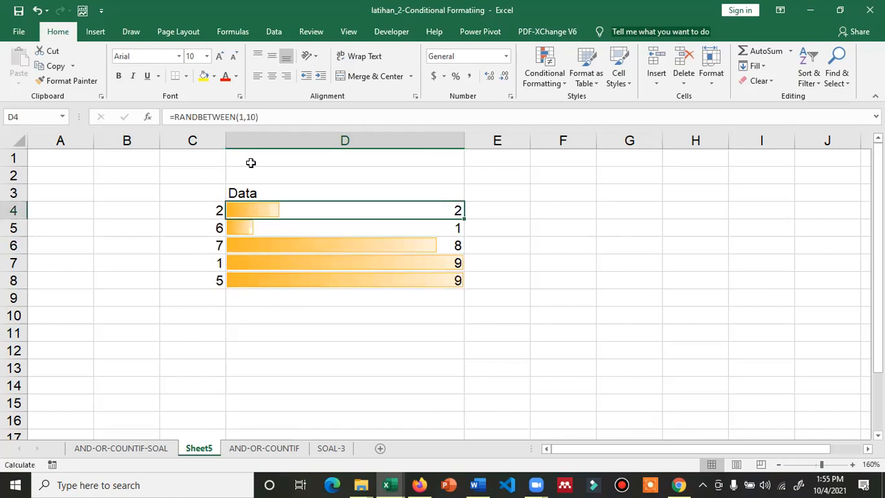
click(255, 117)
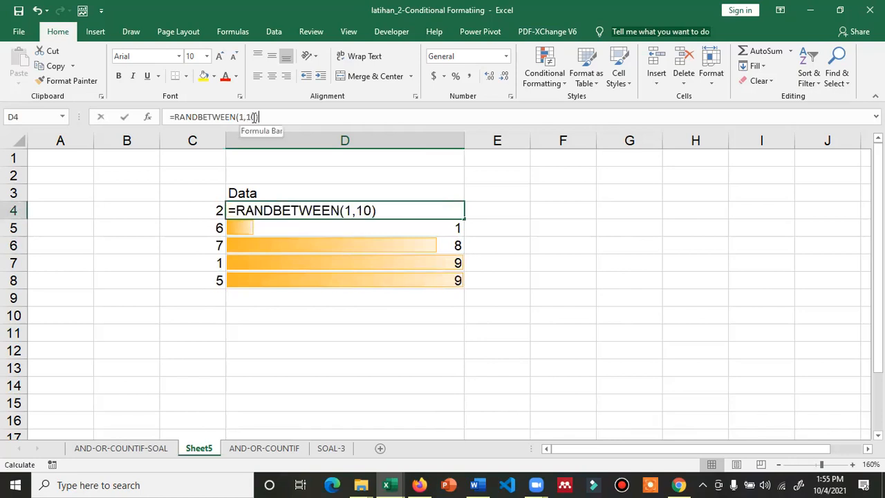
Change D4 to =RANDBETWEEN(1,100), fill it down to D8, and recalculate with F9
text(0)
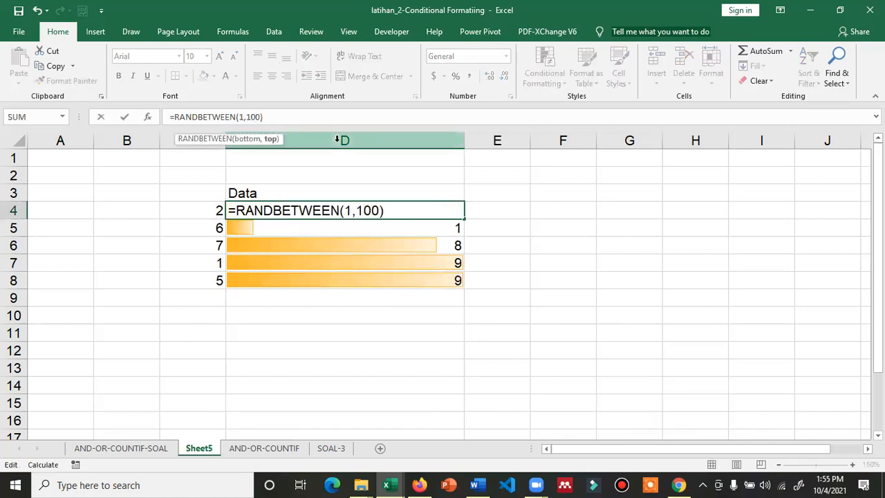
key(Return)
click(412, 208)
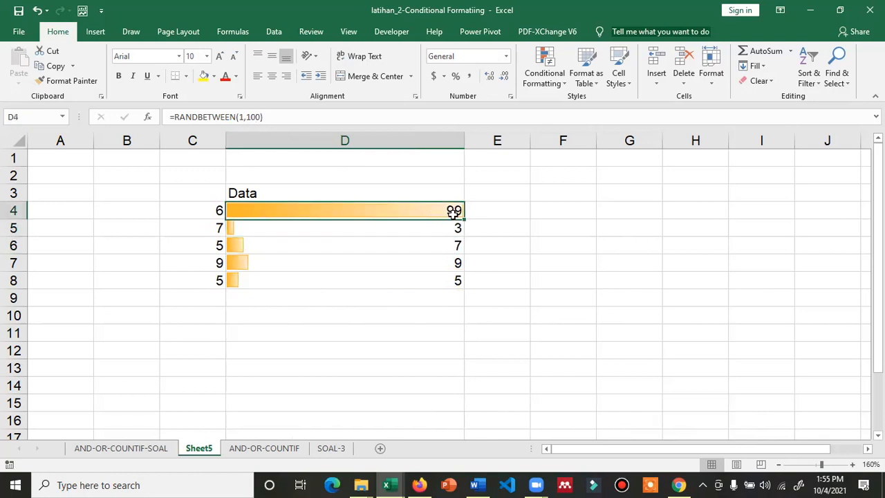
key(ctrl+Down)
click(456, 212)
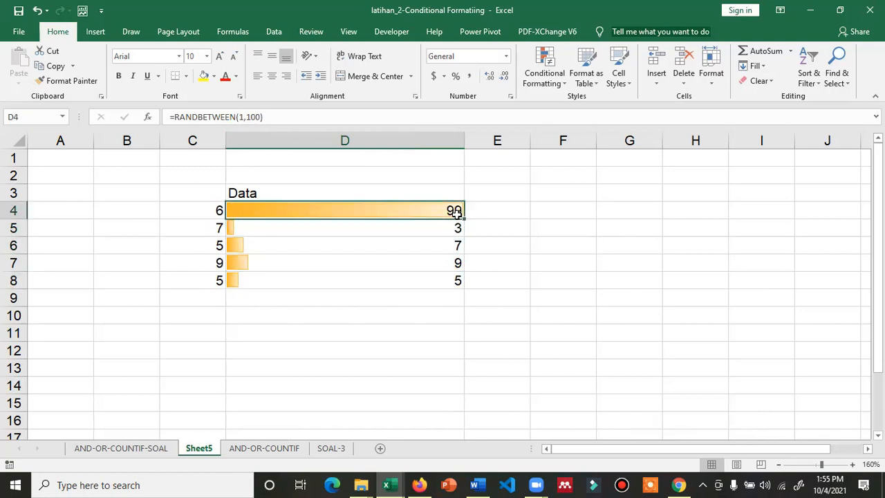
drag(466, 265, 462, 281)
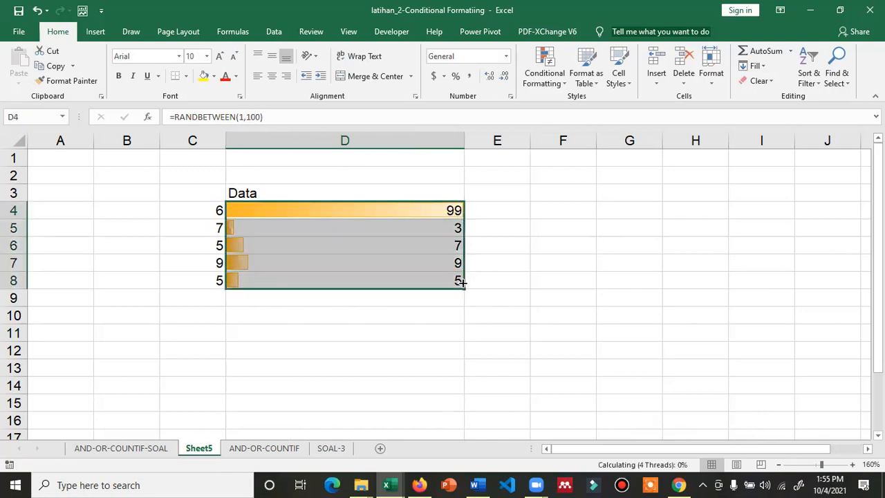
click(573, 282)
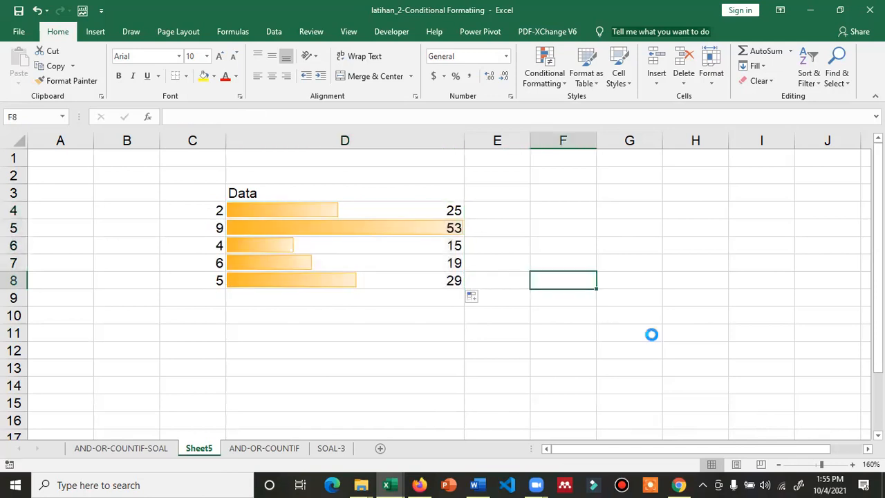
key(F9)
key(F9)
key(F9)
key(F9)
key(F9)
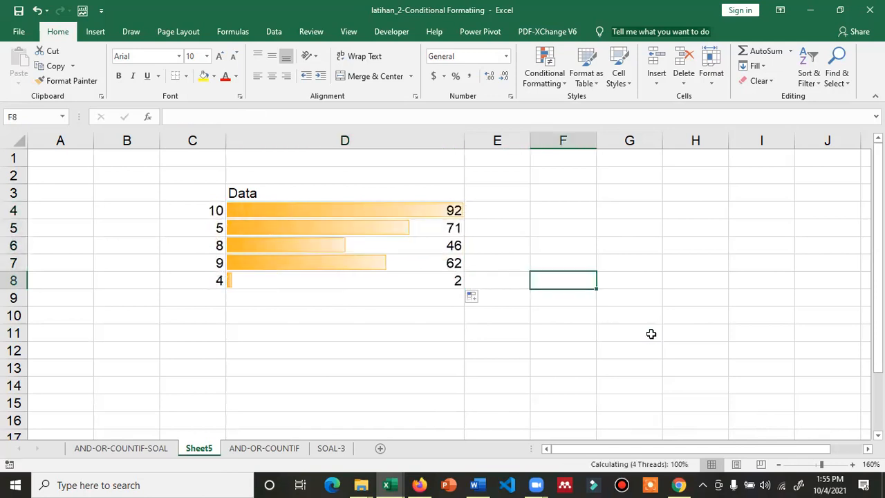
key(F9)
key(F9)
key(F9)
key(F9)
key(F9)
key(F9)
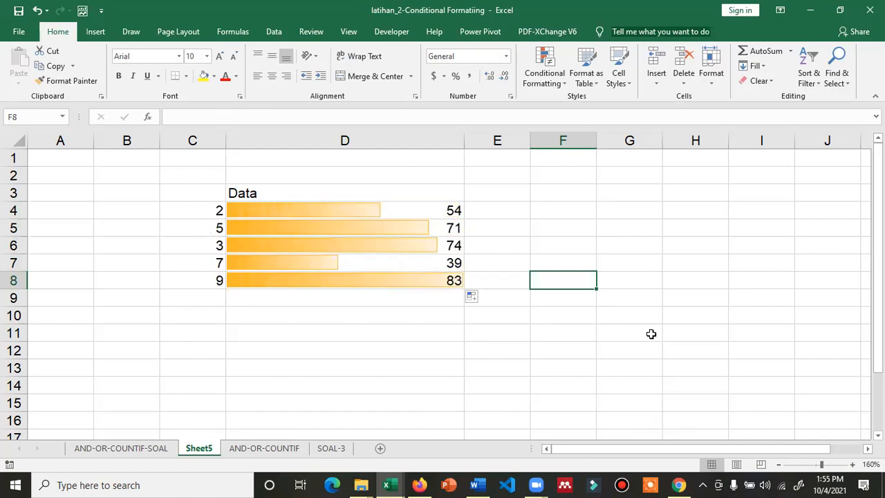
key(F9)
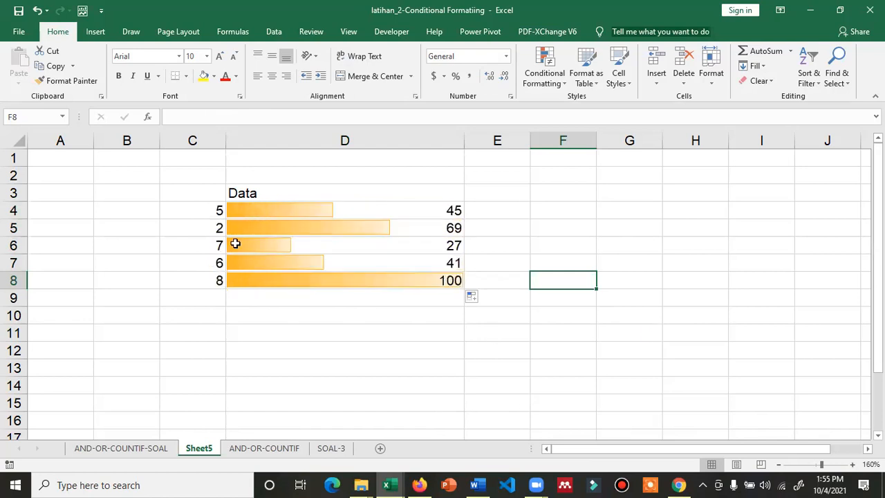
Clear the old numbers from C4:C8 and recalculate the random values again
click(216, 212)
drag(217, 212, 207, 275)
key(Delete)
click(320, 337)
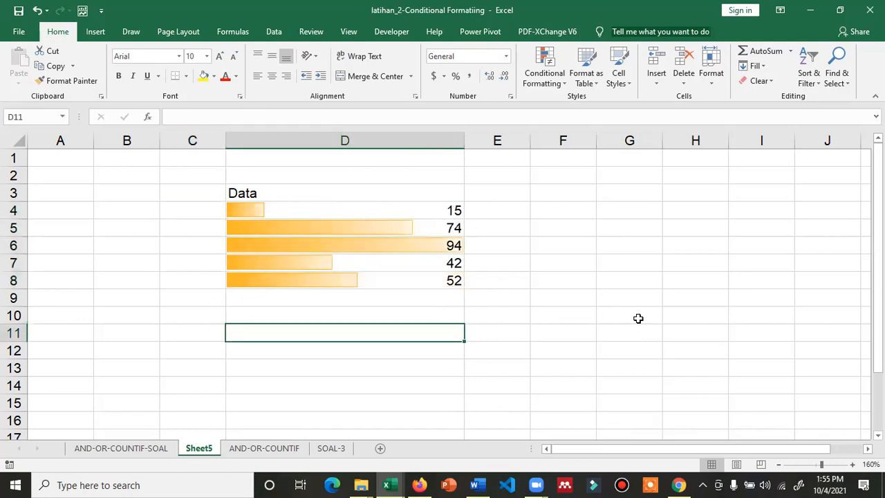
key(F9)
key(F9)
key(F9)
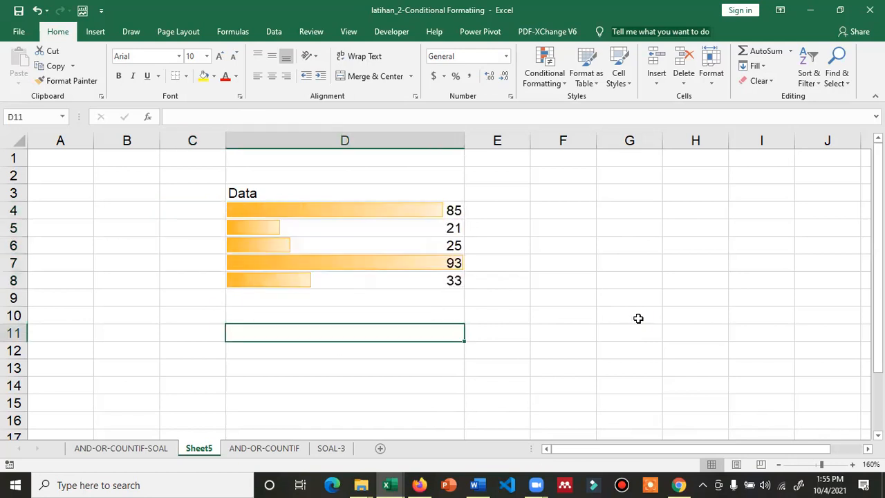
key(F9)
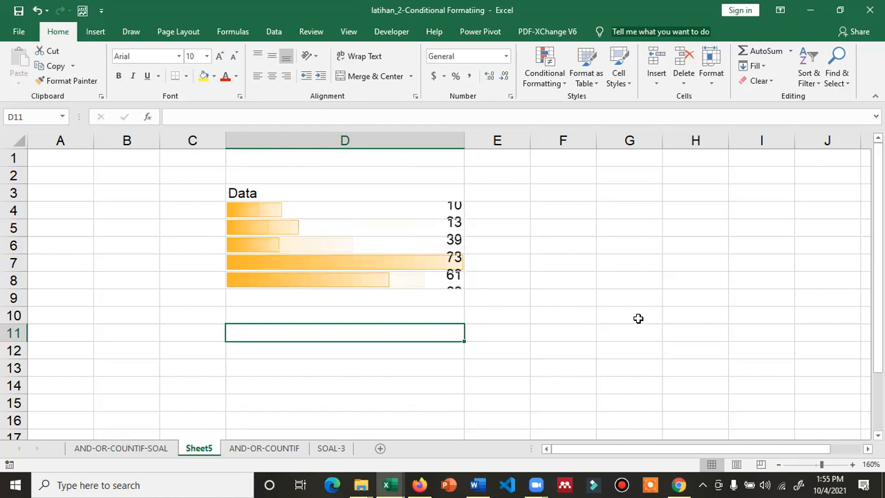
key(F9)
key(F9)
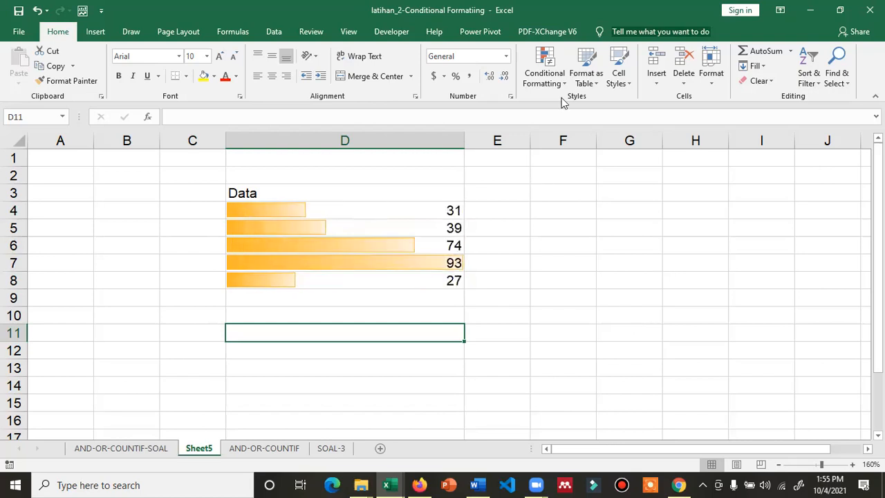
Open the Conditional Formatting menu without choosing anything, then reselect D4:D8
click(546, 77)
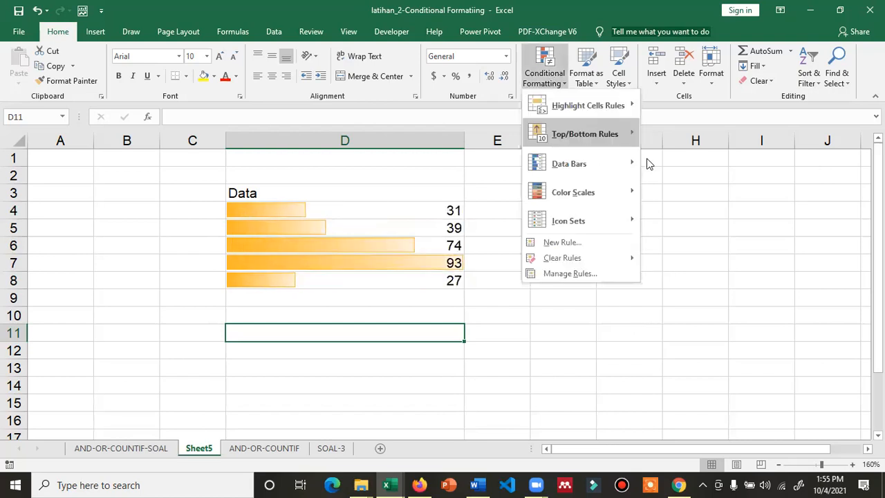
mouse_move(649, 163)
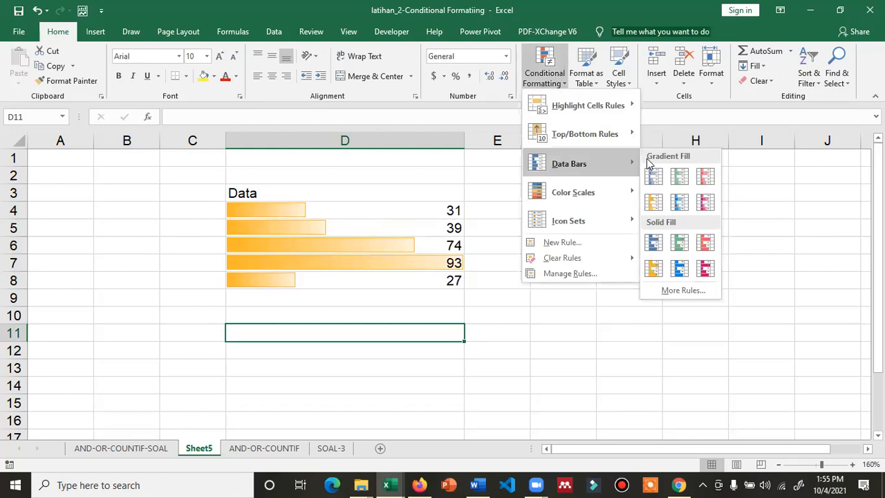
click(439, 211)
drag(440, 212, 434, 275)
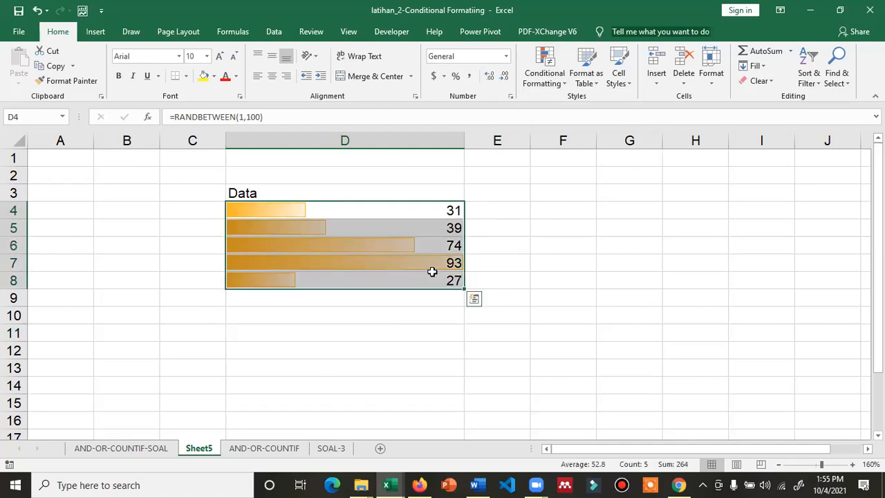
click(496, 210)
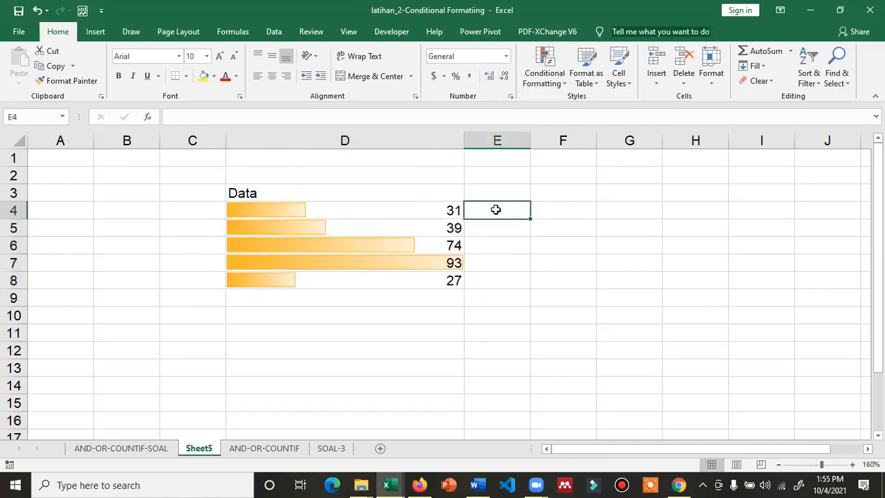
click(453, 210)
click(490, 209)
text(=rand)
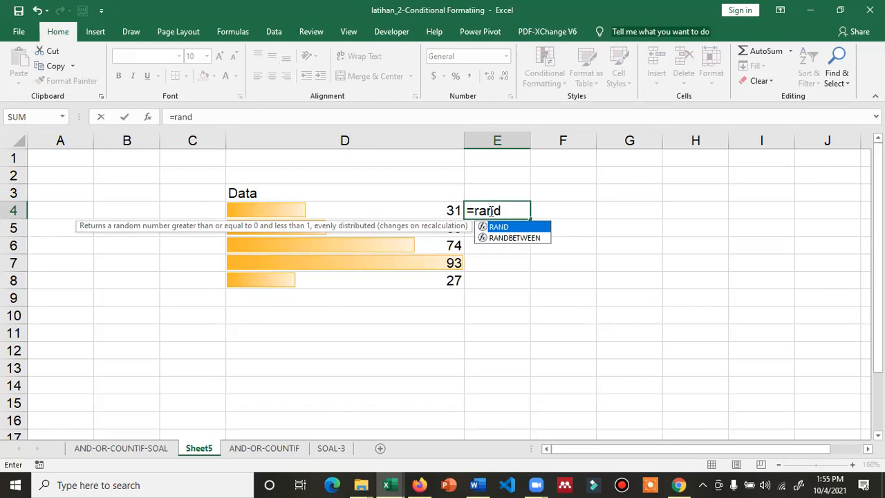
double_click(496, 238)
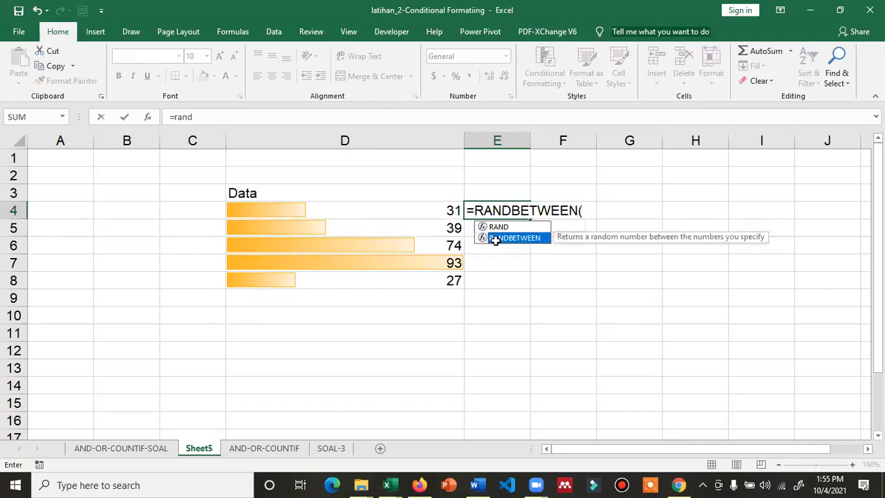
text(1:10))
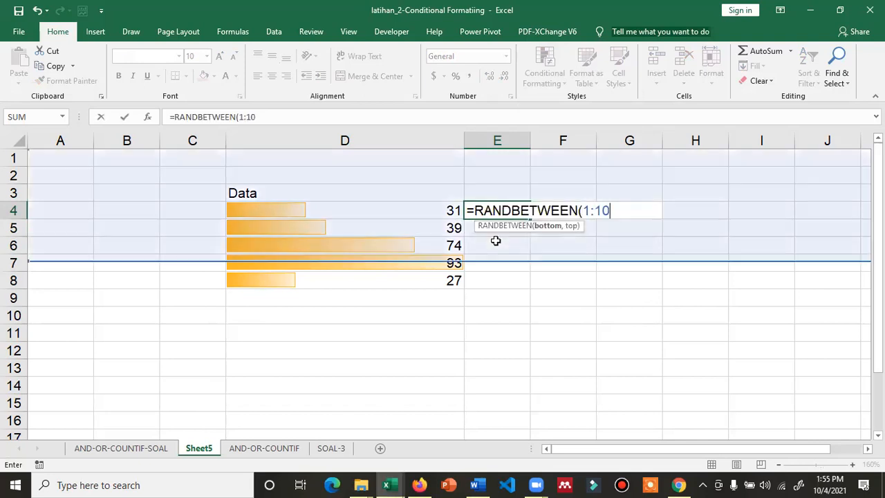
key(Return)
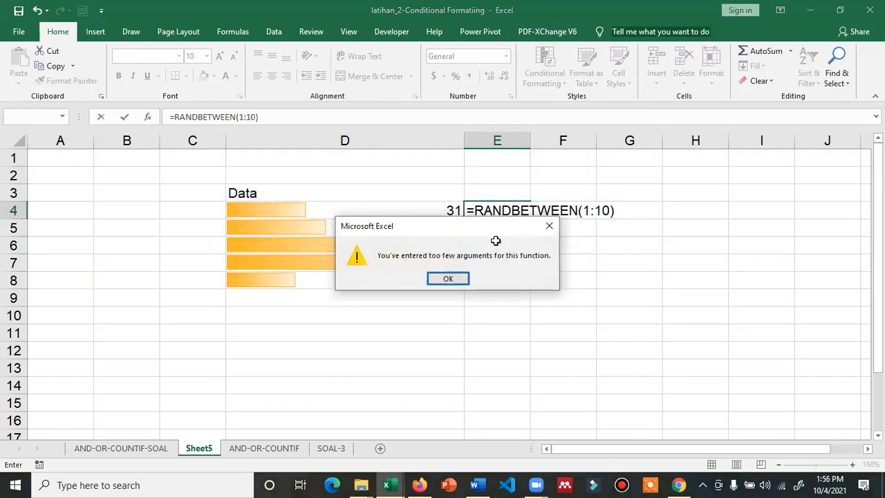
key(Return)
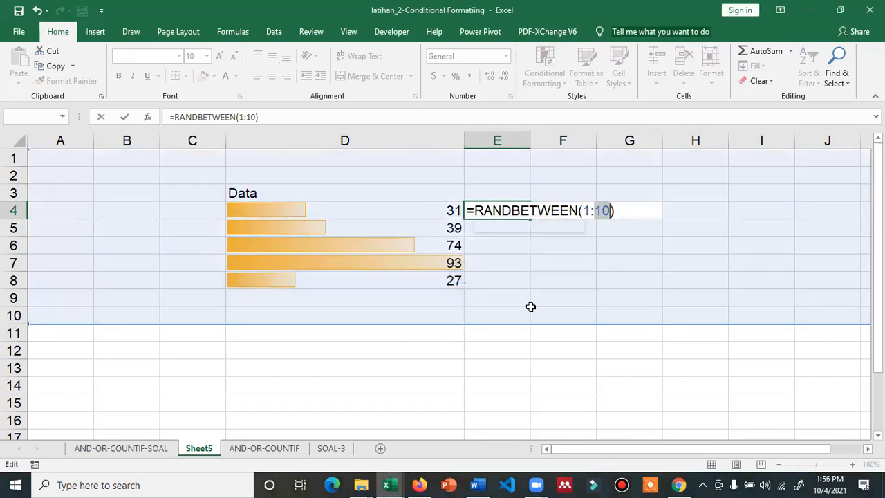
key(Escape)
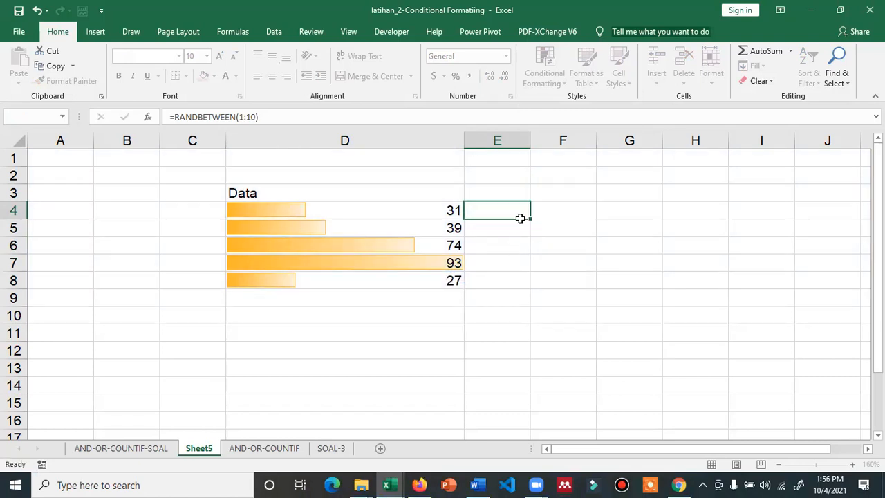
key(Down)
key(Down)
key(Down)
key(Down)
key(Down)
key(Down)
key(Down)
key(Left)
text(=randbet)
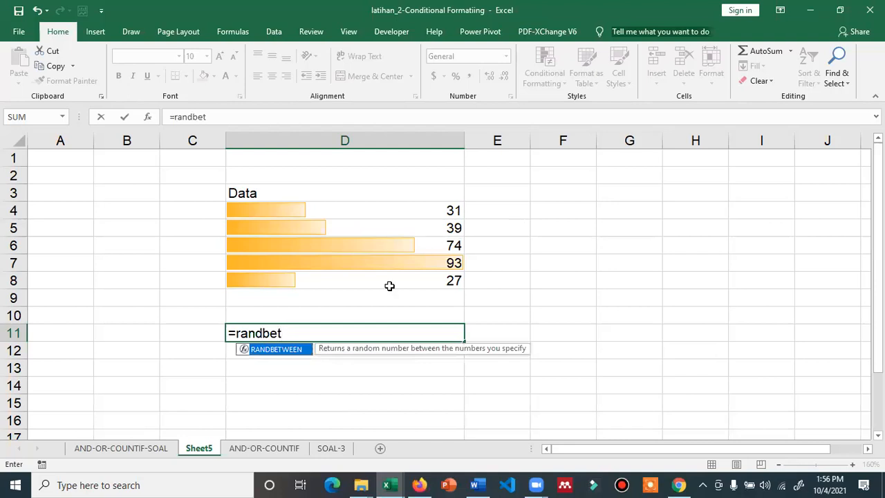
Enter =RANDBETWEEN(1,10) in D11 and fill it down through D15
double_click(295, 350)
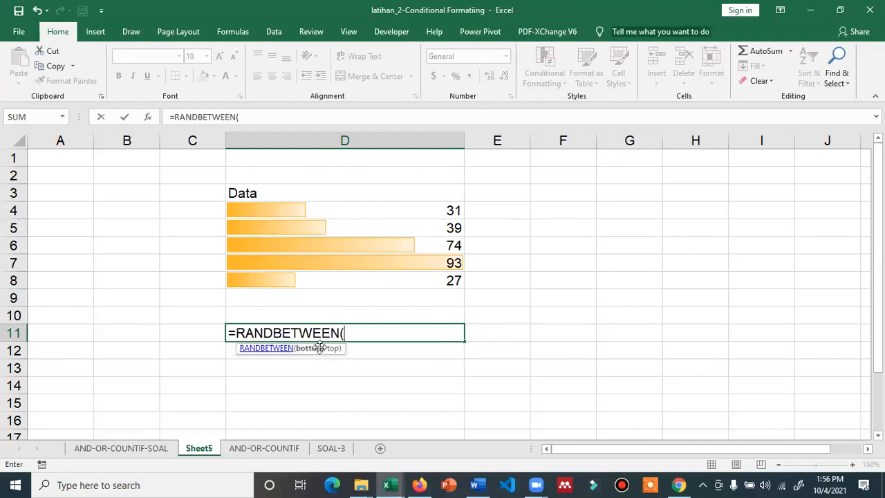
click(291, 354)
click(871, 9)
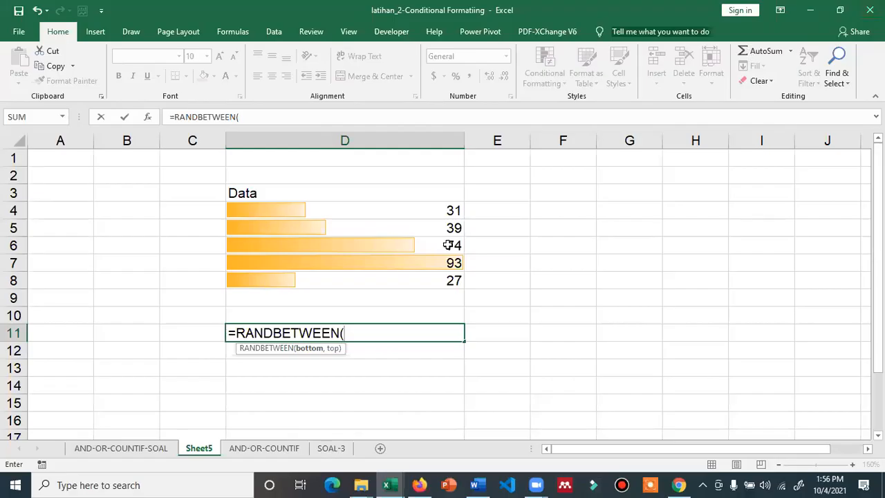
text(1,10))
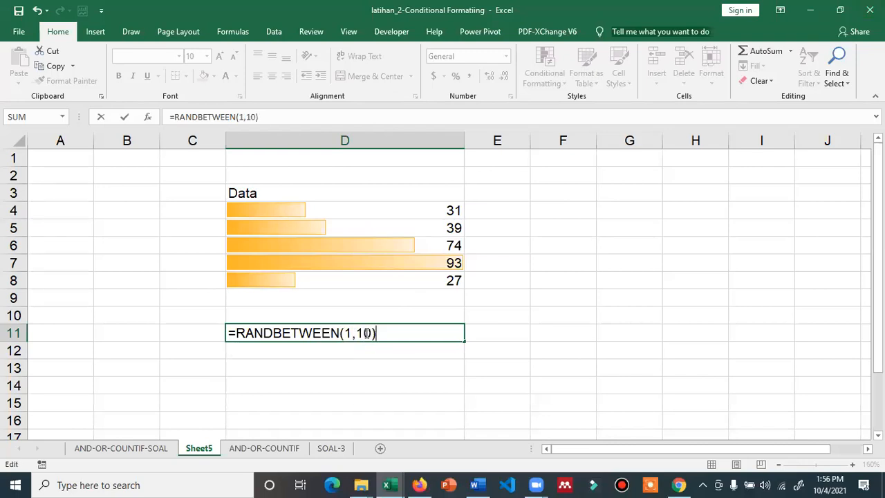
key(Return)
click(445, 336)
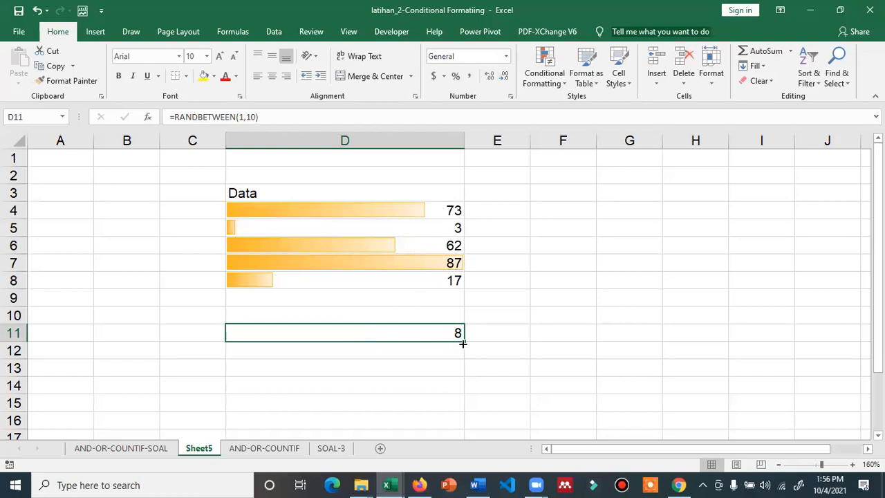
drag(456, 387, 458, 406)
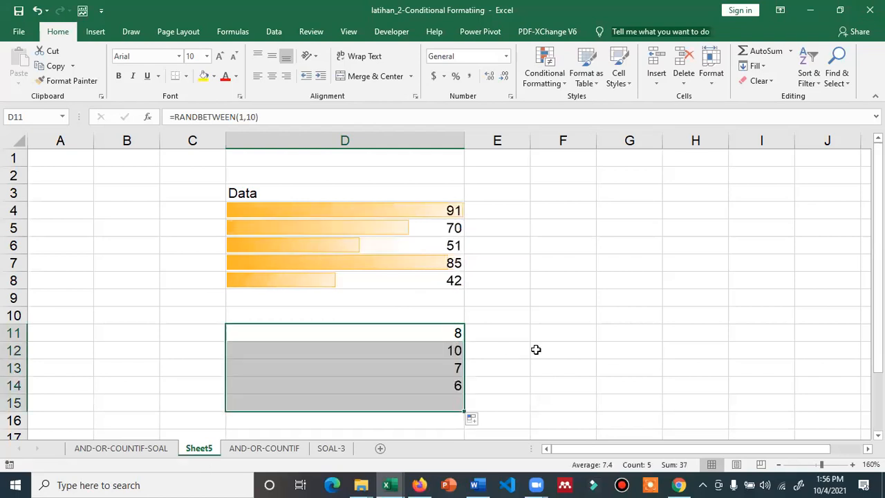
Apply the 3 Triangles icon set to D11:D15 and switch to the AND-OR-COUNTIF-SOAL sheet
click(547, 81)
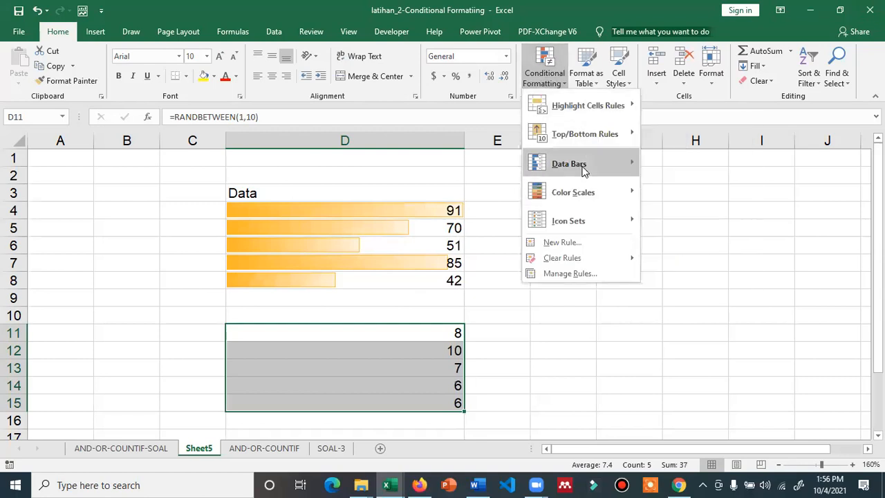
mouse_move(581, 164)
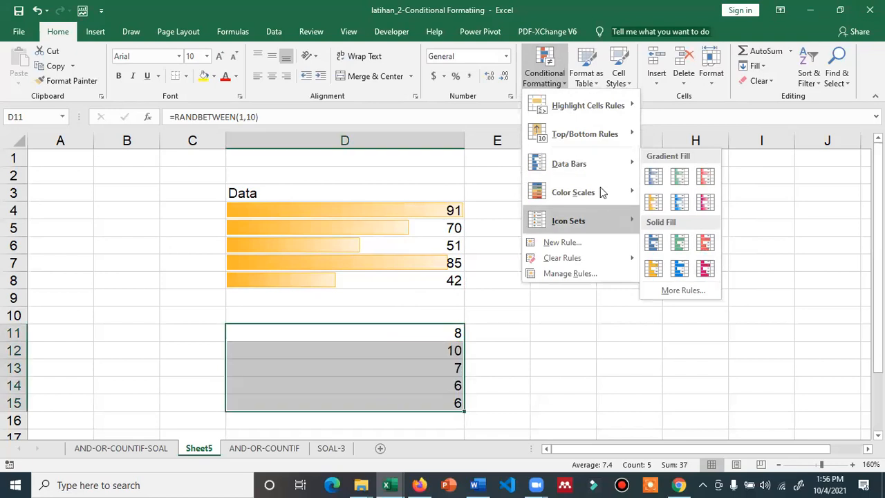
mouse_move(600, 192)
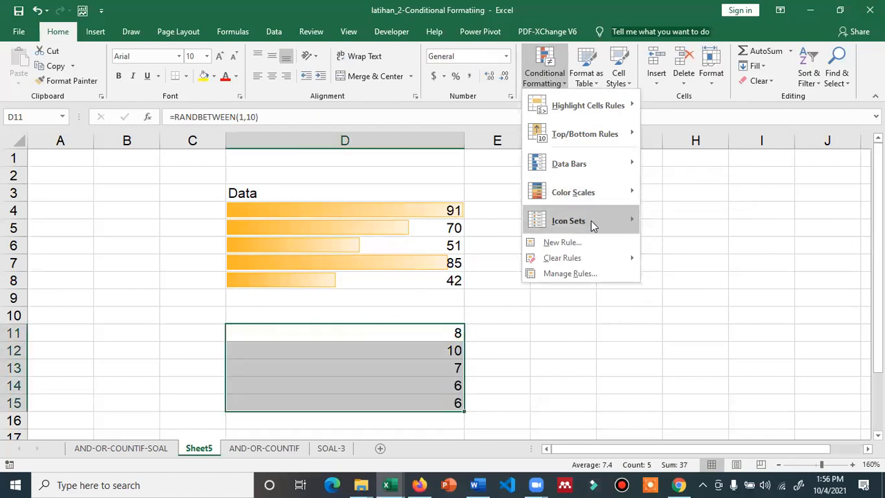
mouse_move(591, 222)
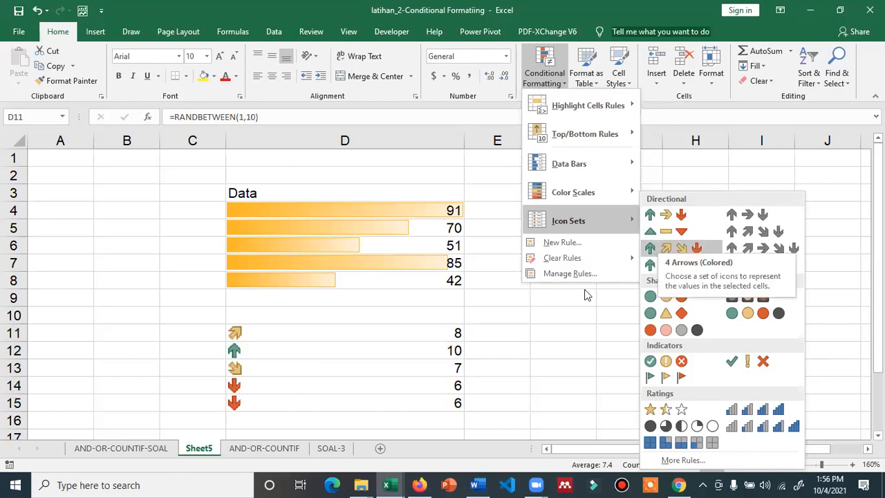
click(656, 235)
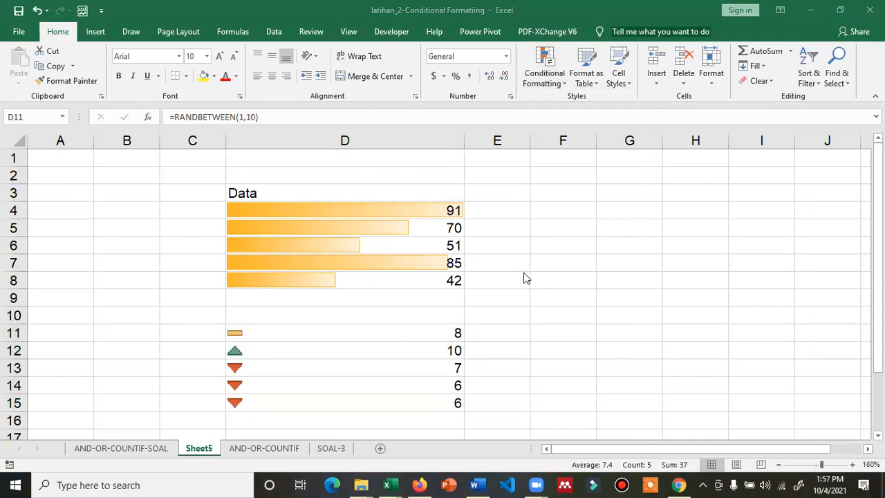
click(137, 454)
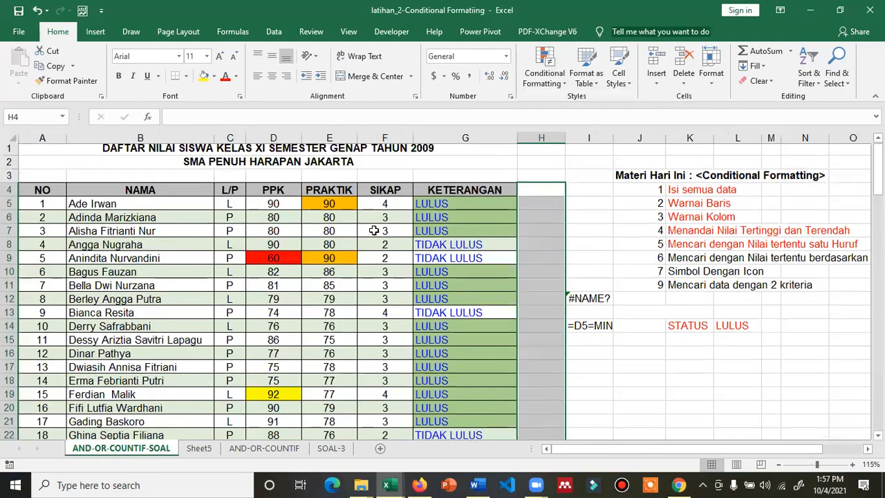
Select the SIKAP score in F5, scroll through the grade table, and open Conditional Formatting
click(382, 205)
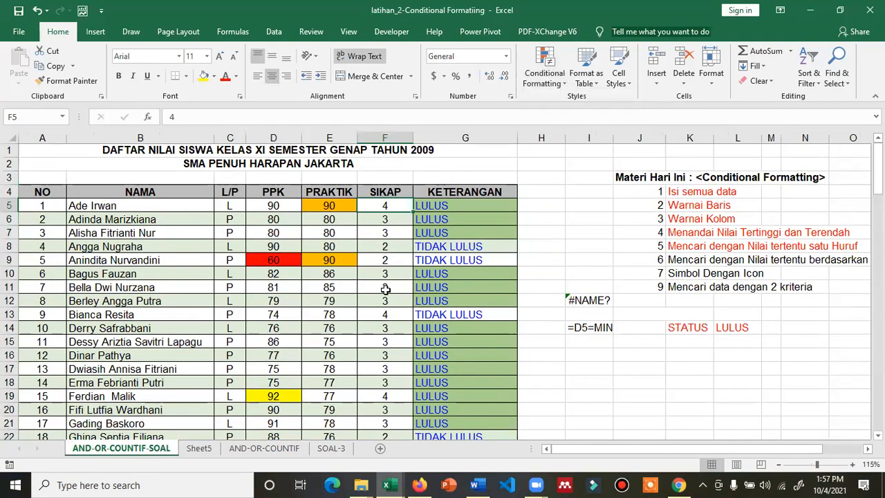
scroll(391, 381, down, 2)
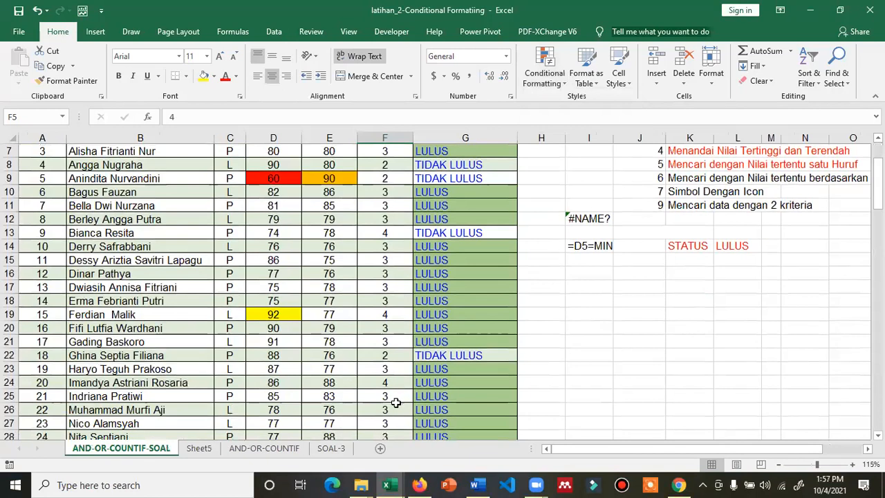
scroll(392, 352, up, 2)
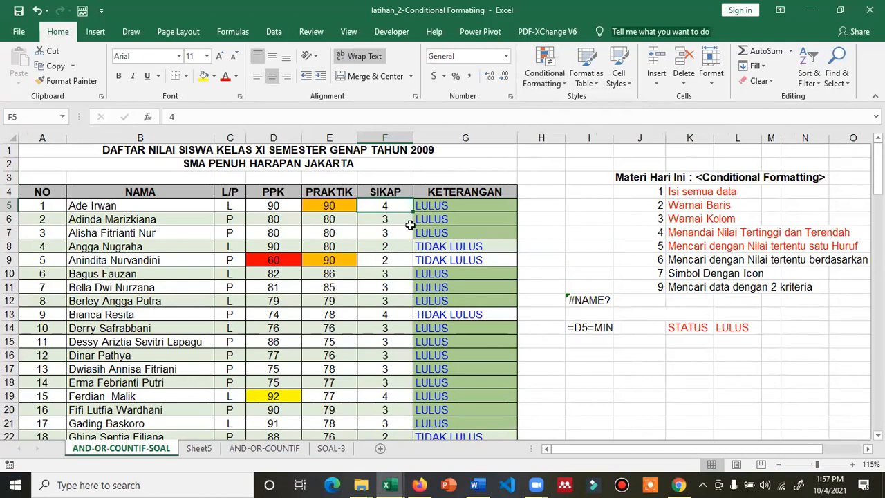
scroll(394, 220, down, 9)
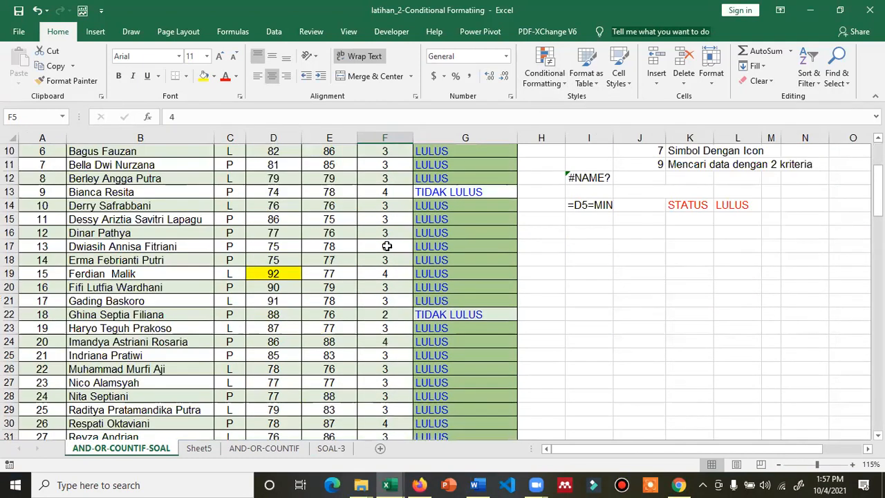
scroll(367, 289, down, 6)
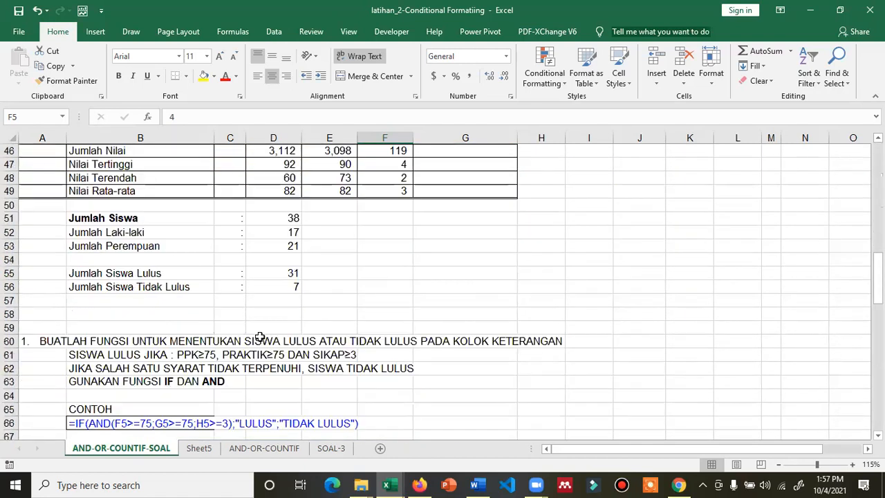
scroll(191, 385, down, 1)
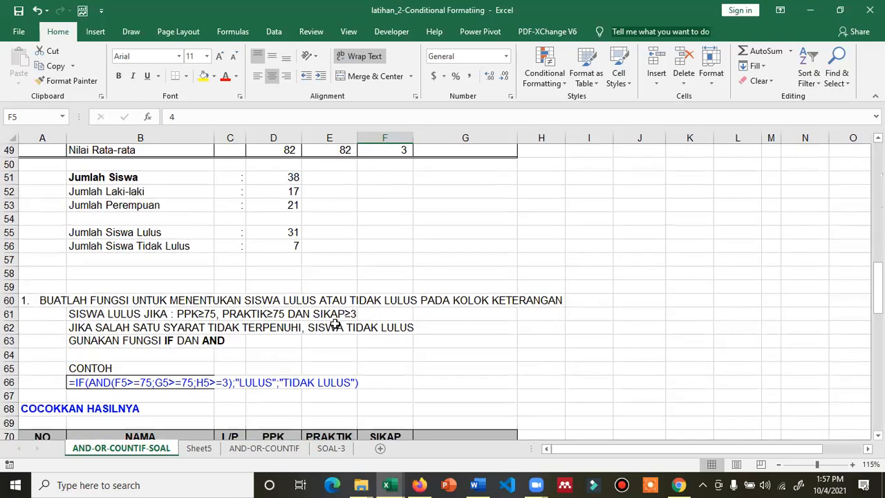
scroll(338, 314, up, 14)
scroll(384, 223, up, 2)
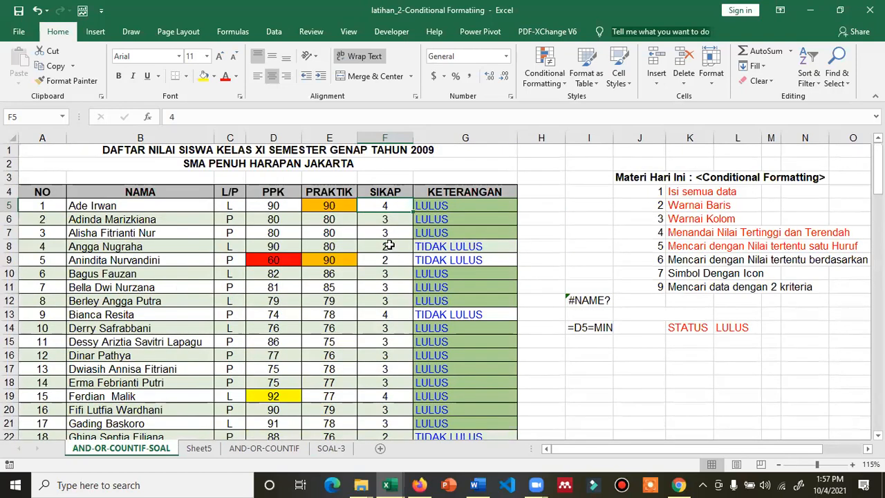
click(543, 76)
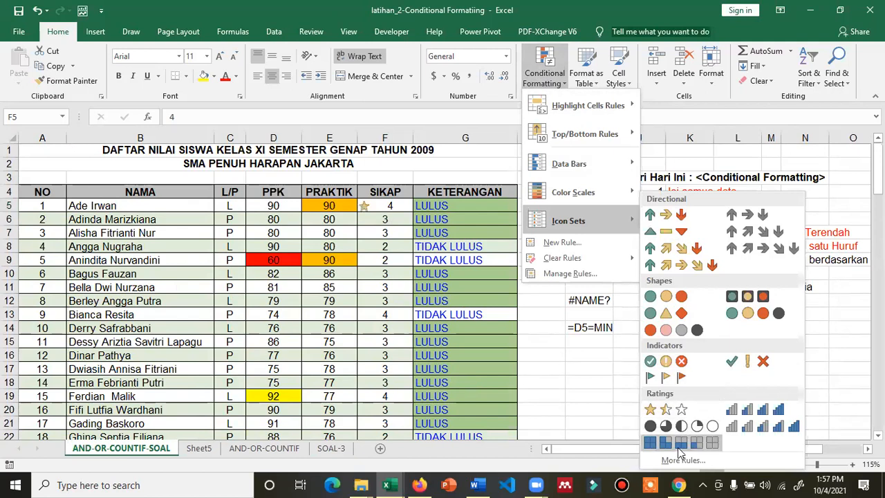
Start a custom icon-set rule with a green up arrow on top, >= and threshold type Number
click(675, 460)
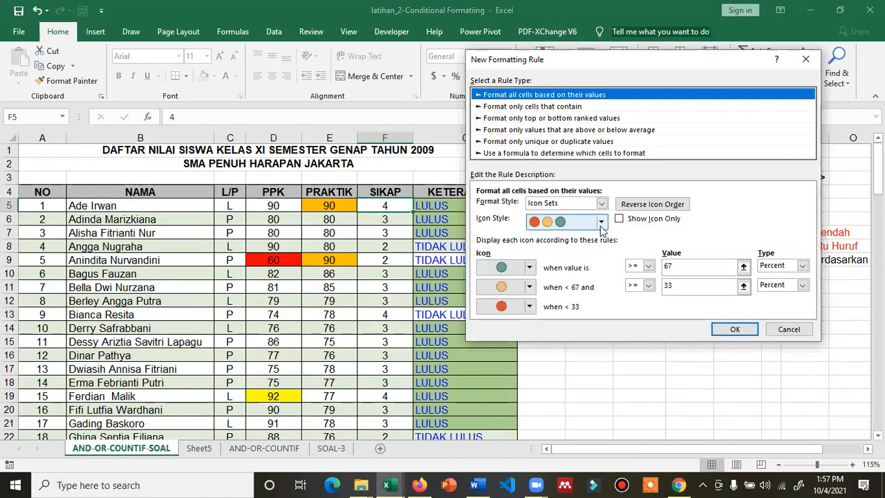
click(529, 268)
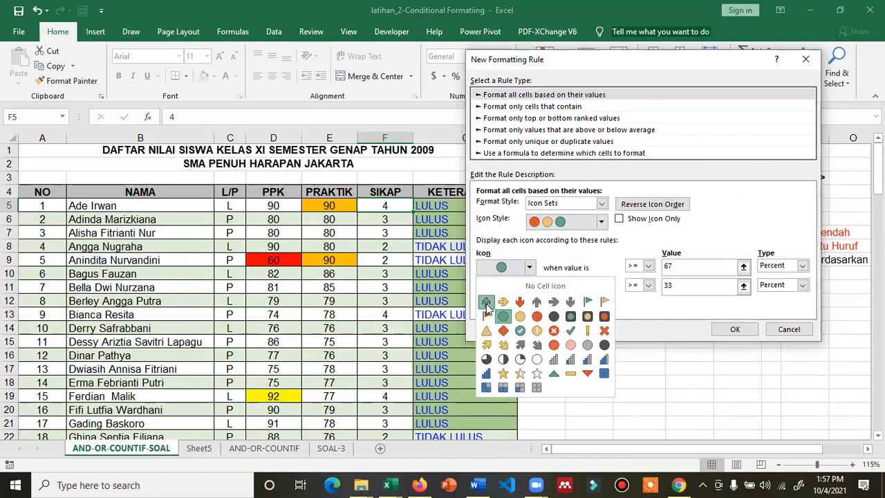
click(487, 303)
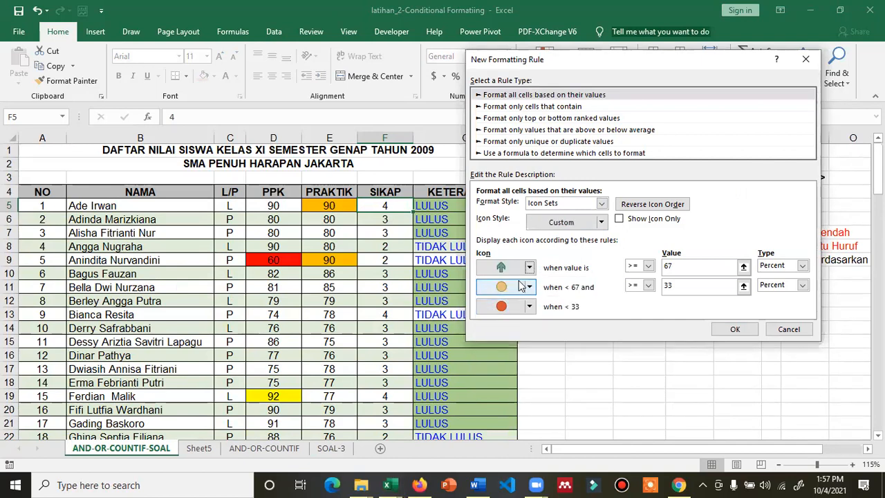
click(637, 269)
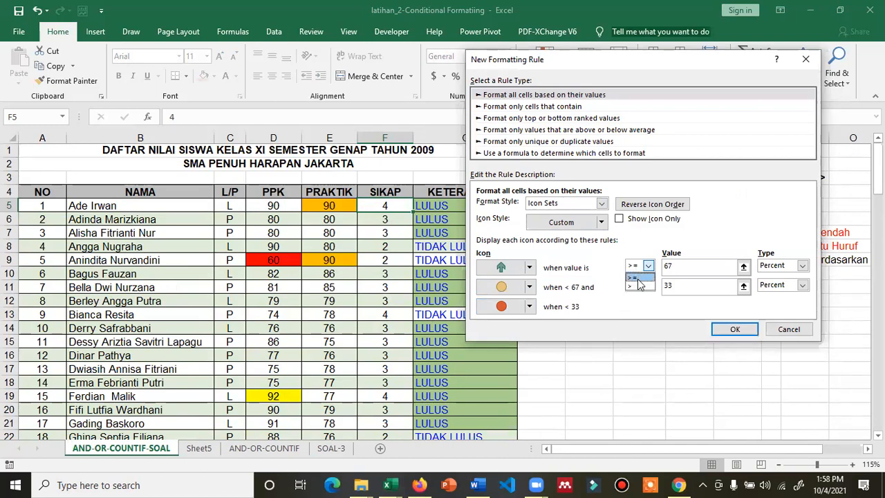
click(639, 279)
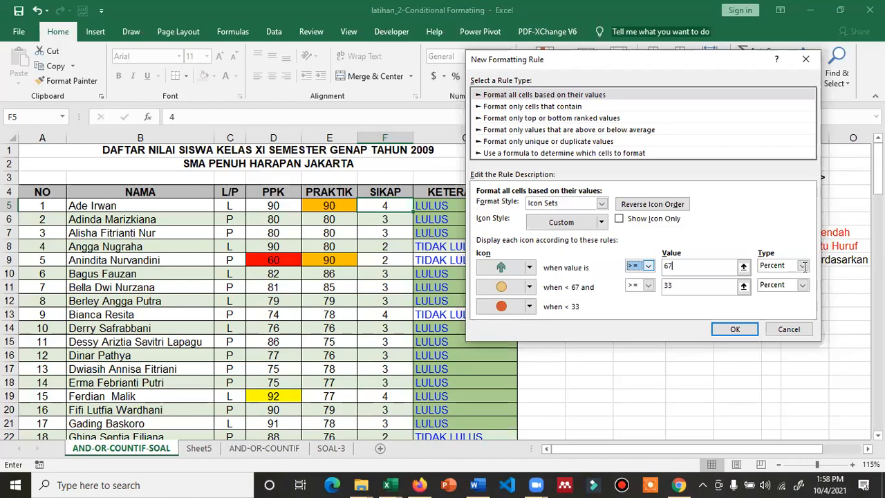
click(771, 267)
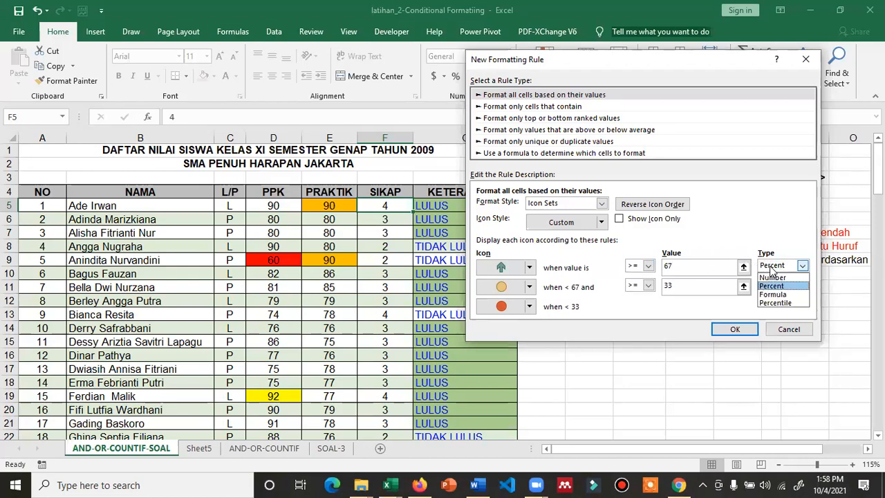
click(772, 277)
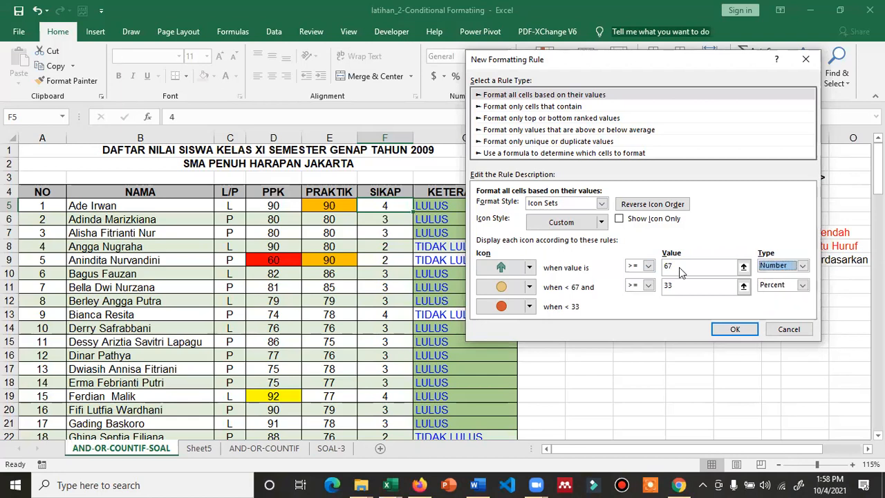
Set the first threshold to 3, with a green check top icon and a red cross second icon
double_click(668, 268)
text(0)
click(673, 266)
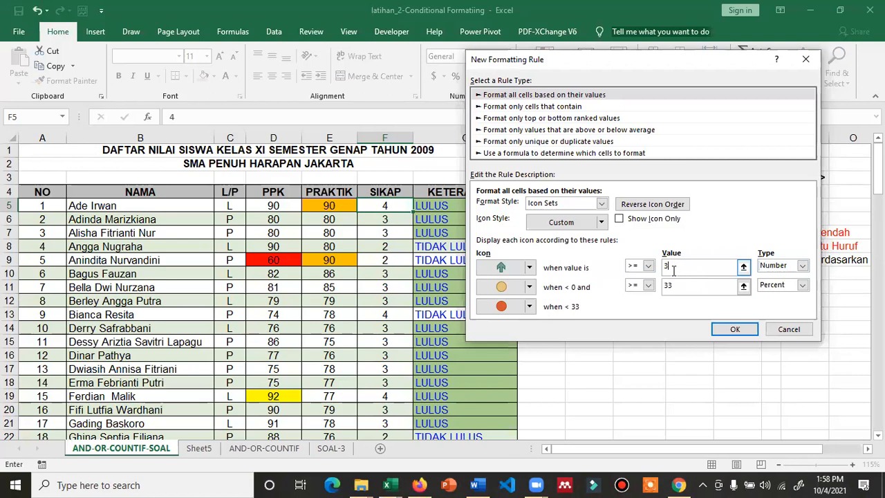
click(530, 289)
click(531, 289)
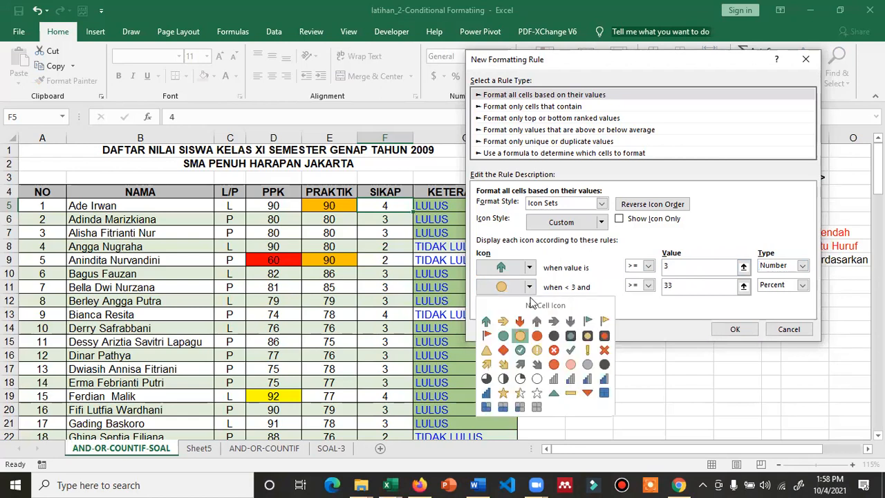
click(554, 351)
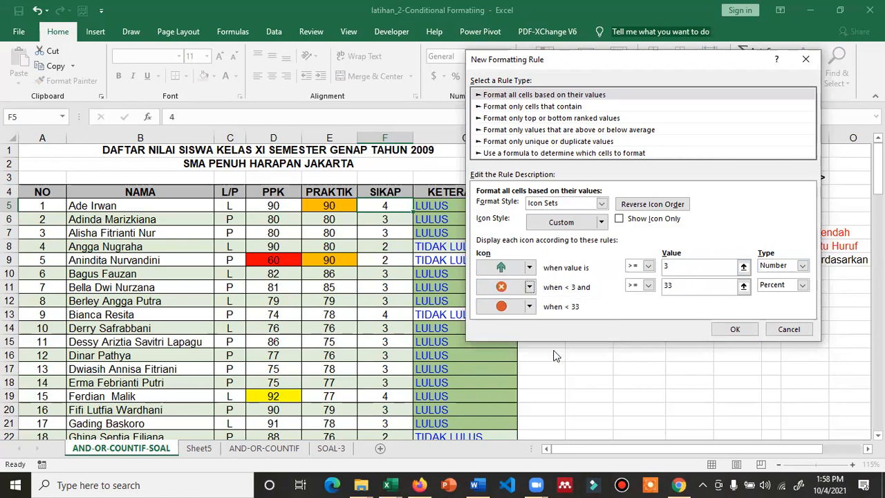
click(530, 268)
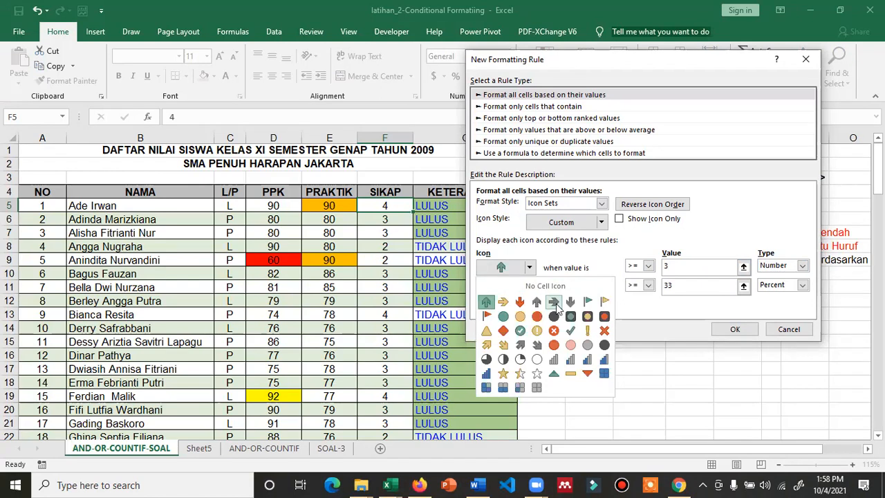
click(569, 330)
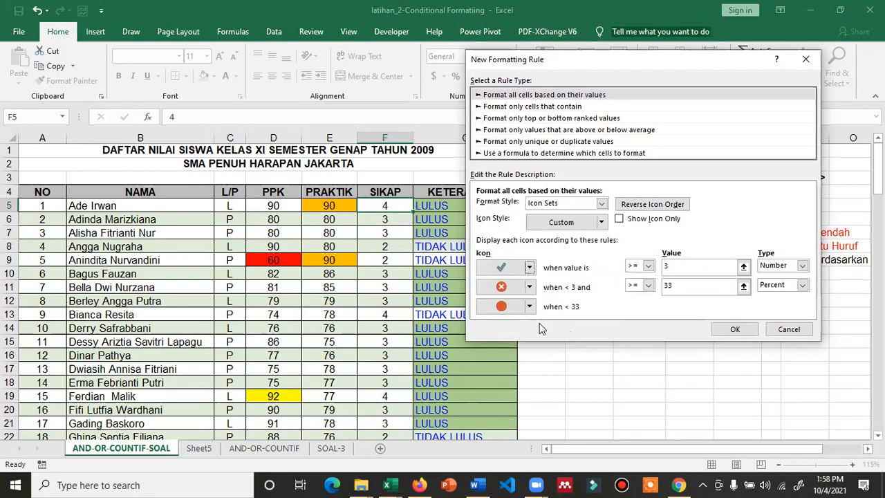
Make the second rule a strictly-greater-than Number threshold, keep the orange circle, and confirm
click(649, 286)
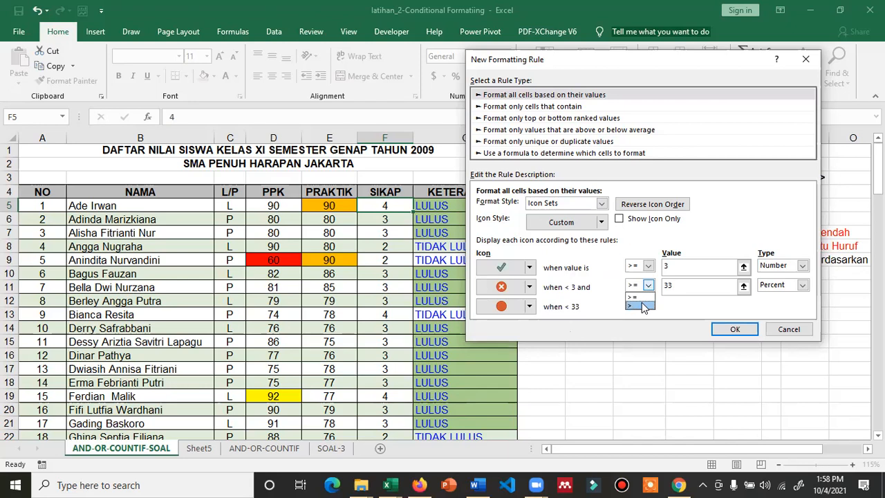
click(641, 302)
double_click(686, 284)
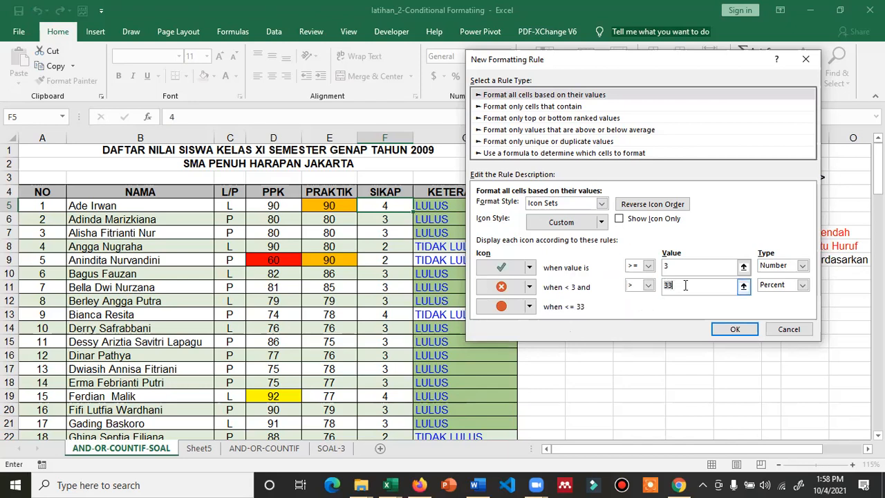
text(2)
click(531, 309)
click(530, 308)
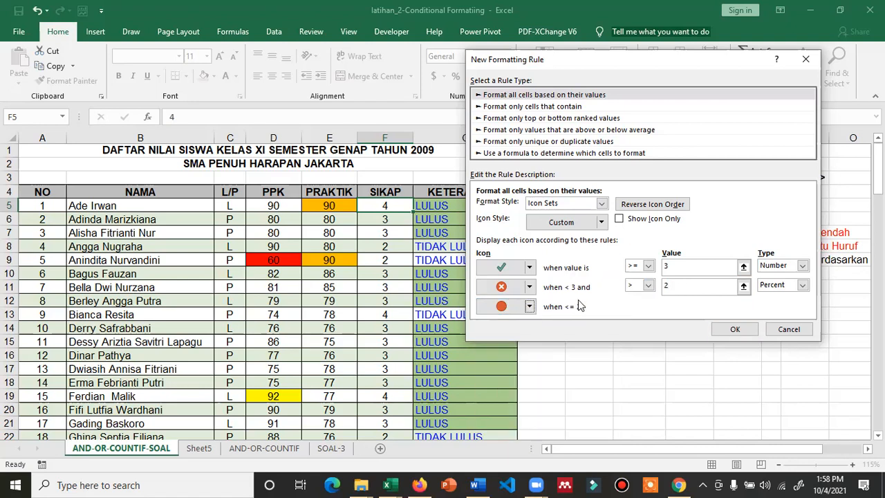
click(778, 290)
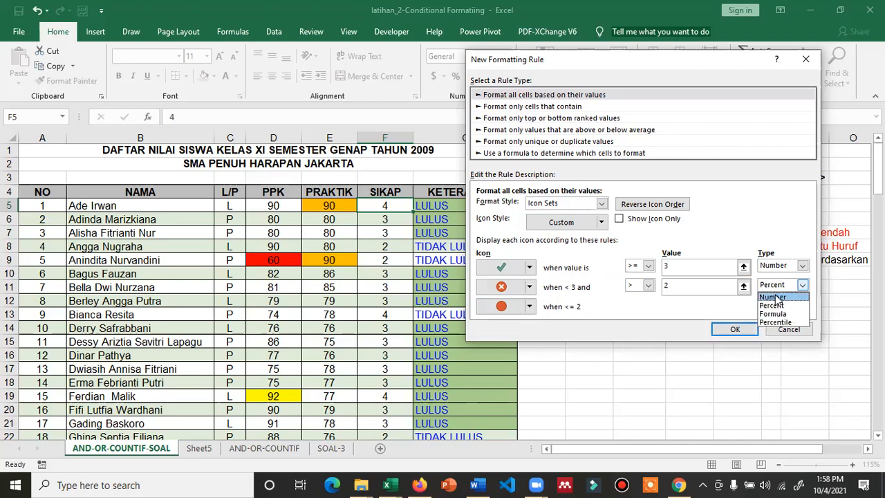
click(776, 300)
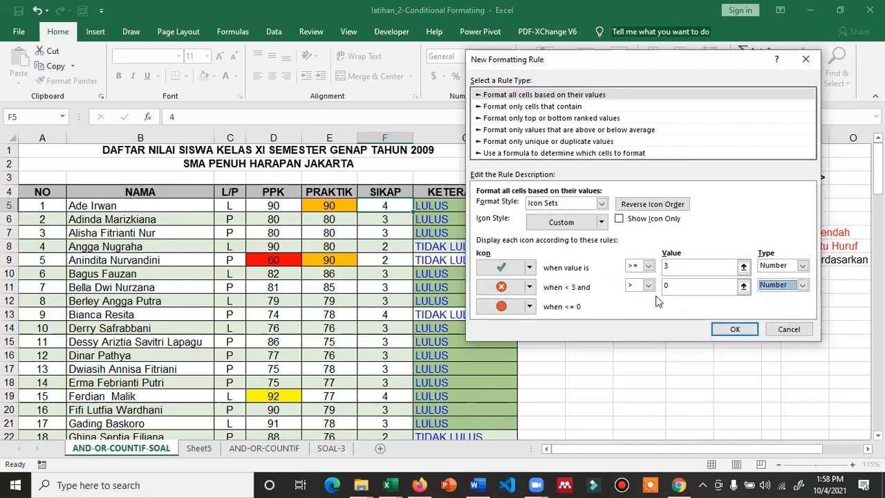
click(737, 330)
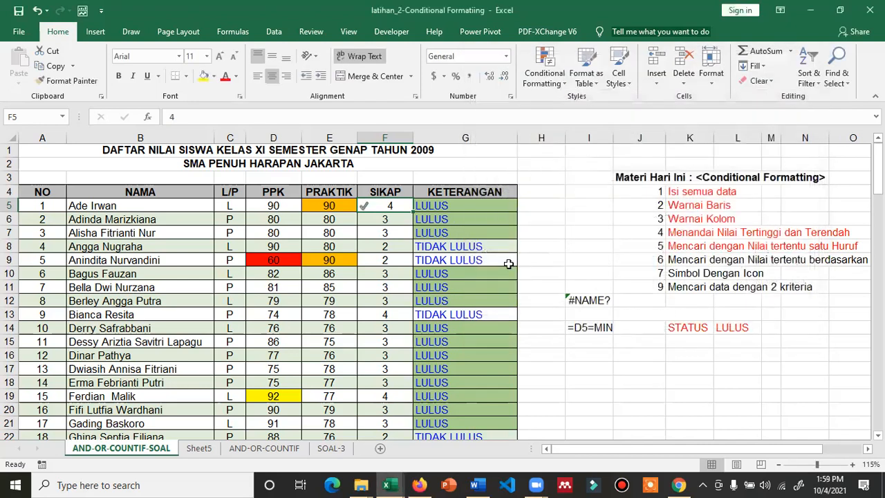
Change the icon rule's Applies to range from =$F$5 to =$F$5:$F$42 and apply it
double_click(412, 211)
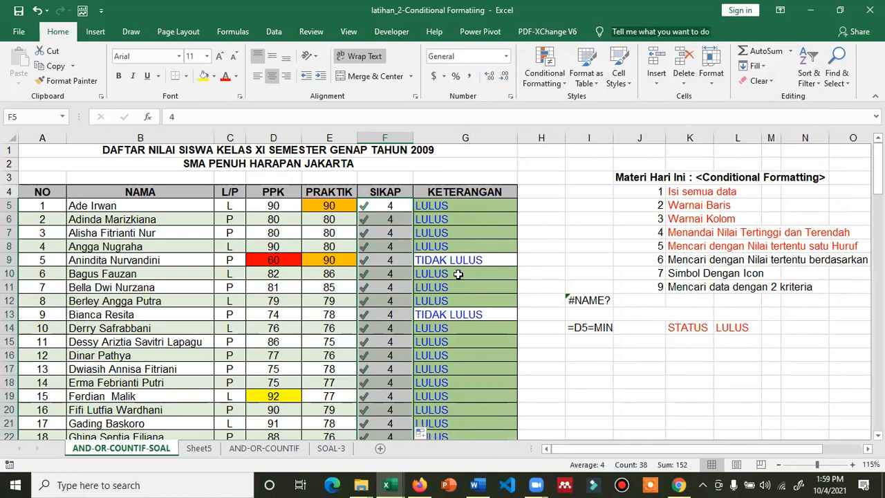
key(ctrl+z)
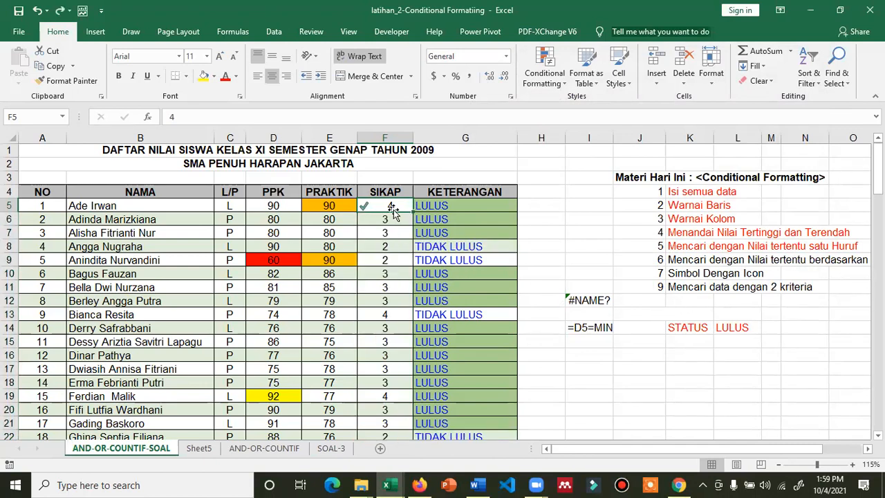
click(545, 77)
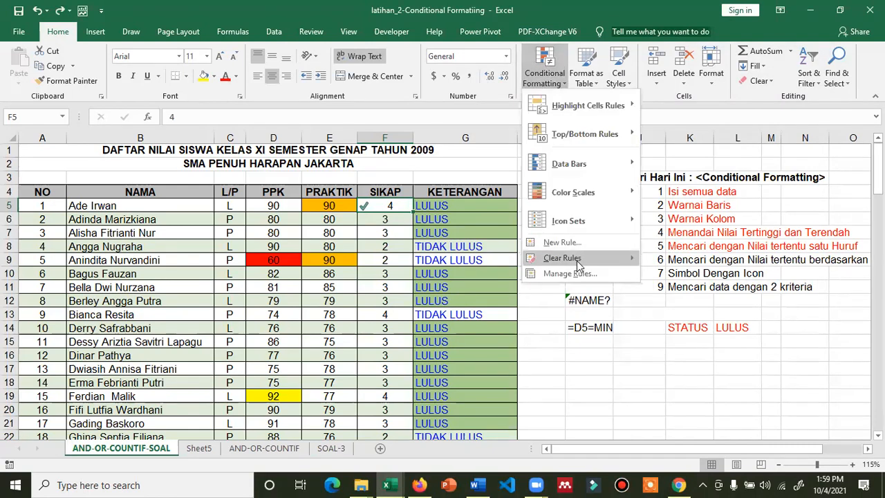
click(577, 275)
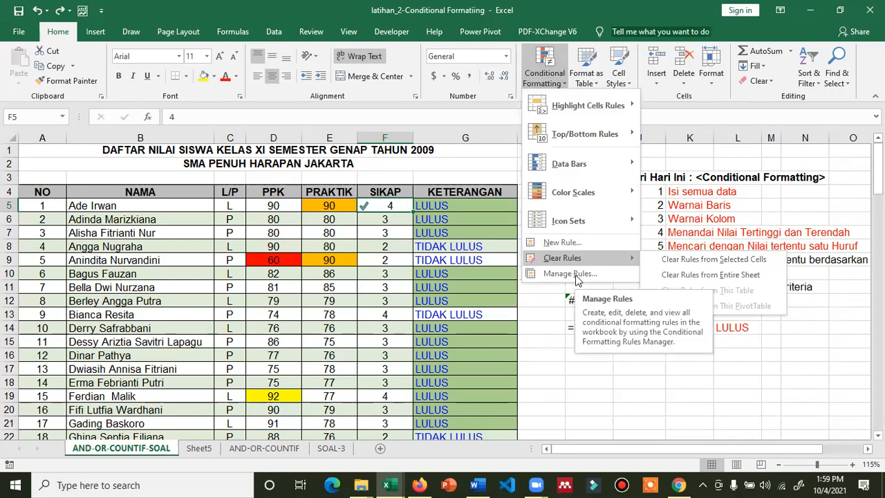
click(575, 274)
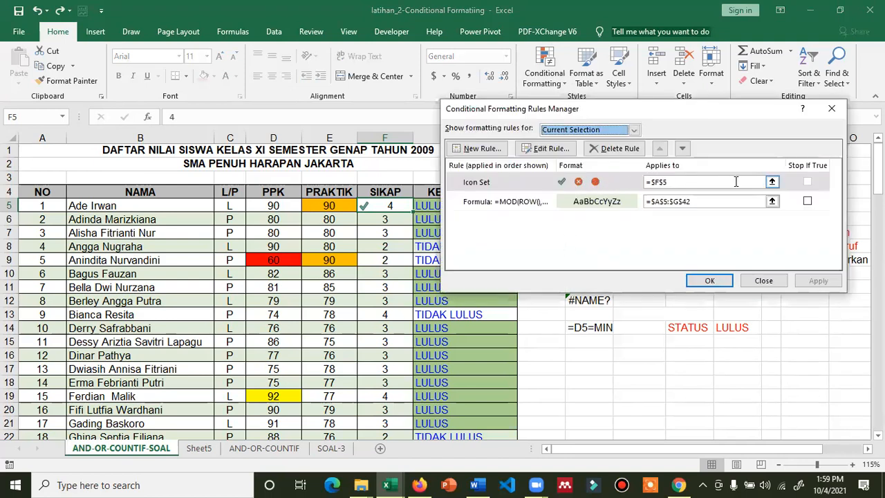
click(769, 183)
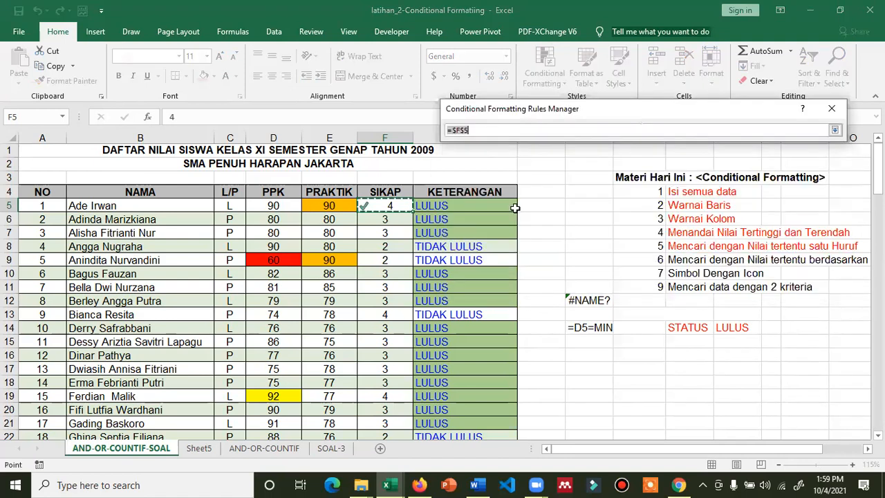
drag(391, 206, 384, 384)
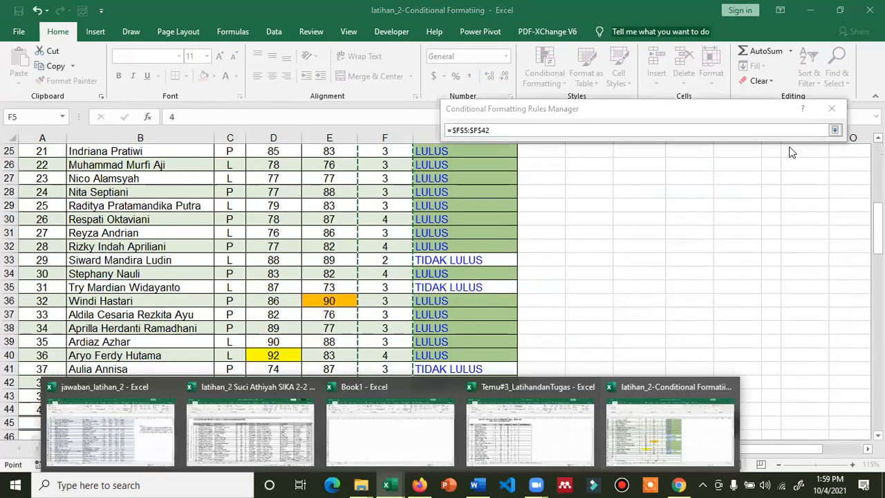
click(834, 130)
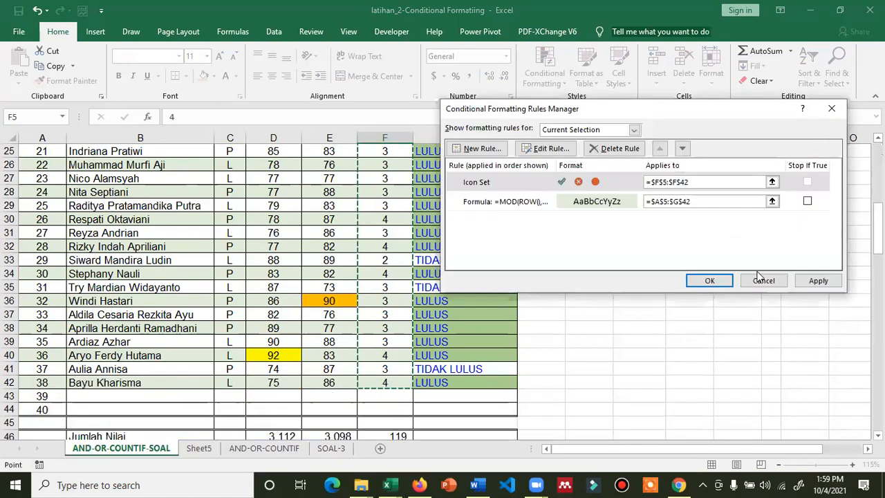
click(818, 280)
click(712, 281)
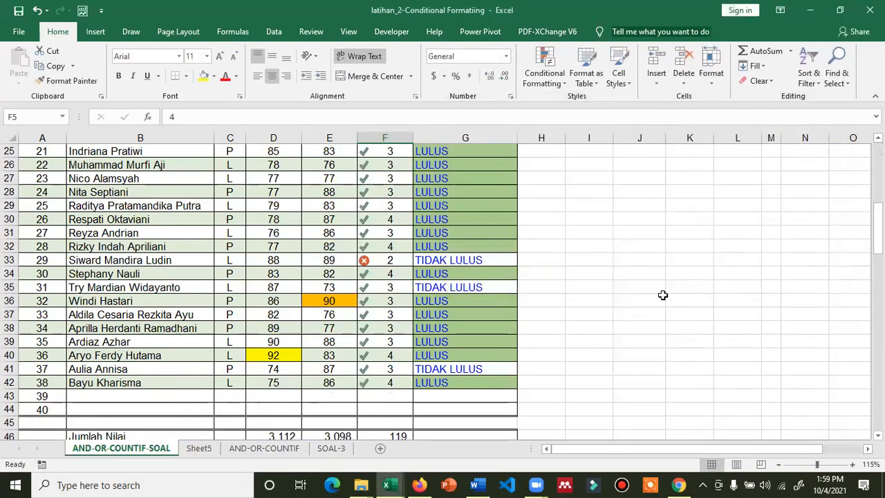
Review the SIKAP icons down the table, then select PRAKTIK cell E5 and bring up Conditional Formatting
scroll(643, 297, up, 3)
scroll(598, 296, up, 4)
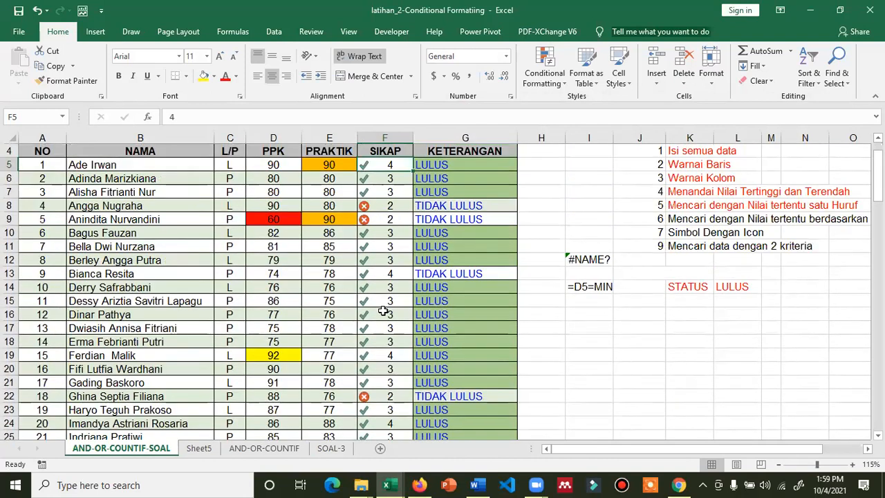
scroll(382, 311, down, 3)
scroll(379, 352, down, 4)
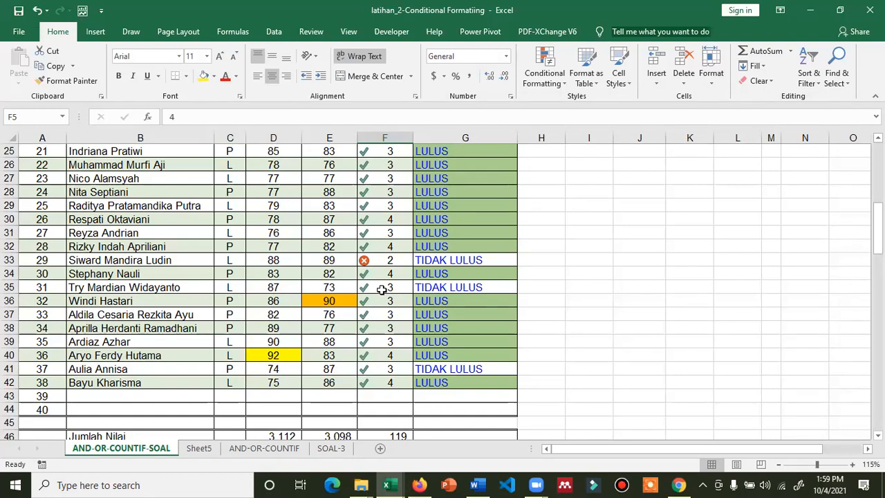
click(330, 286)
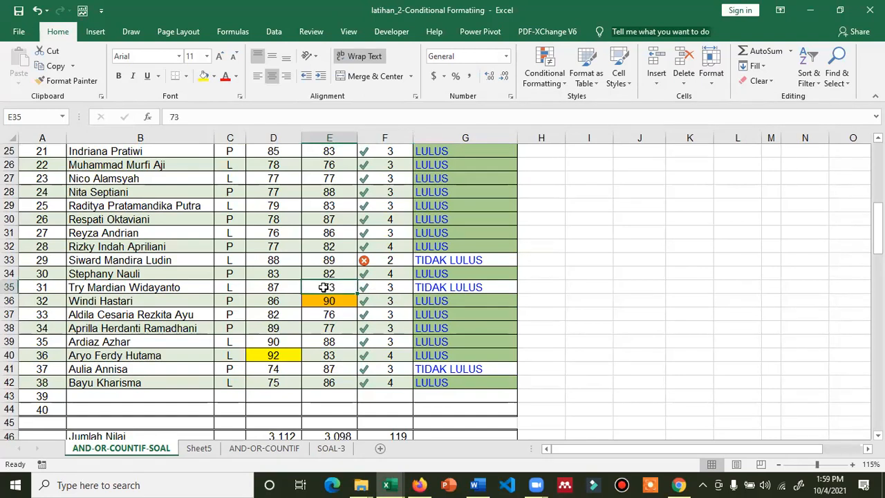
scroll(325, 223, up, 3)
scroll(327, 219, up, 2)
scroll(327, 219, up, 2)
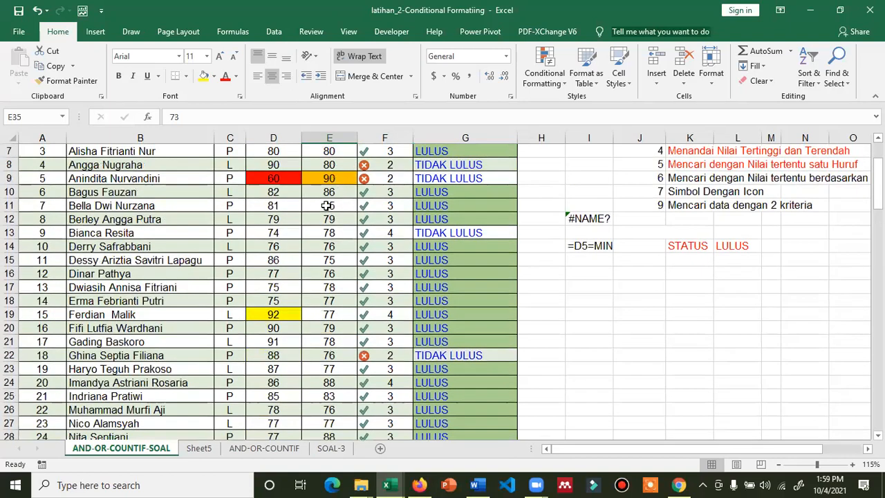
scroll(327, 207, up, 2)
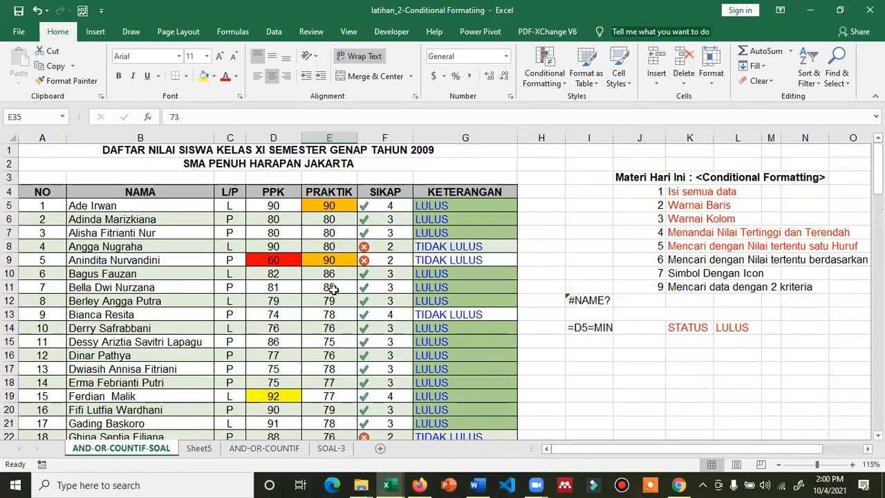
click(329, 205)
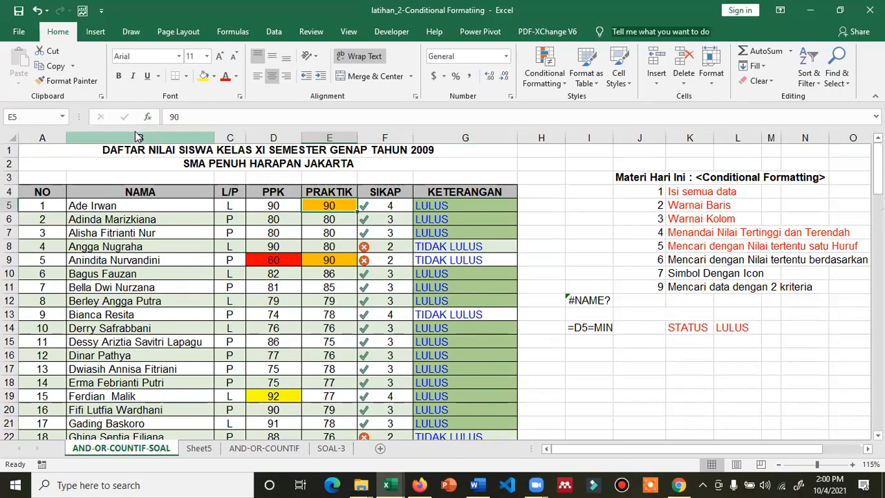
click(19, 11)
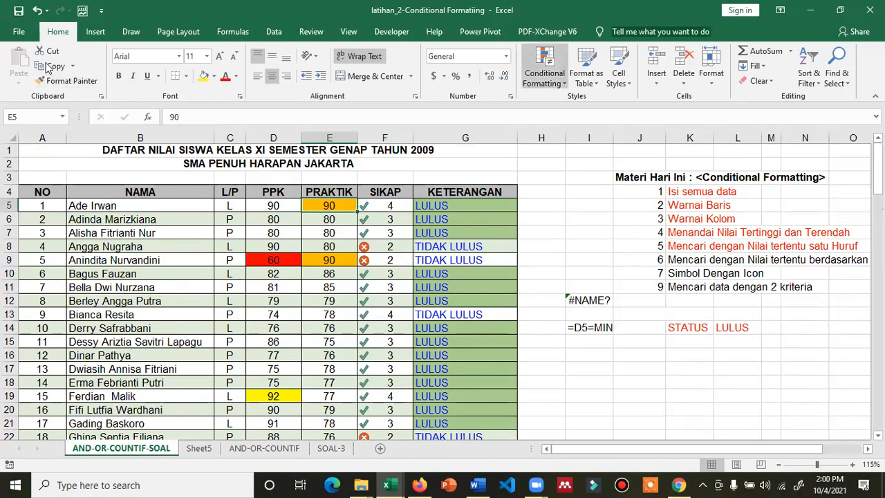
click(544, 66)
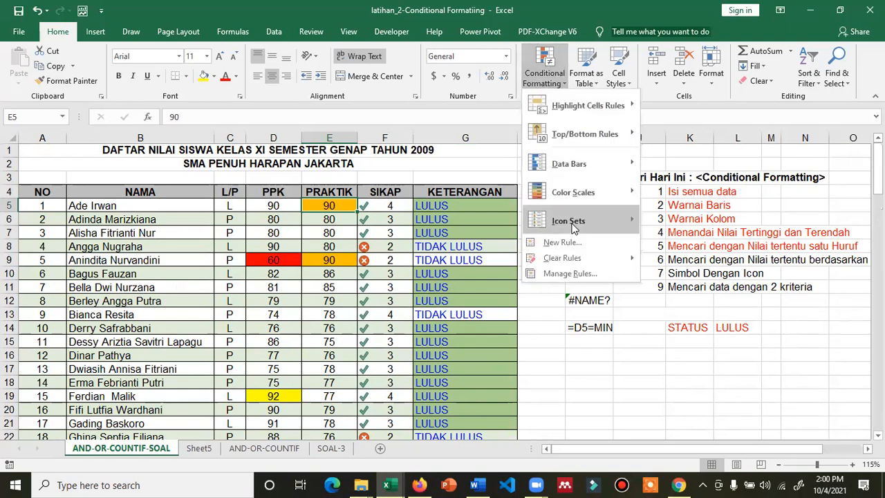
Start a custom icon rule for E5 with a green check for Number values >= 75
mouse_move(573, 228)
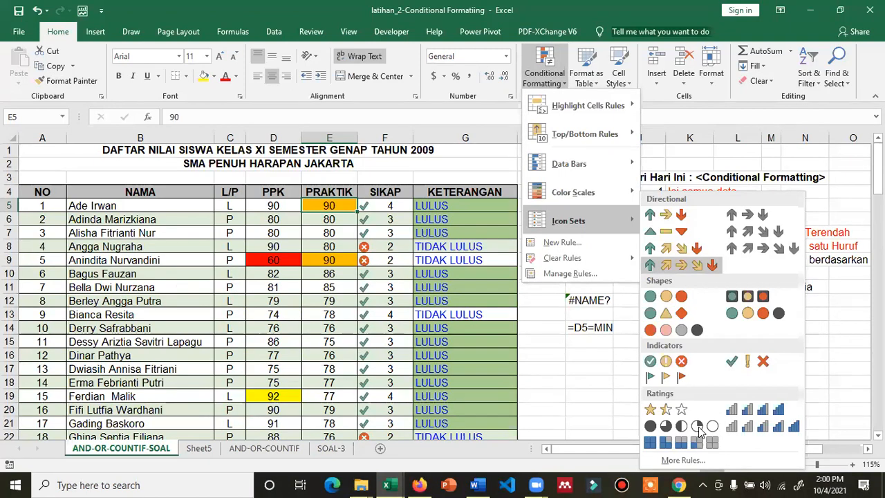
click(683, 460)
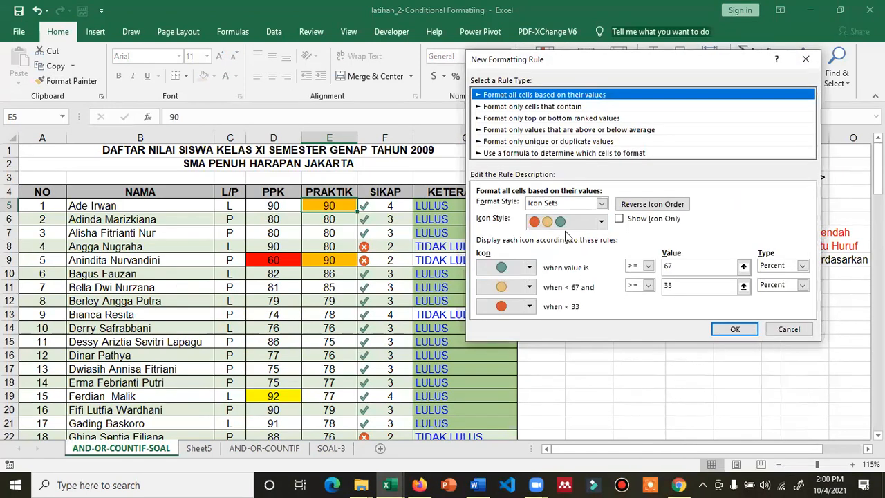
click(530, 270)
click(529, 270)
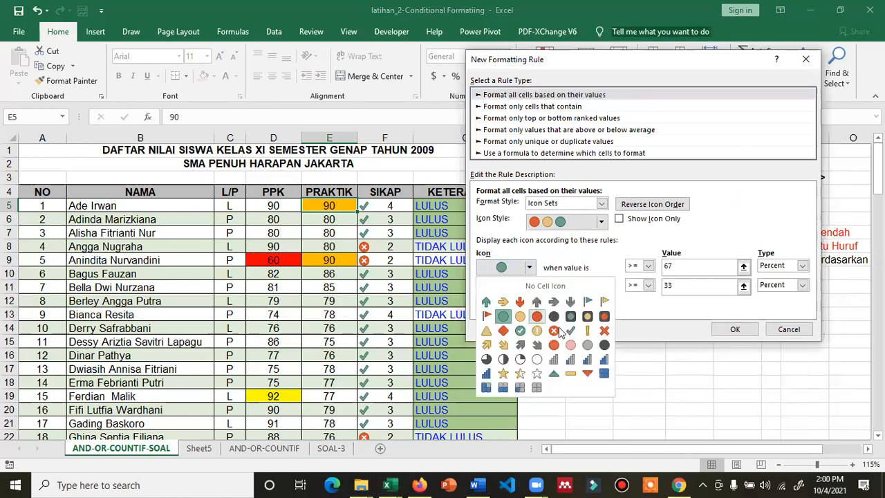
click(533, 316)
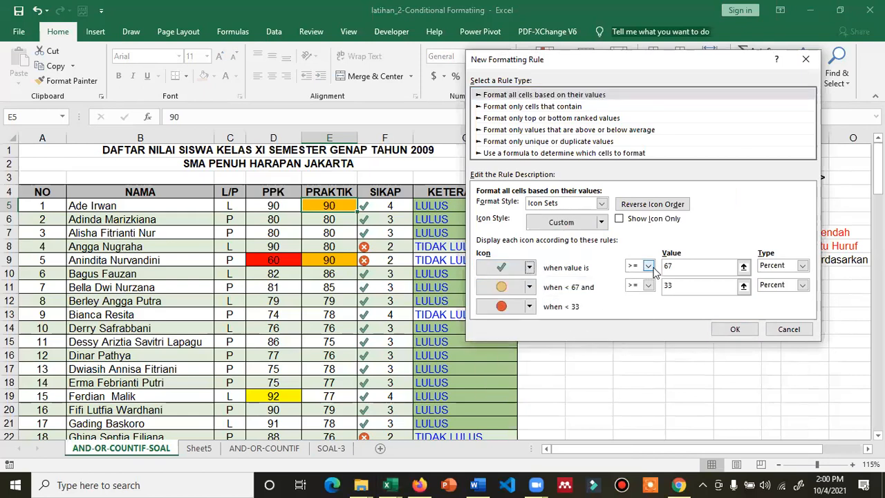
click(801, 266)
click(783, 279)
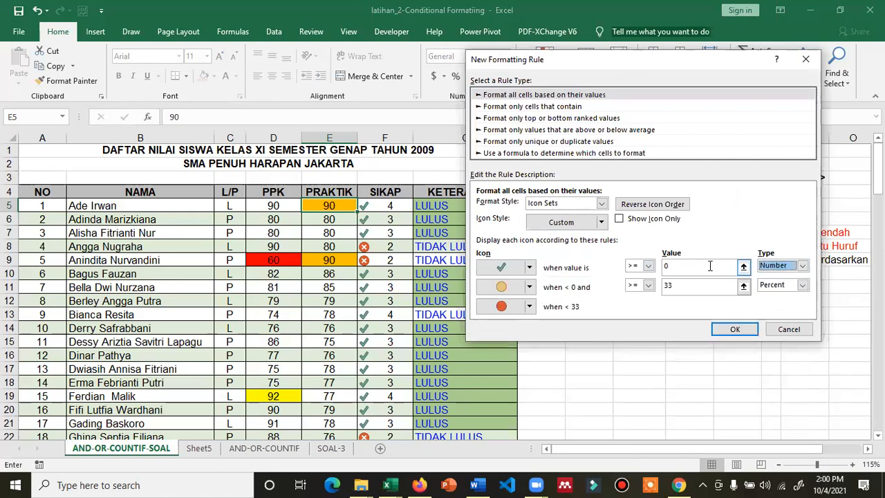
click(710, 266)
key(BackSpace)
text(75)
Give the middle range a red cross for Number values > 0 and confirm the rule
click(785, 285)
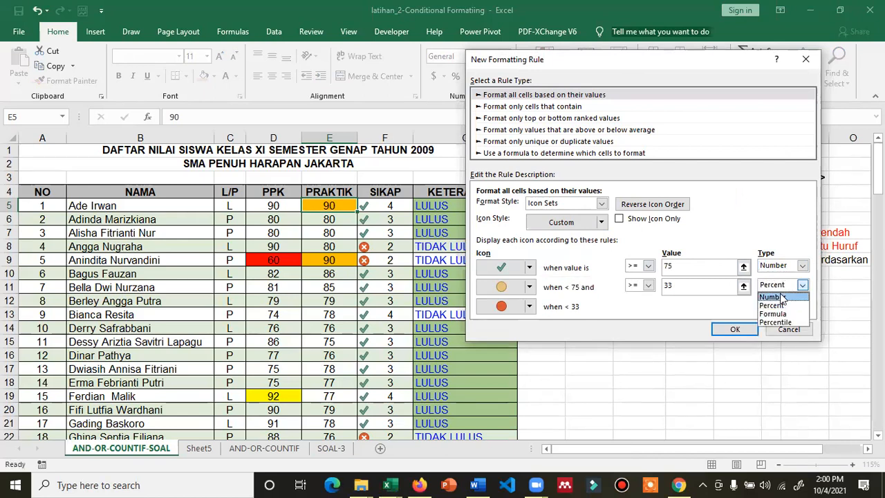
click(783, 298)
click(675, 285)
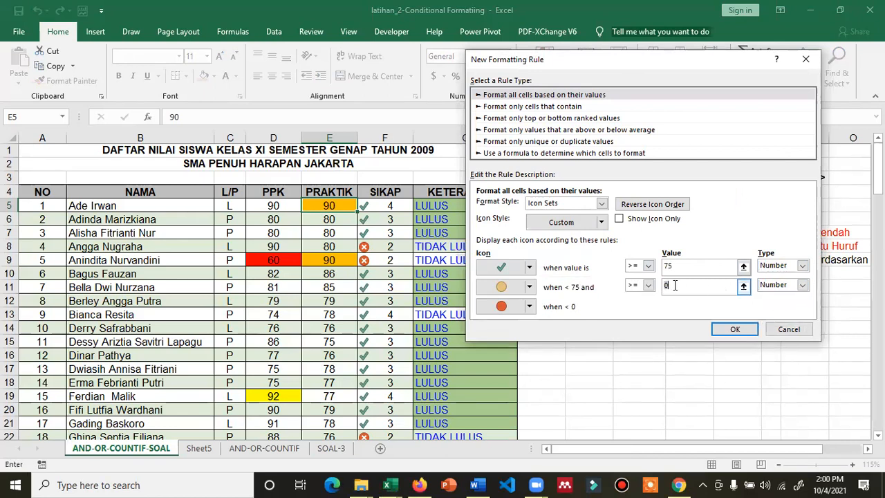
click(648, 285)
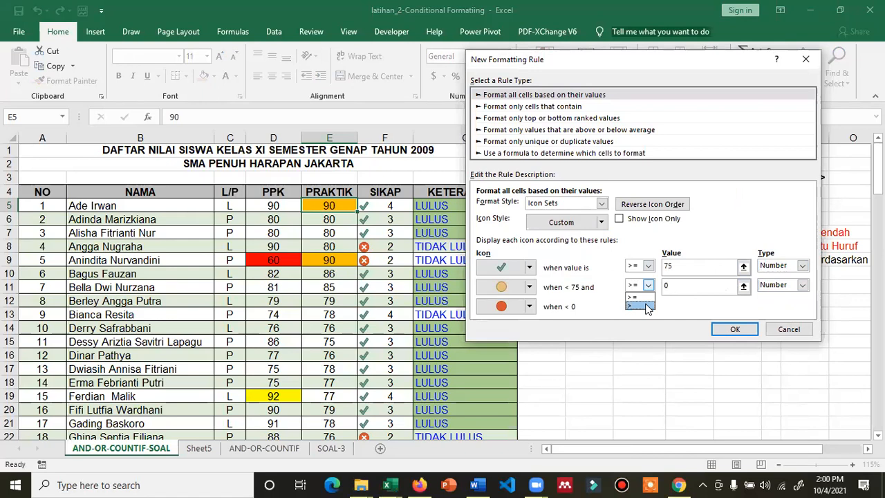
click(646, 306)
click(682, 287)
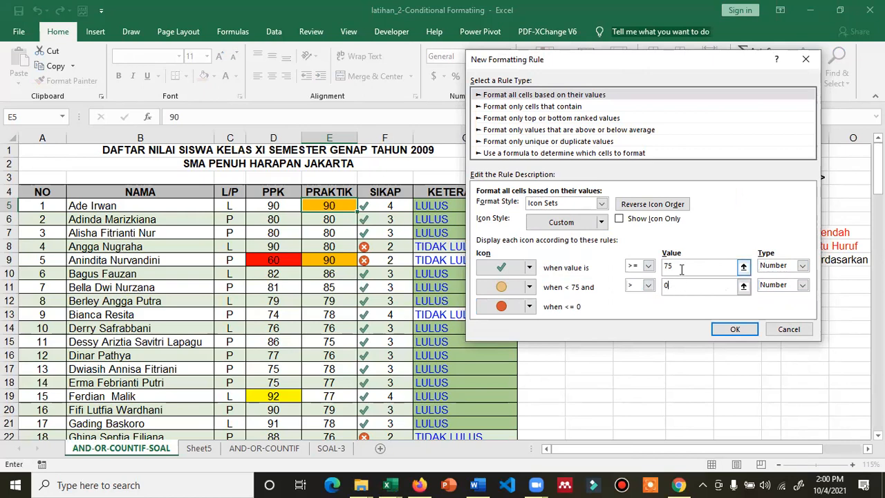
click(529, 287)
click(554, 349)
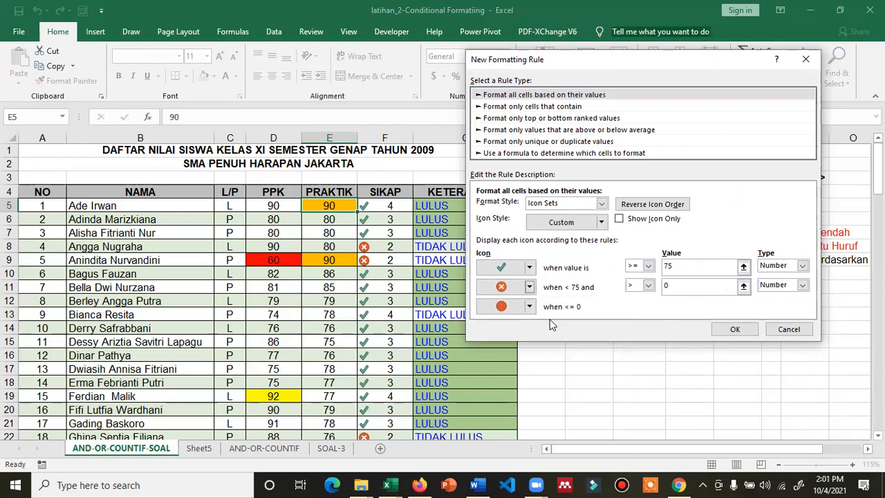
click(733, 330)
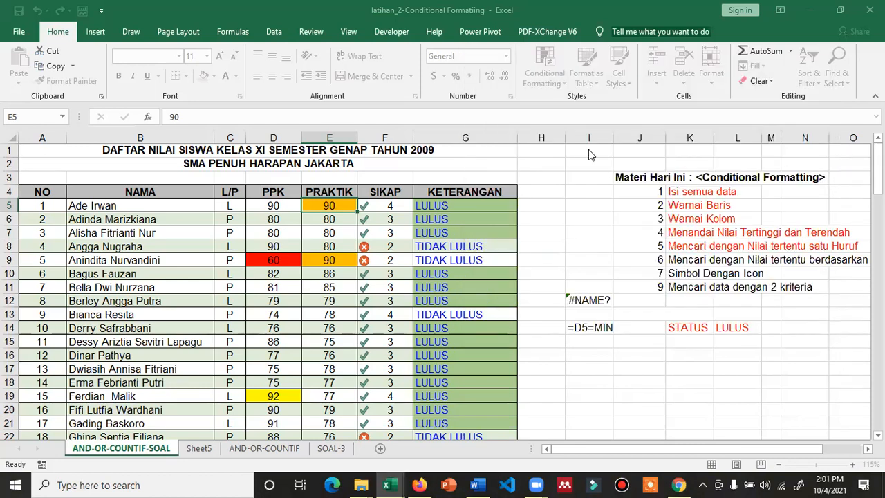
Set the PRAKTIK icon rule's Applies to range to =$E$5:$E$42 in the Rules Manager and apply
click(546, 76)
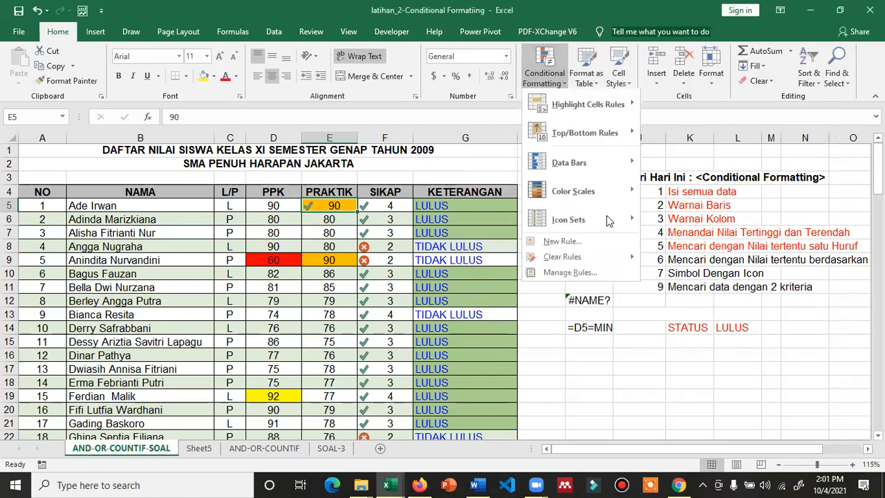
click(590, 274)
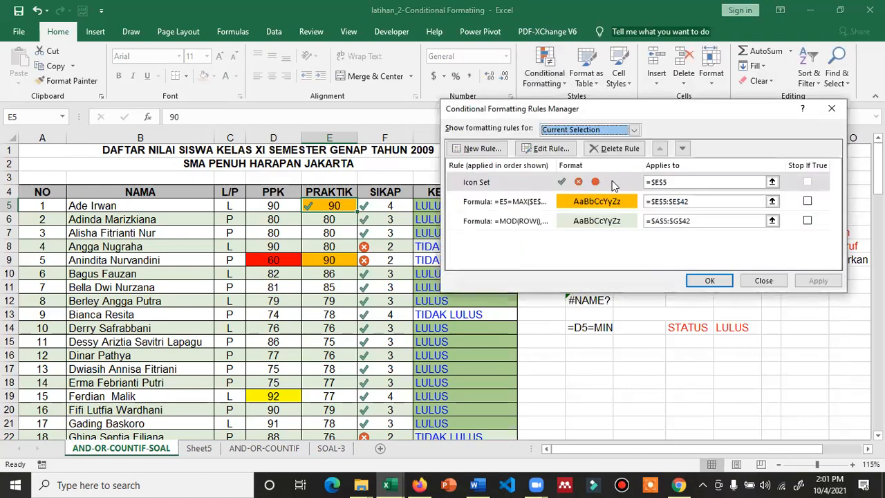
click(612, 183)
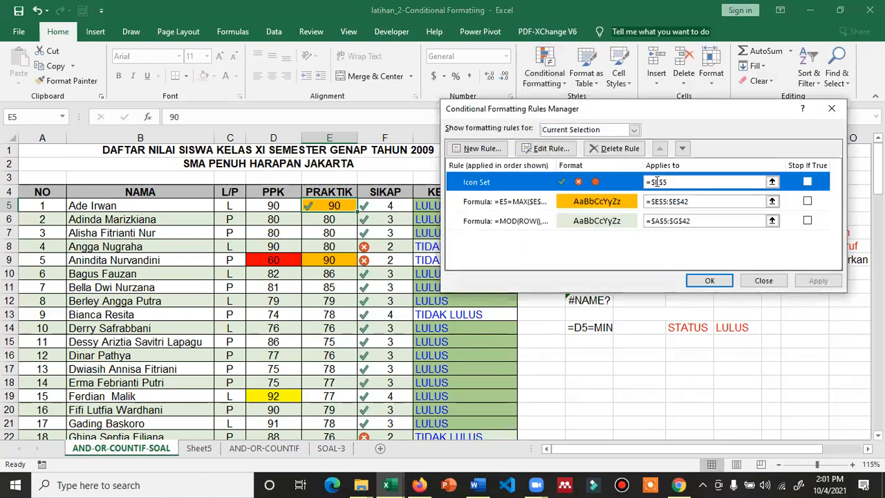
click(772, 182)
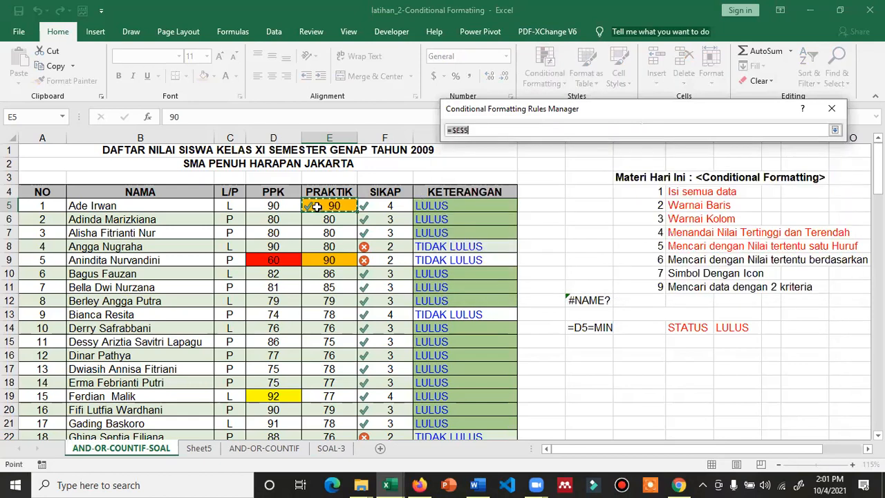
drag(348, 209, 337, 397)
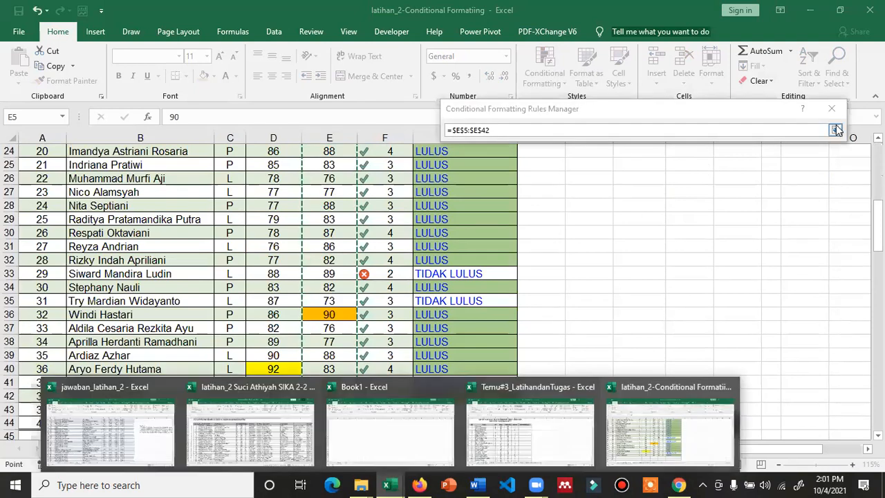
click(836, 125)
click(817, 280)
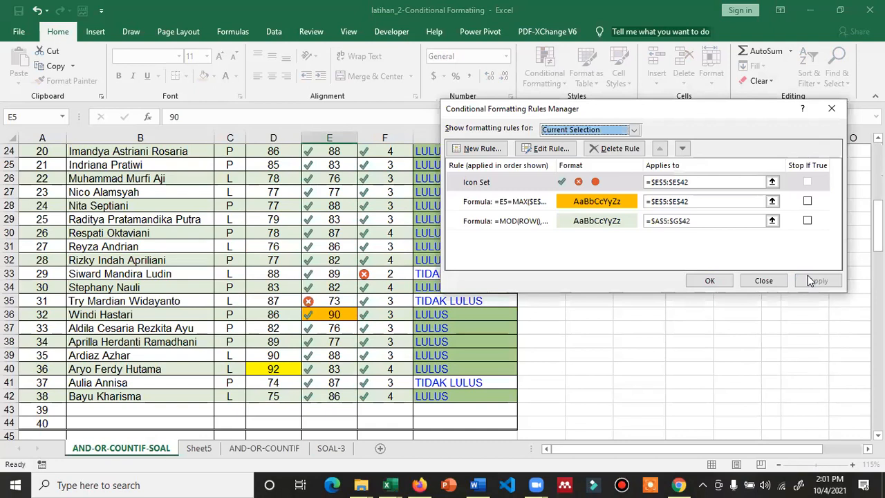
click(713, 281)
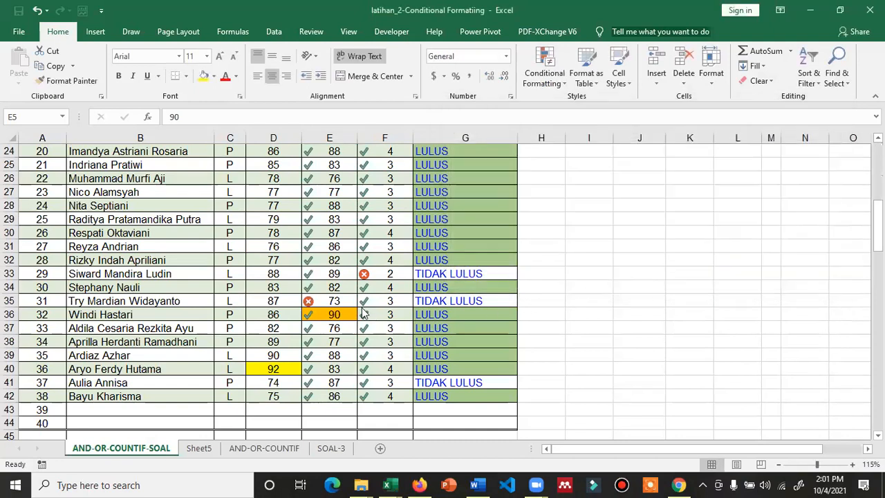
scroll(331, 305, up, 5)
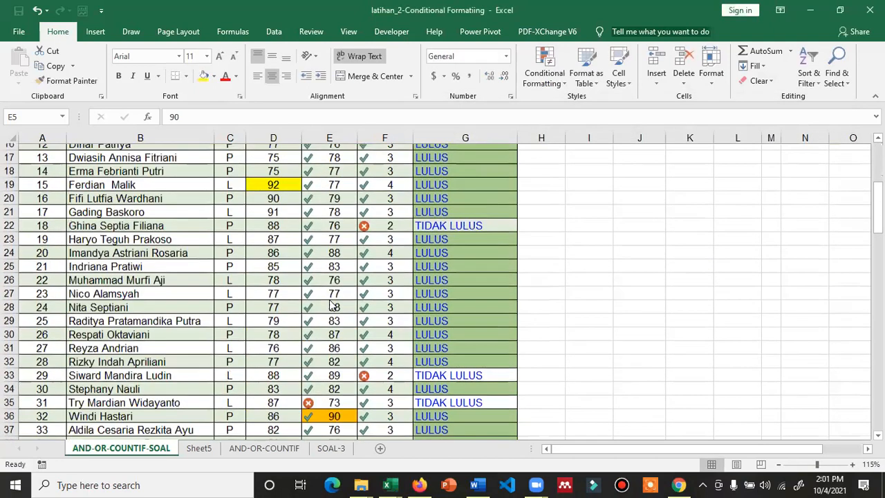
scroll(330, 305, up, 2)
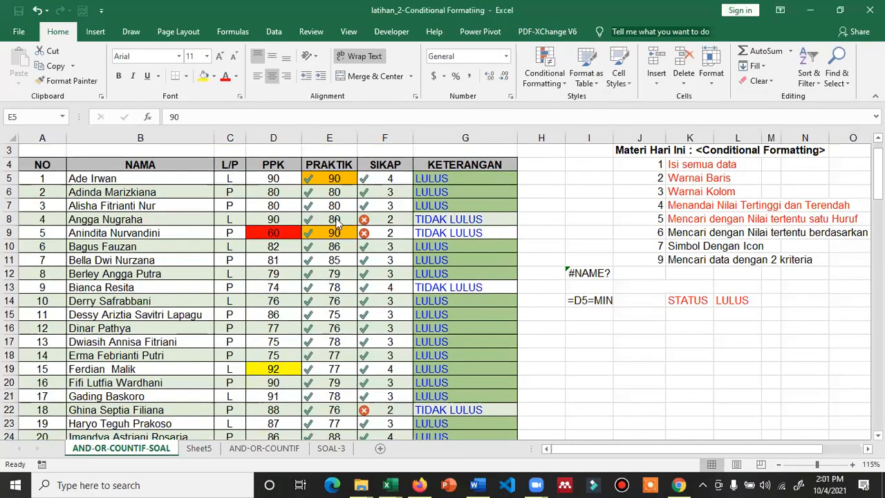
click(332, 274)
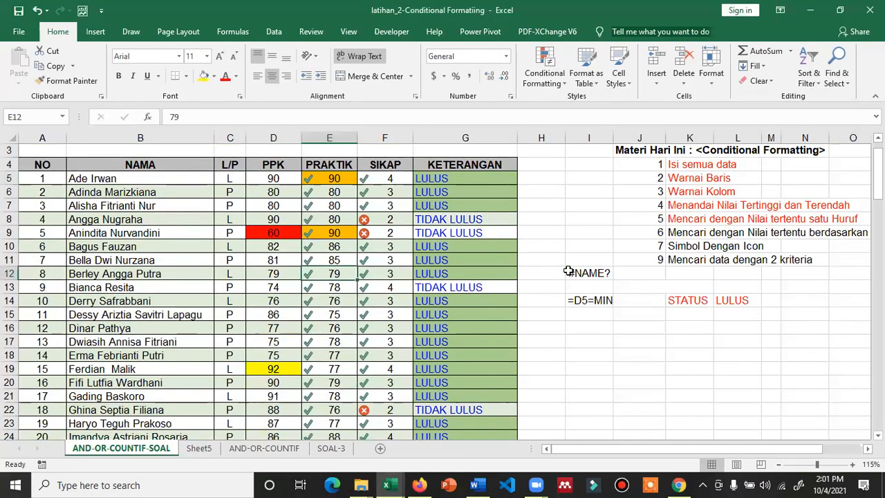
text(56)
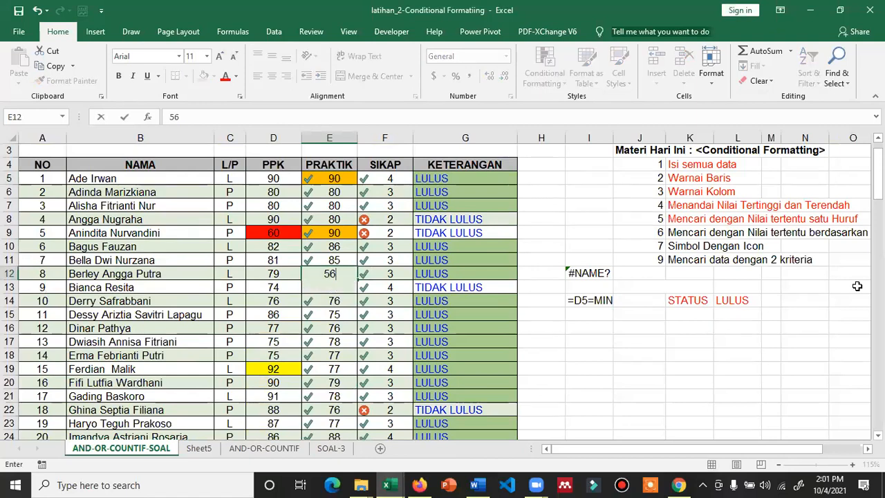
key(Return)
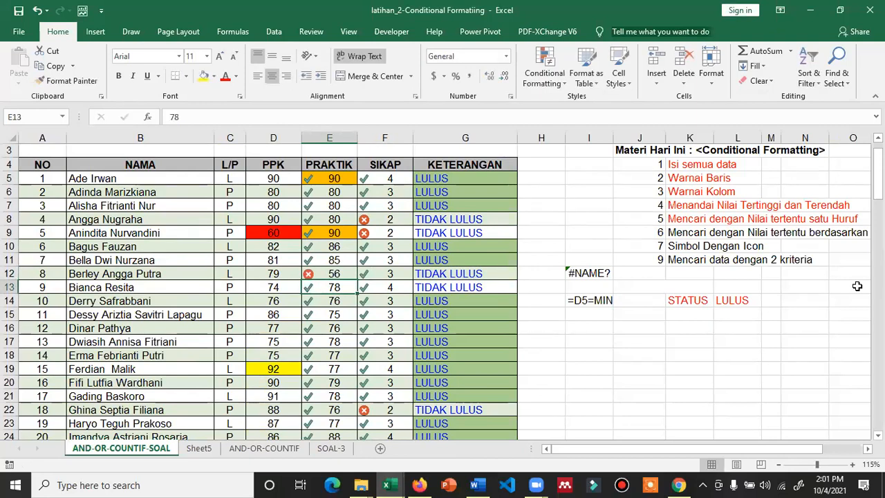
text(45)
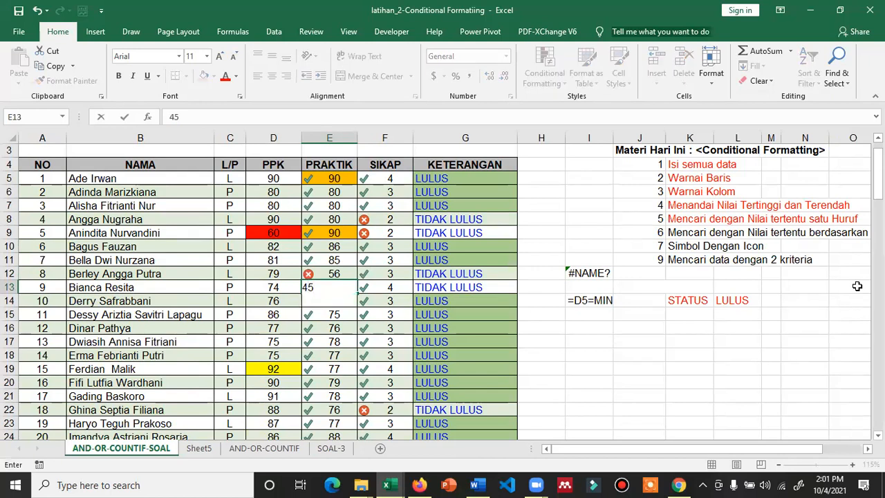
key(Return)
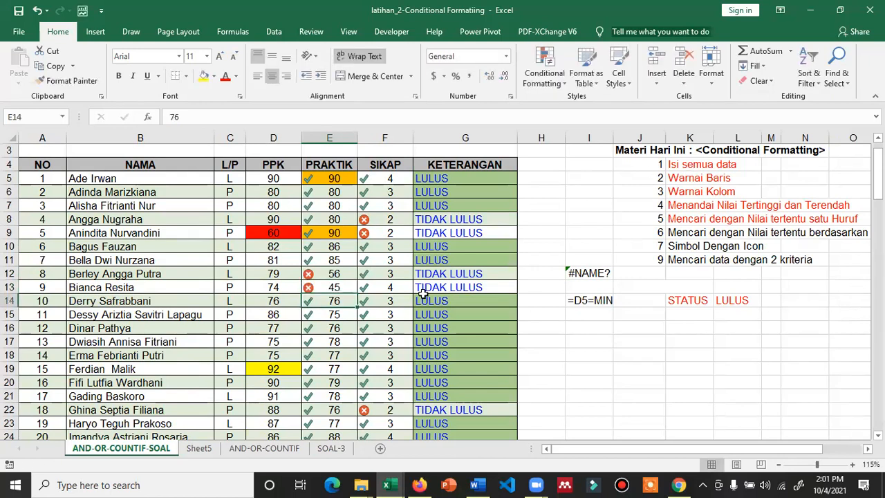
click(378, 275)
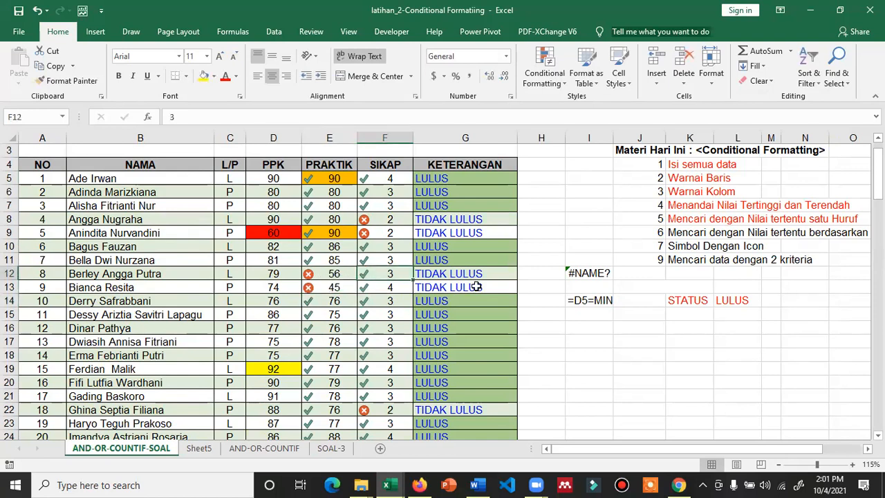
text(1)
key(Return)
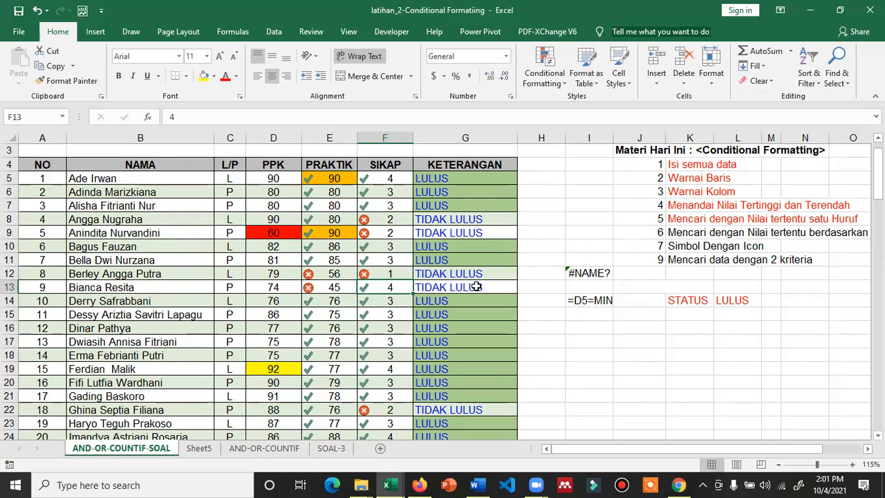
key(ctrl+z)
key(ctrl+z)
key(ctrl+z)
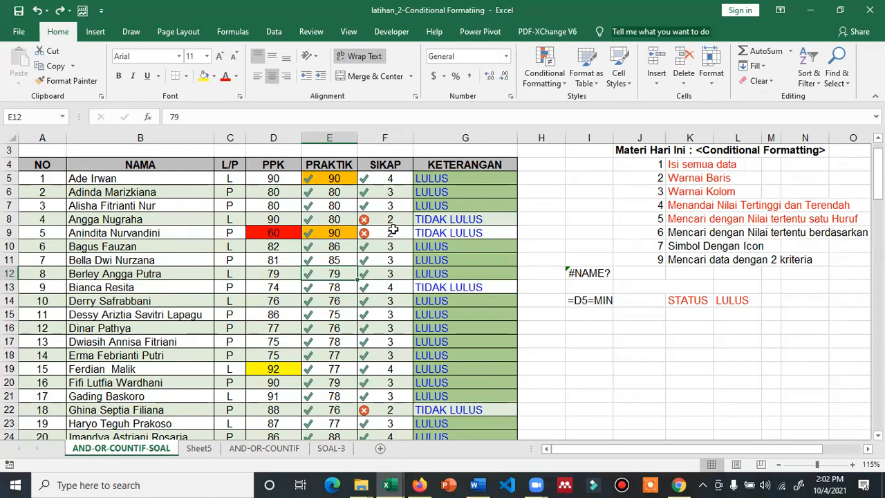
Undo and redo the column E icon extension, then re-commit E8 unchanged at 80
key(ctrl+z)
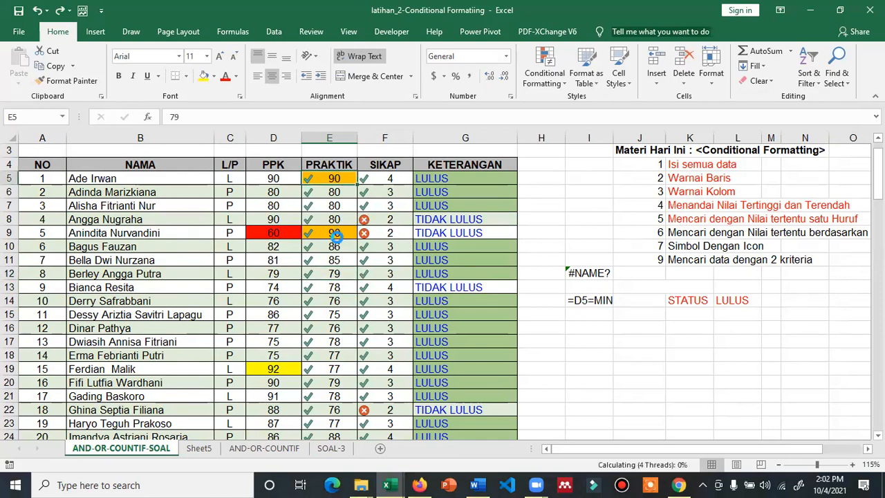
click(376, 233)
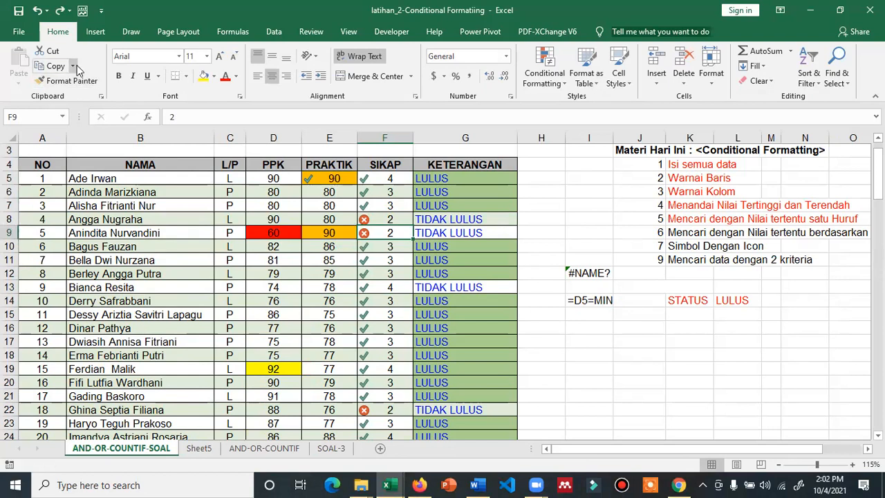
key(ctrl+y)
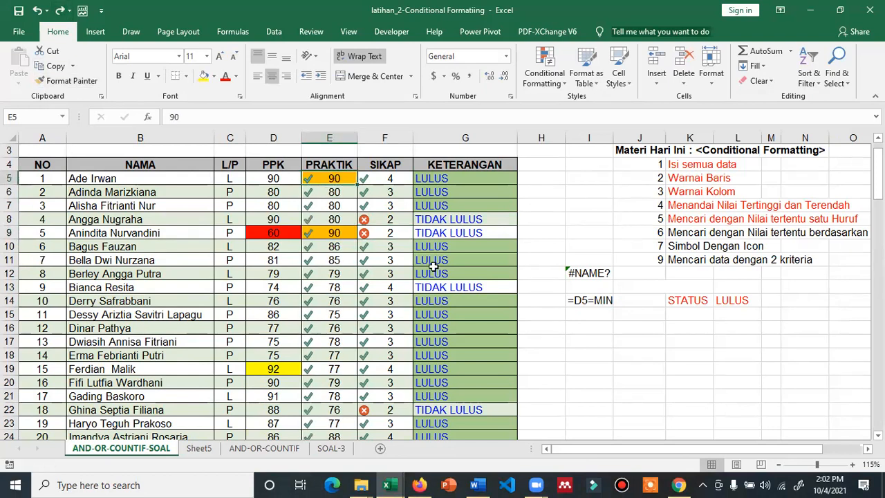
click(580, 286)
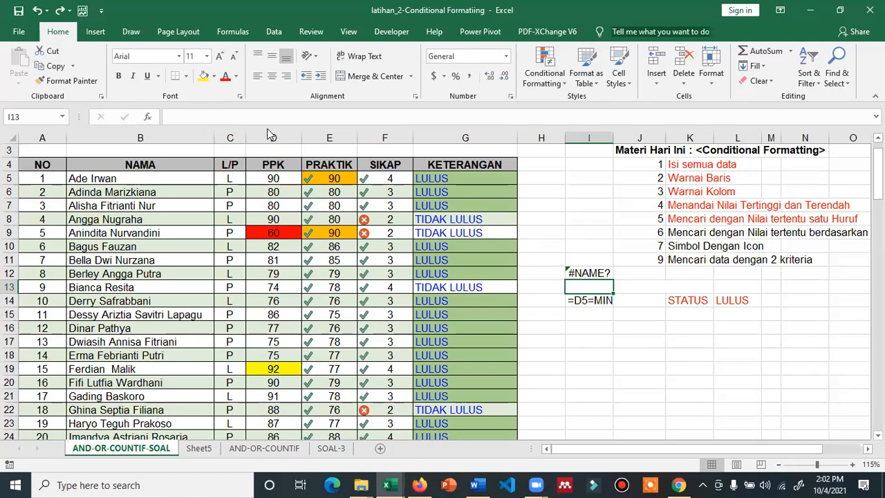
click(346, 222)
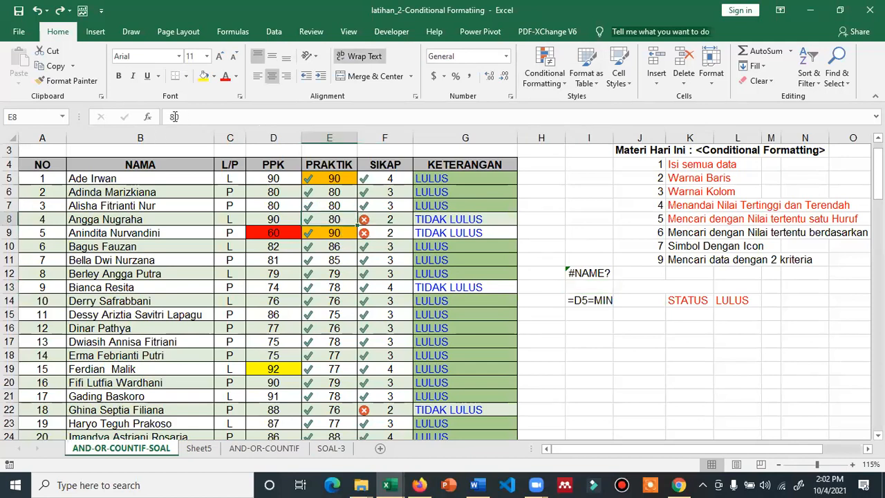
click(186, 116)
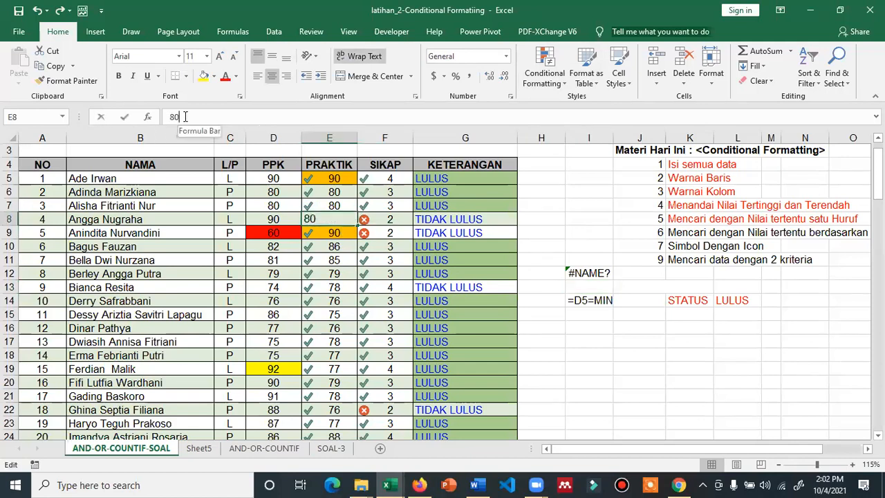
key(Return)
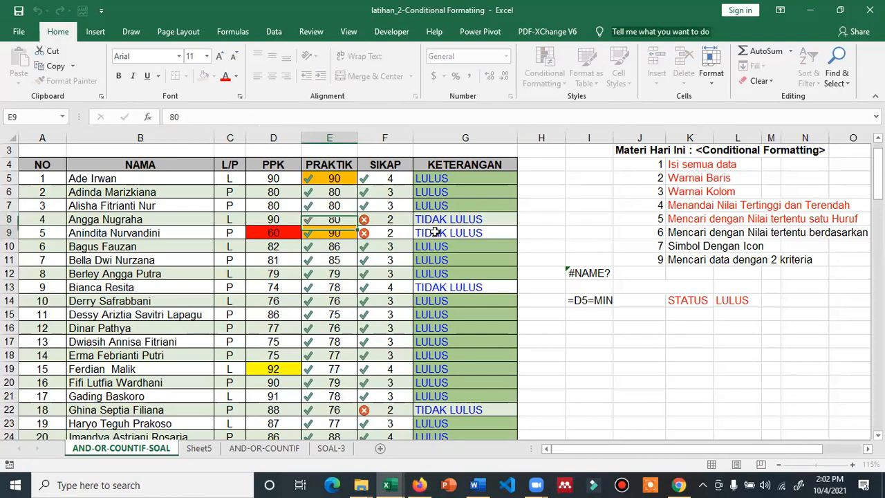
click(539, 245)
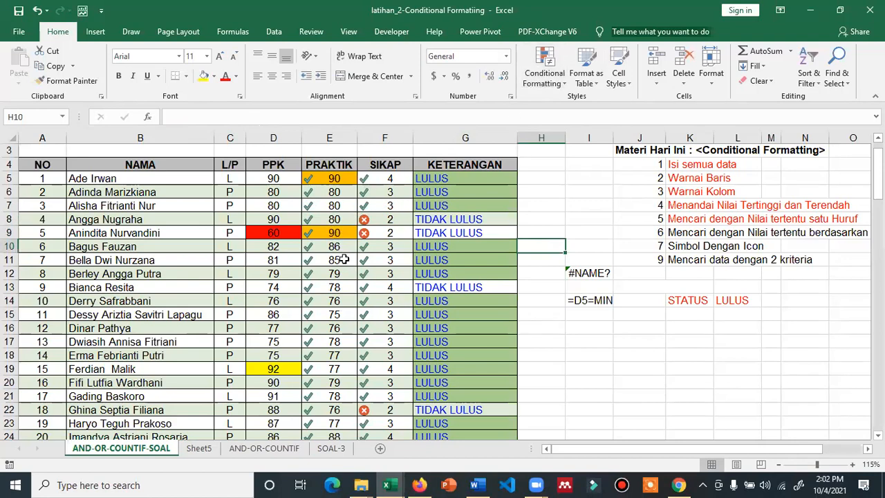
Change the PRAKTIK score in E17 to 56, making that student TIDAK LULUS
scroll(336, 290, down, 5)
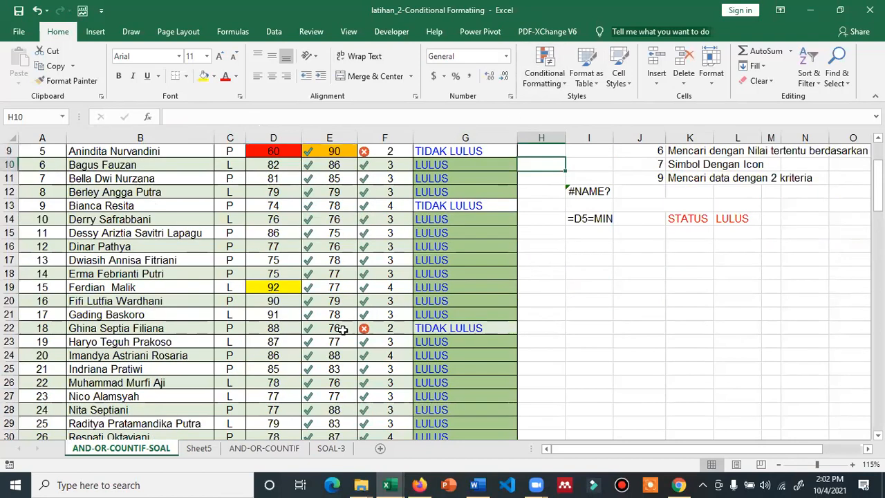
scroll(333, 355, down, 1)
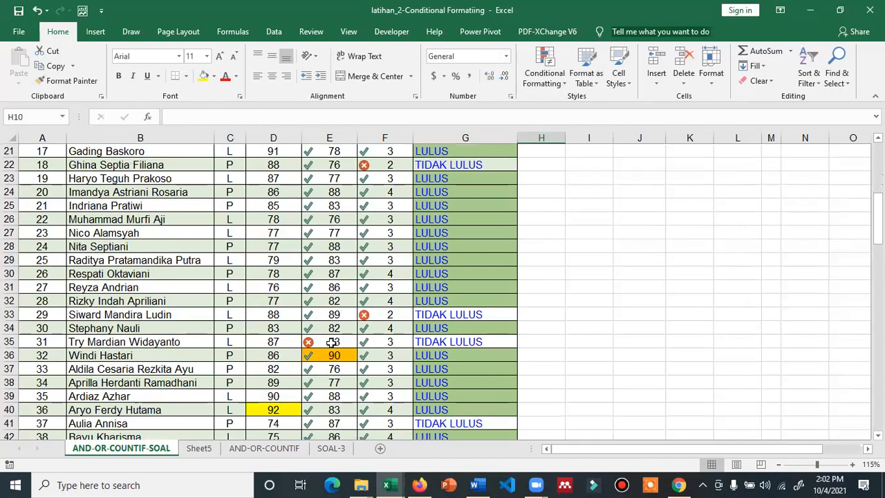
click(331, 343)
scroll(332, 363, down, 3)
scroll(333, 352, up, 1)
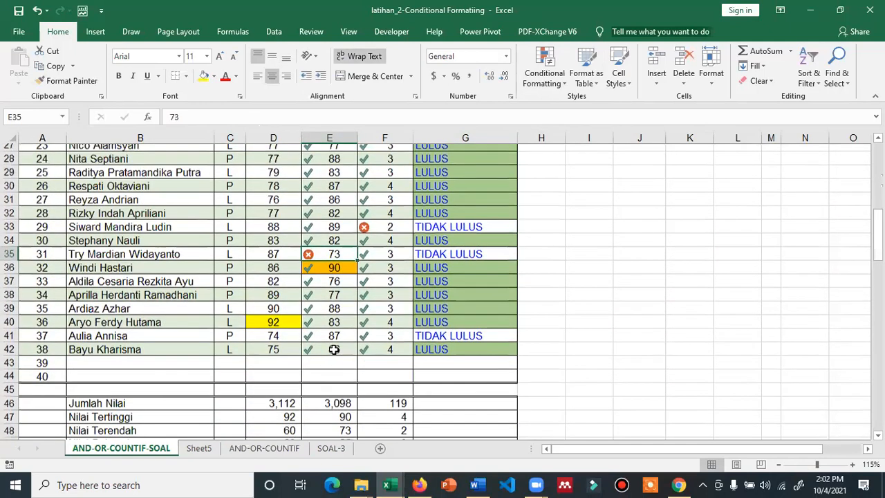
scroll(335, 297, up, 7)
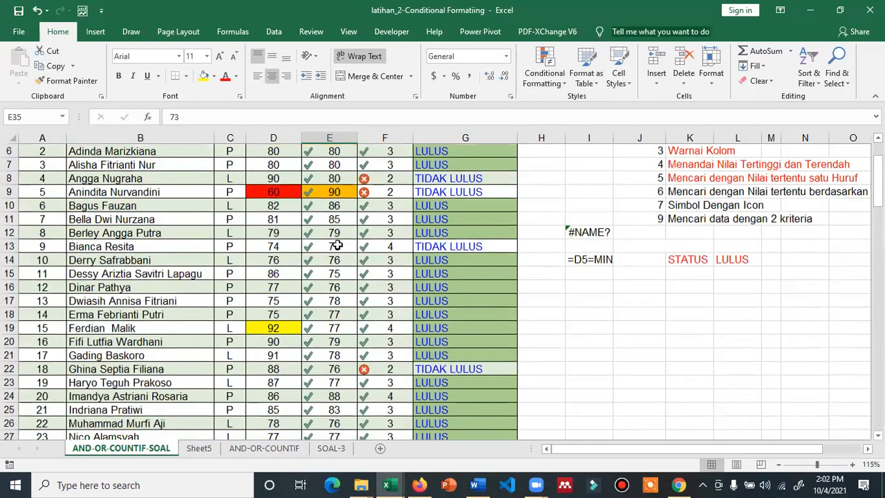
scroll(335, 211, up, 1)
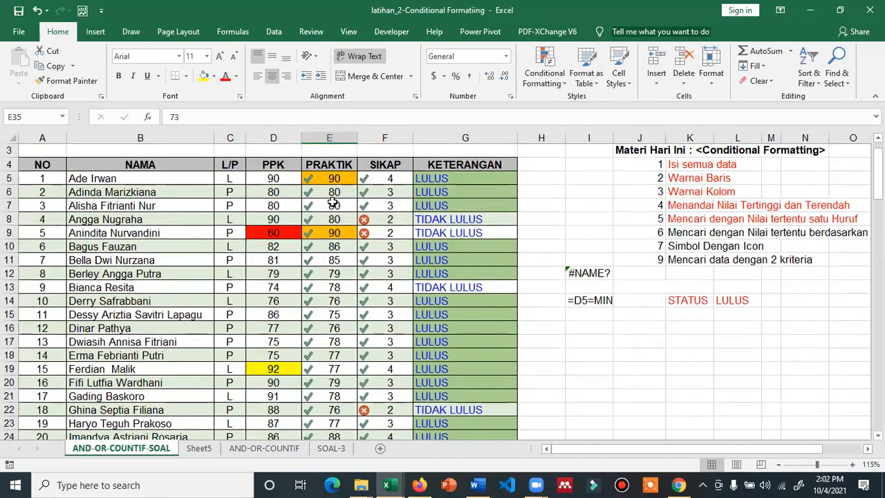
scroll(328, 315, down, 1)
click(330, 301)
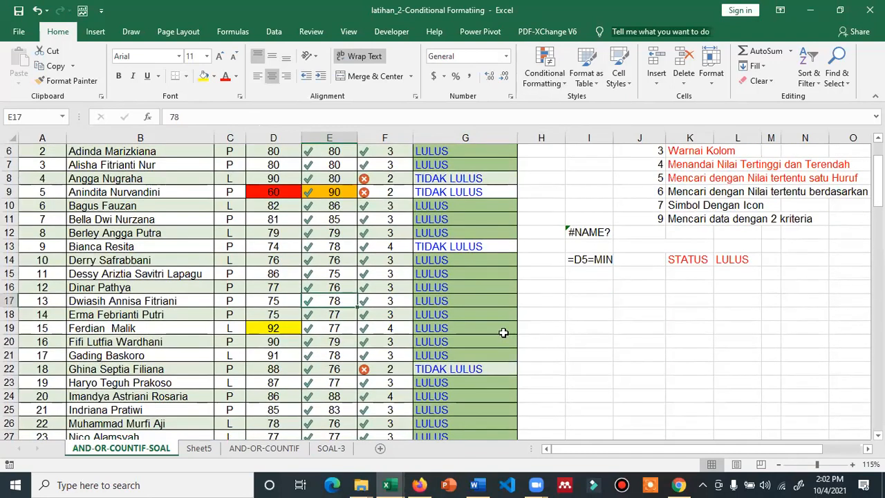
text(56)
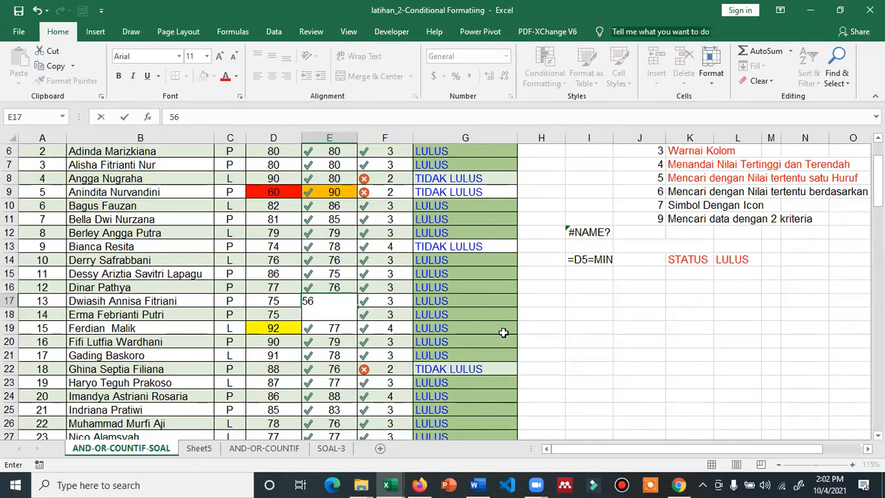
key(Return)
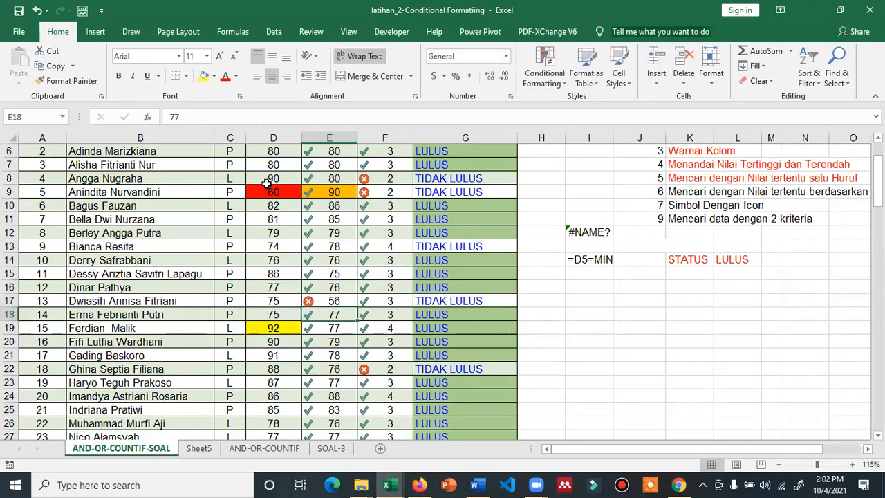
Colour the Simbol Dengan Icon topic in K10 red and go to the AND-OR-COUNTIF sheet
scroll(267, 200, up, 2)
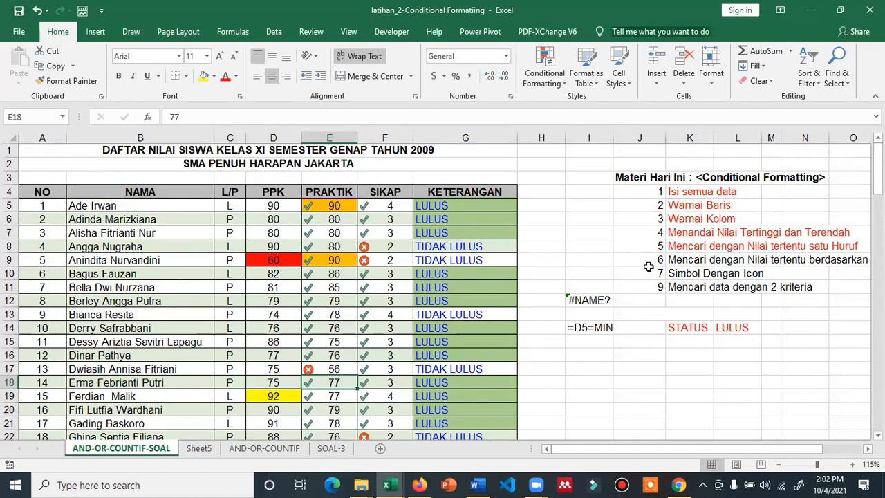
click(682, 274)
click(225, 76)
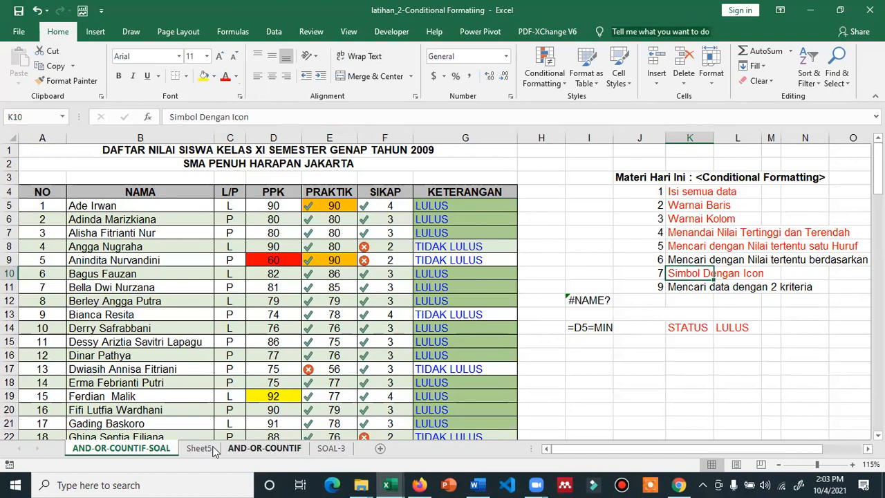
click(237, 450)
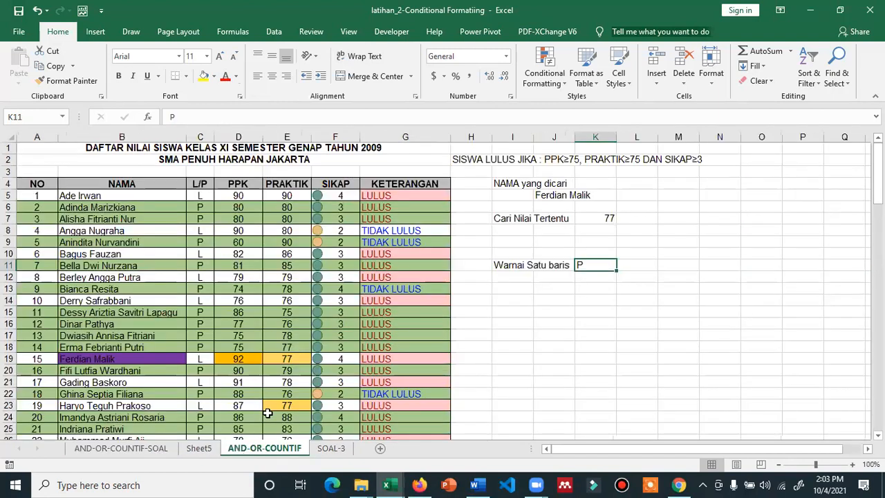
click(264, 267)
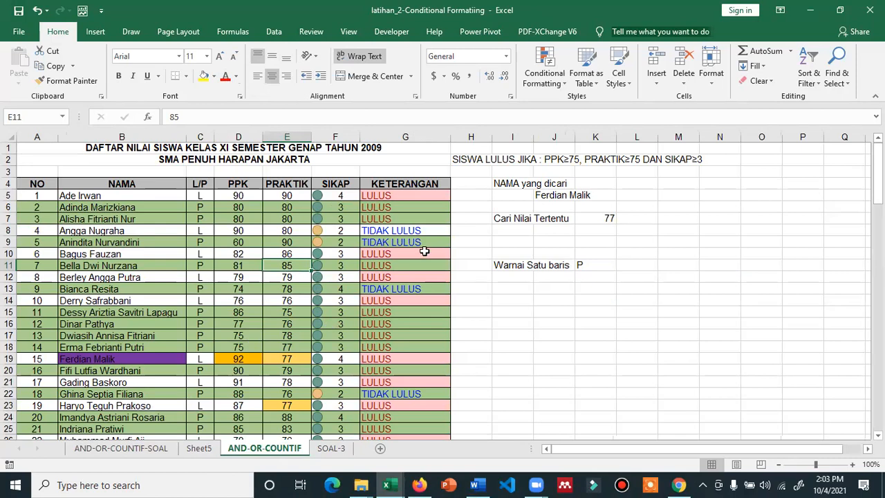
click(558, 195)
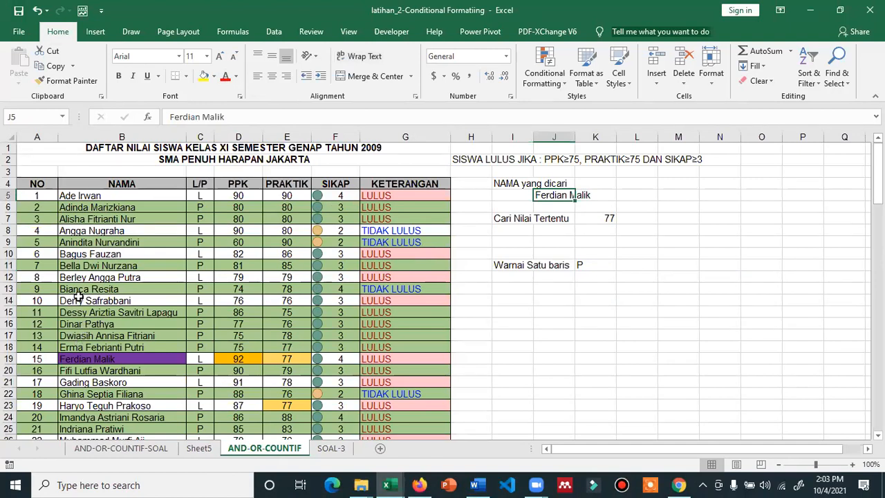
text(B)
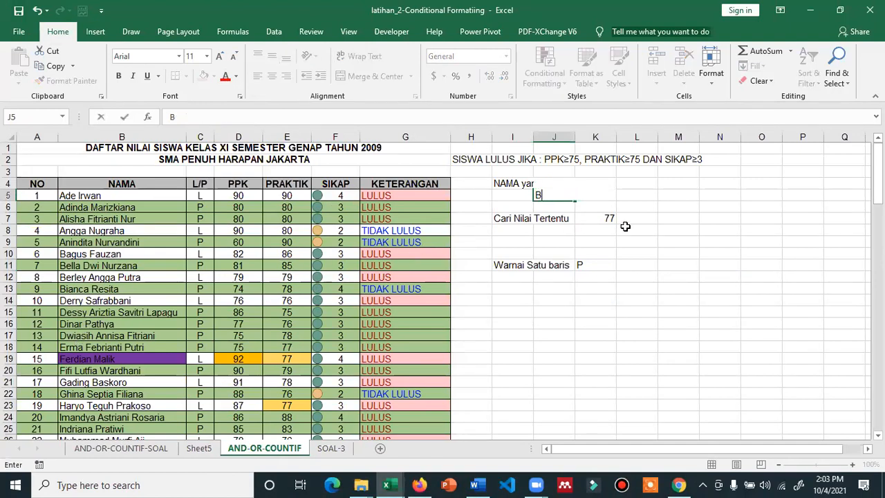
text(ianca)
key(Return)
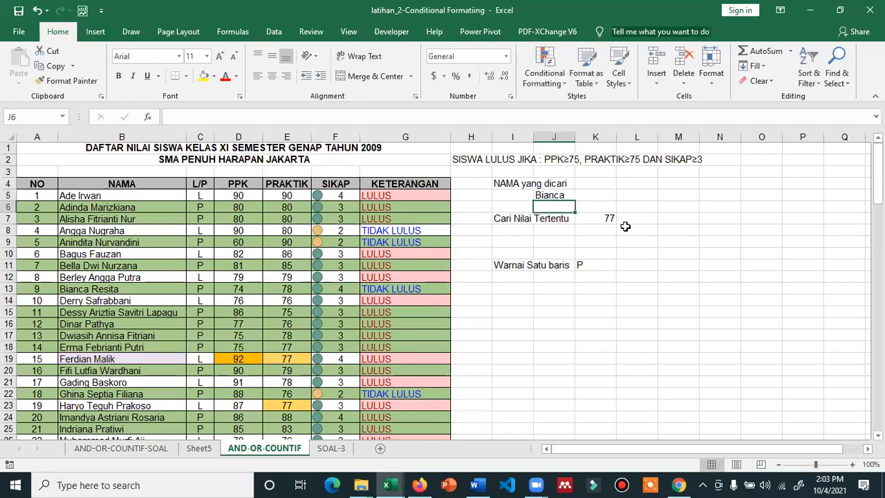
key(Up)
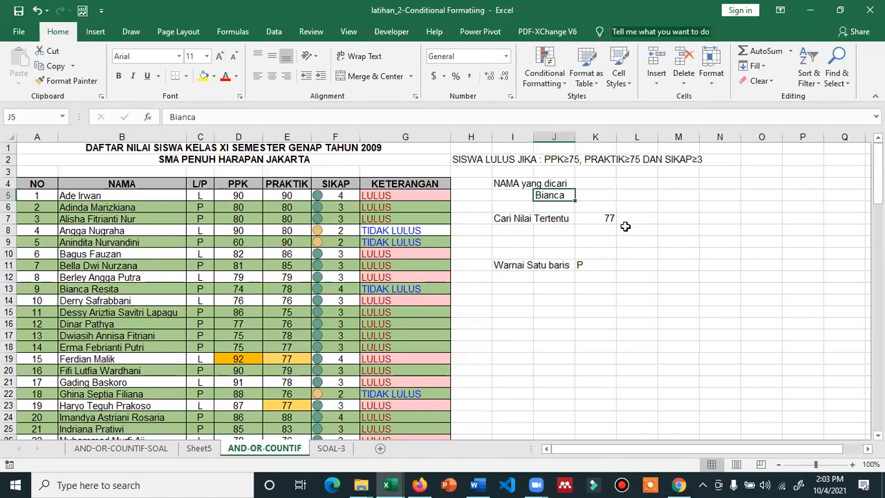
key(BackSpace)
text(Re)
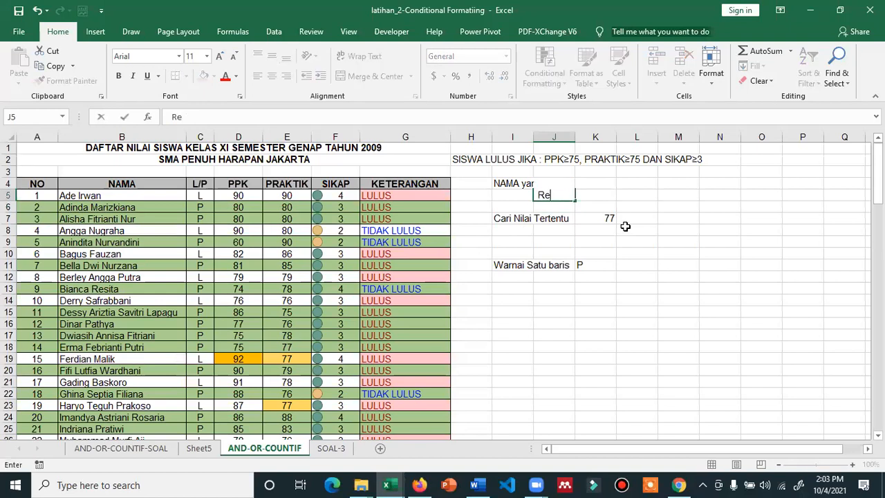
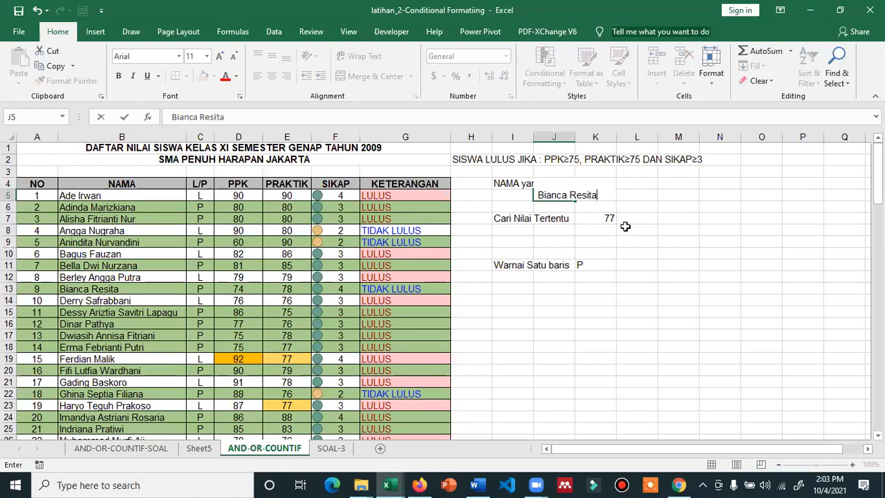
key(Return)
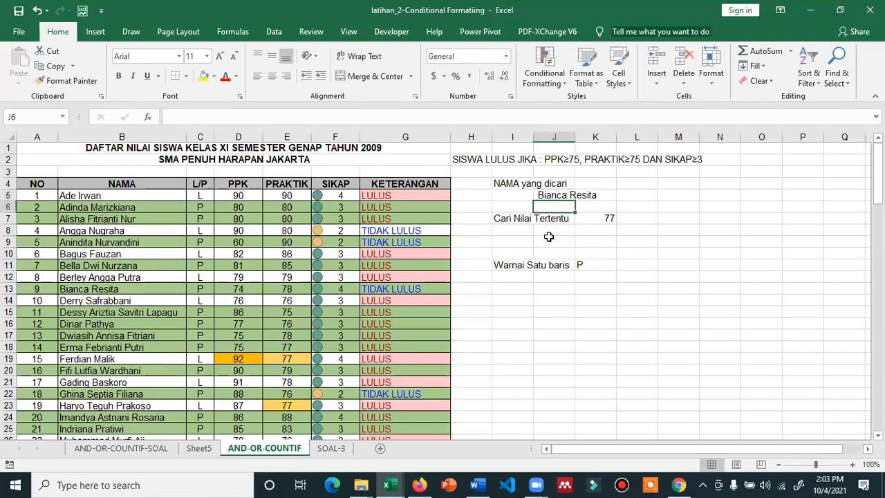
click(565, 197)
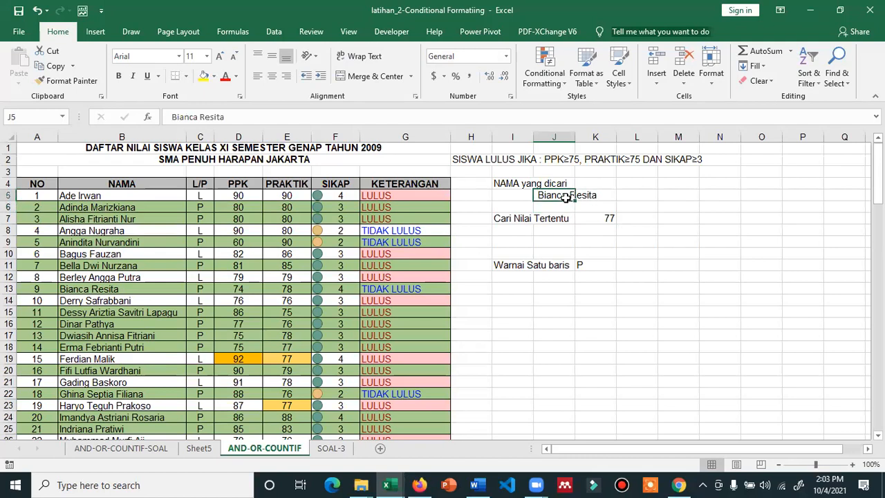
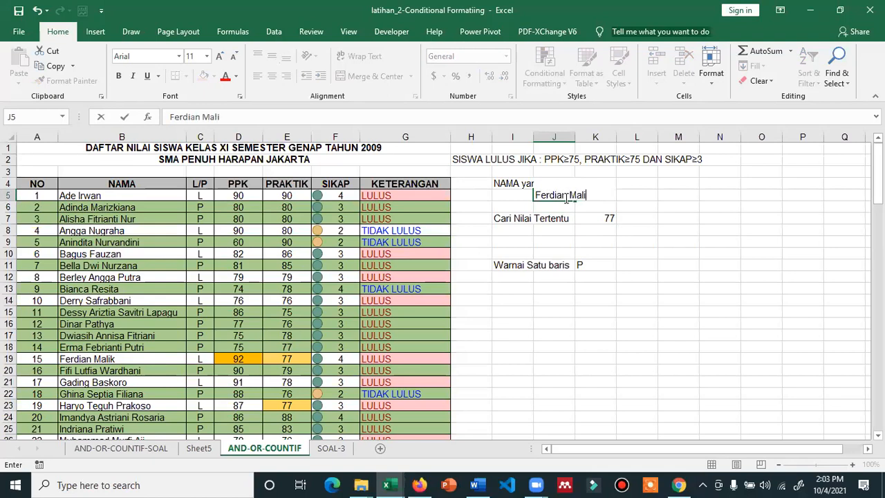
key(Return)
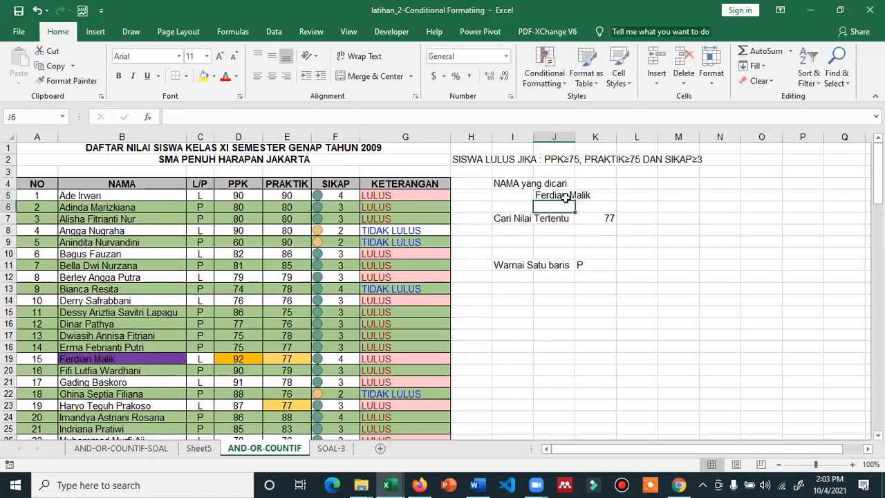
click(87, 361)
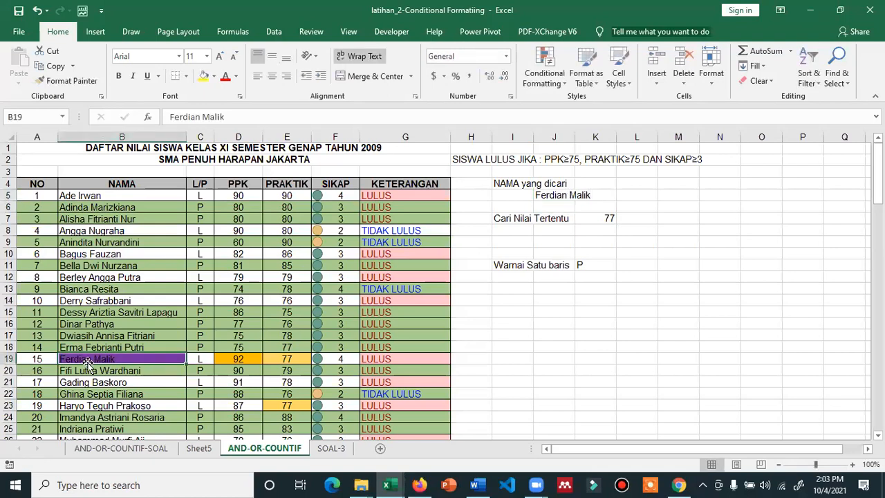
click(543, 69)
click(575, 272)
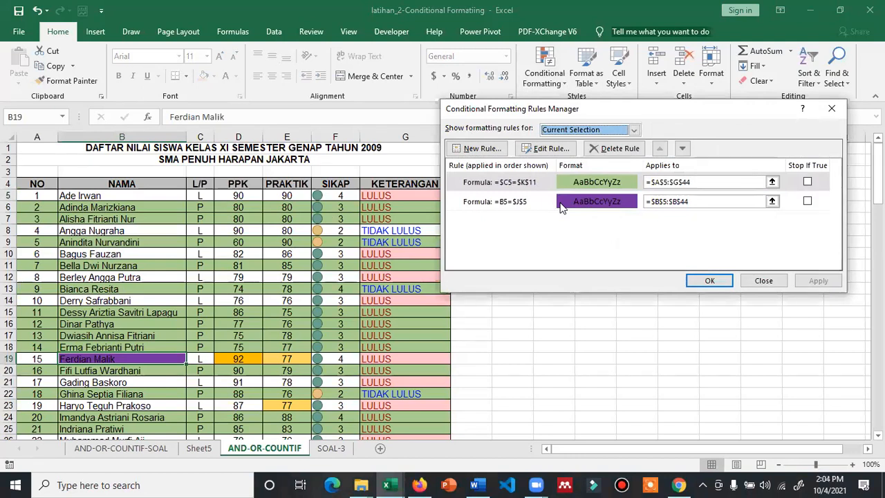
click(773, 202)
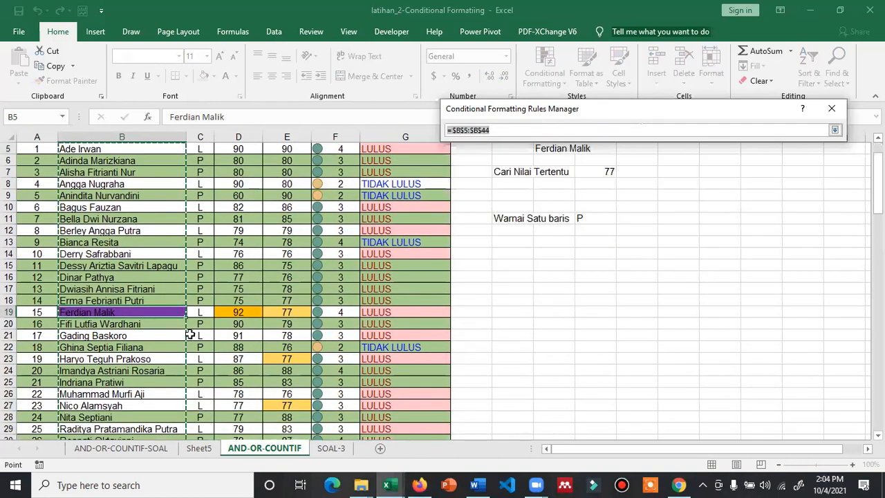
scroll(152, 273, up, 2)
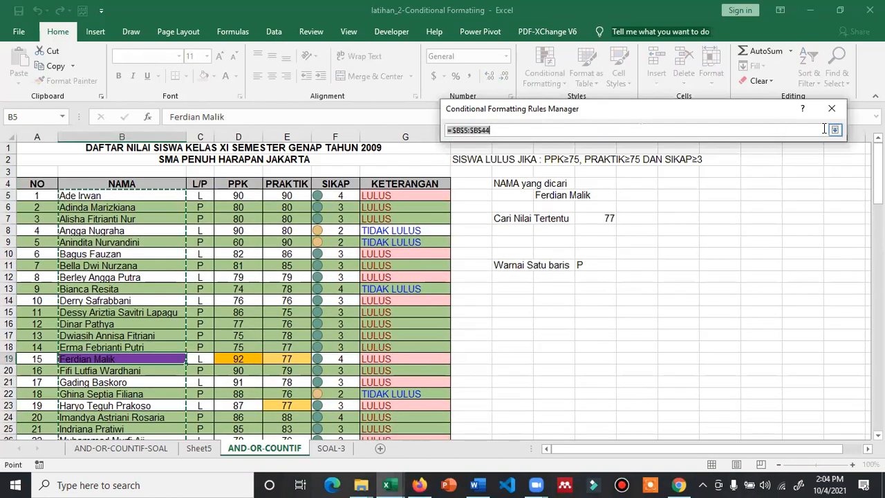
click(835, 131)
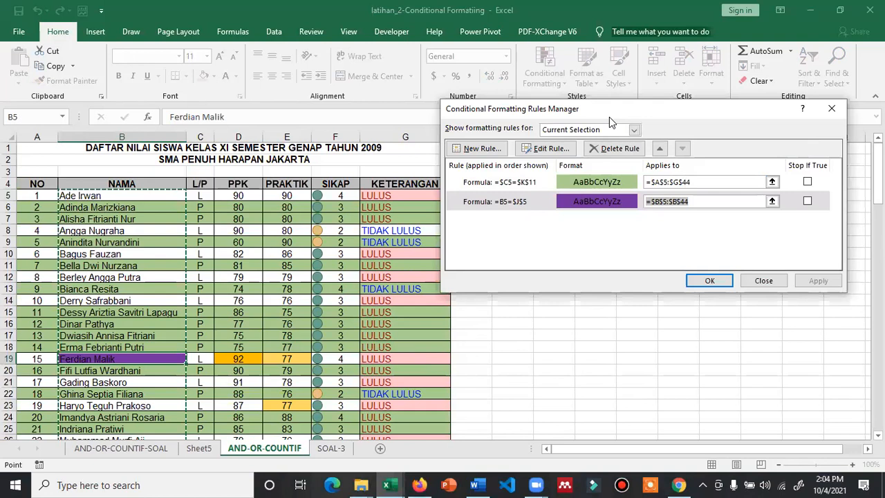
drag(609, 117, 620, 246)
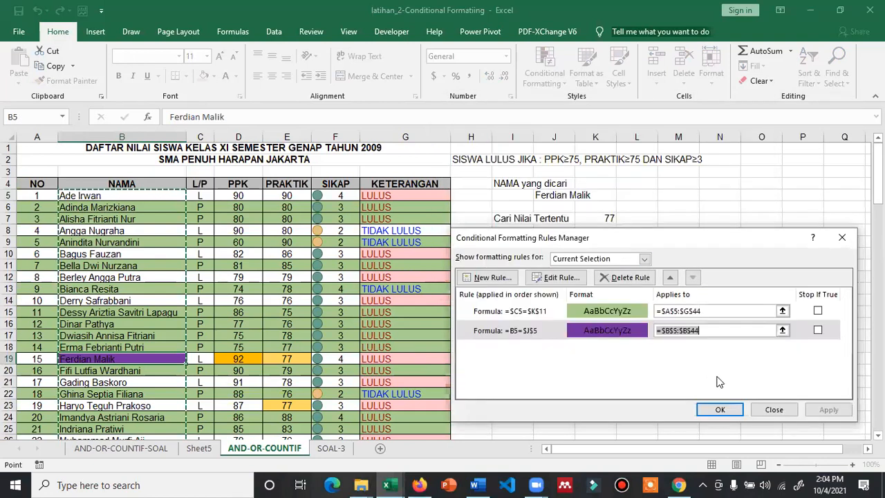
click(719, 409)
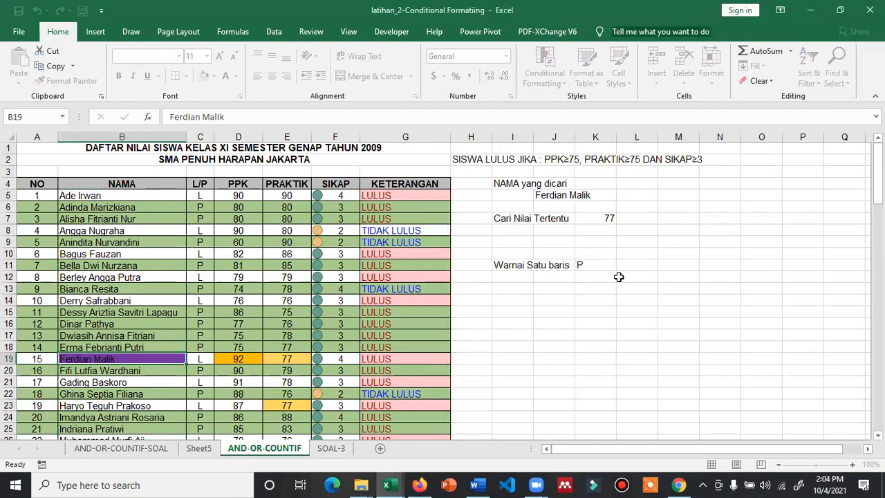
Enter a student's full name as the searched name in J5, widening column J to fit
click(568, 198)
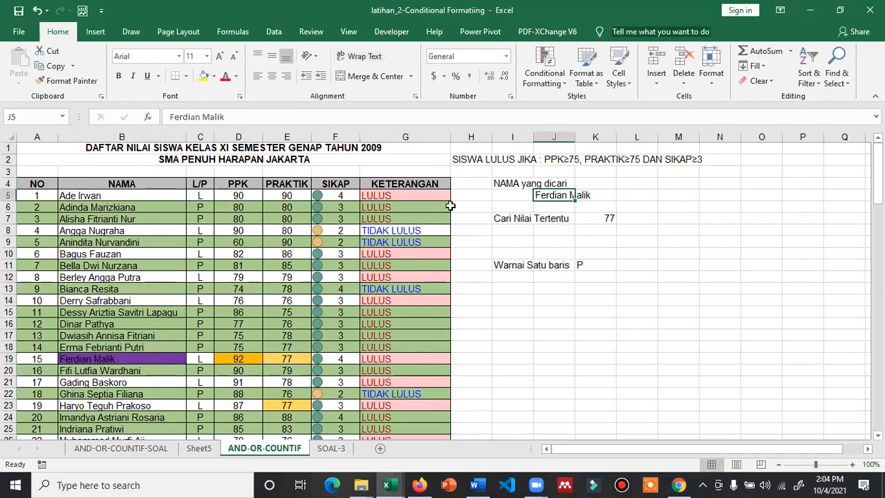
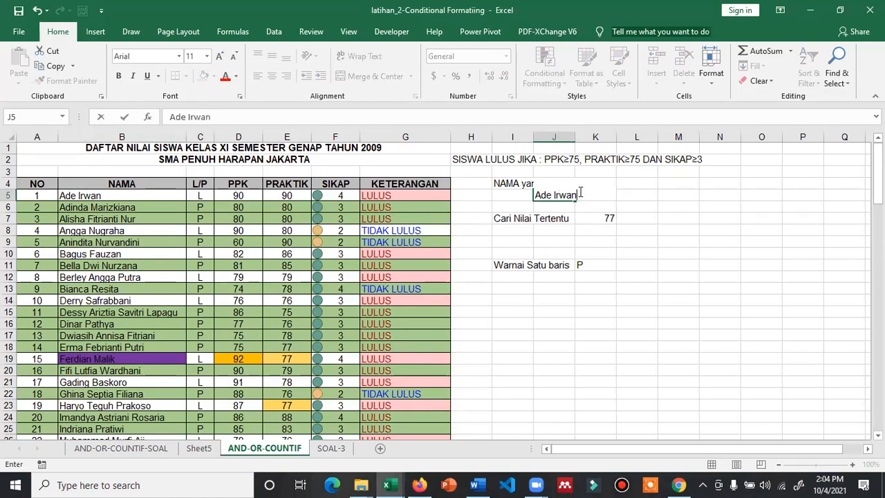
key(Return)
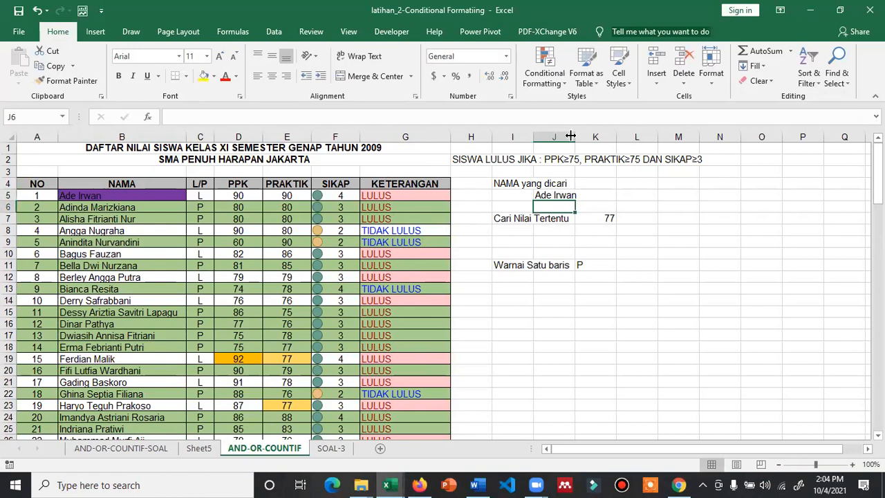
drag(573, 134, 649, 134)
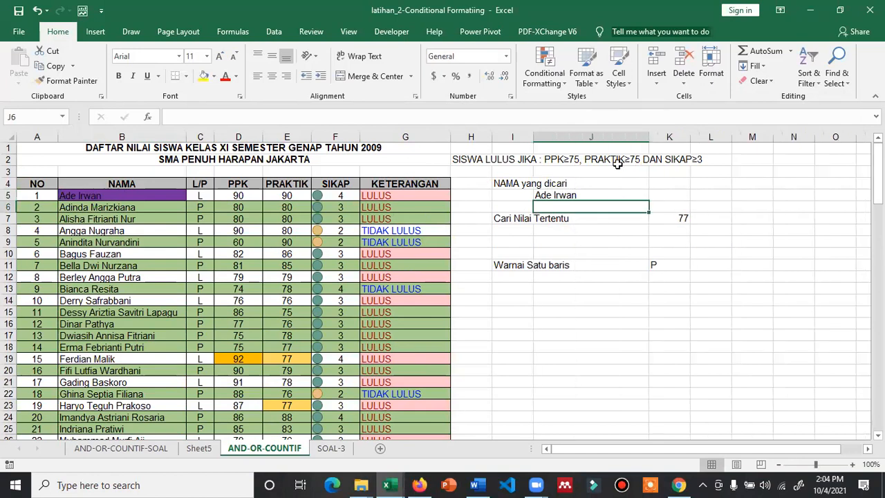
click(591, 195)
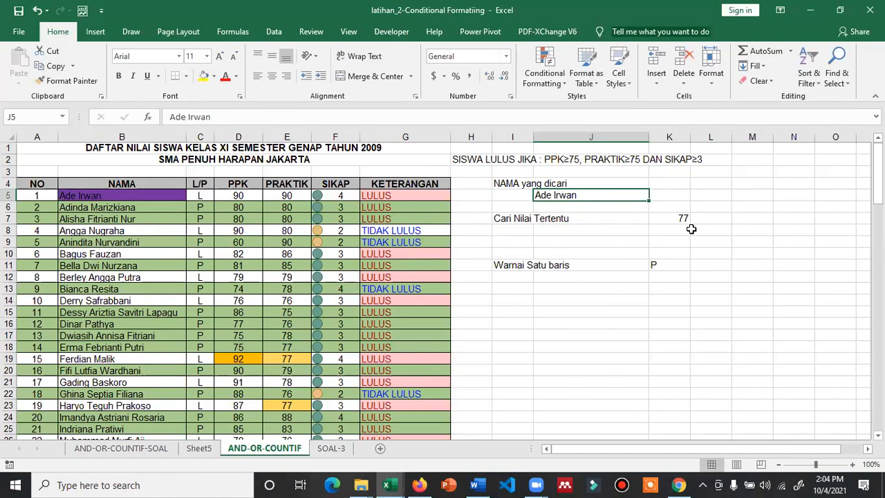
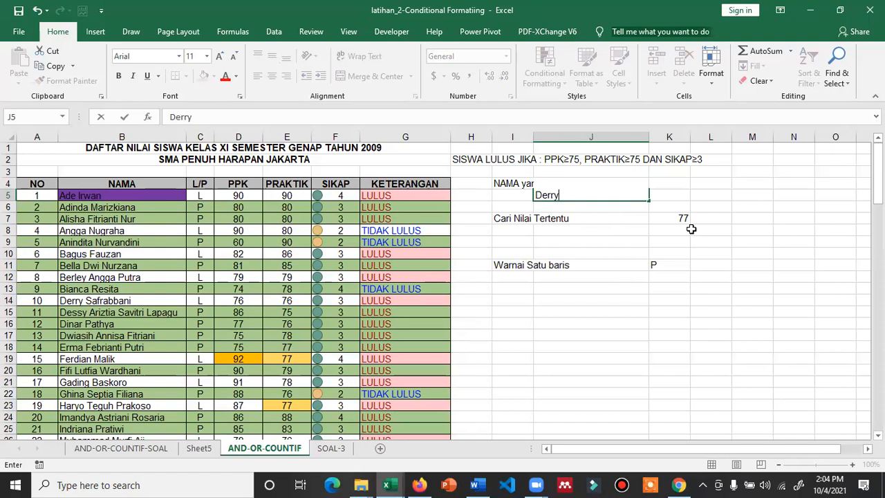
key(Return)
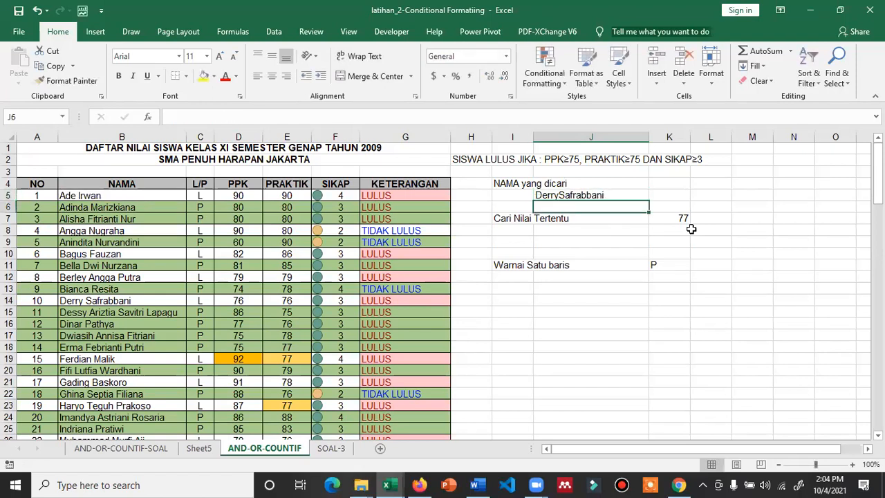
key(Up)
key(F2)
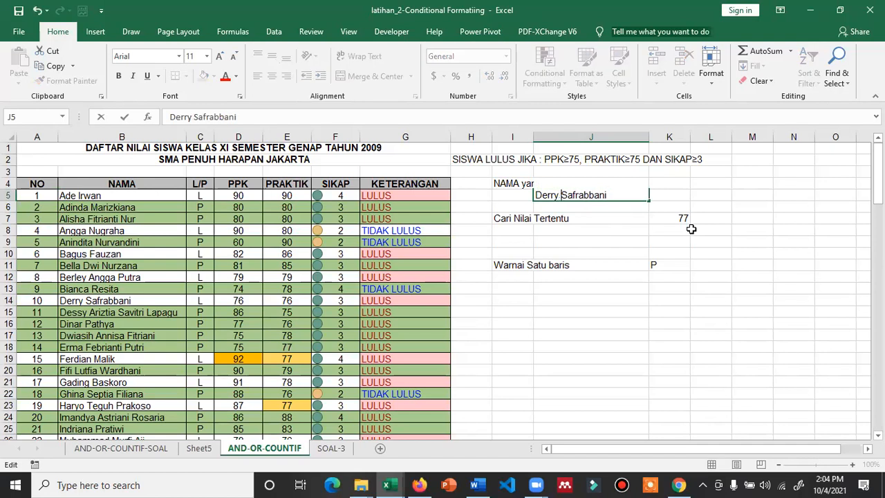
key(Return)
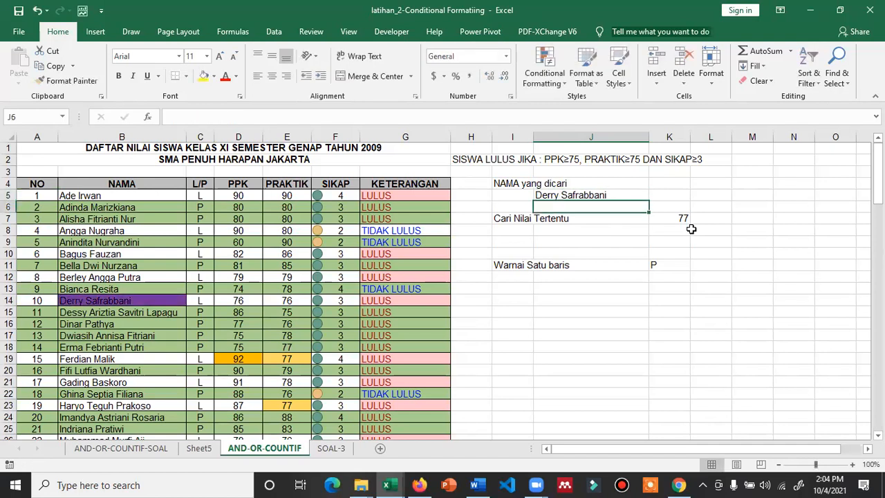
Set the searched value in K7 to 76, then change it to 90
key(Down)
key(Right)
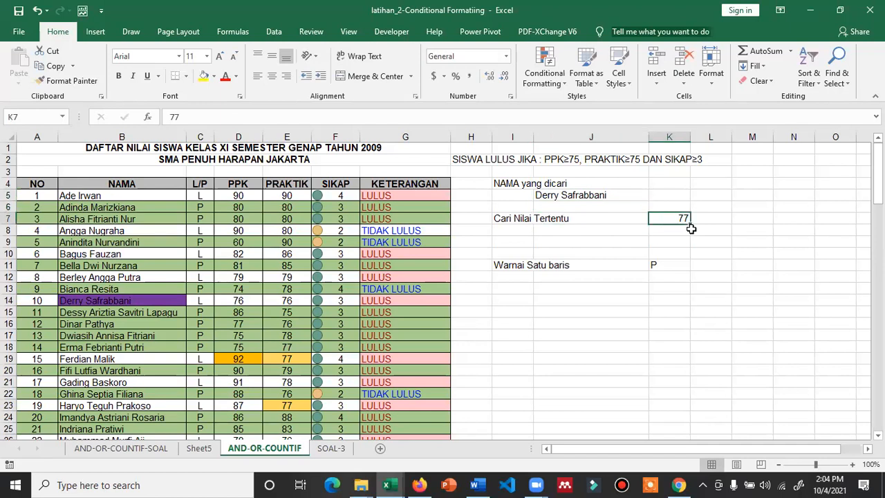
text(7)
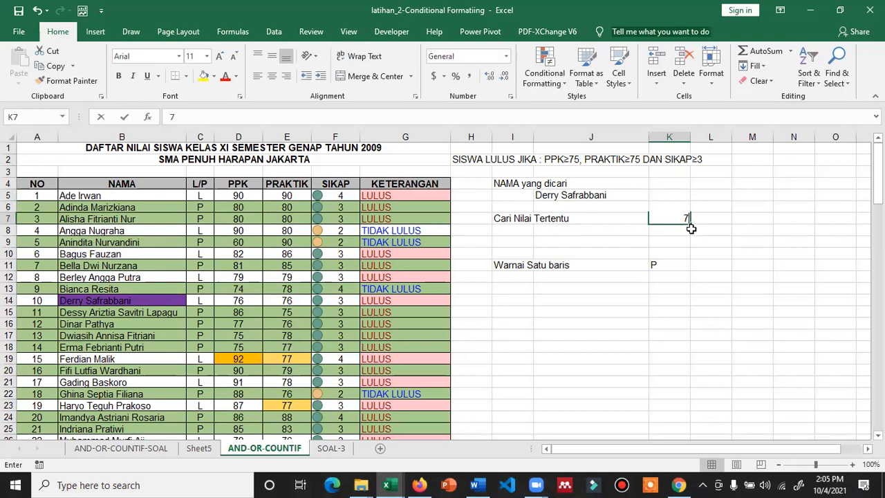
text(6)
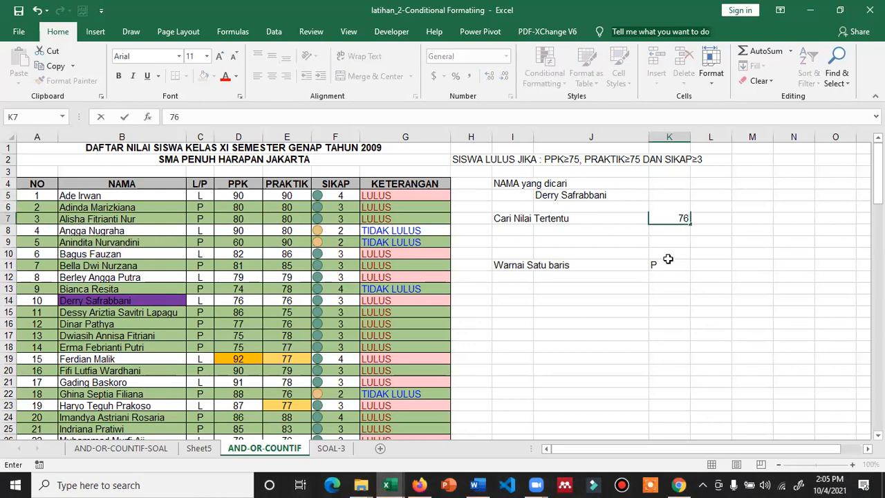
click(669, 256)
click(662, 218)
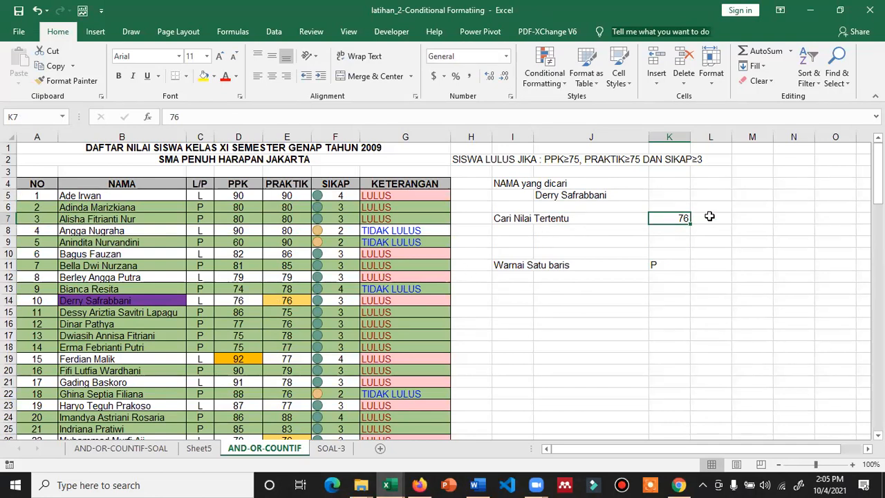
text(90)
key(Return)
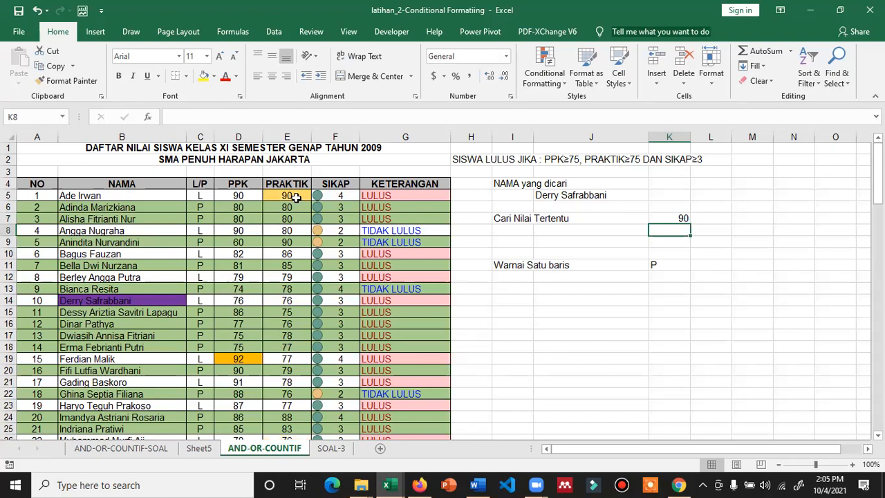
Switch the gender cell K11 to L to colour those rows, then back to P
click(653, 265)
text(P)
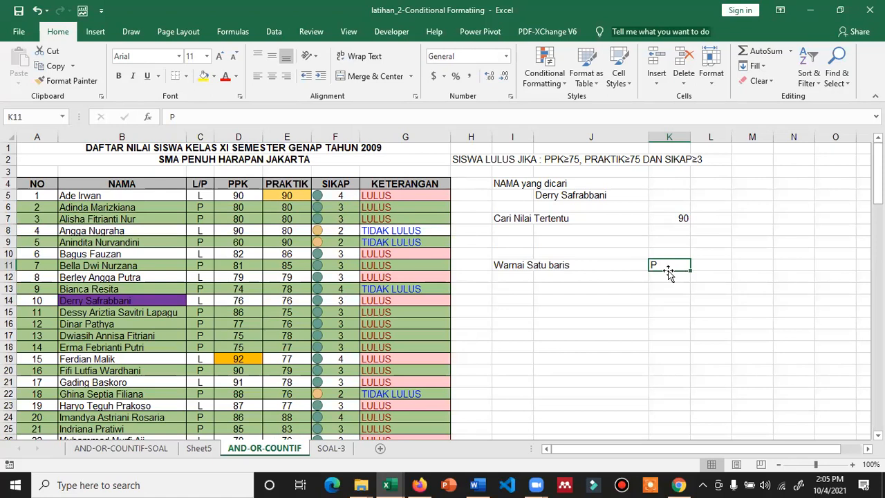
key(Delete)
text(L)
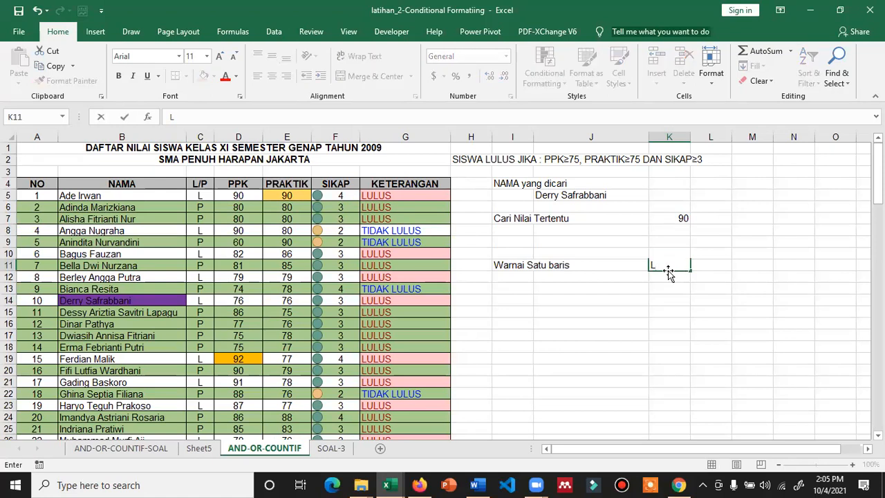
key(Return)
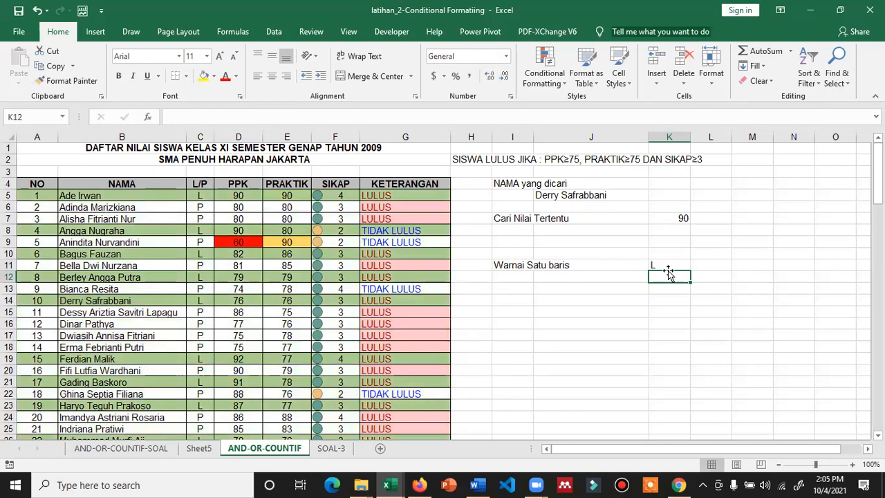
key(Up)
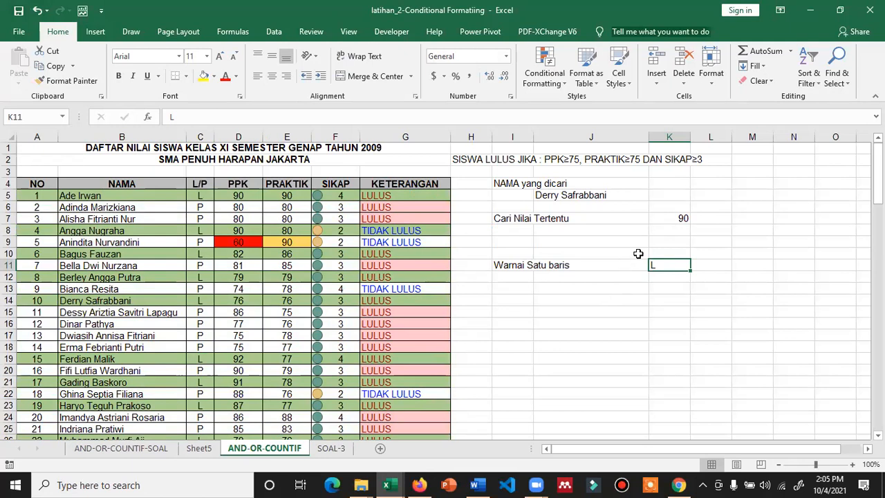
text(P)
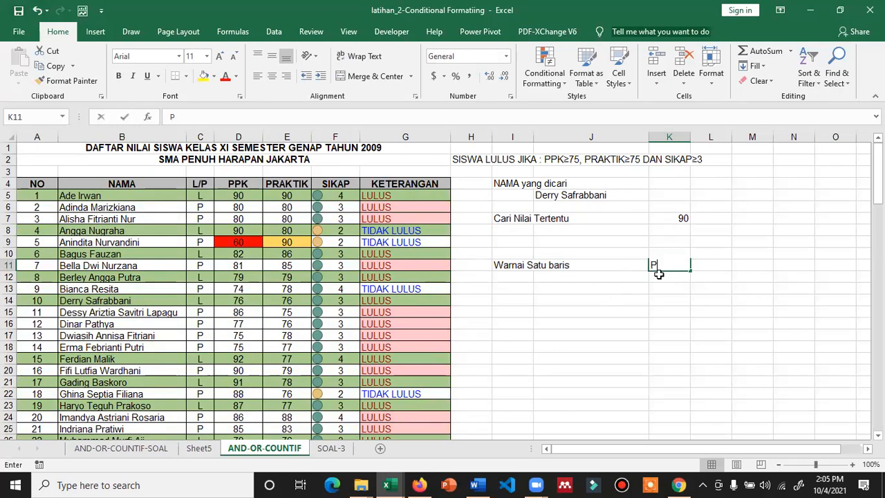
key(Return)
key(Up)
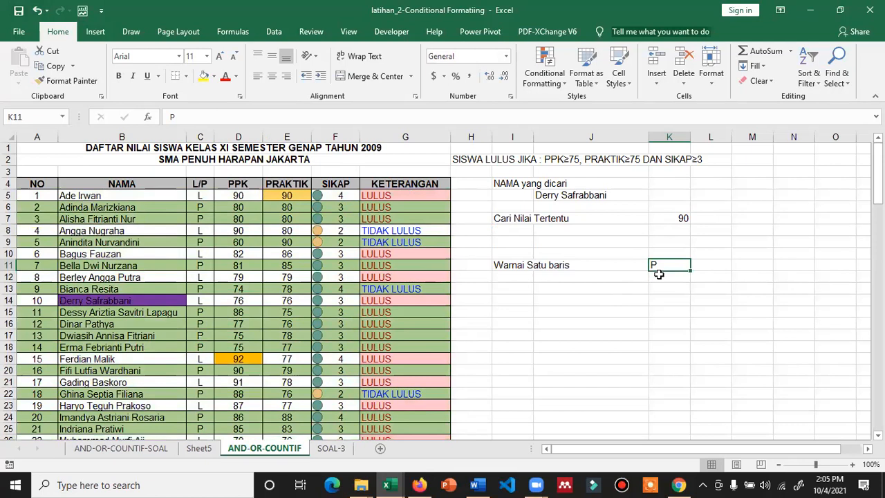
Select searched-name cell J5 and bring up the Conditional Formatting Icon Sets choices
click(589, 196)
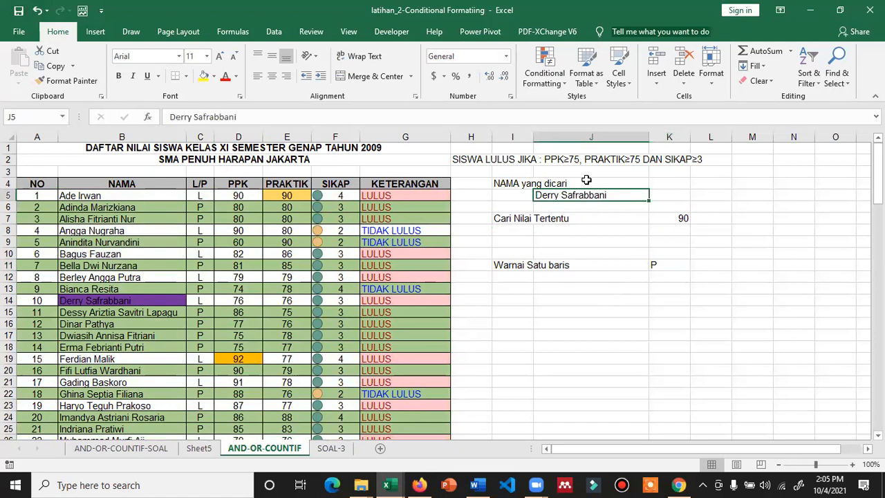
click(544, 77)
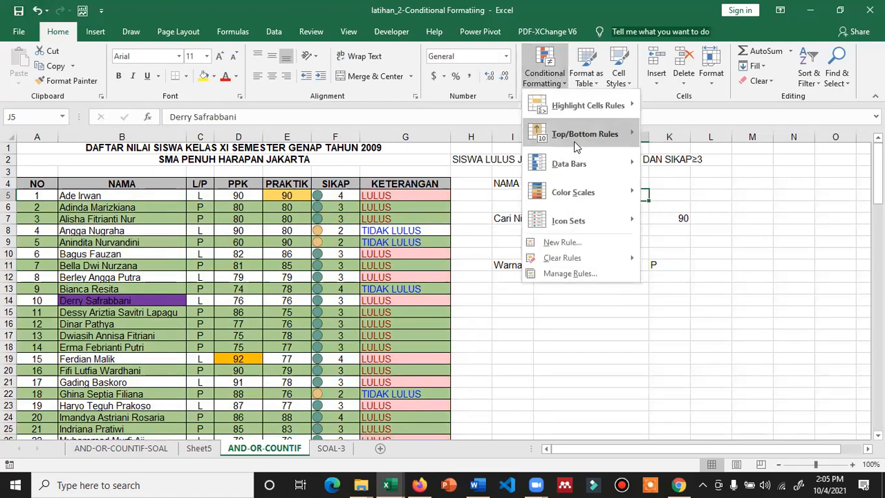
mouse_move(577, 182)
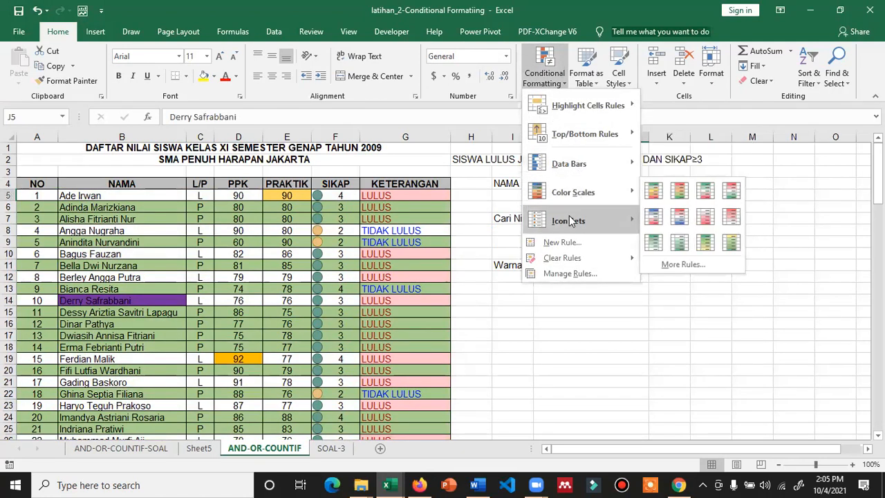
mouse_move(571, 222)
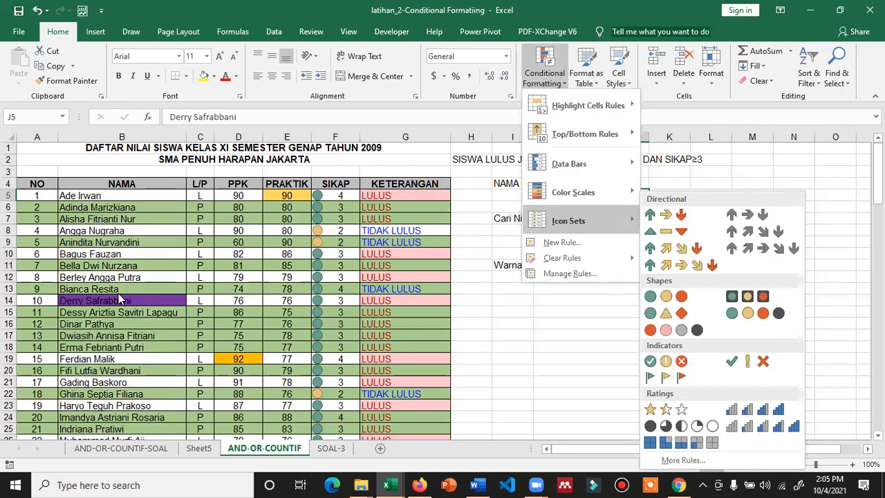
Delete the surname from the searched name in J5, then undo to restore the full name
click(586, 197)
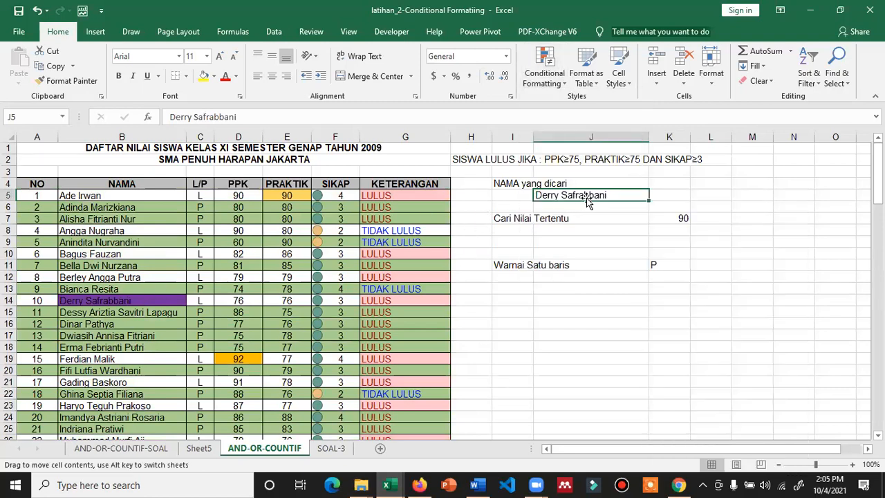
double_click(587, 196)
drag(608, 195, 561, 203)
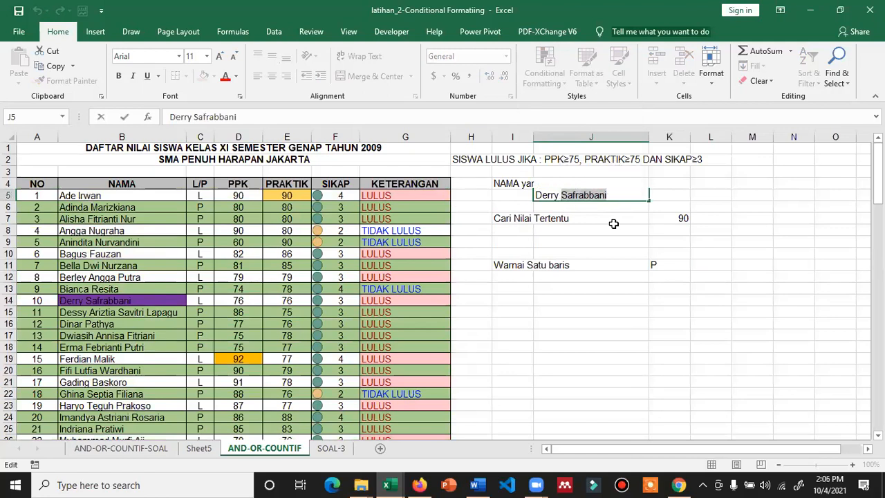
key(BackSpace)
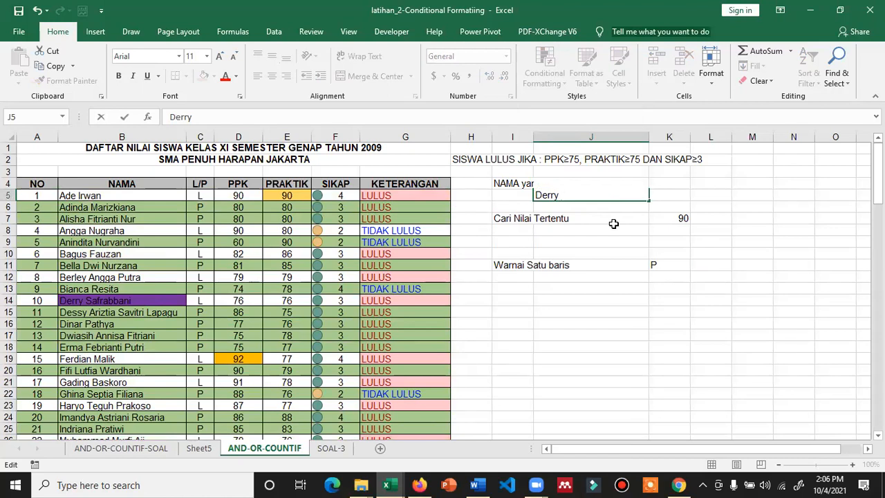
key(Return)
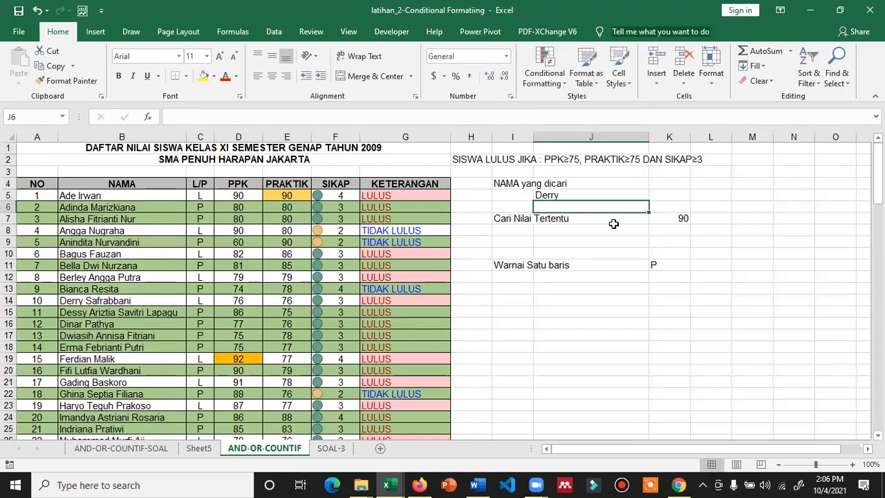
click(569, 196)
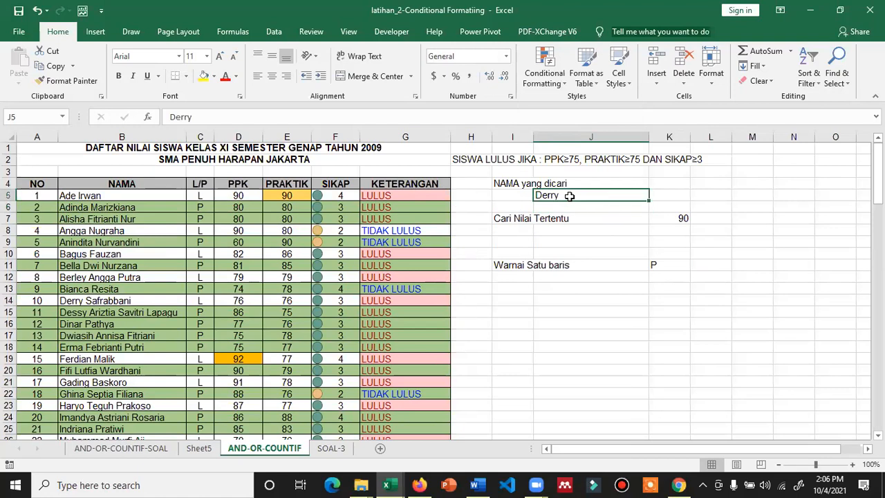
key(ctrl+z)
click(575, 289)
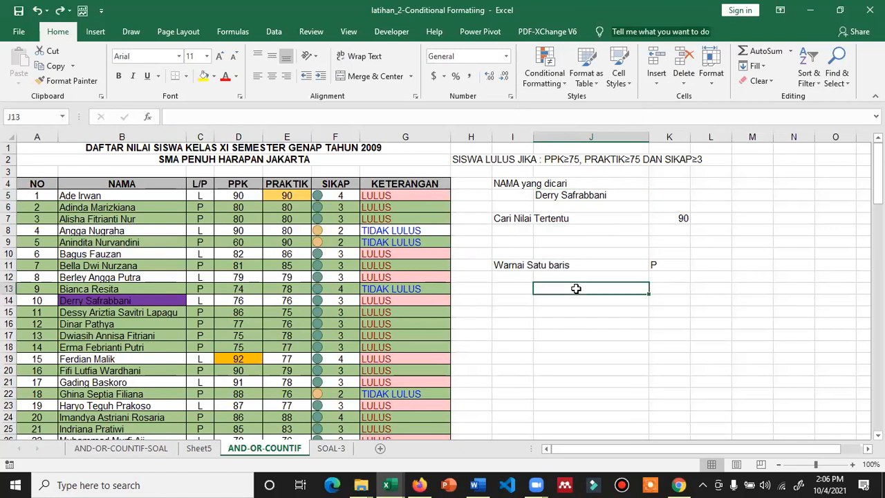
Start a new formula-based conditional formatting rule =B5=$K$5, with K5 made absolute
click(554, 77)
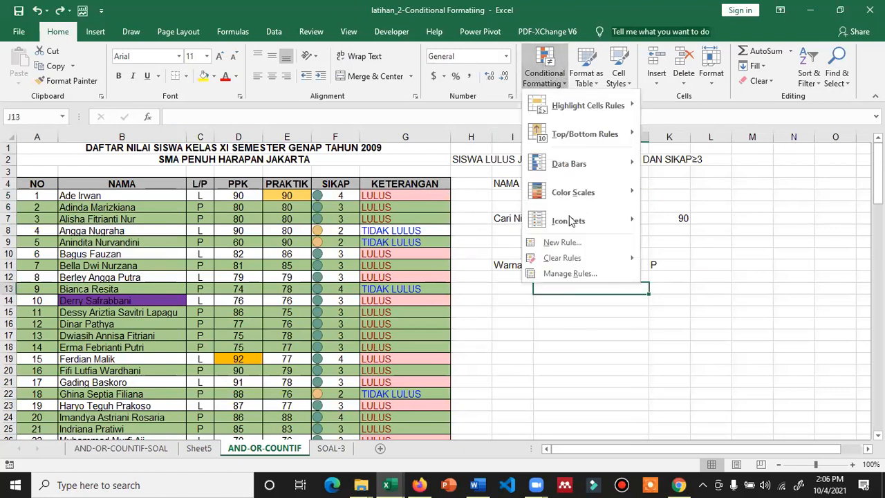
click(565, 243)
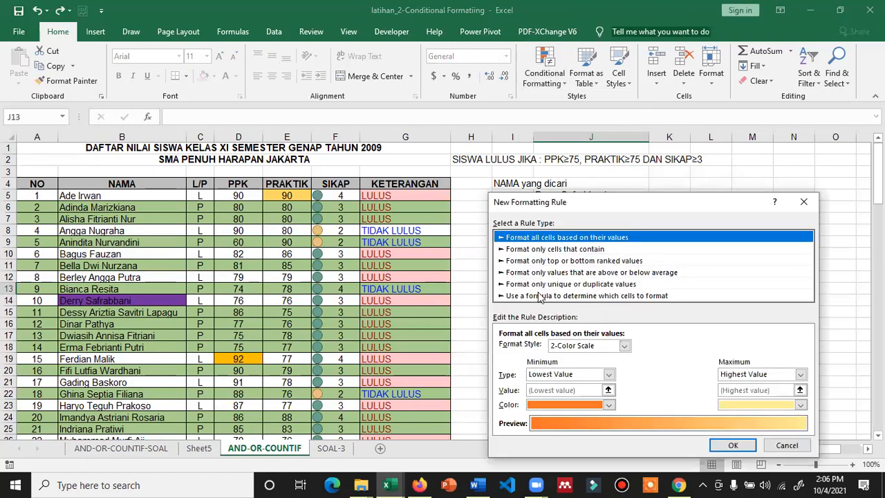
click(540, 296)
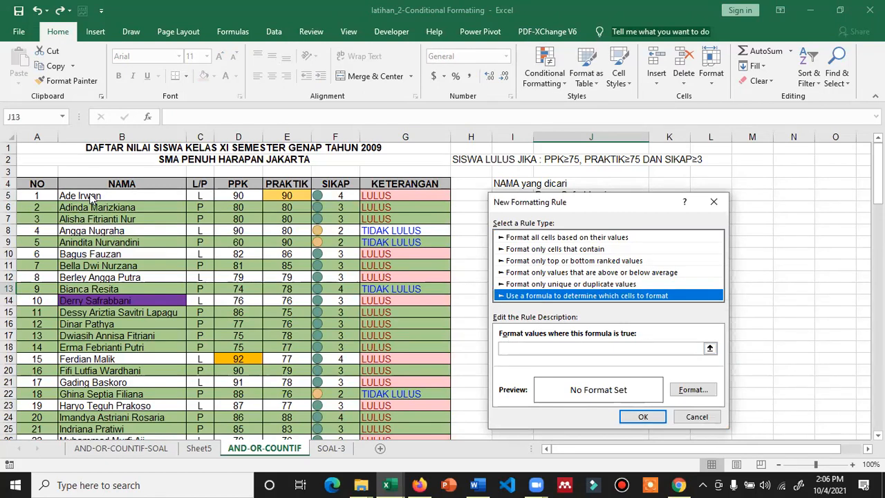
click(531, 352)
text(=b5=)
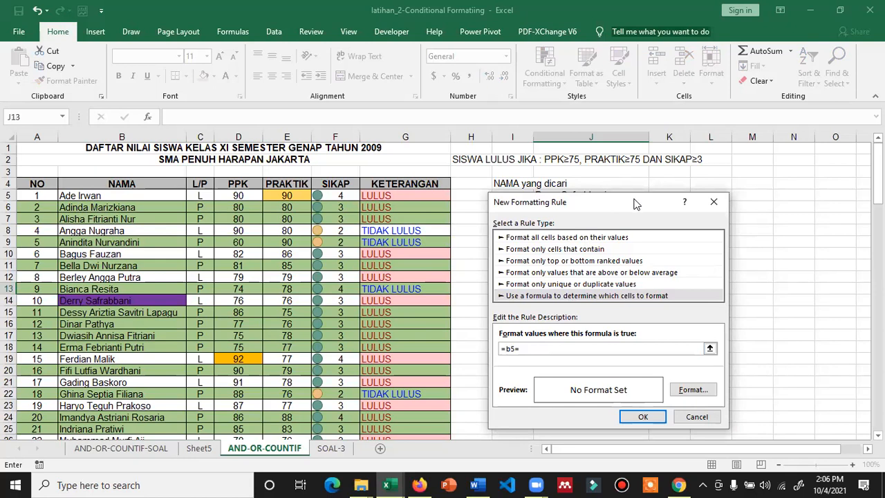
drag(641, 203, 656, 249)
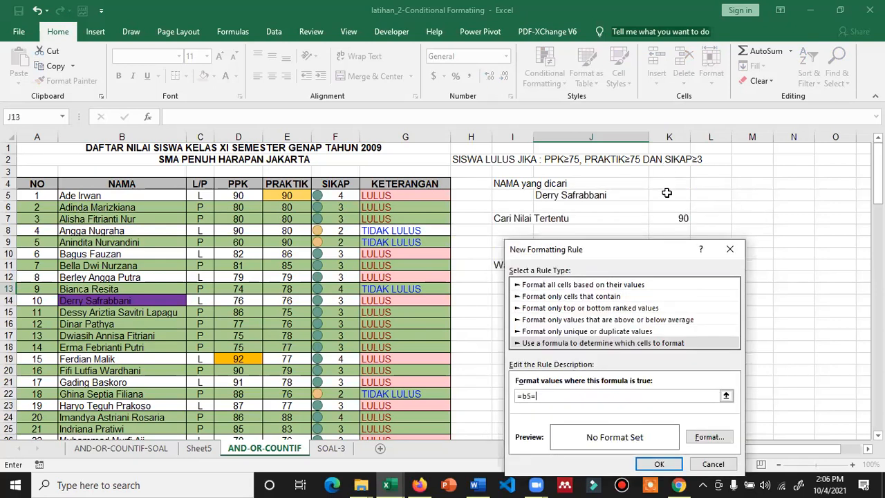
text(k$)
text(5)
key(F4)
Give the =B5=$K$5 rule a yellow fill and confirm it
click(708, 436)
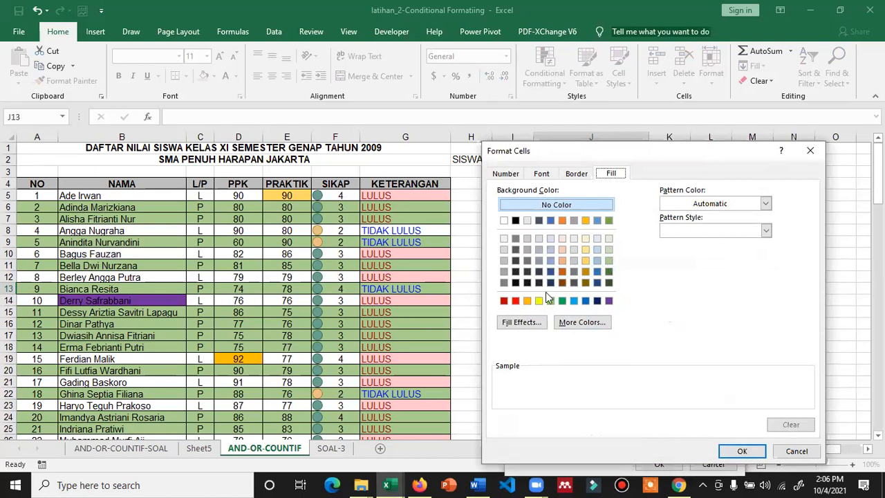
click(538, 300)
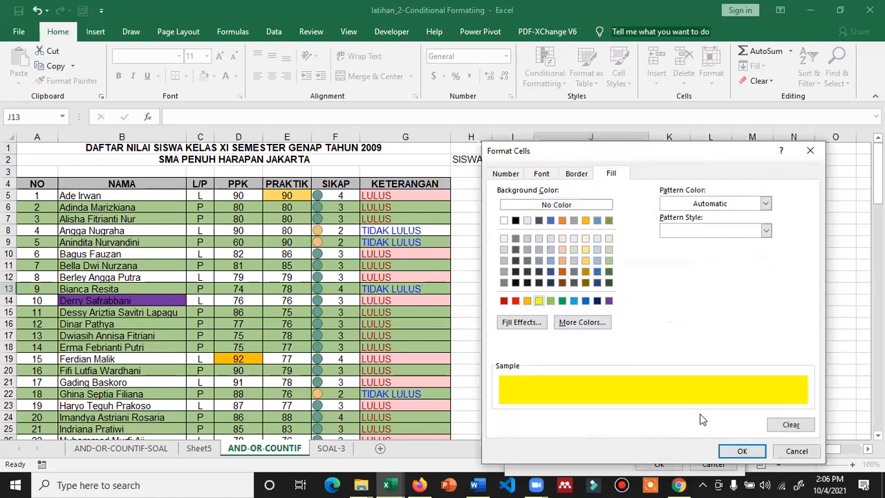
click(738, 455)
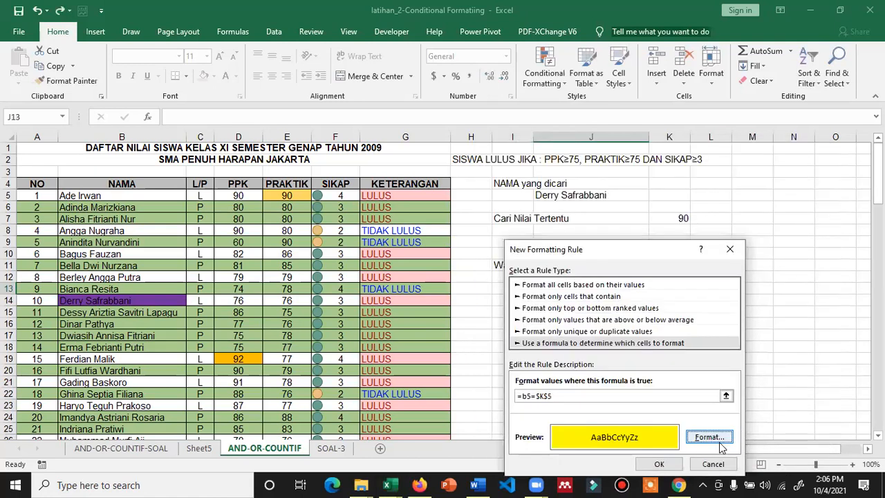
click(672, 466)
click(544, 75)
In the Rules Manager, set the yellow =B5=$K$5 rule's Applies to range to B5:B42 and apply
click(576, 274)
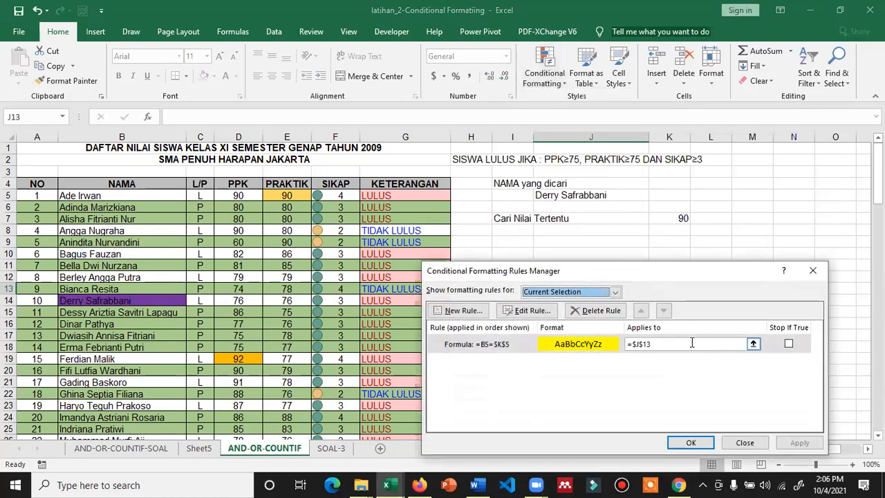
click(753, 345)
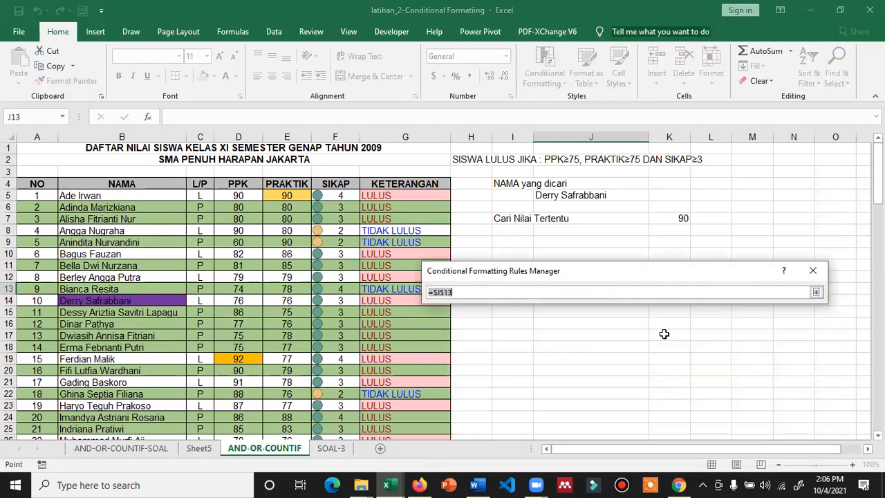
click(83, 196)
drag(83, 195, 102, 430)
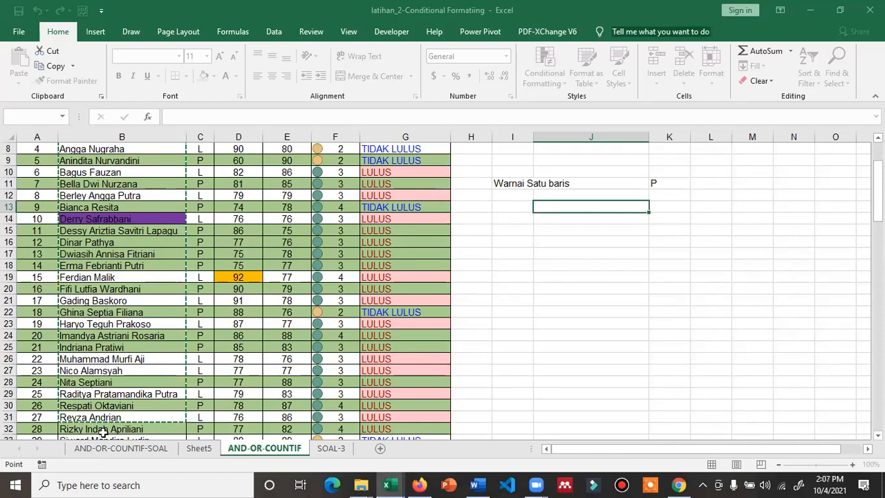
drag(106, 379, 121, 324)
click(391, 484)
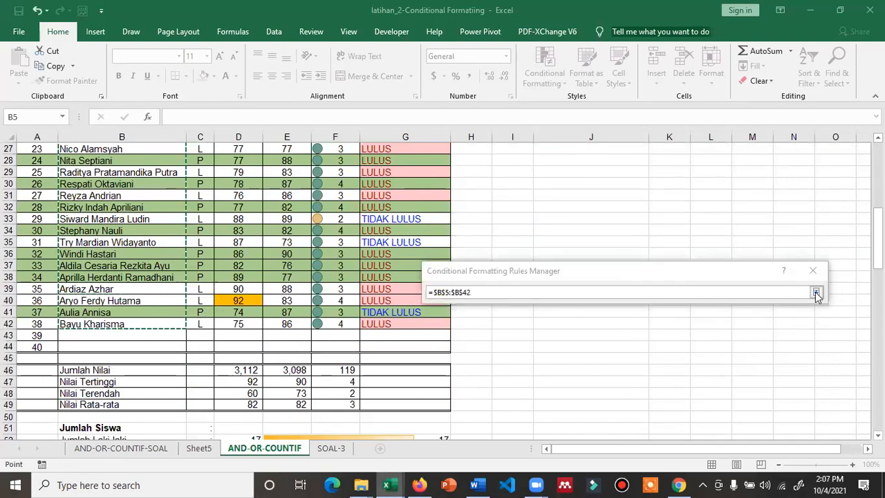
click(815, 292)
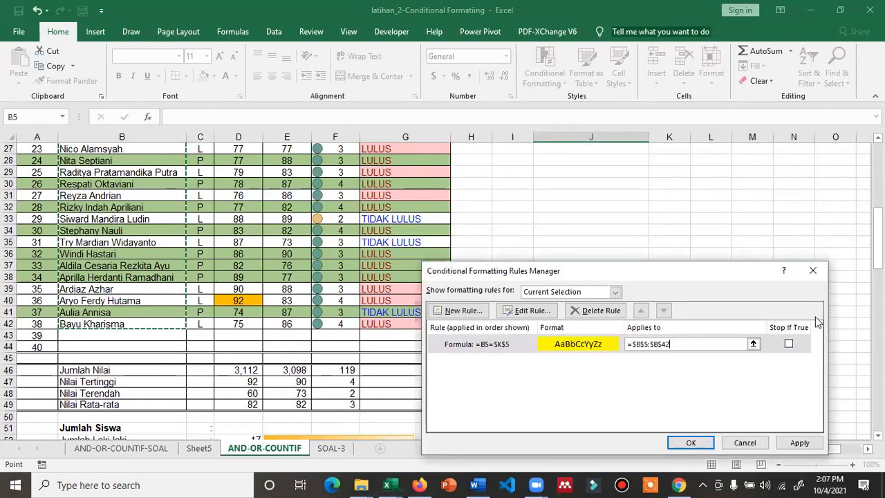
click(793, 442)
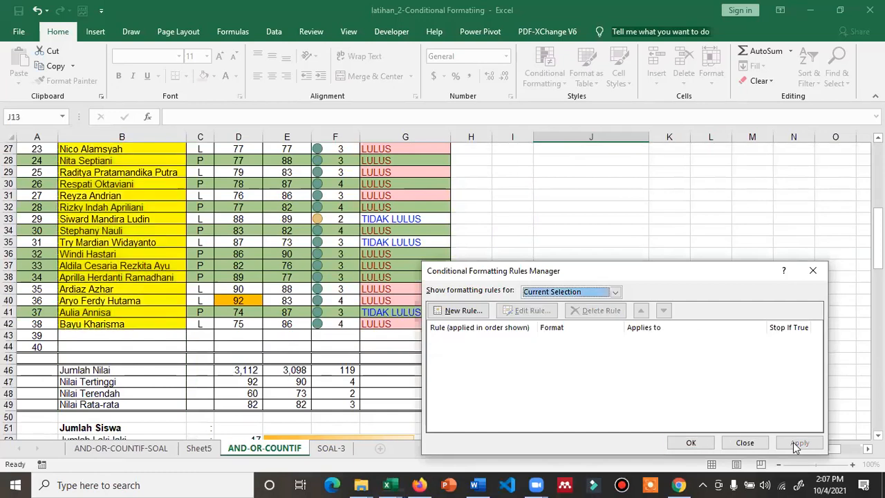
click(693, 443)
scroll(669, 290, up, 4)
scroll(668, 290, up, 5)
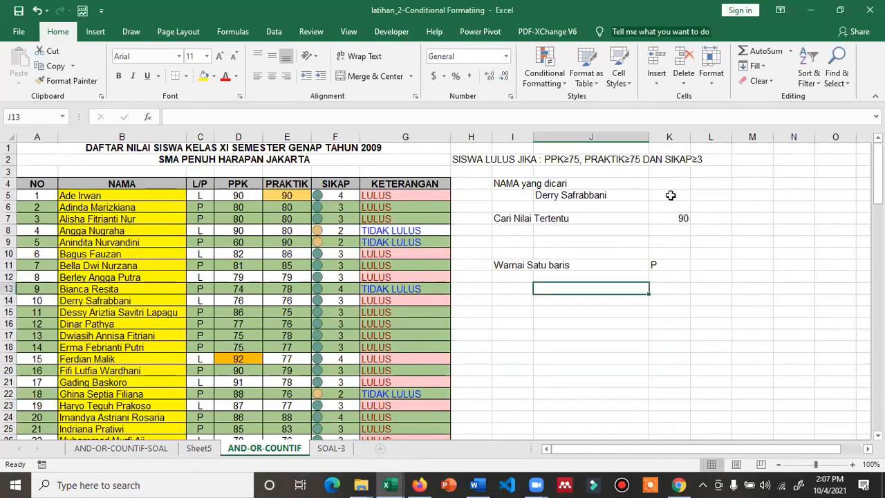
Enter the letter E in cell K5
click(672, 196)
text(a)
key(ctrl+Return)
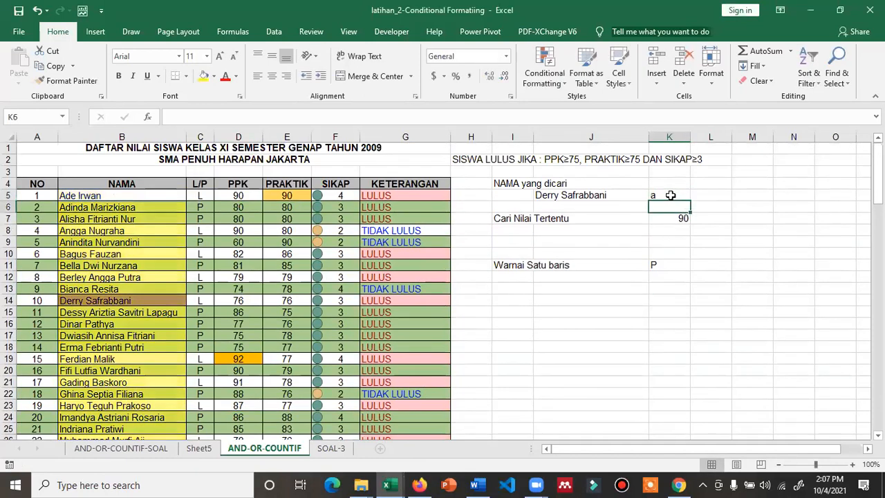
text(E)
key(Return)
click(671, 195)
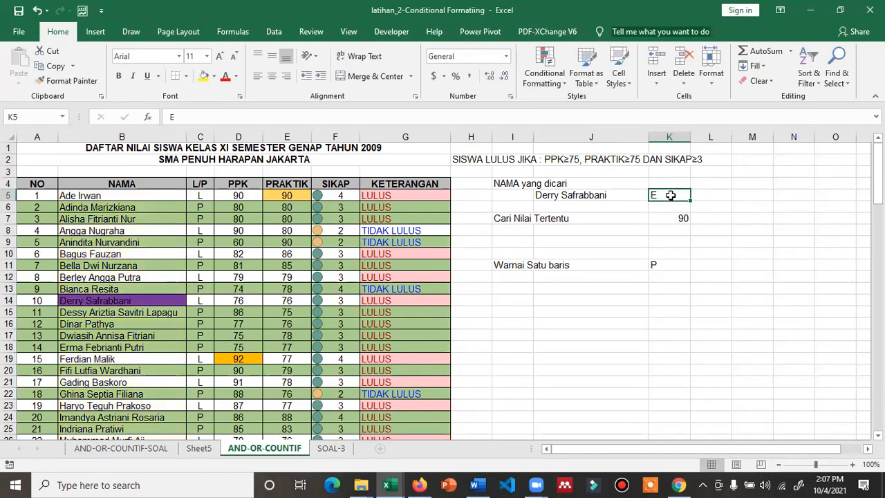
Edit the yellow rule's formula in the Rules Manager so it reads =B5=$K$5, and apply
click(531, 80)
click(567, 274)
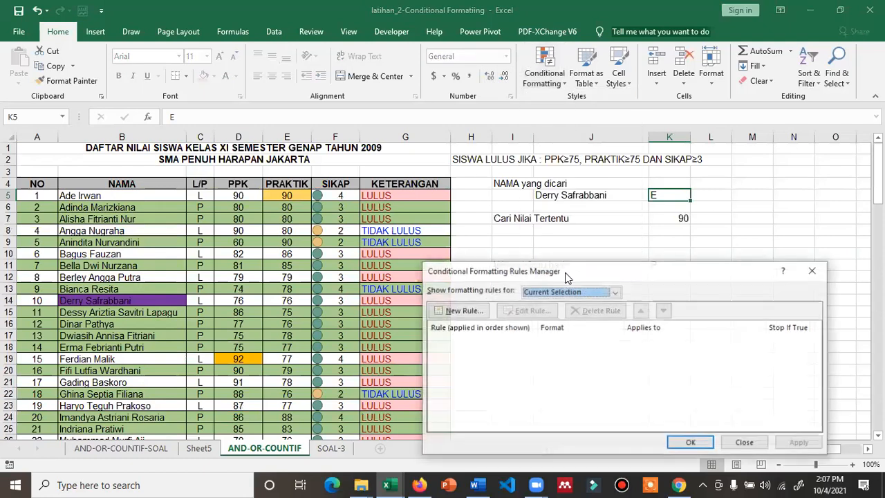
click(551, 293)
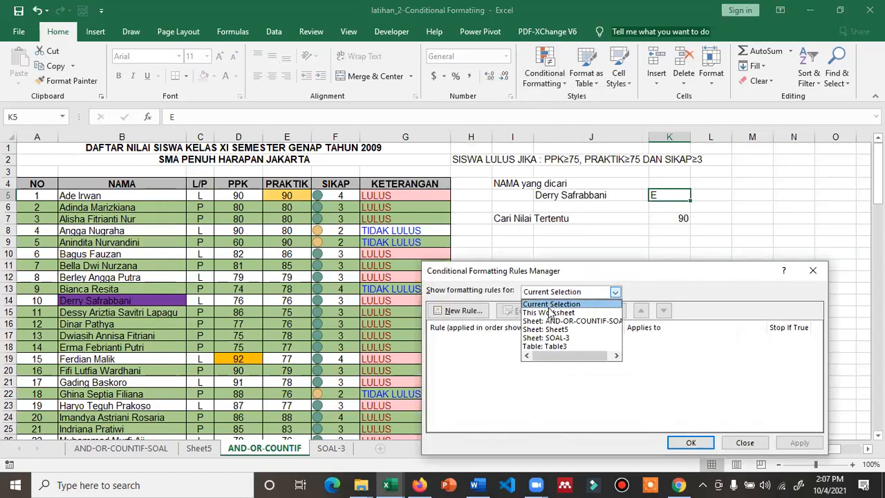
click(550, 313)
double_click(561, 346)
click(559, 387)
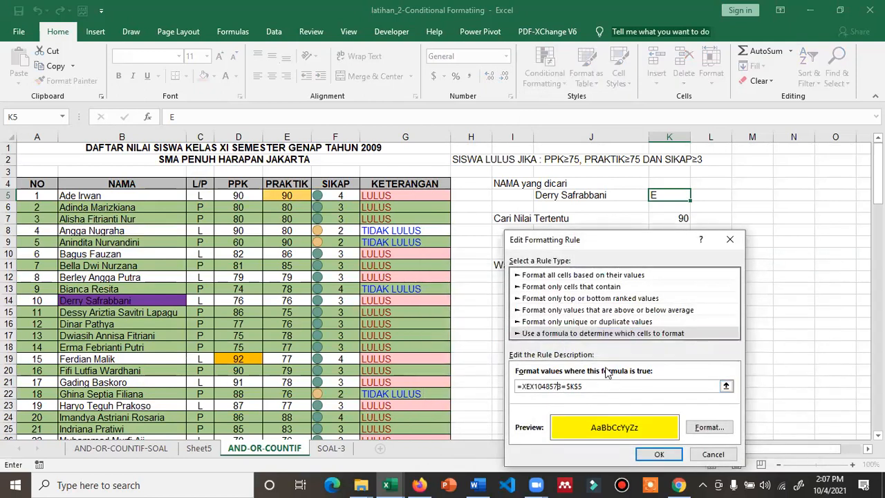
key(BackSpace)
key(BackSpace)
key(BackSpace)
key(BackSpace)
key(BackSpace)
key(BackSpace)
key(BackSpace)
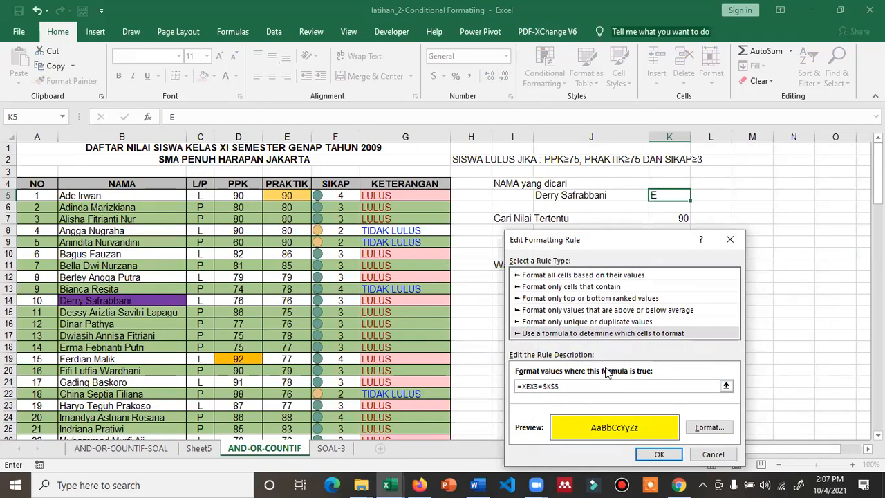
key(BackSpace)
key(BackSpace)
key(BackSpace)
text(5)
click(659, 453)
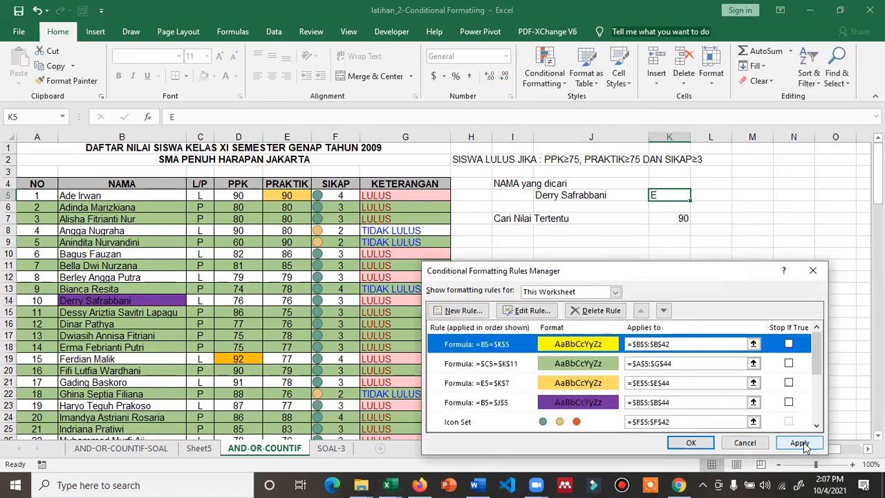
click(798, 443)
click(693, 444)
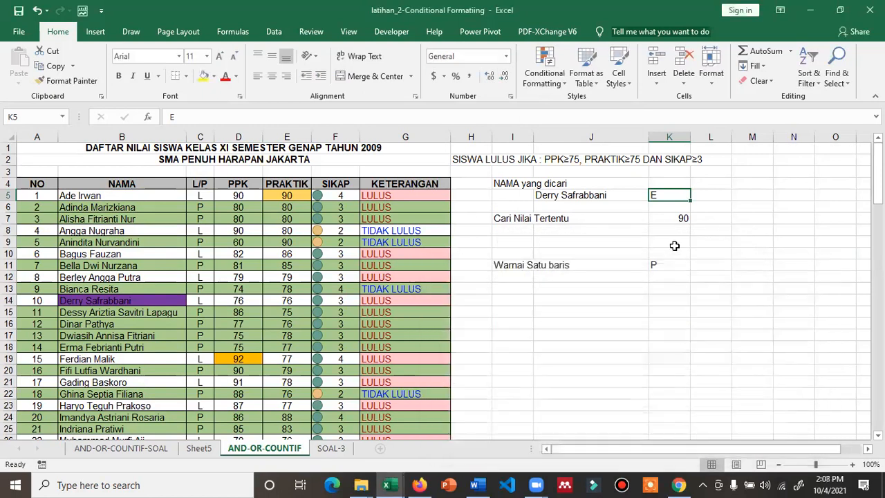
Change the letter in K5 to d
key(Return)
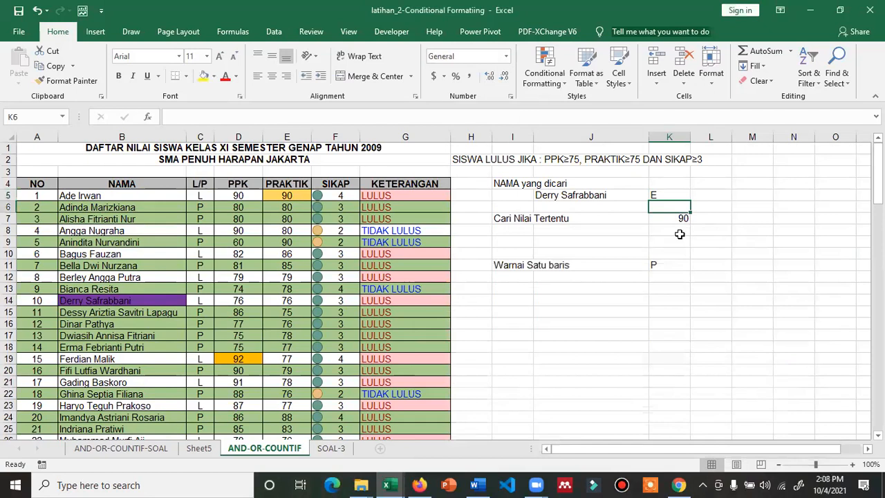
click(666, 194)
text(a)
key(Return)
click(666, 195)
text(d)
key(Return)
key(Return)
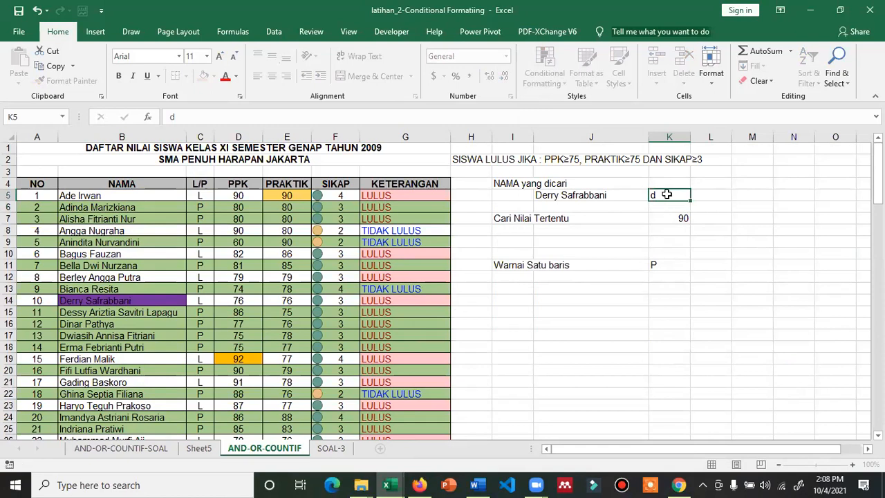
click(666, 194)
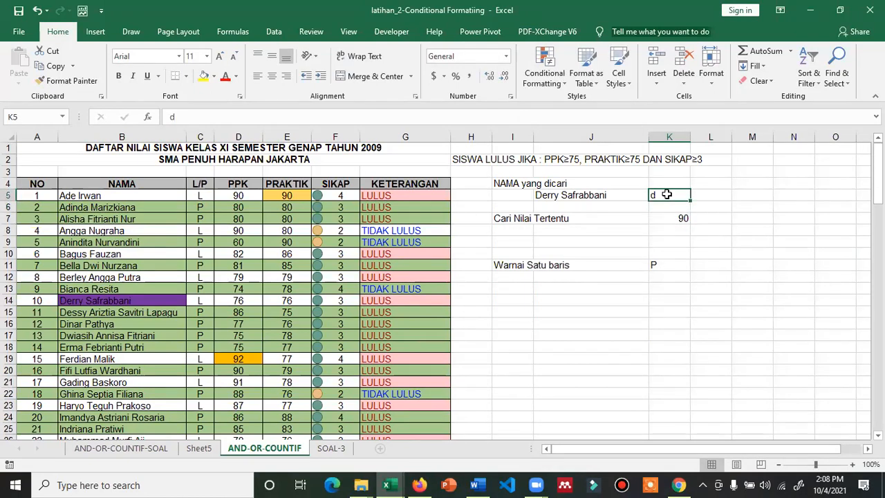
text(d)
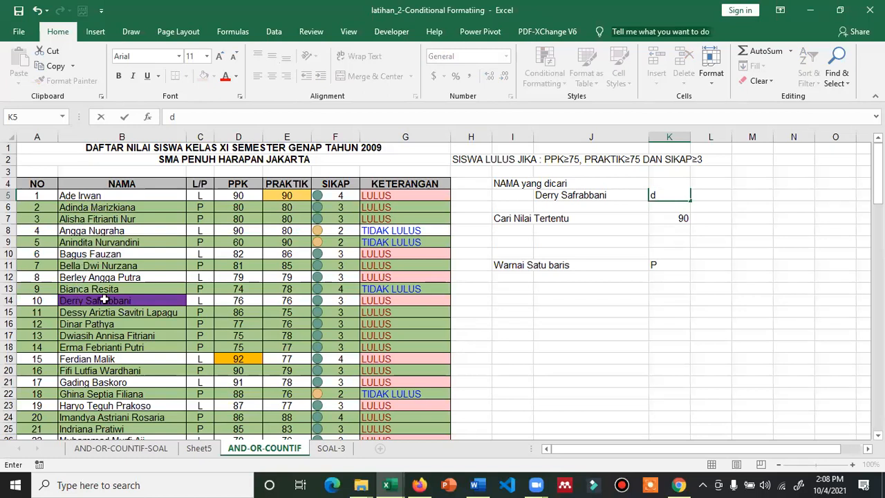
click(565, 196)
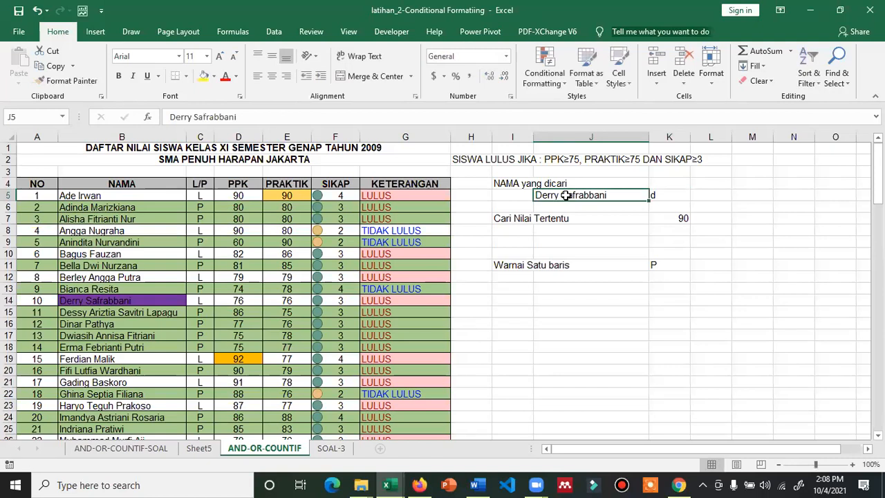
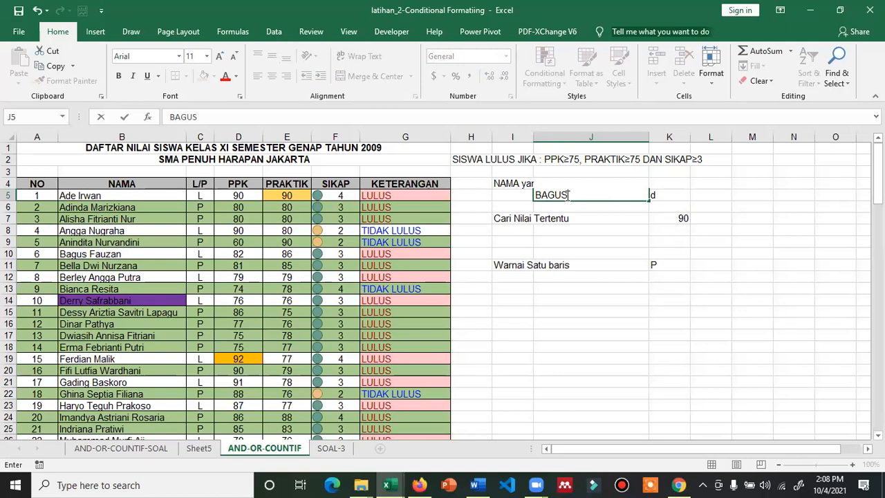
key(Return)
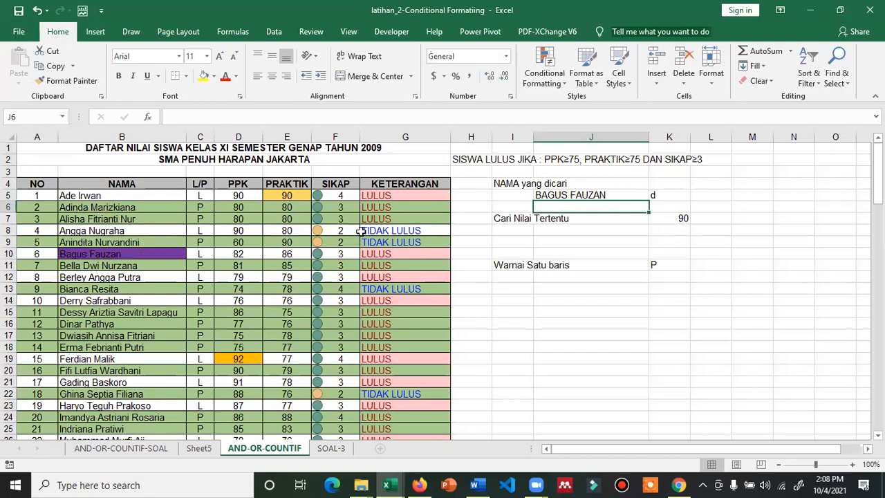
click(651, 195)
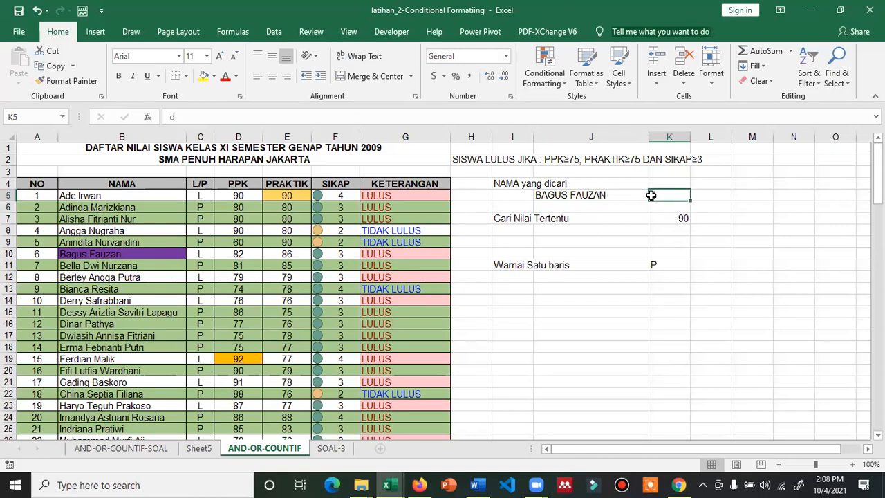
click(586, 194)
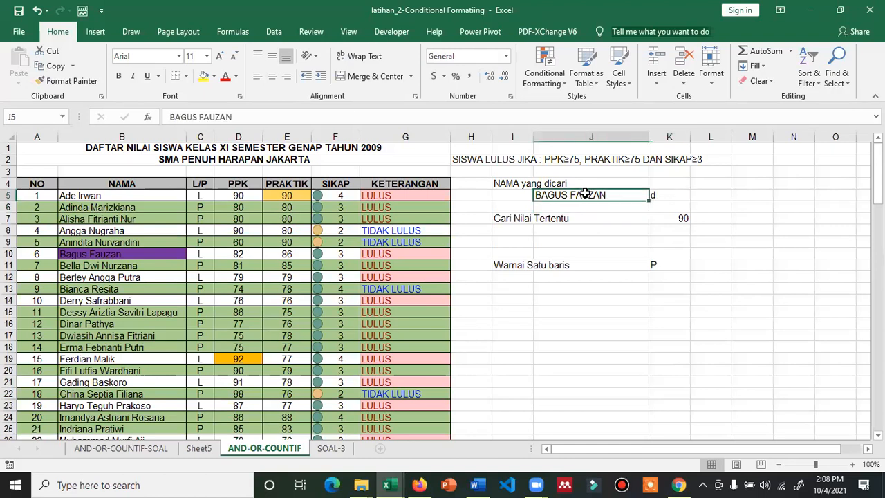
List all worksheet rules in the Rules Manager and open the purple =B5=$J$5 rule for editing
click(546, 75)
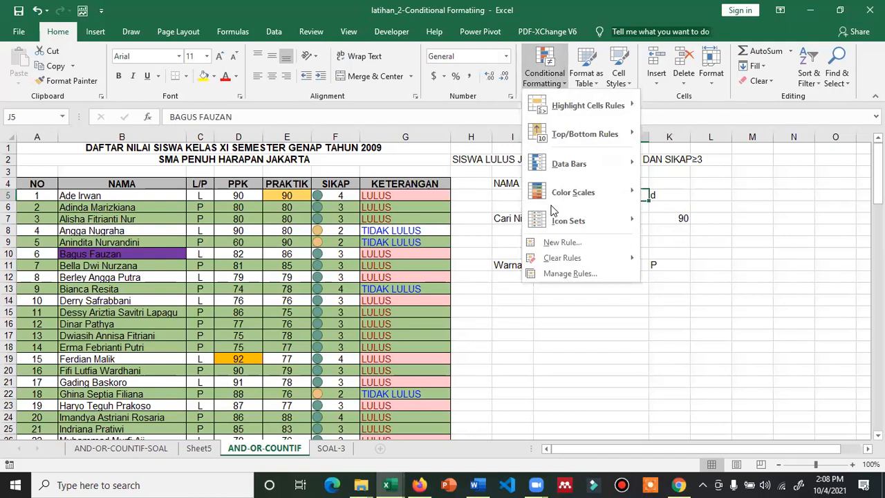
click(551, 272)
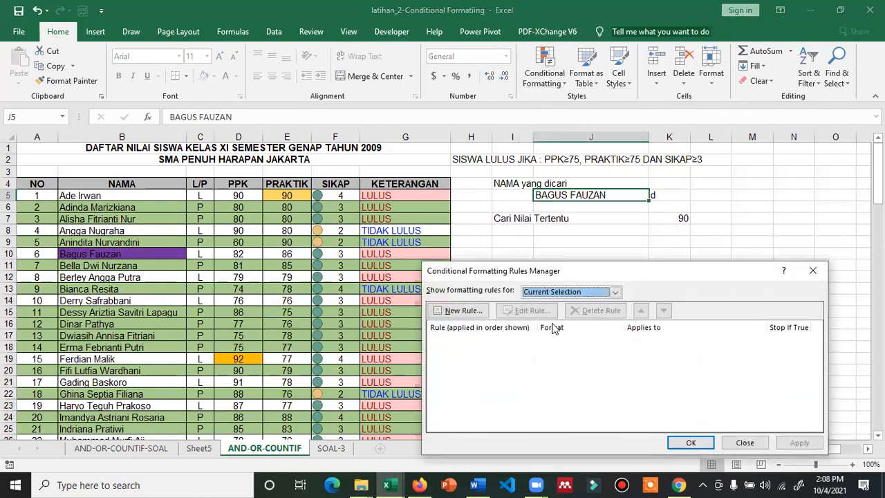
click(568, 292)
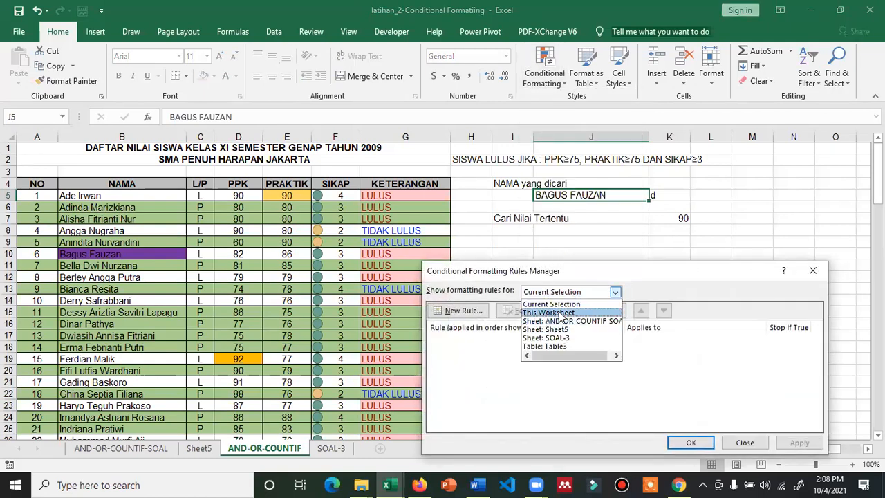
click(562, 312)
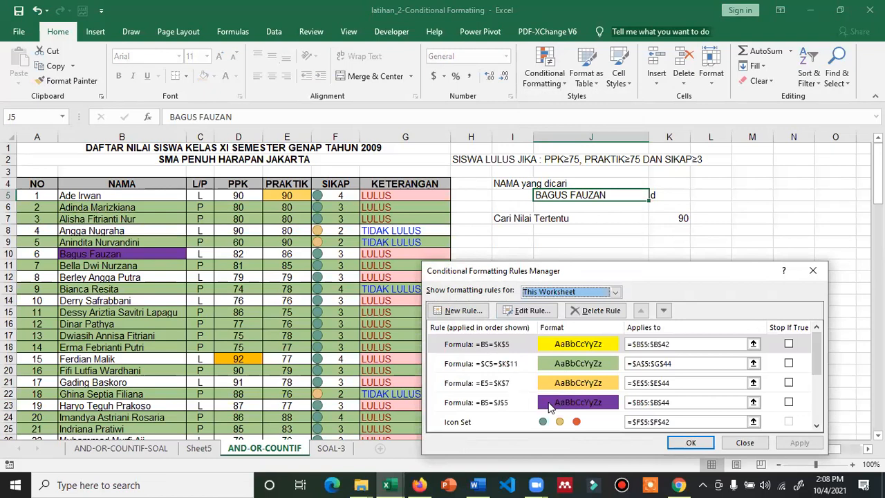
double_click(548, 403)
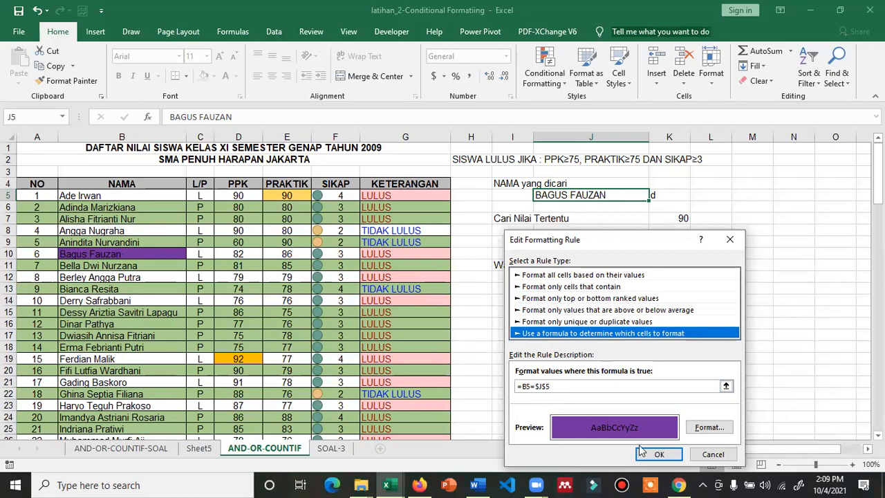
Leave the purple =B5=$J$5 rule unchanged and open the yellow =B5=$K$5 rule for editing
click(714, 455)
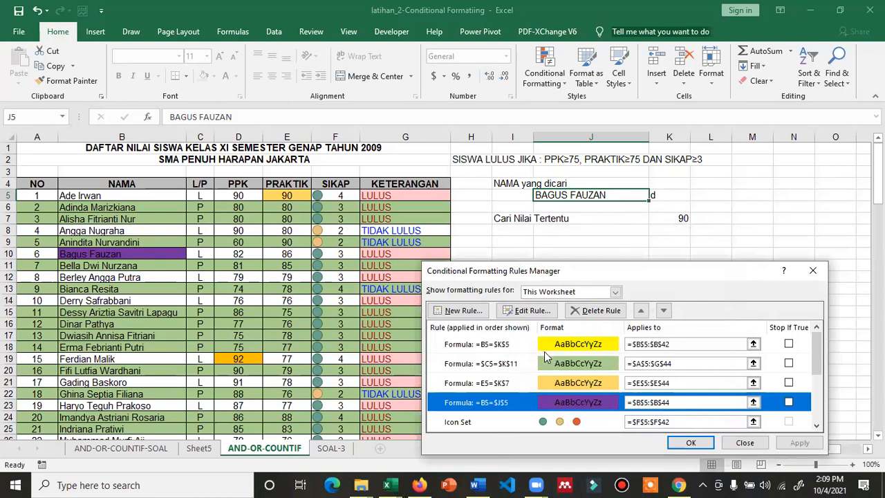
click(545, 348)
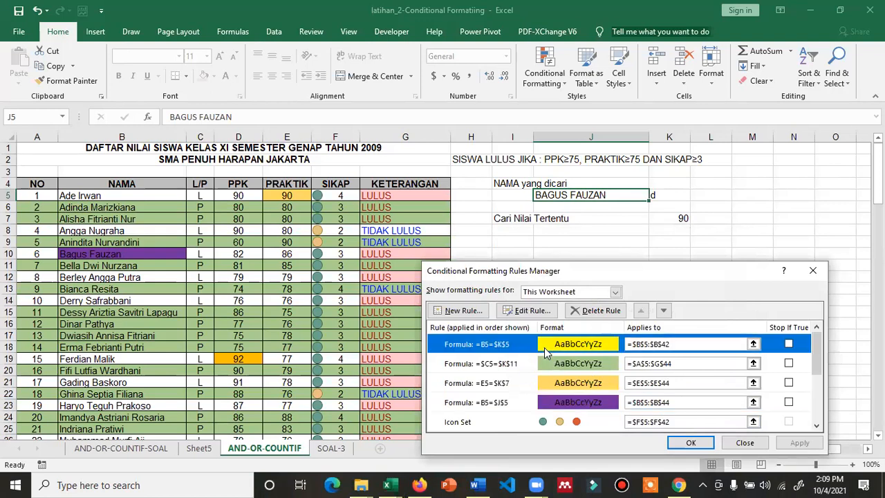
click(540, 312)
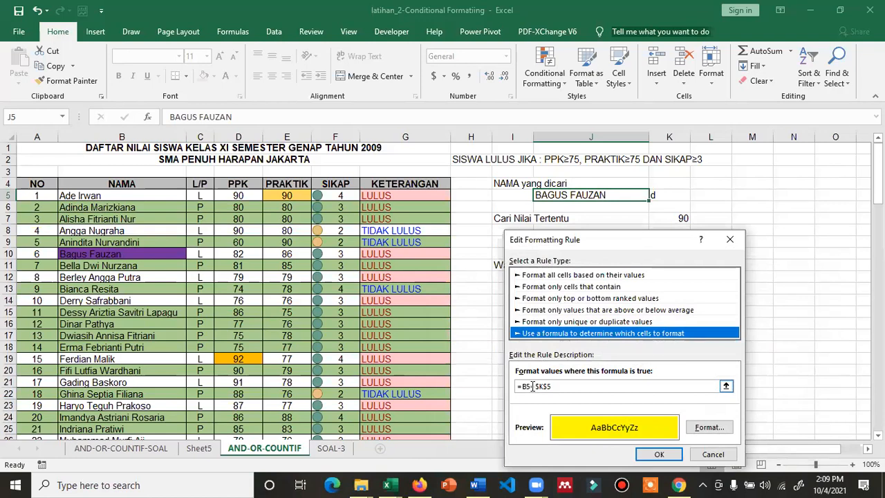
Rewrite the yellow rule's formula as =LEFT(B5,1)=$K$5 and apply it to the names
click(525, 386)
text(LEFT)
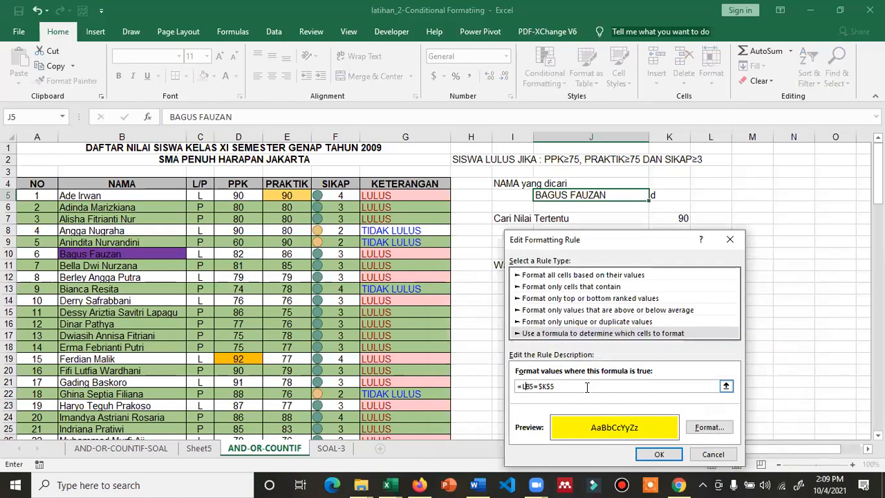
text(()
key(Right)
key(BackSpace)
key(BackSpace)
key(BackSpace)
key(BackSpace)
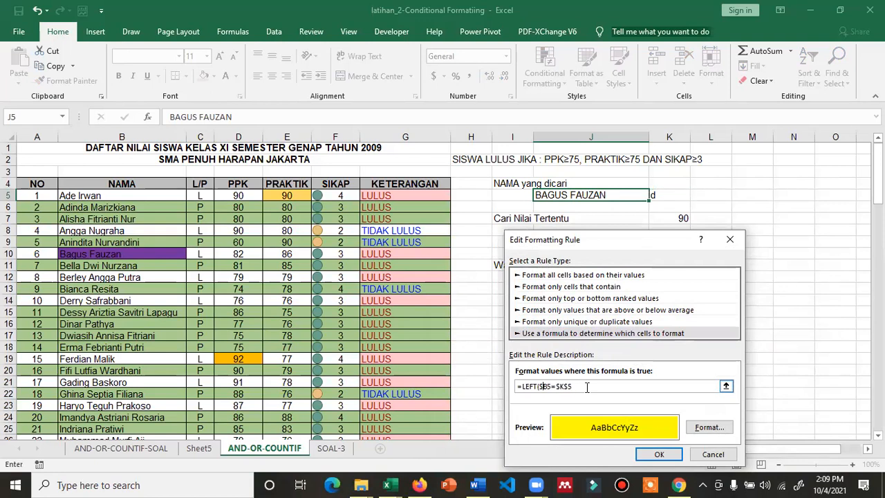
click(548, 387)
text(,1))
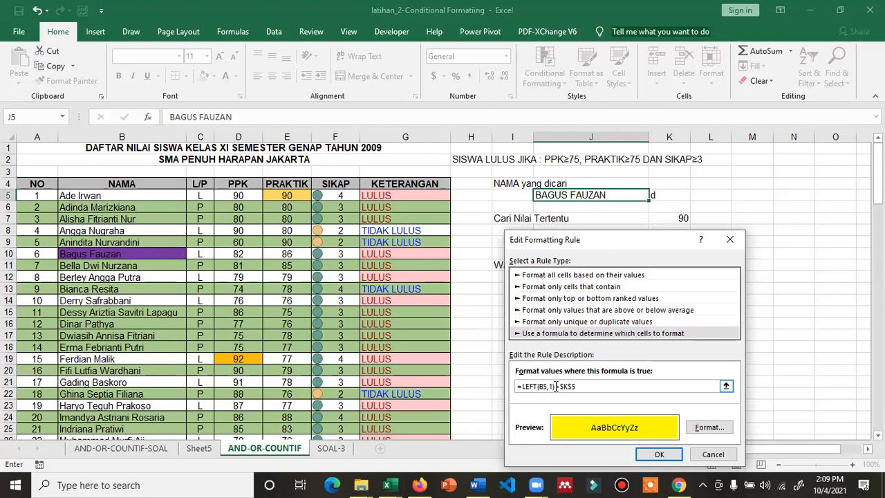
click(657, 453)
click(788, 444)
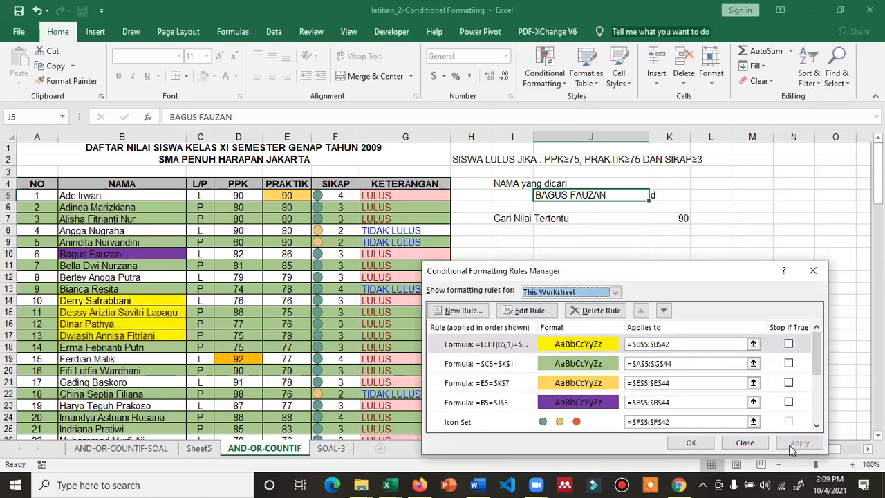
click(737, 445)
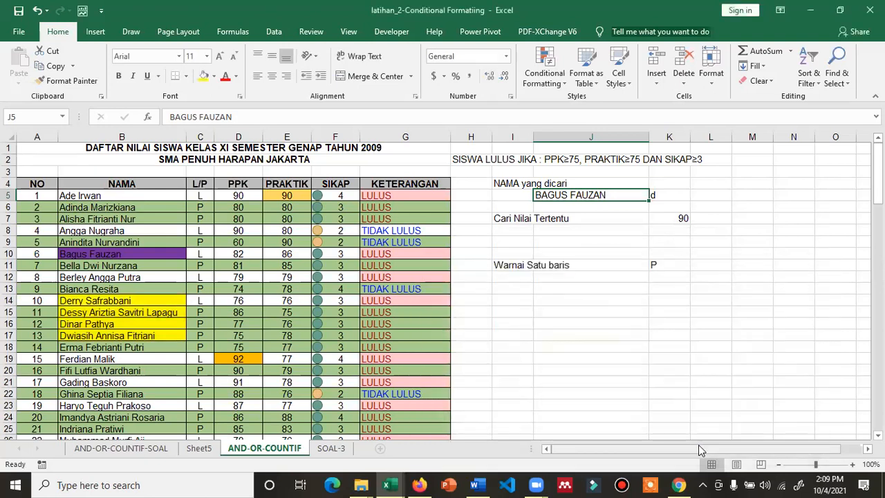
Try the letters A and then J in K5 to test first-letter highlighting
click(662, 196)
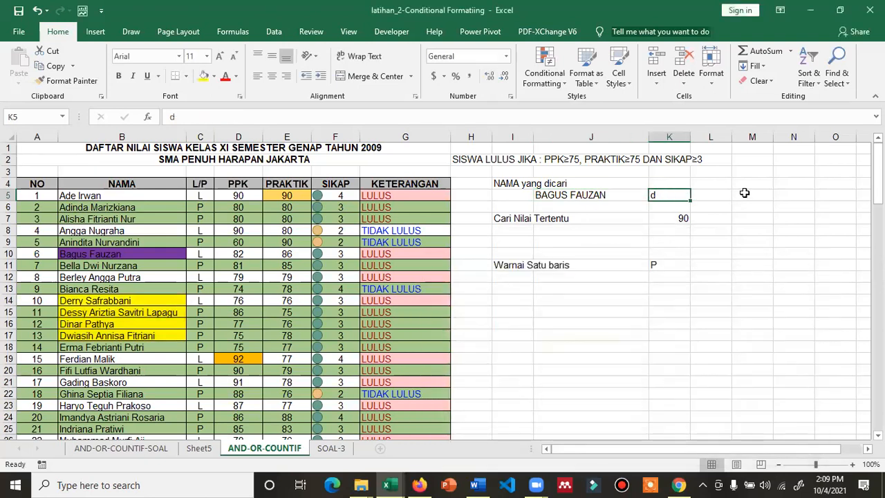
text(A)
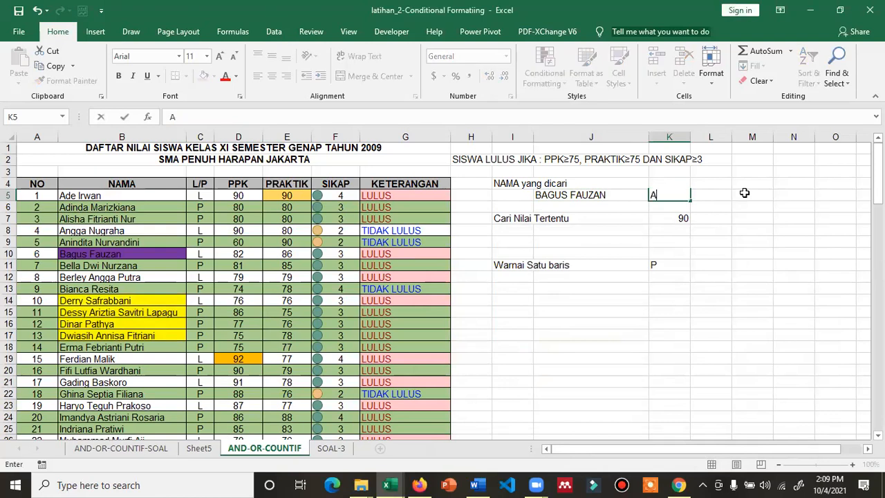
key(Return)
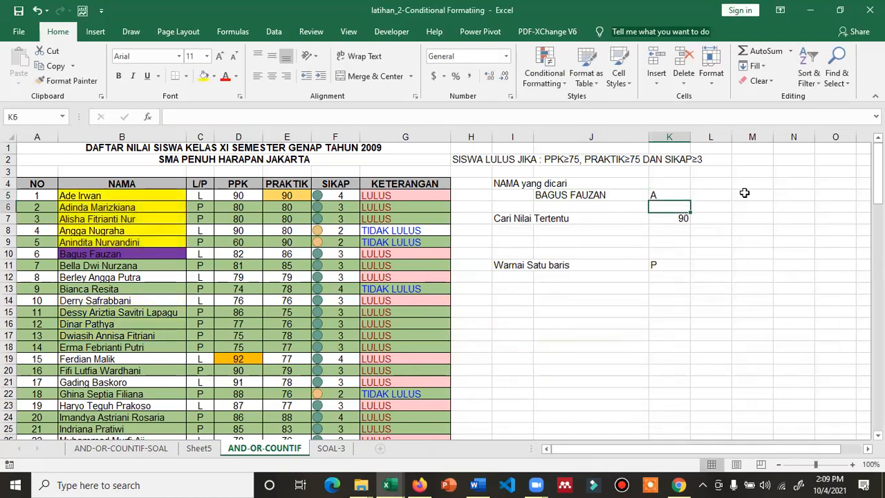
key(Up)
text(J)
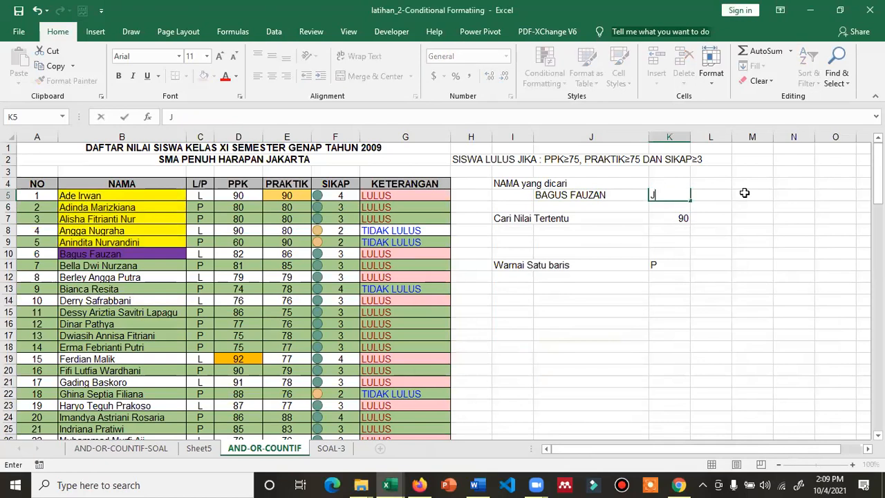
key(Return)
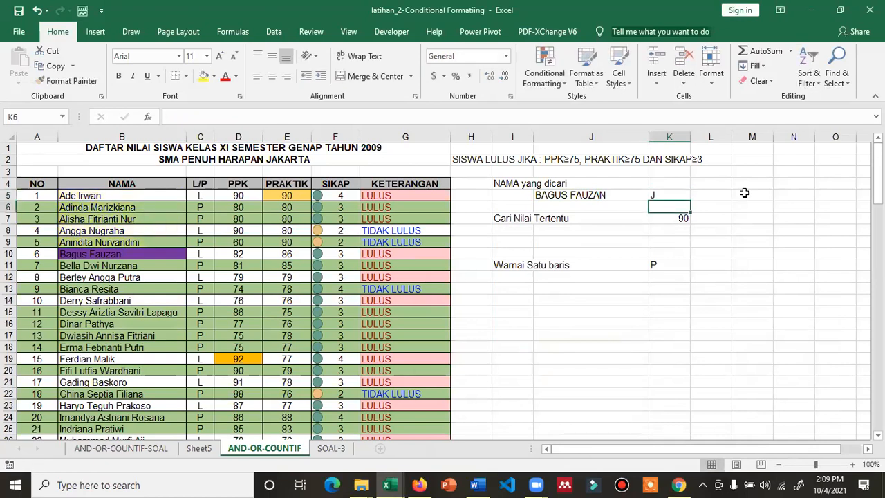
scroll(150, 300, down, 4)
scroll(142, 307, down, 2)
scroll(145, 304, up, 6)
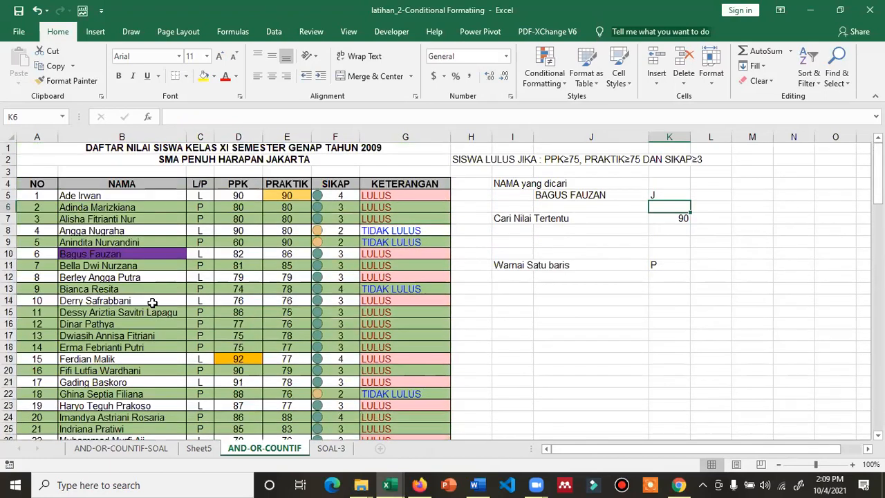
Change the first letter in K5 to H and check the highlighted names
key(Up)
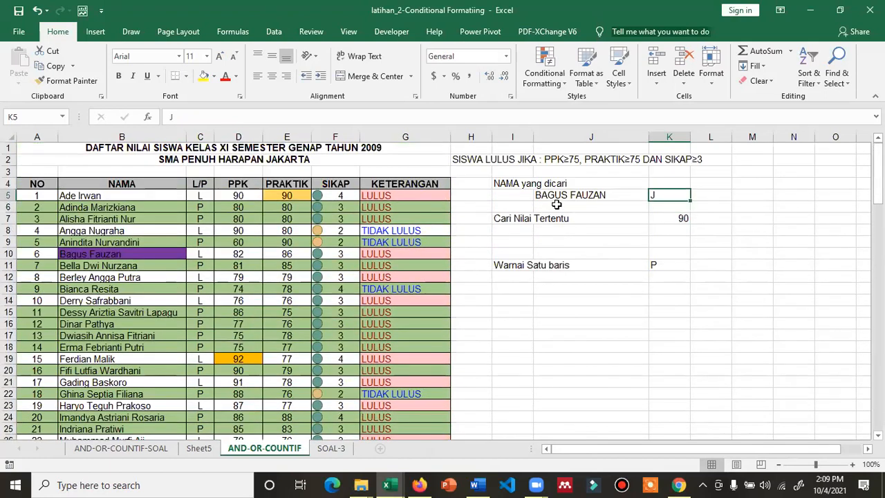
text(H)
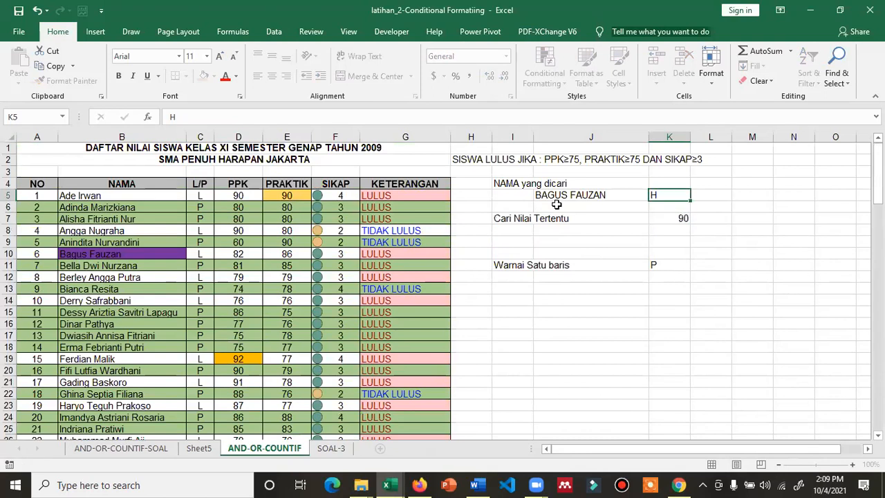
key(Return)
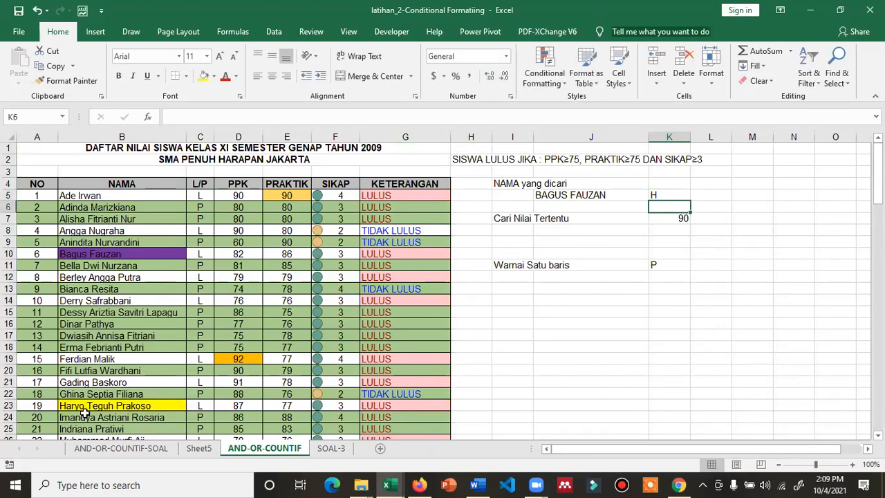
scroll(83, 413, down, 4)
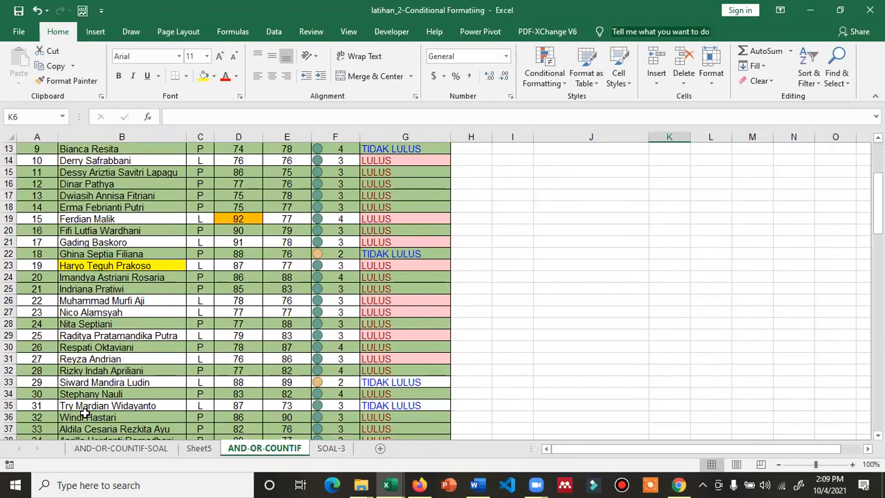
scroll(134, 392, up, 4)
Replace the letter in K5 with T, keeping T after cancelling a further edit
key(Up)
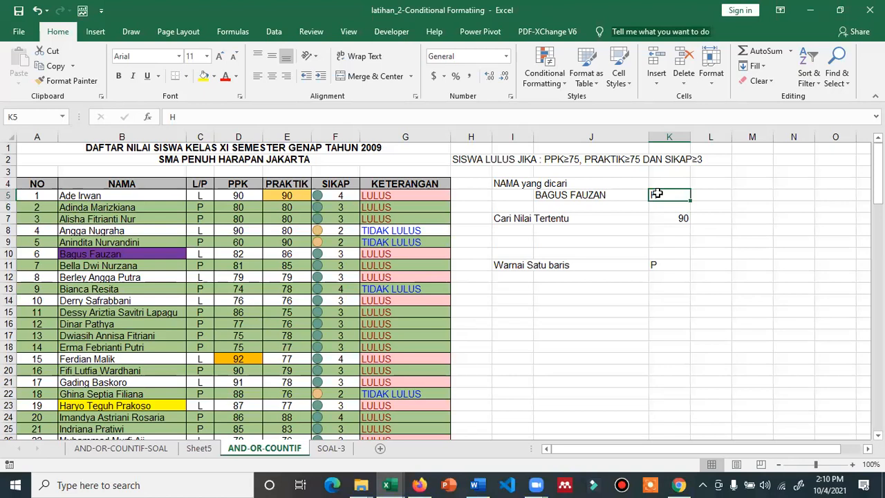
text(H)
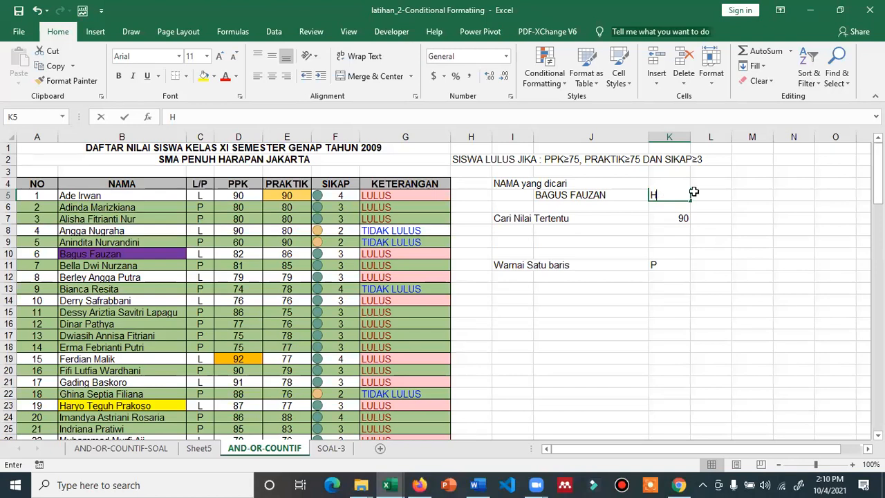
key(BackSpace)
text(T)
key(Return)
key(Up)
key(BackSpace)
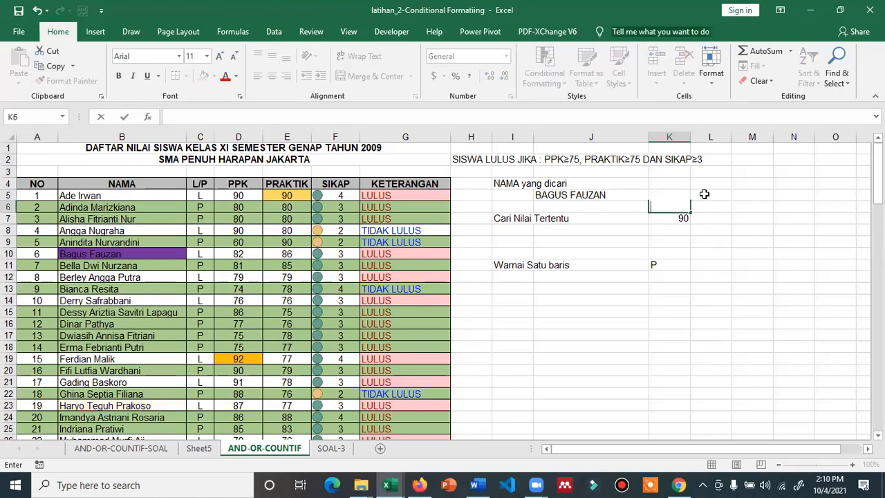
key(Escape)
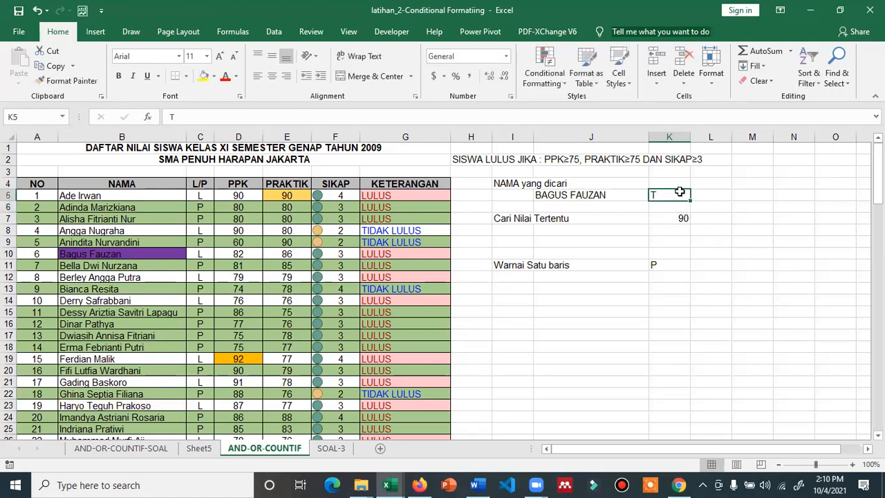
click(597, 285)
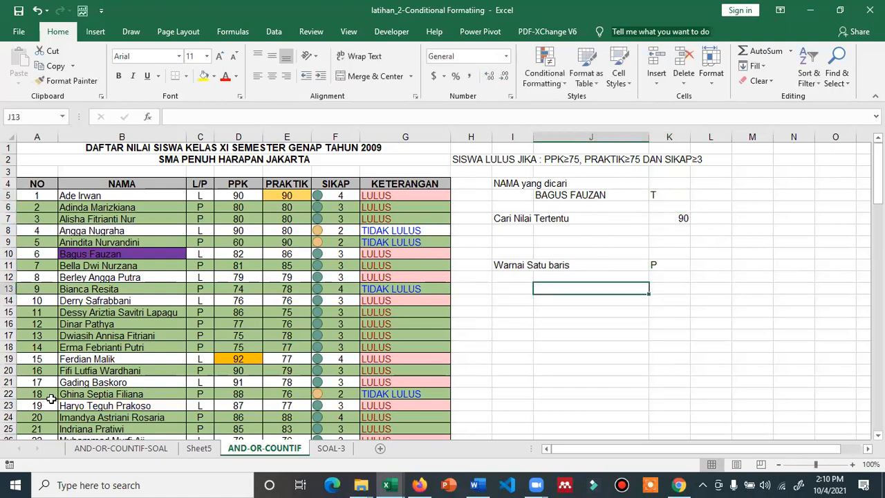
scroll(53, 399, down, 4)
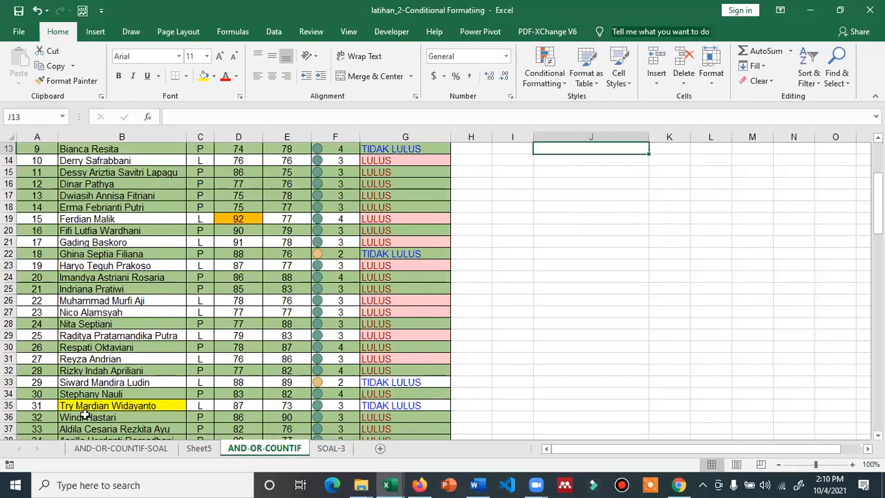
scroll(85, 415, up, 4)
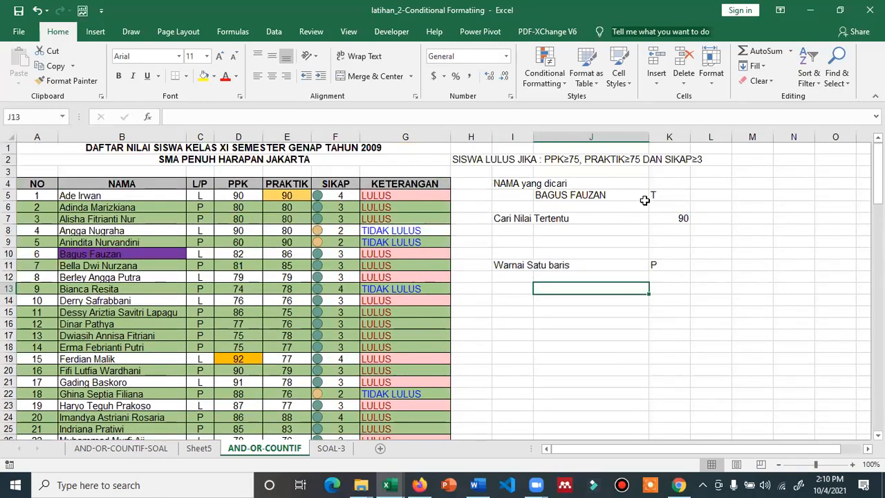
Set K5 to D so the four D names in rows 14–17 turn yellow
click(655, 195)
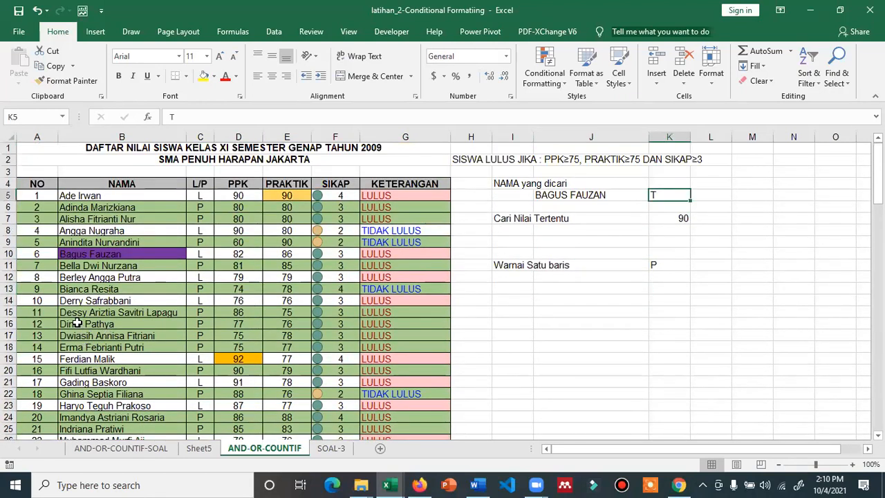
text(D)
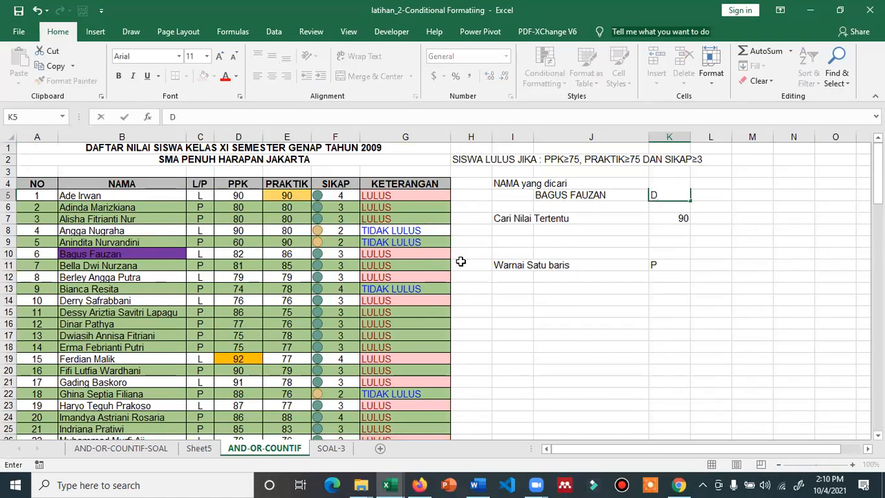
key(Return)
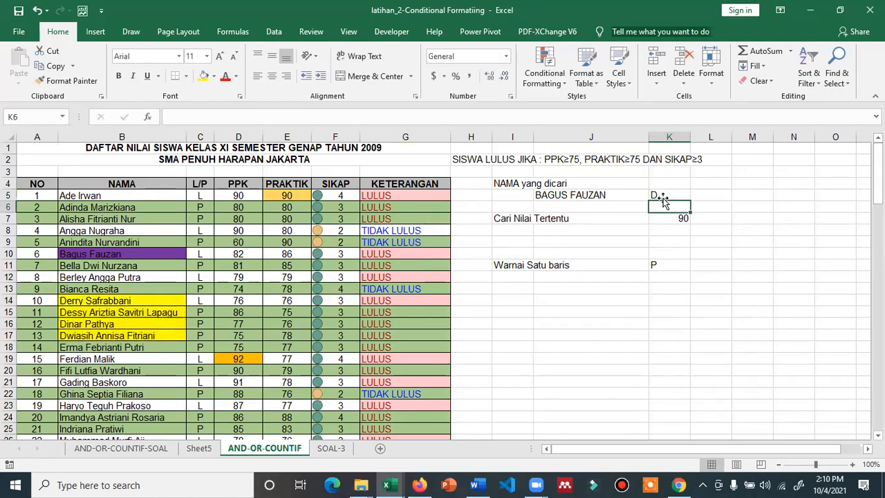
click(614, 197)
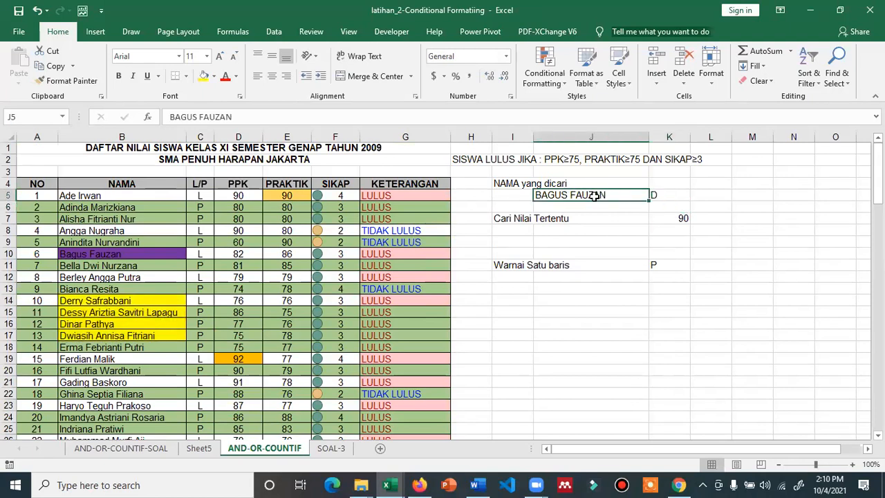
click(584, 330)
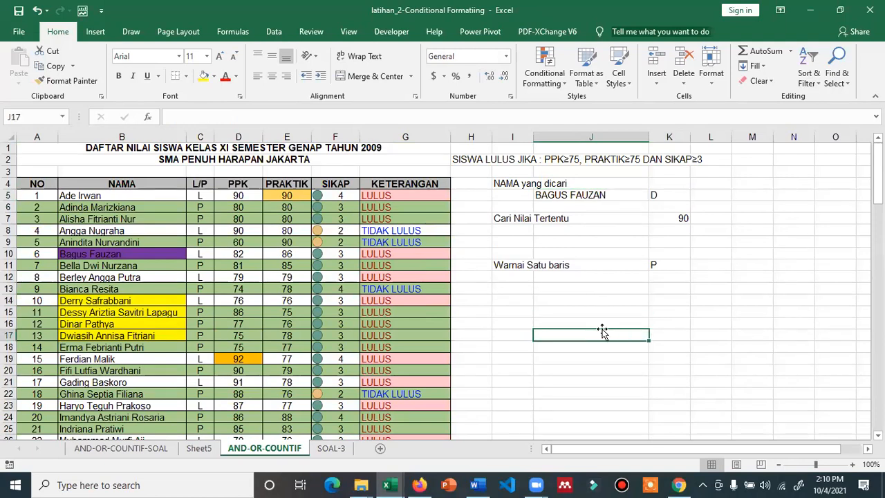
Enter the text note =B5=$J$5 in cell J17
text(=)
key(BackSpace)
text('=B5)
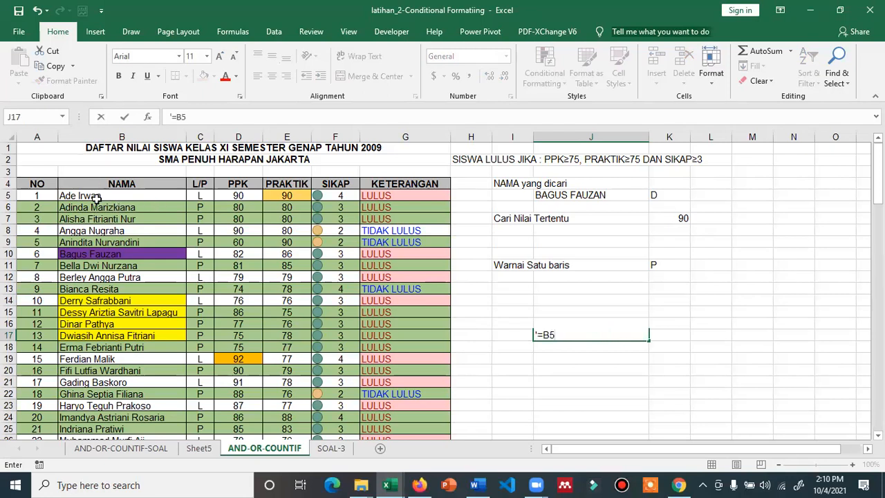
text(=J5)
click(561, 334)
text($)
key(Right)
text($)
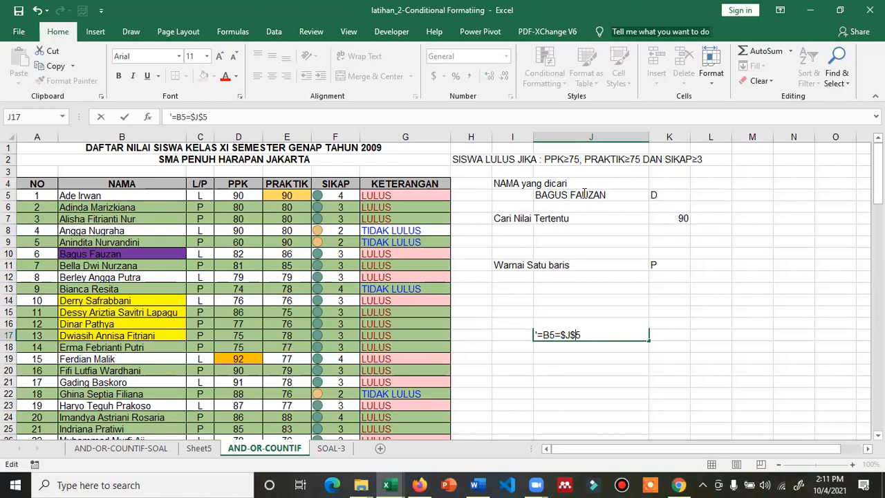
key(Return)
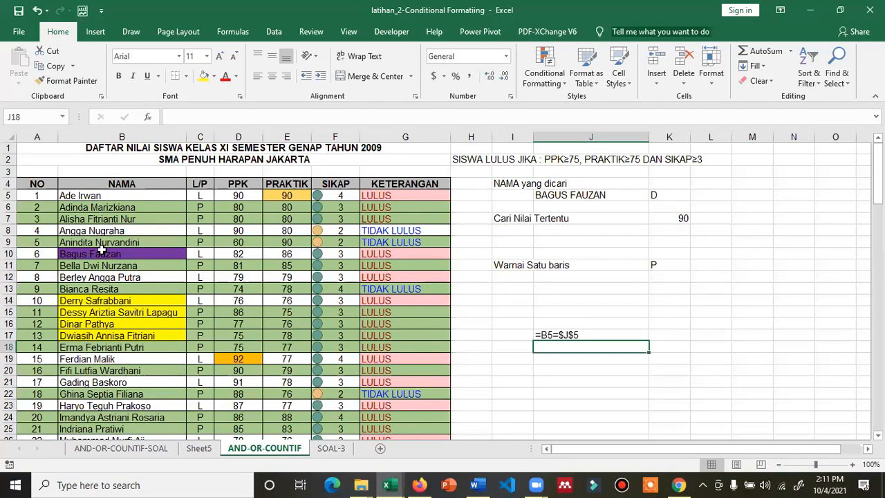
click(580, 195)
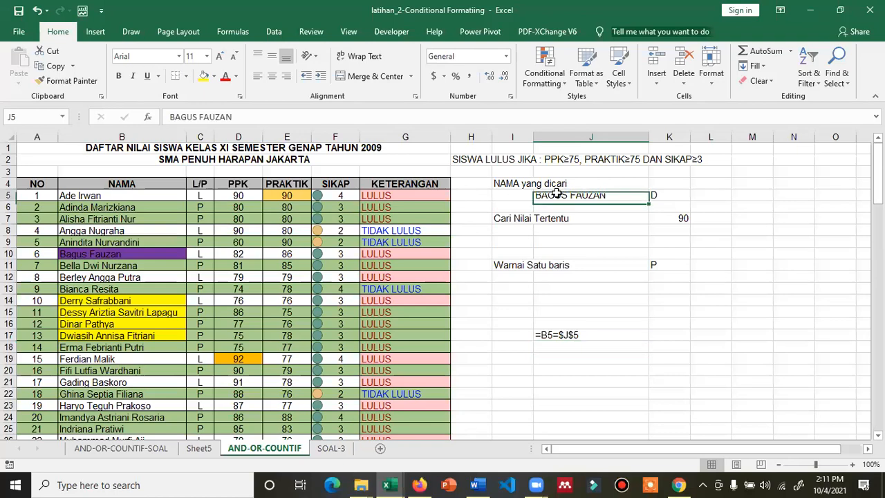
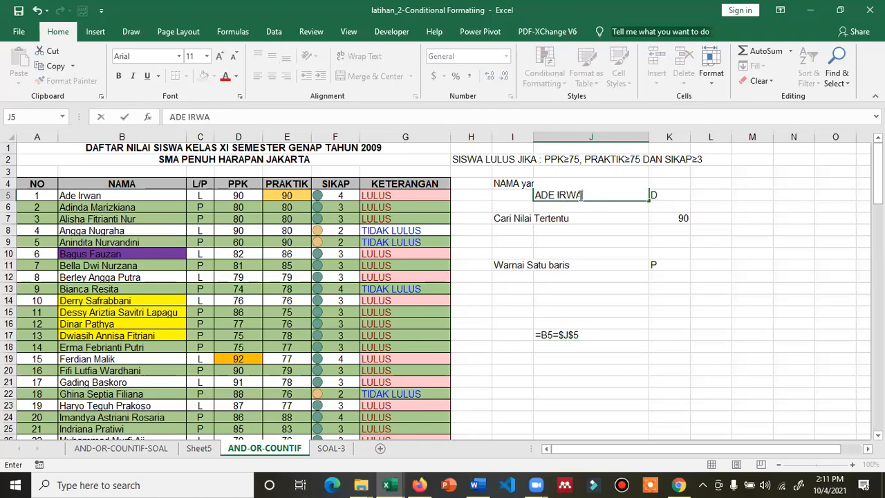
key(ctrl+Return)
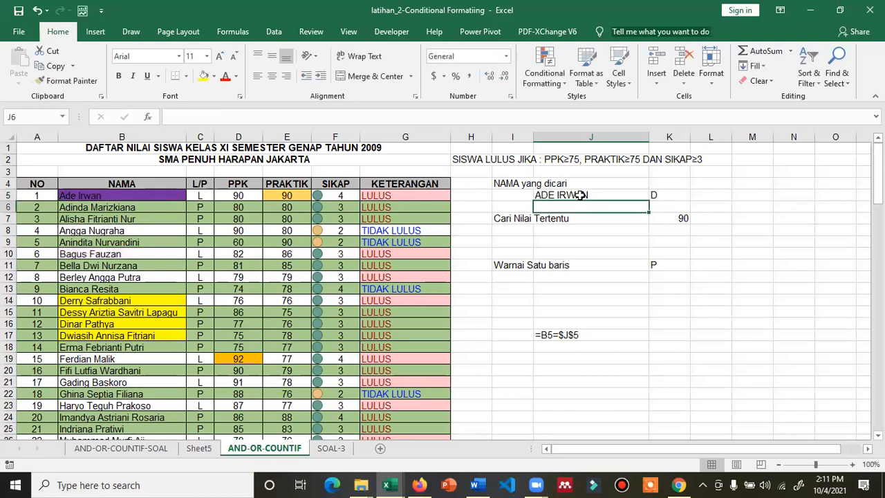
key(F2)
key(BackSpace)
key(BackSpace)
key(BackSpace)
key(BackSpace)
key(Return)
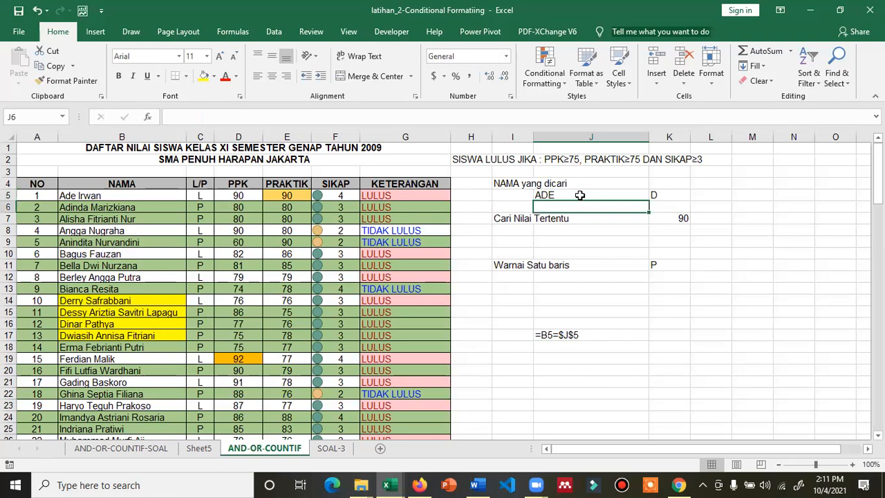
click(580, 195)
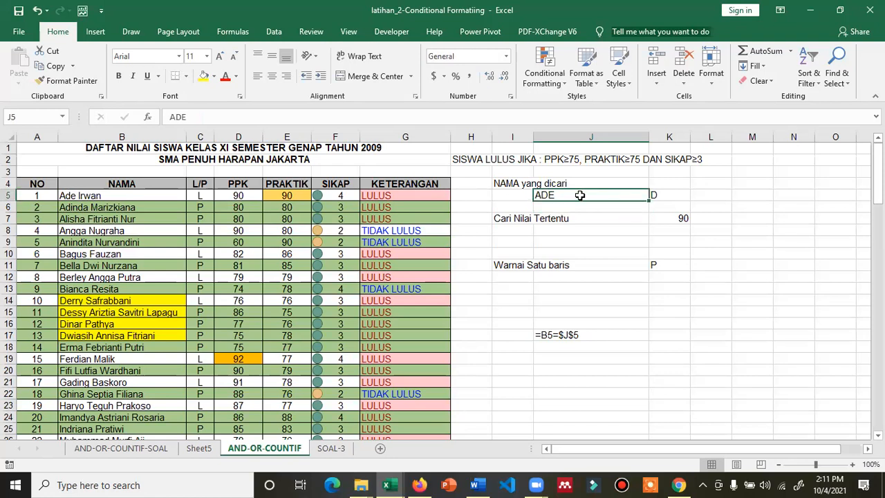
double_click(580, 196)
text(IRWA)
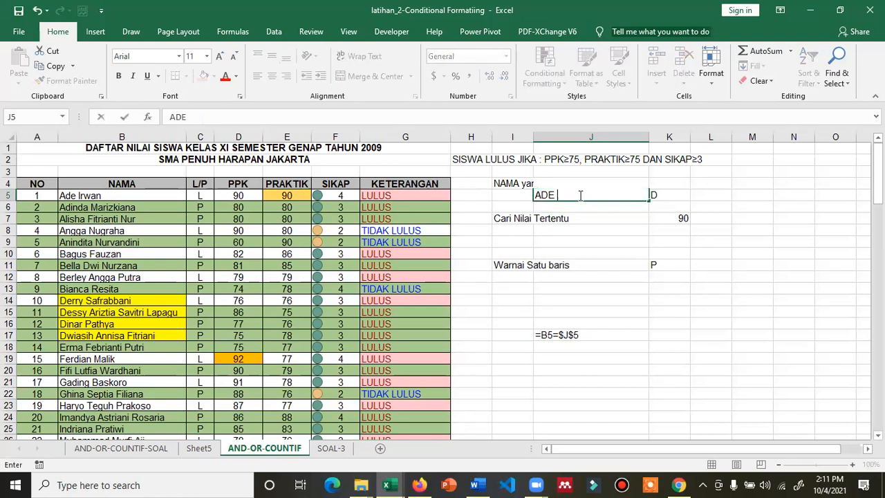
text(N)
key(Return)
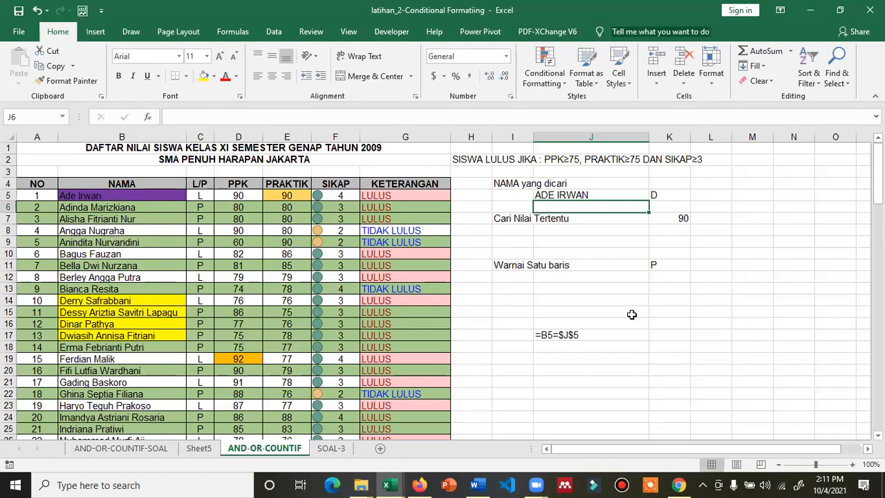
click(667, 196)
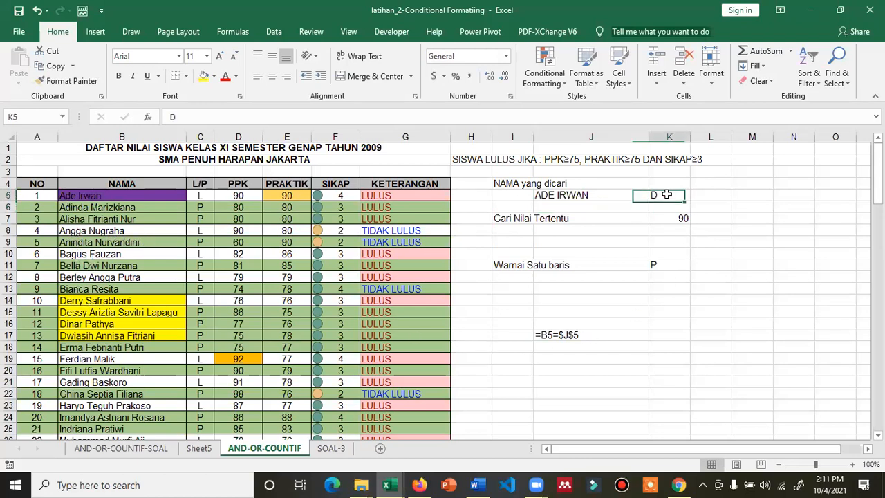
Type the text note =LEFT(B5,1)=$J$5 in K17 beside the =B5=$J$5 note
click(658, 334)
text(=)
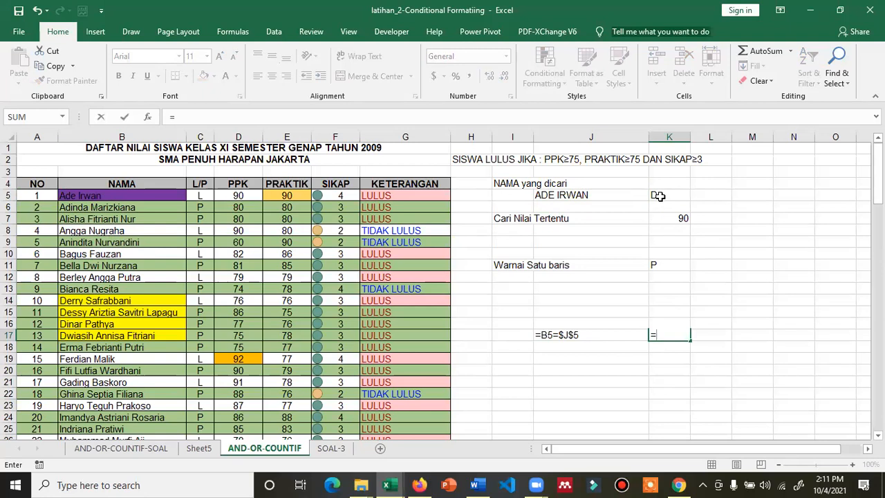
text(LEFT)
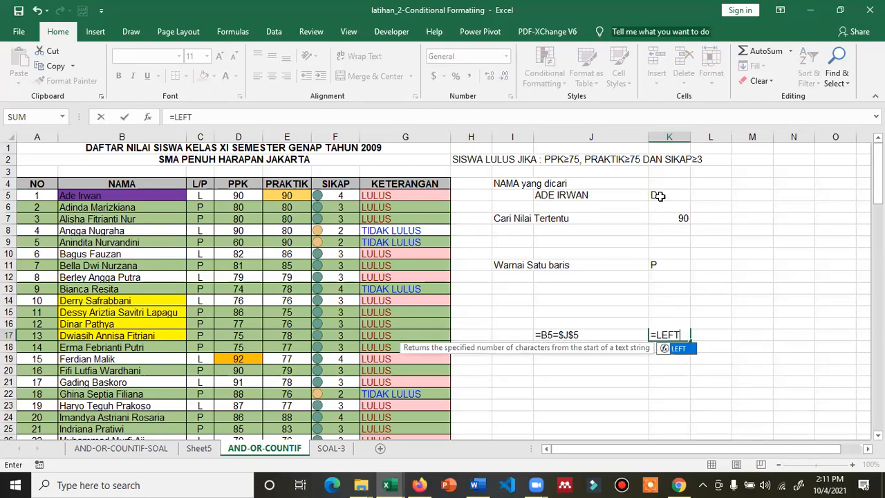
text(()
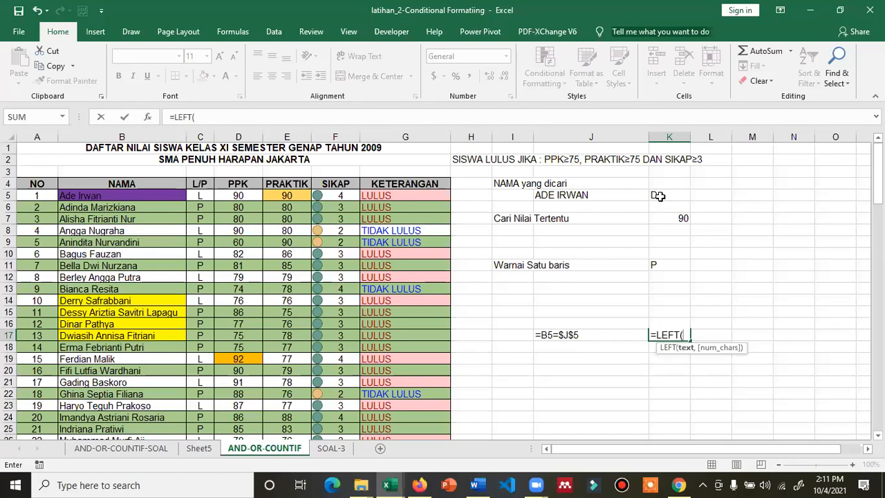
key(Escape)
text('=LEFT)
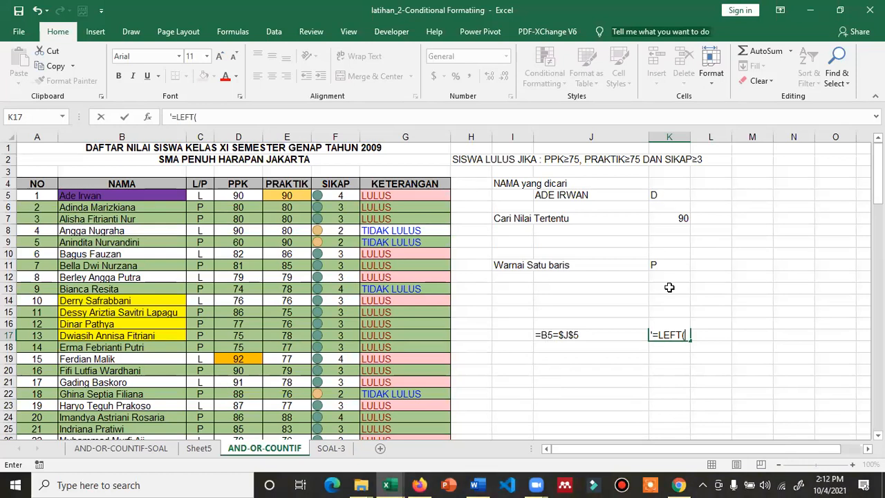
text(B5,1)=)
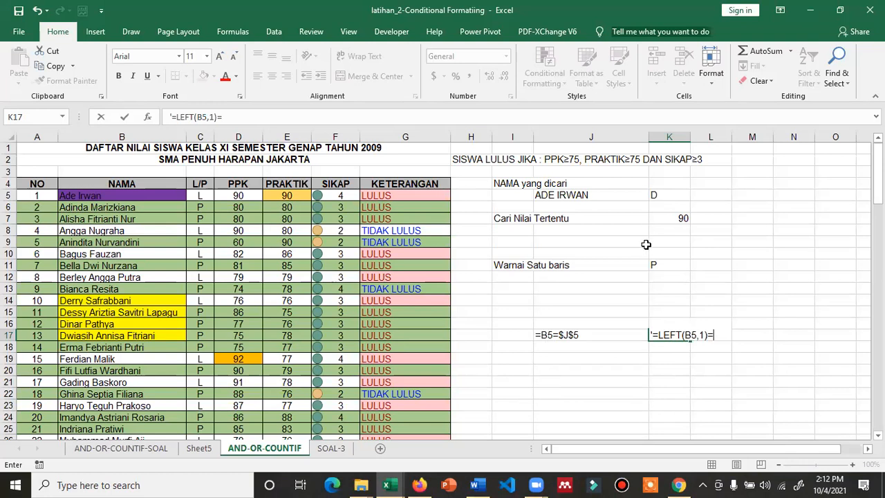
text($J$5)
key(Return)
click(665, 195)
key(ctrl+Down)
key(ctrl+Down)
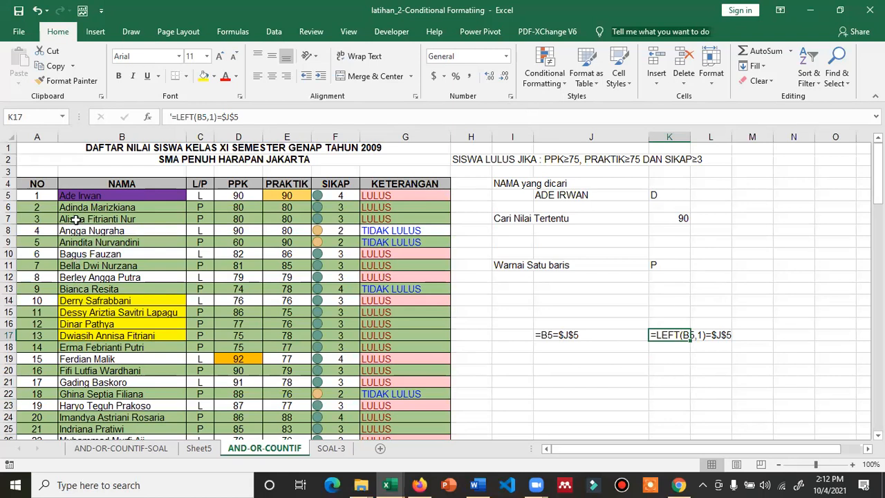
click(665, 196)
text(W)
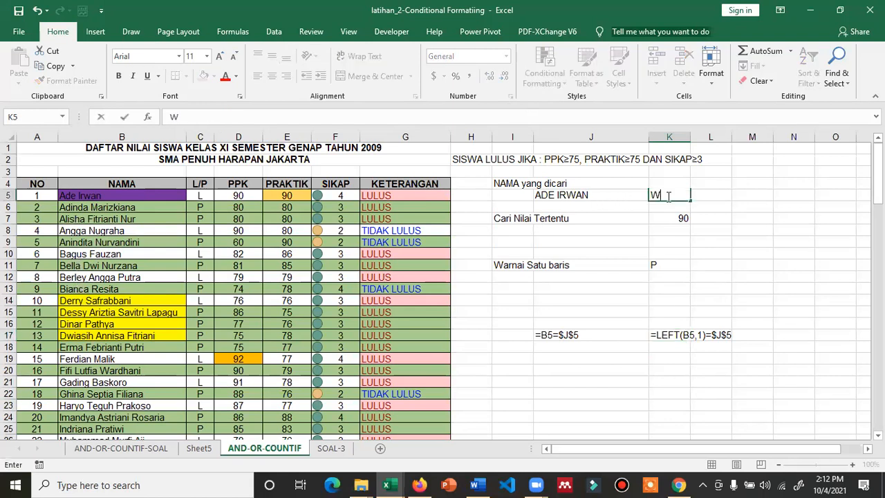
key(Return)
scroll(138, 311, down, 3)
scroll(138, 311, down, 4)
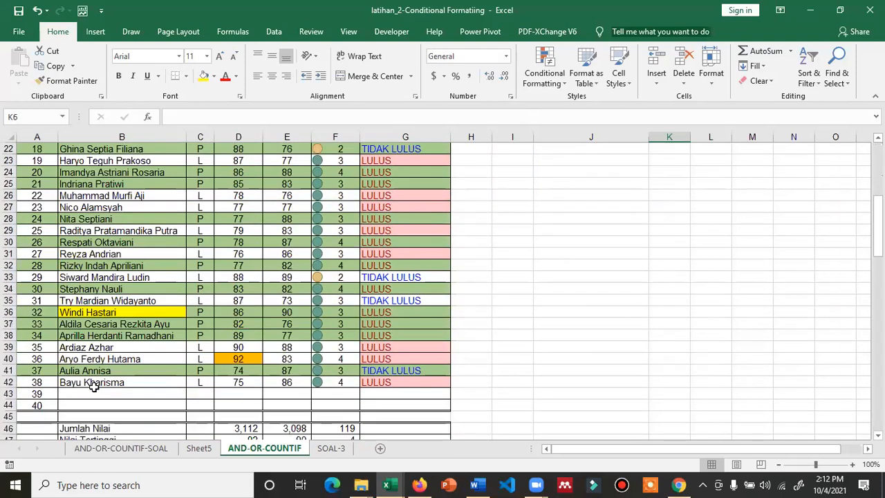
scroll(93, 386, up, 6)
scroll(107, 363, up, 1)
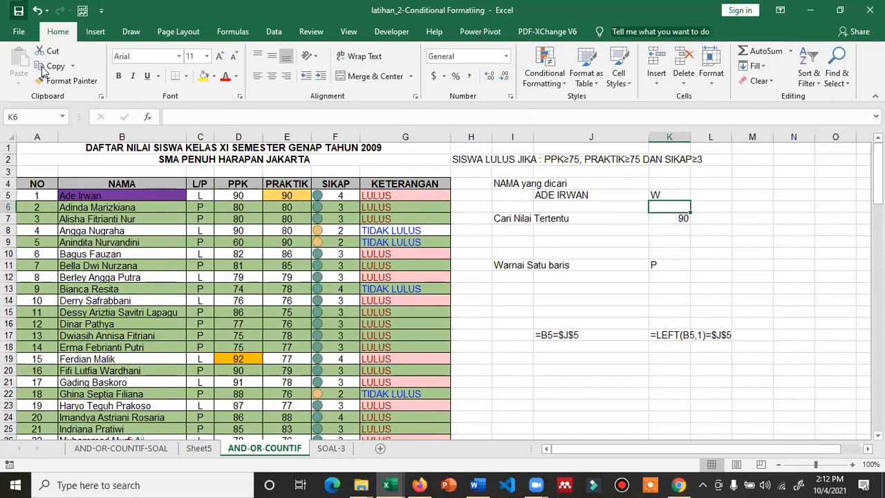
click(136, 450)
click(188, 448)
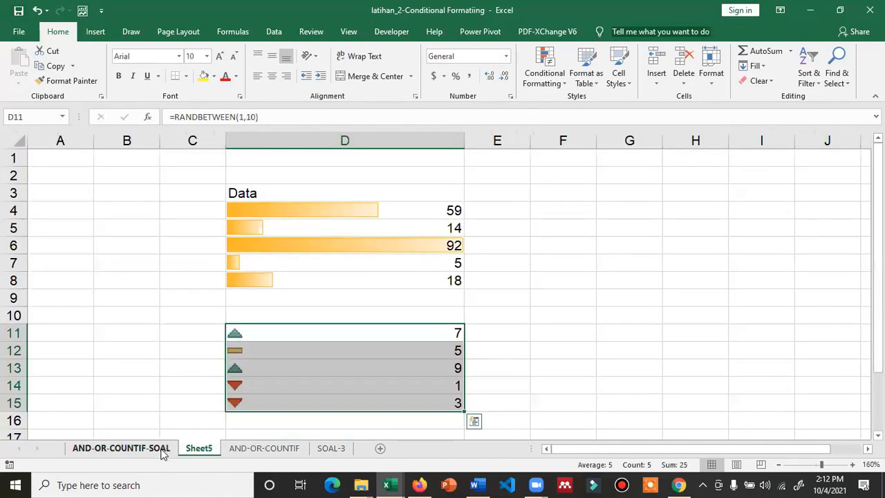
click(162, 451)
click(199, 450)
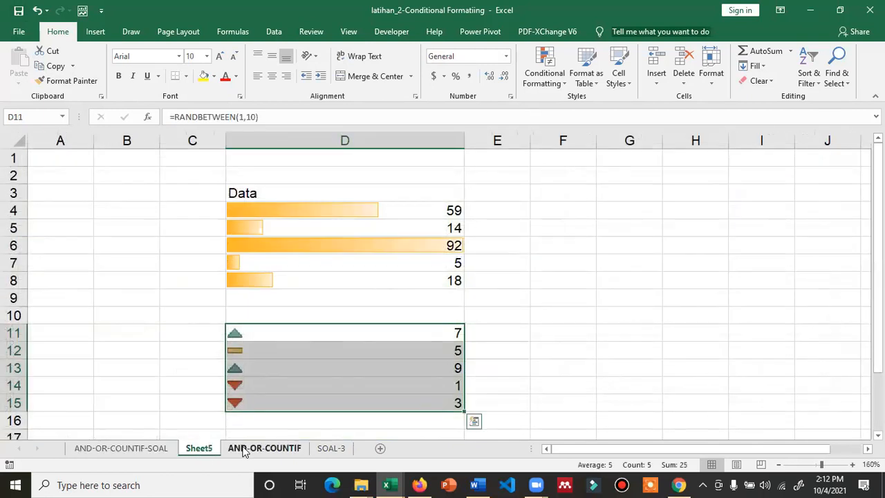
click(244, 450)
click(332, 448)
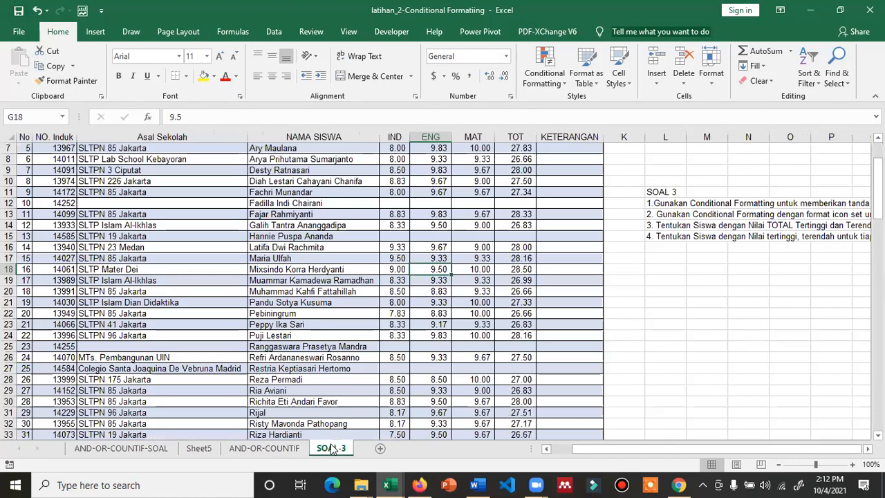
click(126, 451)
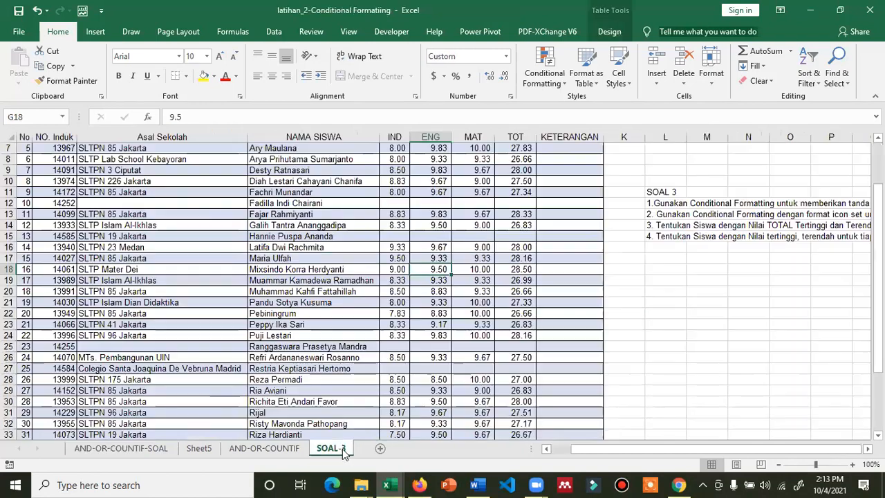
click(342, 448)
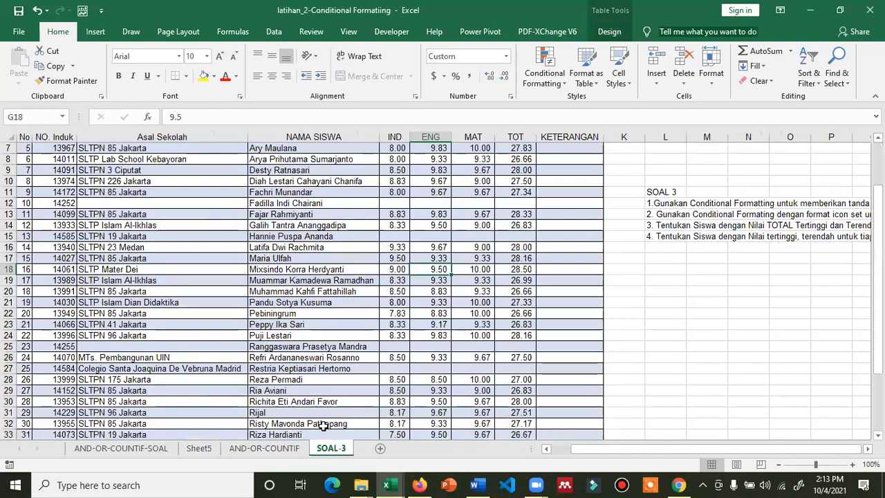
click(121, 448)
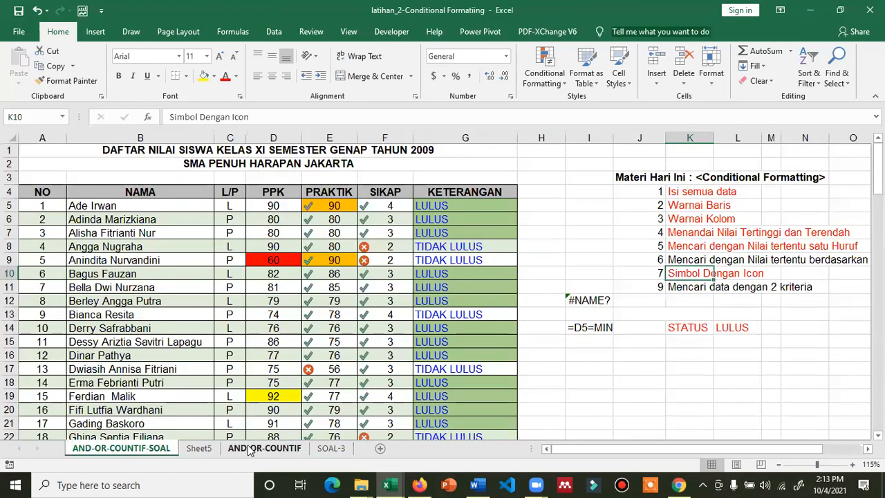
click(248, 448)
click(162, 447)
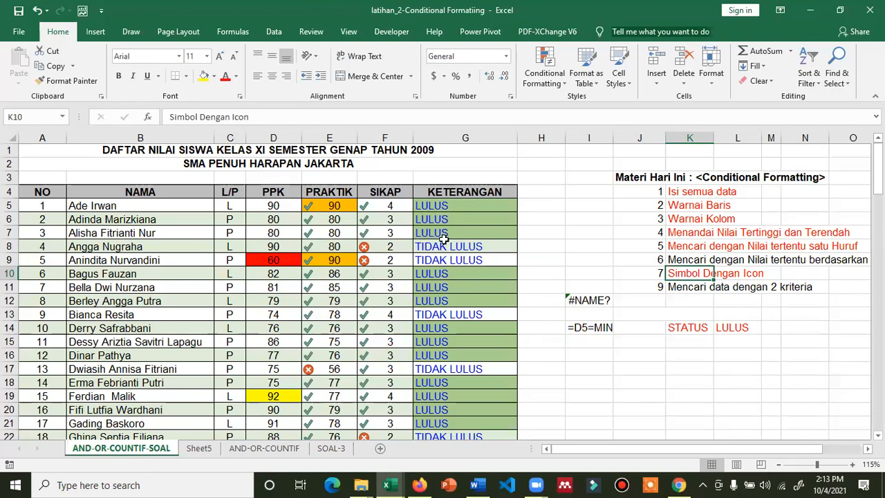
scroll(448, 415, down, 1)
scroll(446, 417, up, 1)
click(685, 289)
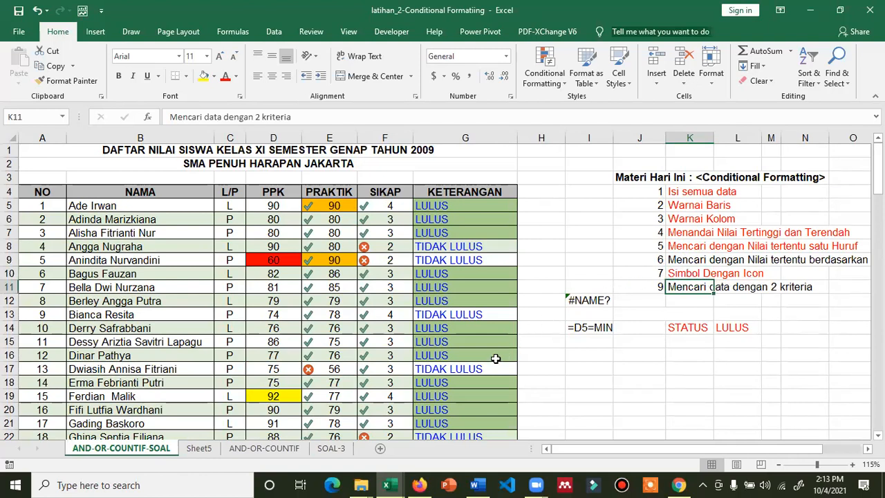
click(265, 448)
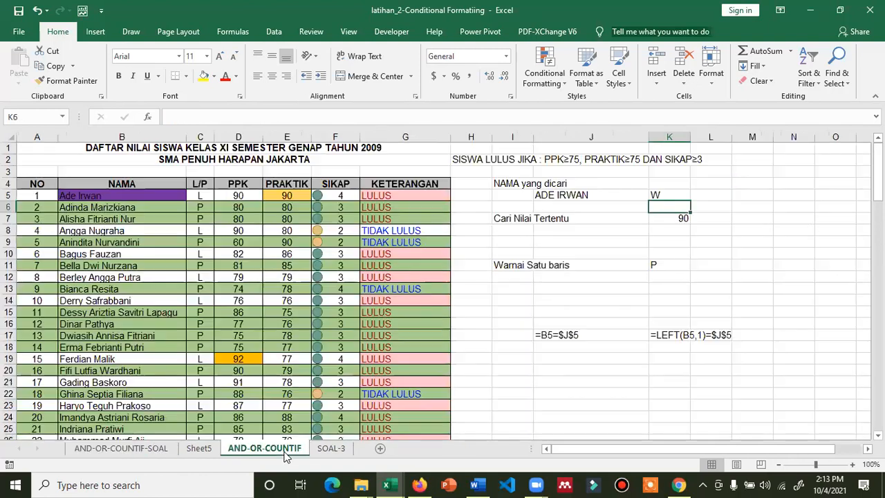
Switch K11 between L and P to compare the shaded L and P student rows
click(652, 263)
text(P)
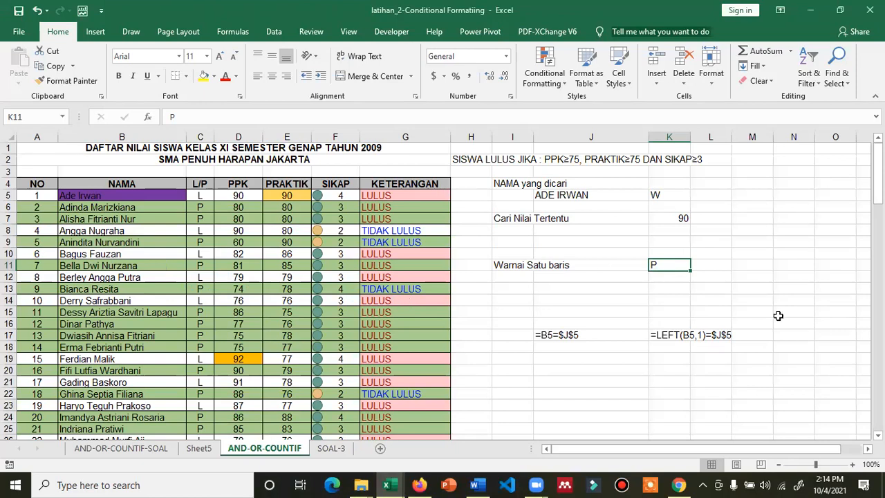
text(L)
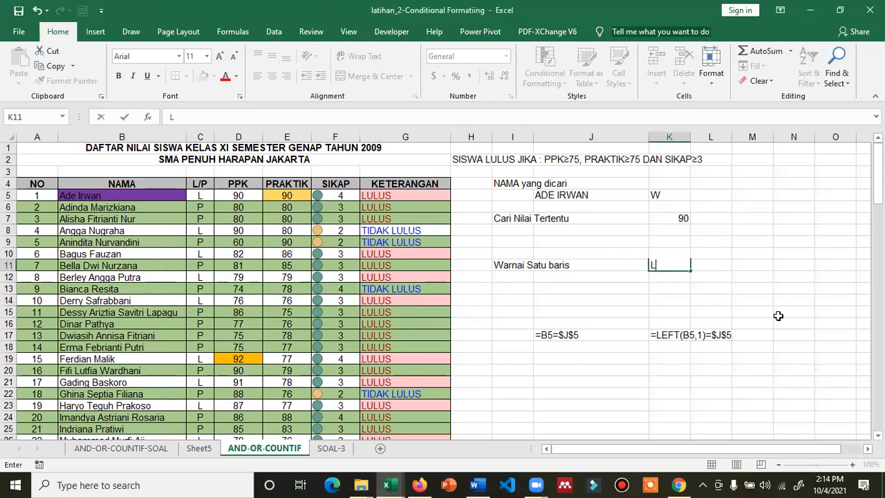
key(Return)
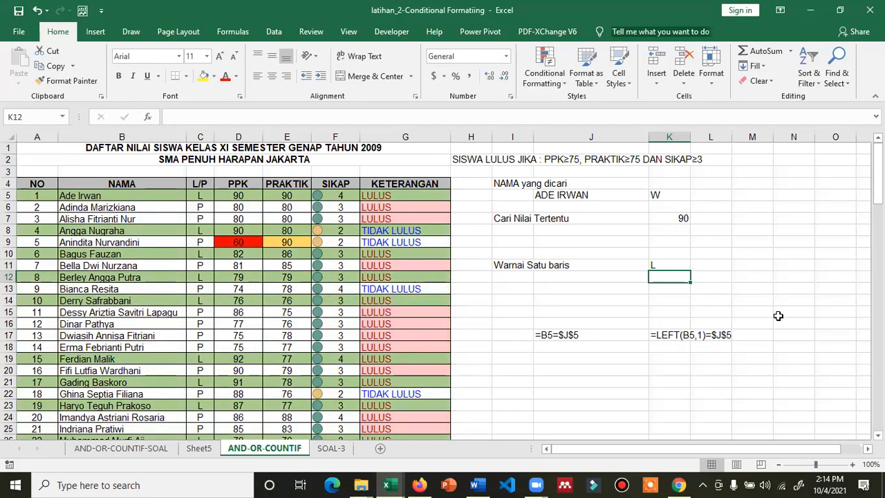
key(Up)
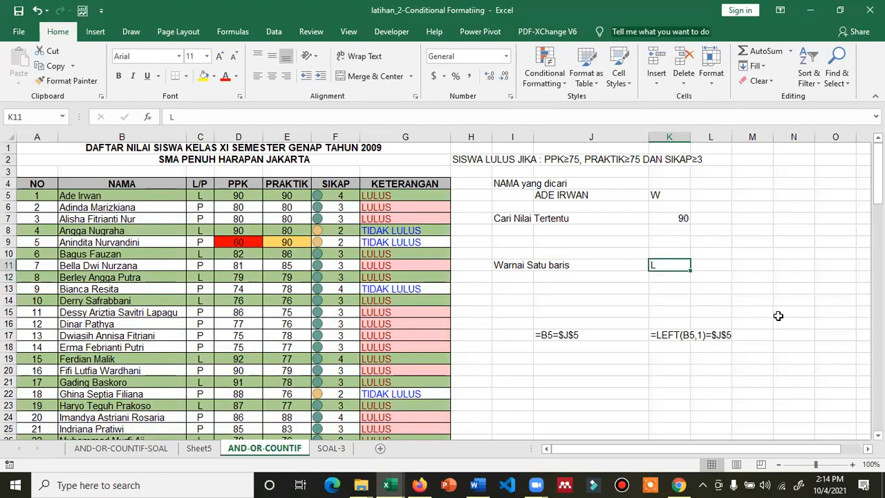
text(P)
key(ctrl+Return)
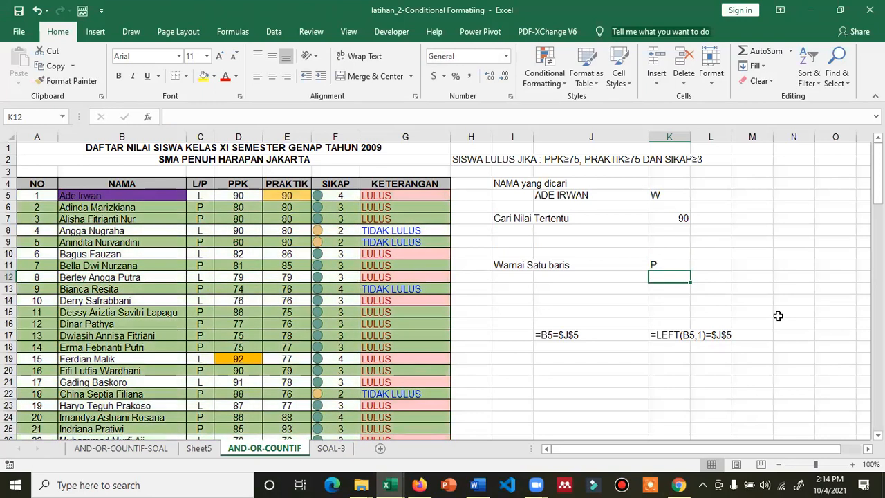
text(L)
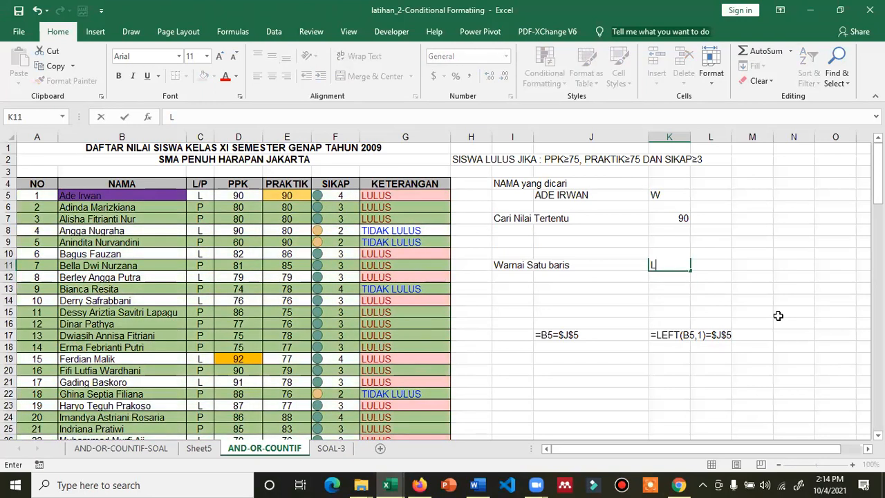
key(Return)
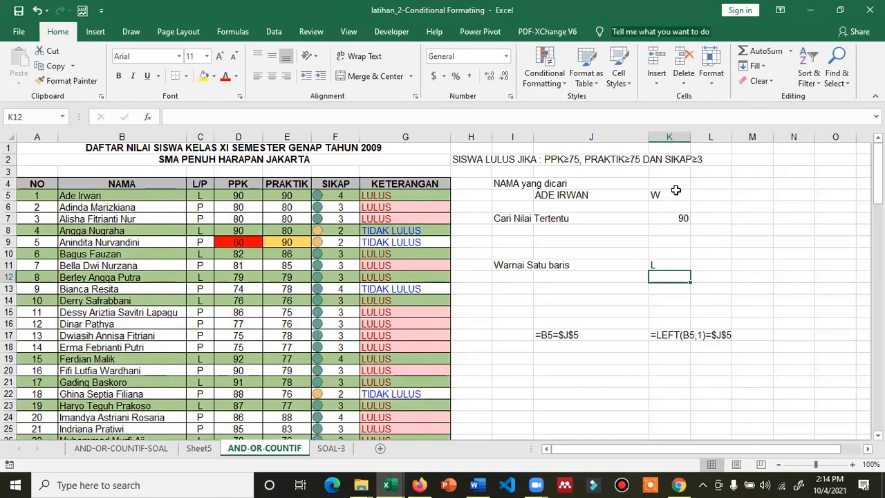
Leave the row letter in K11 at P and go to the AND-OR-COUNTIF-SOAL sheet
click(590, 195)
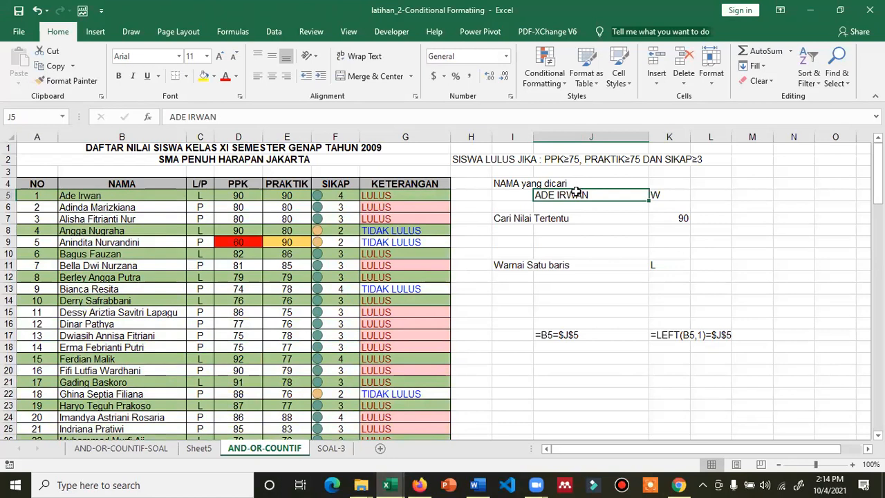
click(661, 265)
text(P)
key(Return)
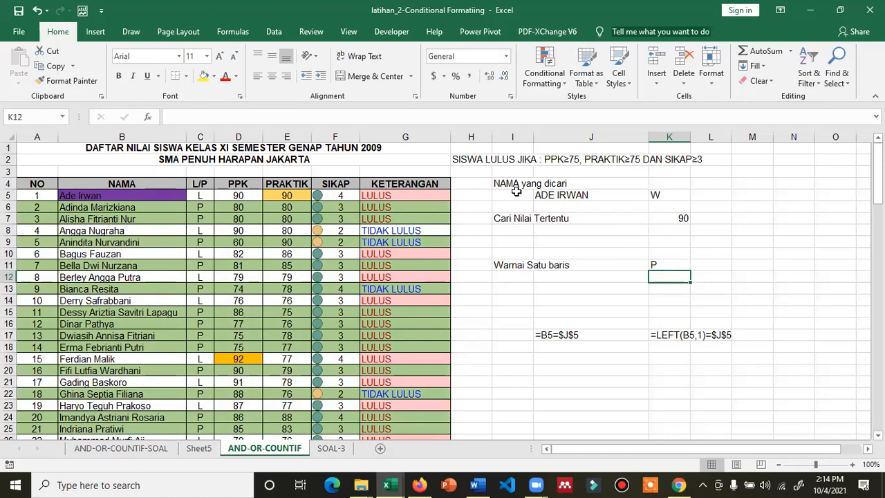
click(334, 449)
click(299, 450)
click(121, 448)
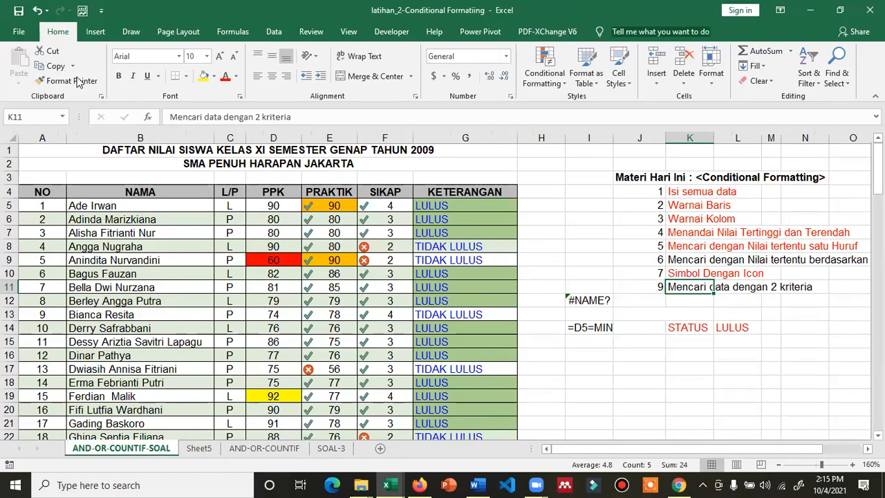